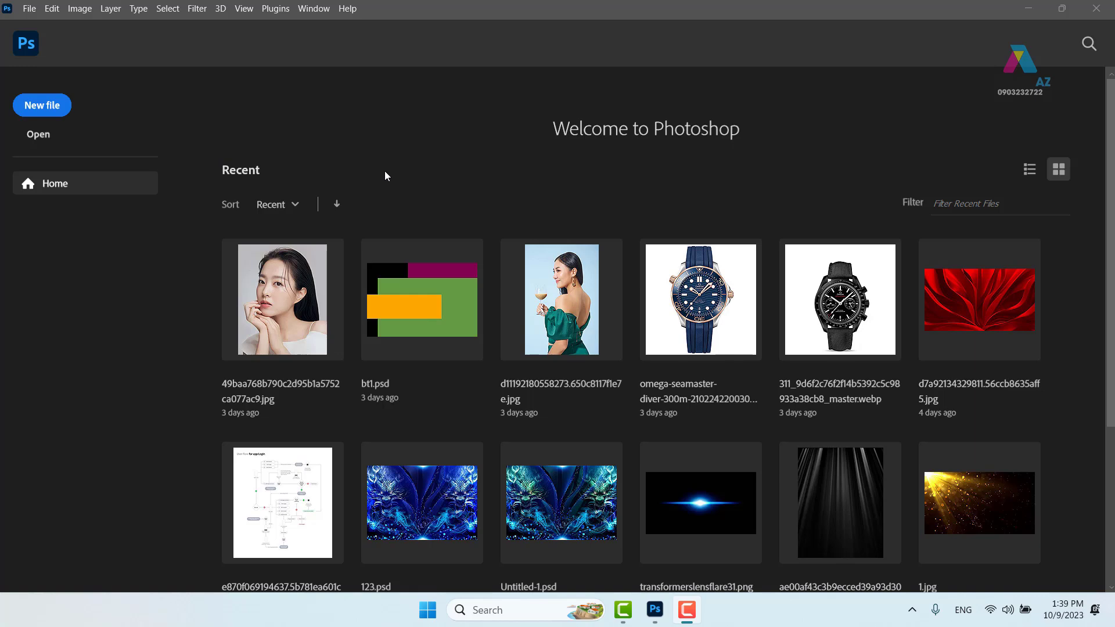
Open the ELLE BEAUTY Gucci exercise folder from Downloads in a maximized File Explorer
key("super+e")
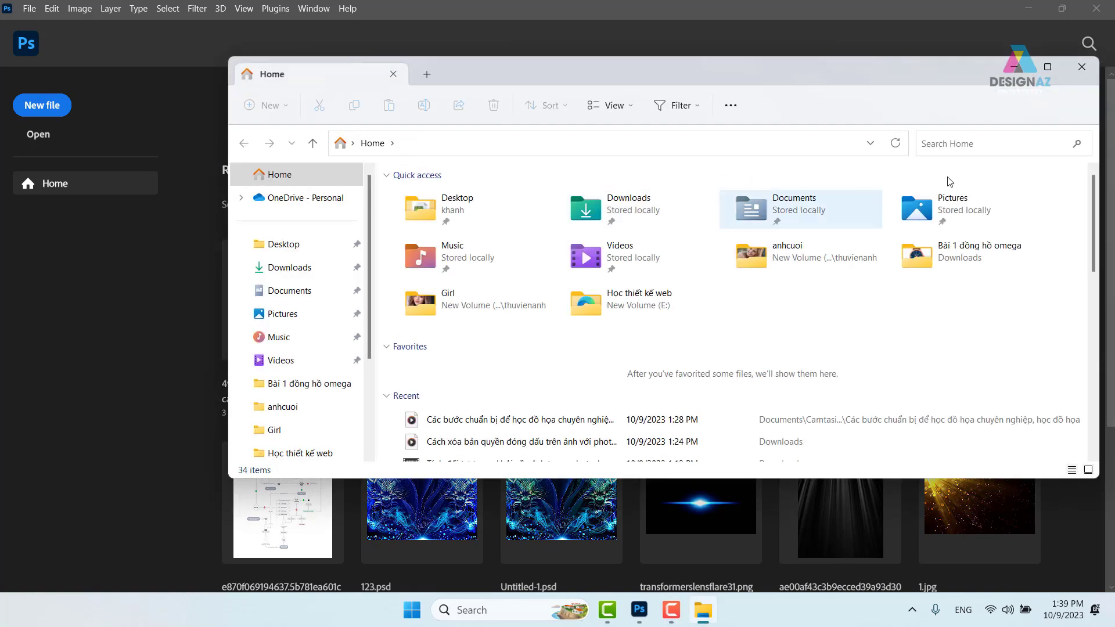
left_click(1046, 68)
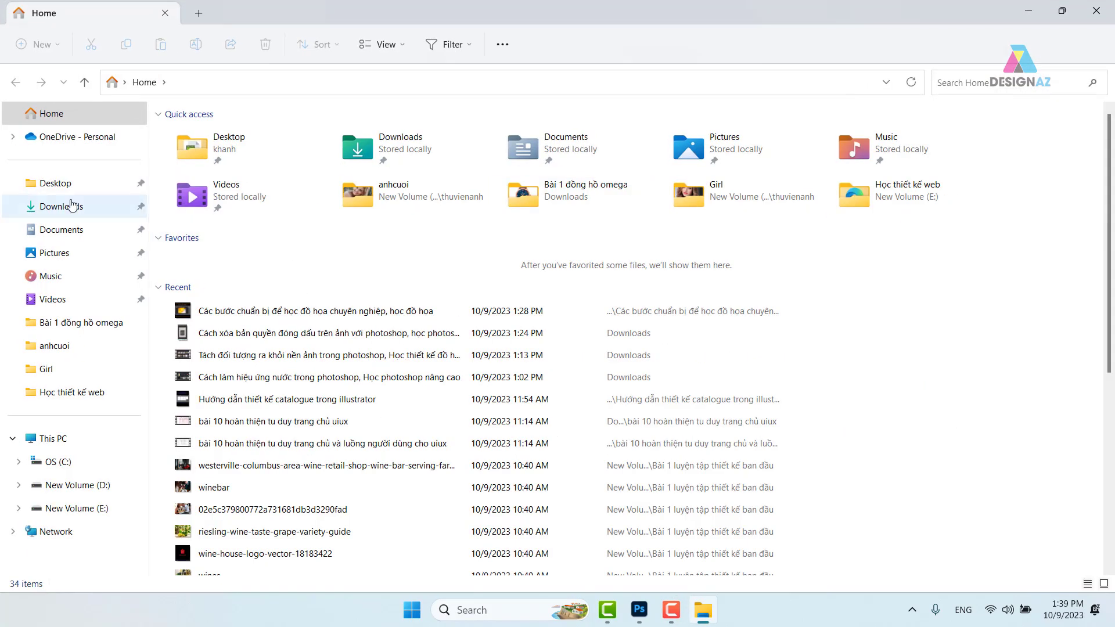
left_click(48, 209)
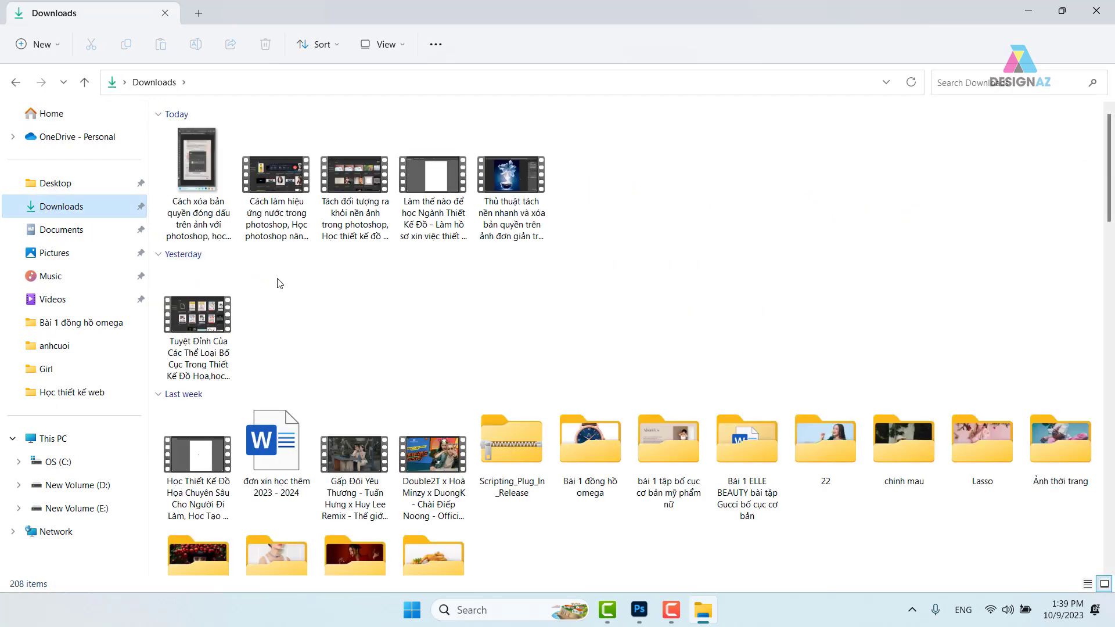
scroll(533, 312, "down", 3)
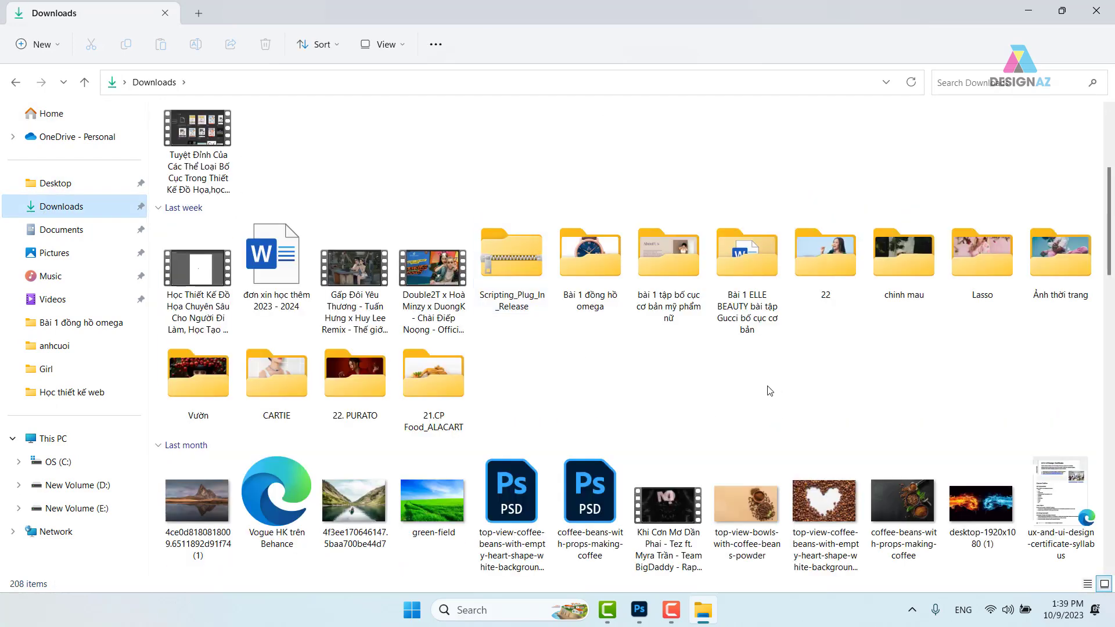
left_click(592, 269)
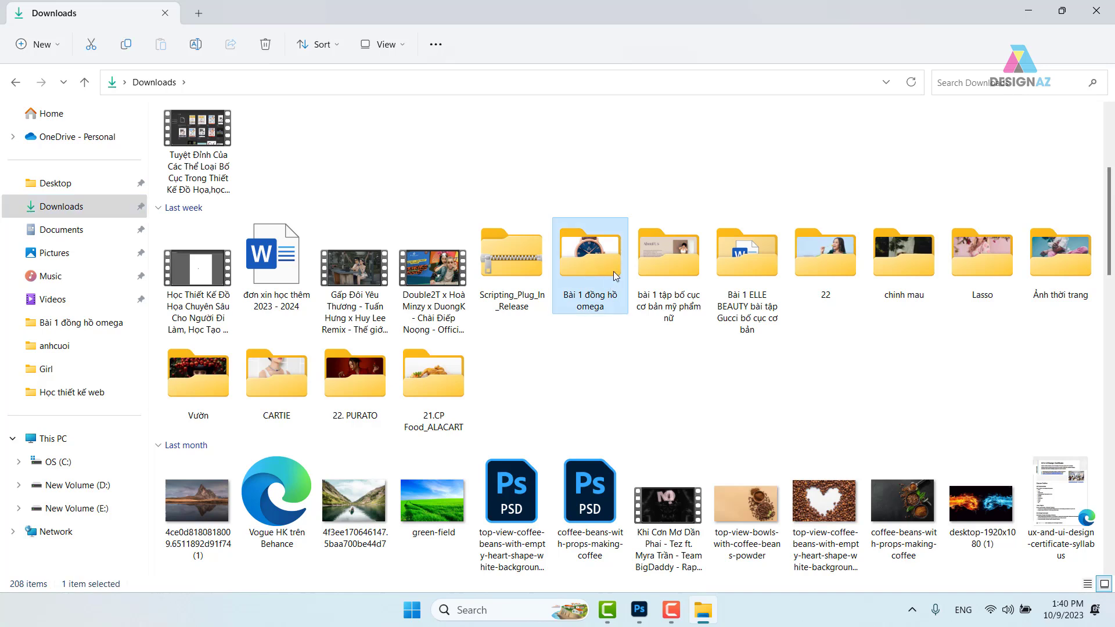
left_click(692, 269)
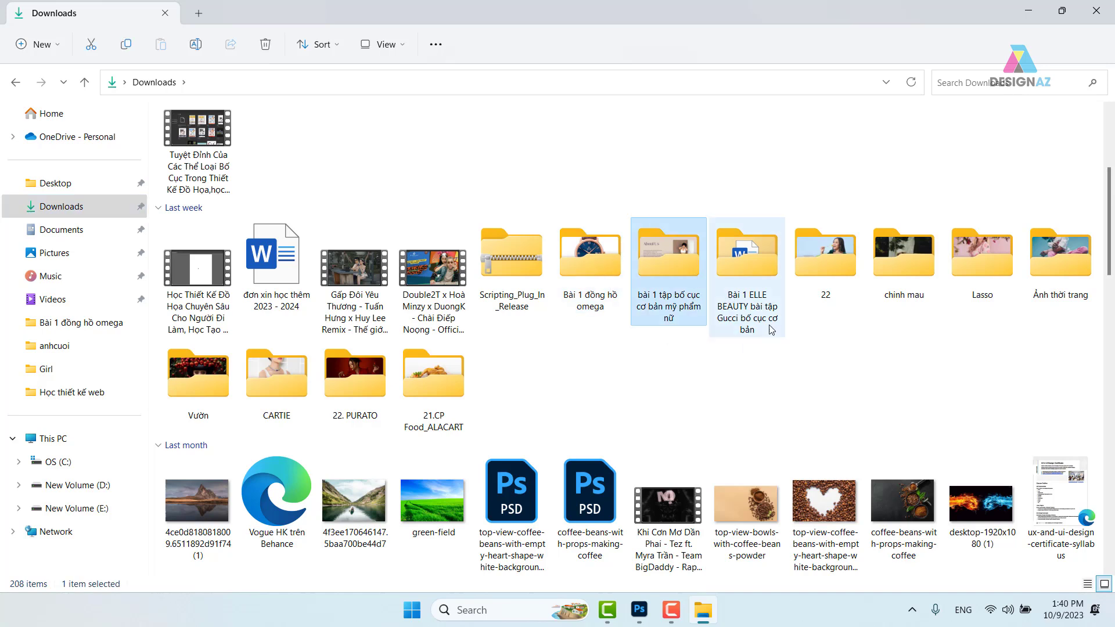
mouse_move(747, 254)
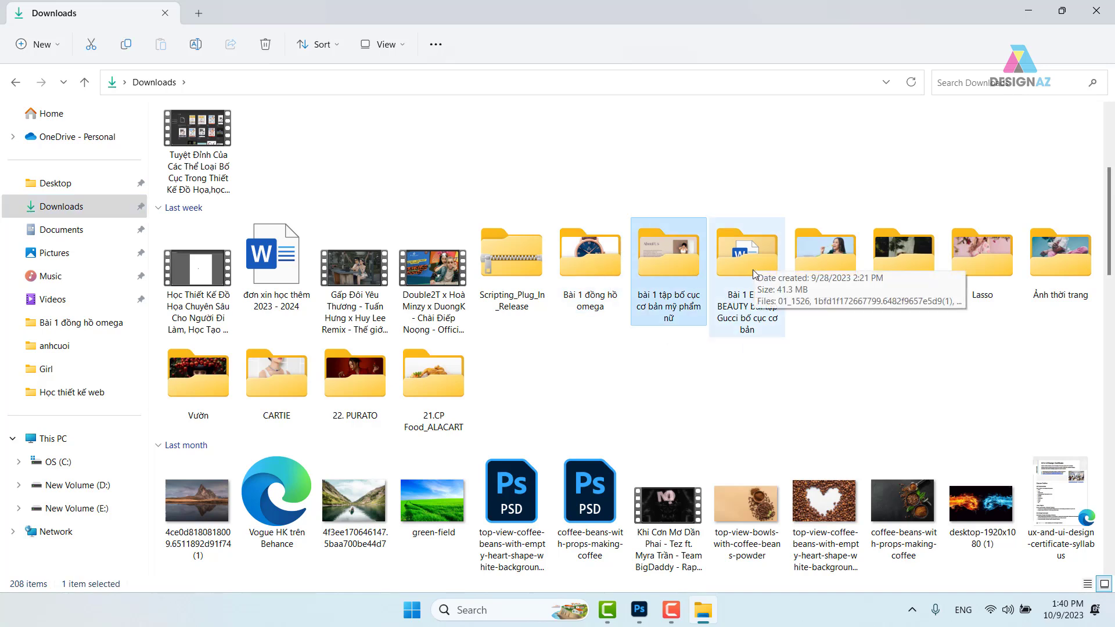
double_click(753, 273)
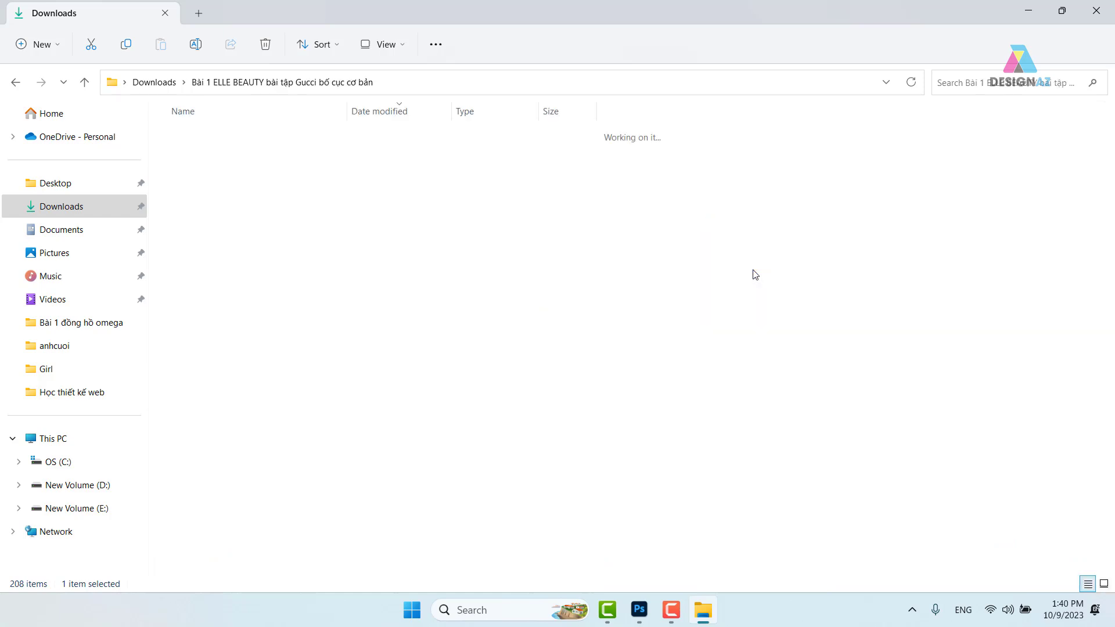
Show the folder as large icons and preview the dark leather background image
left_click(407, 46)
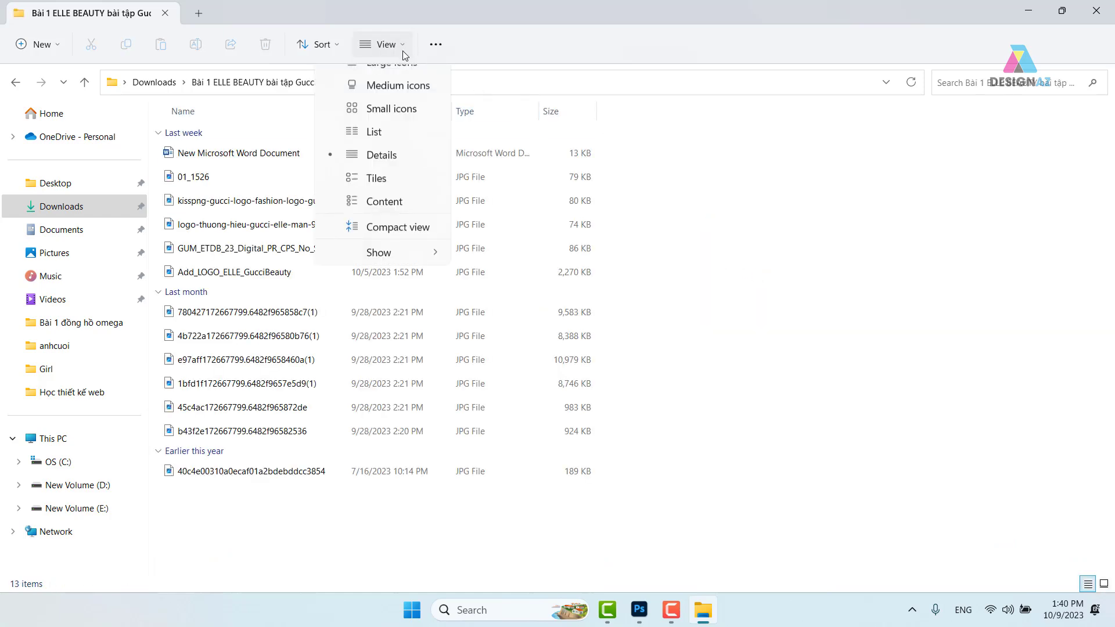
left_click(405, 100)
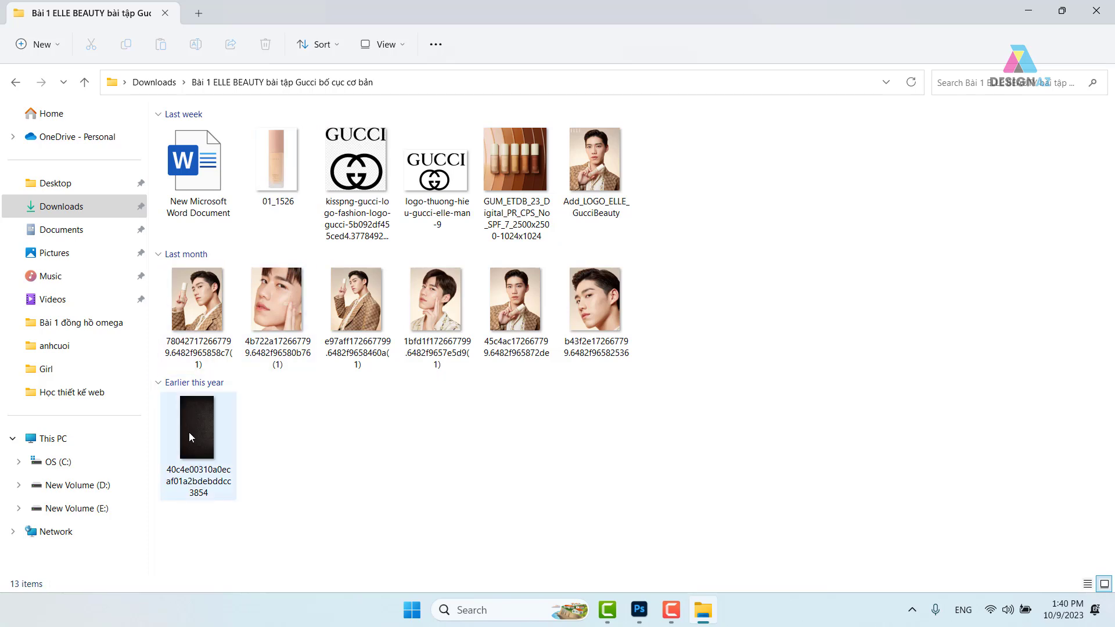
double_click(204, 435)
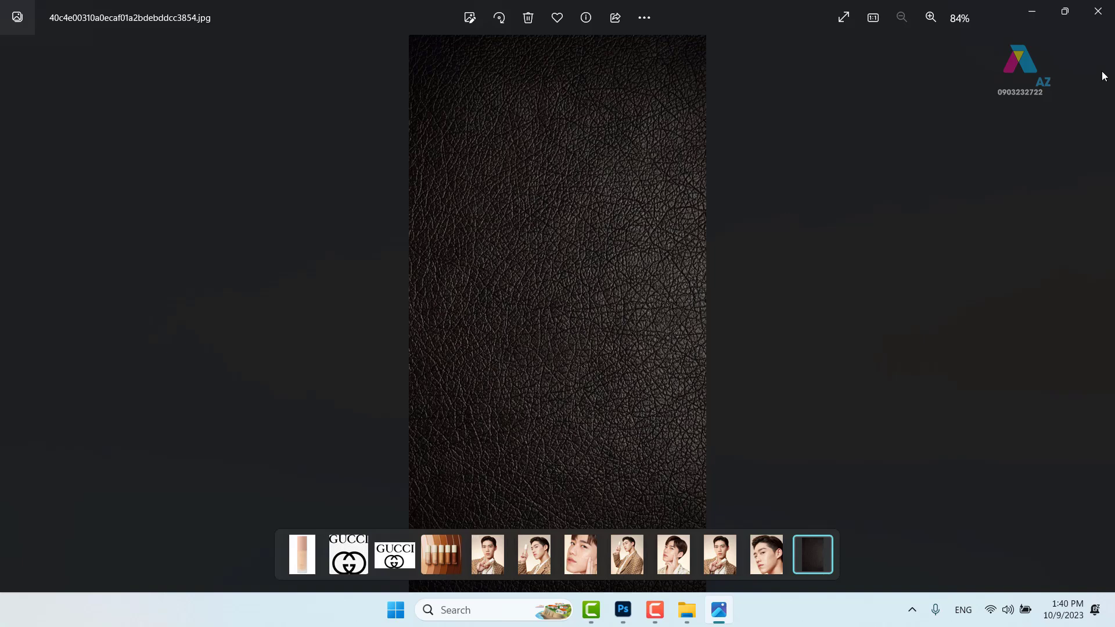
left_click(1101, 13)
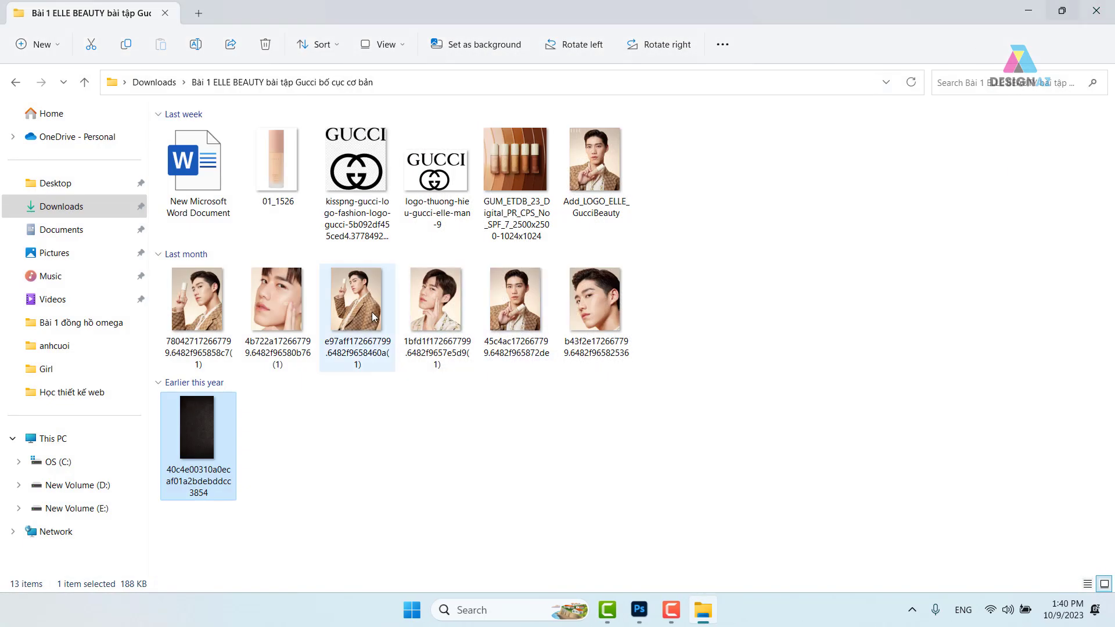
Create a new white document 1200 × 603 px at 150 ppi
left_click(639, 610)
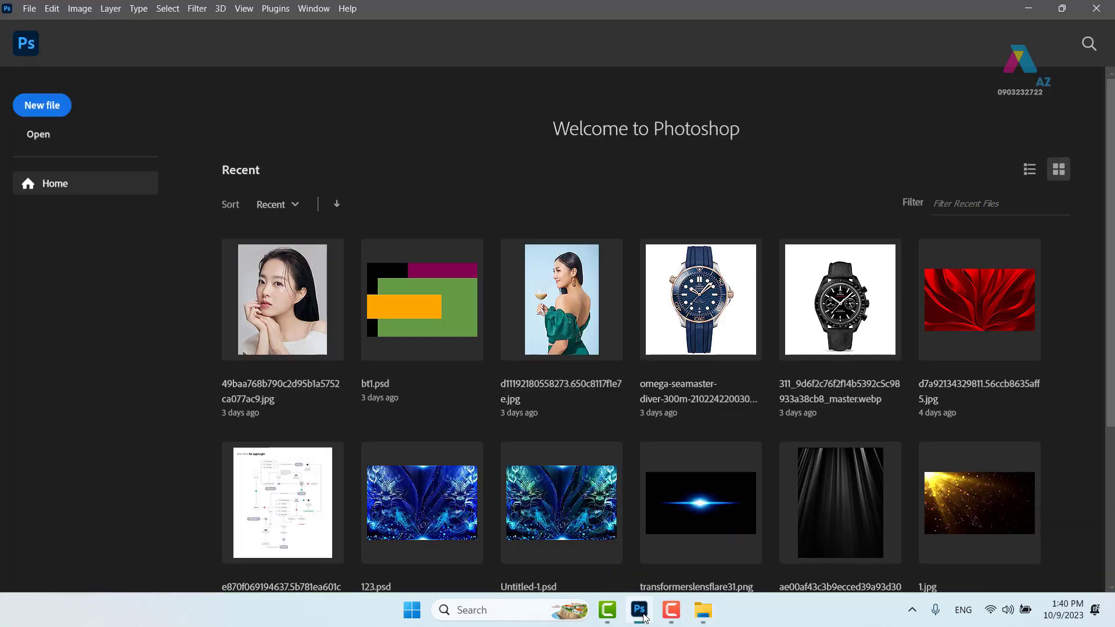
left_click(40, 106)
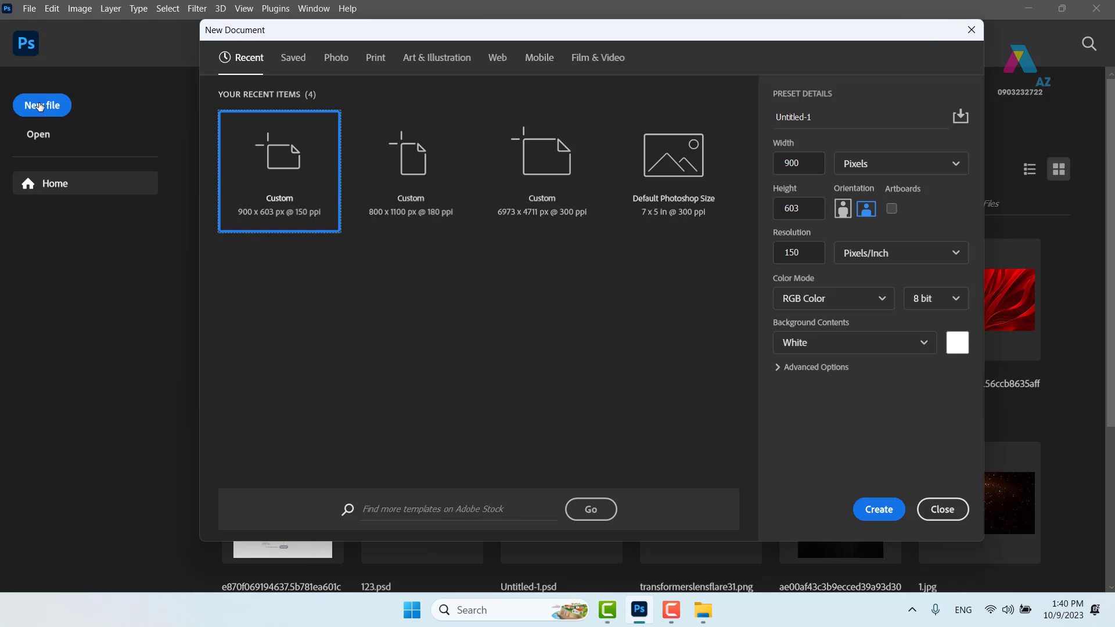
left_click(814, 164)
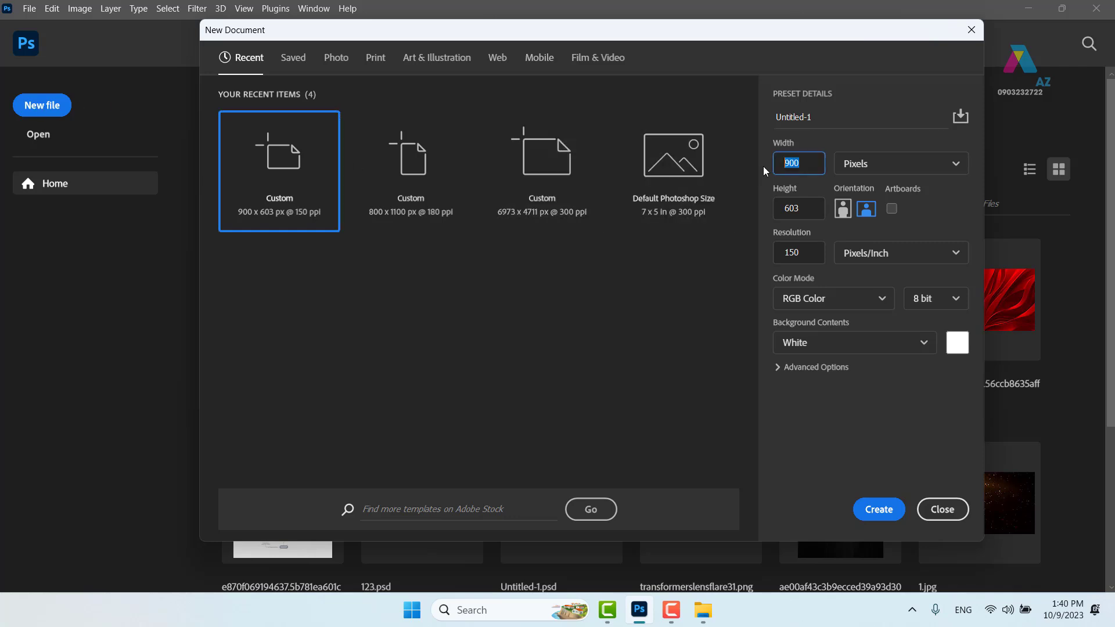
type("120")
type("0")
left_click_drag(808, 213, 754, 219)
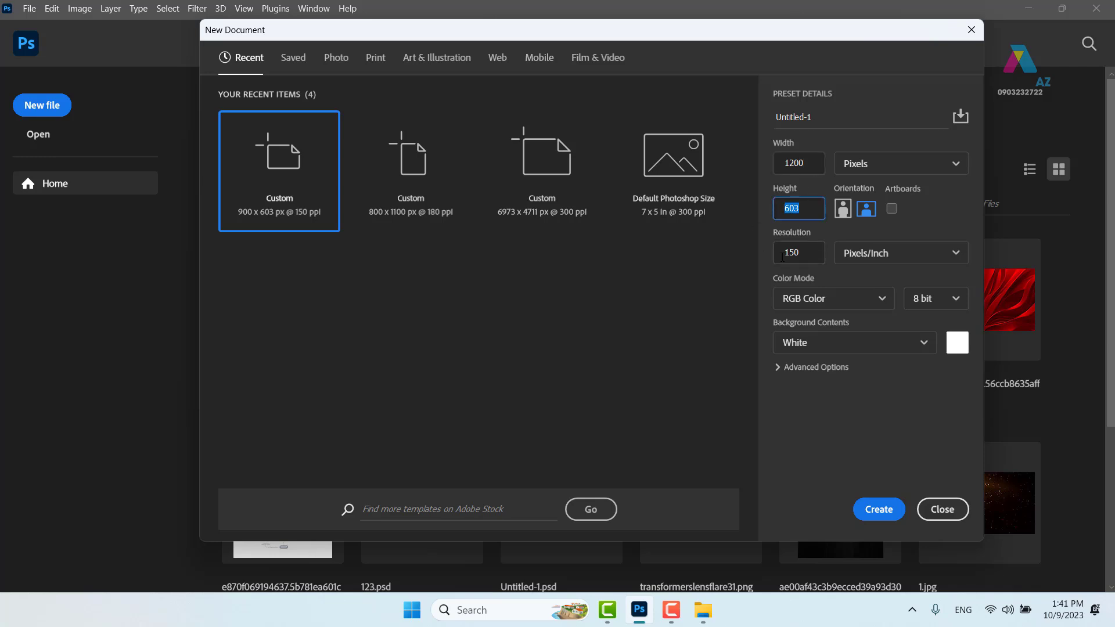
left_click(823, 254)
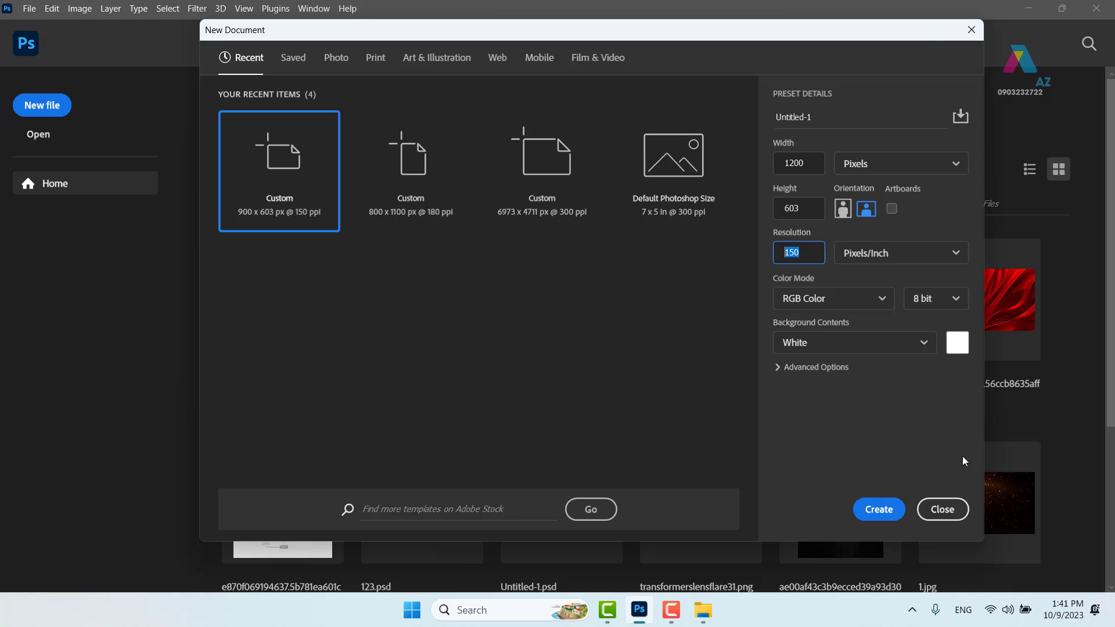
left_click(884, 517)
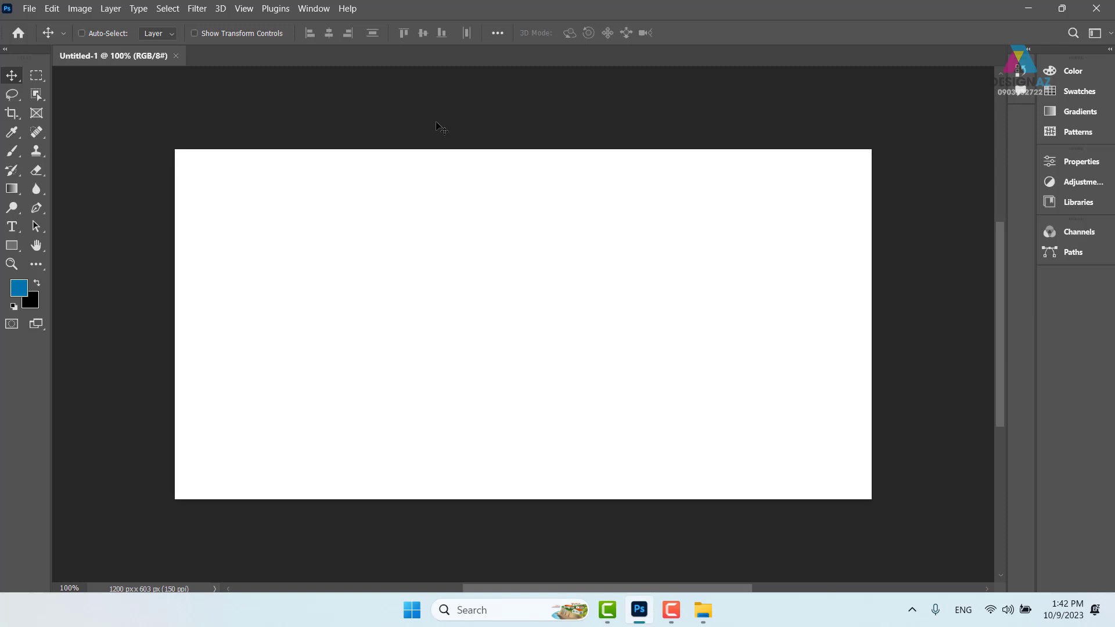
Pick the Rectangular Marquee Tool and draw several trial selections on the canvas
left_click(40, 79)
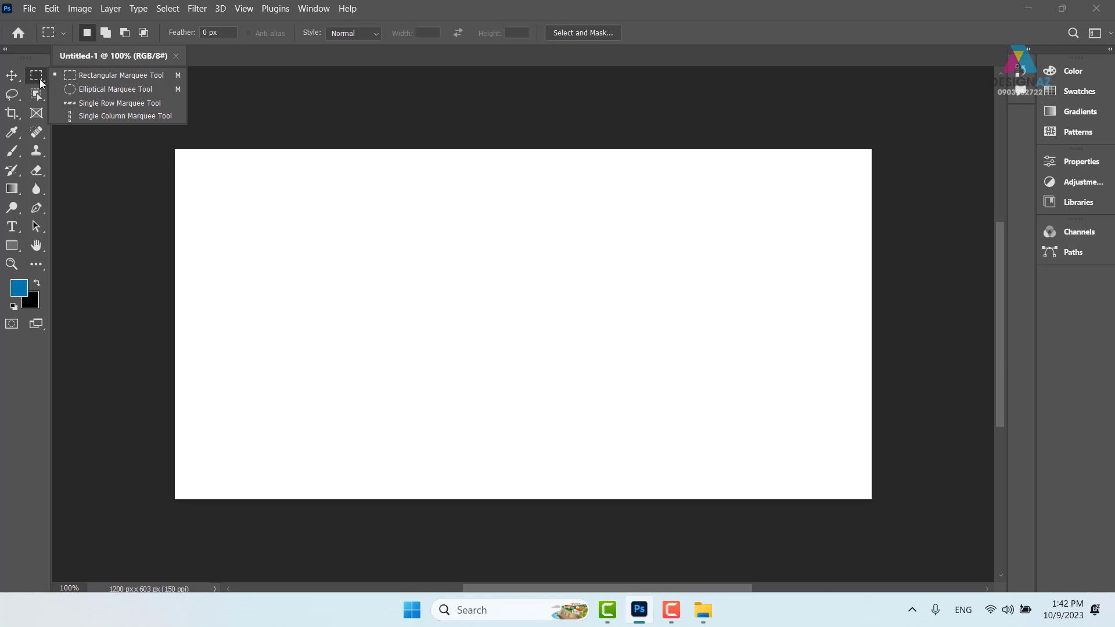
left_click(118, 74)
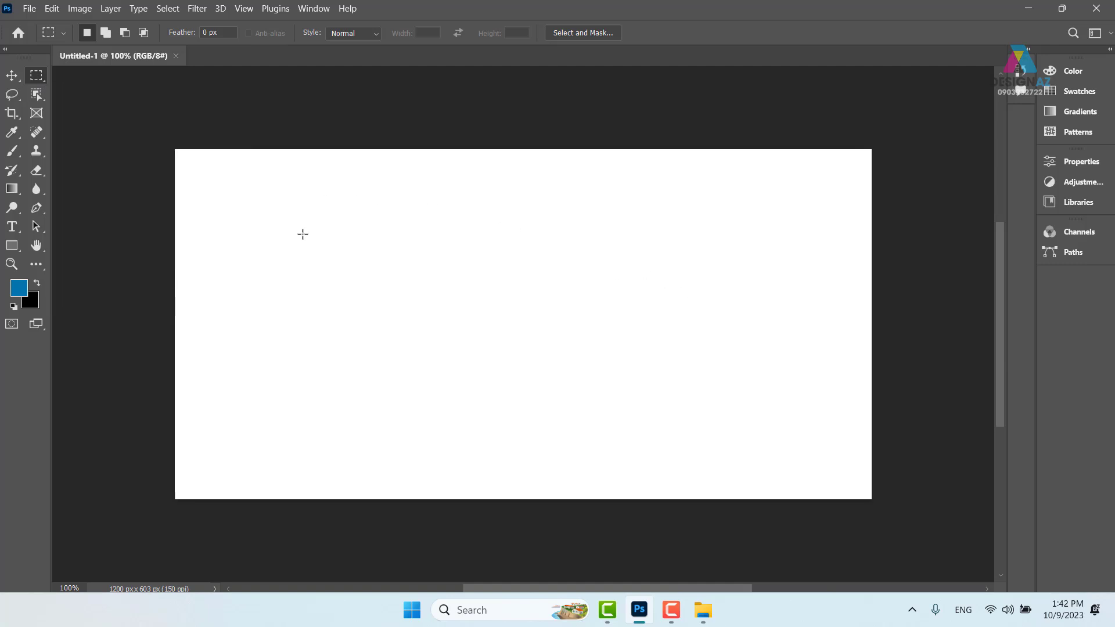
left_click_drag(244, 221, 753, 366)
left_click_drag(397, 135, 486, 504)
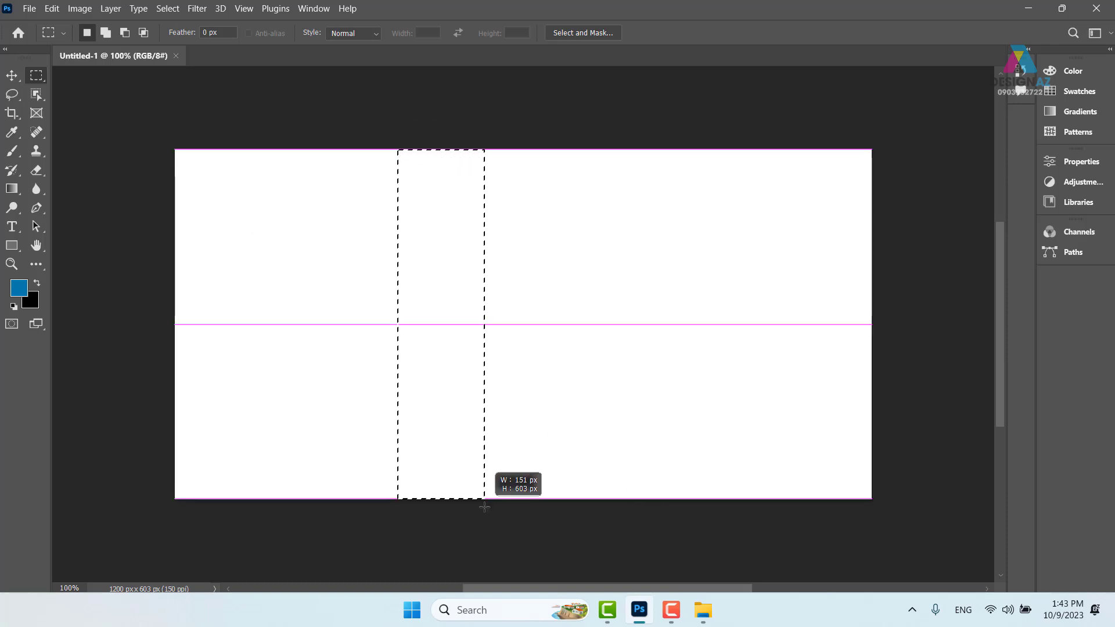
left_click_drag(253, 255, 644, 296)
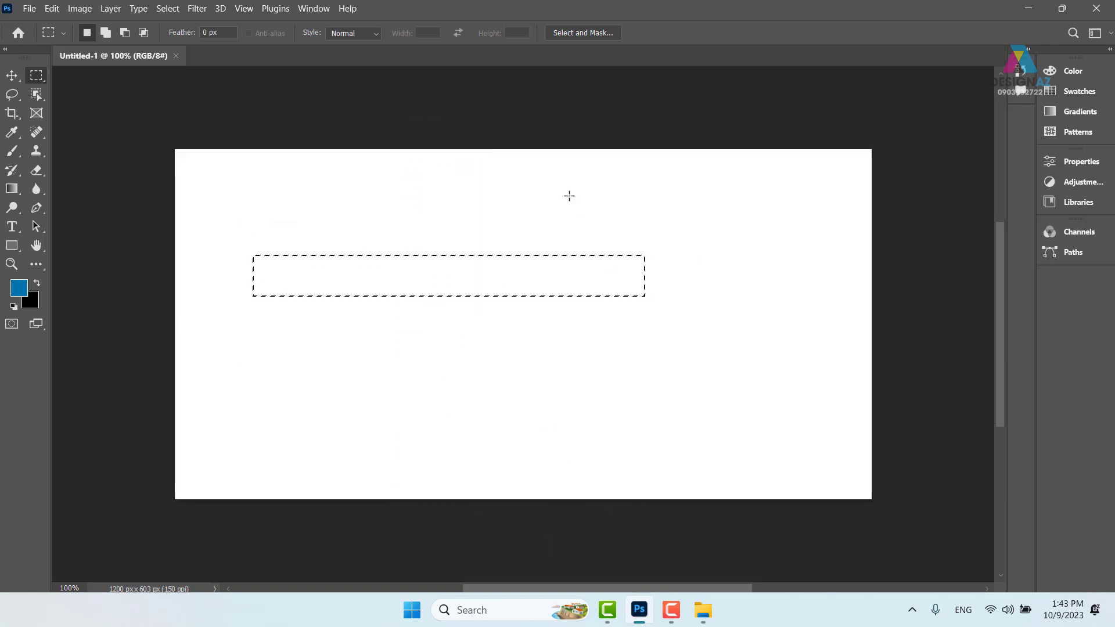
left_click_drag(559, 180, 610, 450)
left_click_drag(282, 237, 710, 266)
left_click_drag(264, 351, 550, 413)
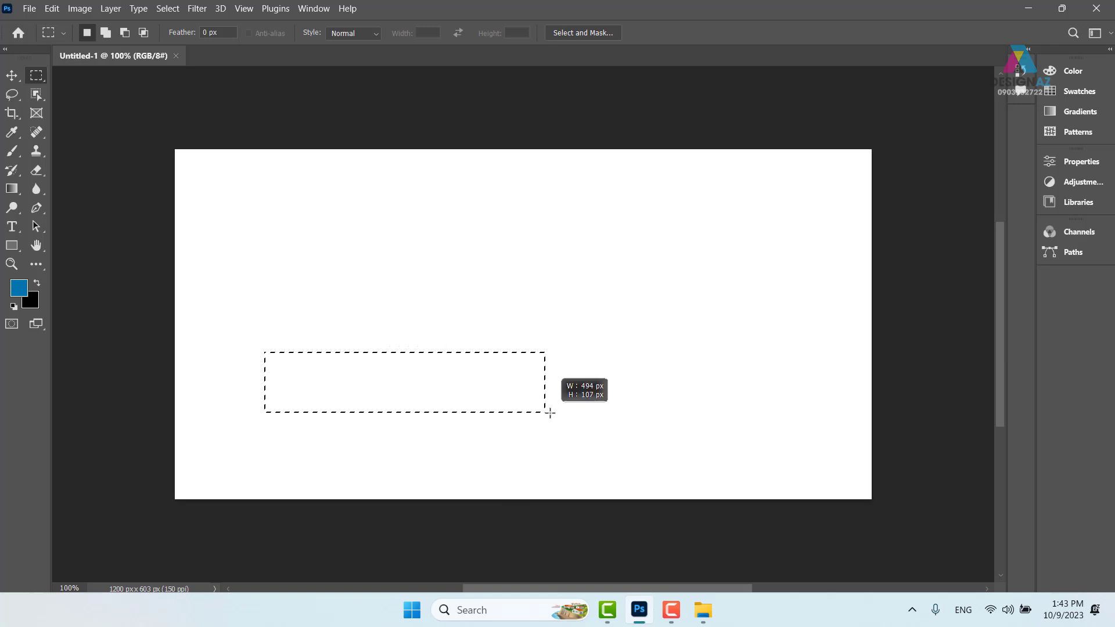
left_click_drag(563, 163, 621, 496)
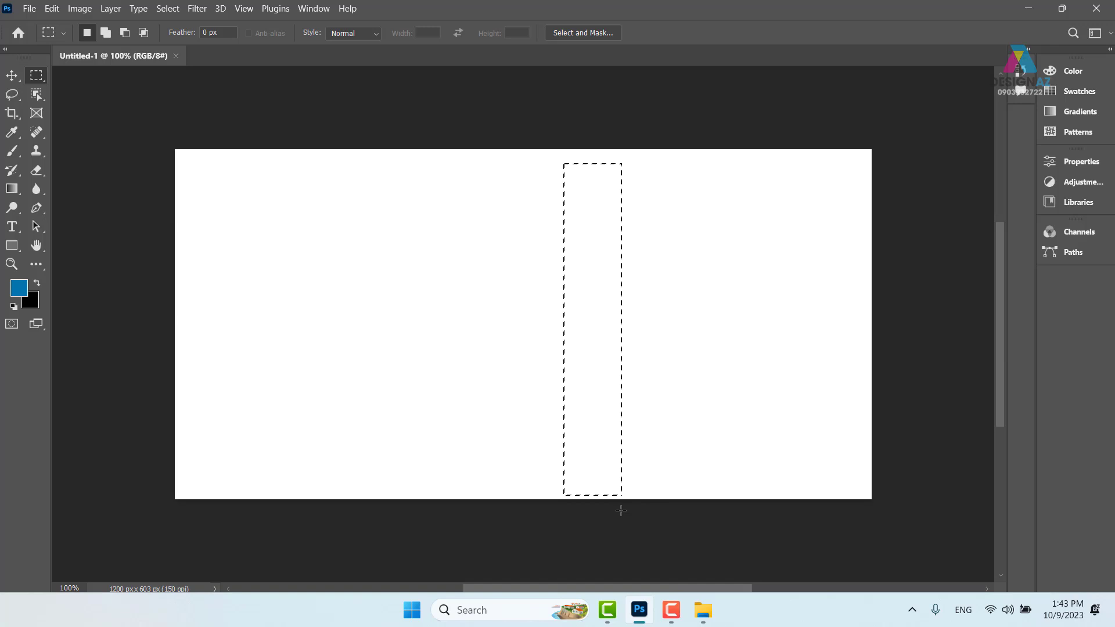
Select a 603 × 603 px square from the canvas top-left and show the Layers panel
left_click(625, 516)
left_click_drag(172, 152, 556, 501)
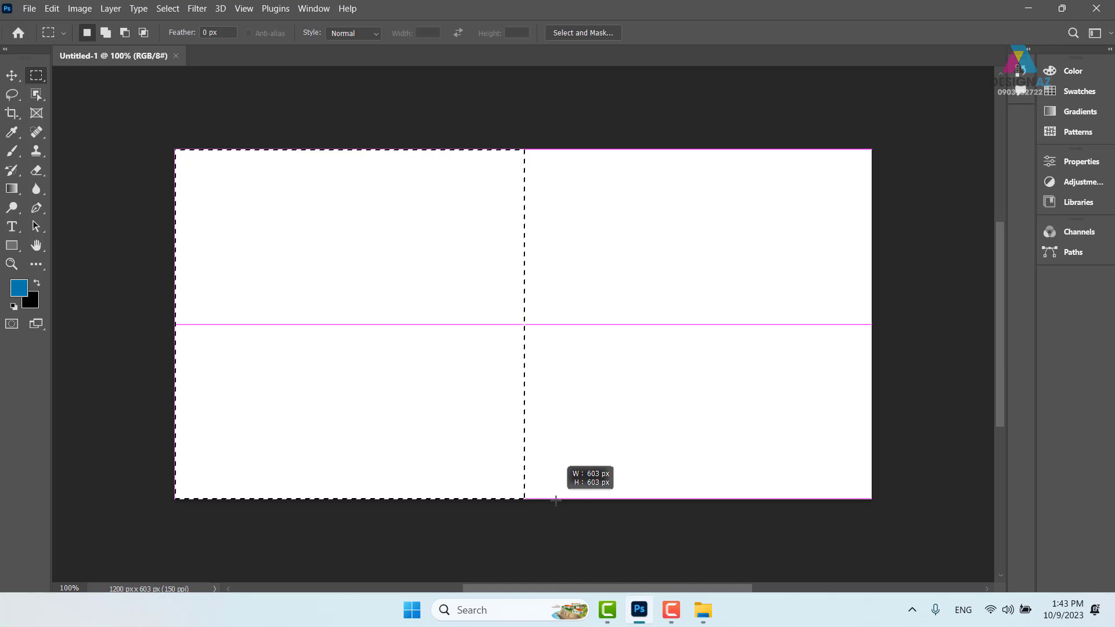
mouse_move(556, 501)
left_mouse_down()
mouse_move(542, 510)
mouse_move(554, 503)
left_mouse_up()
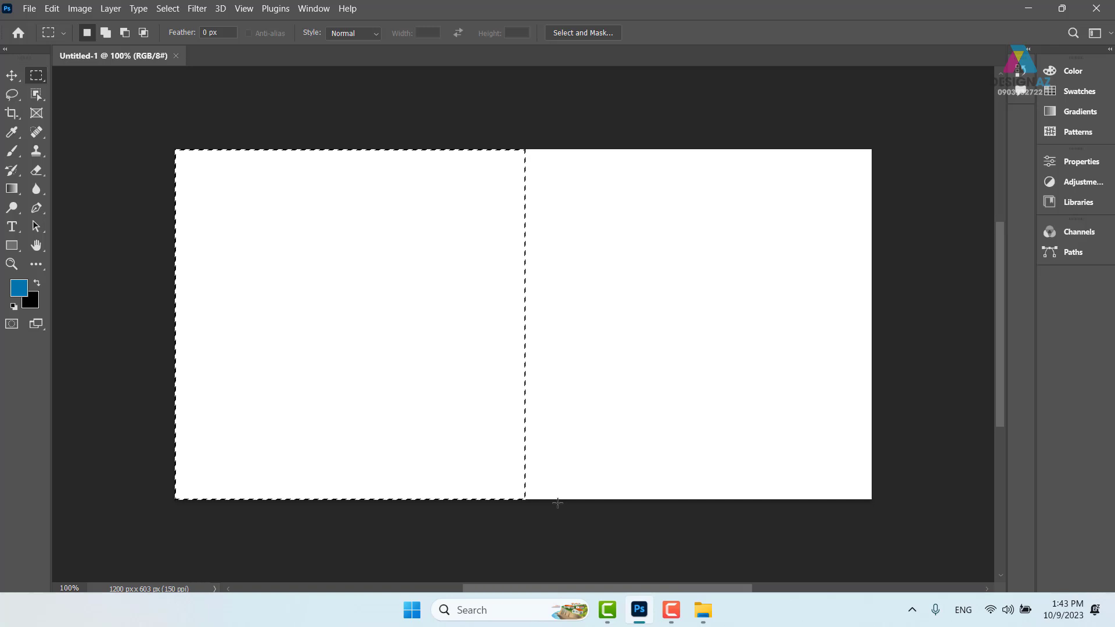
key("F7")
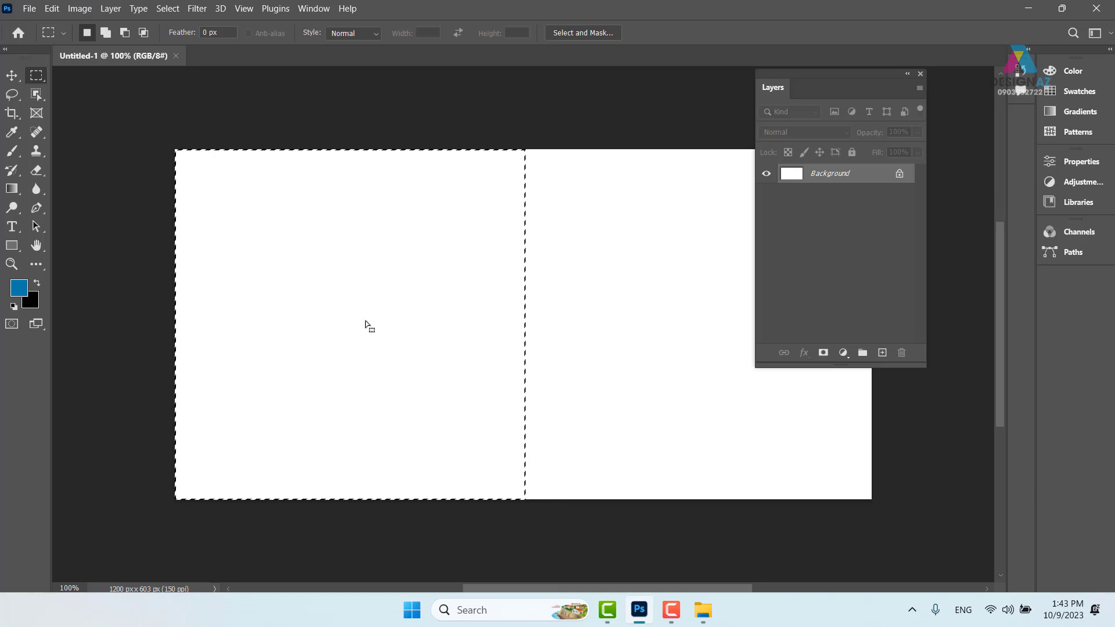
Add a new Layer 1 and set the foreground colour to pale beige #f0d0a7
left_click(883, 353)
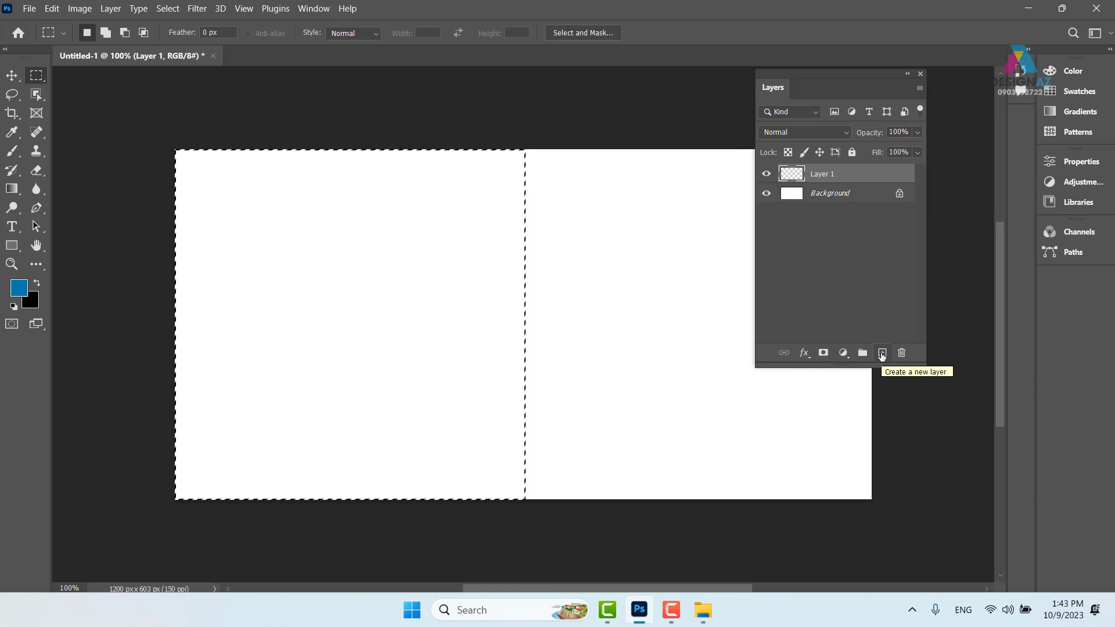
left_click(19, 287)
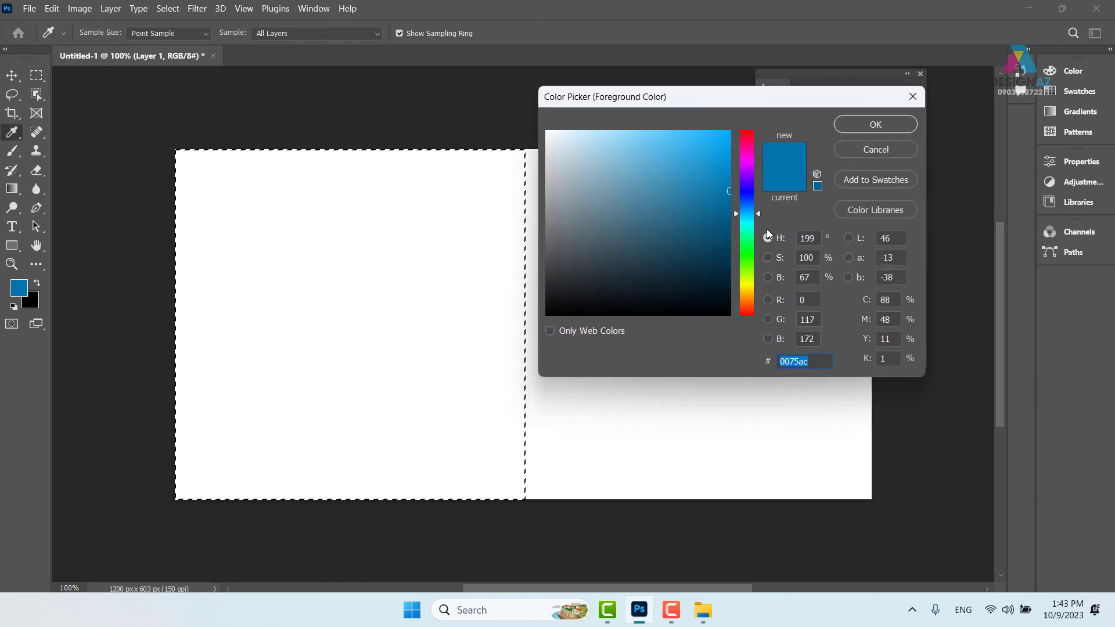
left_click_drag(750, 247, 750, 293)
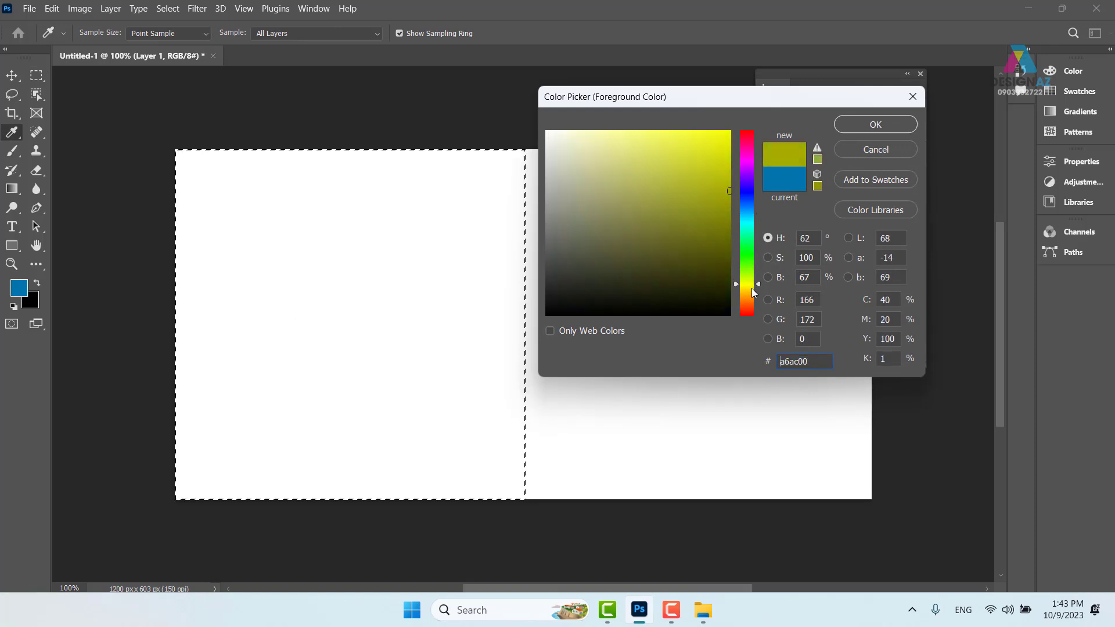
left_click_drag(582, 140, 583, 129)
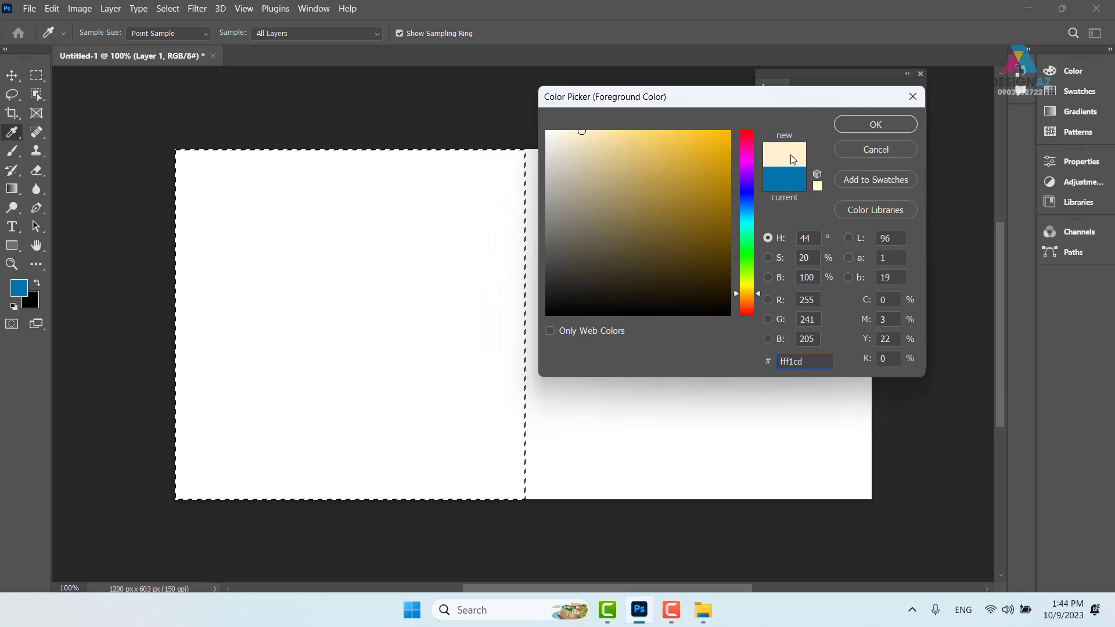
left_click_drag(754, 294, 756, 298)
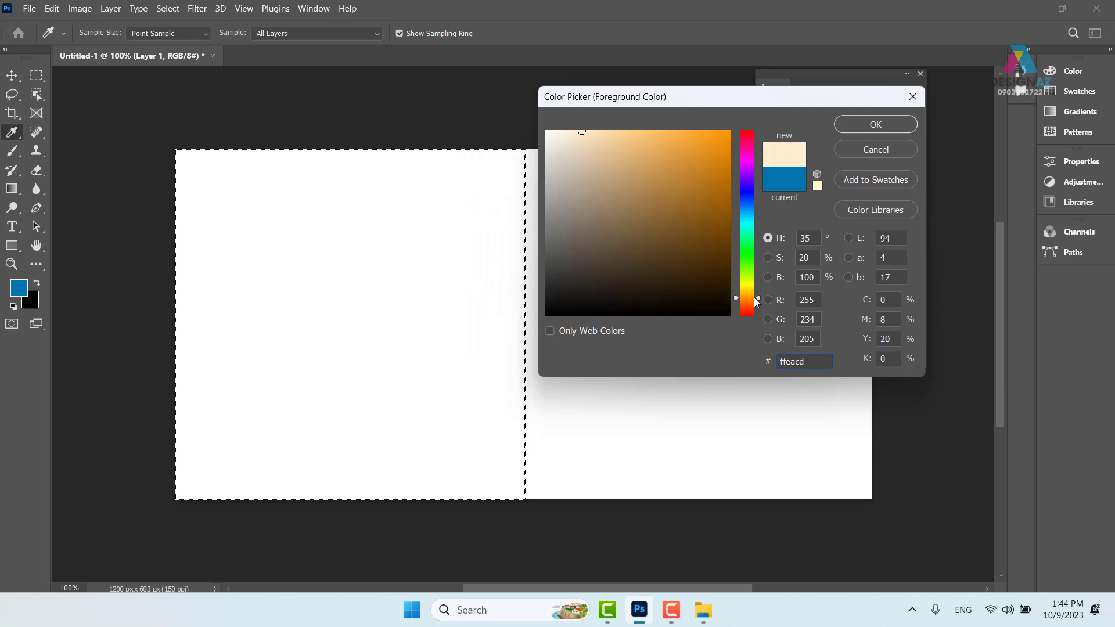
left_click(602, 141)
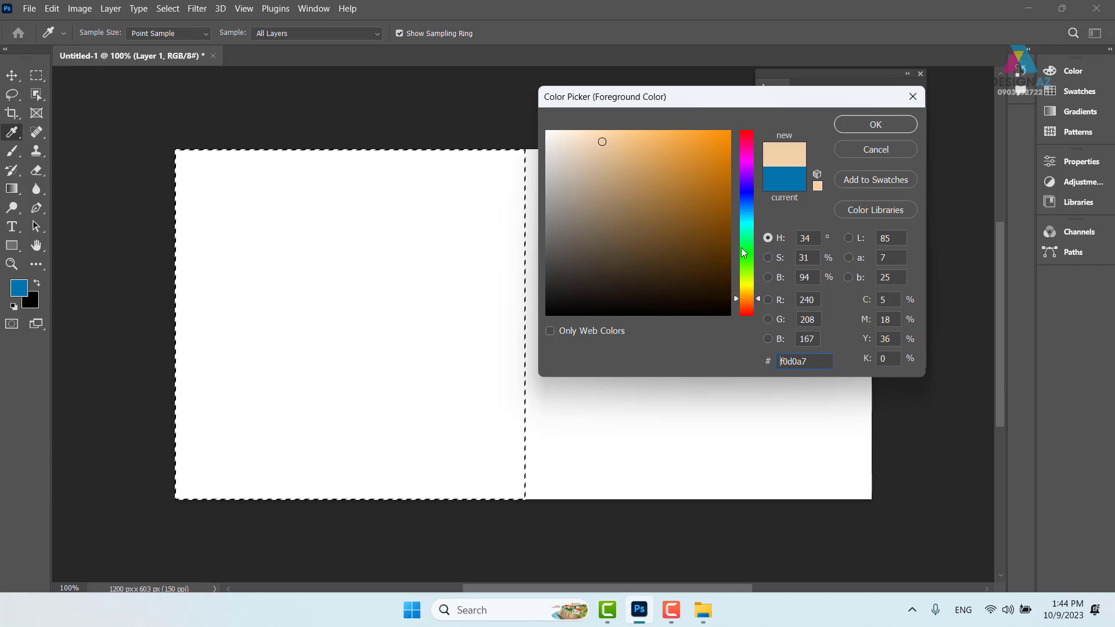
left_click(703, 610)
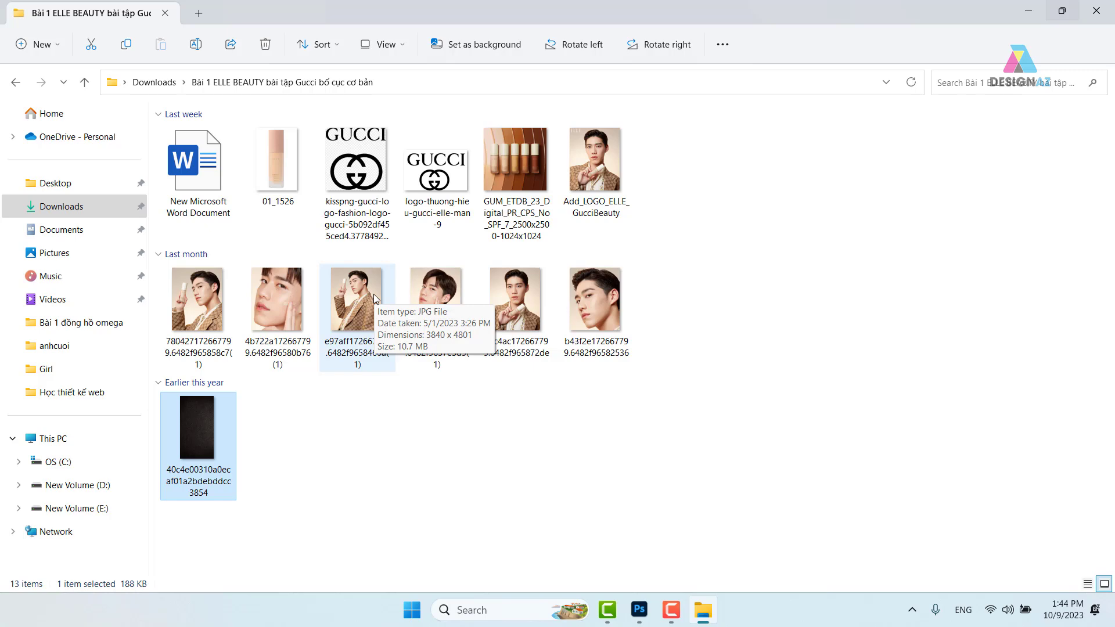
left_click(639, 610)
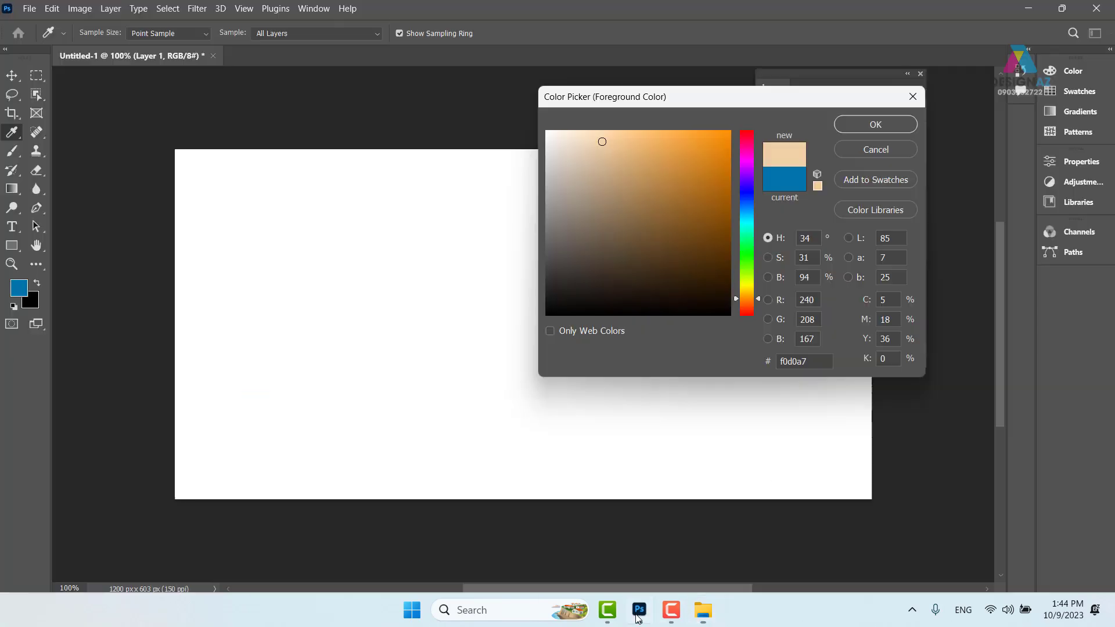
left_click(876, 124)
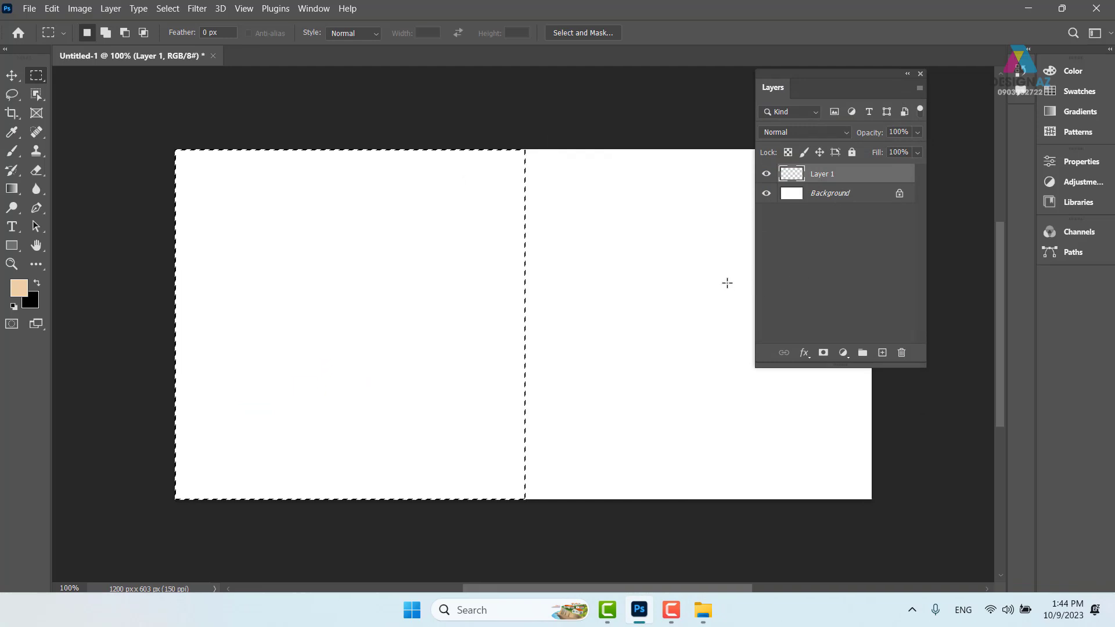
Fill the left 603 × 603 px selection on Layer 1 with beige f0d0a7
key("alt")
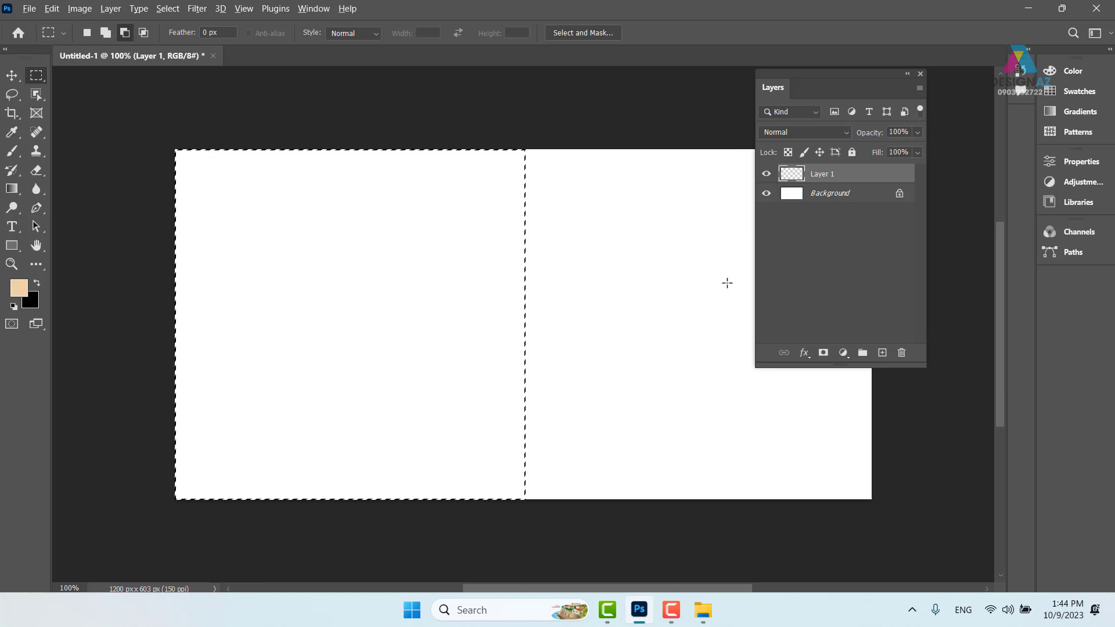
key("alt+BackSpace")
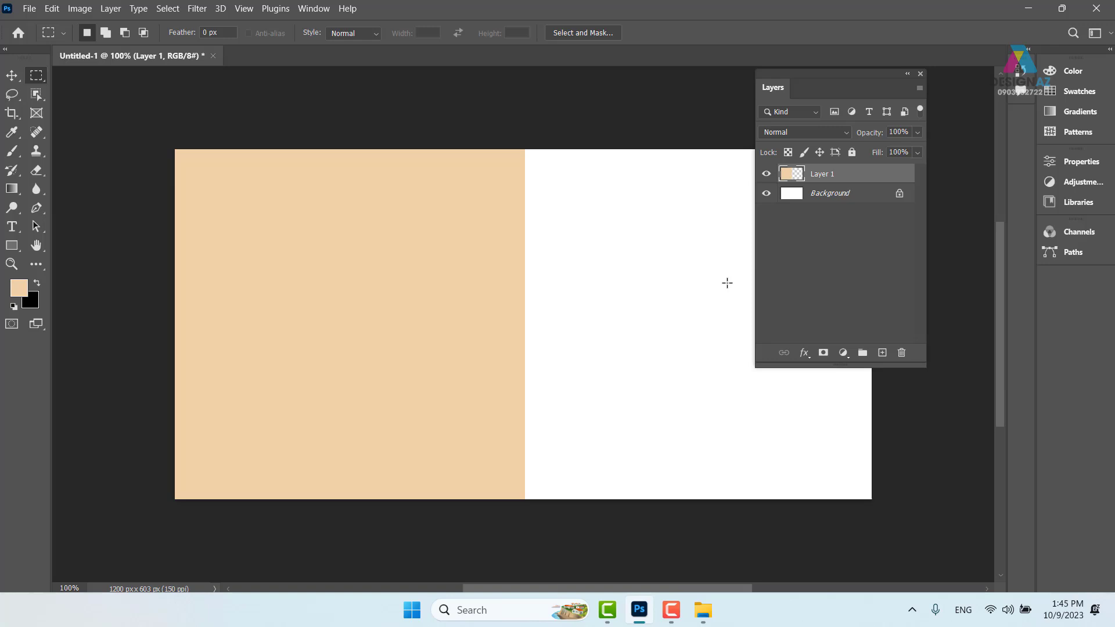
left_click(11, 75)
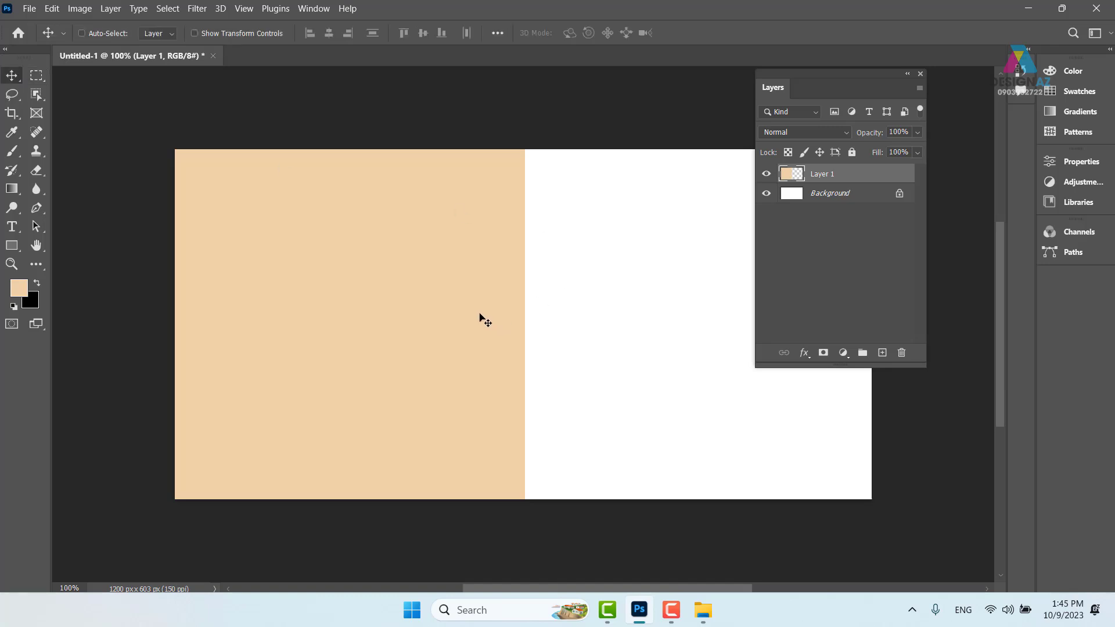
Start and dismiss Free Transform twice, leaving the beige layer unchanged
key("ctrl+t")
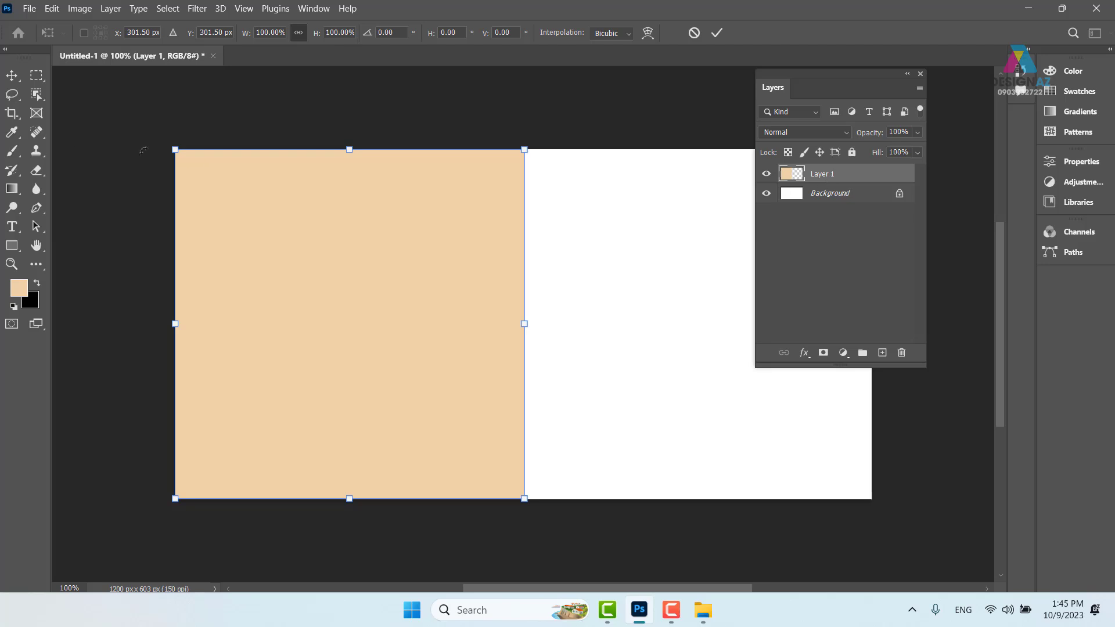
key("Return")
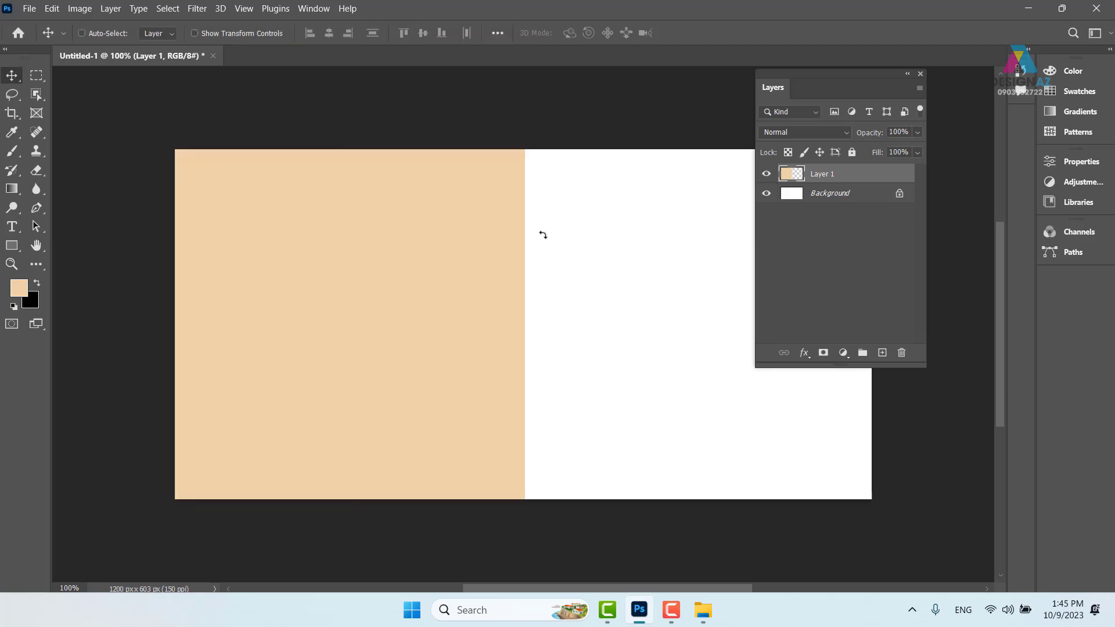
key("ctrl+t")
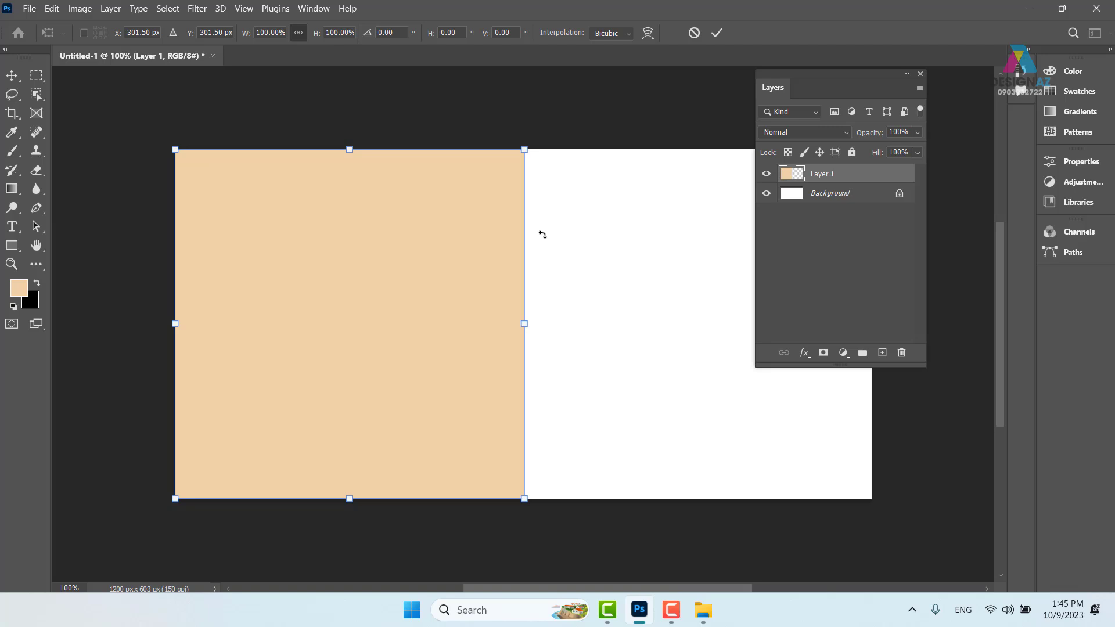
key("Return")
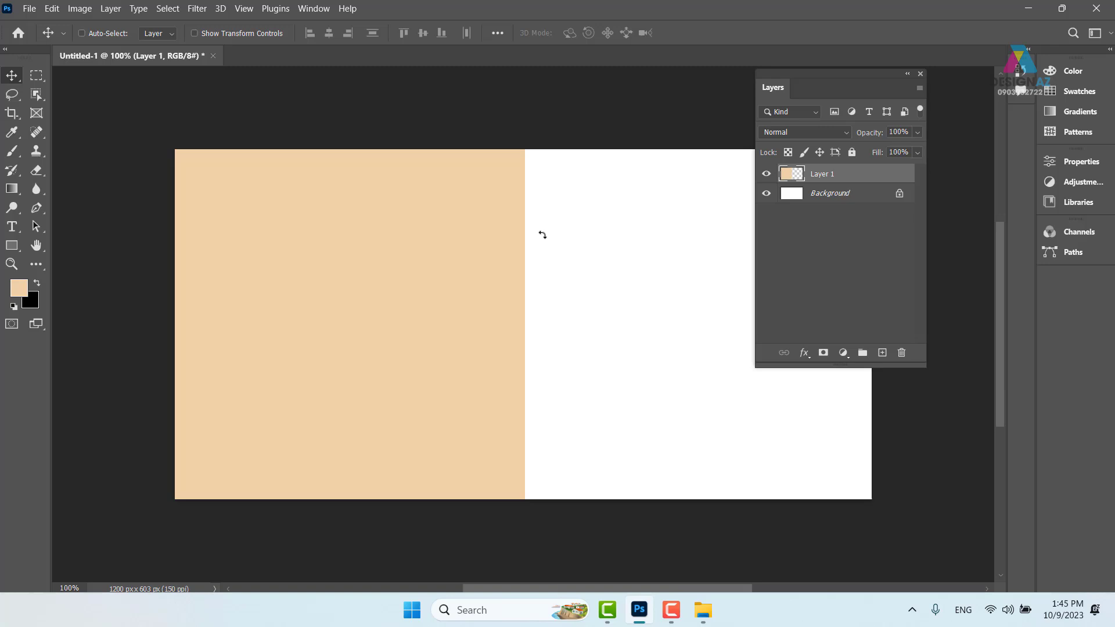
Rename Layer 1 to 'khung mau' and begin a free transform on it
double_click(824, 175)
type("kh")
type("ung")
type("mau")
key("Return")
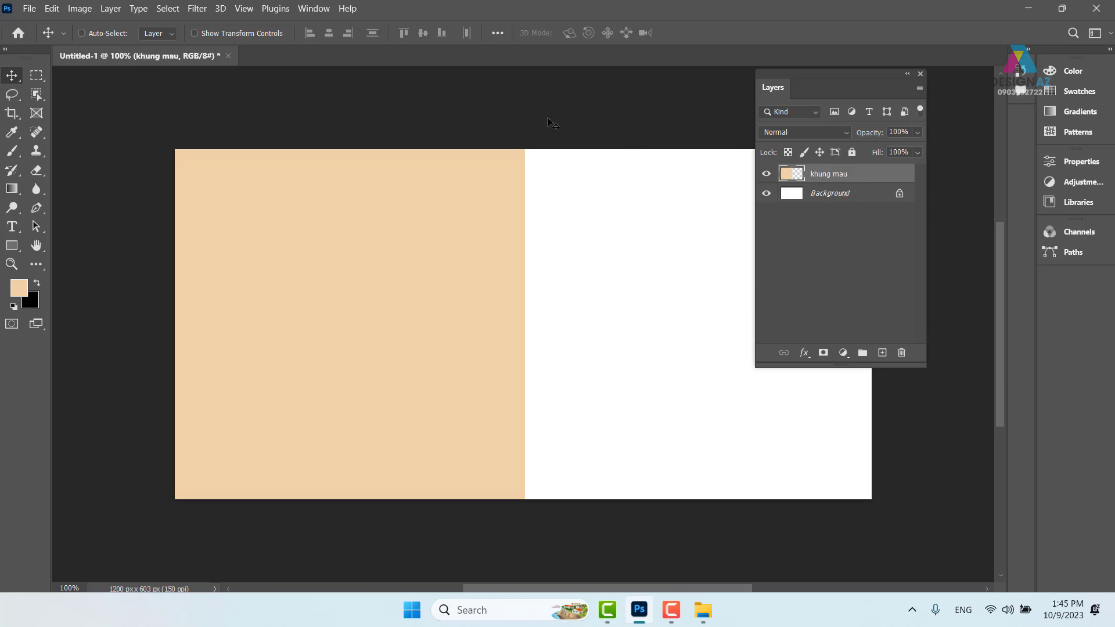
key("ctrl")
key("ctrl+t")
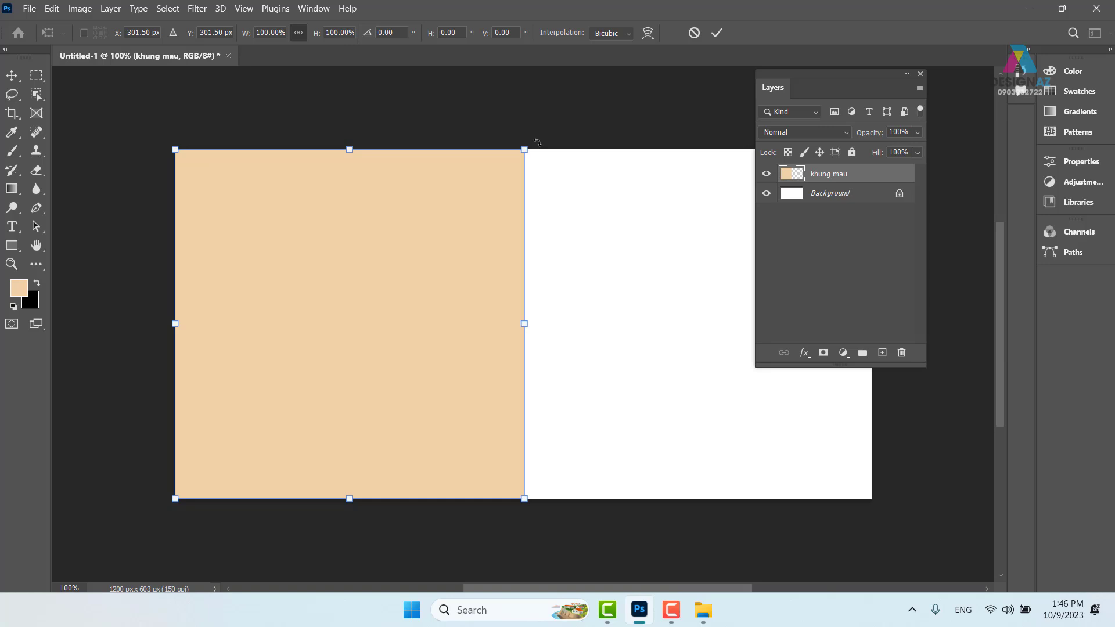
Rotate the beige square about 45°, enlarge it to ~111%, and place its tip mid-banner
mouse_move(538, 142)
left_mouse_down()
mouse_move(575, 255)
mouse_move(560, 325)
left_mouse_up()
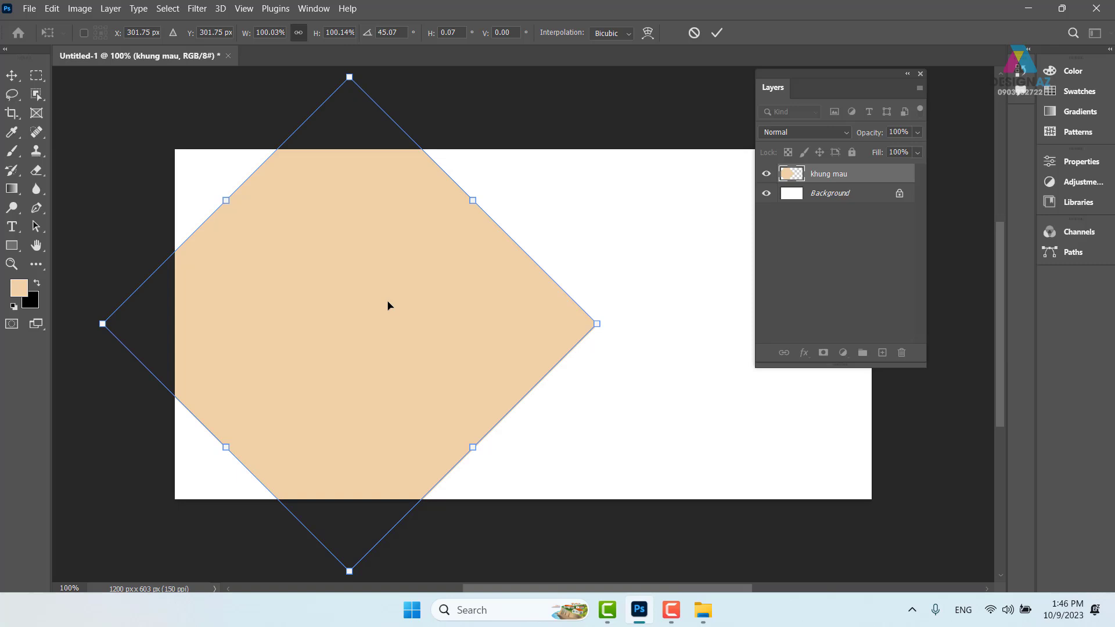
left_click_drag(473, 336, 364, 350)
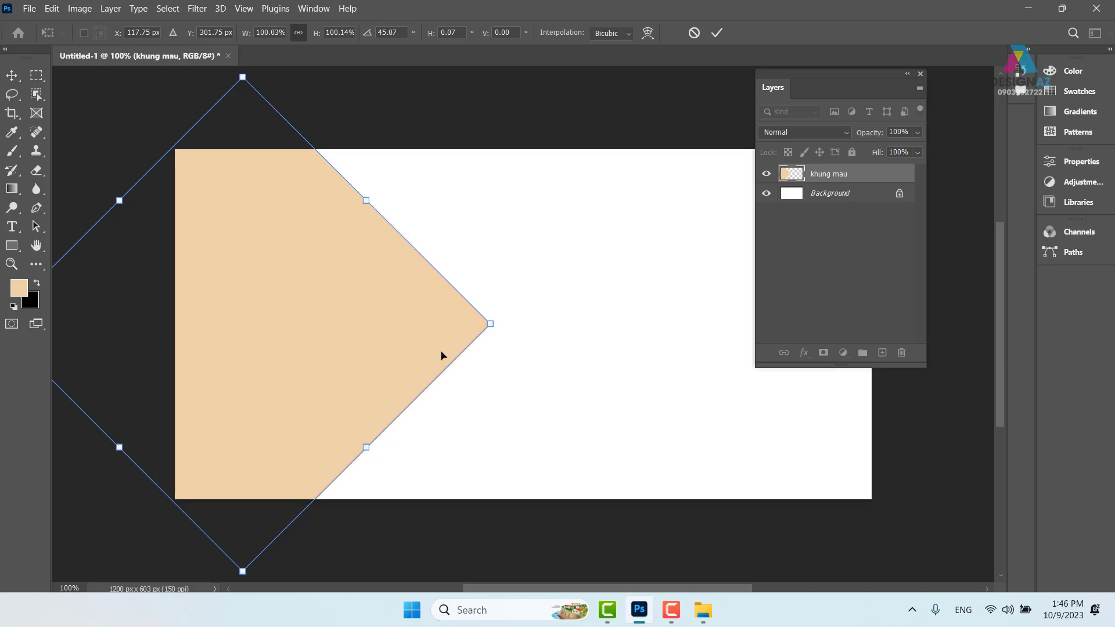
left_click_drag(334, 321, 387, 321)
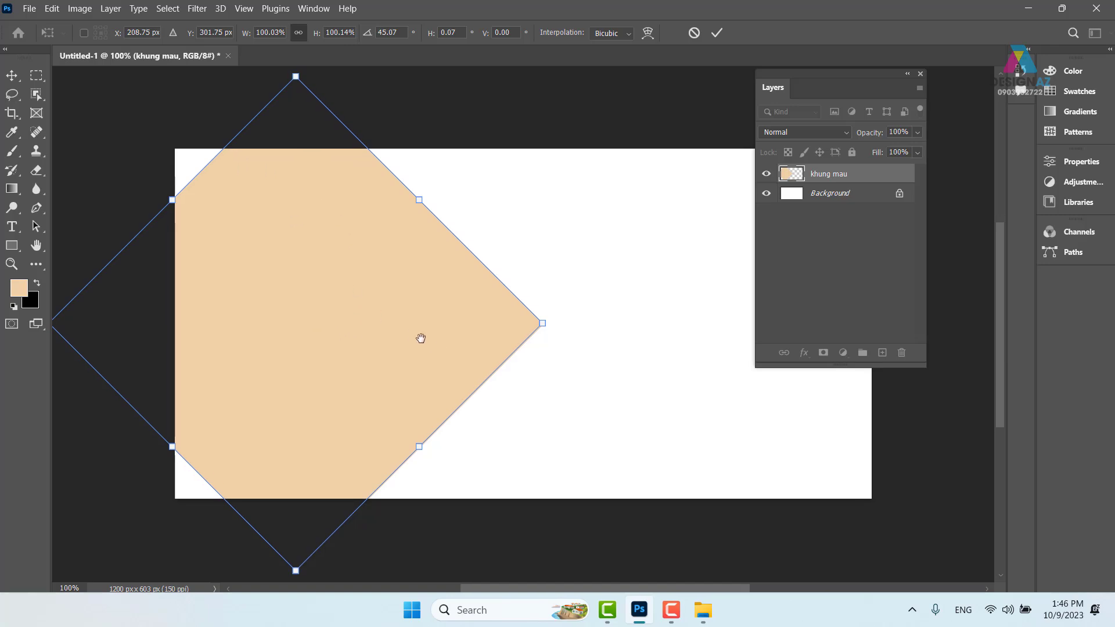
left_click_drag(313, 342, 453, 337)
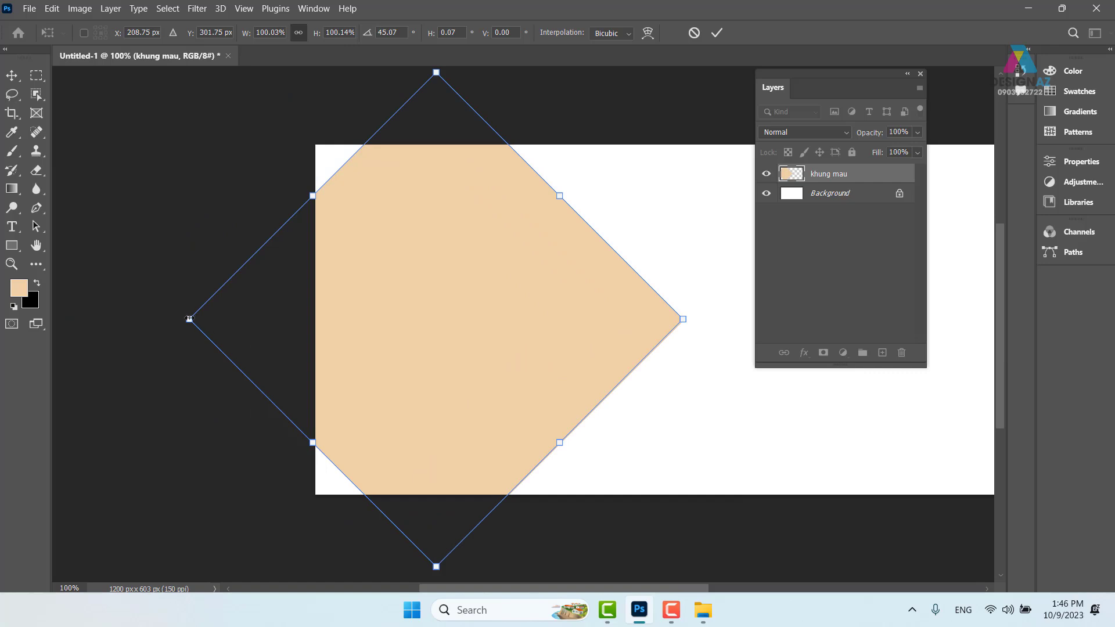
left_click_drag(189, 319, 135, 319)
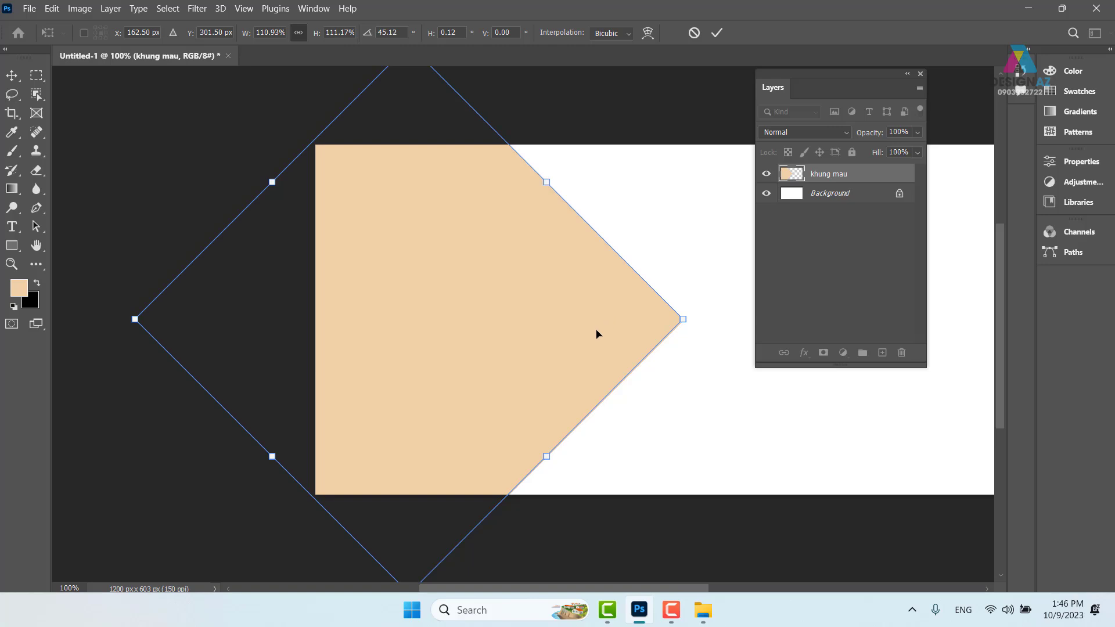
left_click_drag(593, 332, 572, 336)
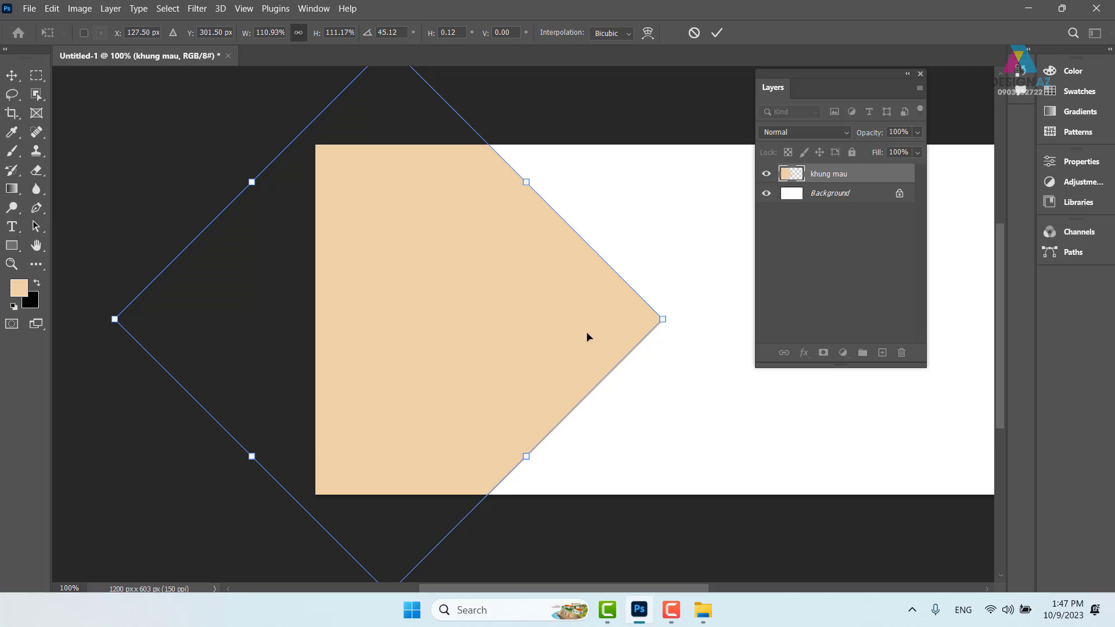
key("Return")
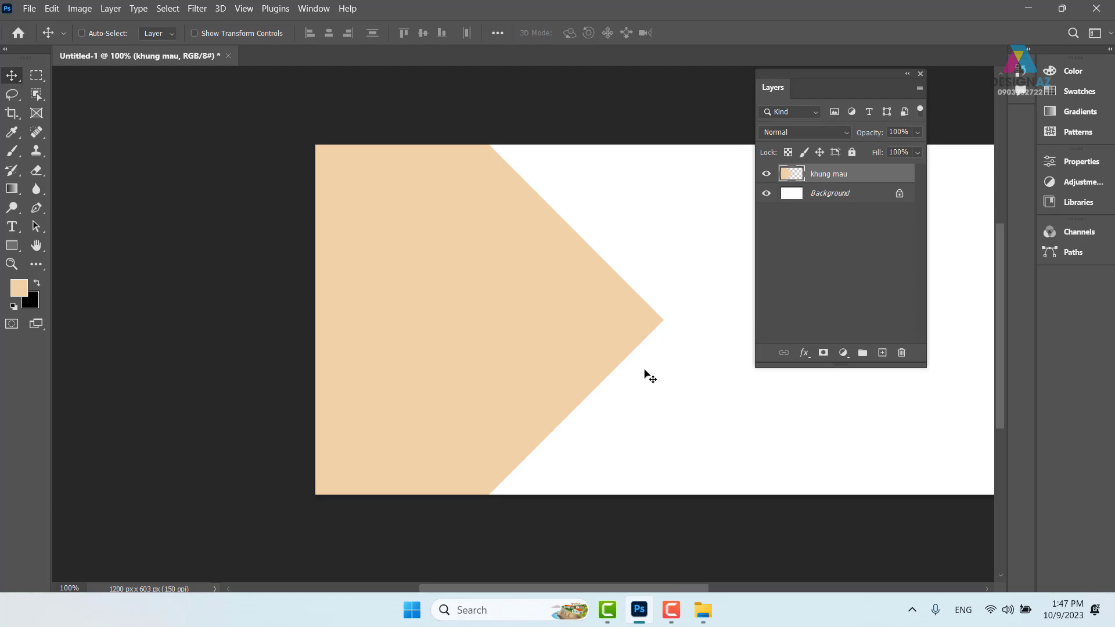
Preview the dark leather JPG again in File Explorer and select the folder's full path
left_click_drag(621, 341, 484, 340)
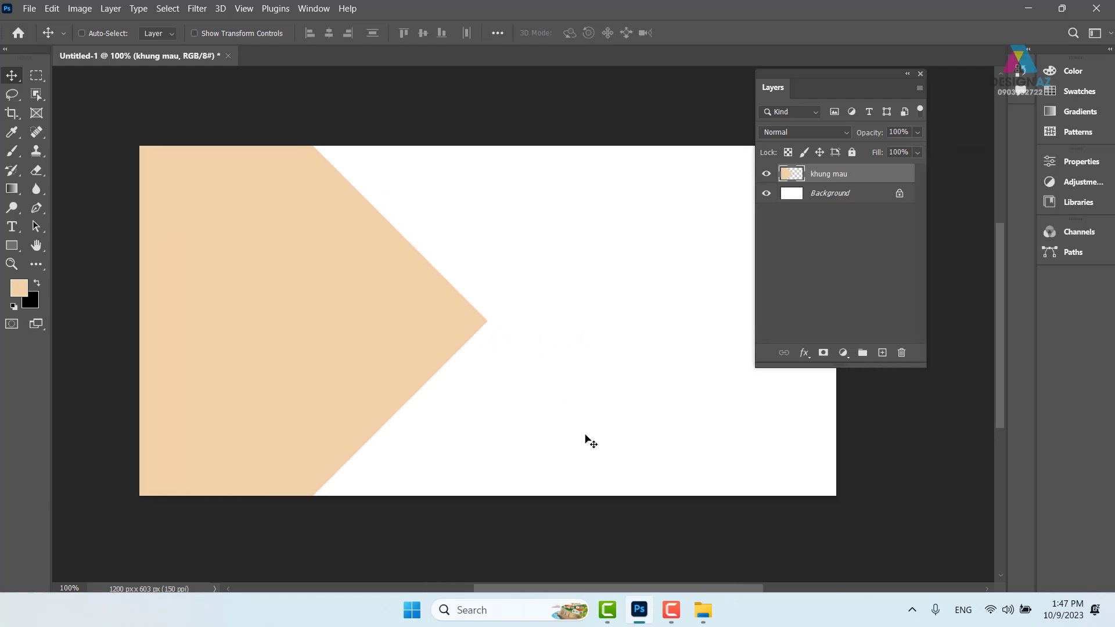
left_click(703, 614)
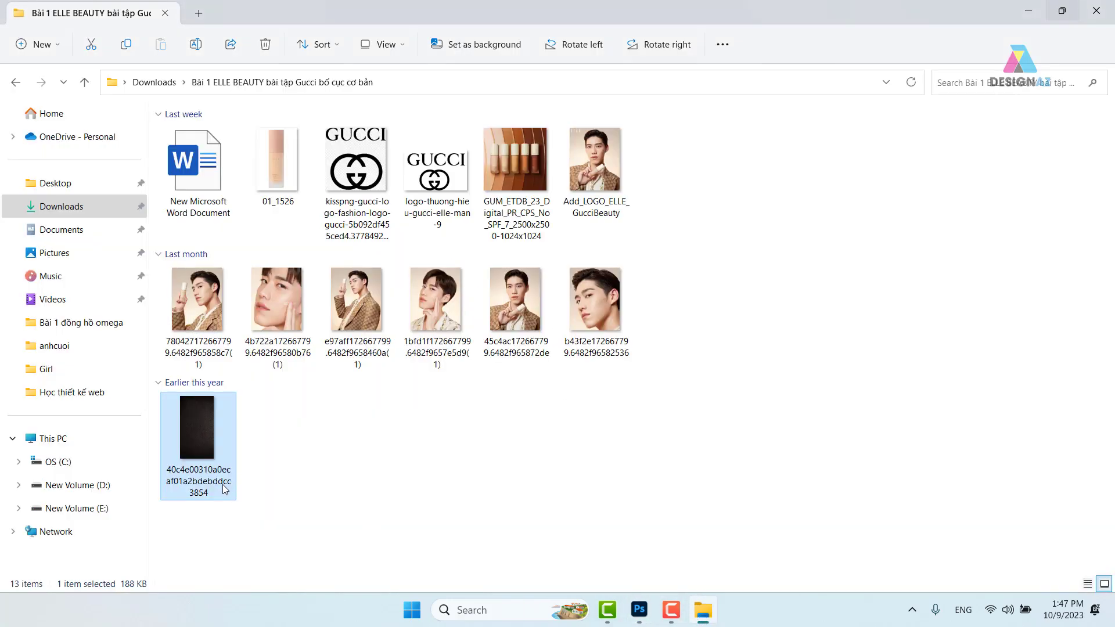
double_click(203, 444)
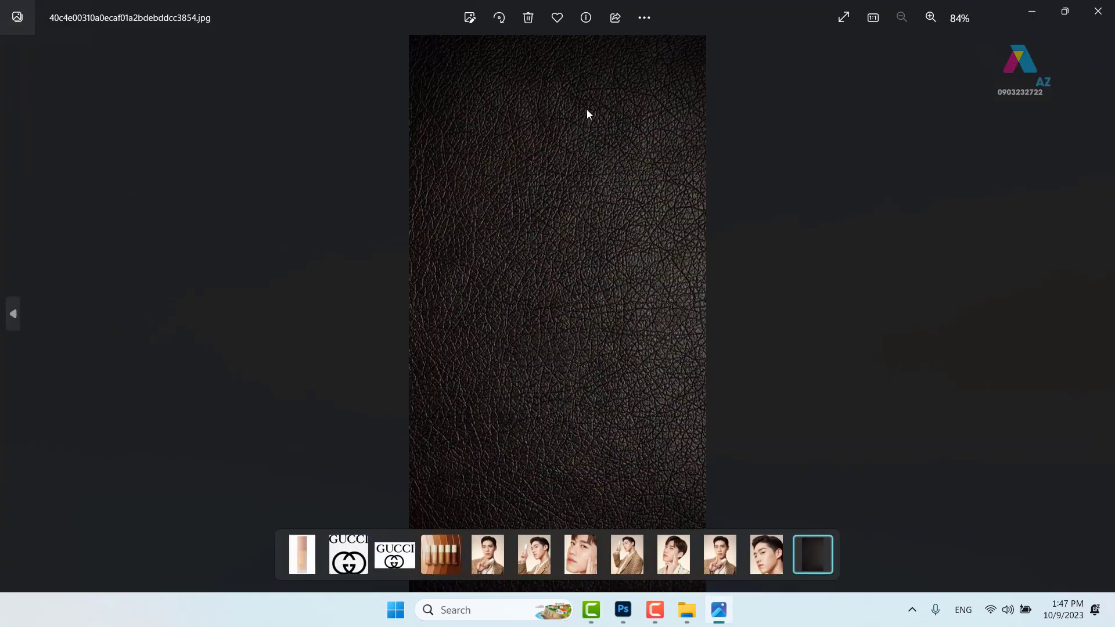
left_click(1086, 17)
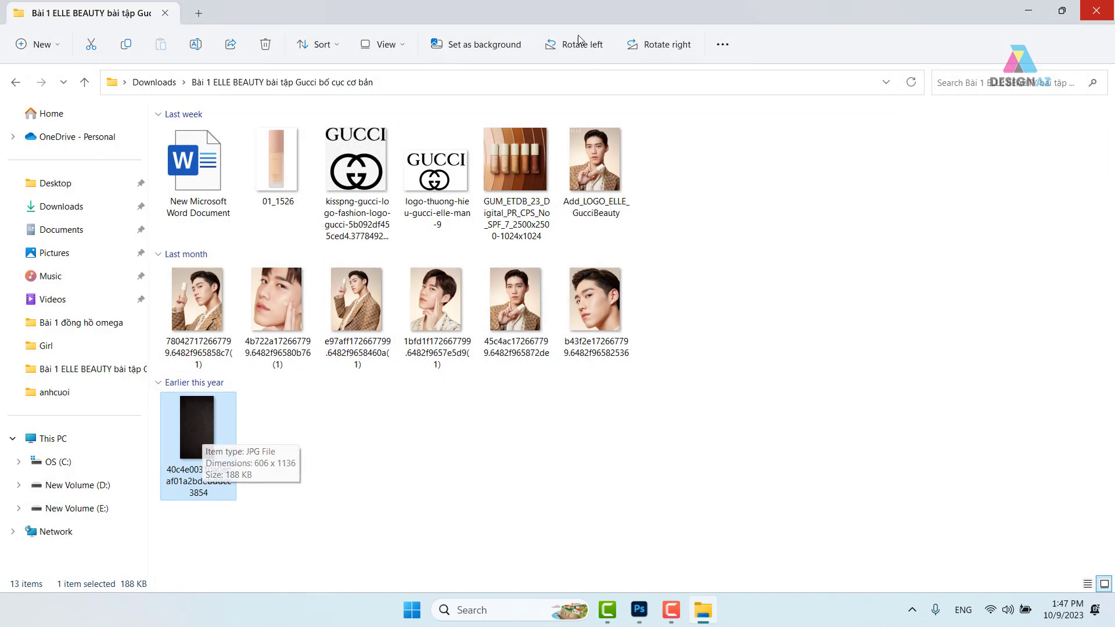
left_click(433, 87)
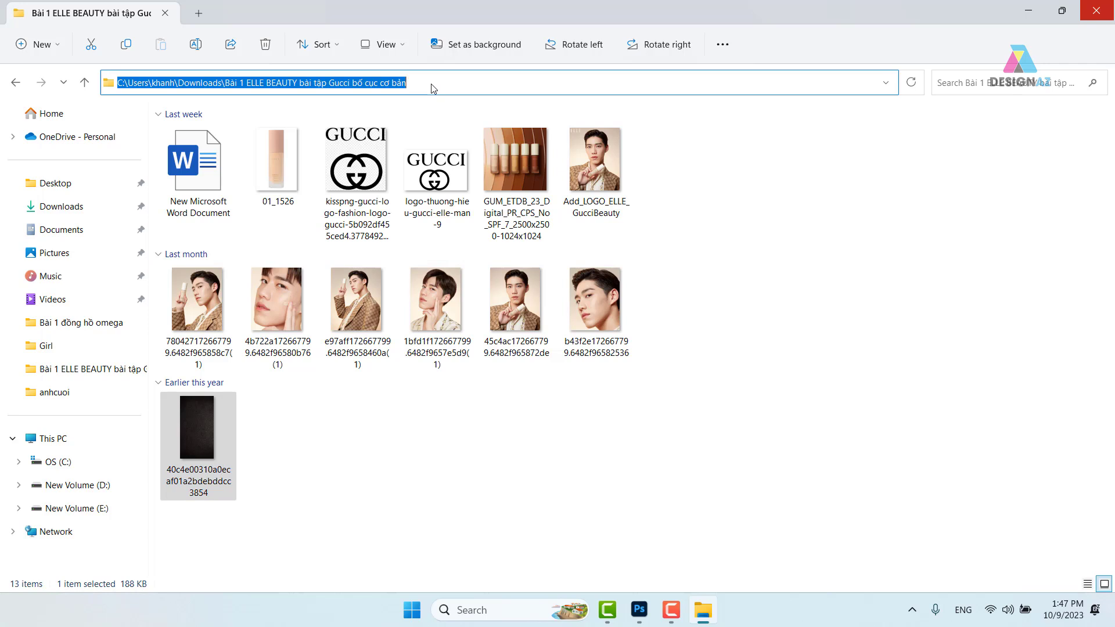
left_click(639, 610)
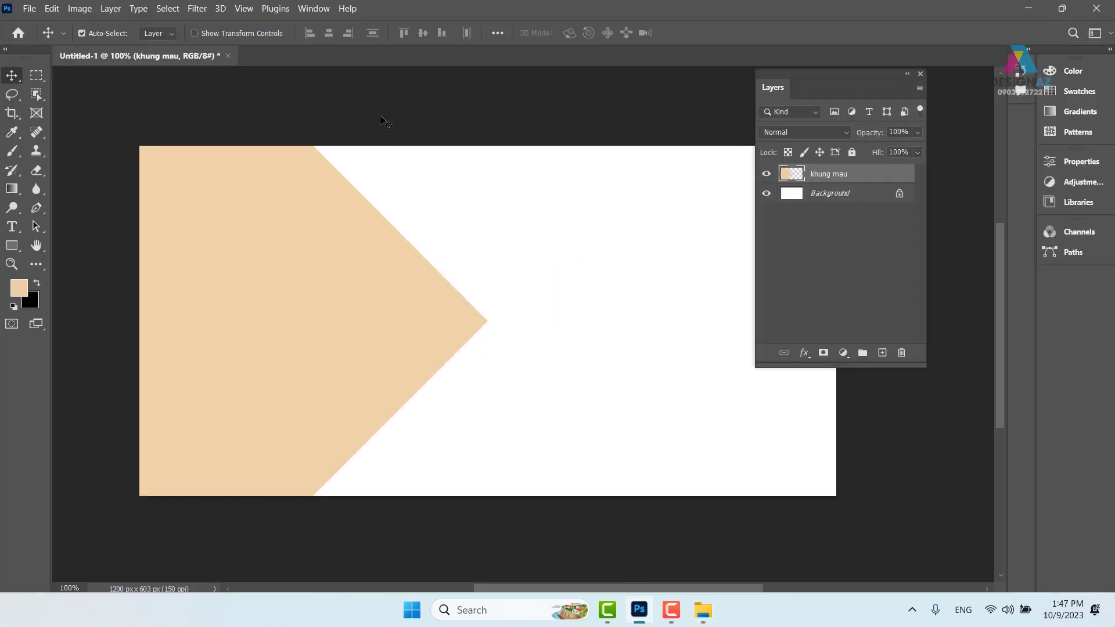
Open 40c4e00310a0ecaf01a2bdebddcc3854.jpg from the pasted Gucci folder path in Photoshop
key("ctrl+o")
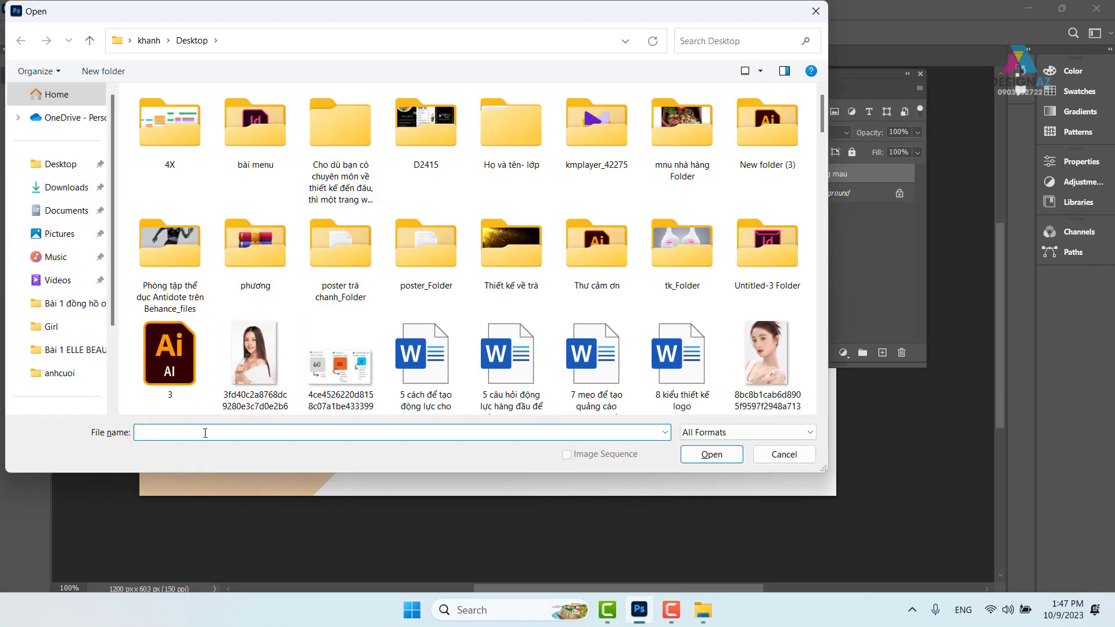
type("C:\\Users\\khanh\\Downloads\\Bài 1 ELLE BEAUTY bài tập Gucci bố cục cơ bản")
key("Return")
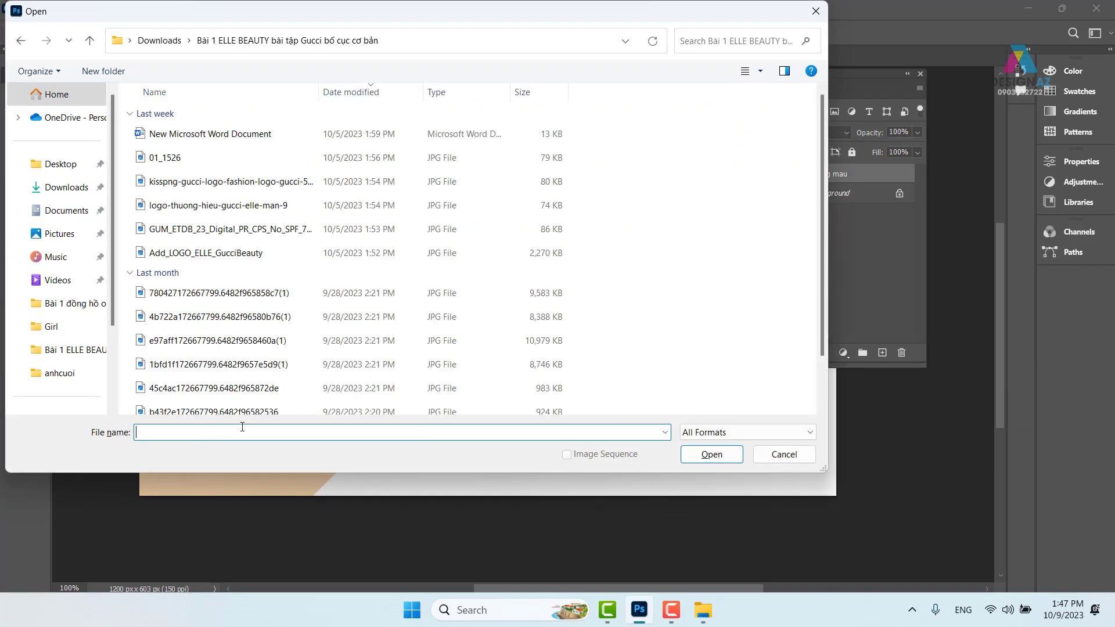
left_click(761, 71)
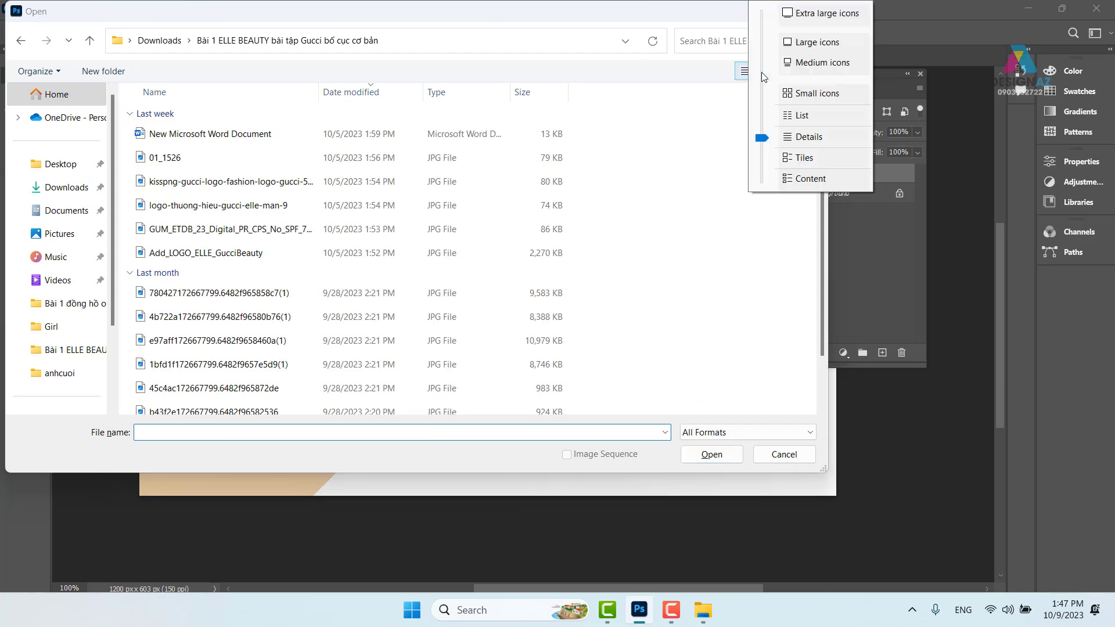
left_click(823, 62)
left_click(158, 334)
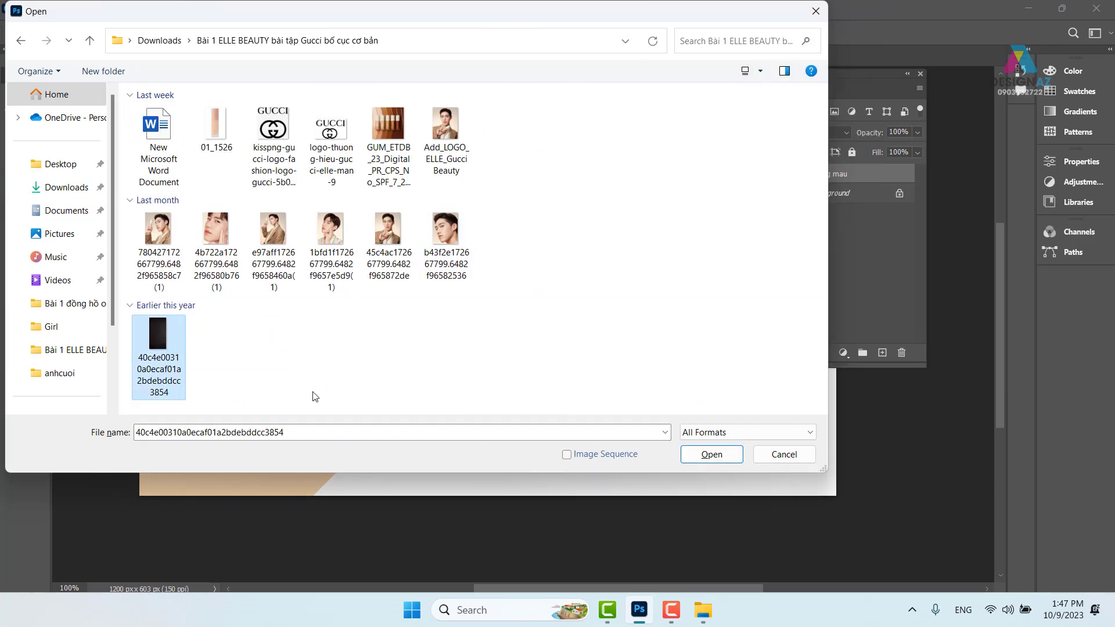
left_click(720, 455)
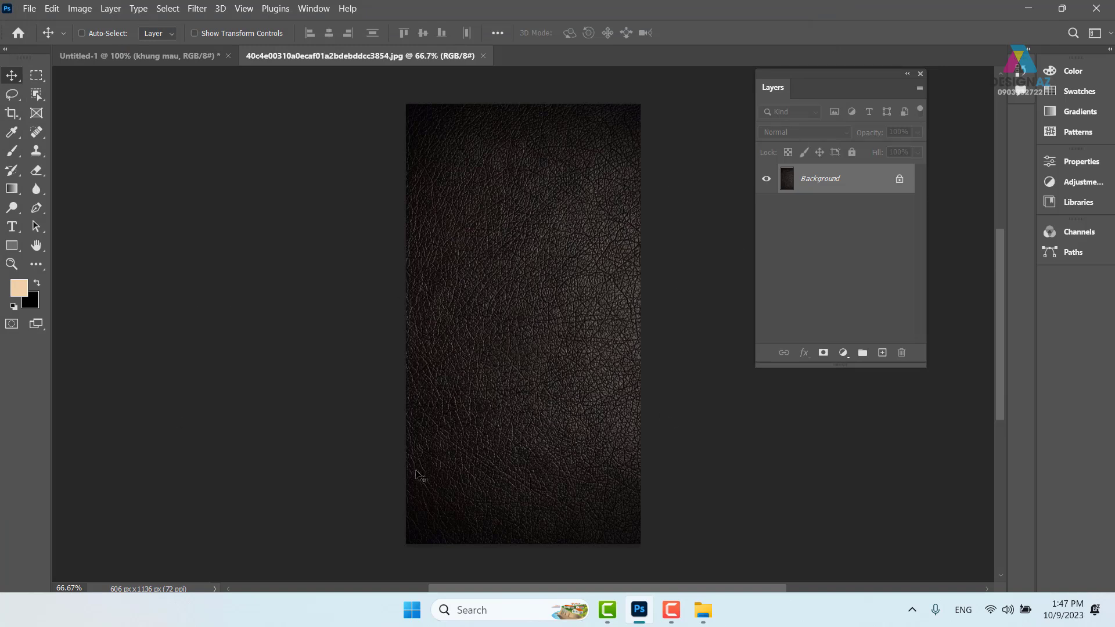
Compare the banner and leather tabs, then select all of the 606 × 1136 px leather image
key("ctrl+a")
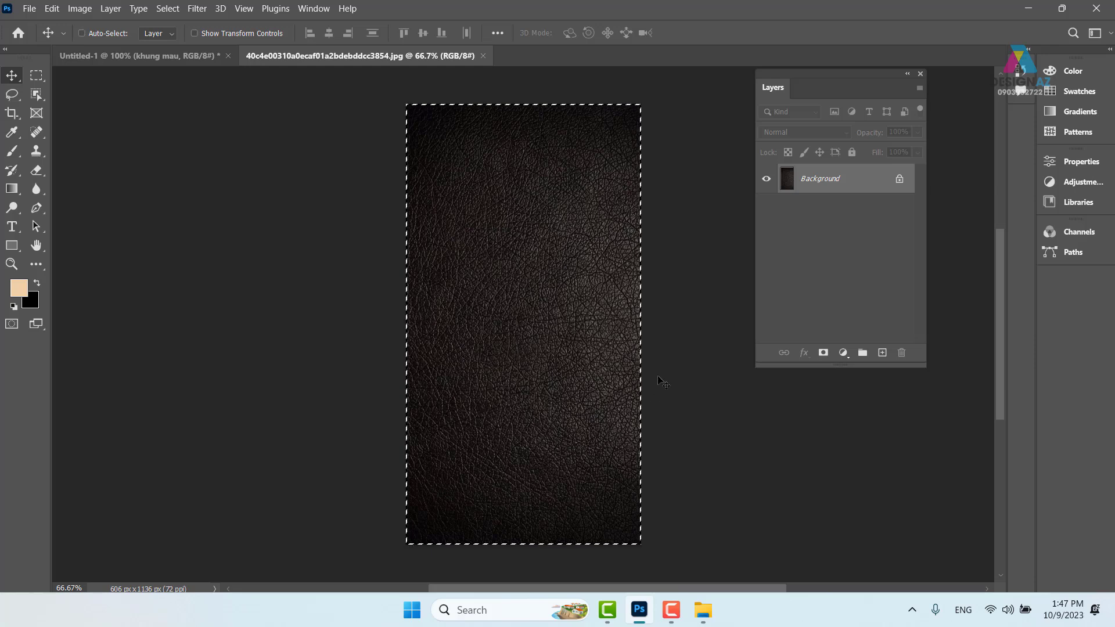
key("ctrl+d")
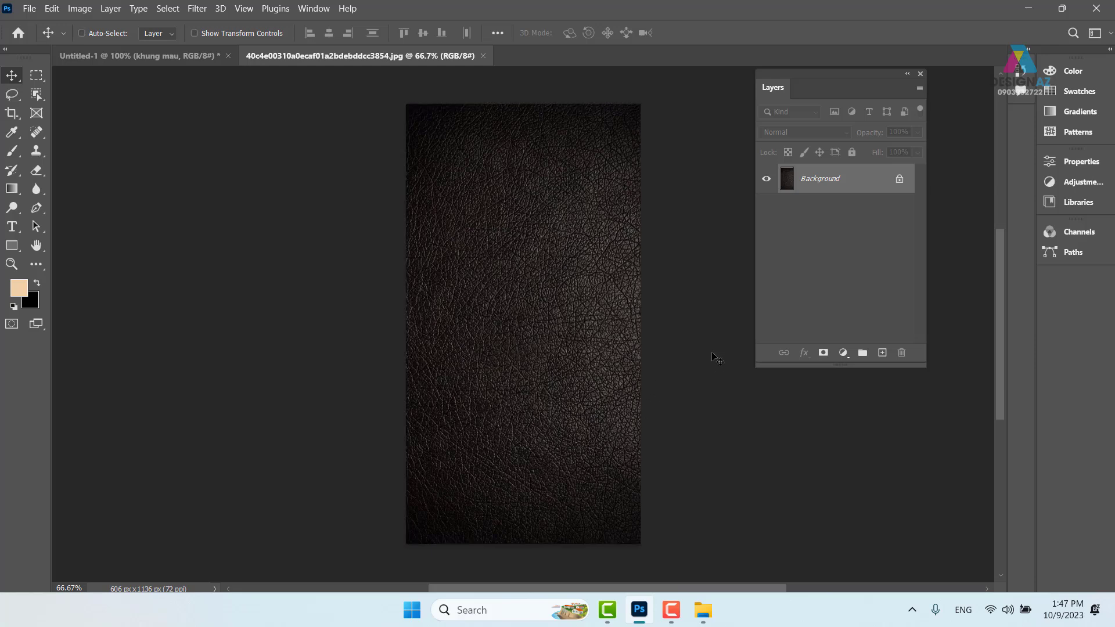
left_click(165, 55)
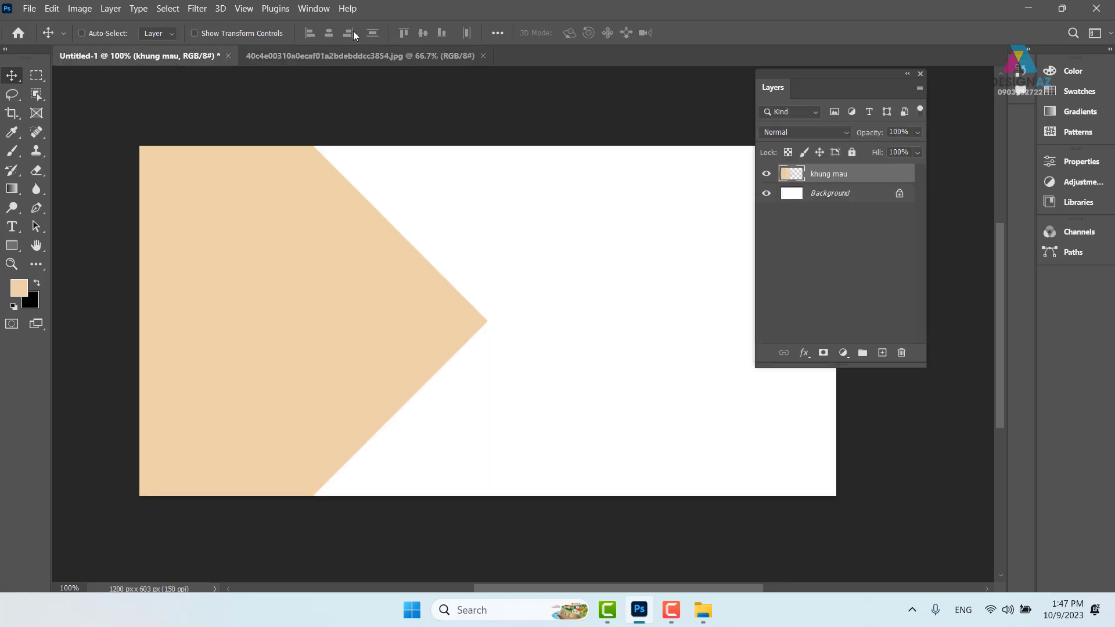
left_click(364, 54)
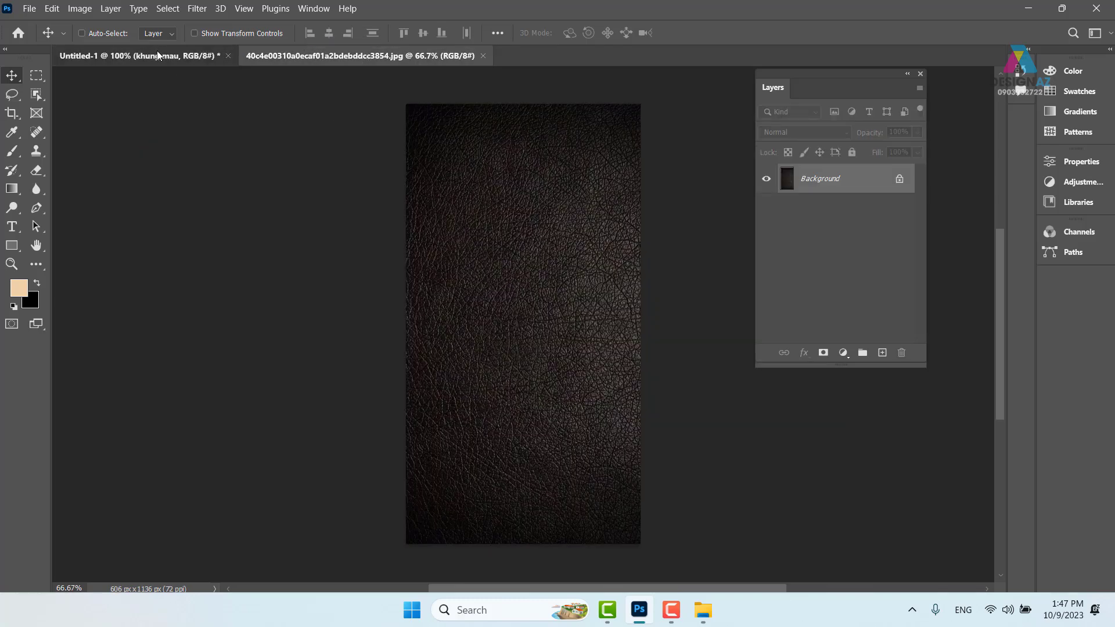
left_click(156, 55)
left_click(360, 56)
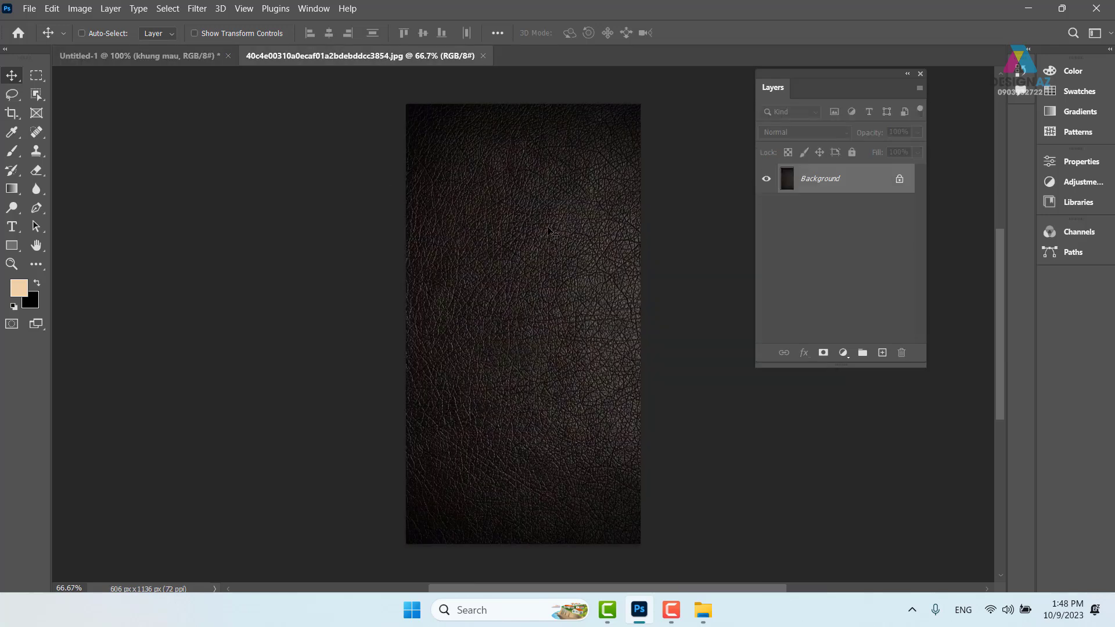
left_click(128, 55)
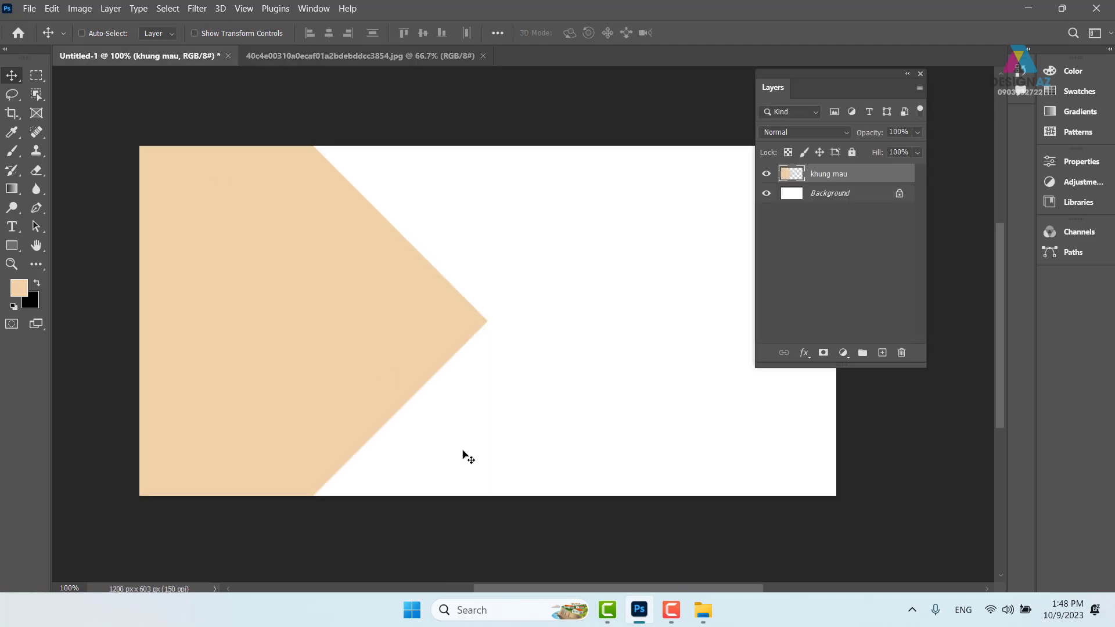
left_click(399, 52)
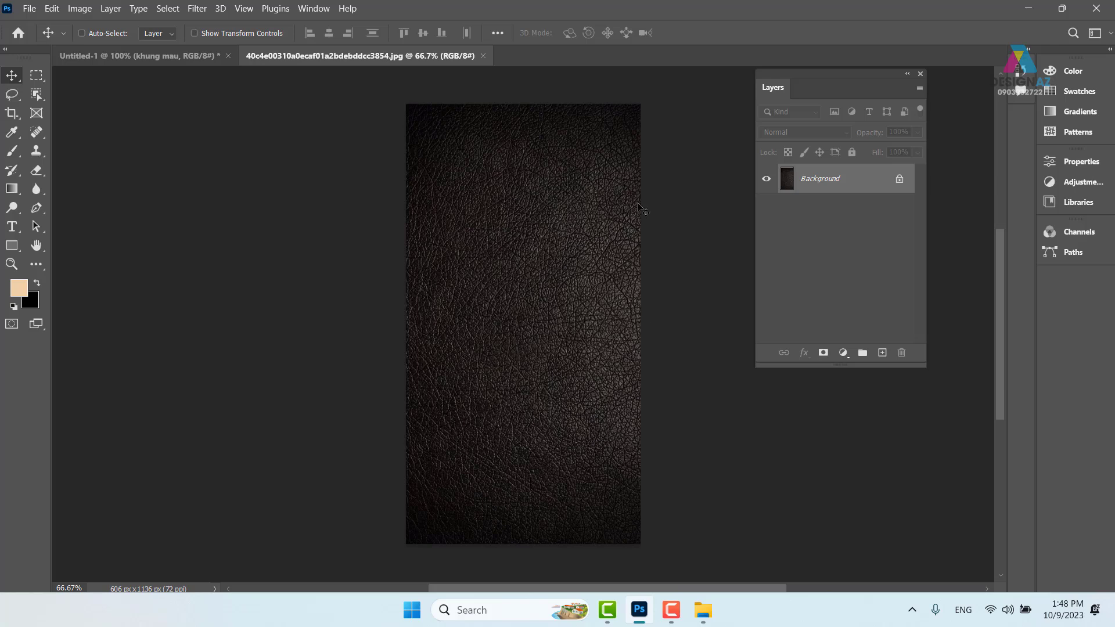
key("ctrl")
key("ctrl+a")
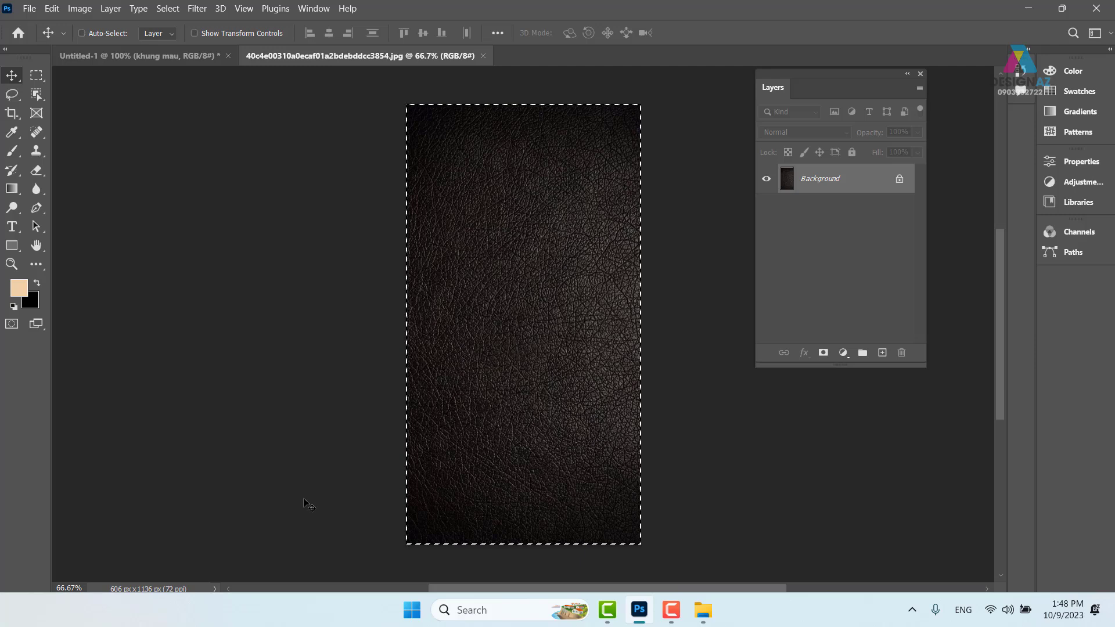
Switch between the leather JPG and Untitled-1 tabs, ending on the banner document
left_click(126, 54)
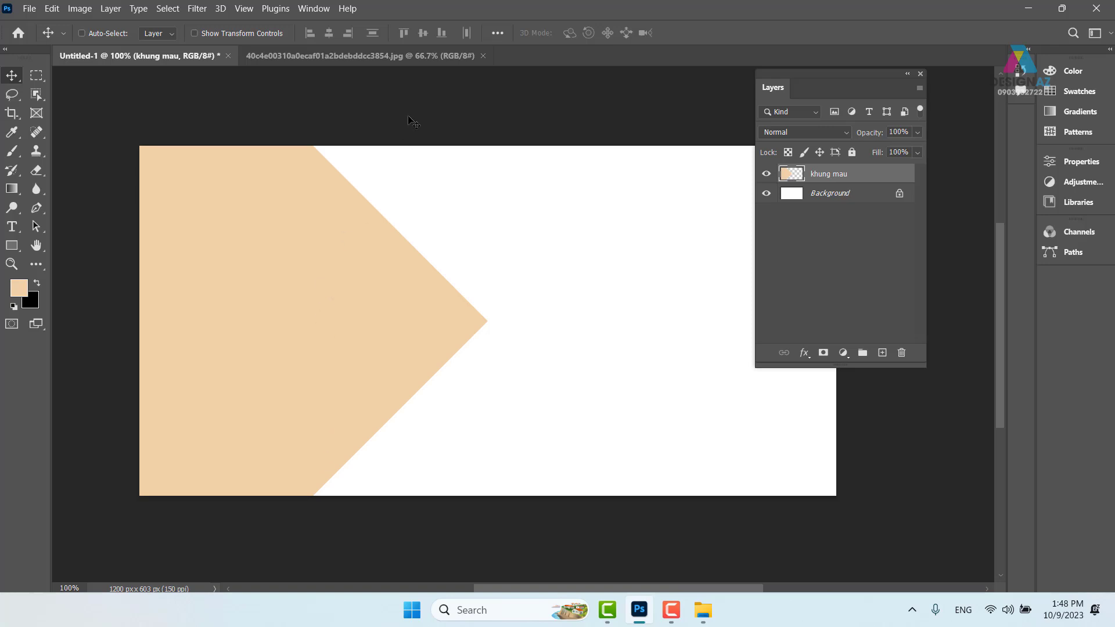
left_click(416, 49)
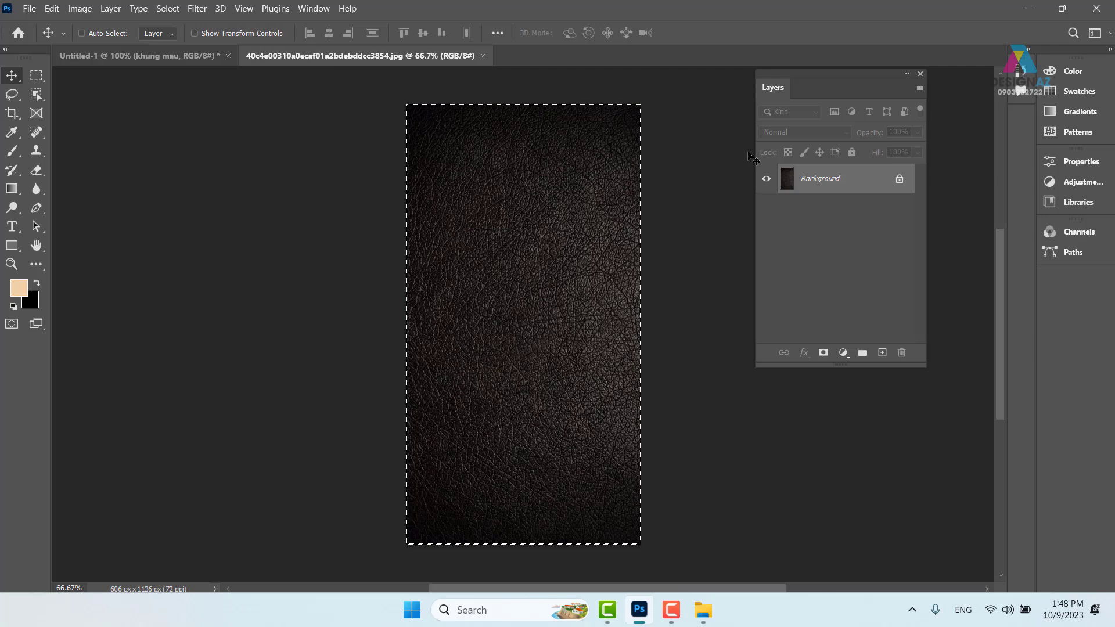
left_click(179, 56)
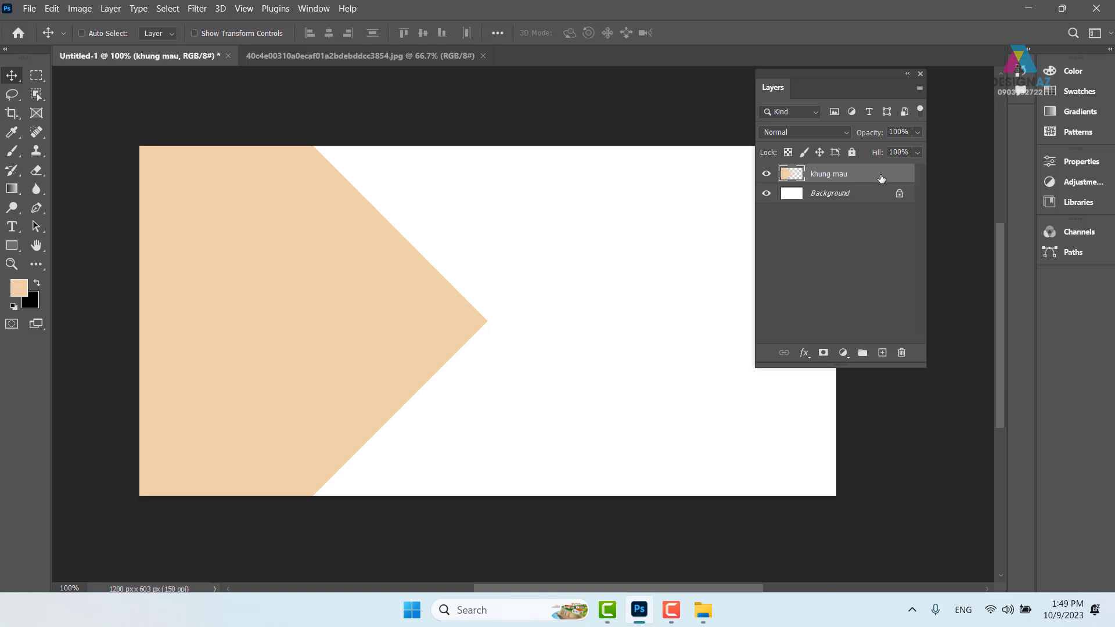
Paste the leather texture as Layer 1 above Background and drag it right under the arrow
left_click(866, 200)
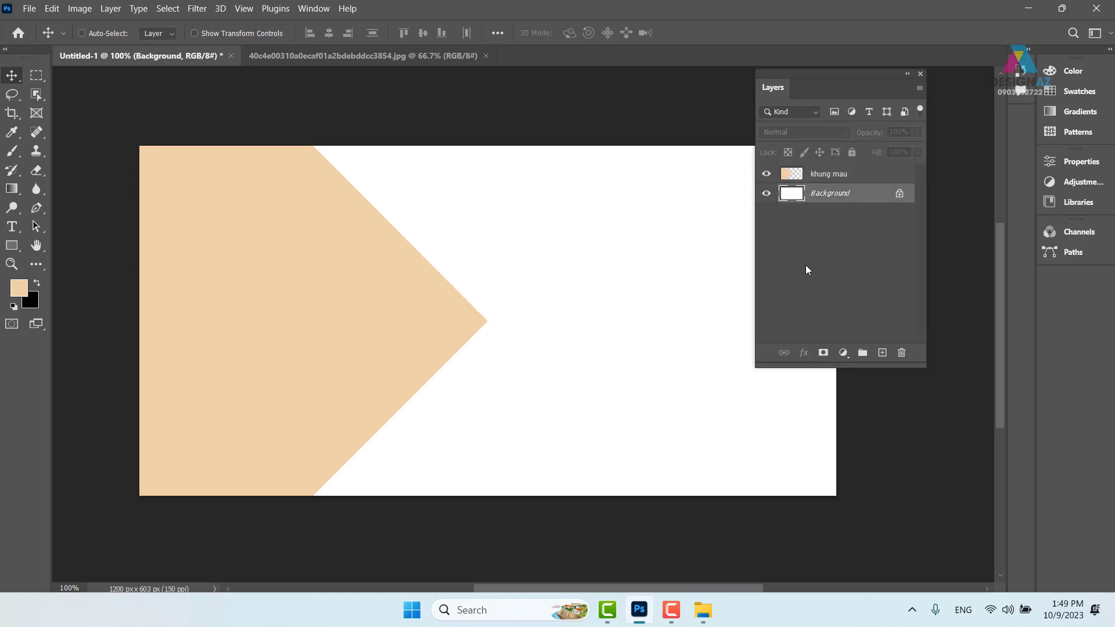
key("ctrl+v")
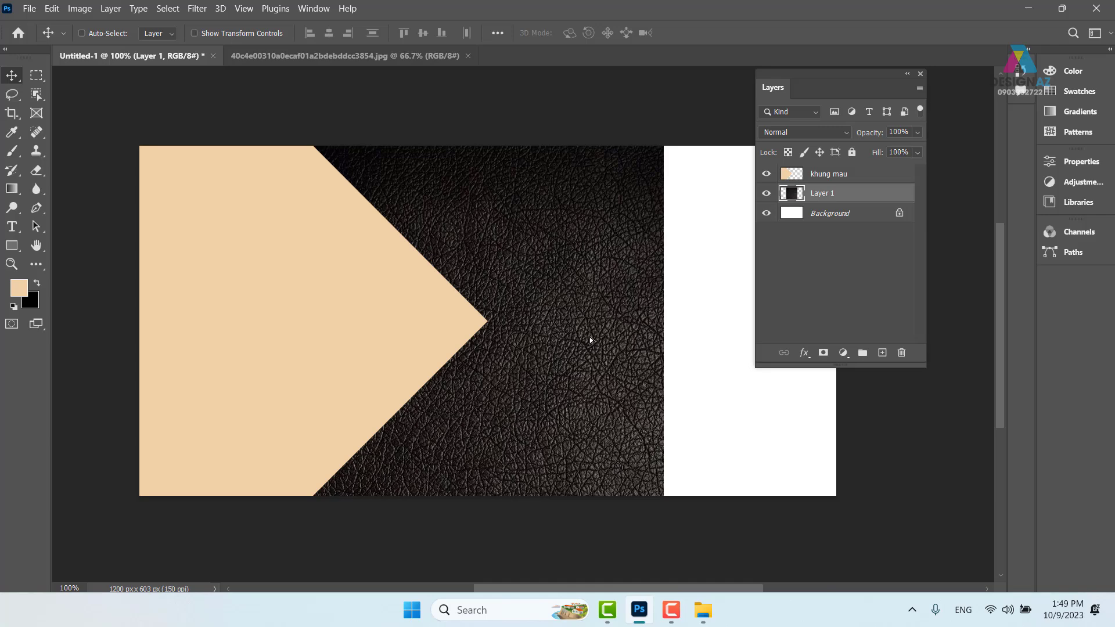
mouse_move(584, 310)
left_mouse_down()
mouse_move(747, 323)
mouse_move(576, 312)
left_mouse_up()
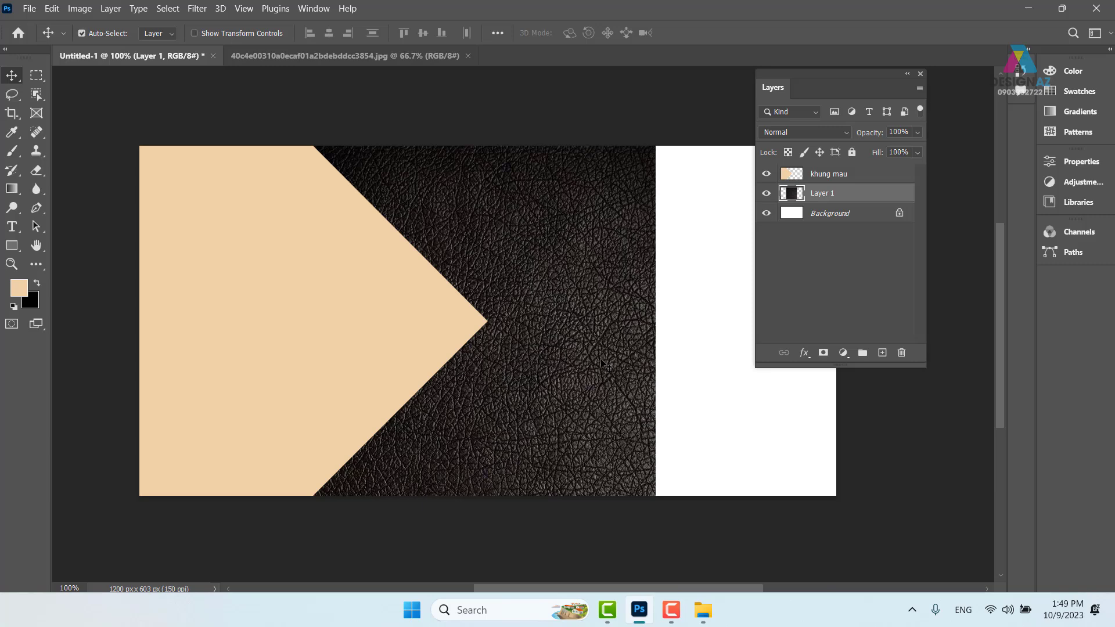
key("ctrl+minus")
mouse_move(552, 350)
left_mouse_down()
mouse_move(584, 217)
mouse_move(562, 346)
left_mouse_up()
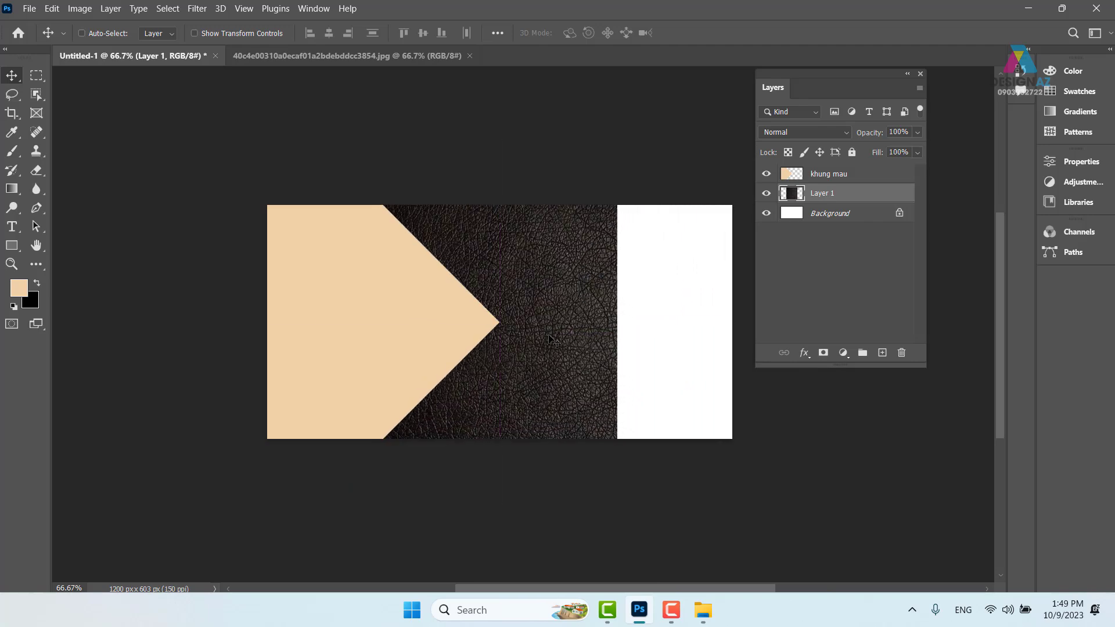
Rotate leather Layer 1 by -90° and position it to cover the whole banner
key("ctrl")
key("ctrl+t")
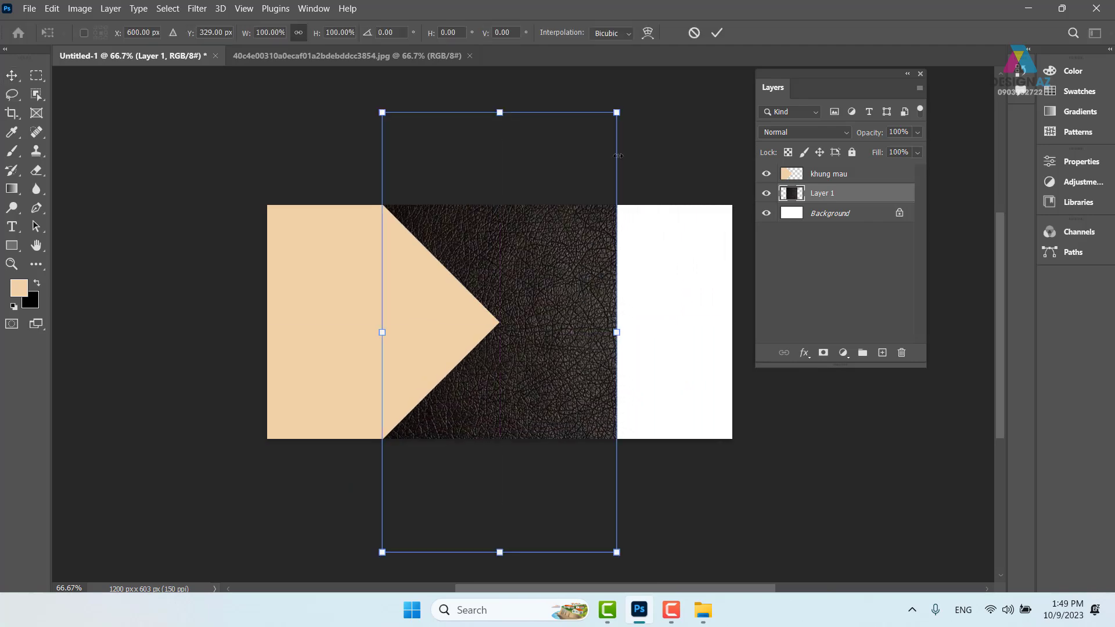
mouse_move(627, 107)
left_mouse_down()
mouse_move(567, 106)
mouse_move(342, 237)
left_mouse_up()
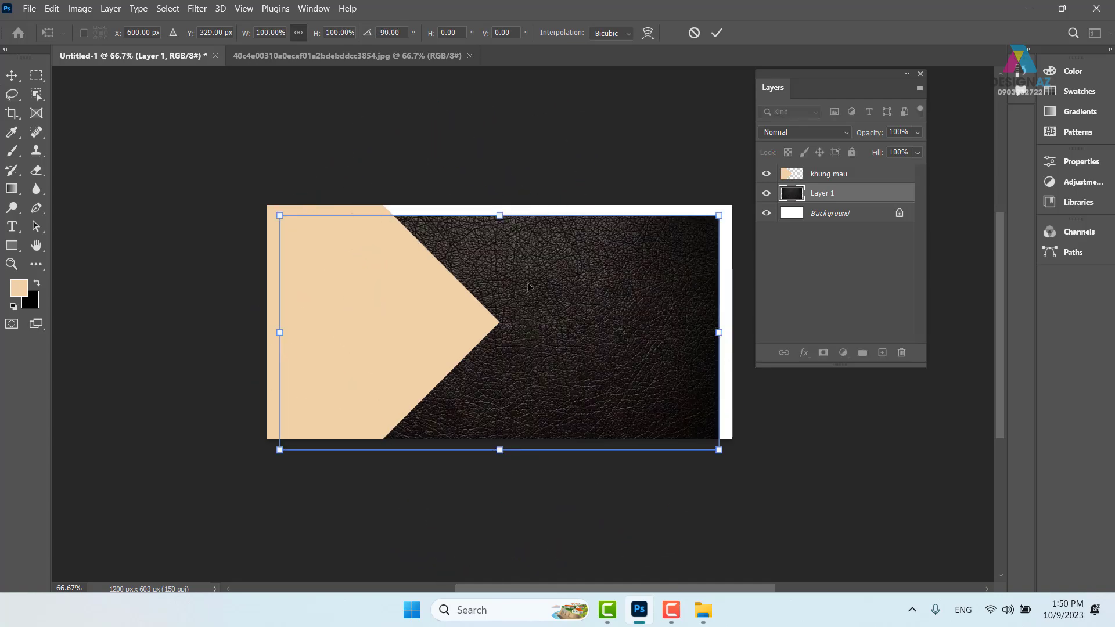
left_click_drag(634, 301, 646, 291)
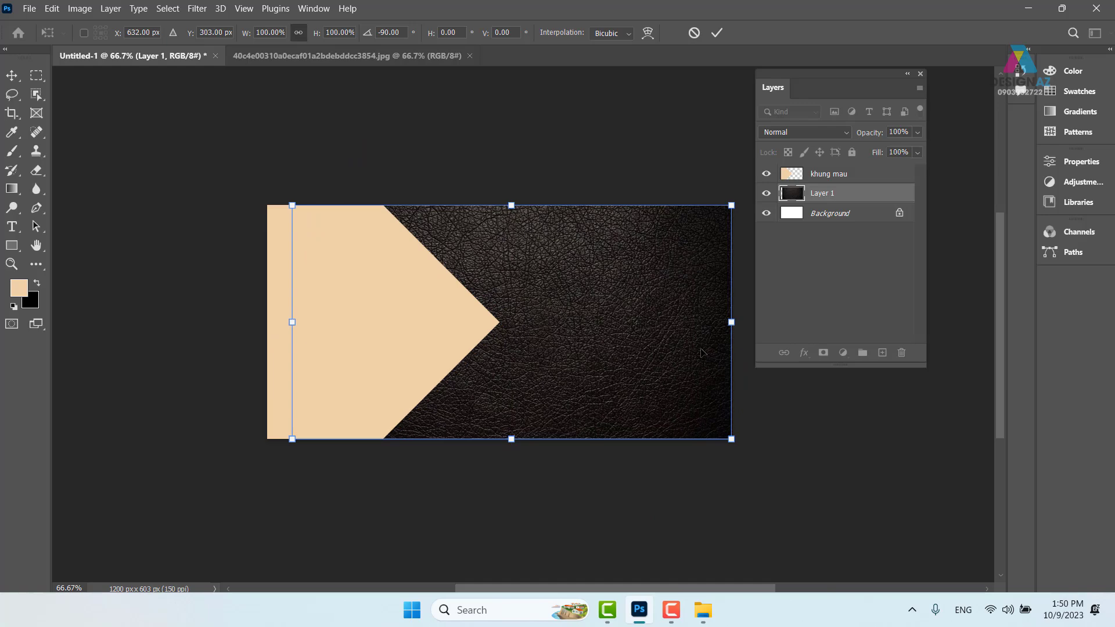
key("ctrl+plus")
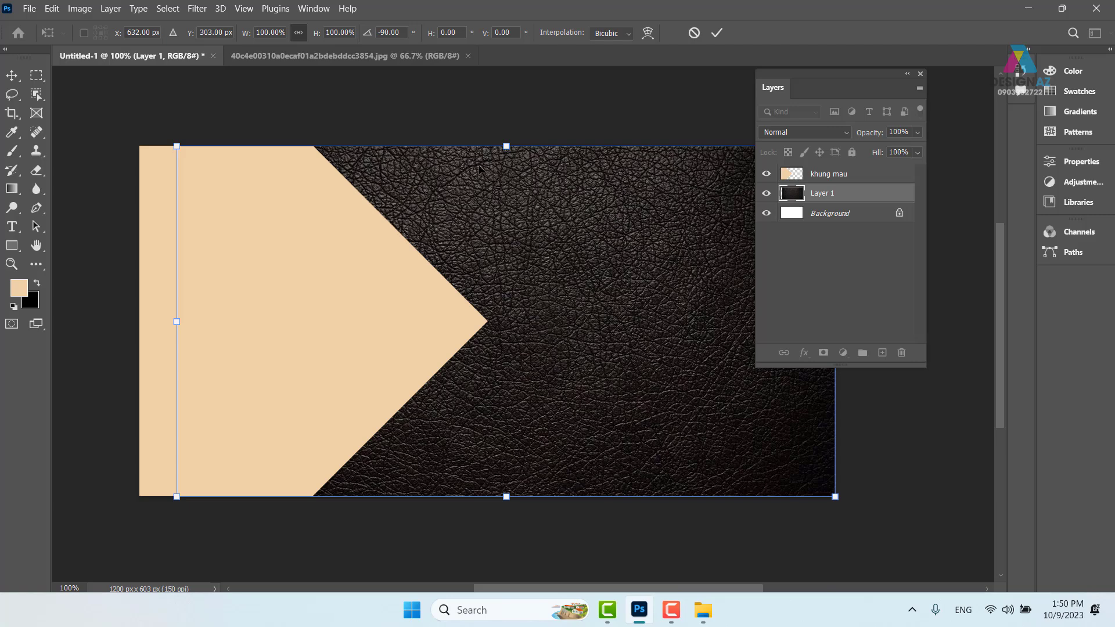
left_click_drag(174, 152, 215, 166)
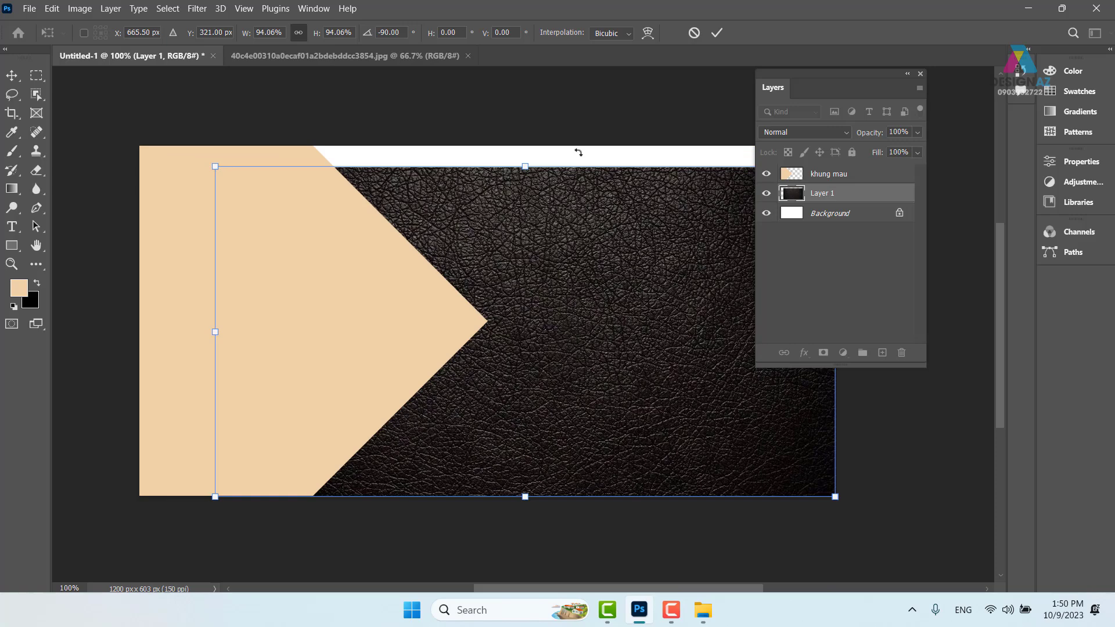
key("ctrl+z")
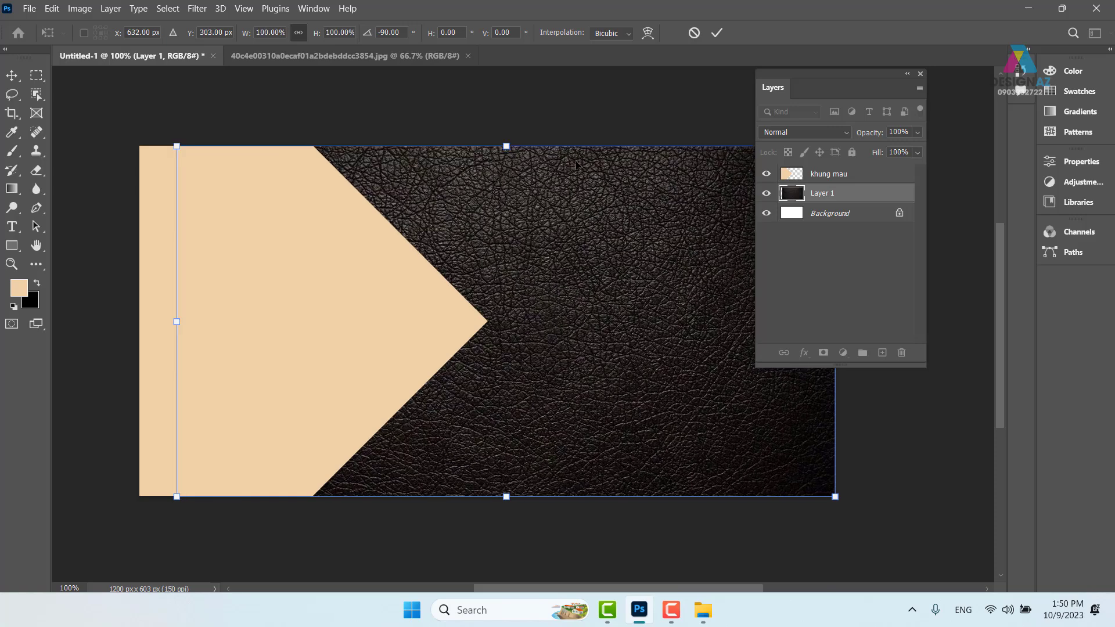
key("Return")
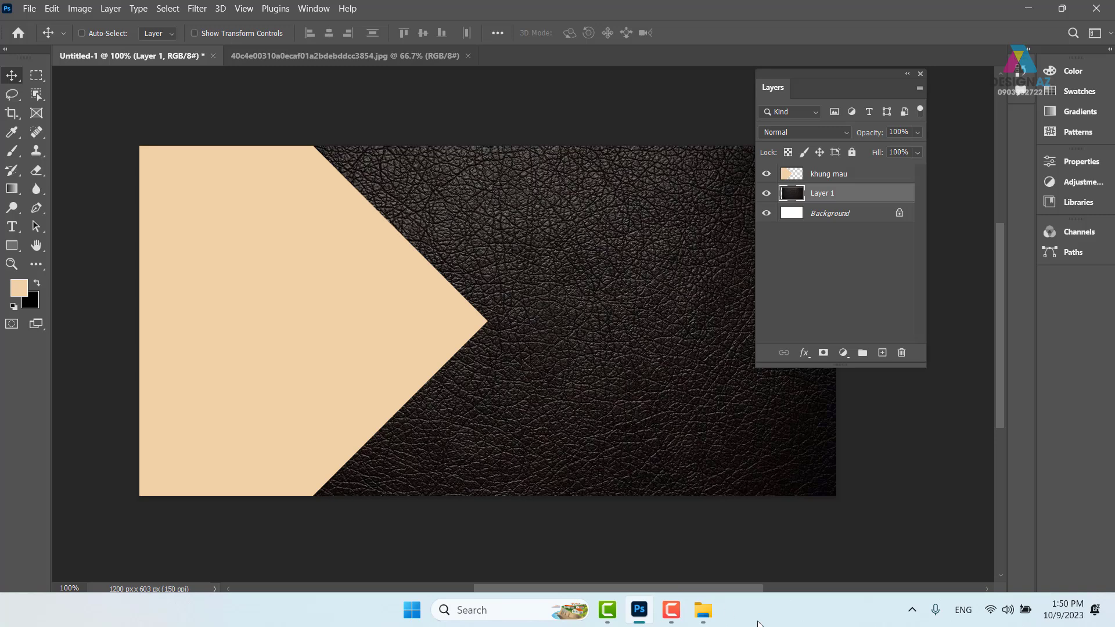
Preview the GUM_ETDB_23 foundation image in File Explorer, then close it and return to Photoshop
left_click(703, 610)
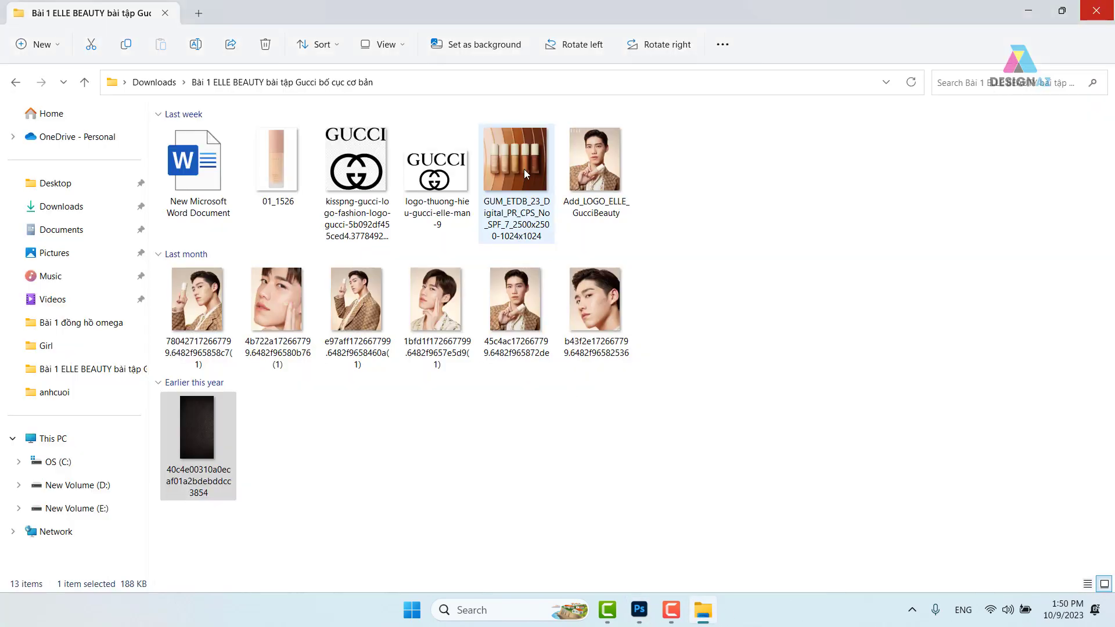
double_click(524, 169)
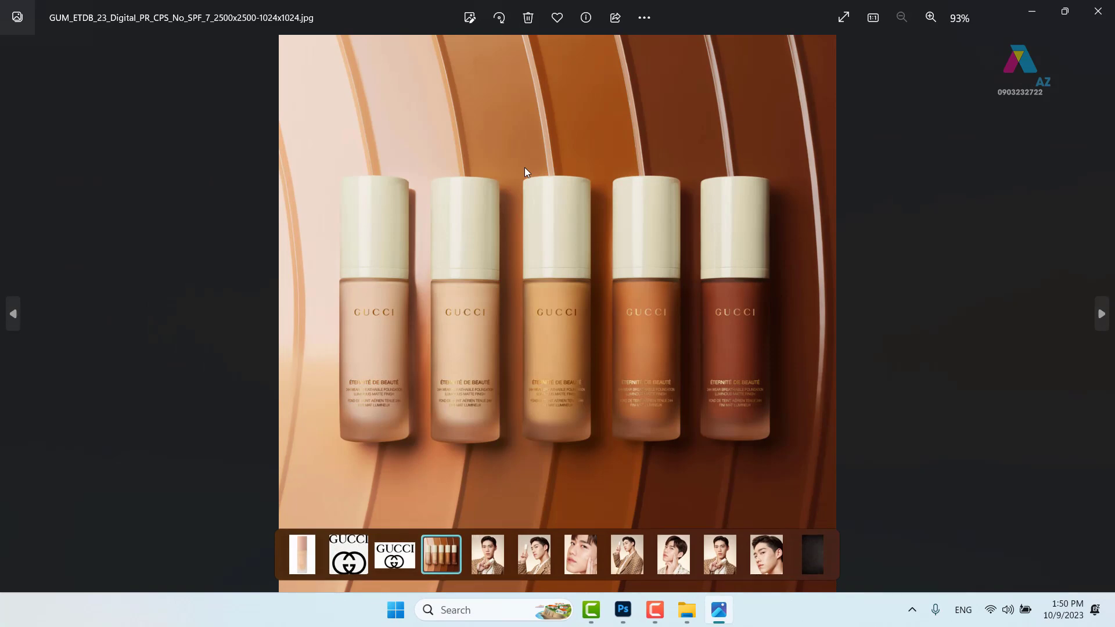
left_click(1098, 11)
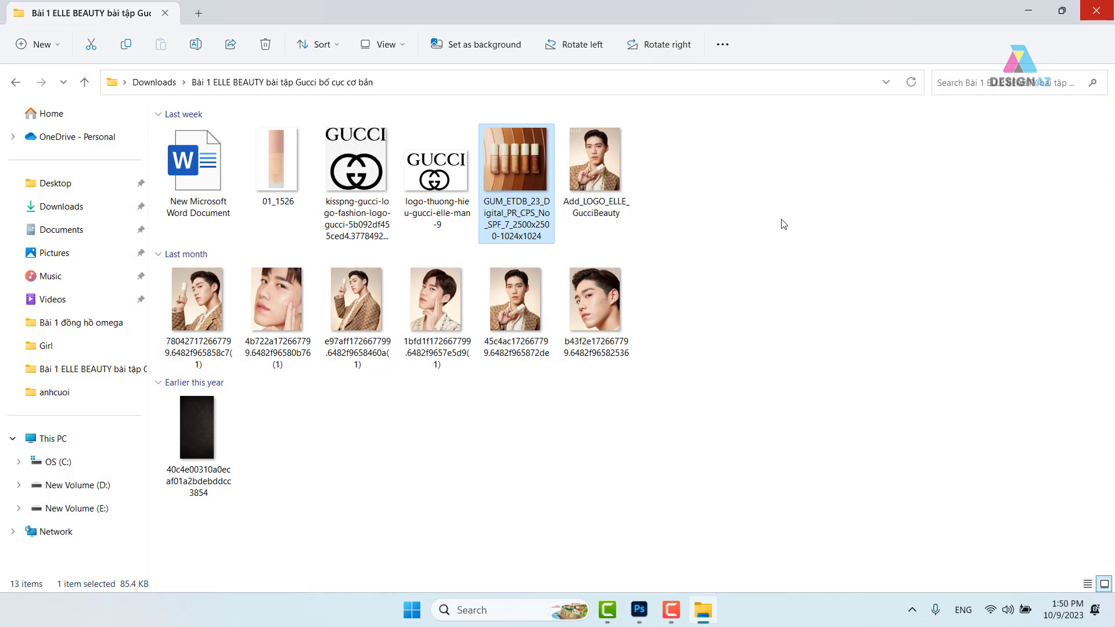
left_click(639, 610)
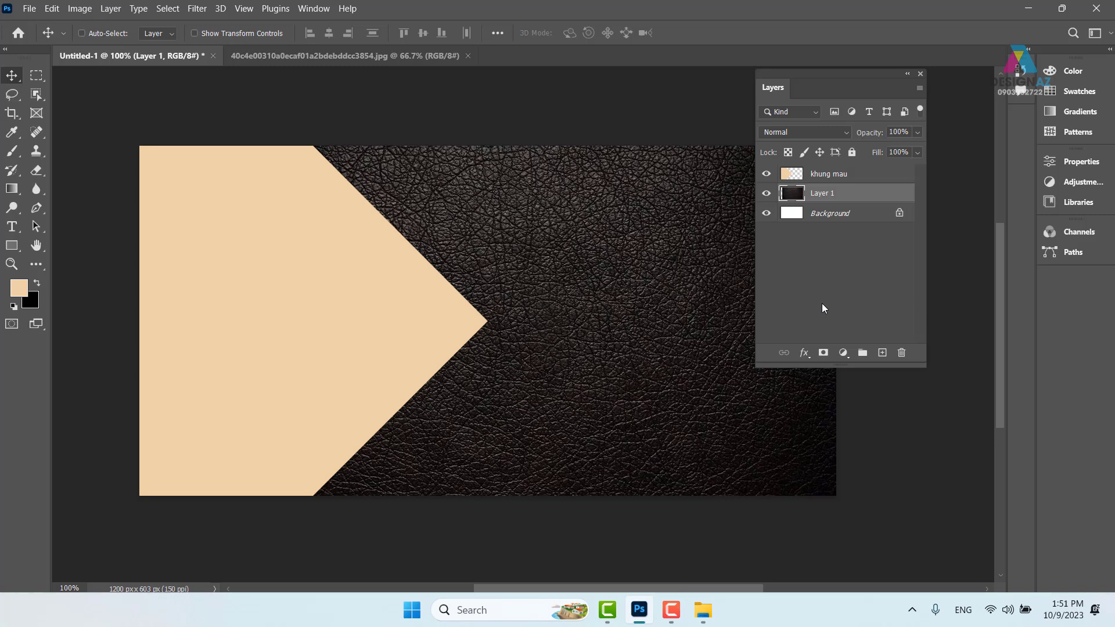
Add a new empty layer above Layer 1 and name it 'mau phủ'
left_click(882, 353)
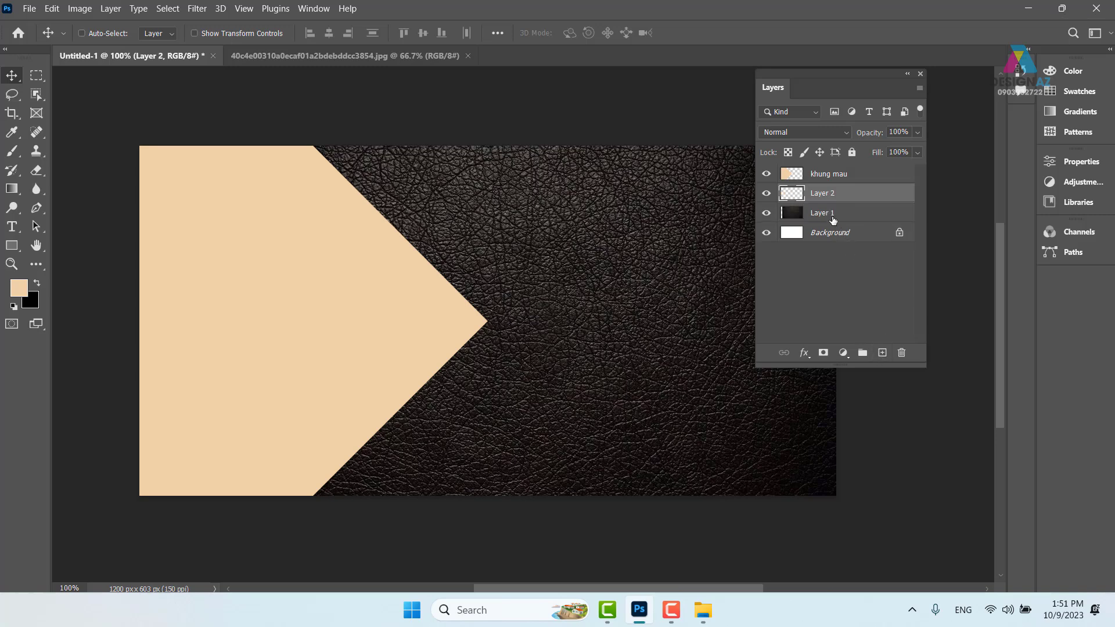
double_click(821, 195)
key("BackSpace")
type("mau t")
type("hay")
key("BackSpace")
key("BackSpace")
key("BackSpace")
key("BackSpace")
type("u")
key("Return")
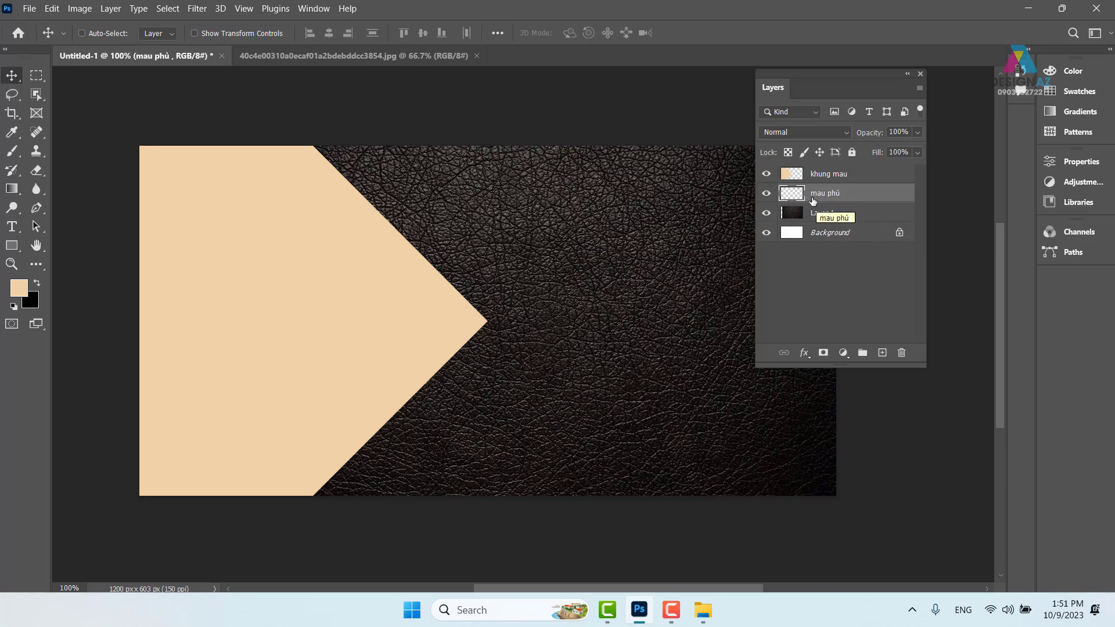
Set the foreground colour to dark brown 402400 and fill the mau phủ layer with it
left_click(11, 132)
left_click(19, 287)
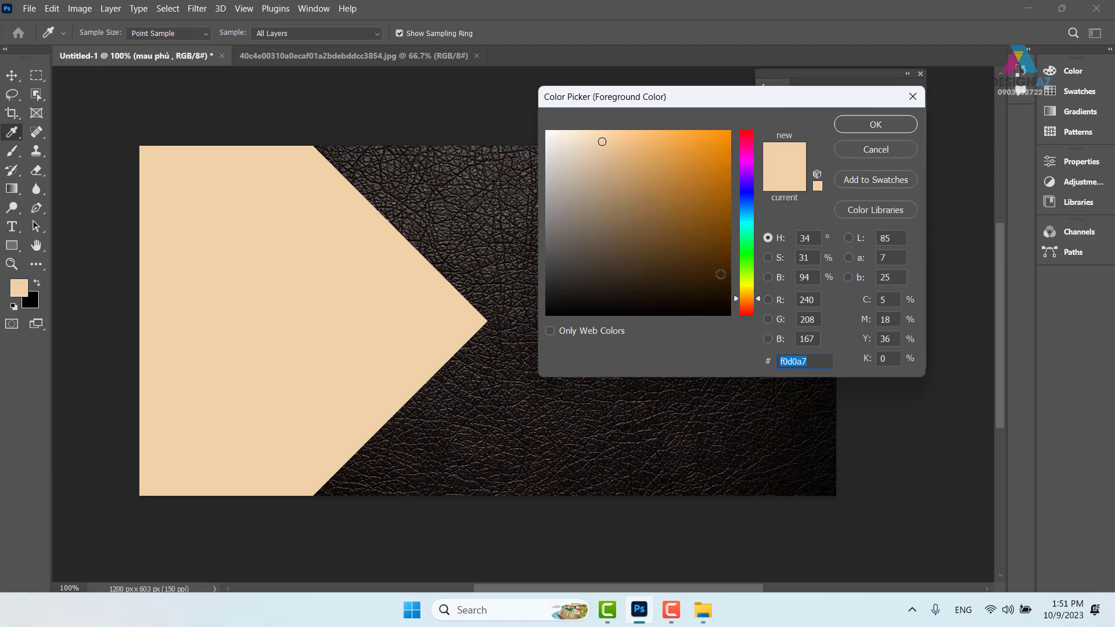
left_click_drag(721, 274, 751, 270)
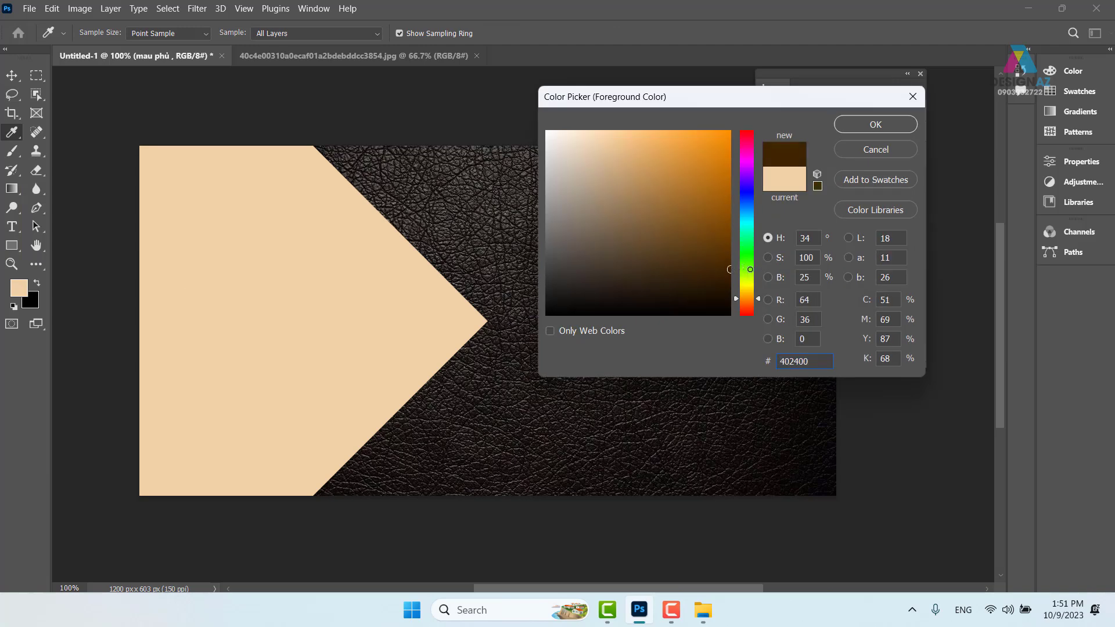
left_click(876, 125)
key("v")
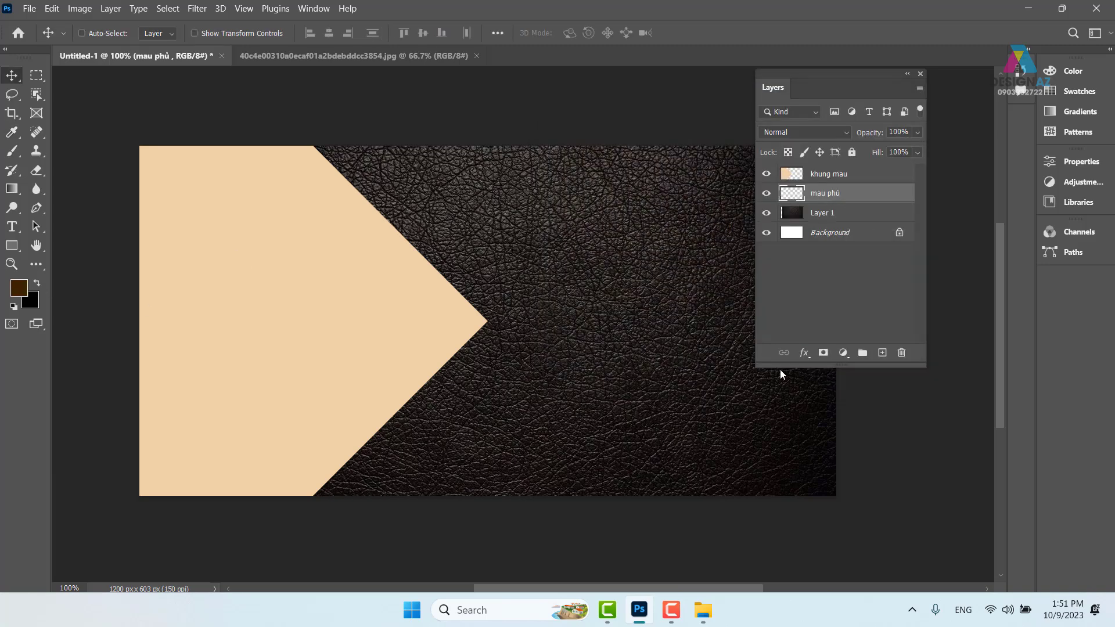
key("alt+BackSpace")
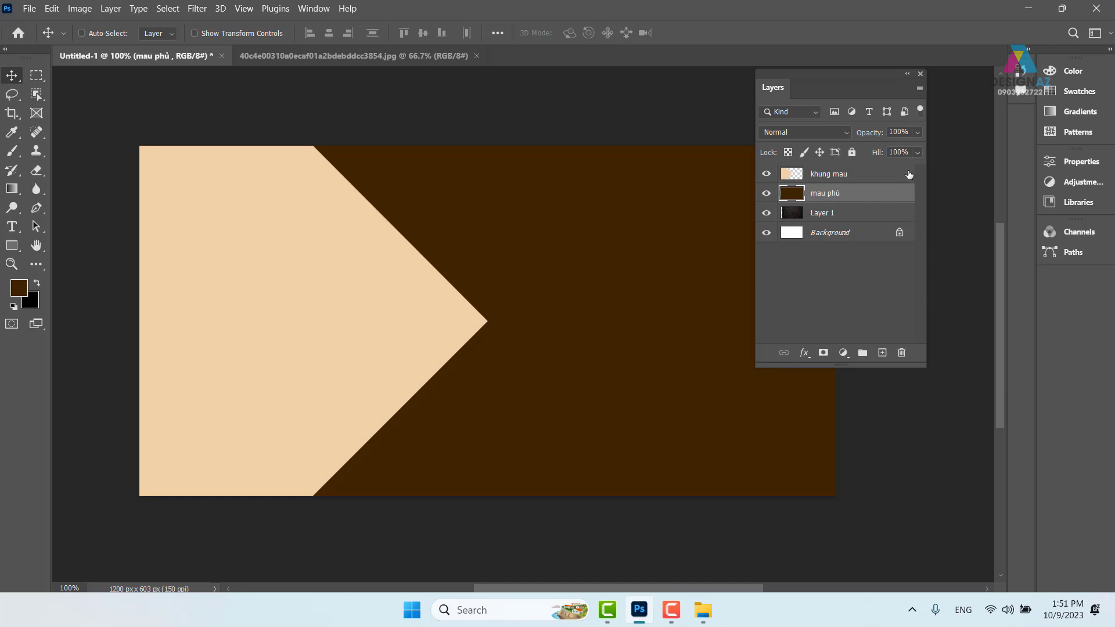
Raise the mau phủ layer's opacity back to 100%
left_click(918, 132)
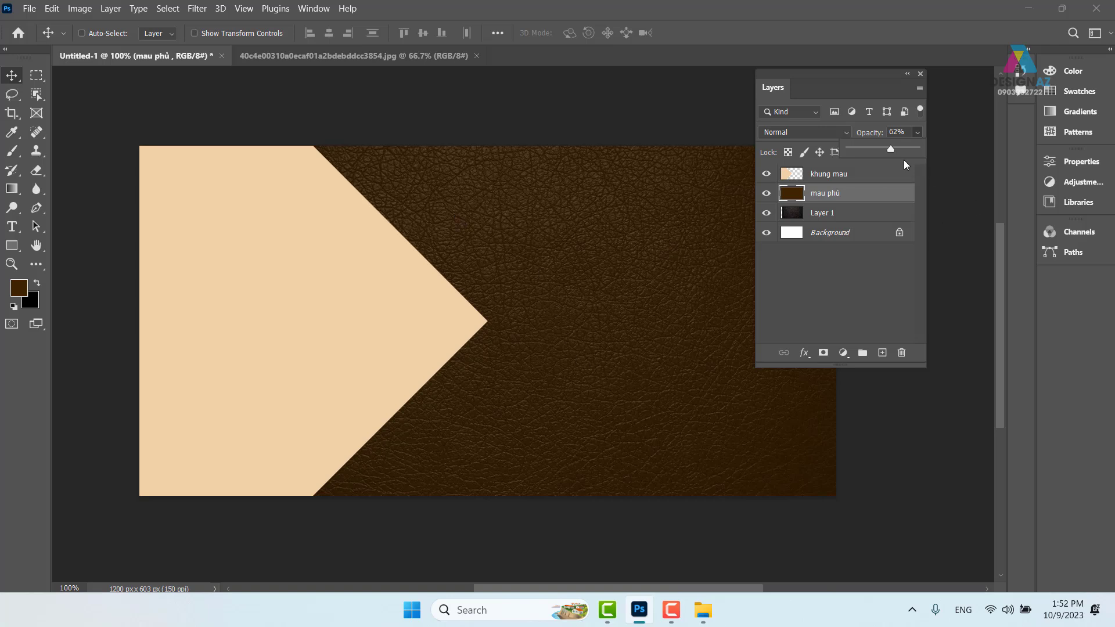
left_click_drag(892, 149, 949, 155)
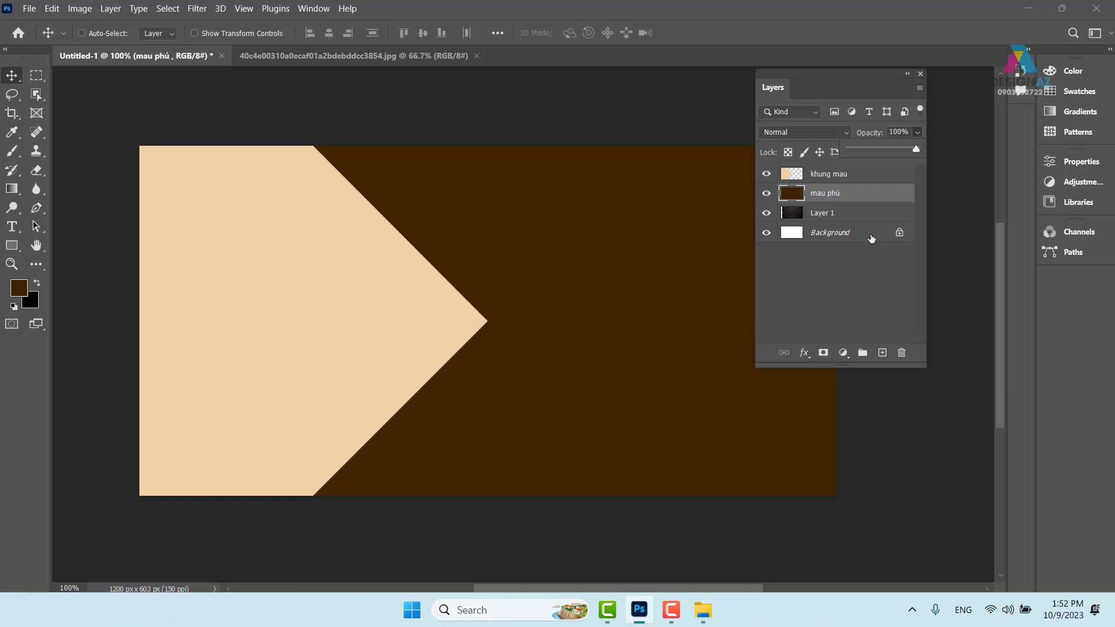
left_click(547, 141)
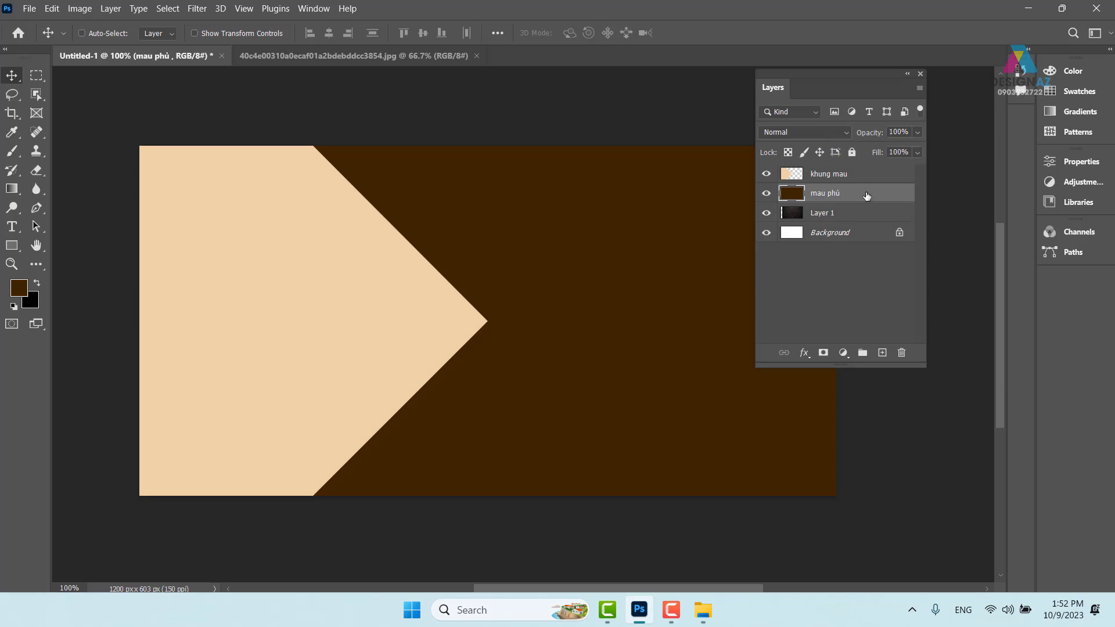
Try Color blending on the brown layer, then revert it to Normal
left_click(832, 132)
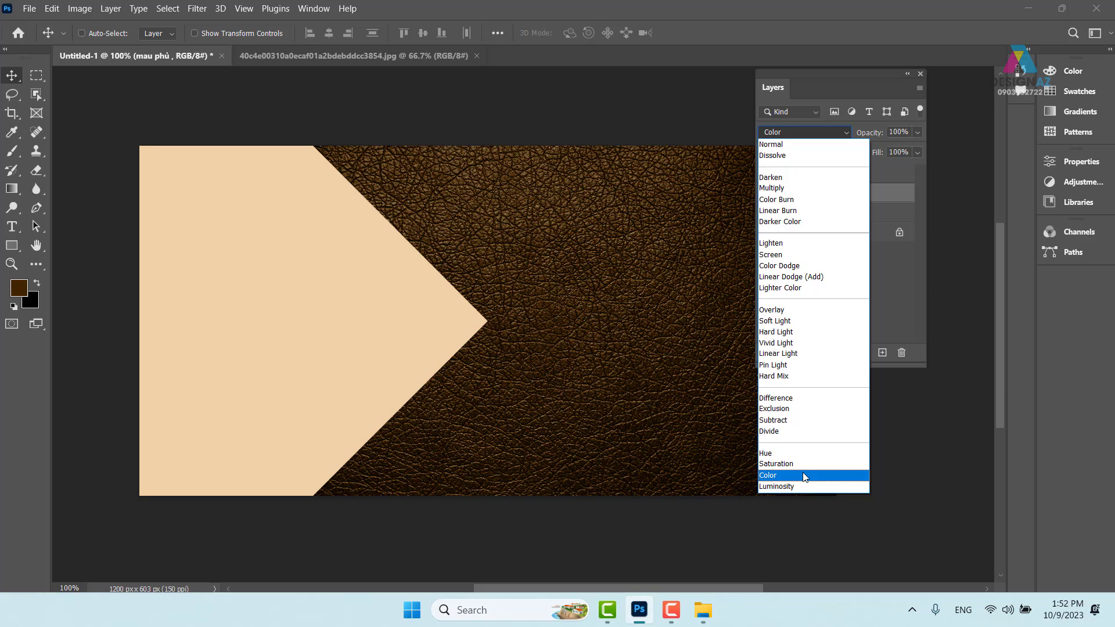
left_click(805, 476)
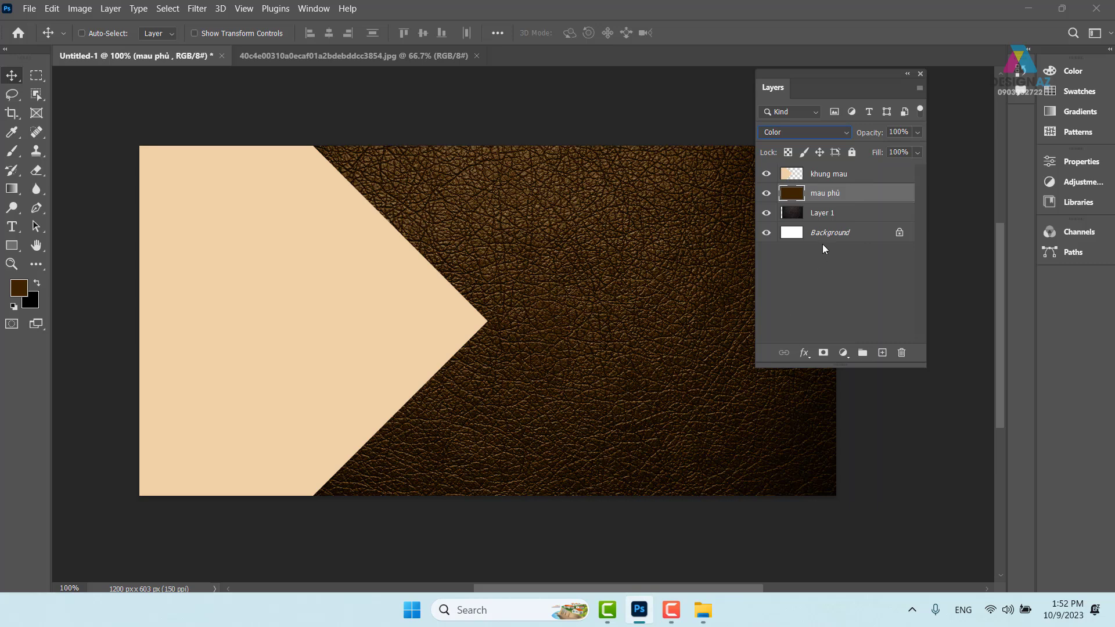
left_click(828, 132)
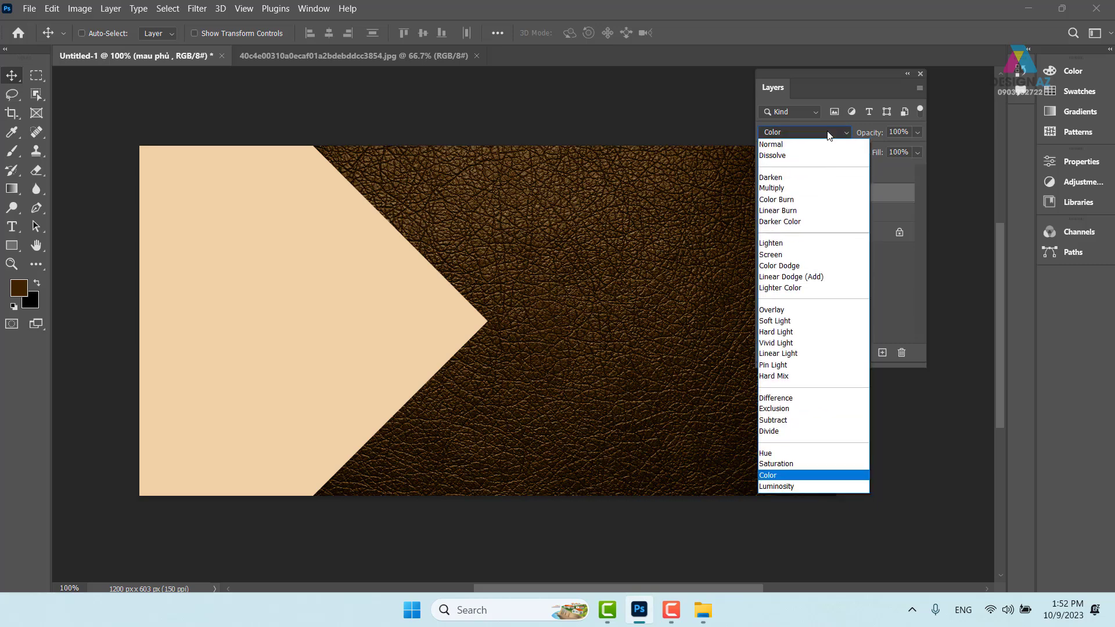
left_click(828, 144)
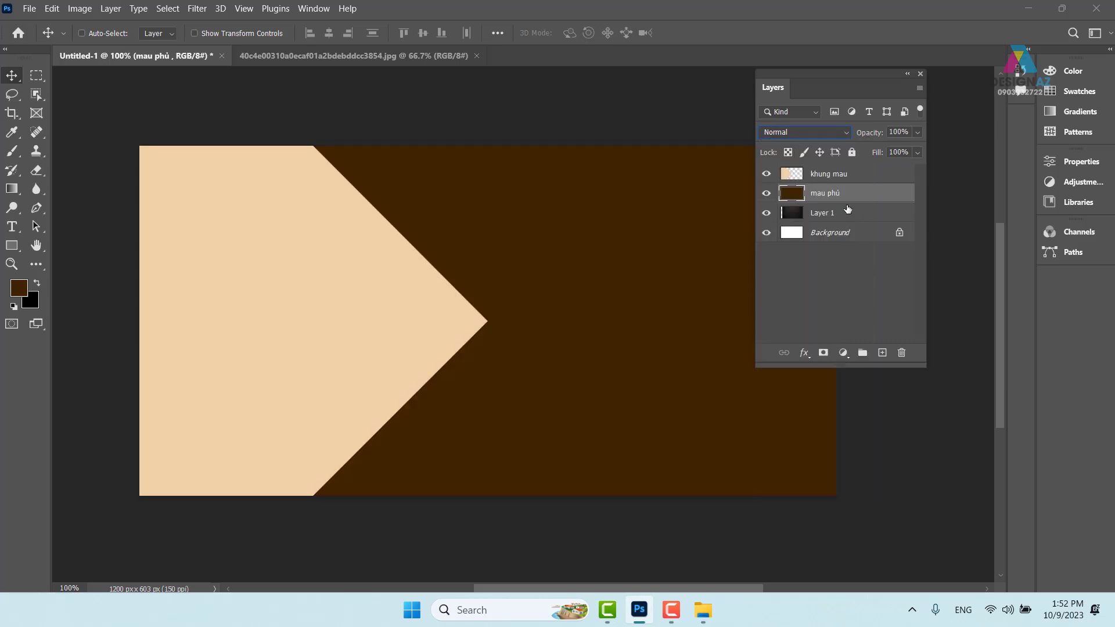
Set the foreground colour to dark green 004020
left_click(15, 289)
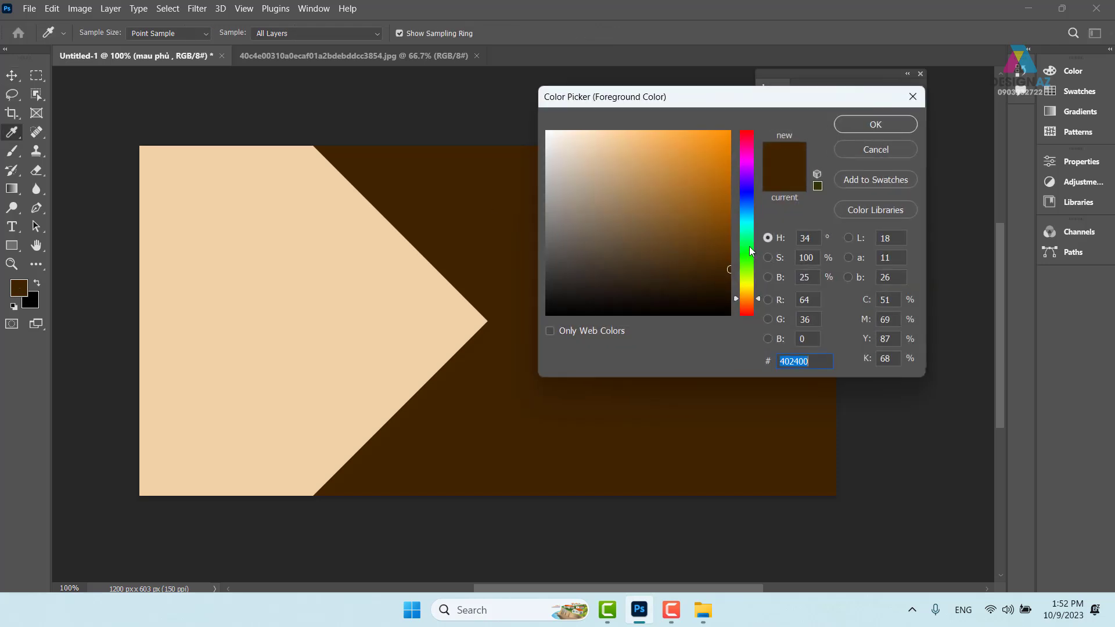
left_click_drag(751, 251, 752, 239)
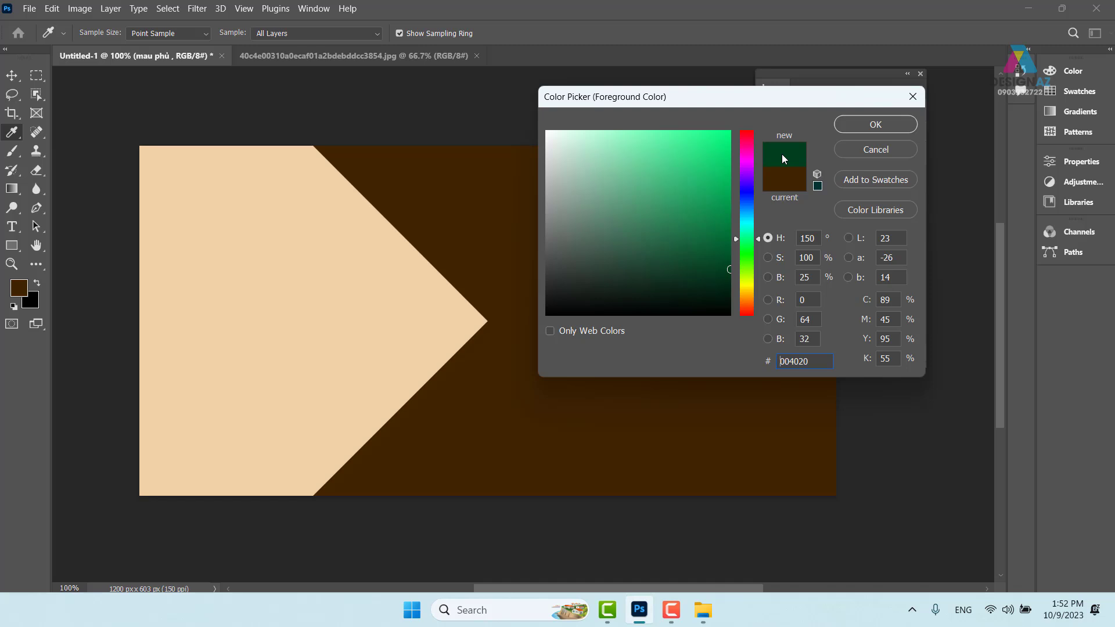
left_click(879, 126)
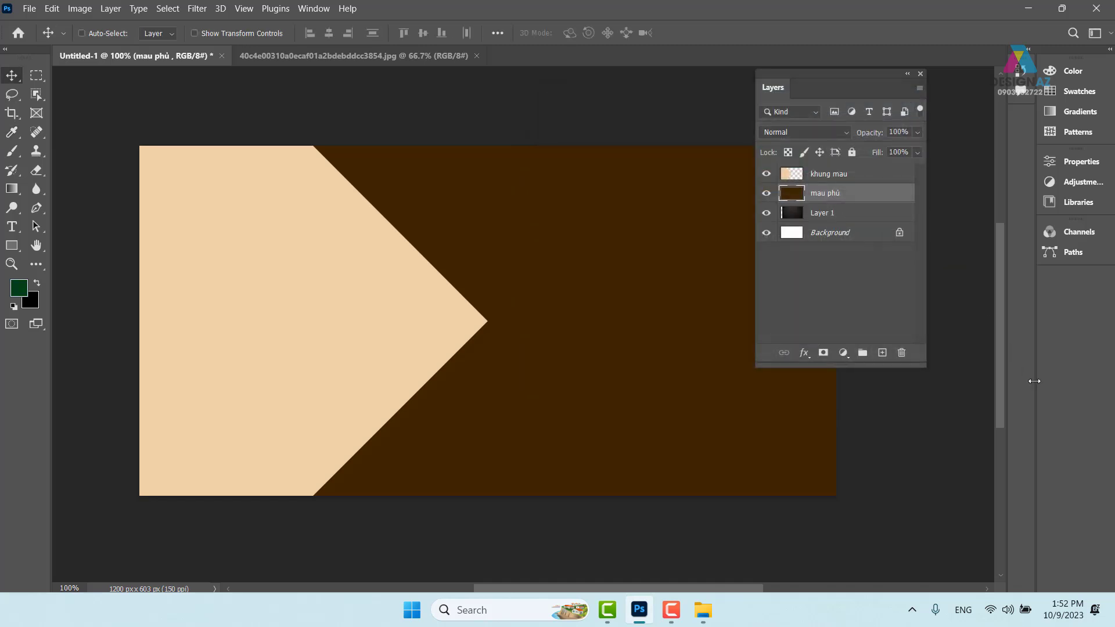
Fill the mau phủ layer with dark green and set its blend mode to Color
key("alt+BackSpace")
left_click(822, 132)
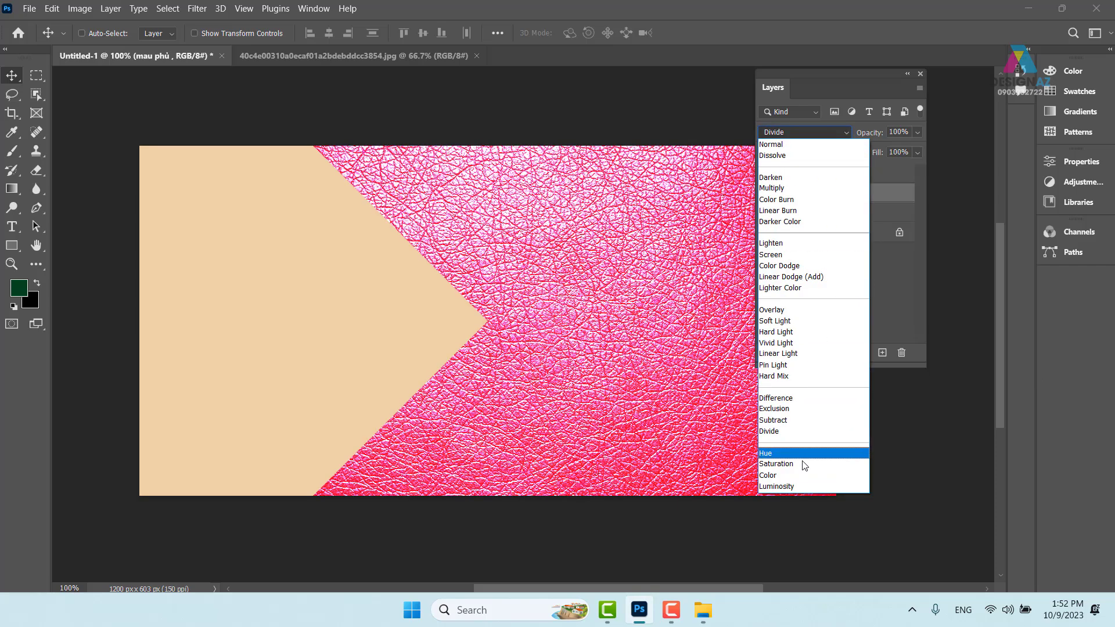
left_click(799, 478)
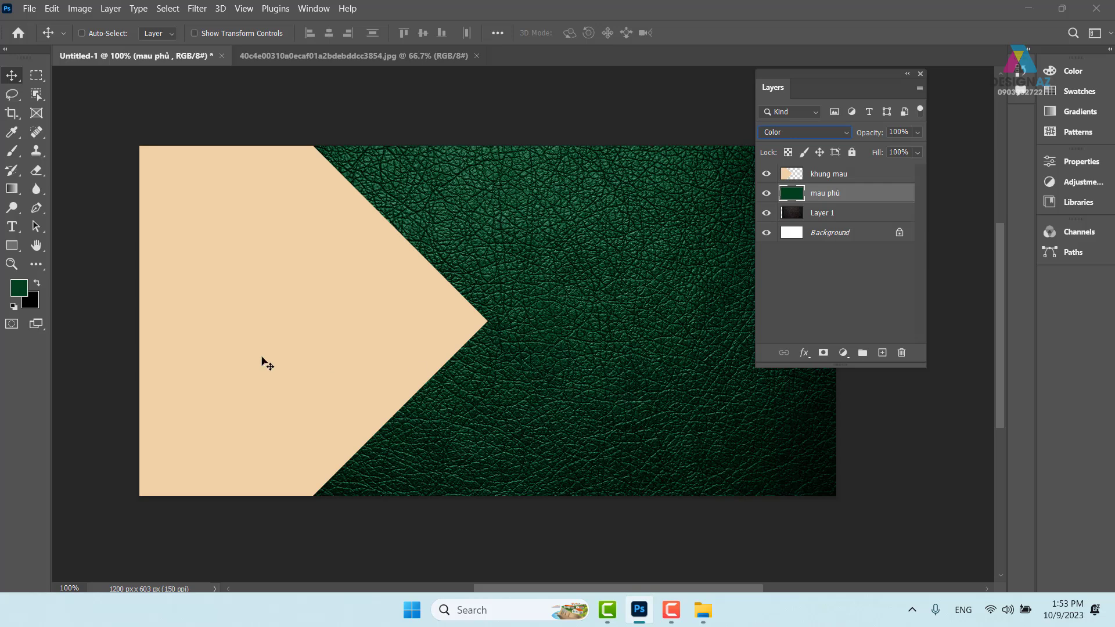
Change the foreground to brown 642f00 and refill the mau phủ layer with it
left_click(19, 288)
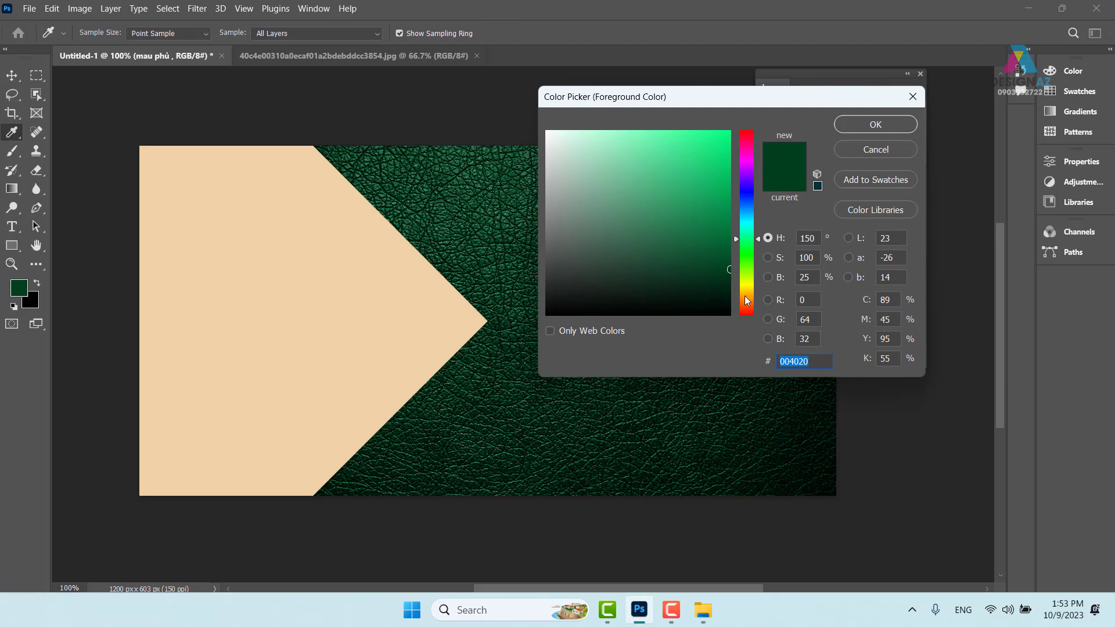
left_click(748, 299)
left_click(730, 243)
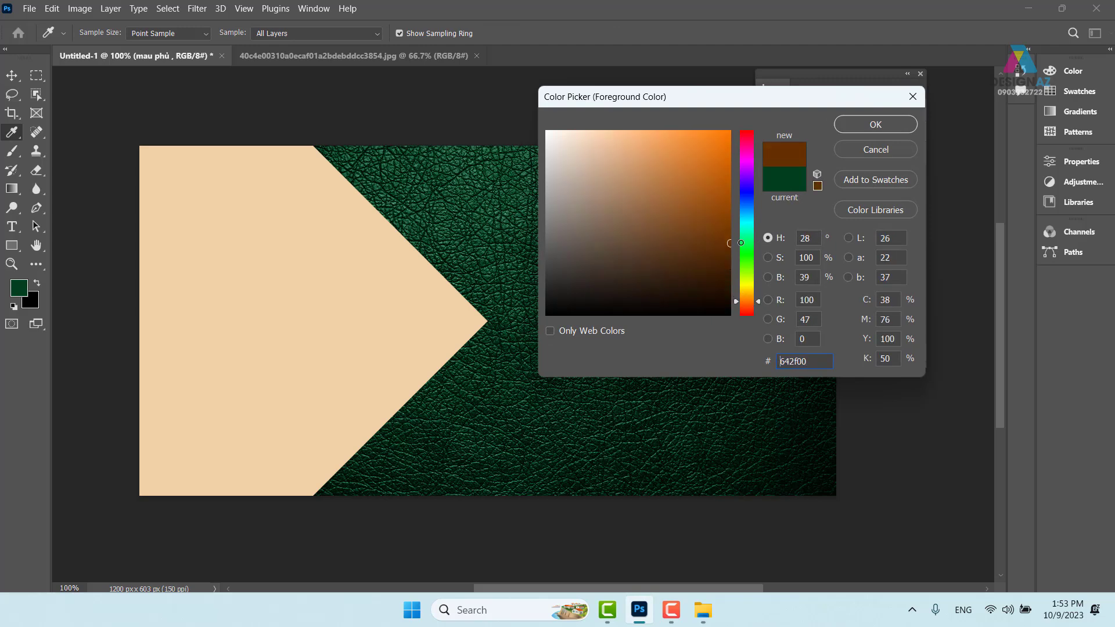
left_click(876, 124)
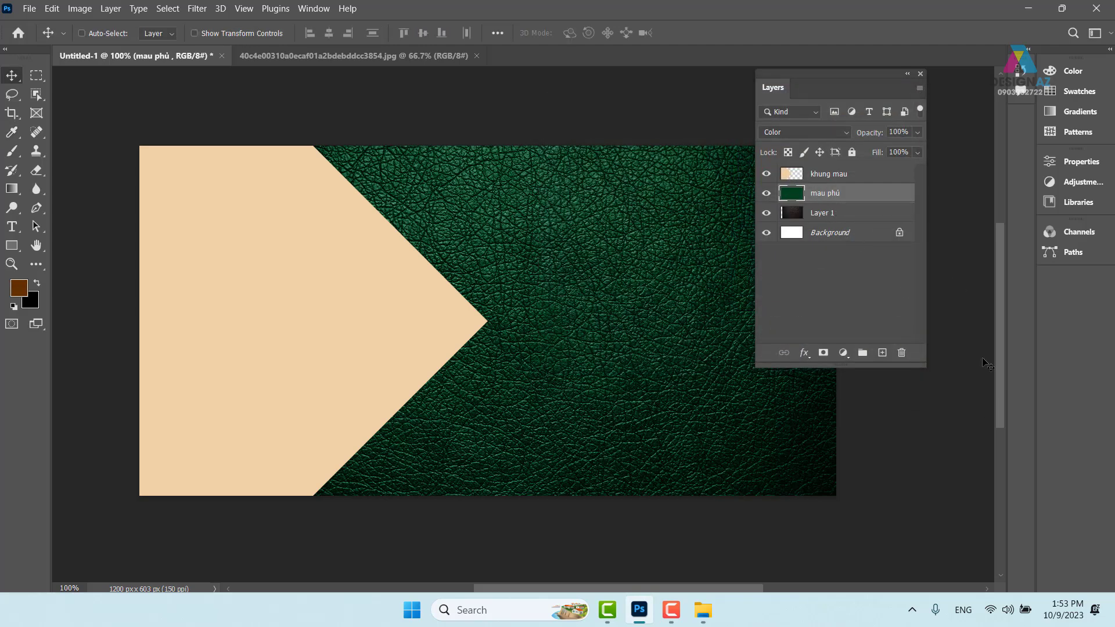
key("alt+Delete")
Click through the layers, then pick khung mau from the canvas right-click layer menu
left_click(874, 240)
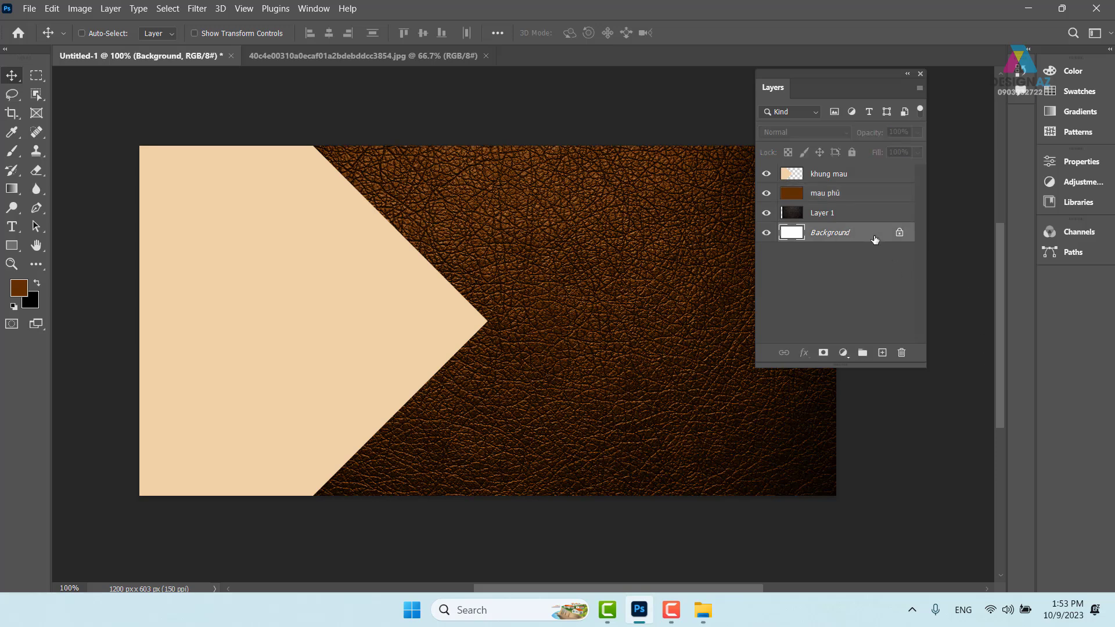
left_click(865, 217)
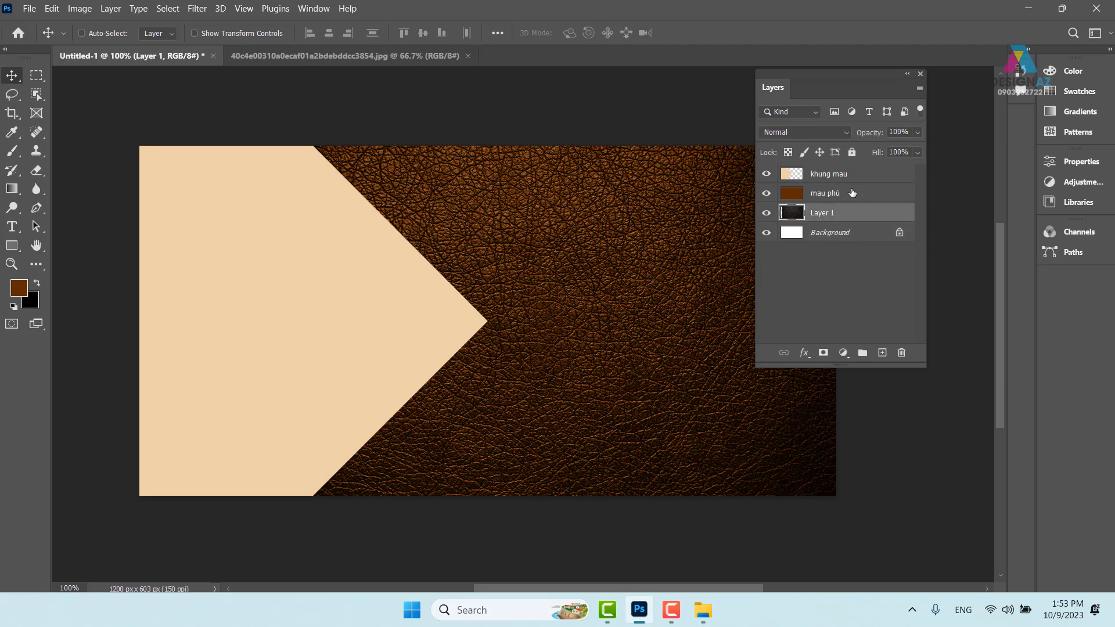
left_click(852, 192)
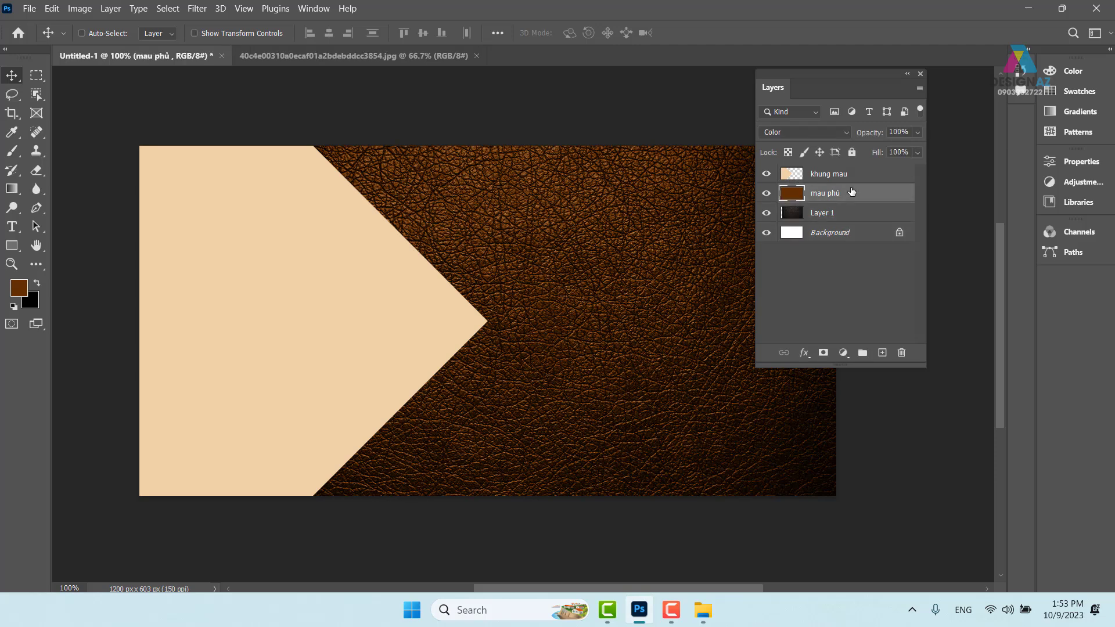
left_click(864, 177)
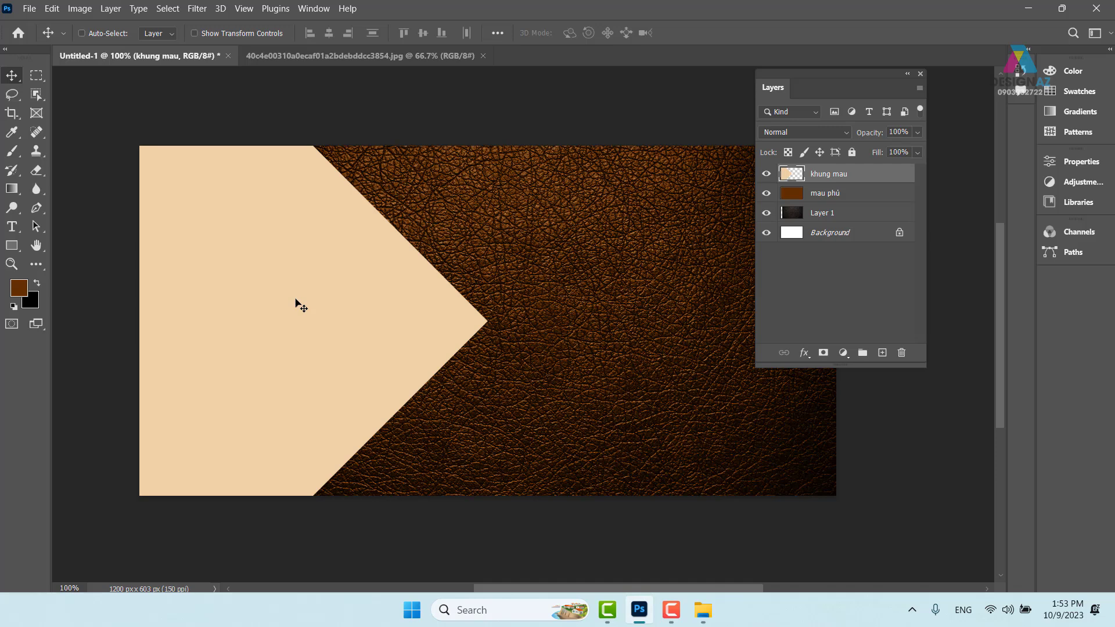
right_click(386, 287)
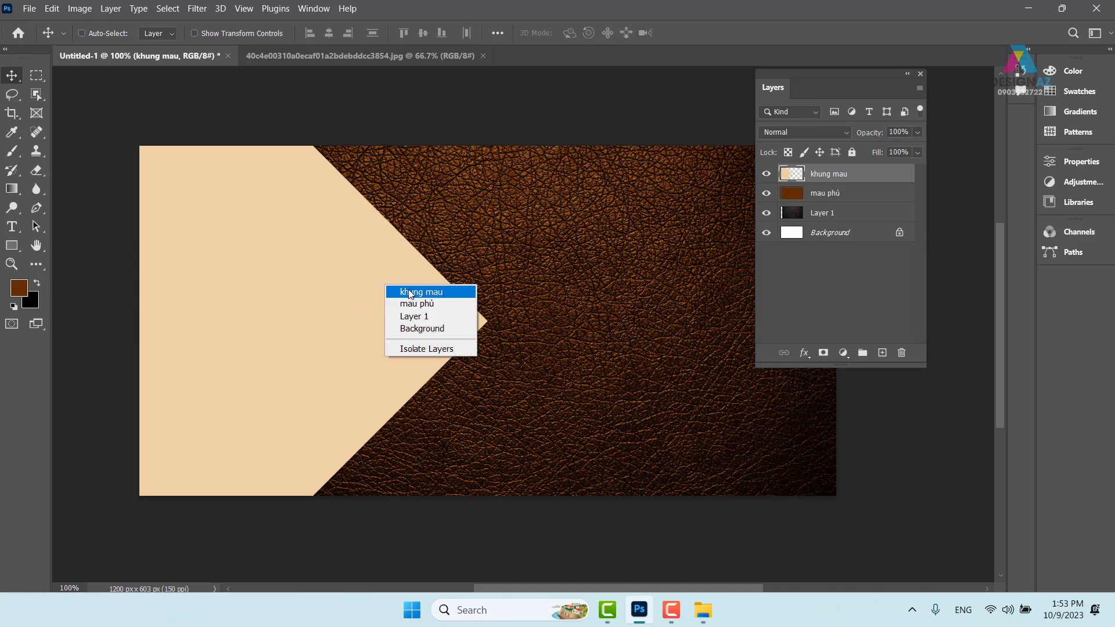
left_click(409, 292)
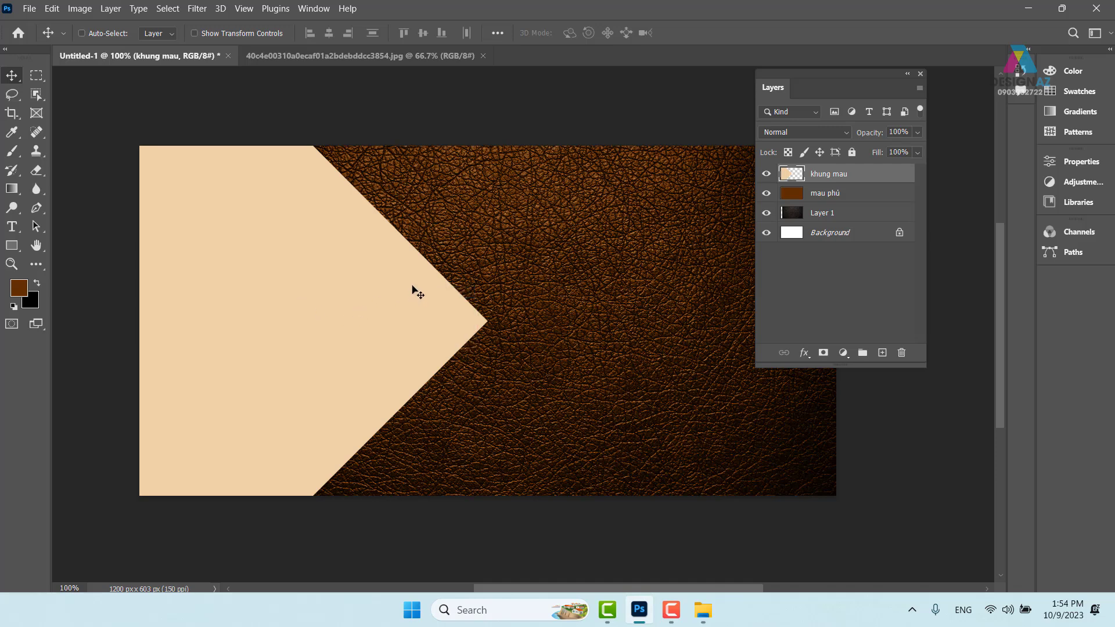
right_click(409, 290)
left_click(430, 294)
right_click(430, 294)
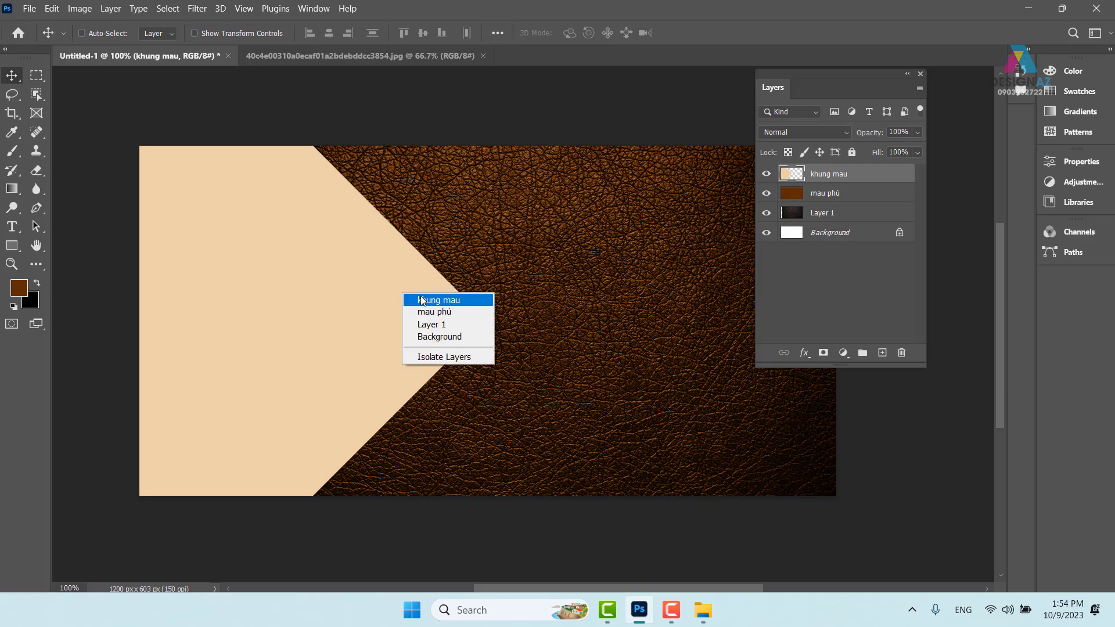
left_click(421, 296)
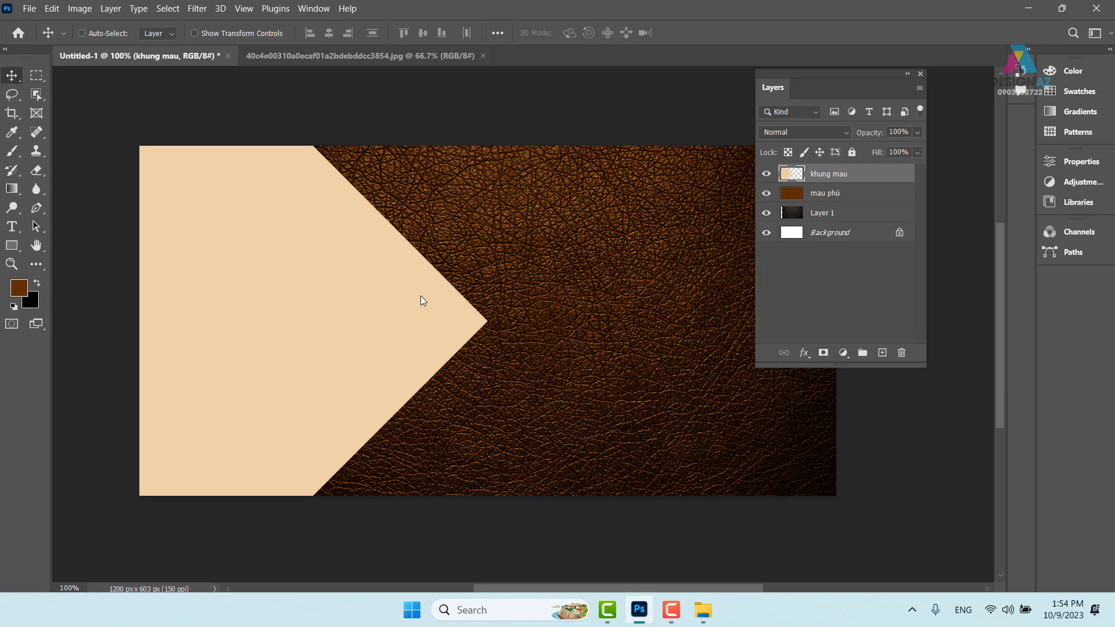
Open Add_LOGO_ELLE_GucciBeauty.jpg from the Downloads Gucci exercise folder
key("ctrl+o")
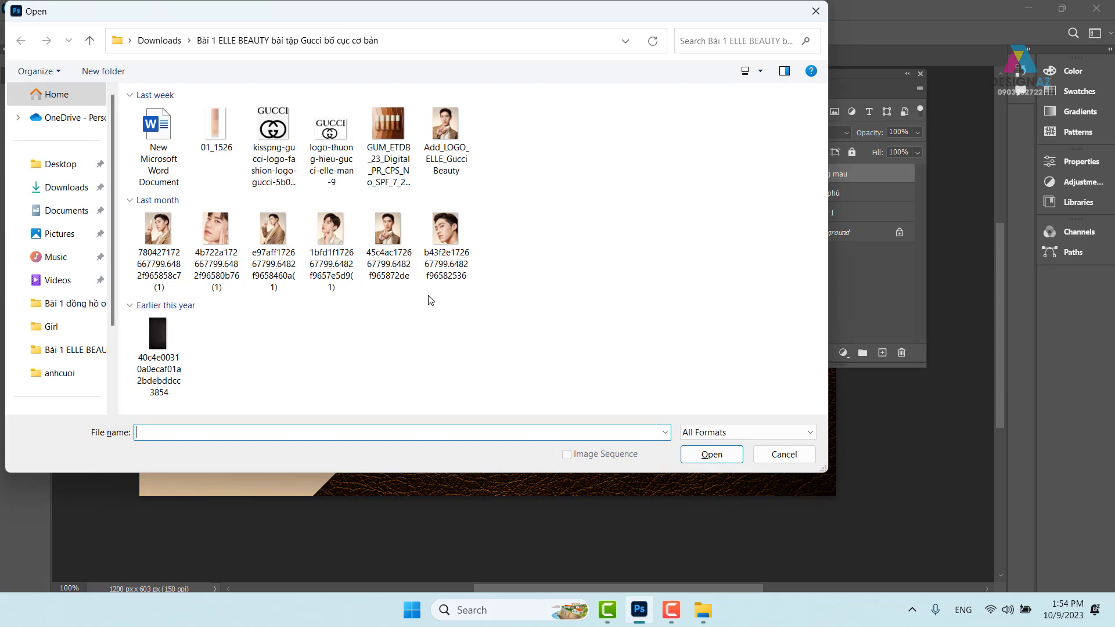
left_click(455, 137)
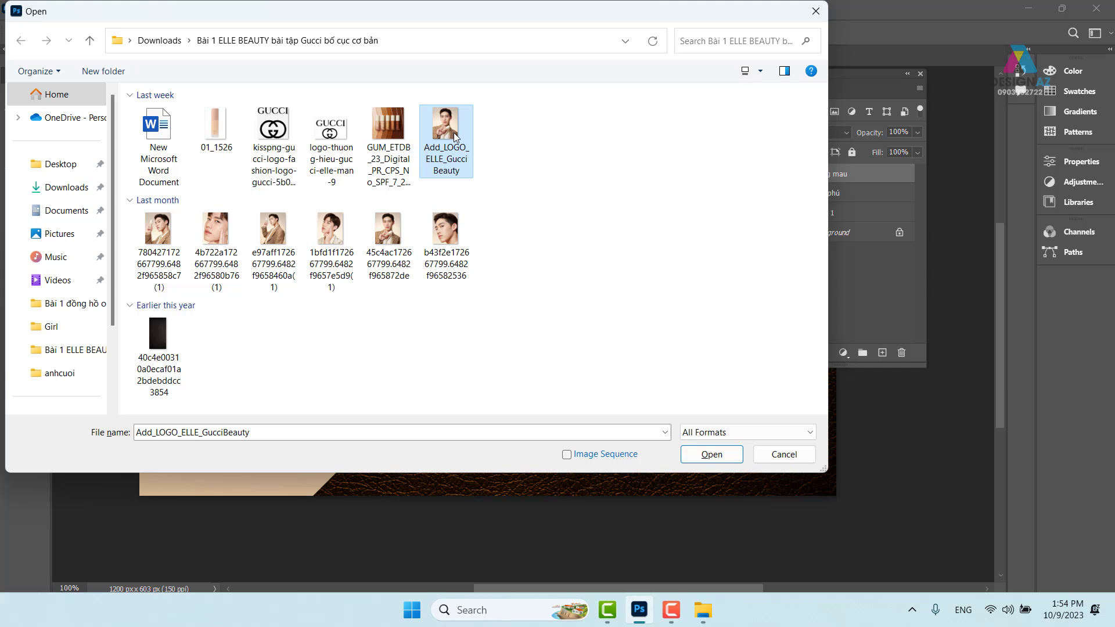
left_click(716, 456)
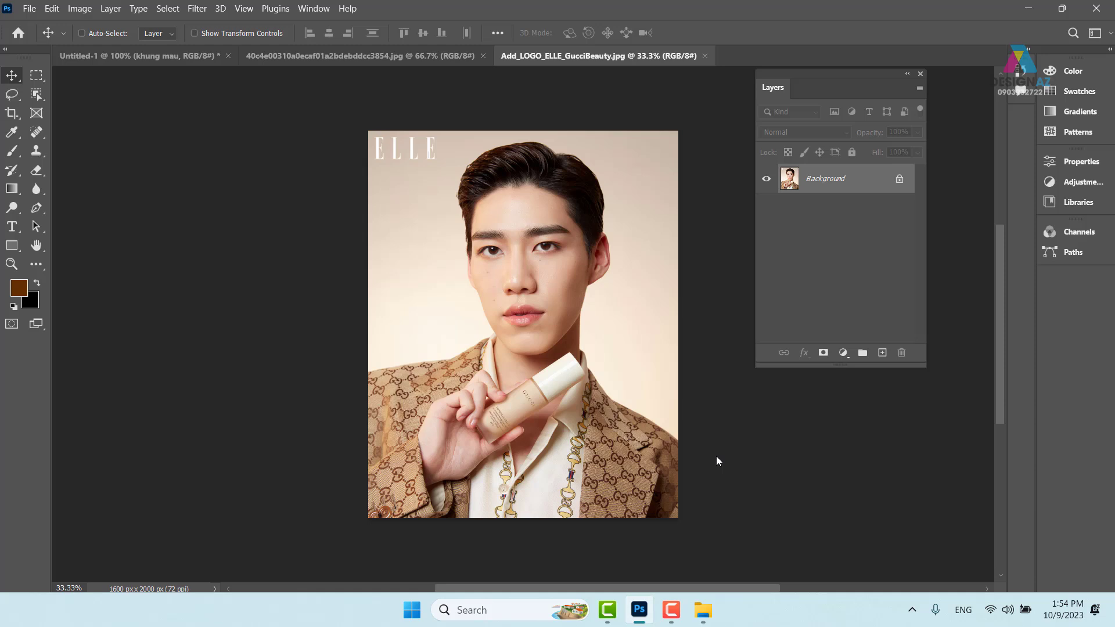
Zoom and pan the portrait to frame the white ELLE THAILAND masthead at top-left
key("ctrl+1")
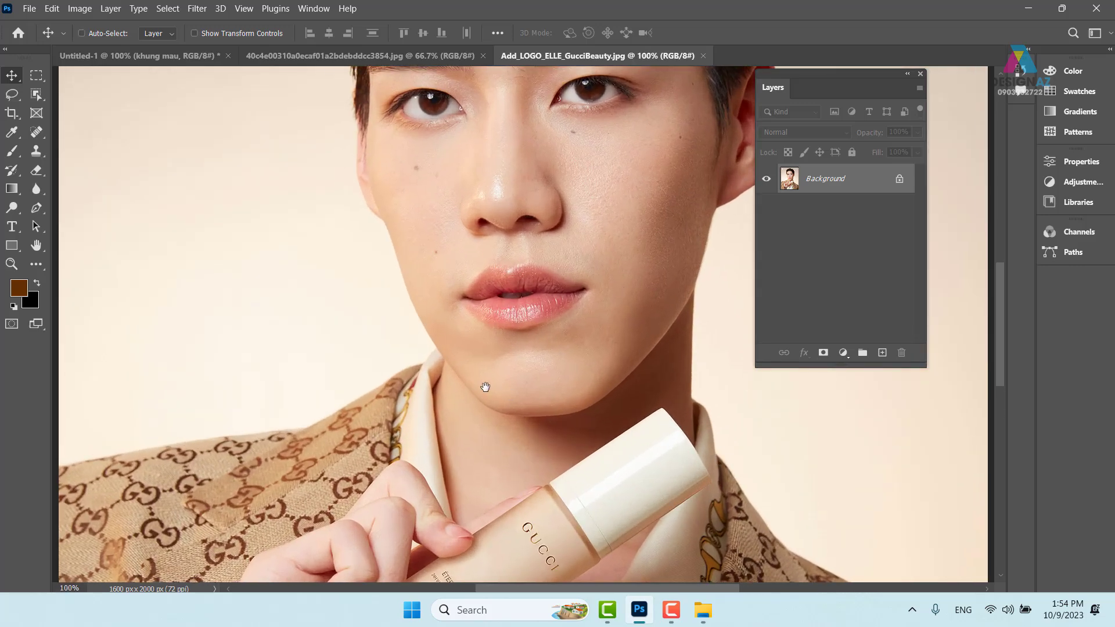
left_click_drag(485, 387, 569, 510)
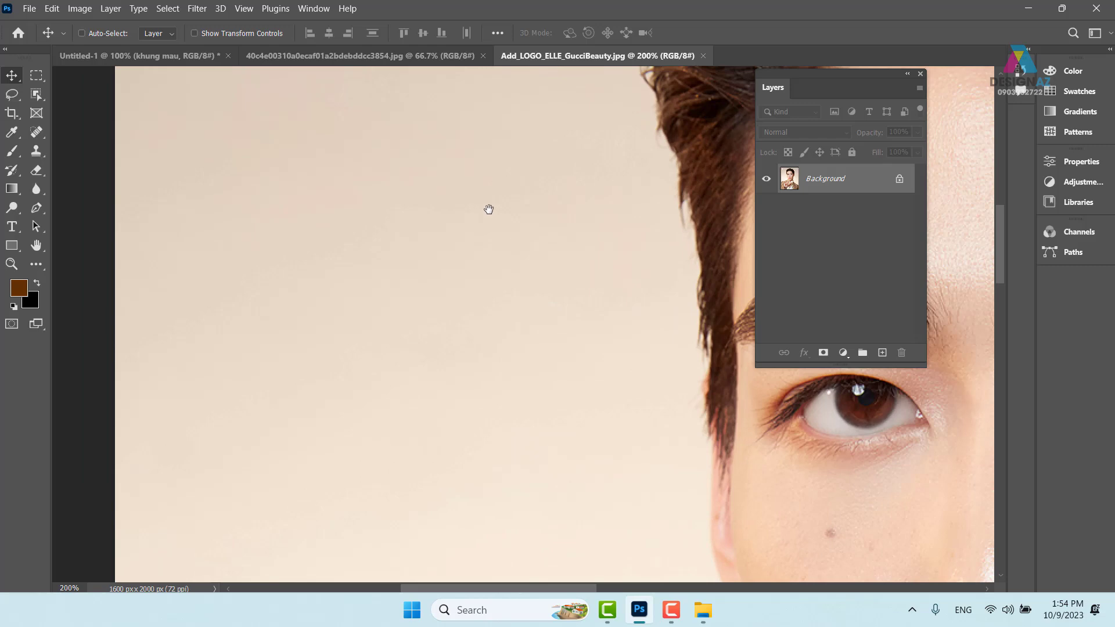
key("ctrl+plus")
left_click_drag(450, 339, 445, 352)
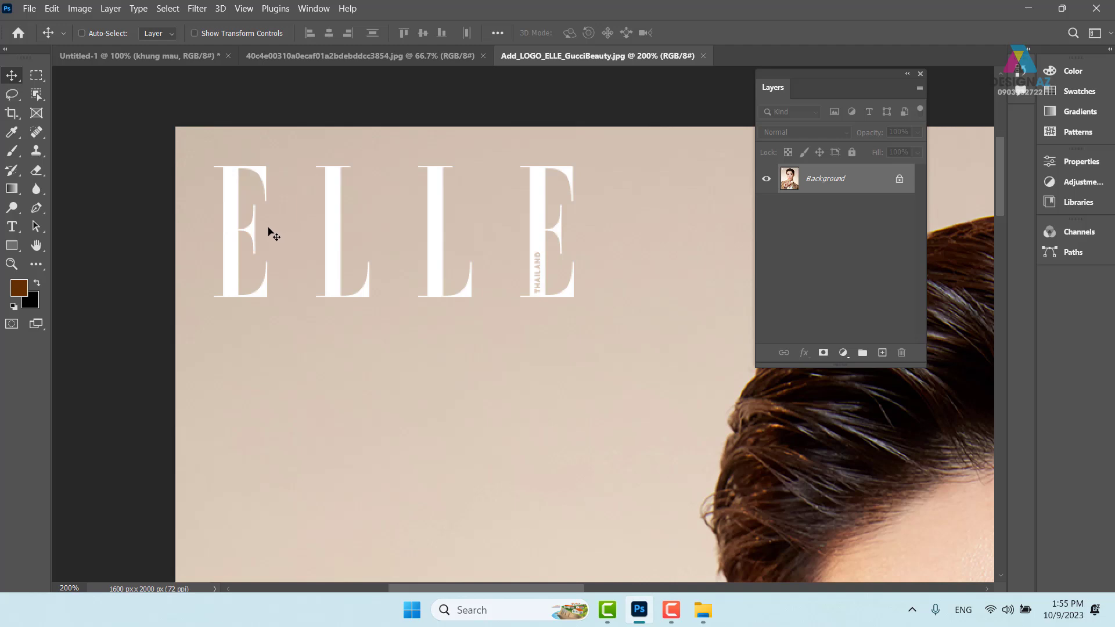
Draw a Rectangular Marquee selection tightly around the ELLE logo
left_click(36, 75)
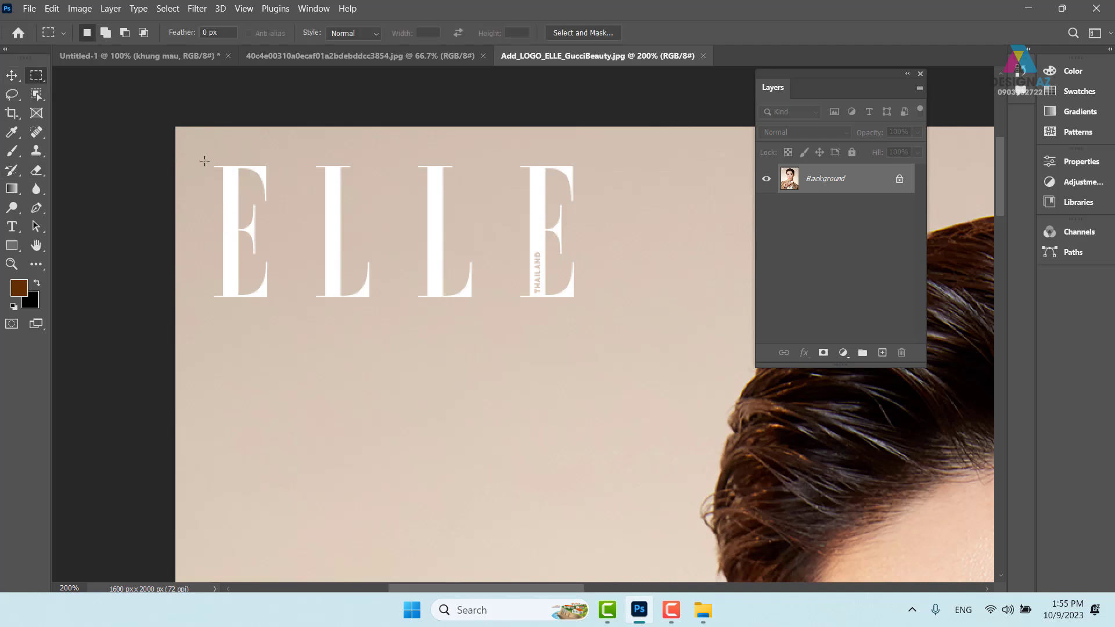
left_click_drag(208, 161, 590, 308)
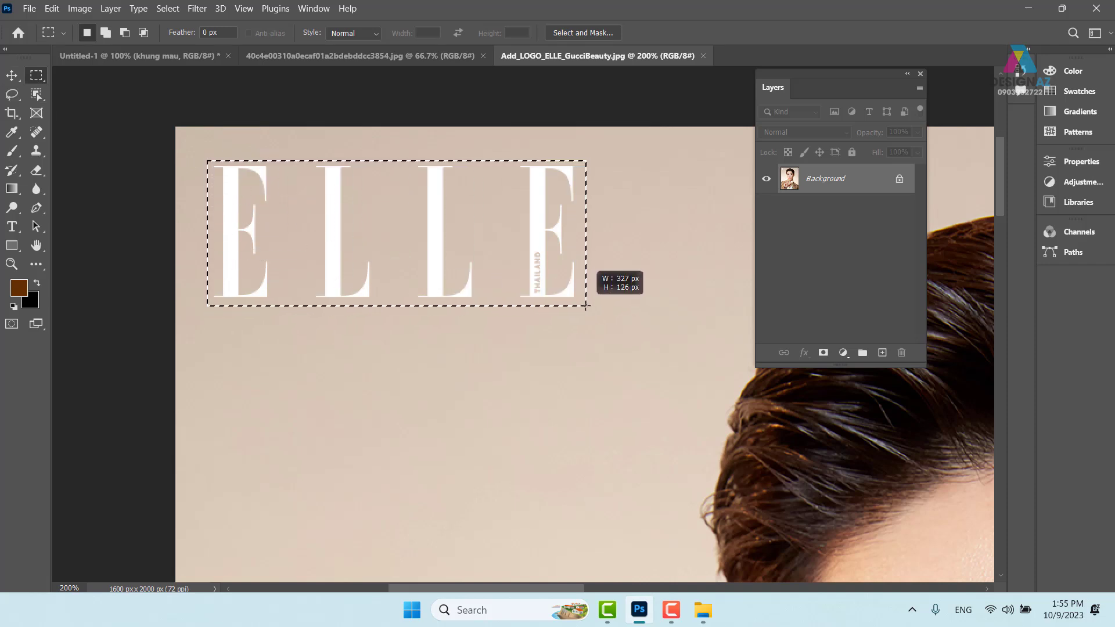
left_click_drag(591, 308, 586, 306)
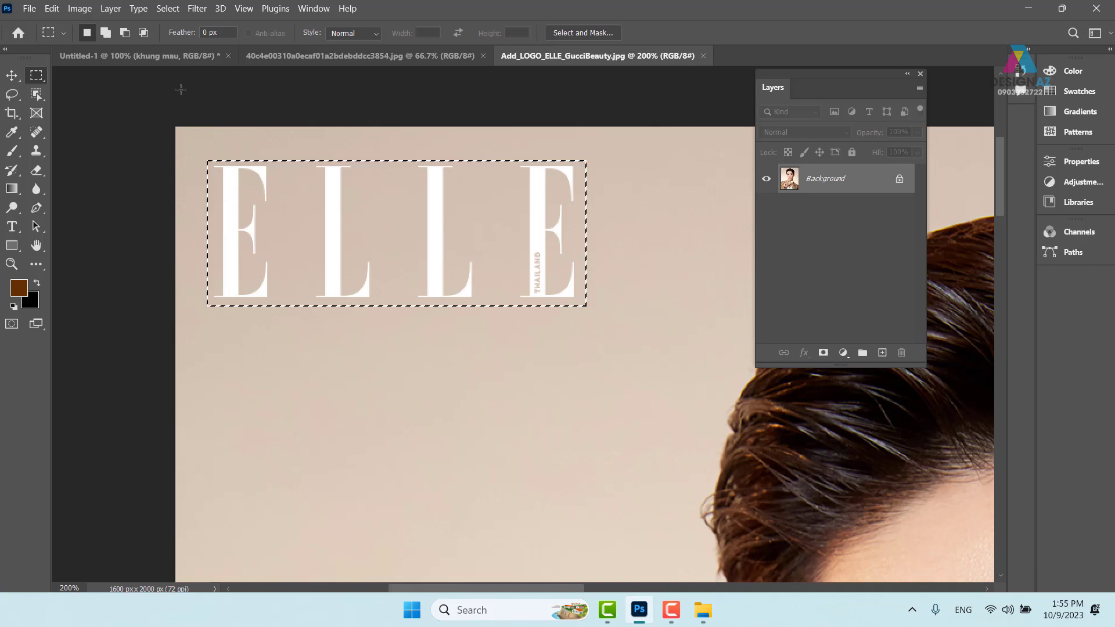
left_click(52, 14)
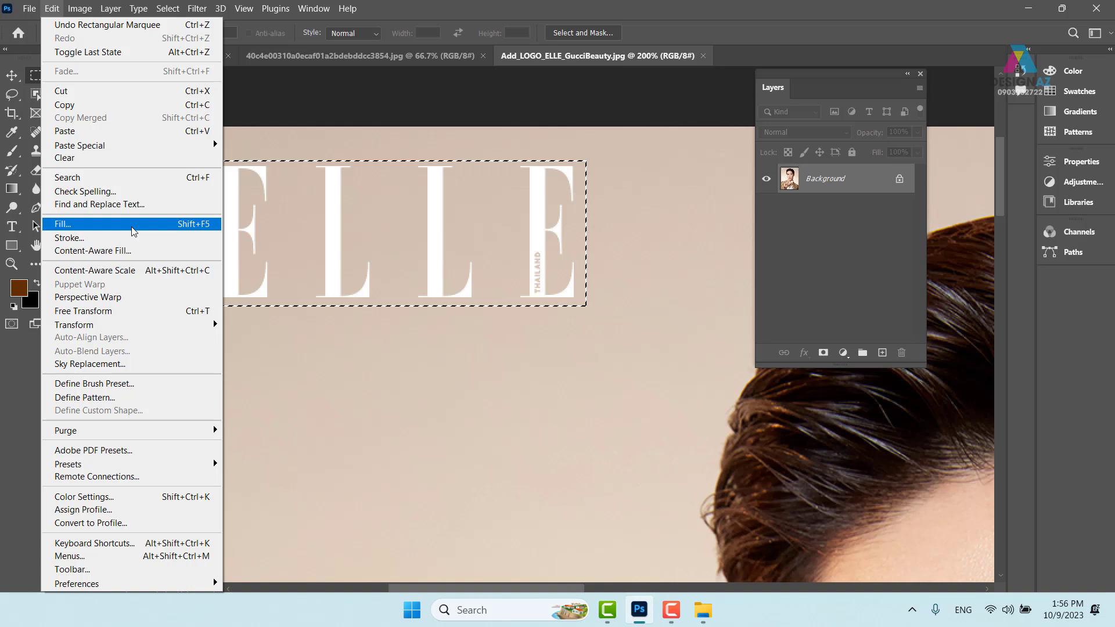
Content-Aware Fill the selection to remove the ELLE logo, then deselect and recenter the face
left_click(132, 227)
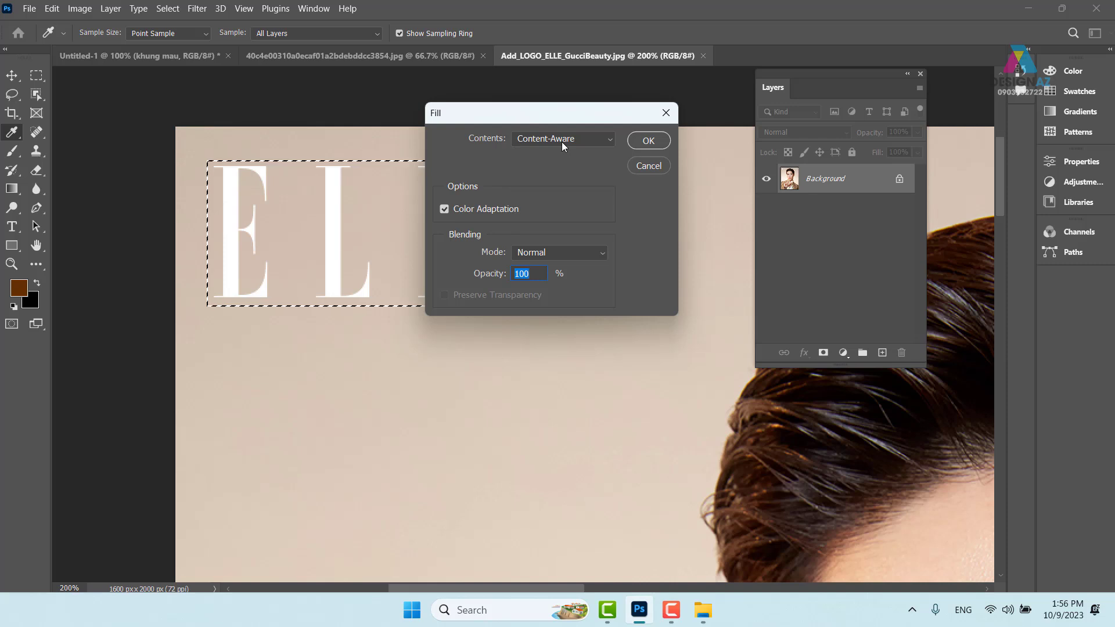
left_click(660, 142)
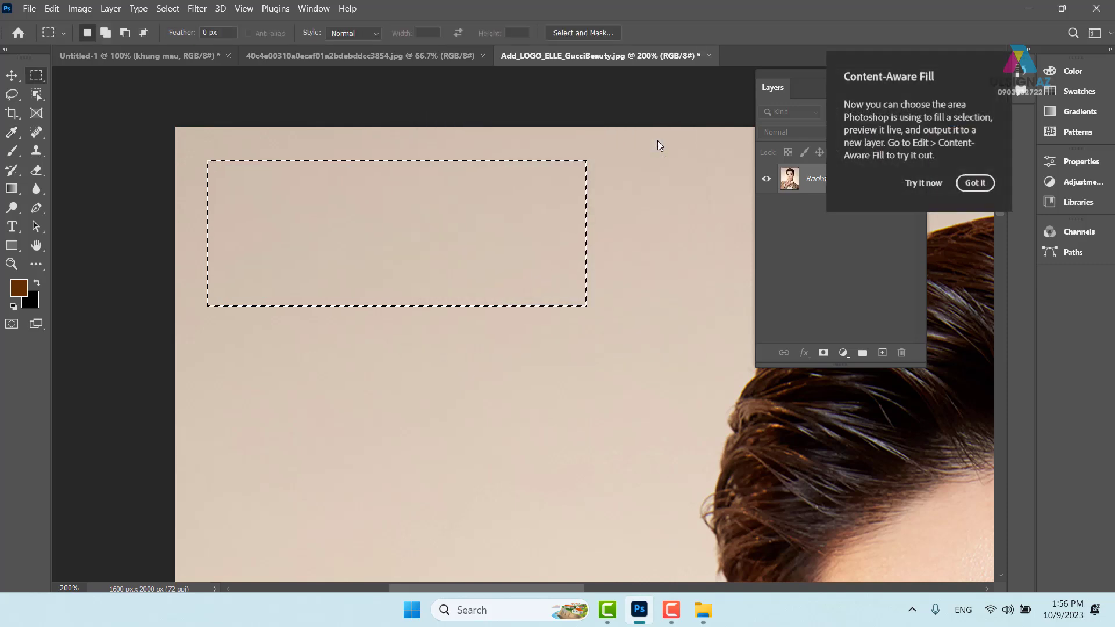
left_click(691, 273)
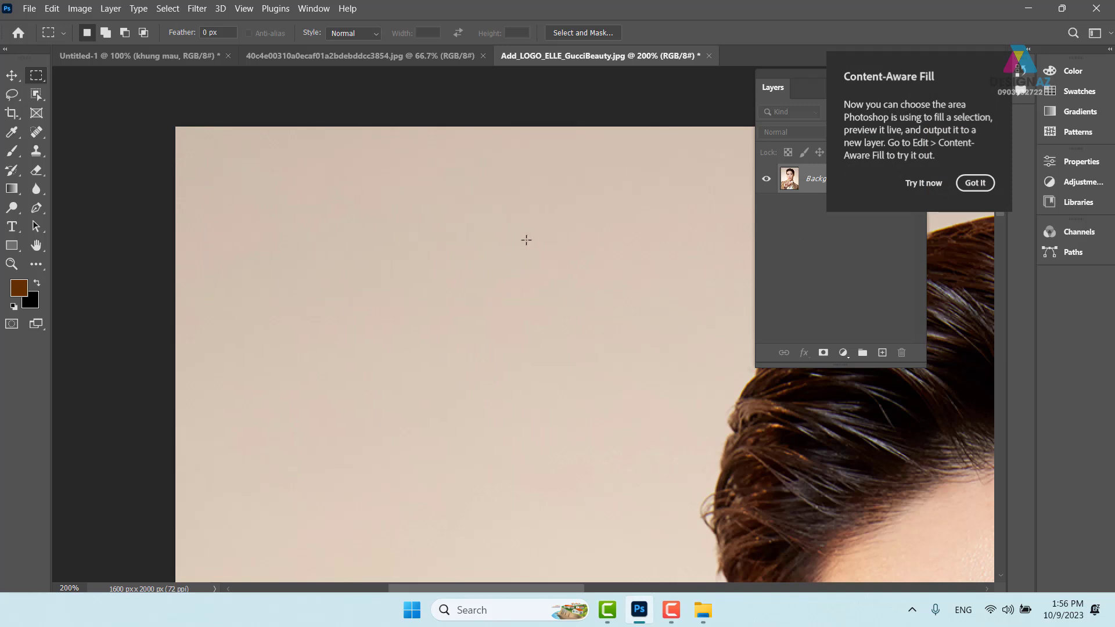
key("ctrl+minus")
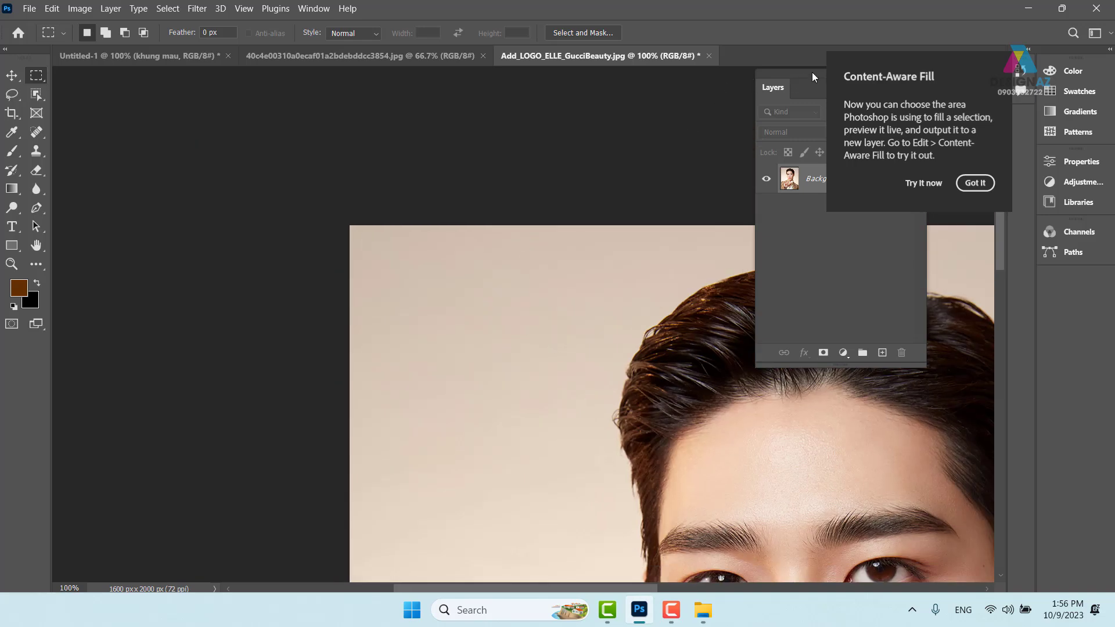
left_click_drag(584, 150, 270, 106)
Rearrange the view and Layers panel, then select the entire logo-free portrait
left_click_drag(408, 352, 406, 179)
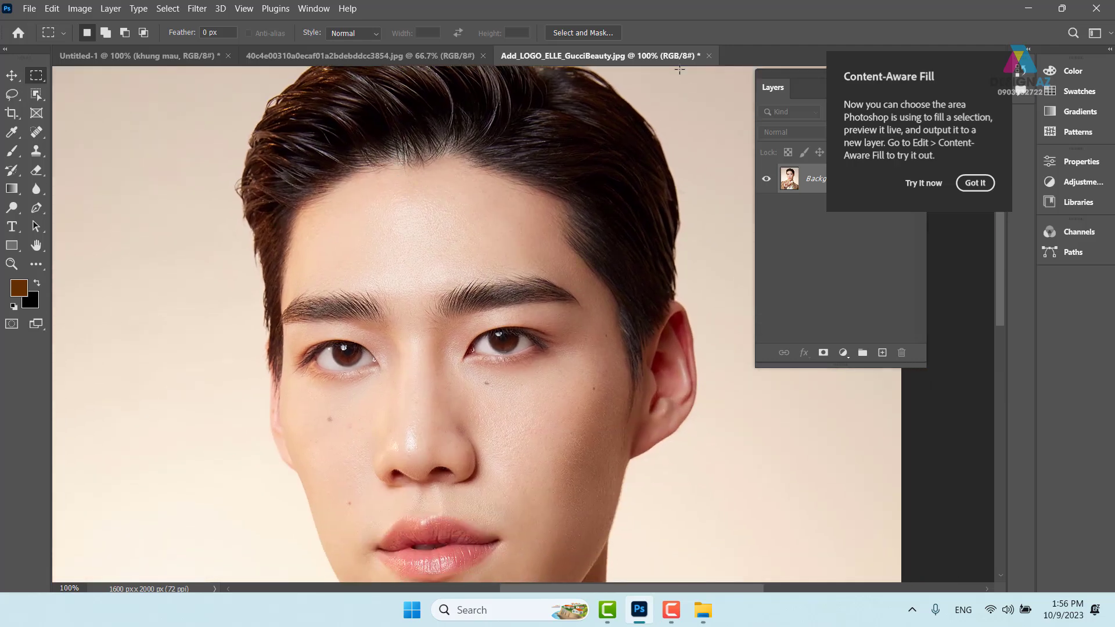
mouse_move(793, 72)
left_mouse_down()
mouse_move(813, 89)
mouse_move(870, 88)
left_mouse_up()
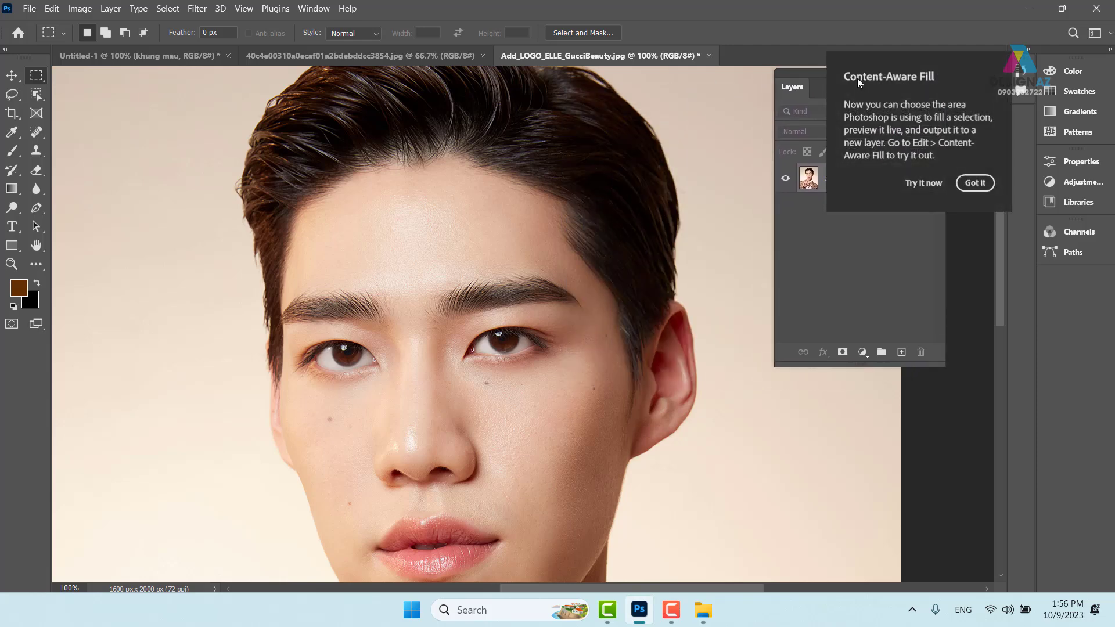
left_click_drag(804, 72, 758, 154)
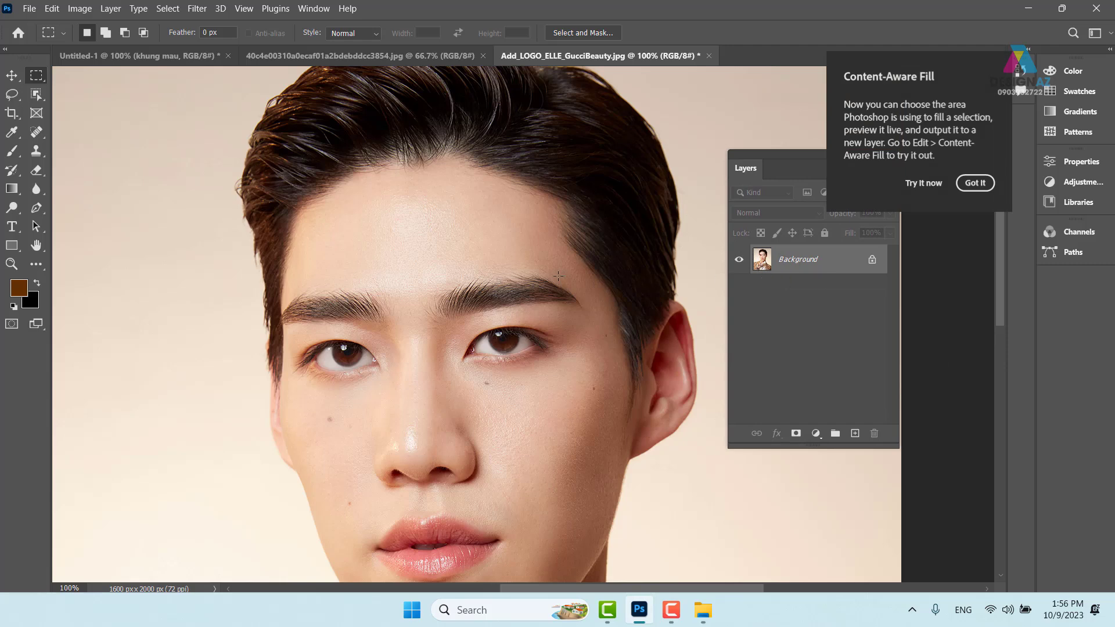
left_click(12, 75)
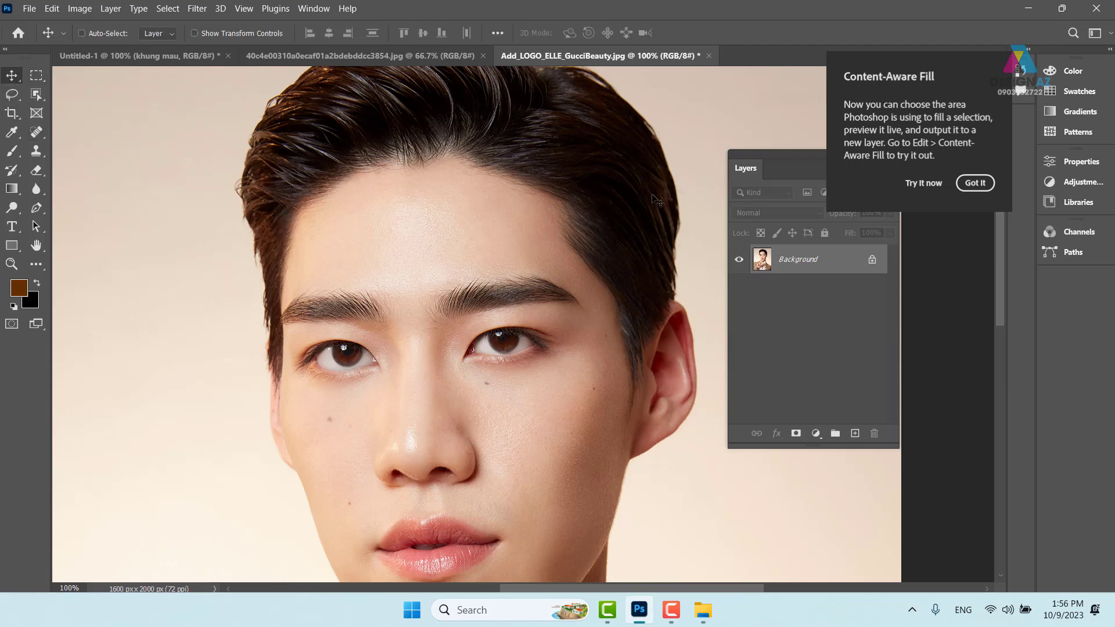
key("ctrl")
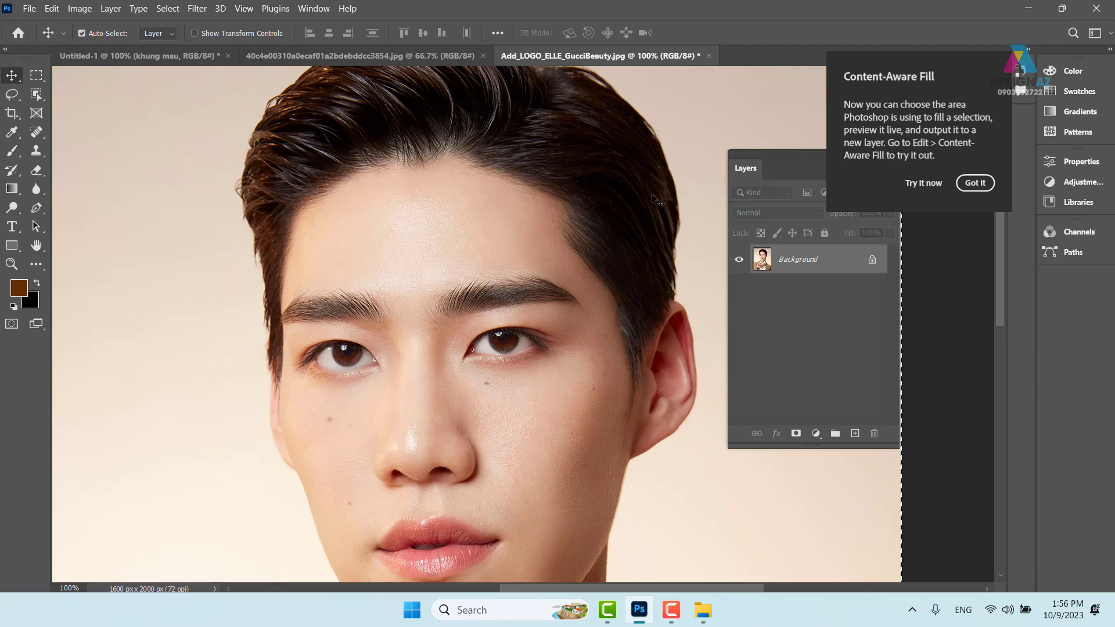
key("ctrl+minus")
key("ctrl+minus")
key("ctrl+minus")
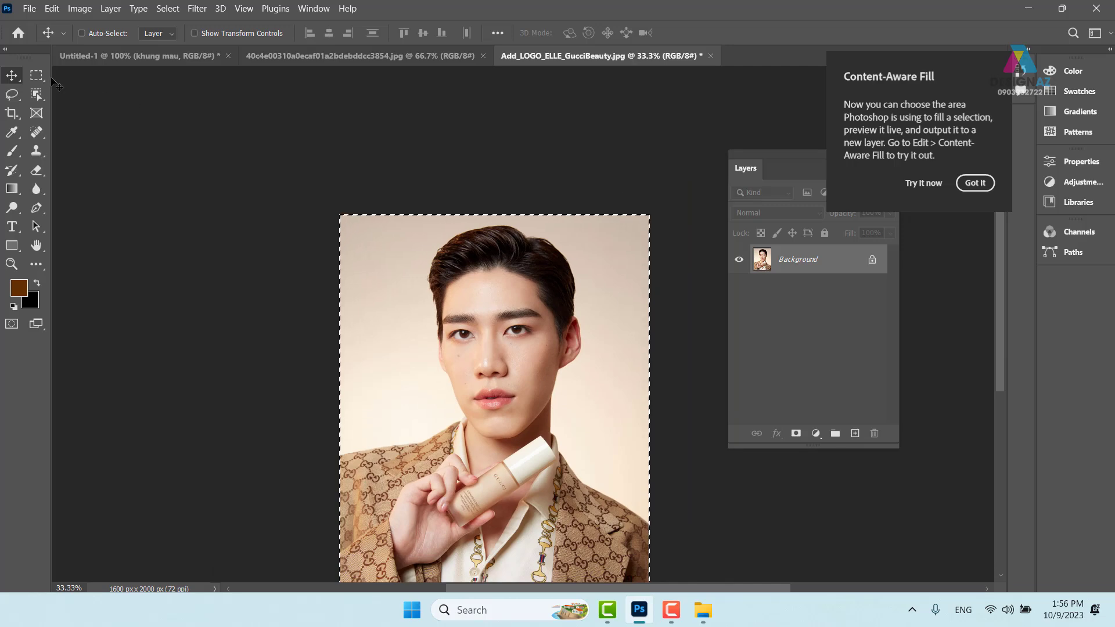
Copy the portrait and paste it into Untitled-1 above khung mau as Layer 2
left_click(93, 56)
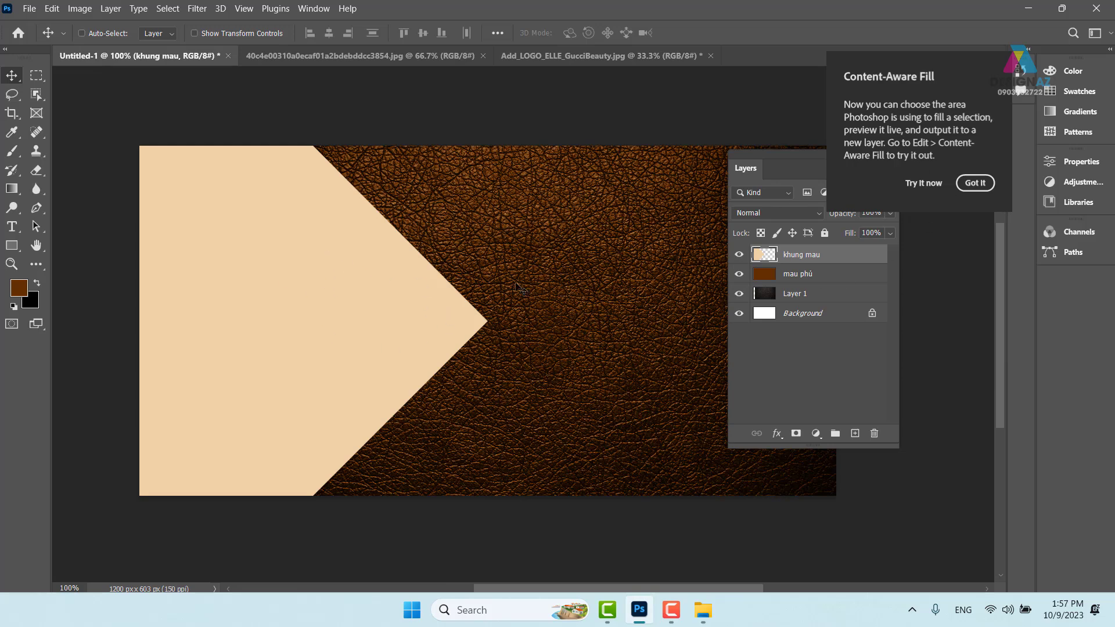
left_click(608, 54)
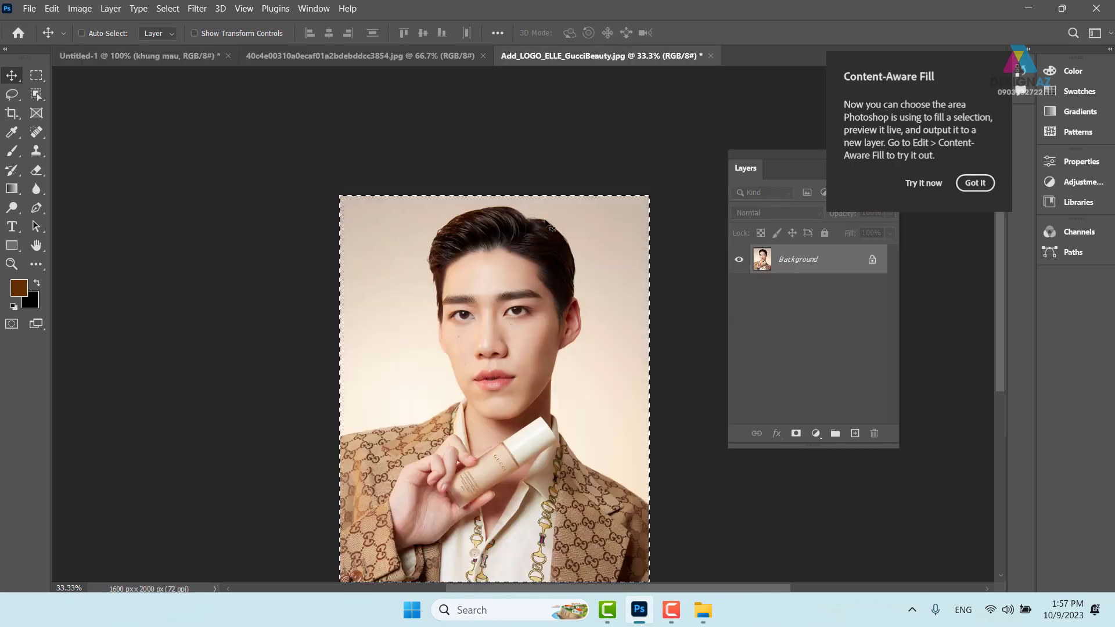
key("ctrl")
left_click(133, 56)
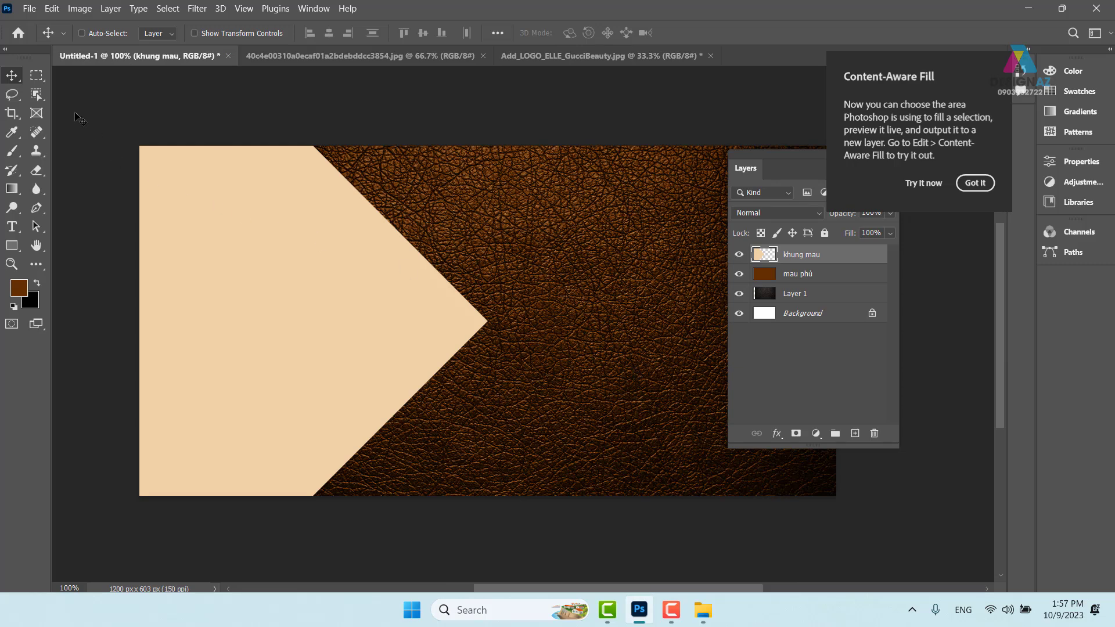
right_click(404, 286)
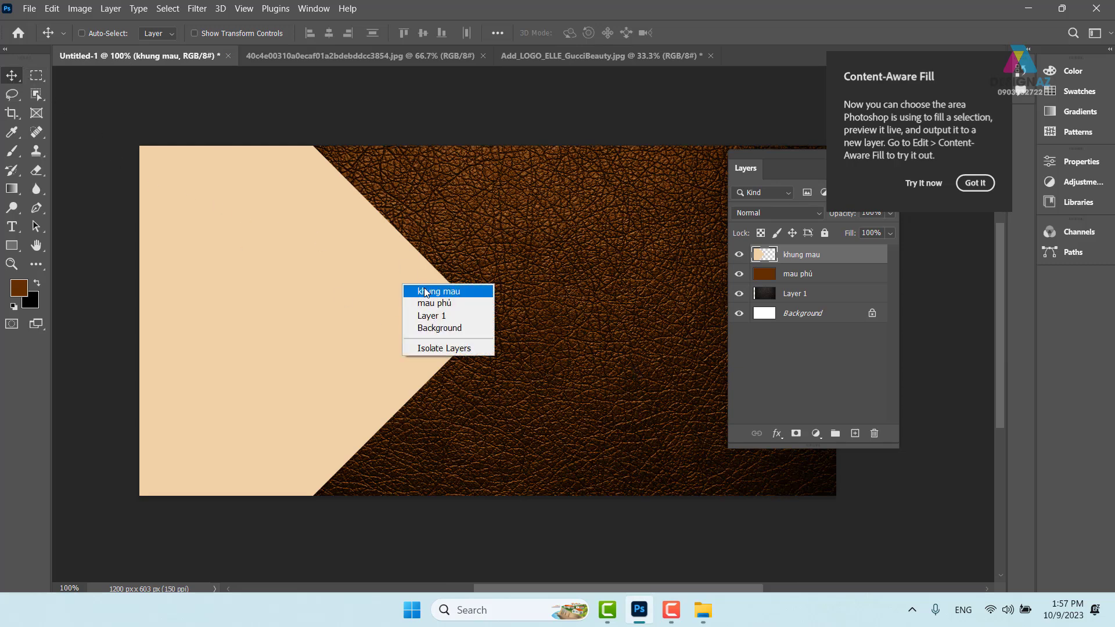
left_click(422, 292)
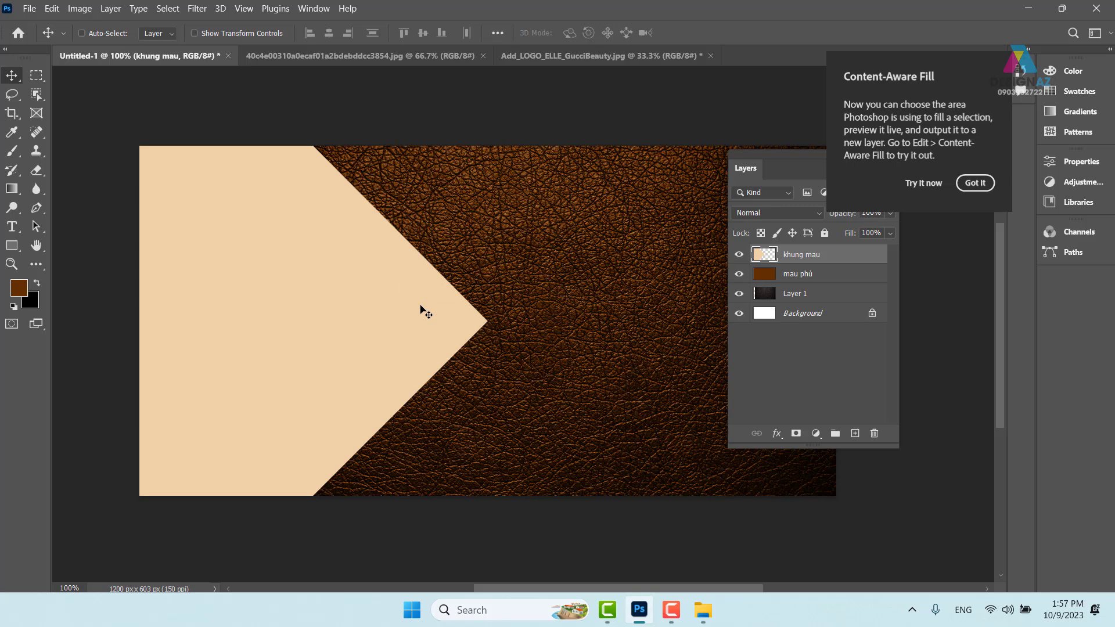
key("ctrl")
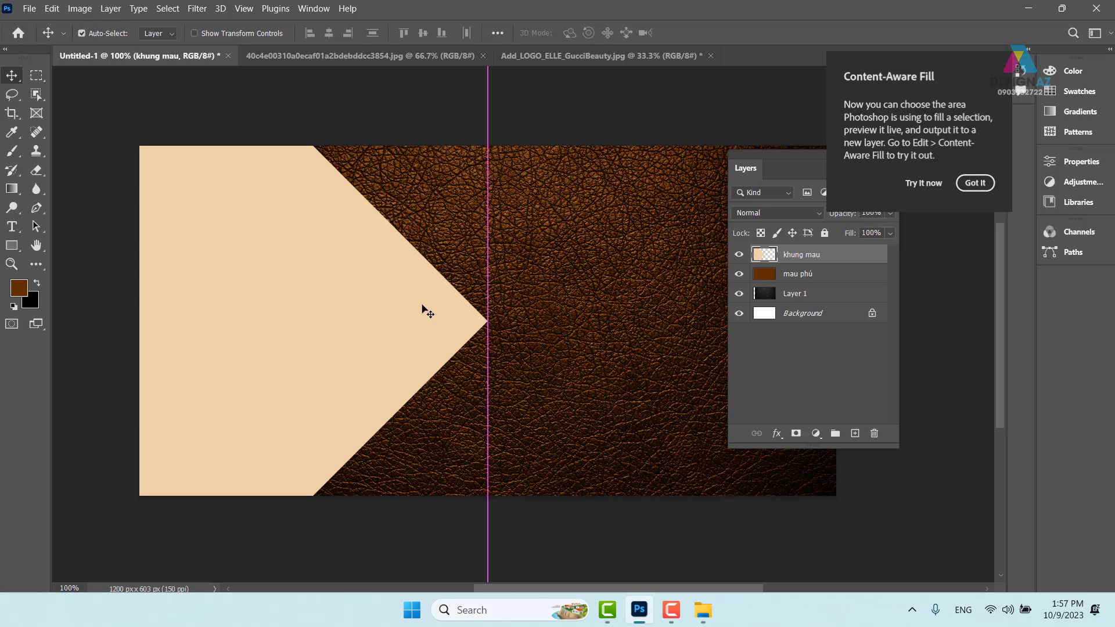
key("ctrl+v")
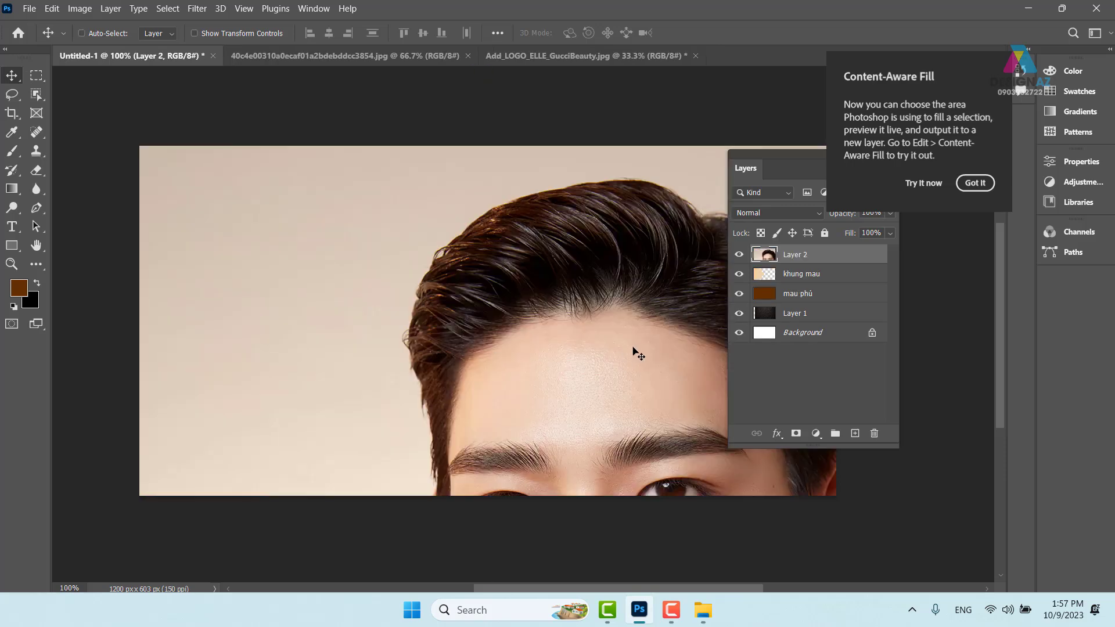
Dismiss the Content-Aware Fill tip and drag the pasted portrait up into view
left_click_drag(637, 353, 450, 298)
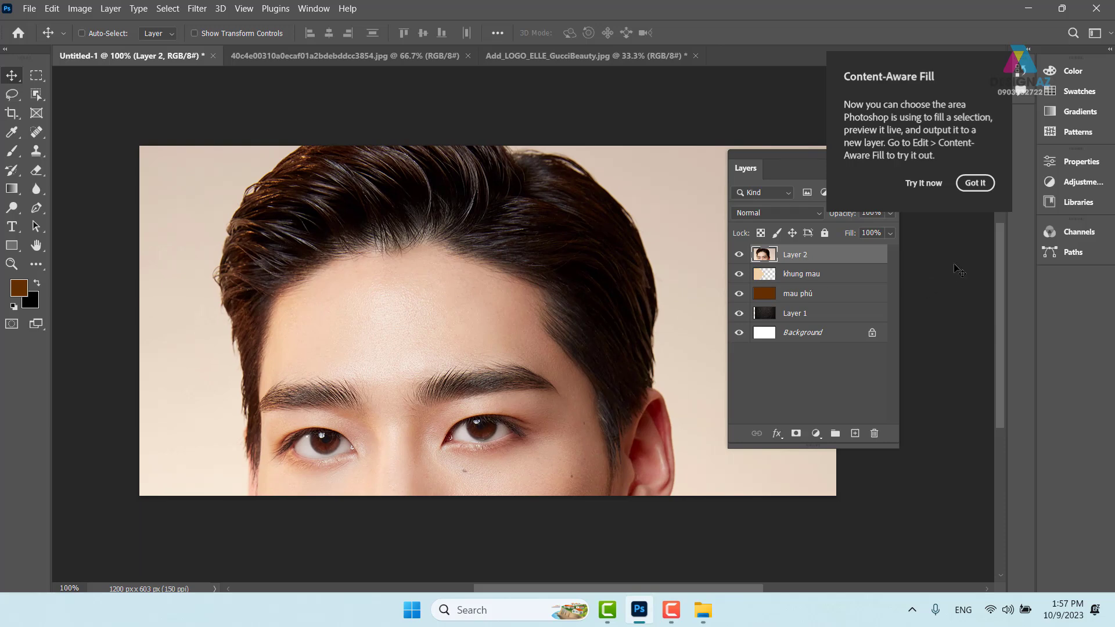
left_click(975, 182)
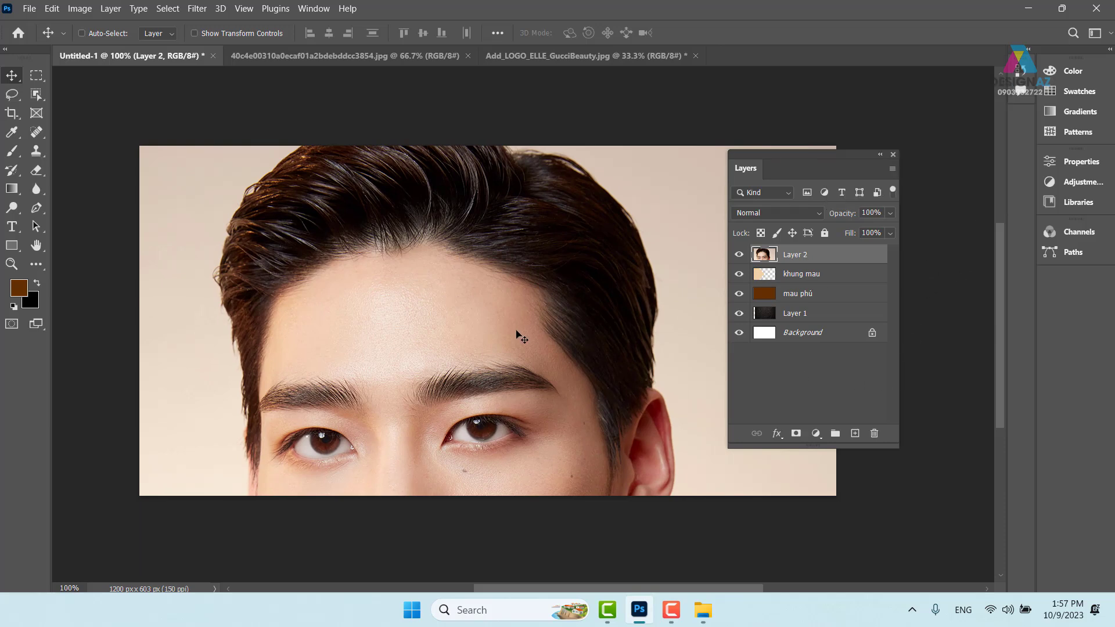
left_click_drag(516, 332, 529, 234)
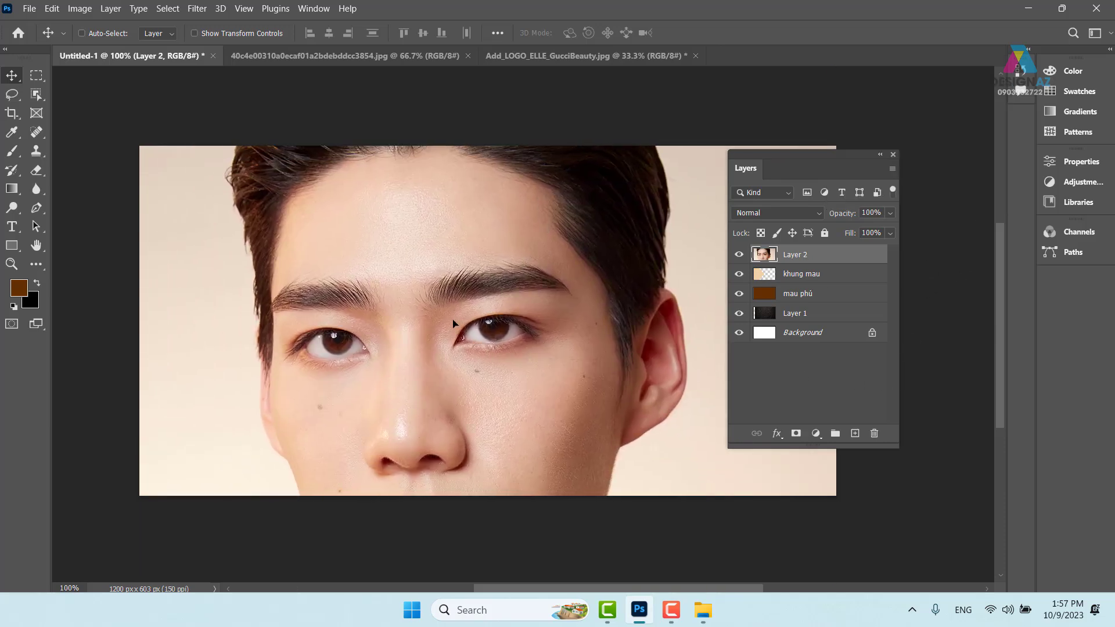
left_click_drag(454, 323, 503, 267)
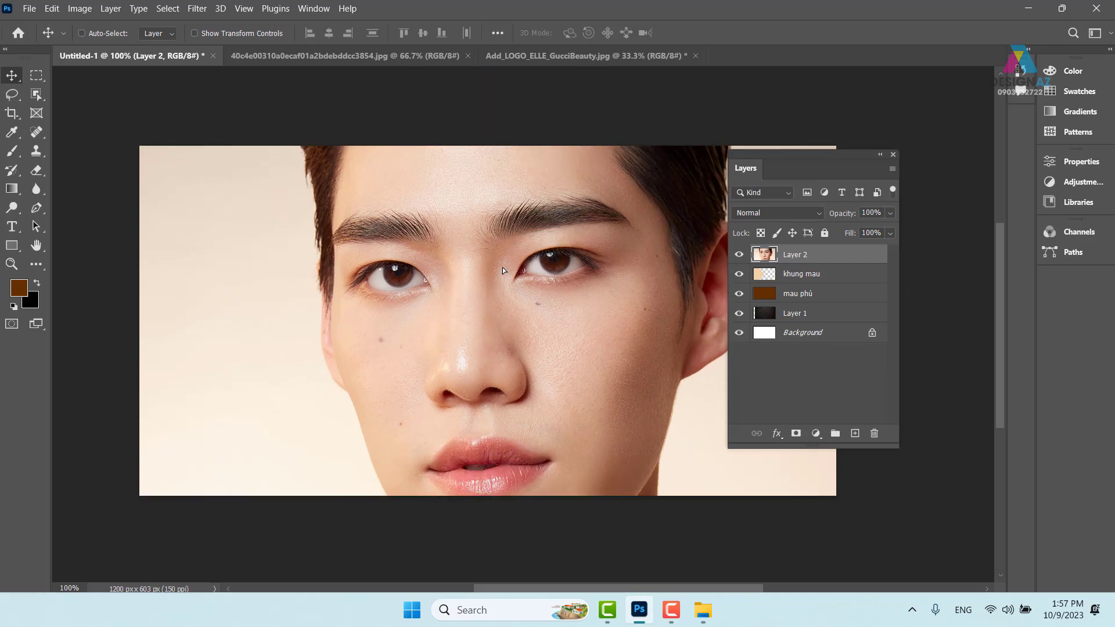
key("ctrl+minus")
key("ctrl+minus")
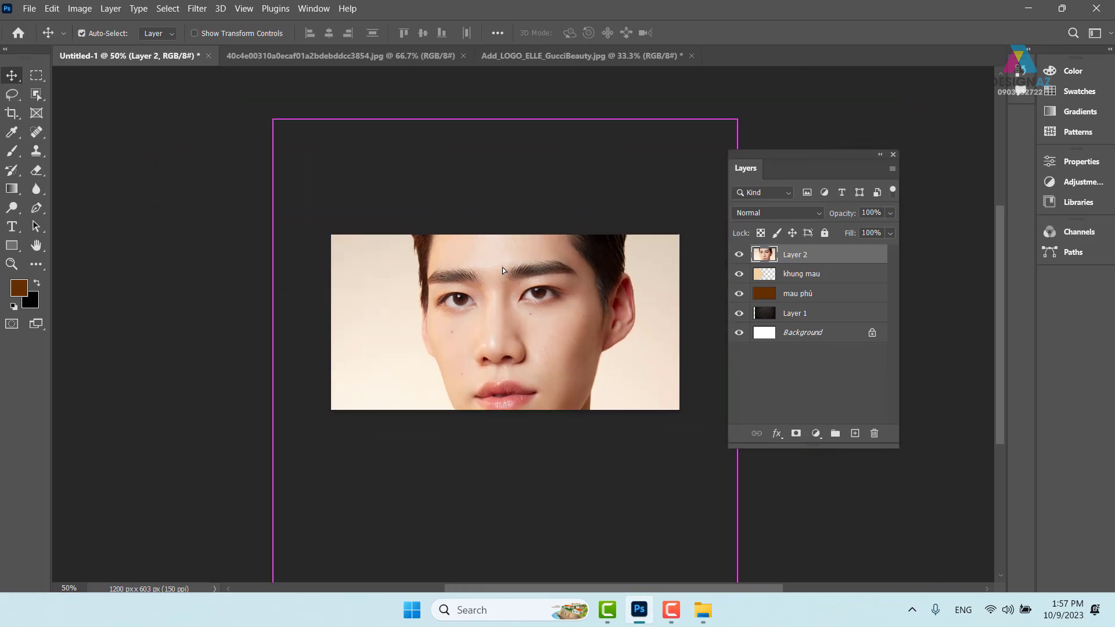
Free-transform Layer 2 down to 30.81%, flush against the banner's left edge
key("ctrl+t")
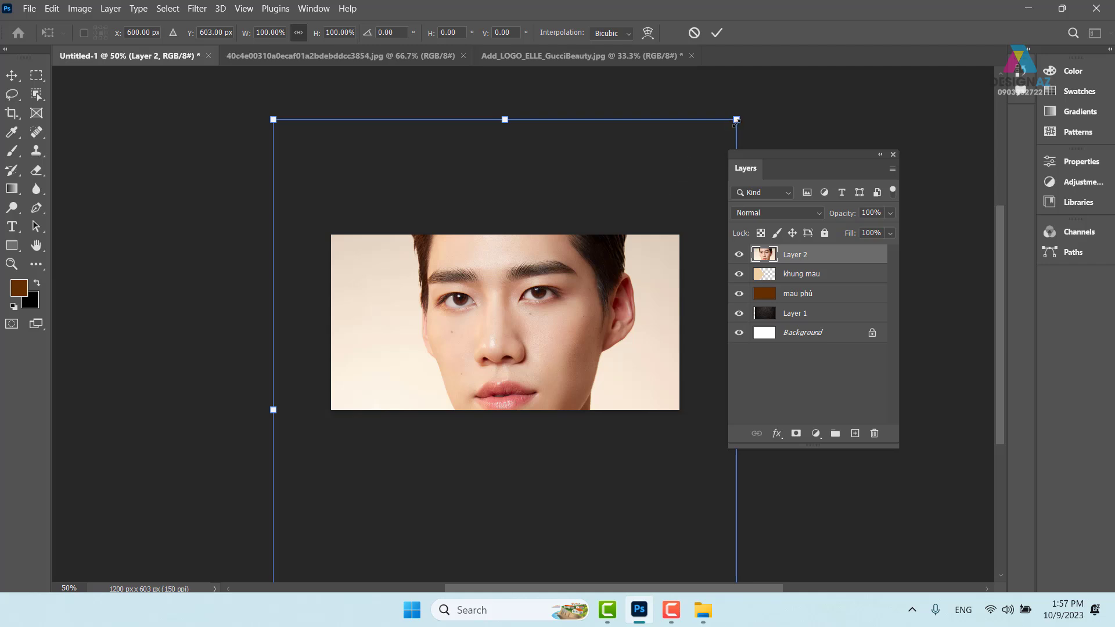
mouse_move(736, 118)
left_mouse_down()
mouse_move(673, 155)
mouse_move(677, 175)
mouse_move(562, 331)
mouse_move(698, 369)
mouse_move(877, 254)
mouse_move(889, 258)
mouse_move(726, 126)
mouse_move(483, 428)
left_mouse_up()
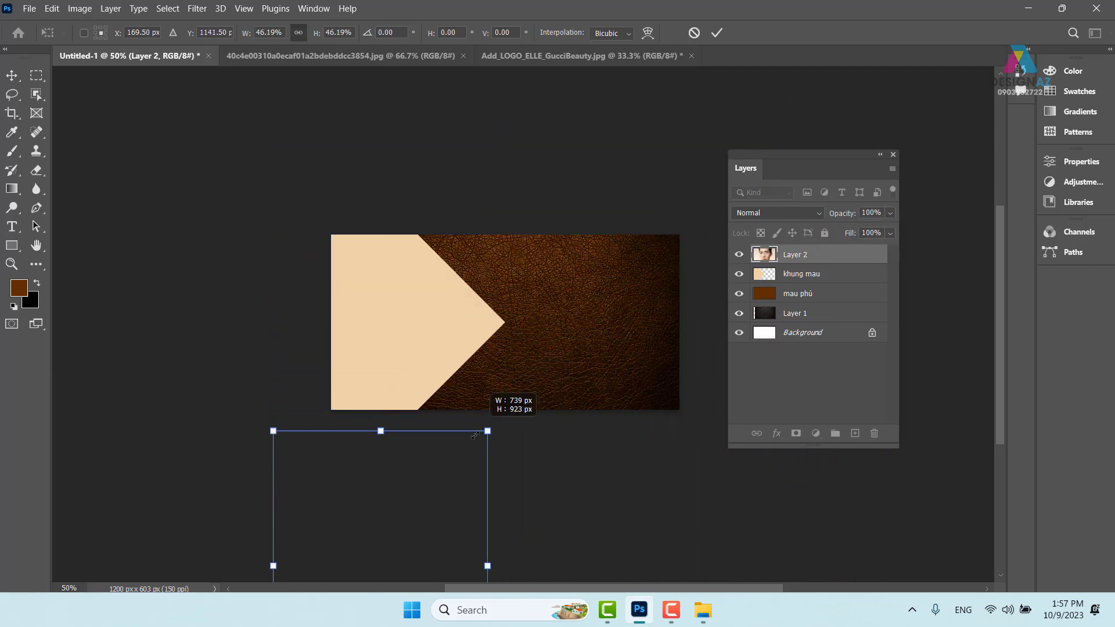
mouse_move(423, 504)
left_mouse_down()
mouse_move(451, 283)
mouse_move(448, 306)
left_mouse_up()
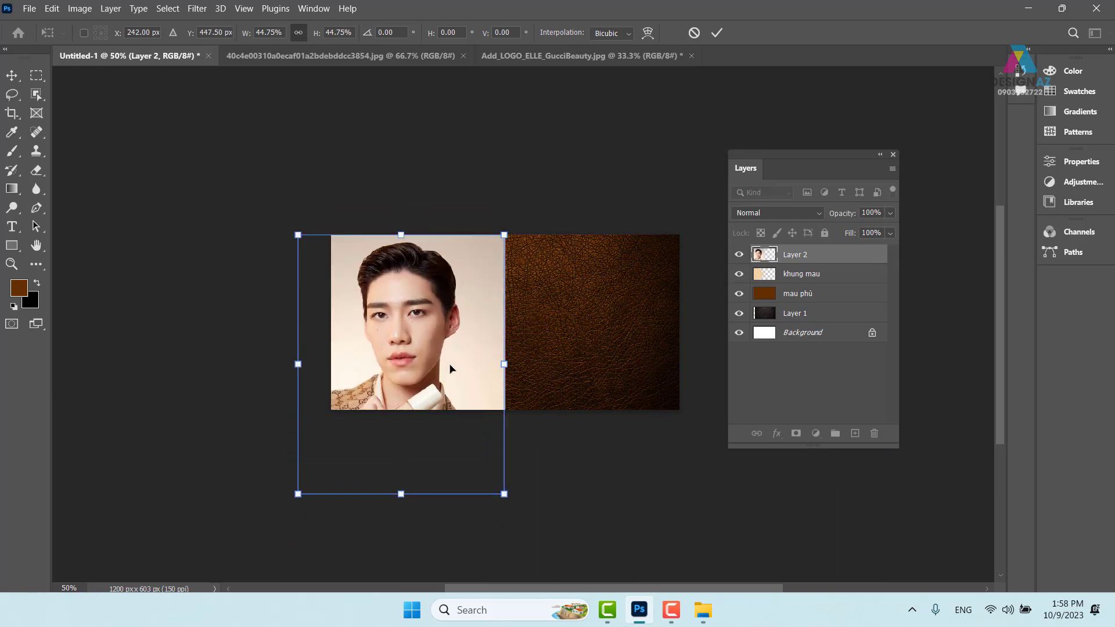
left_click_drag(505, 494, 441, 415)
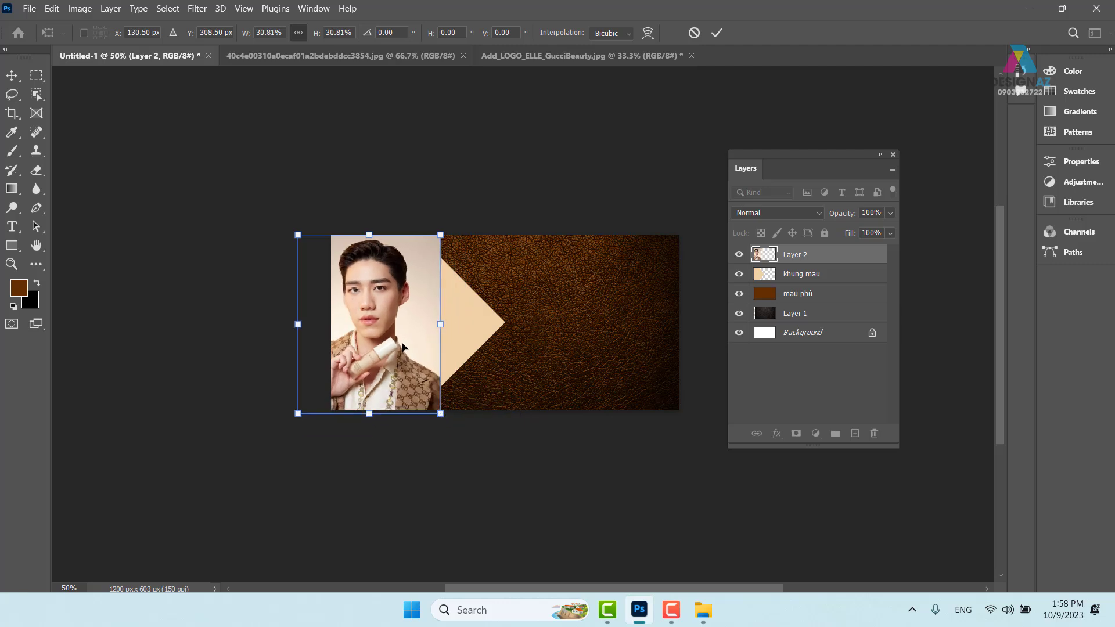
left_click_drag(404, 347, 431, 348)
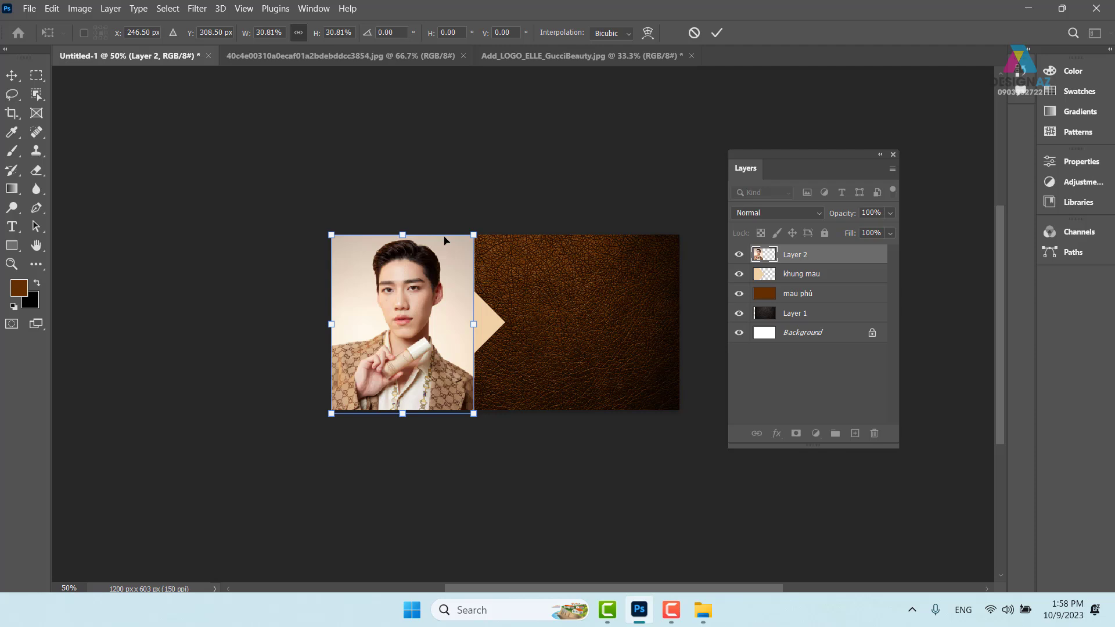
key("Return")
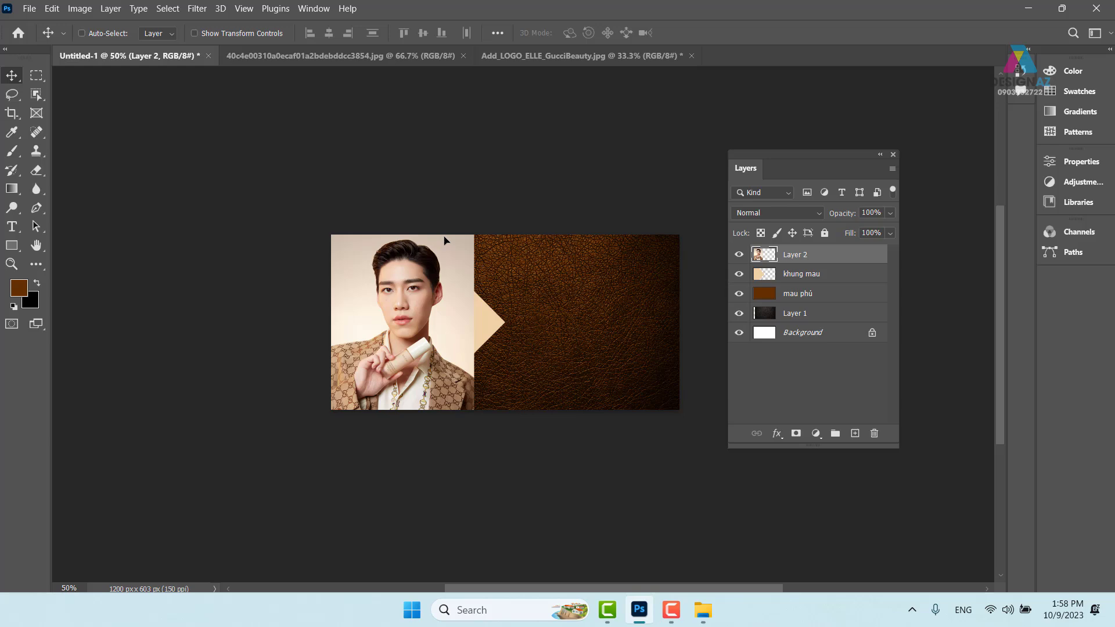
key("ctrl+plus")
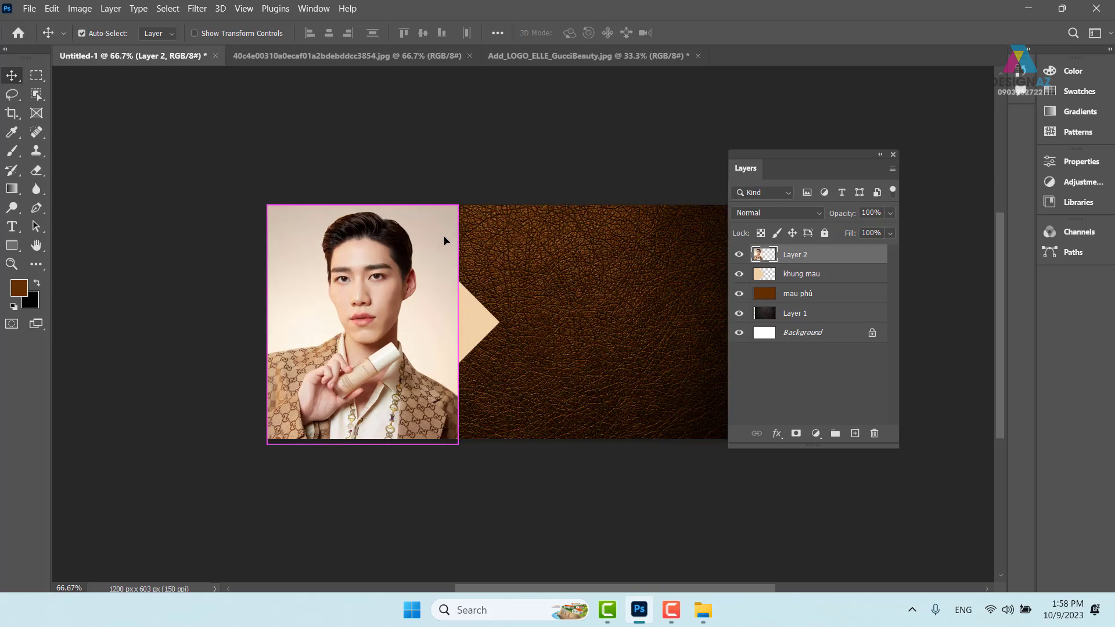
key("ctrl+plus")
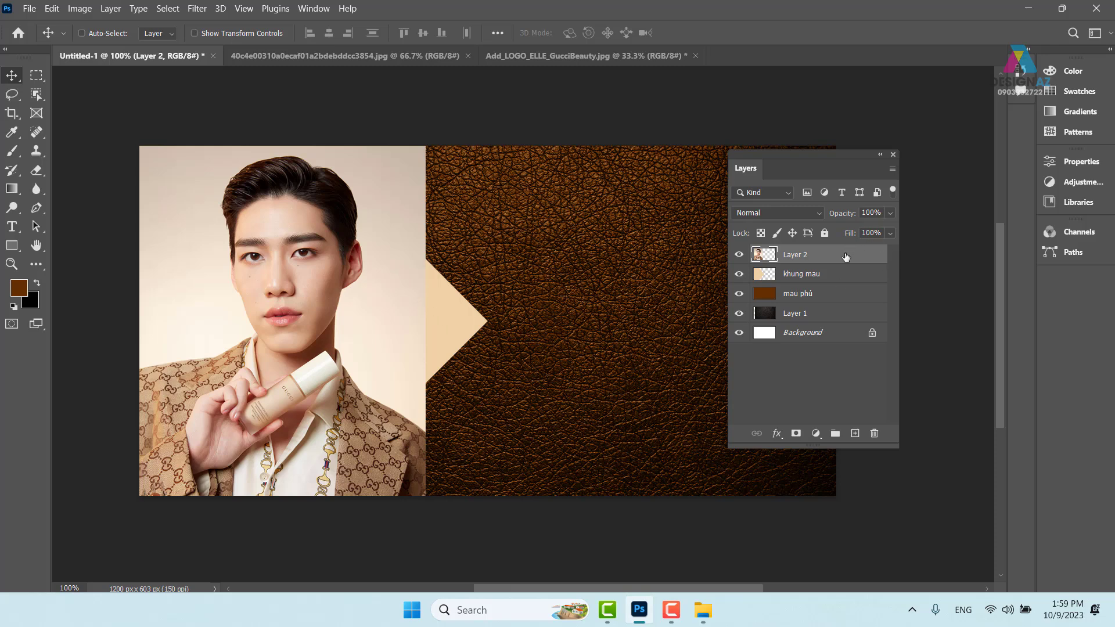
Make Layer 2 a clipping mask on the khung mau arrow layer
key("ctrl")
key("ctrl+alt+g")
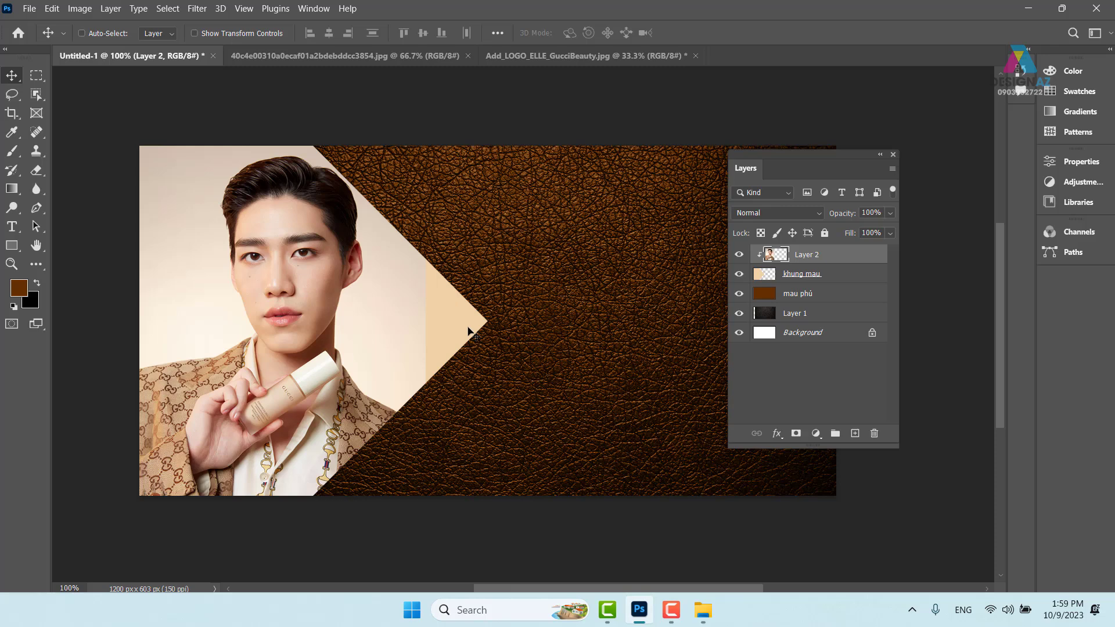
key("ctrl+alt+g")
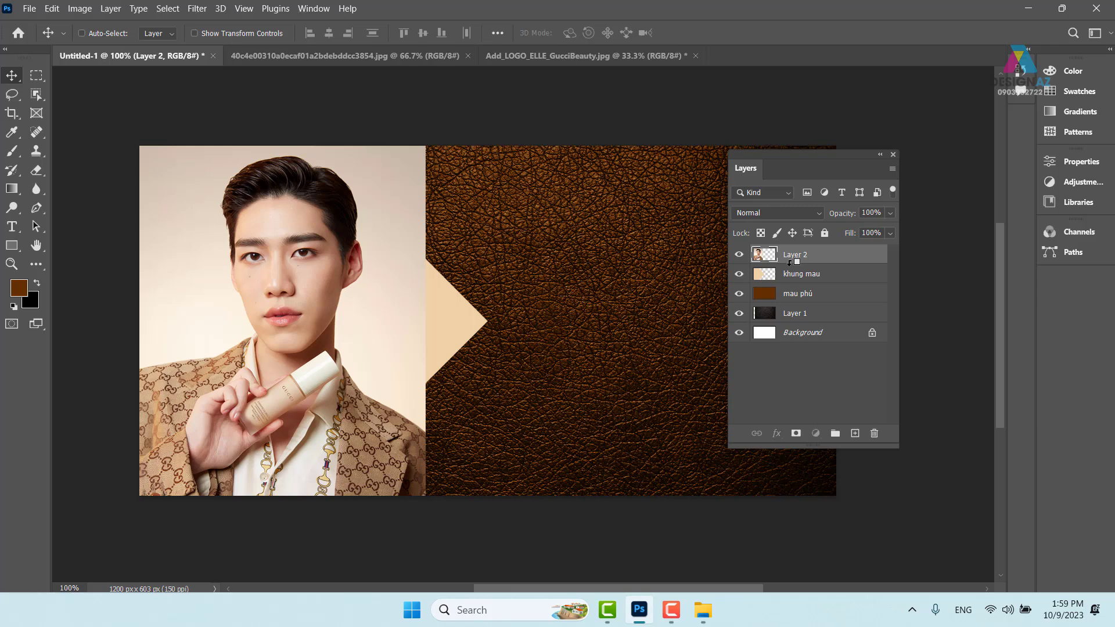
left_click(790, 262, "alt")
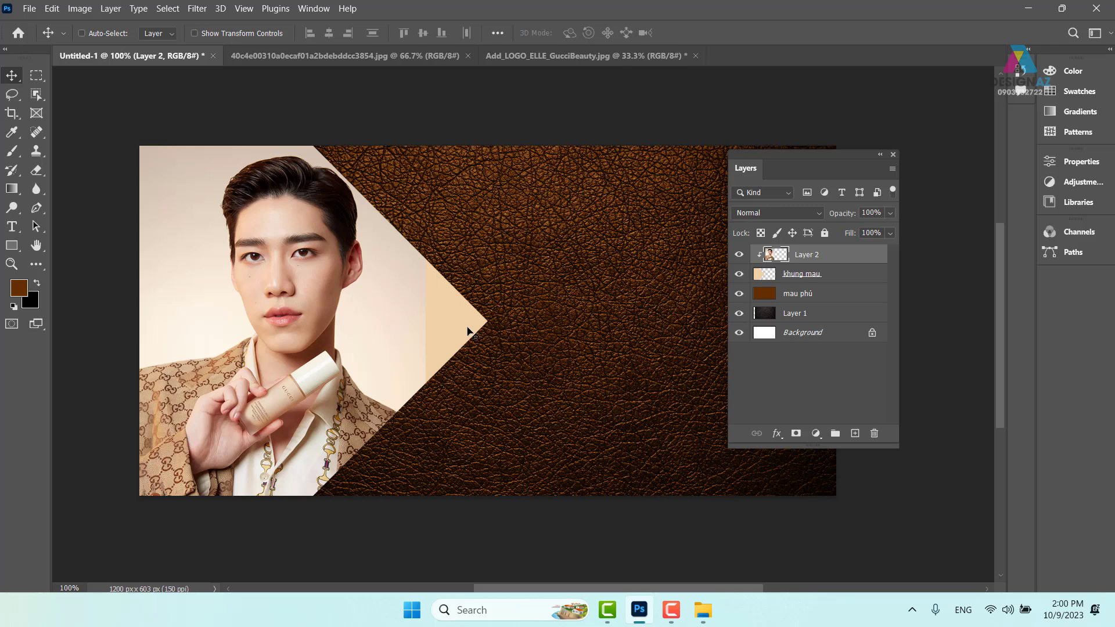
Select Layer 2 from the canvas and slide the clipped portrait about 35 px left
right_click(351, 319)
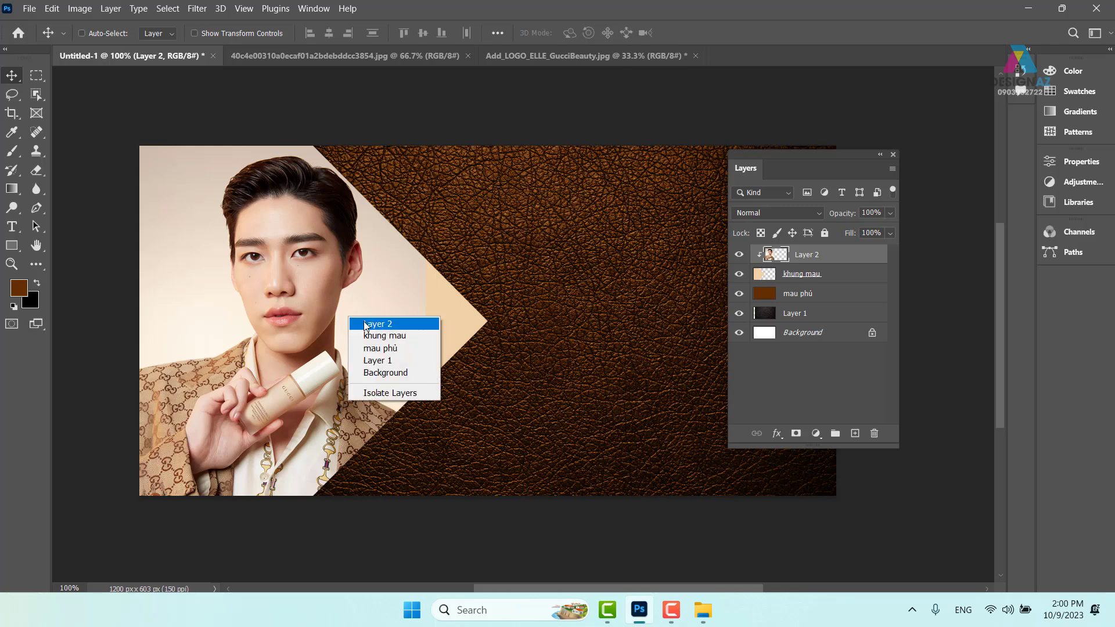
left_click(371, 327)
right_click(364, 286)
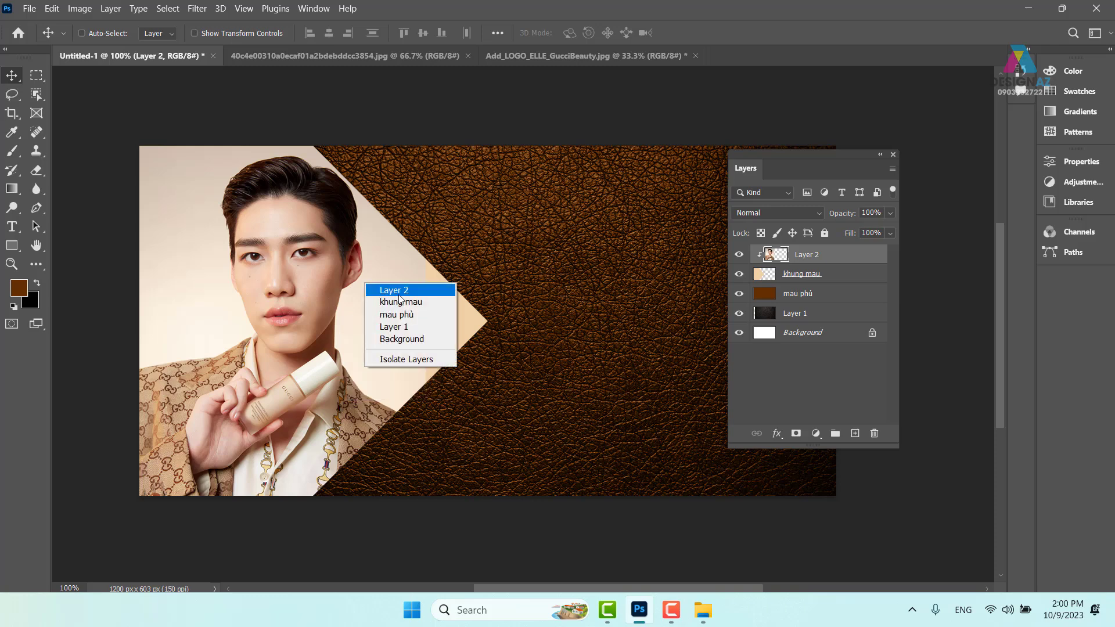
left_click(385, 291)
left_click_drag(373, 312, 352, 309)
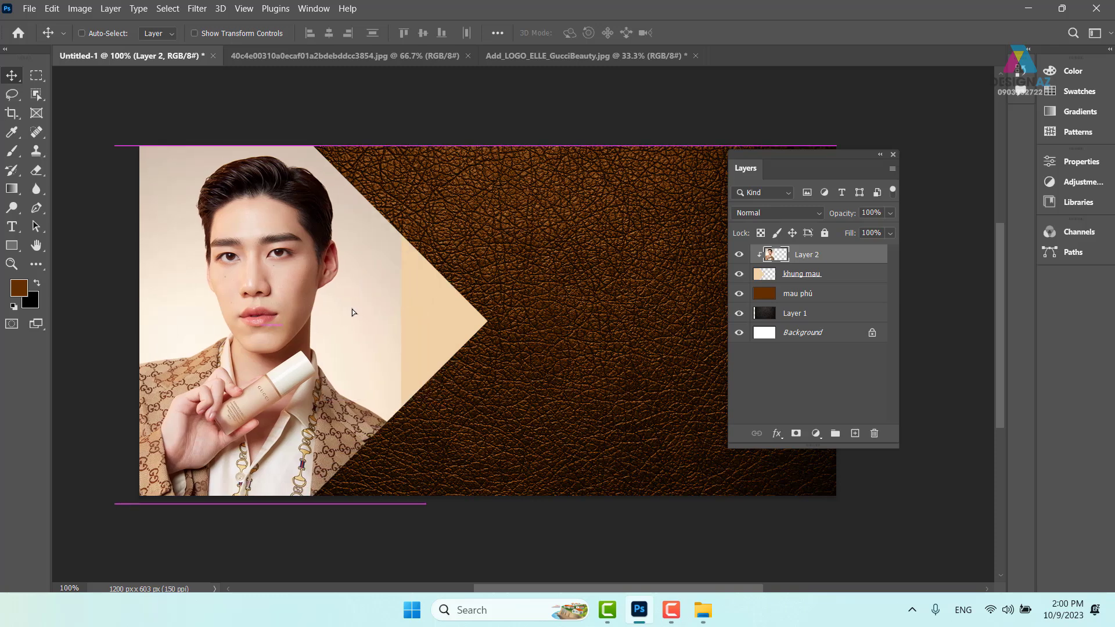
key("ctrl+z")
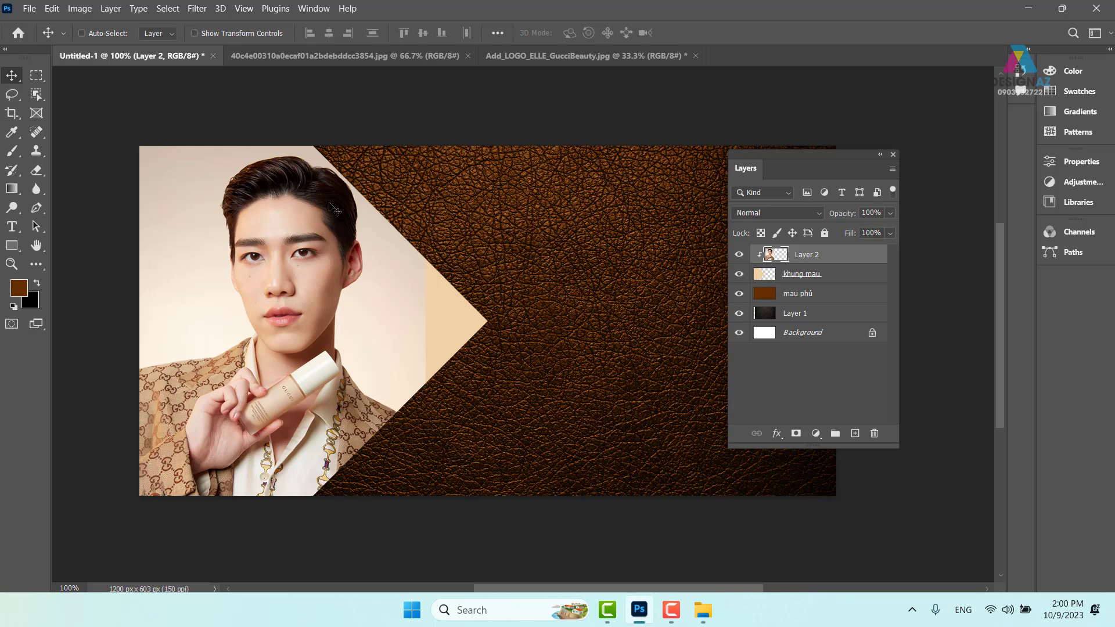
left_click_drag(342, 293, 321, 295)
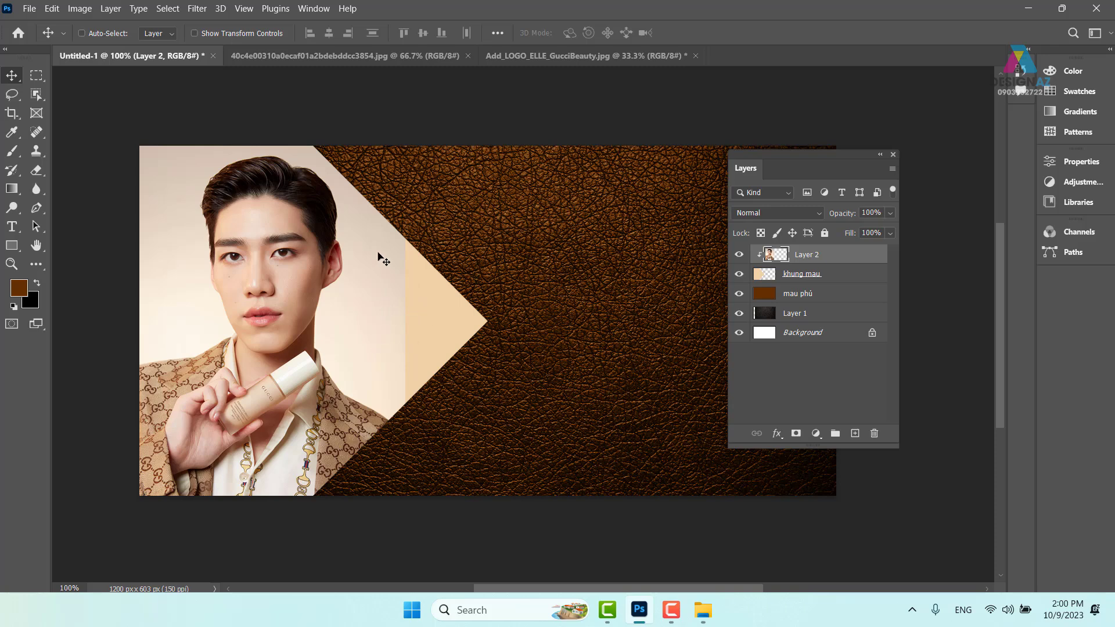
Make khung mau active and sample the light beige from the photo backdrop
right_click(463, 307)
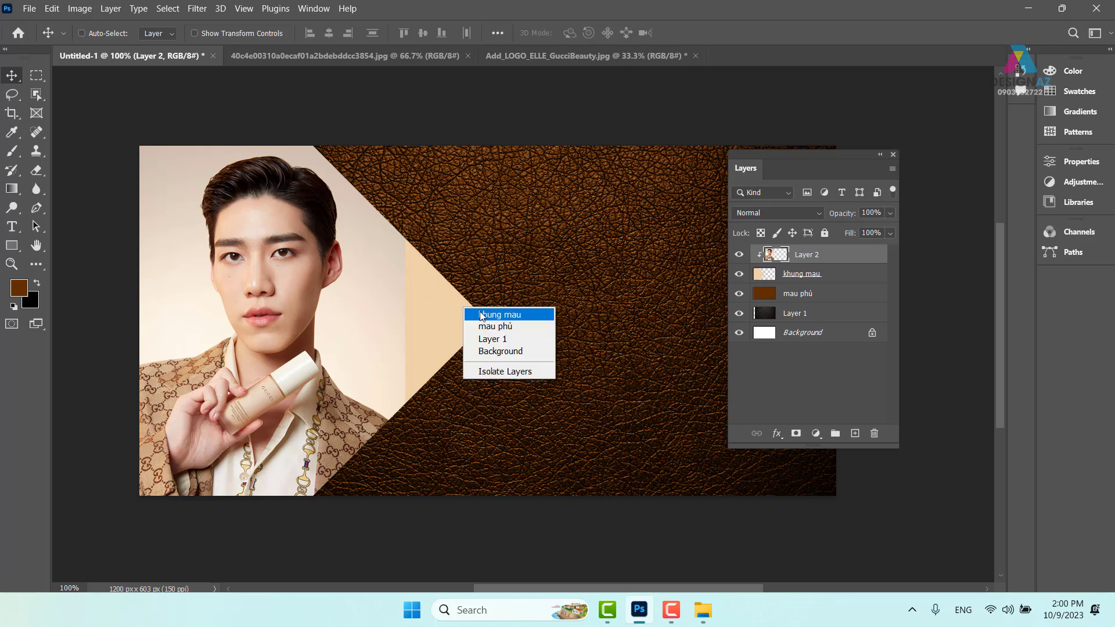
left_click(482, 314)
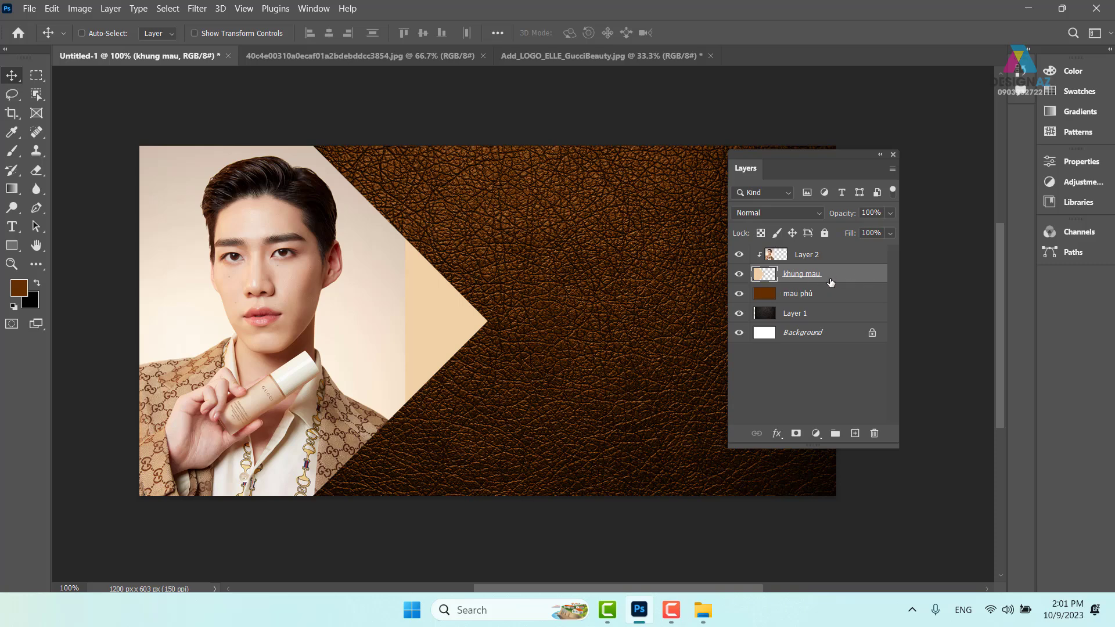
key("i")
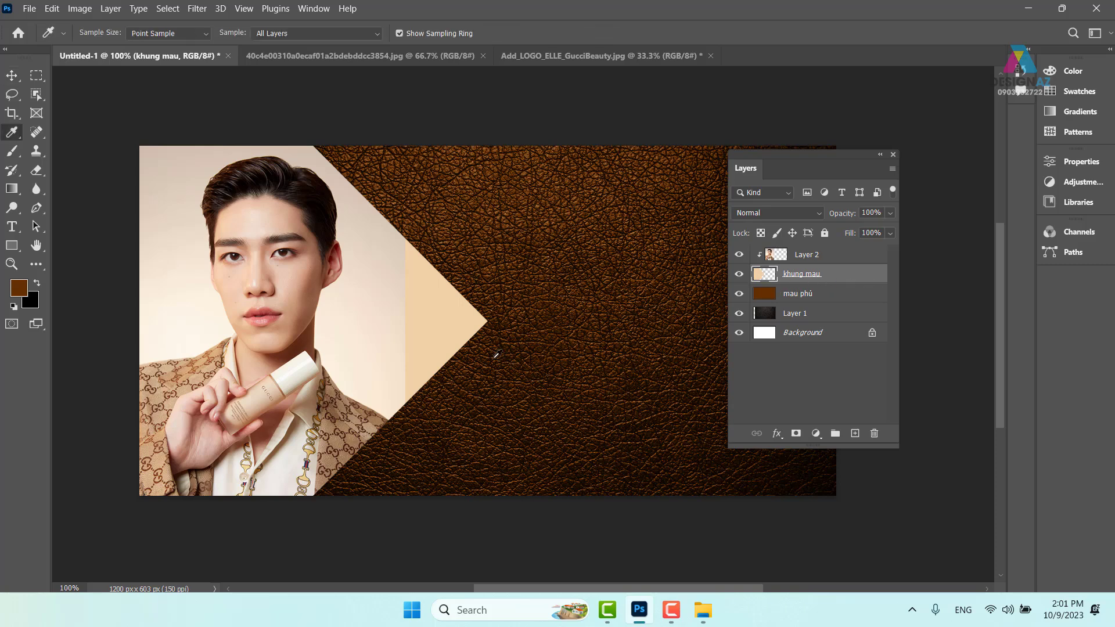
left_click(404, 323)
Lock khung mau's transparent pixels and test a beige fill on the arrow, reverting to peach
key("alt+Delete")
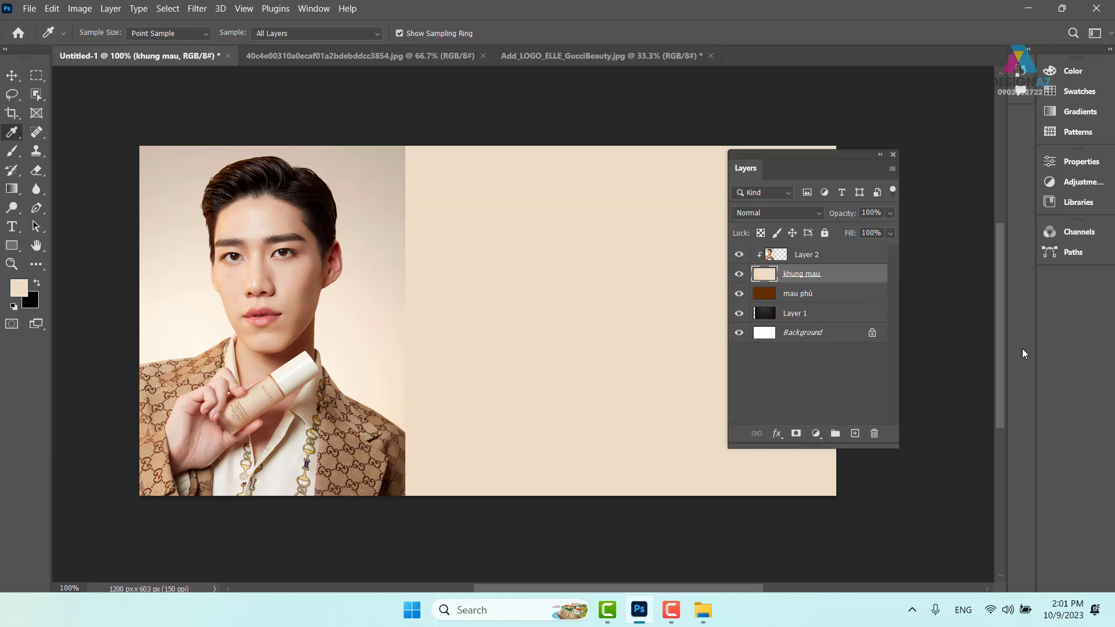
key("ctrl+z")
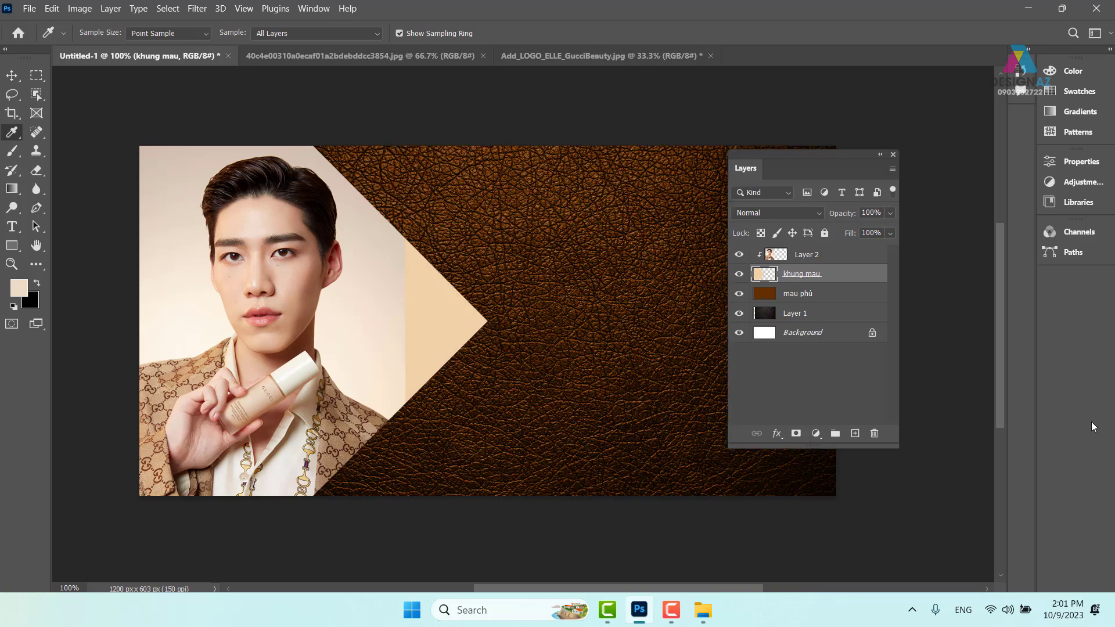
left_click(761, 234)
key("alt+BackSpace")
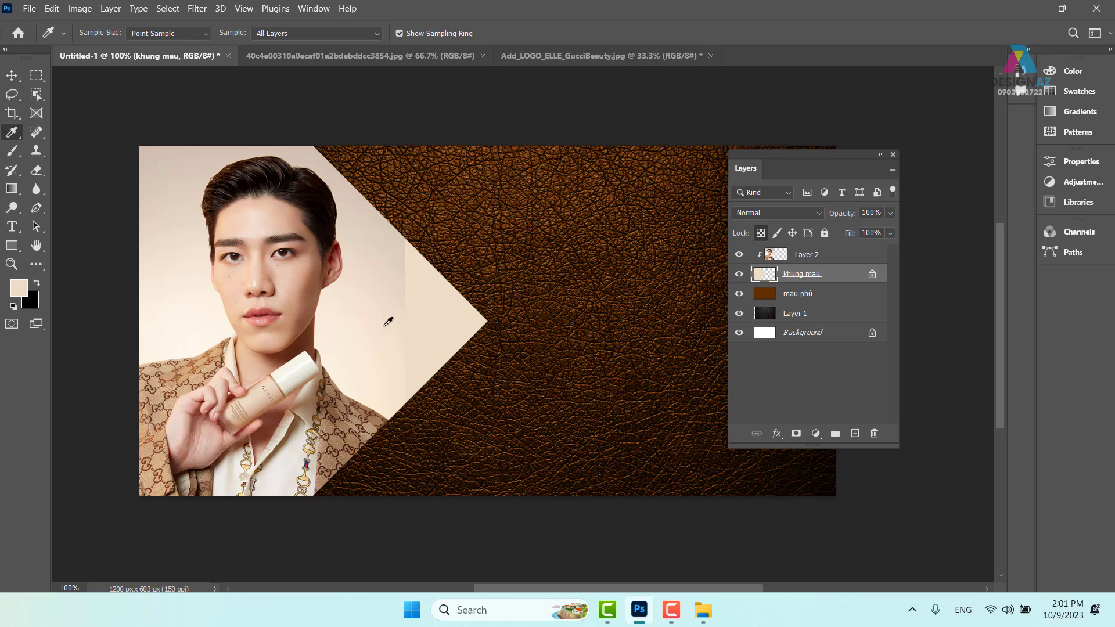
key("alt+BackSpace")
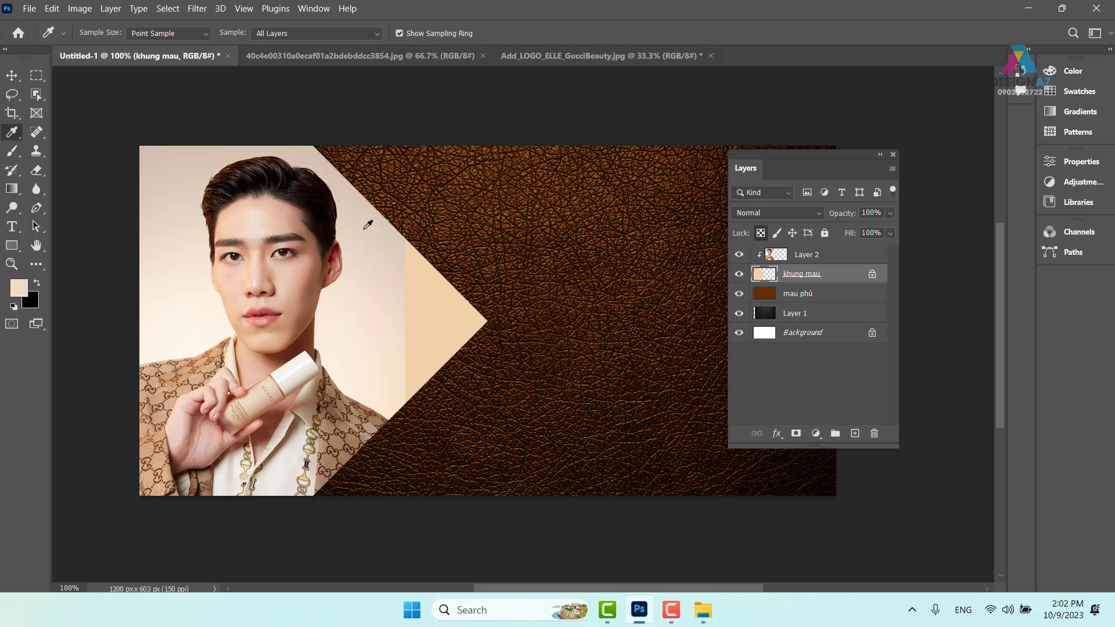
Select Layer 2 and release it from the khung mau arrow-shaped clipping mask
key("v")
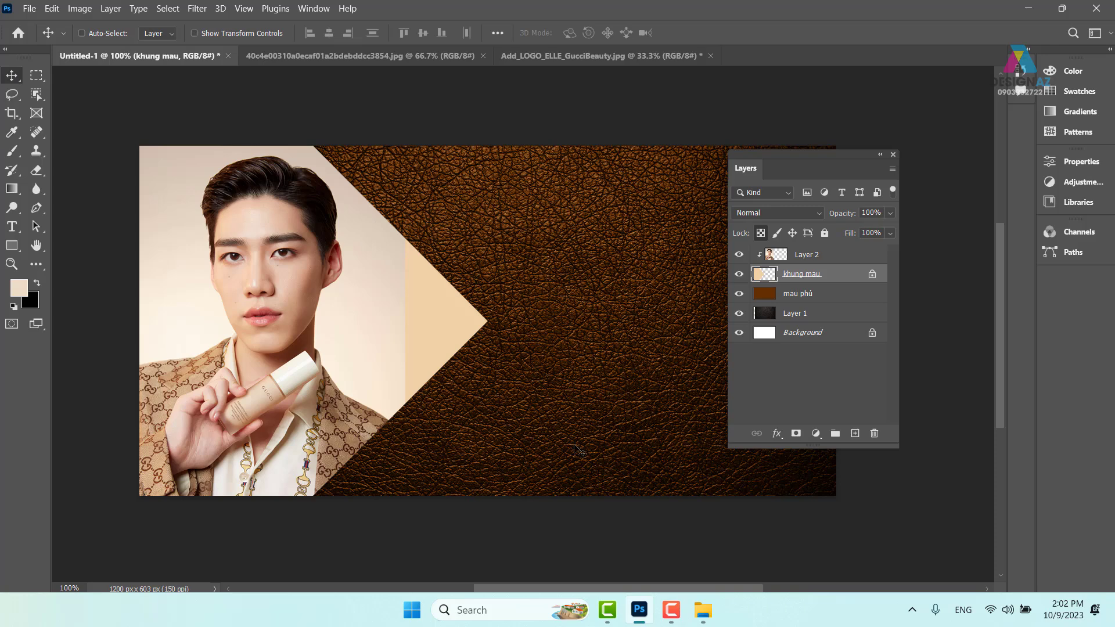
right_click(377, 315)
left_click(399, 319)
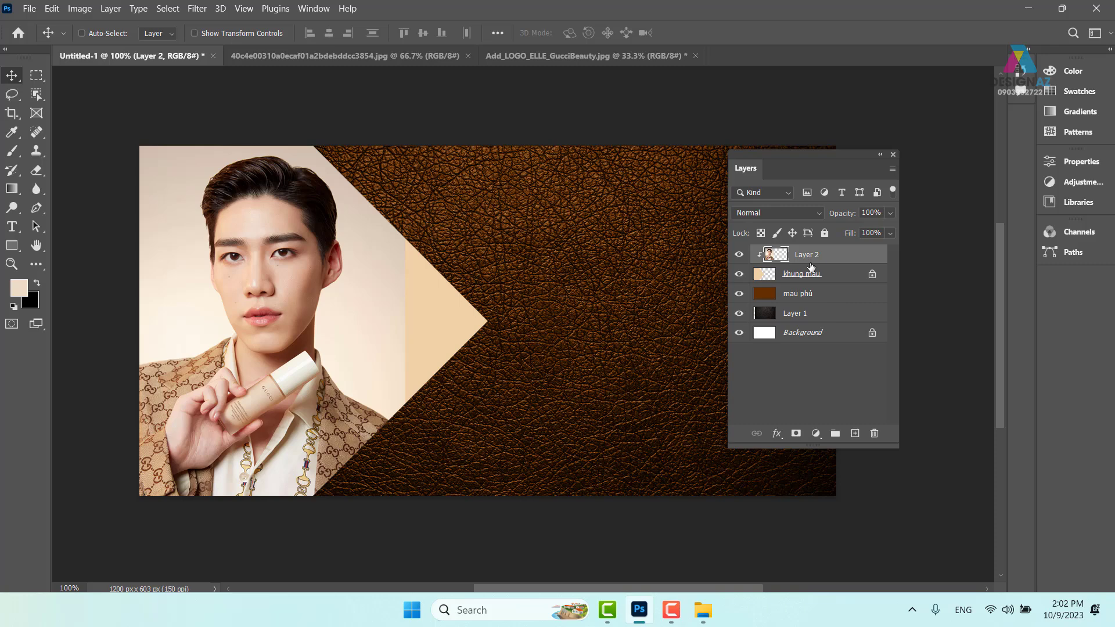
key("ctrl")
left_click(811, 266, "alt")
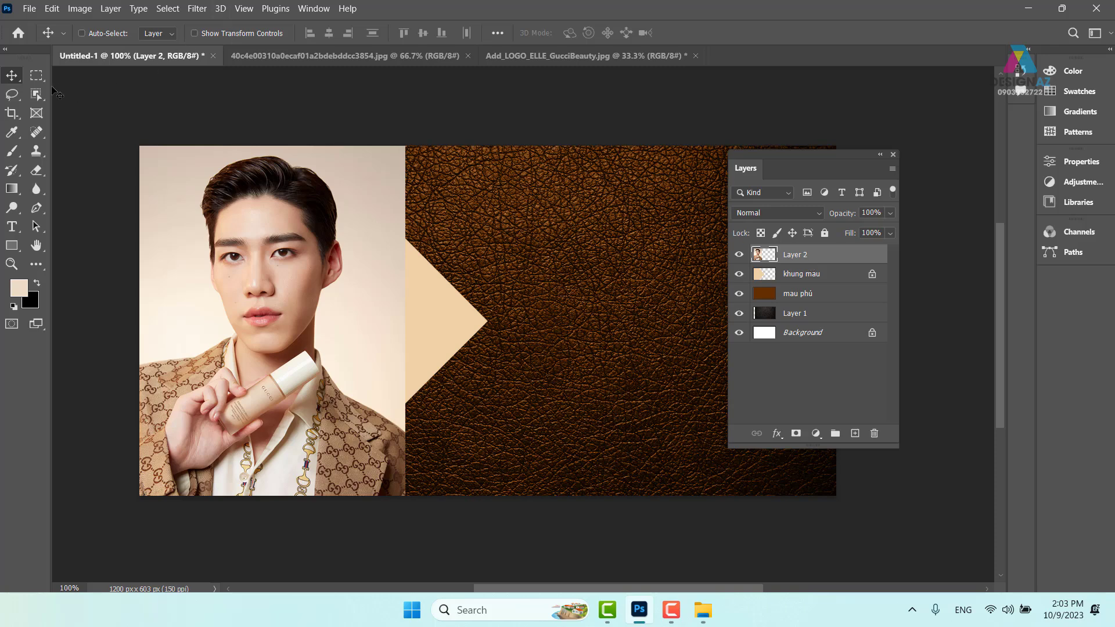
Select a thin rectangular strip along the model photo's right edge
left_click(38, 77)
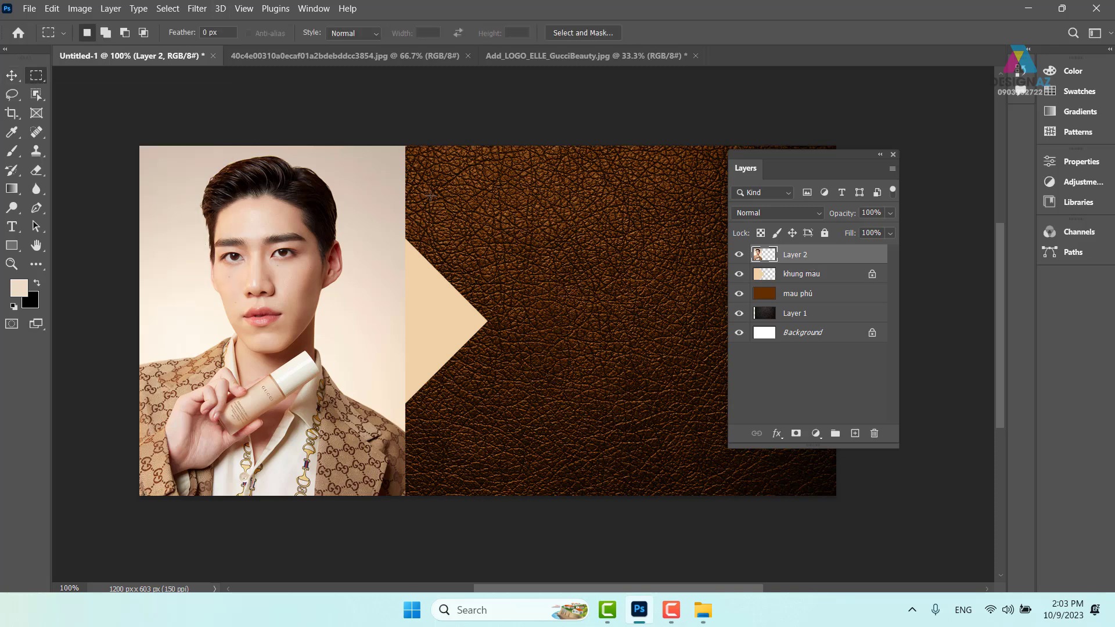
left_click_drag(398, 145, 410, 428)
key("ctrl+plus")
key("ctrl+plus")
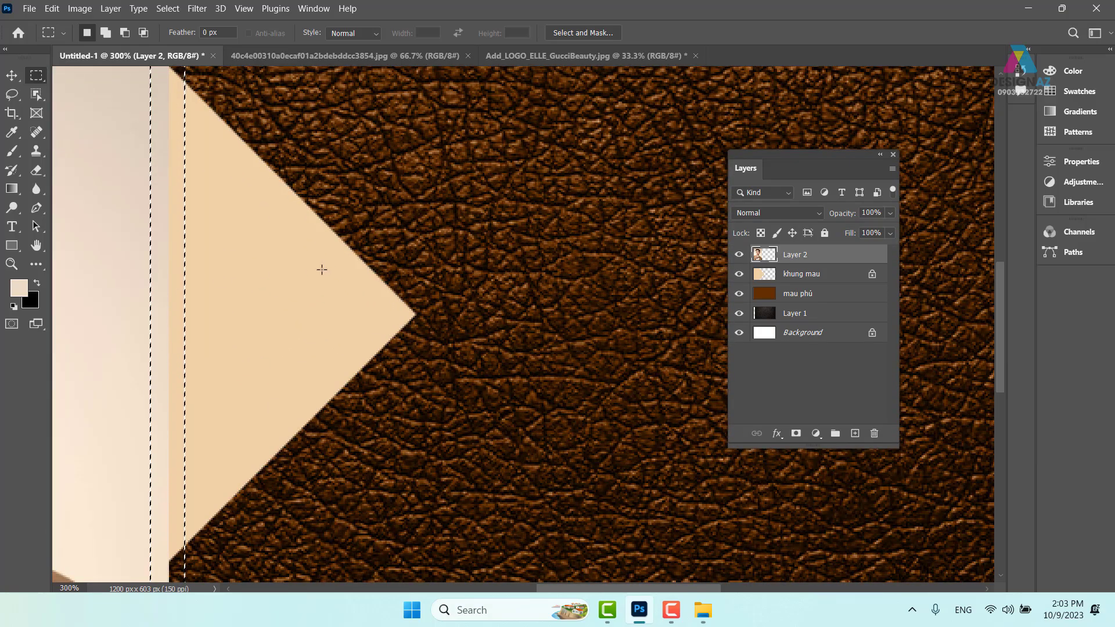
key("ctrl+minus")
key("ctrl+minus")
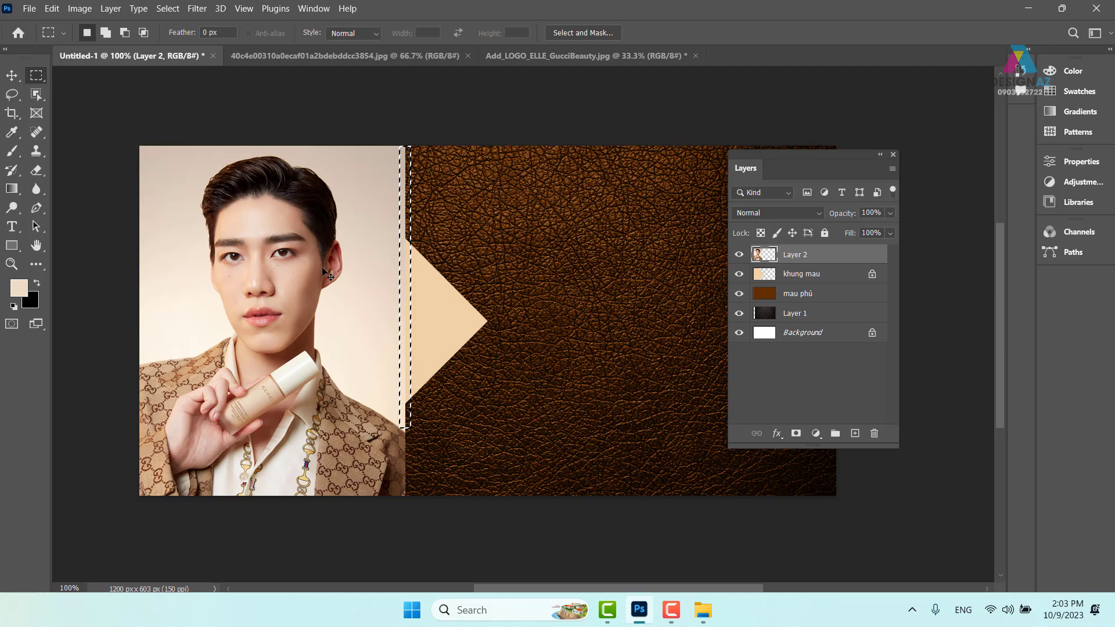
Stretch the selected strip rightward so the beige backdrop extends over the leather
key("ctrl+t")
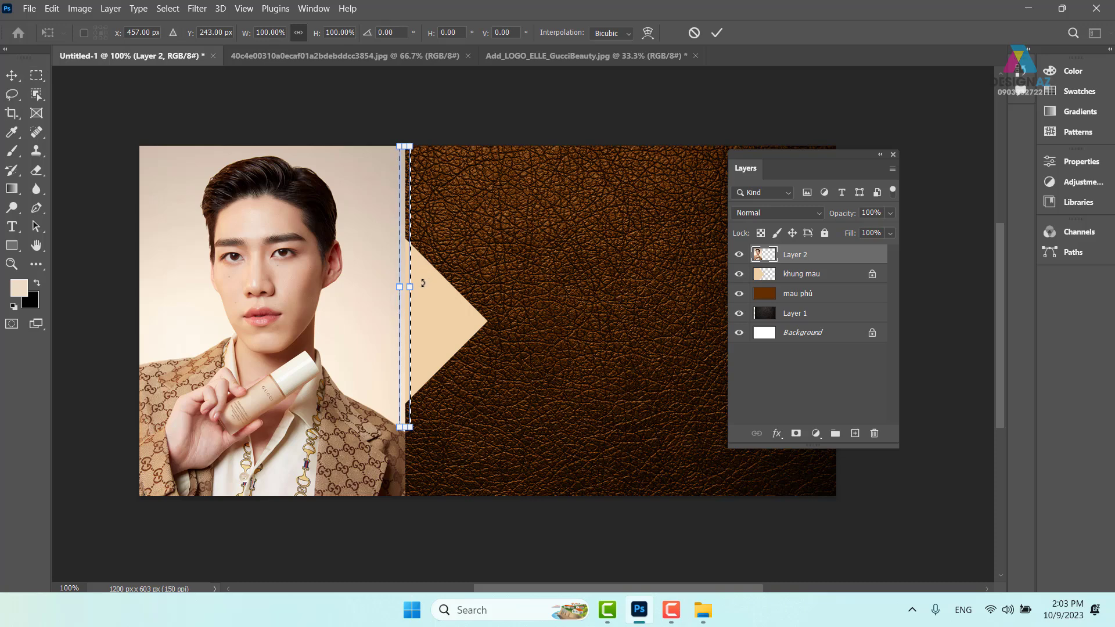
left_click_drag(412, 288, 631, 287)
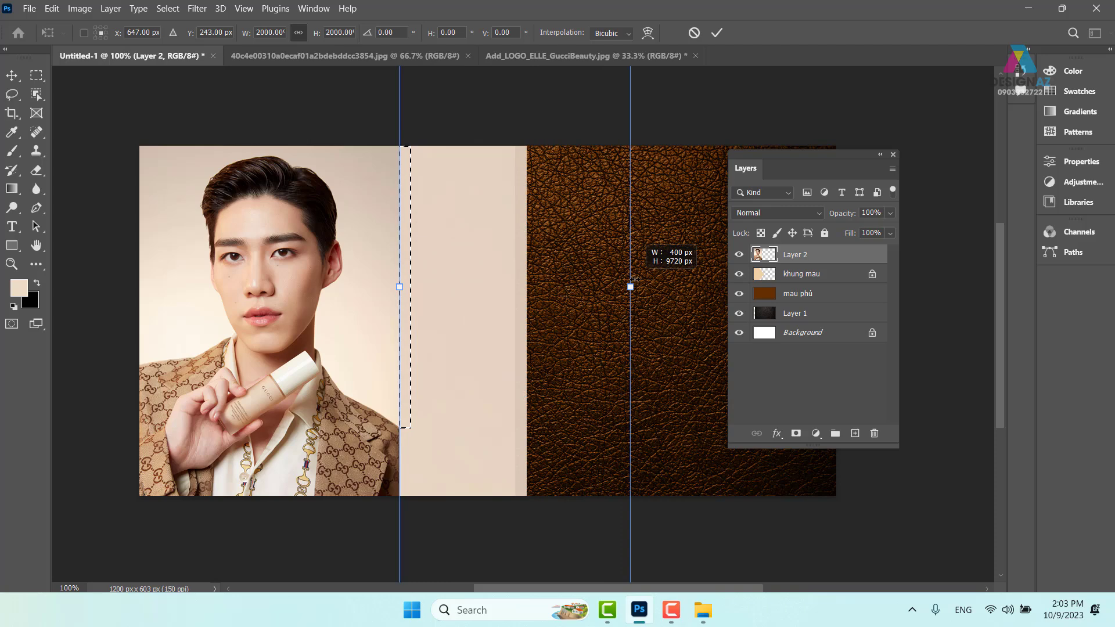
key("ctrl+z")
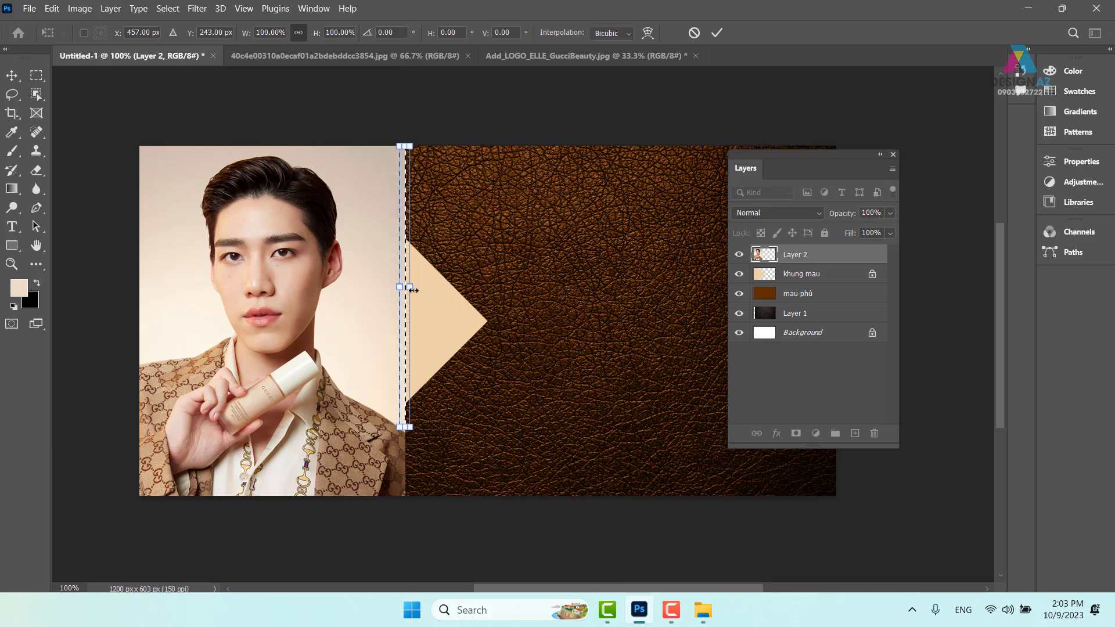
left_click_drag(411, 290, 687, 273)
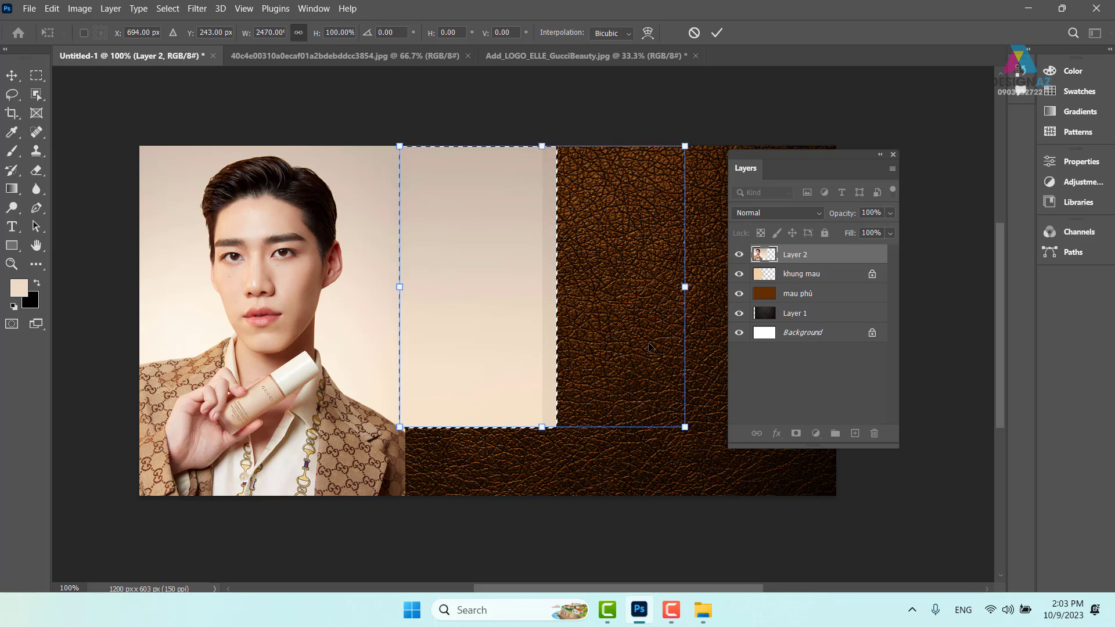
key("Return")
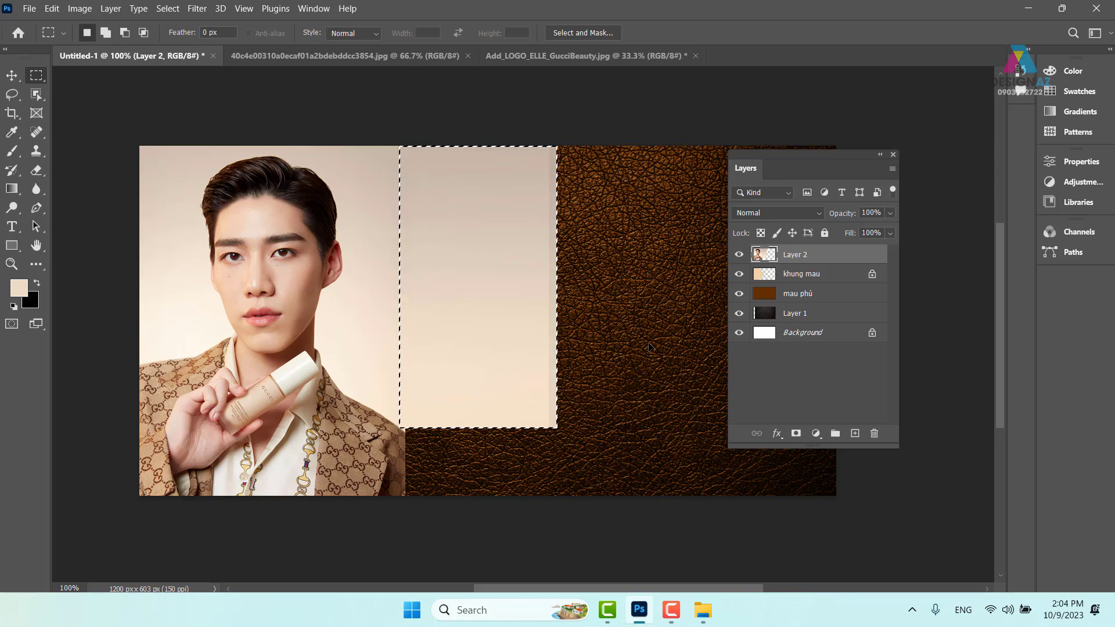
key("ctrl+d")
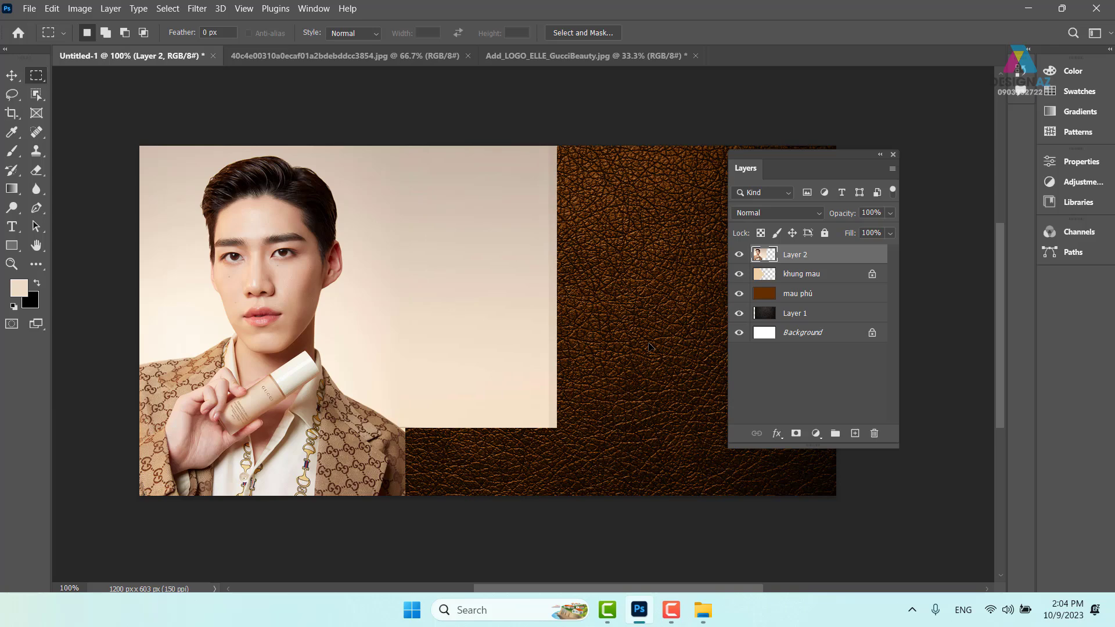
key("v")
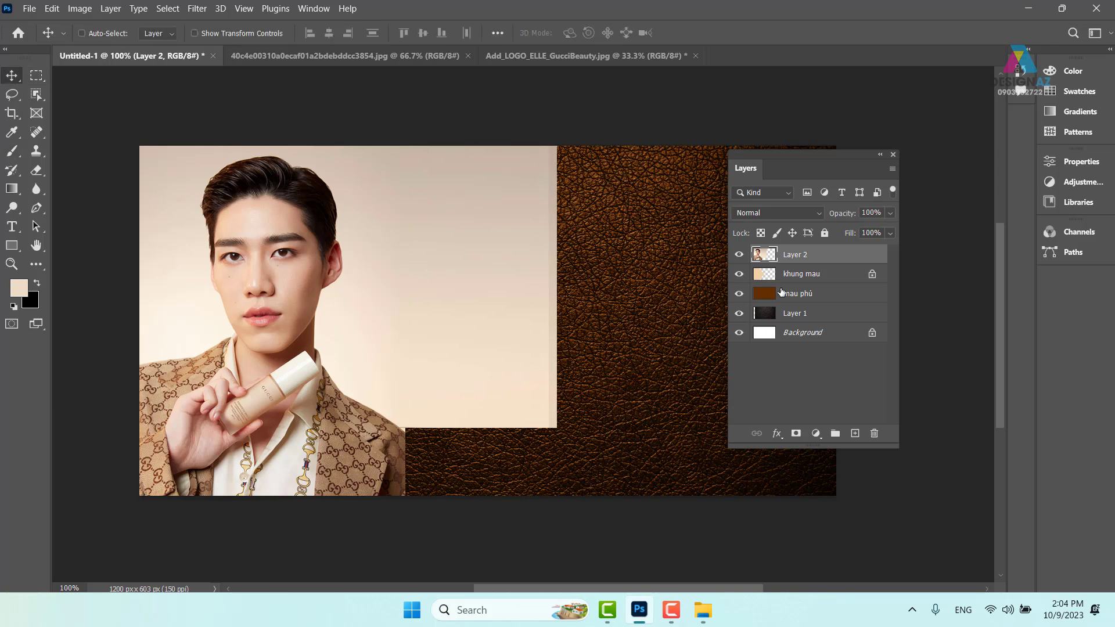
key("alt")
key("ctrl")
Clip Layer 2 back into the khung mau arrow and add an empty Layer 3 above
left_click(782, 283, "alt")
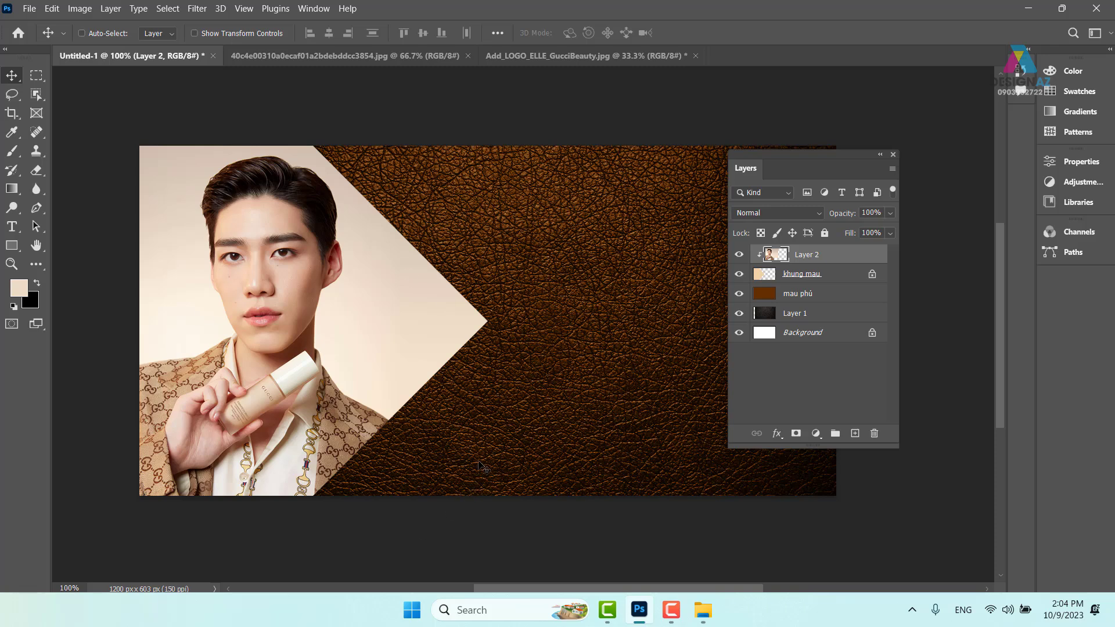
left_click(855, 434)
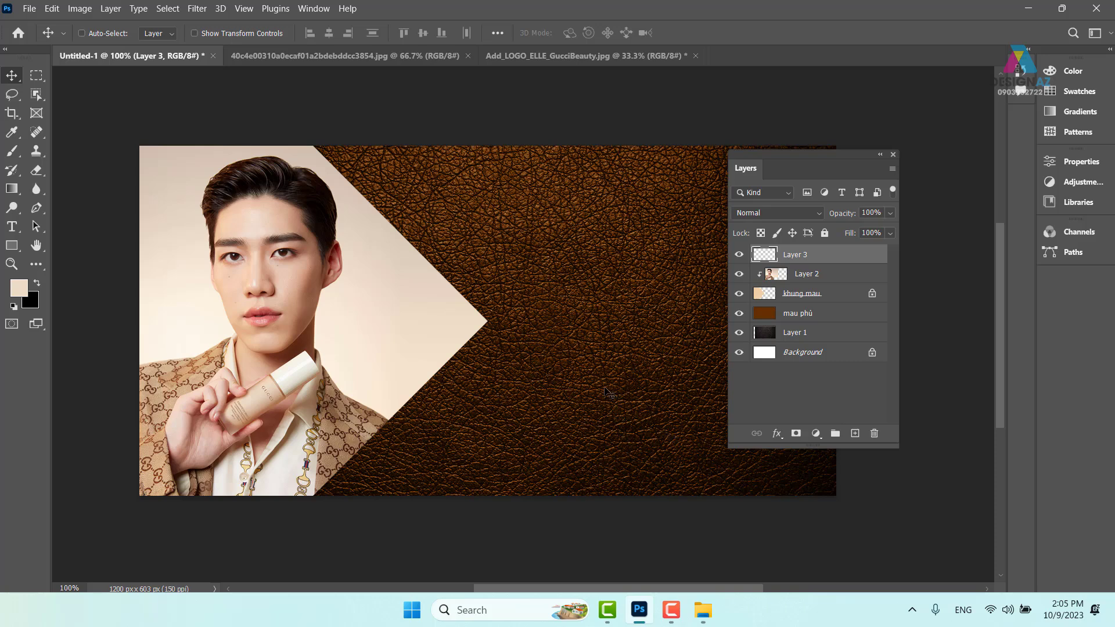
Fill a 603×603 px square on Layer 3 with the beige foreground colour
left_click(36, 75)
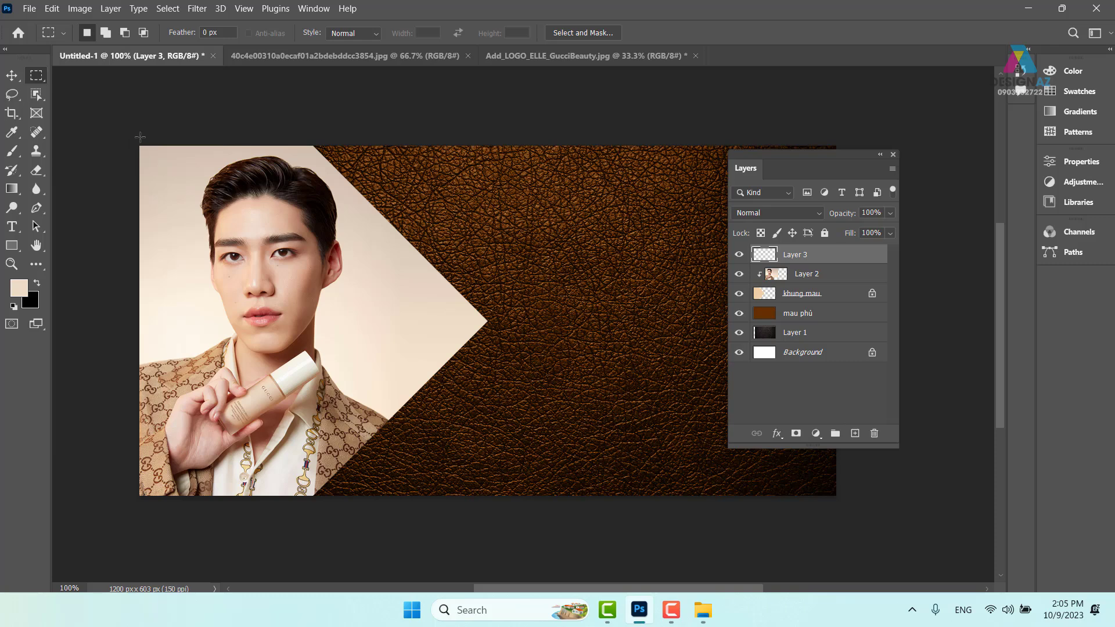
left_click_drag(139, 146, 543, 512)
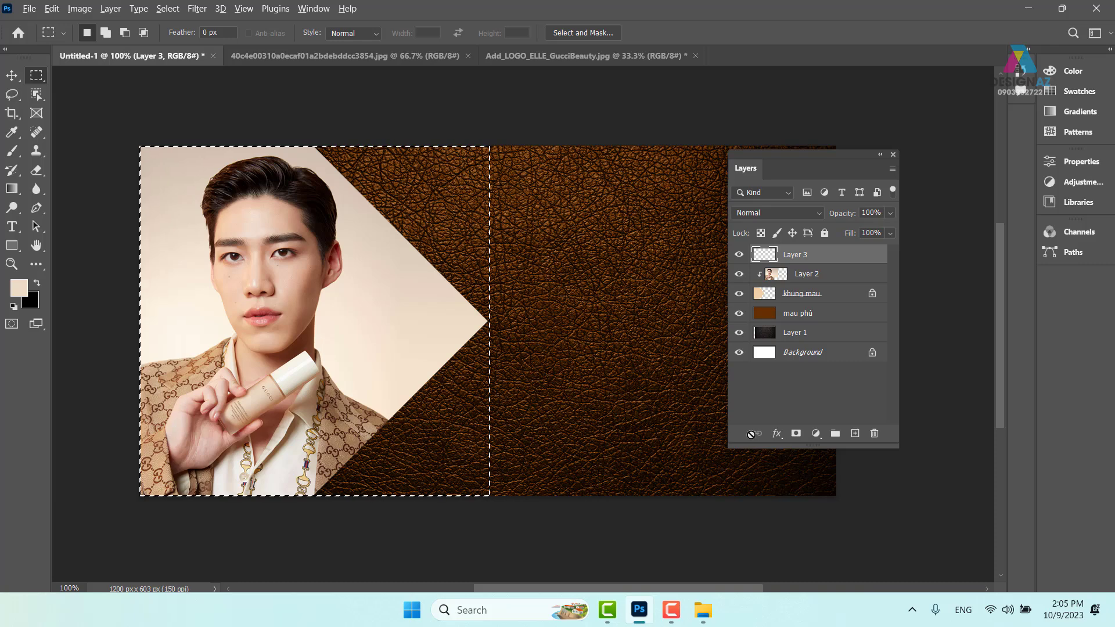
key("alt+Delete")
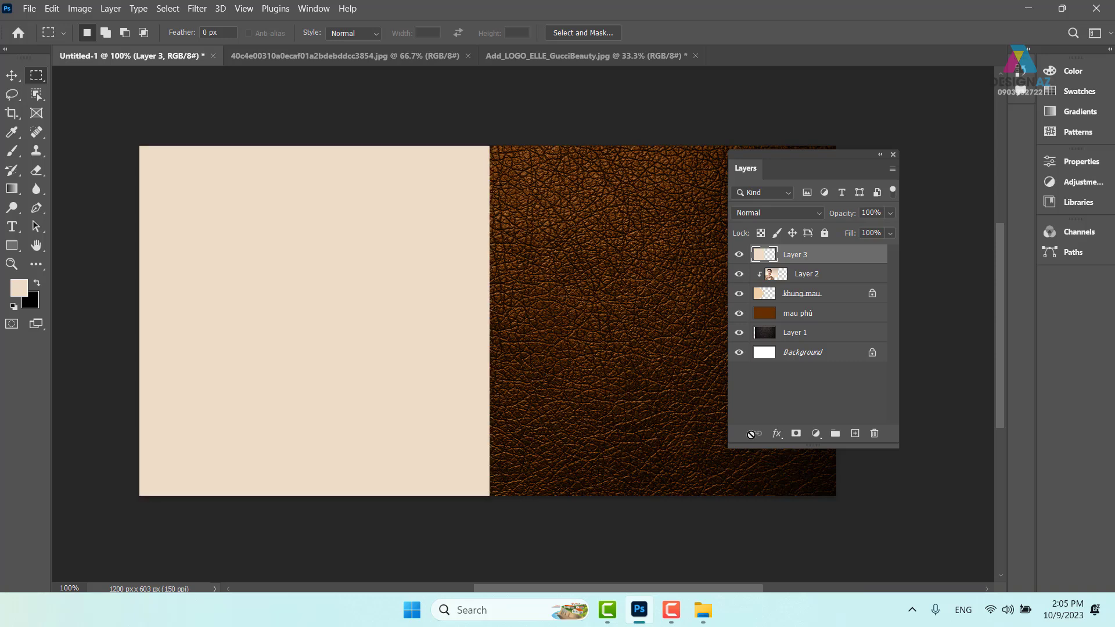
left_click(11, 76)
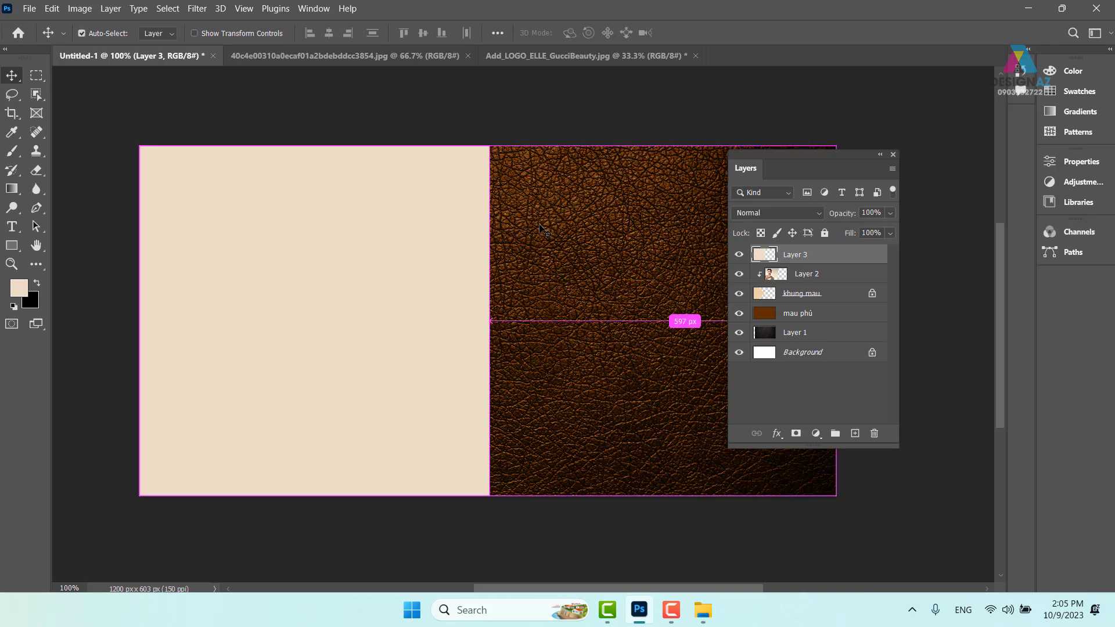
key("ctrl+t")
Rotate the beige square 45° into a diamond, scale it to 33.3%, and place it below the arrow tip
left_click_drag(505, 137, 542, 273)
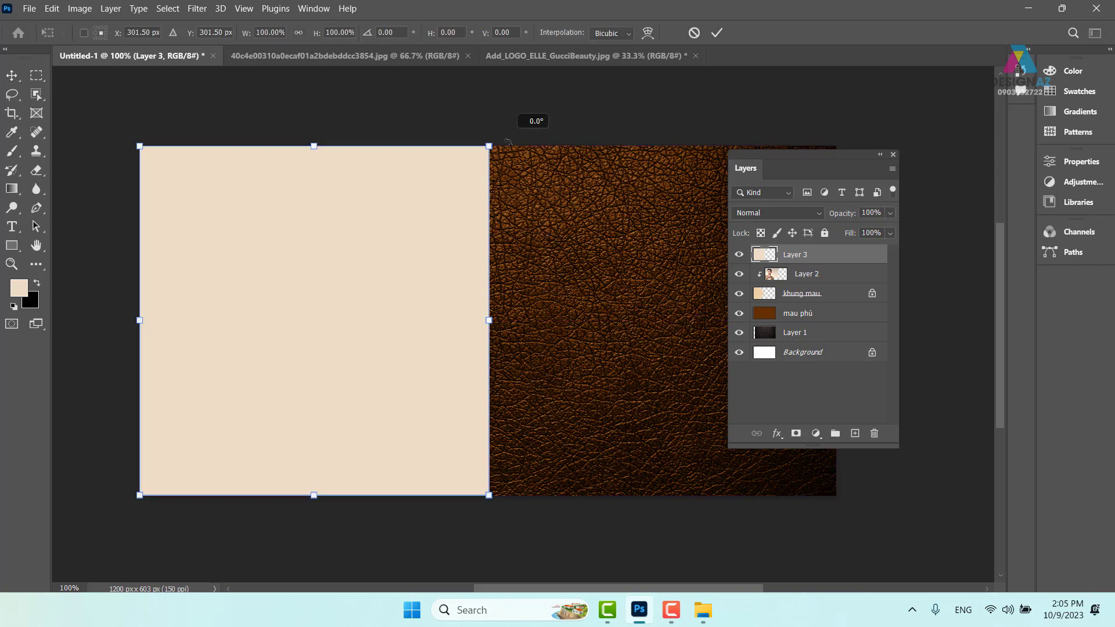
left_click_drag(535, 323, 535, 323)
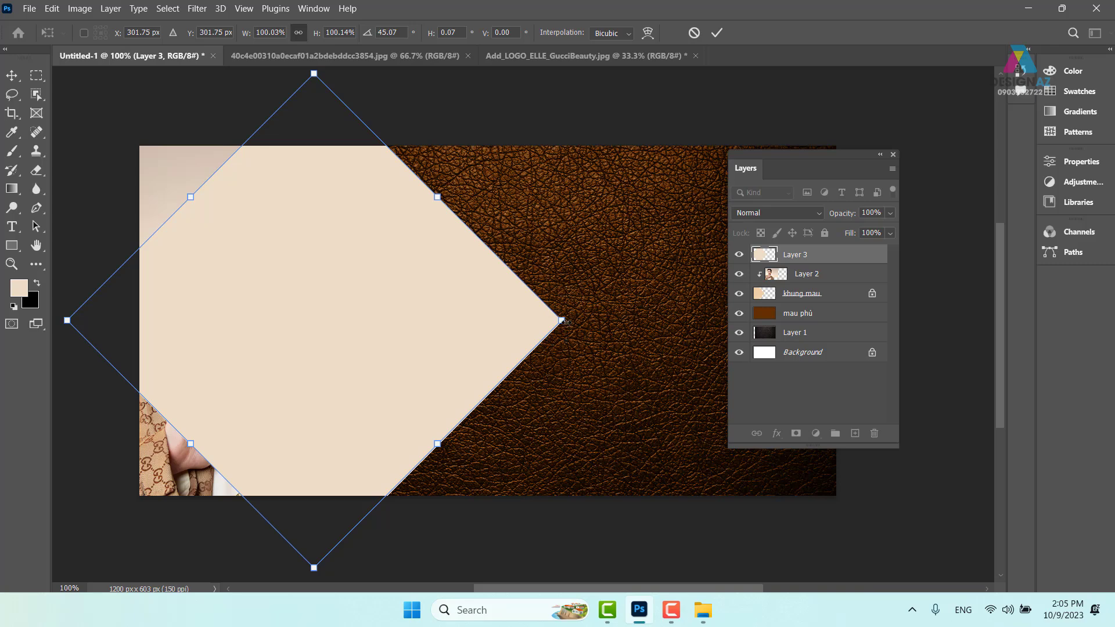
mouse_move(561, 320)
left_mouse_down()
mouse_move(198, 336)
mouse_move(409, 415)
left_mouse_up()
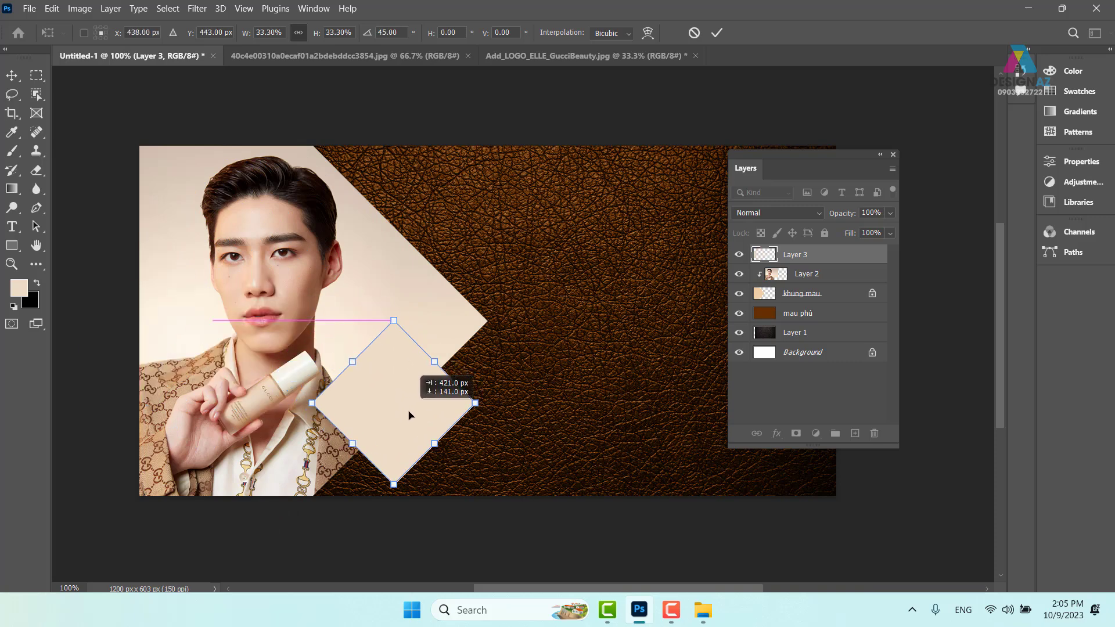
left_click_drag(409, 416, 421, 406)
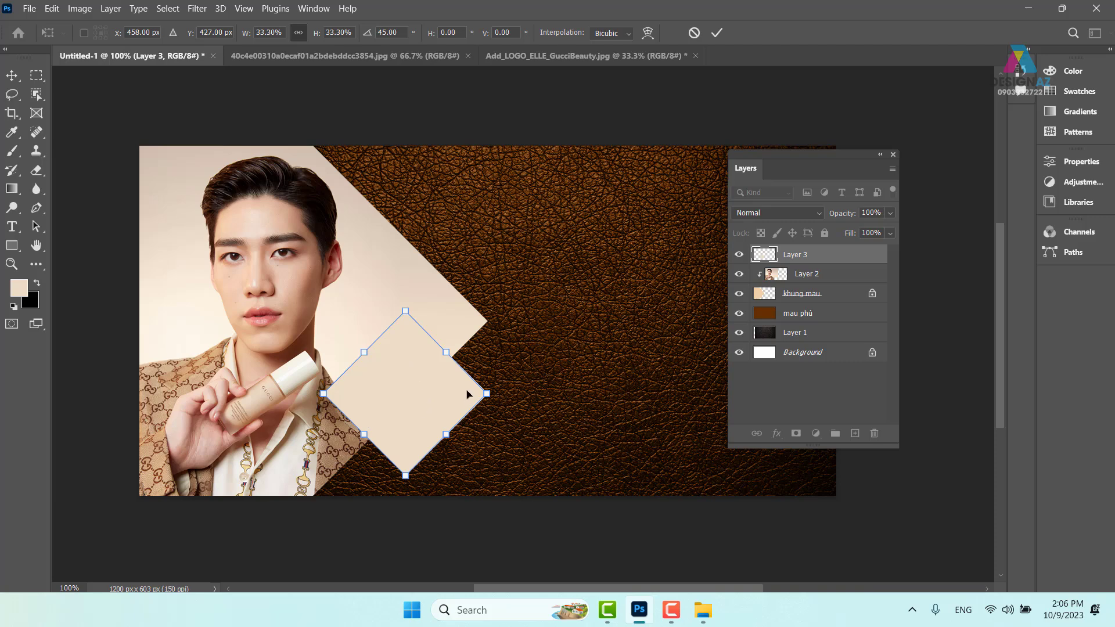
left_click_drag(487, 393, 398, 391)
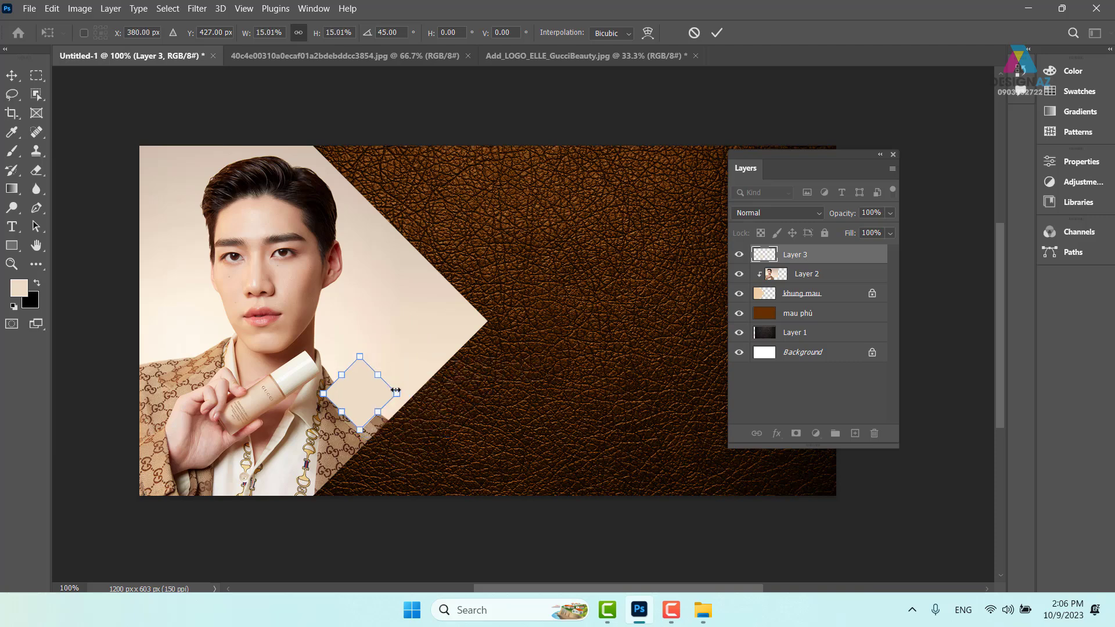
key("ctrl+z")
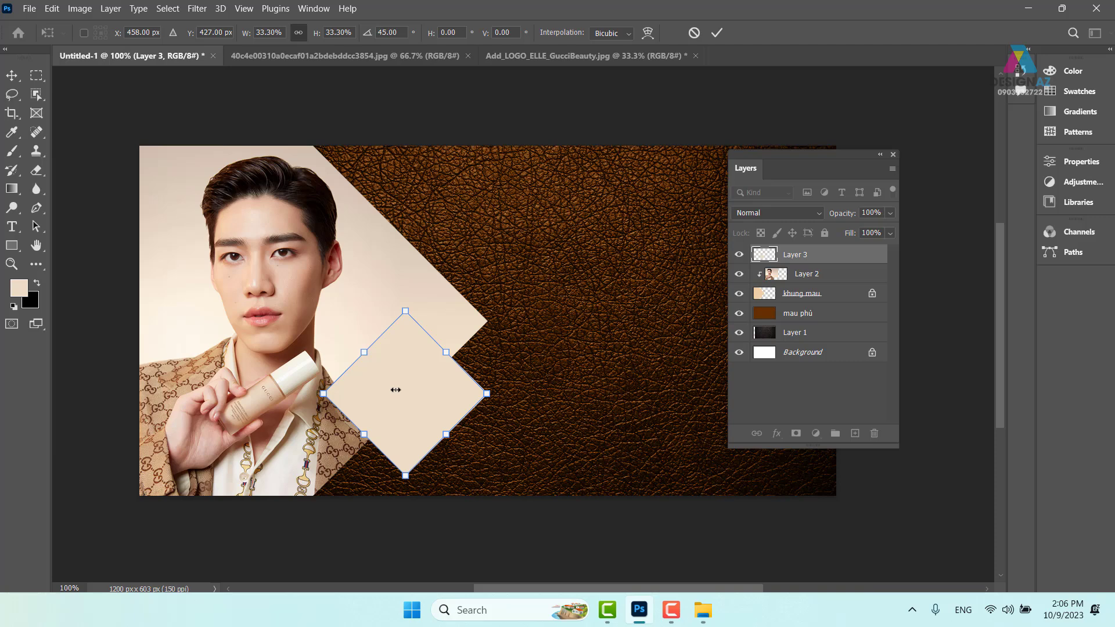
key("Return")
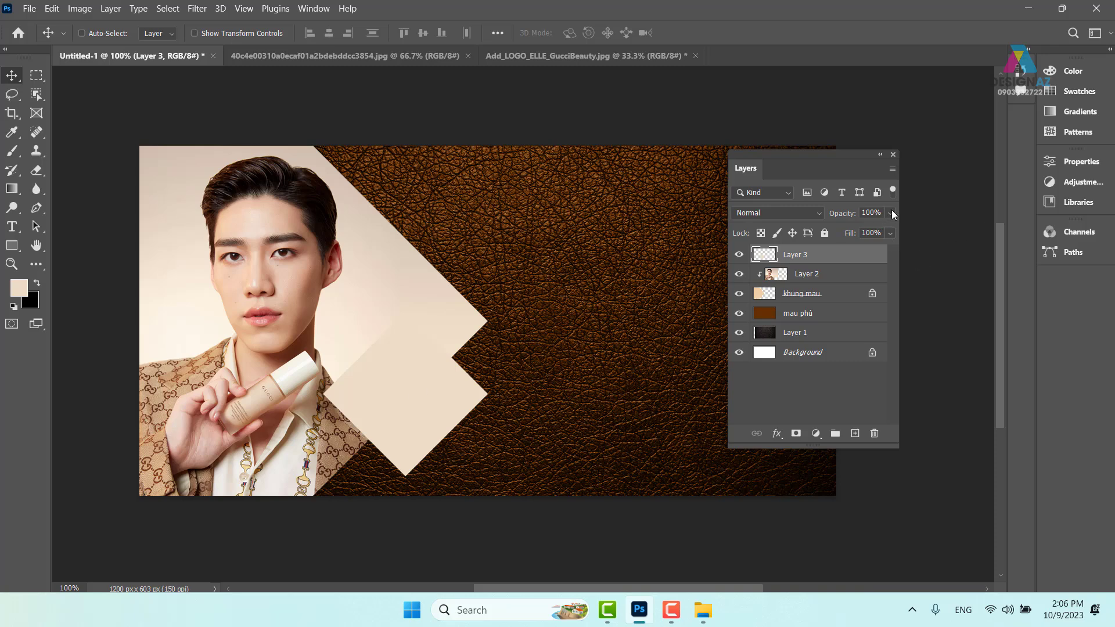
Try Layer 3 opacities from 10% up to 80%, settling on 50%
left_click(872, 213)
type("10")
key("Return")
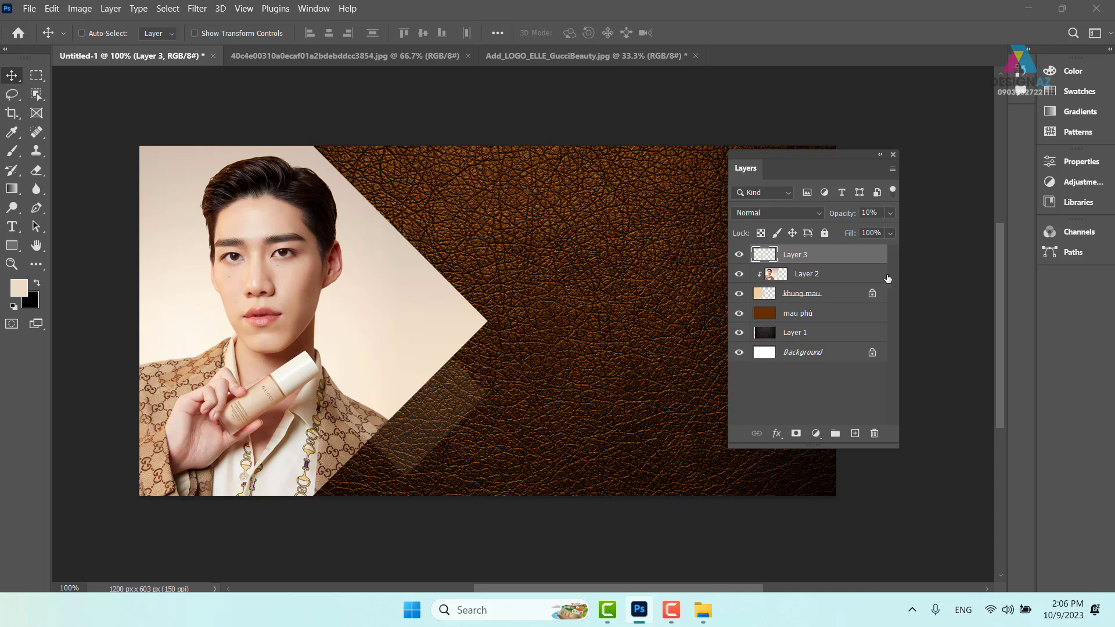
type("2")
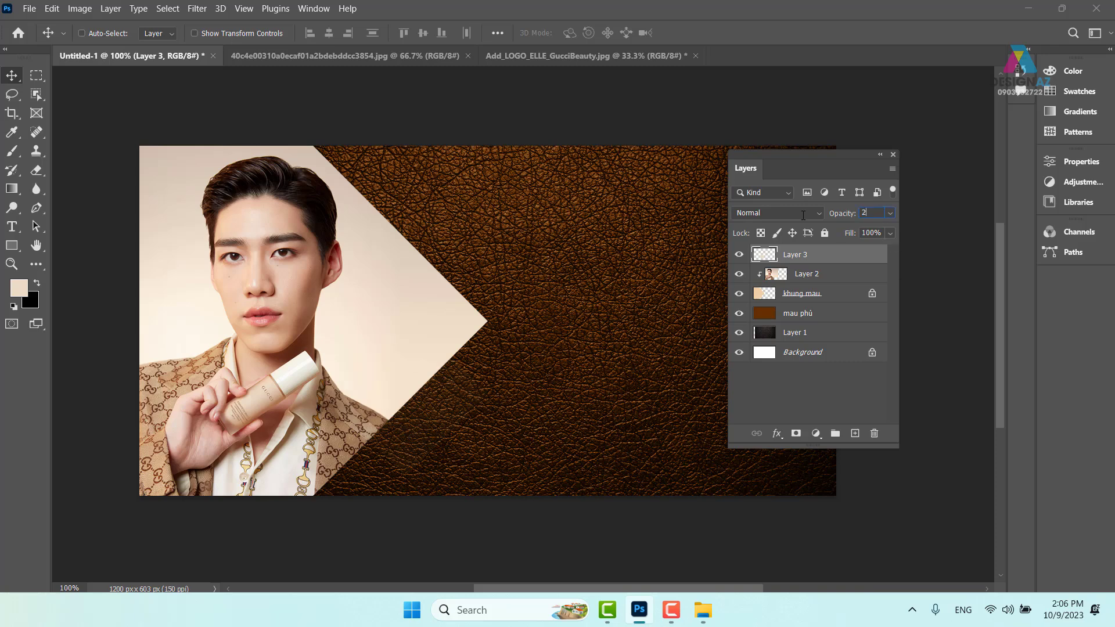
type("0")
key("Return")
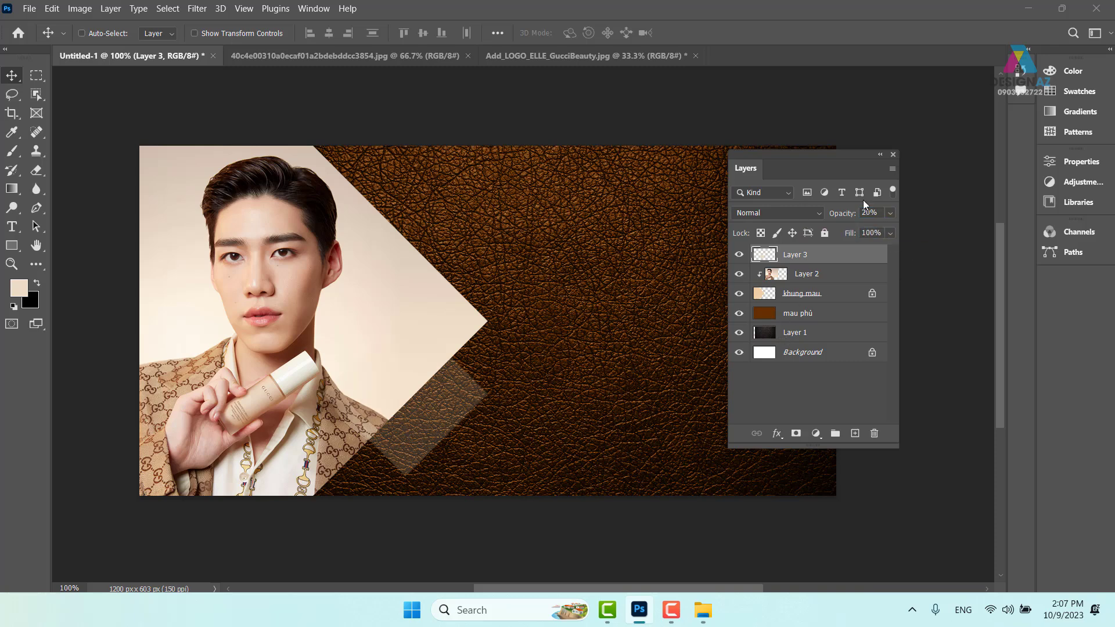
left_click(871, 213)
type("30")
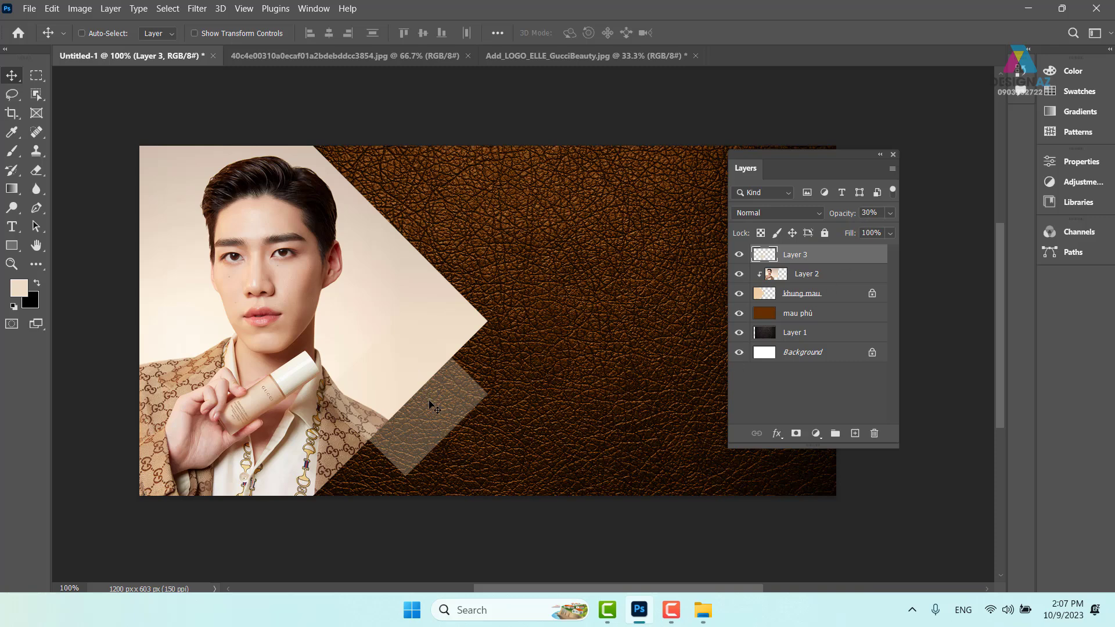
key("5")
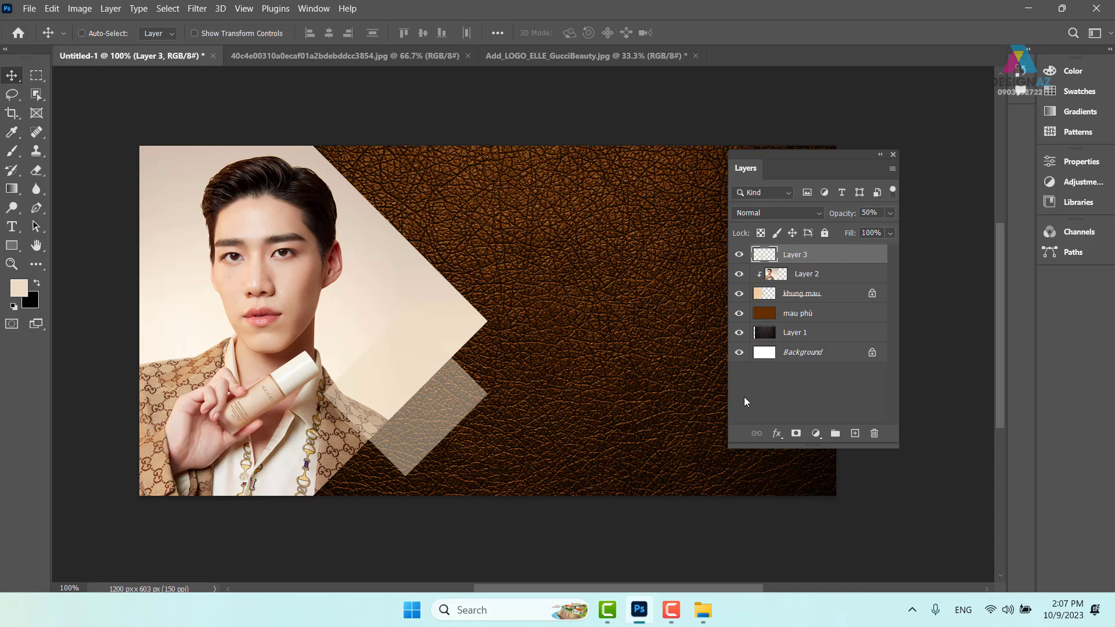
key("6")
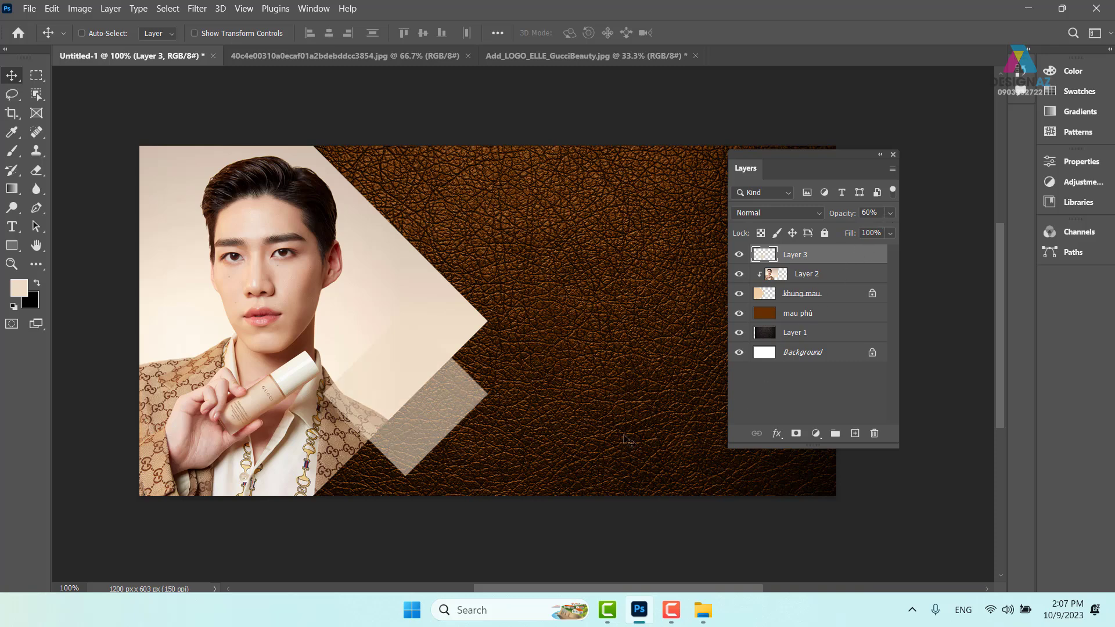
key("7")
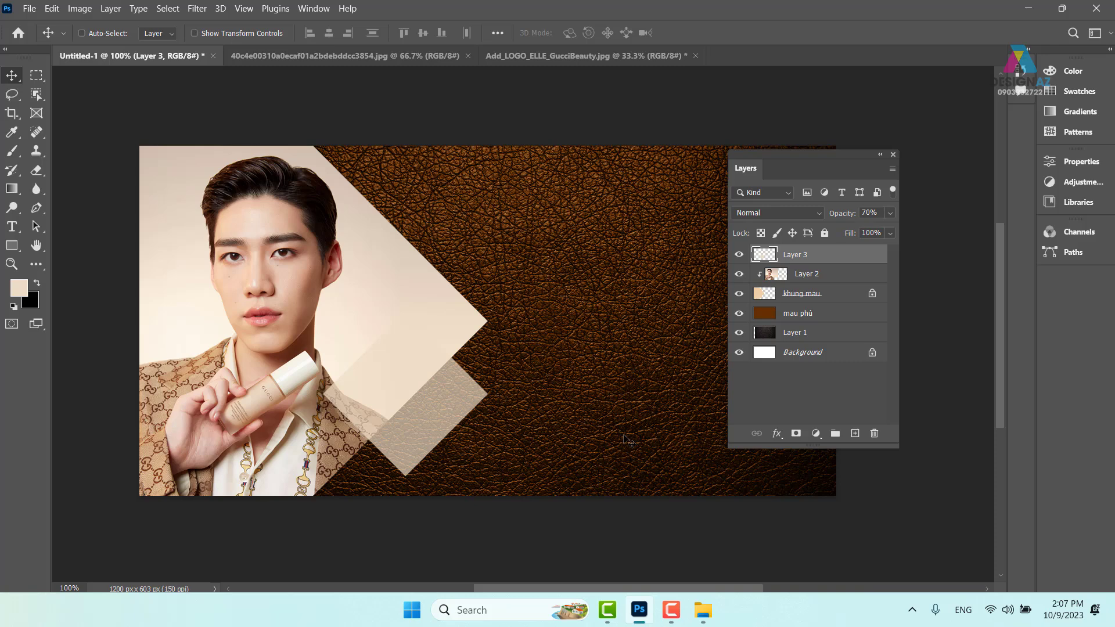
key("8")
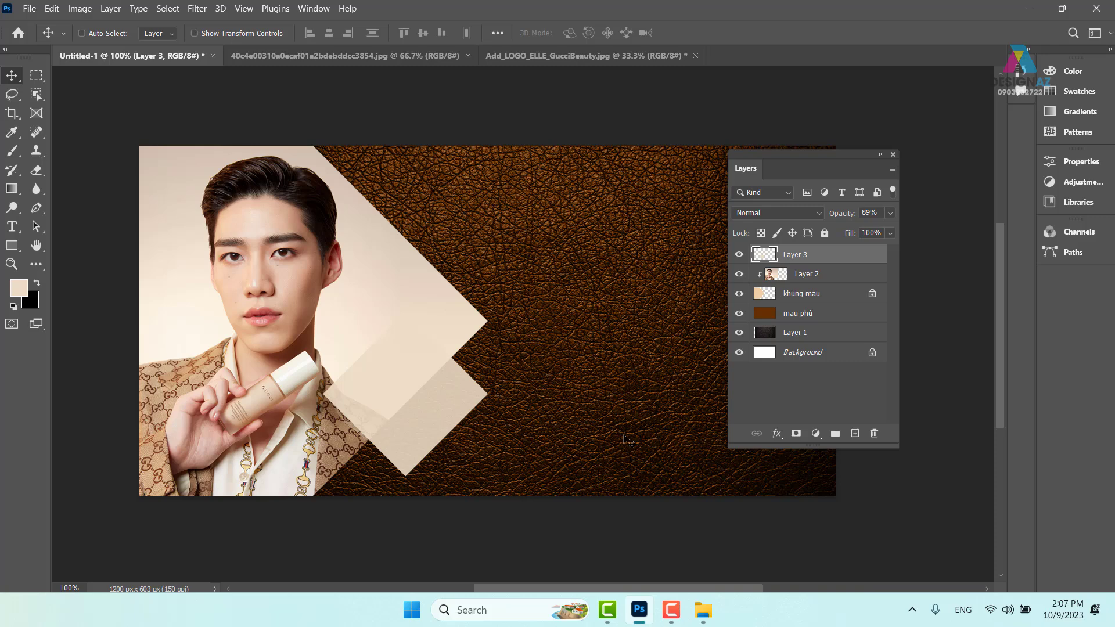
key("5")
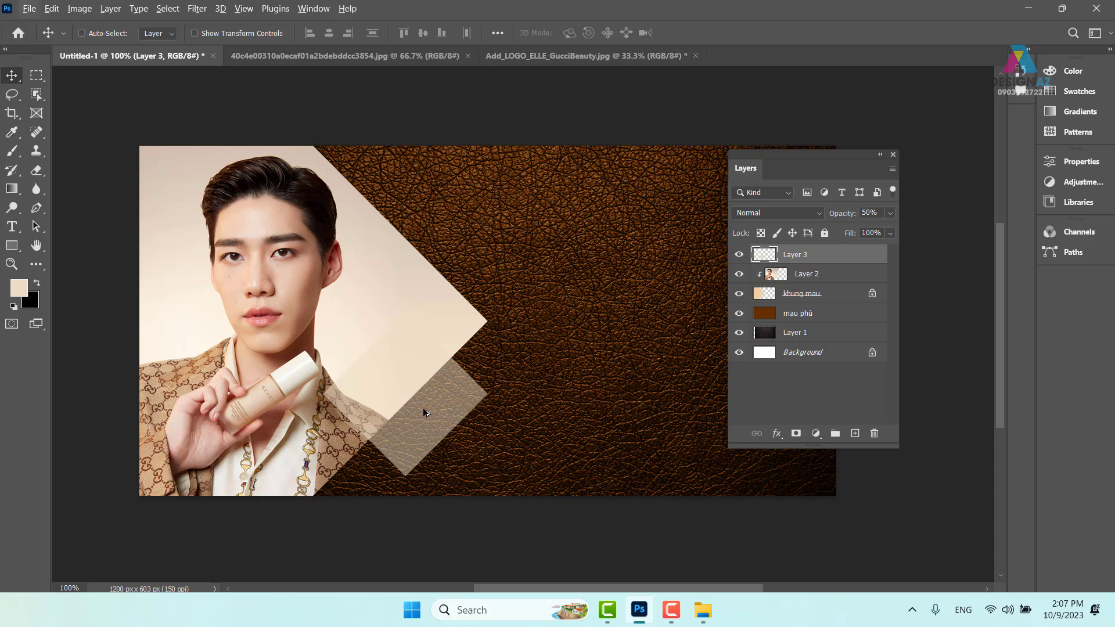
Duplicate the diamond at 100% opacity and place it over the lower-left diamond
left_click(583, 456, "alt")
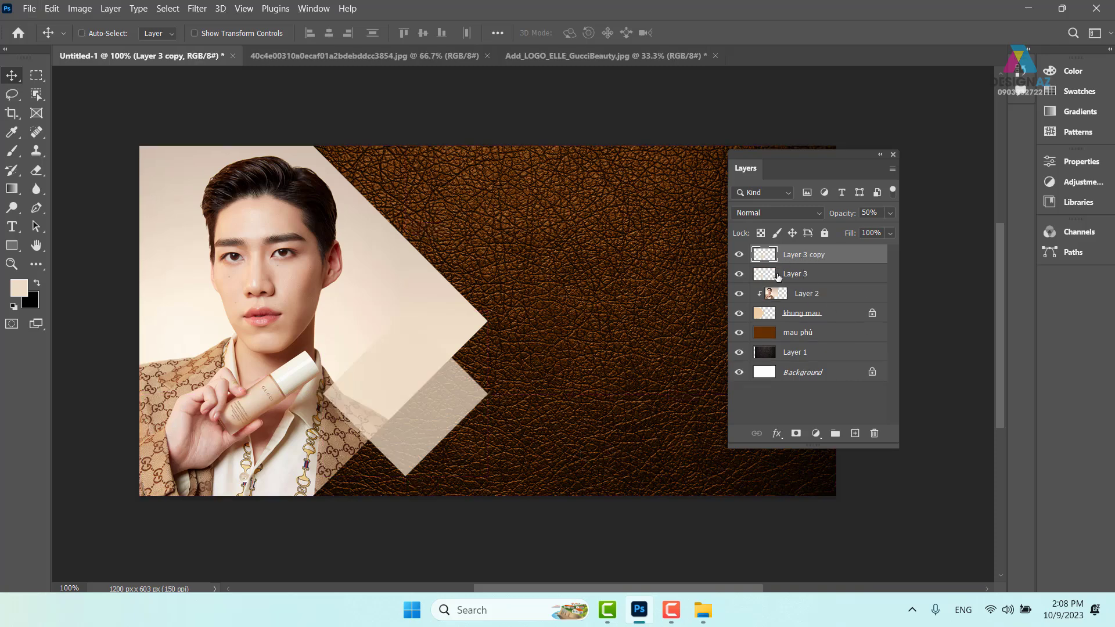
left_click_drag(437, 405, 655, 373)
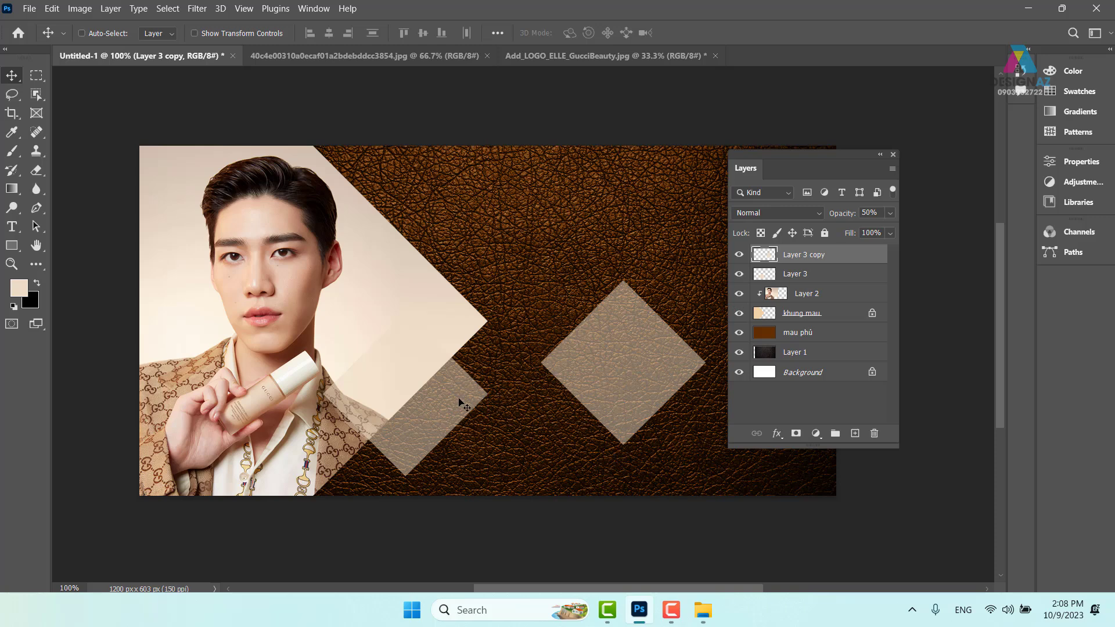
left_click(890, 213)
left_click_drag(860, 231, 893, 230)
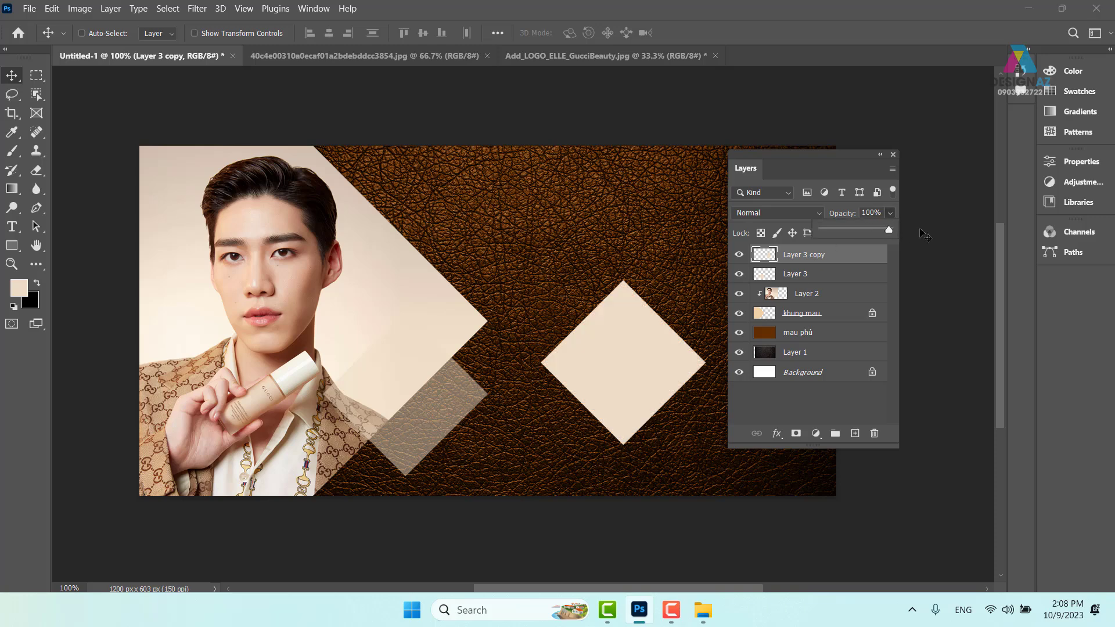
mouse_move(639, 377)
left_mouse_down()
mouse_move(417, 387)
mouse_move(427, 398)
left_mouse_up()
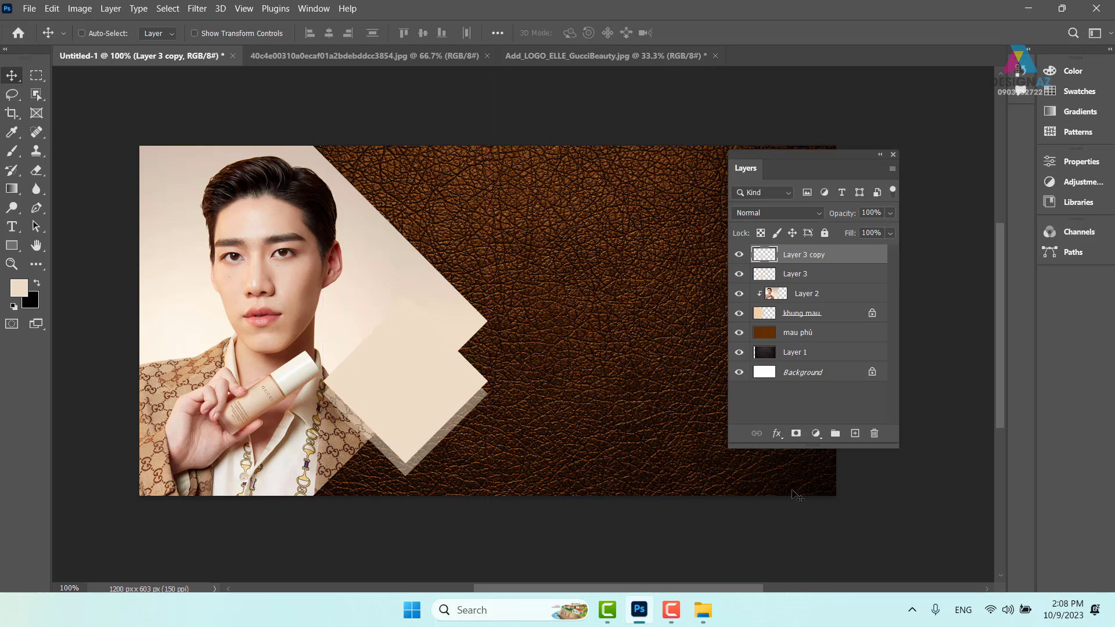
key("Up")
Reposition the translucent Layer 3 diamond beneath the opaque copy
left_click(838, 279)
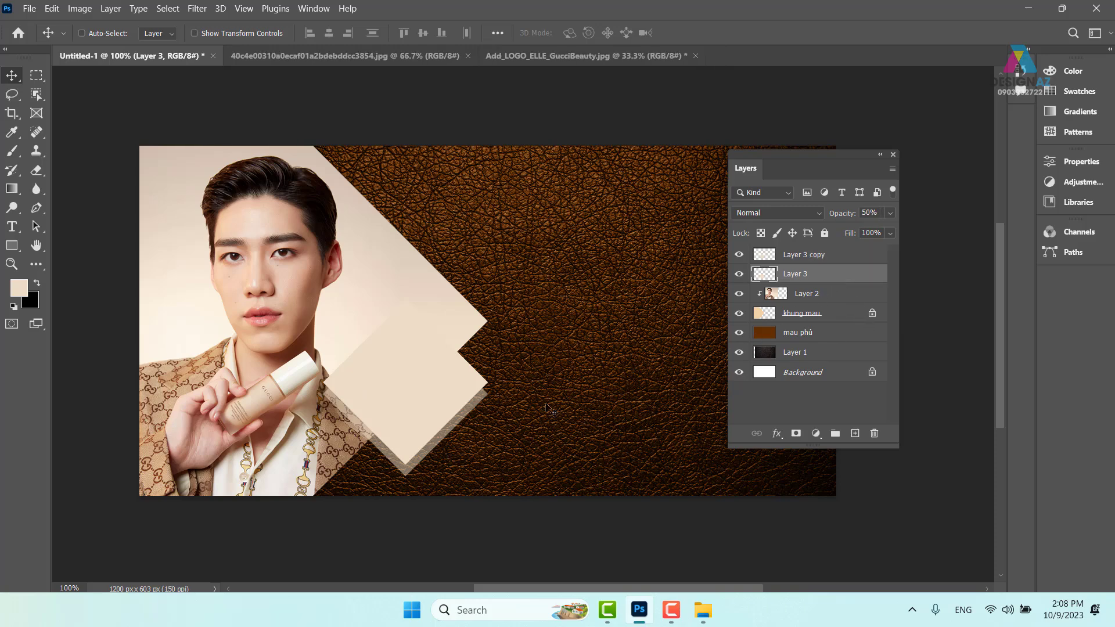
right_click(471, 409)
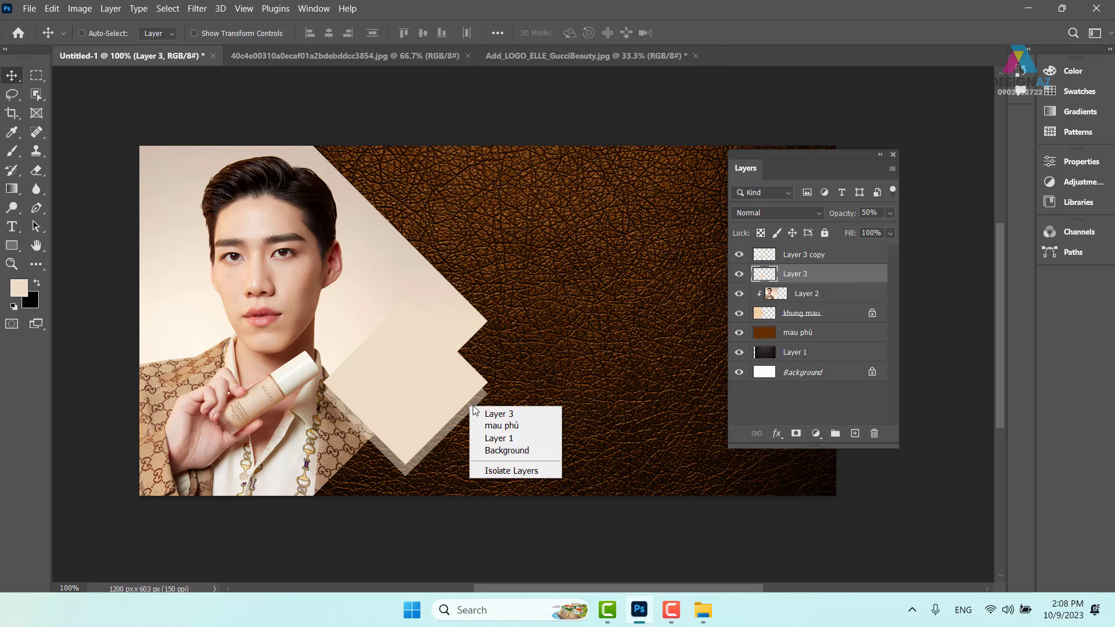
left_click(485, 412)
mouse_move(466, 411)
left_mouse_down()
mouse_move(500, 422)
mouse_move(465, 412)
mouse_move(472, 367)
left_mouse_up()
right_click(466, 372)
left_click(487, 387)
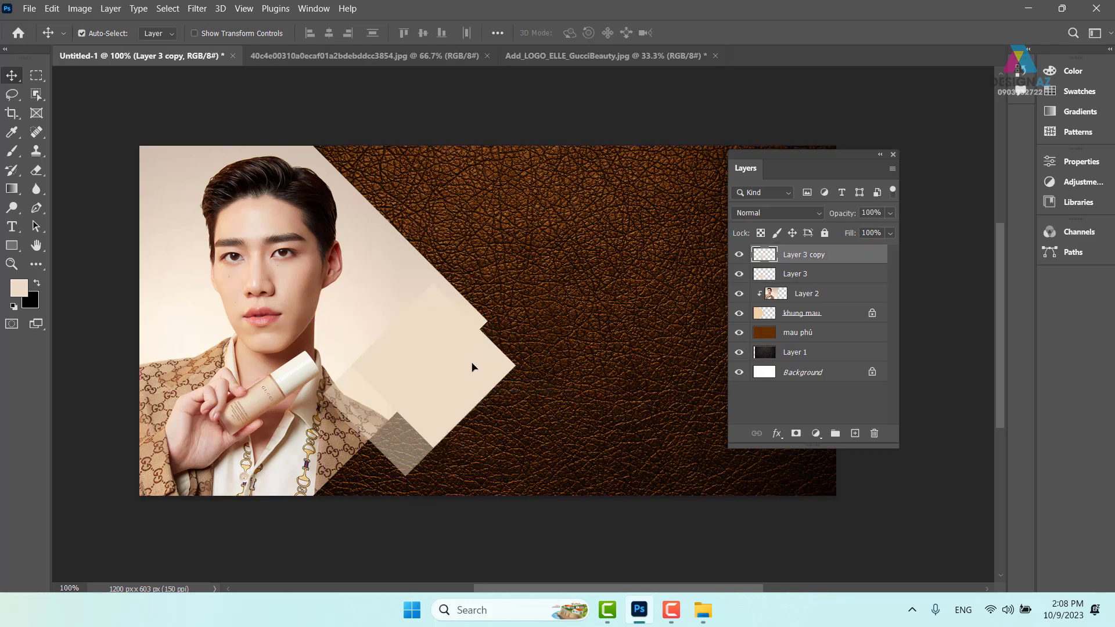
key("ctrl+z")
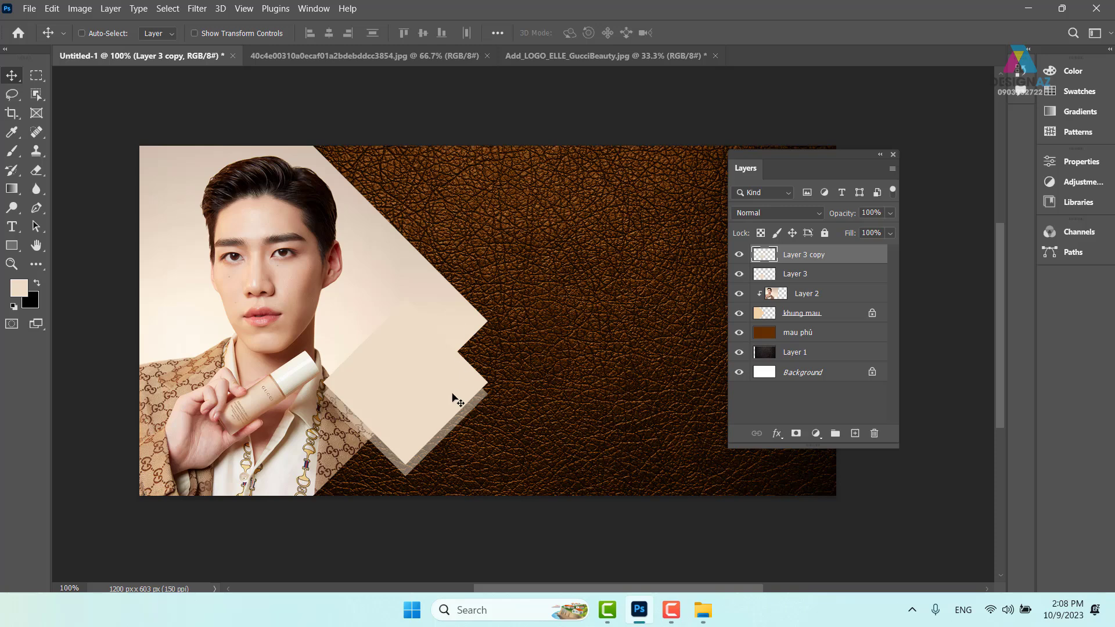
Set Layer 3 copy to 80% opacity and shift it slightly upward
right_click(469, 385)
left_click(478, 393)
key("8")
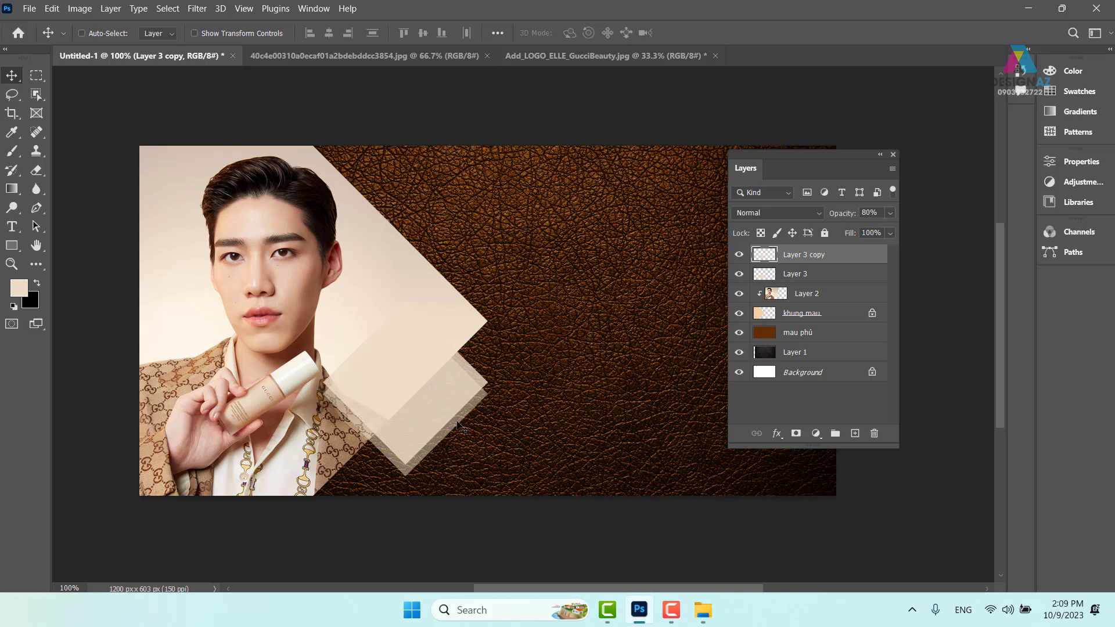
right_click(484, 407)
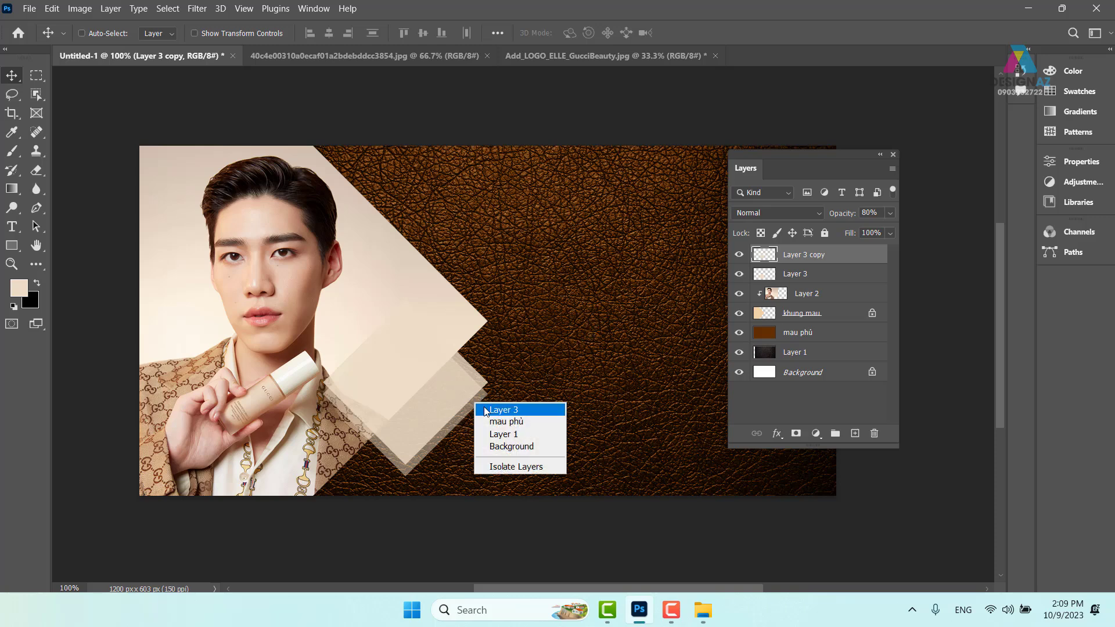
left_click(503, 410)
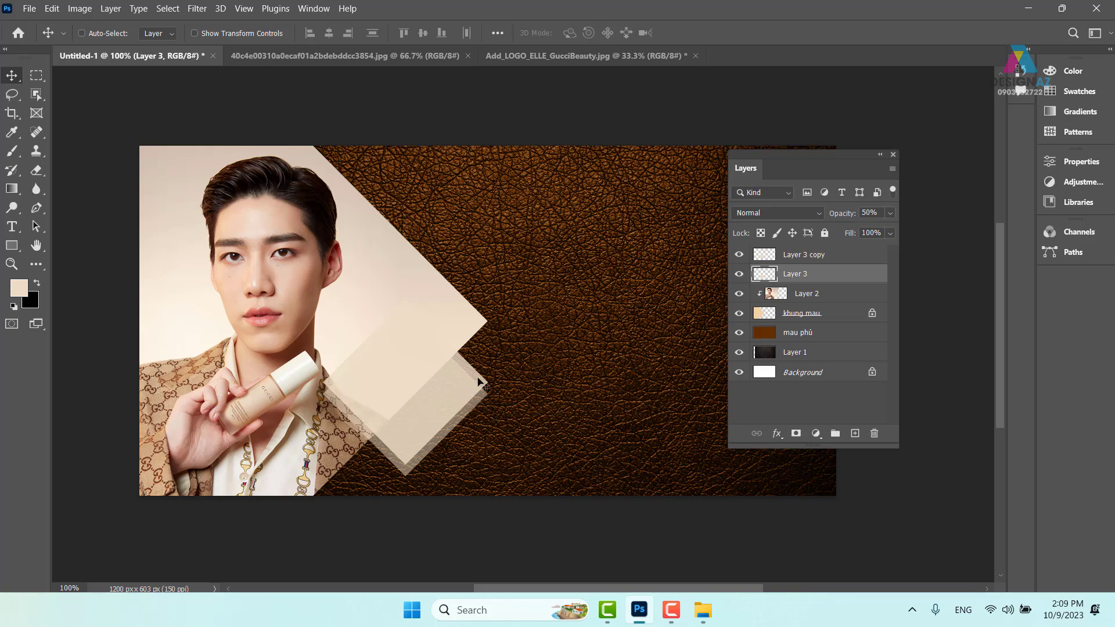
right_click(480, 379)
left_click(491, 388)
left_click_drag(456, 391, 454, 379)
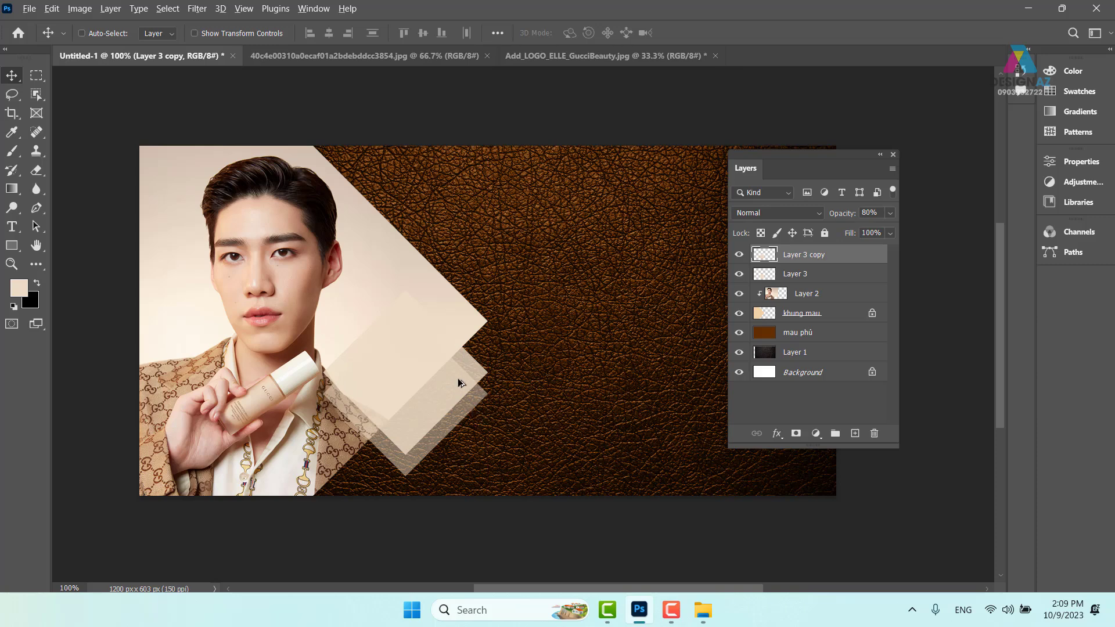
Create a third diamond copy and position it over the photo's corner diamonds
mouse_move(458, 381)
left_mouse_down()
mouse_move(491, 363)
mouse_move(627, 369)
left_mouse_up()
key("ctrl+j")
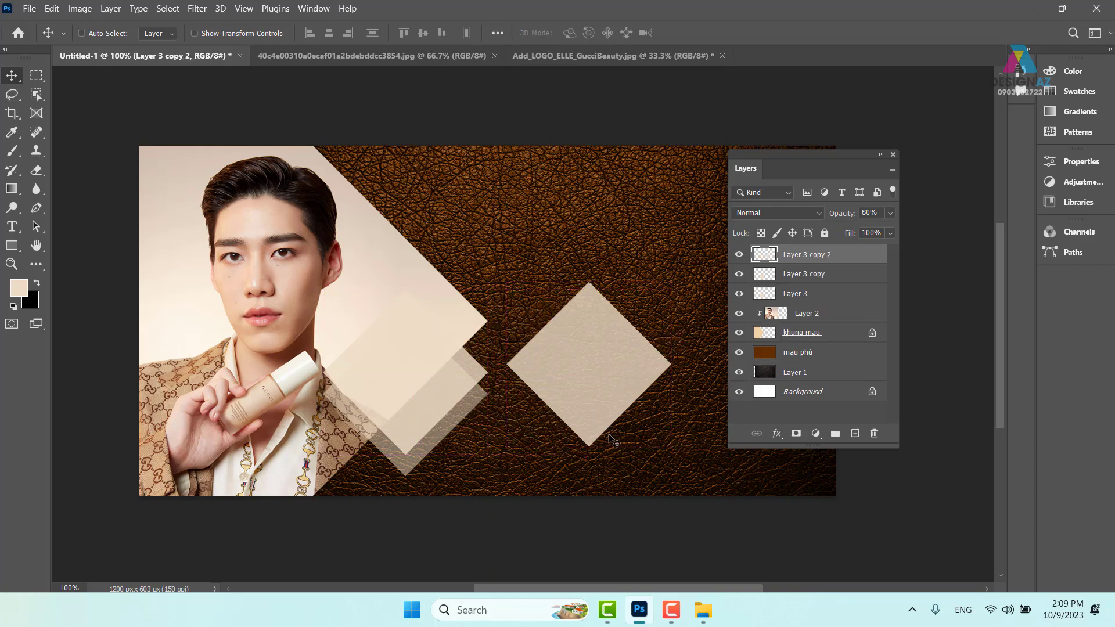
left_click(891, 213)
mouse_move(627, 375)
left_mouse_down()
mouse_move(597, 387)
mouse_move(441, 392)
left_mouse_up()
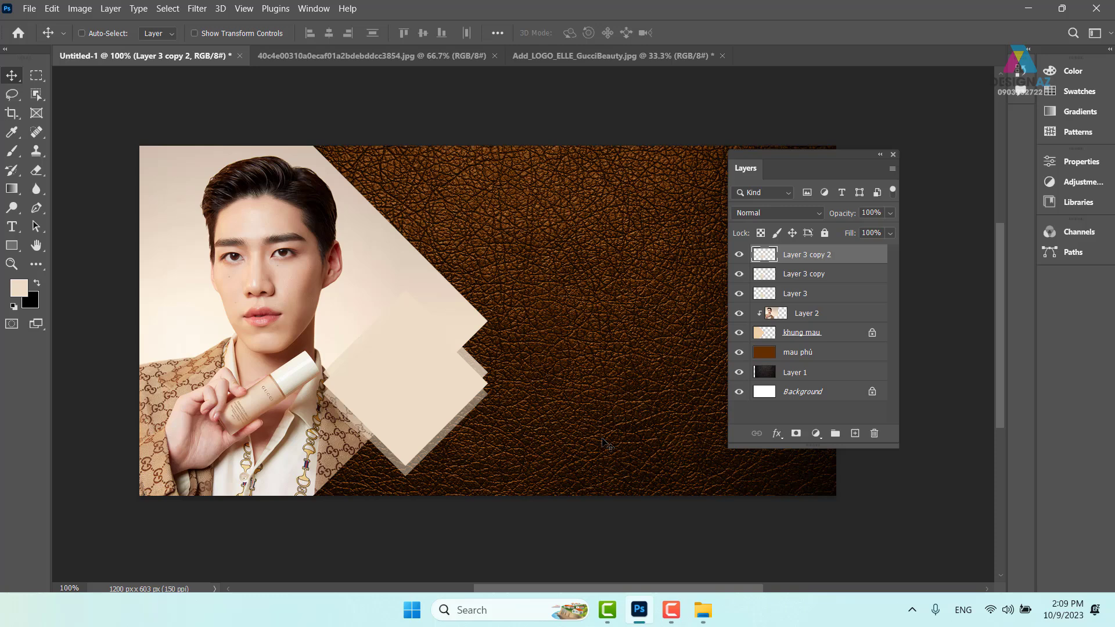
Open the GUM_ETDB foundation bottles image, select all of it, and return to Untitled-1
key("ctrl+o")
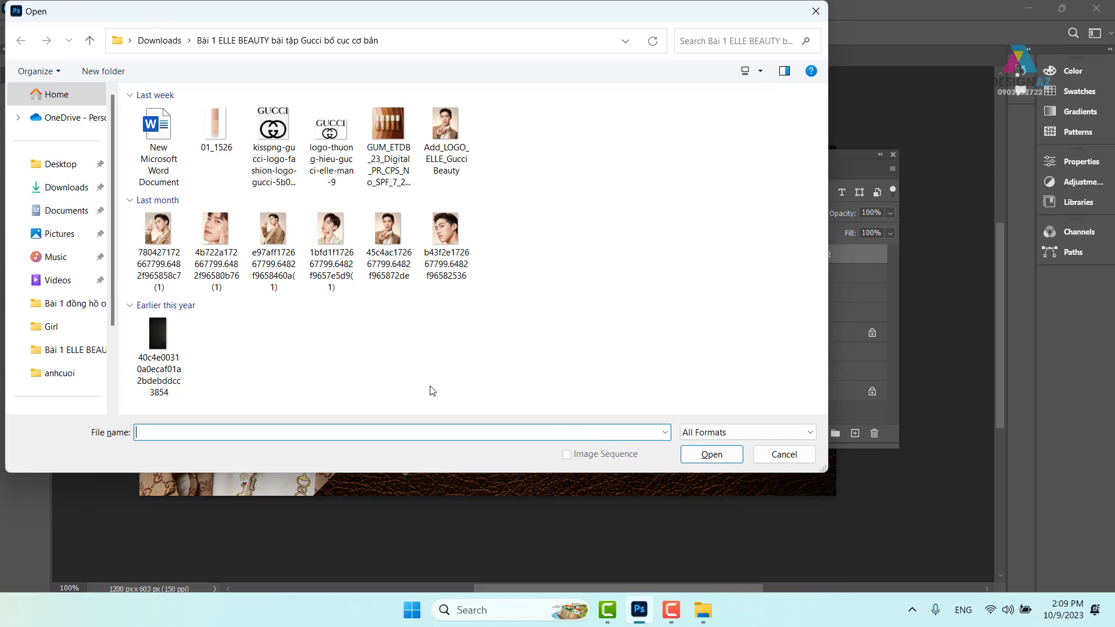
left_click(381, 170)
left_click(712, 454)
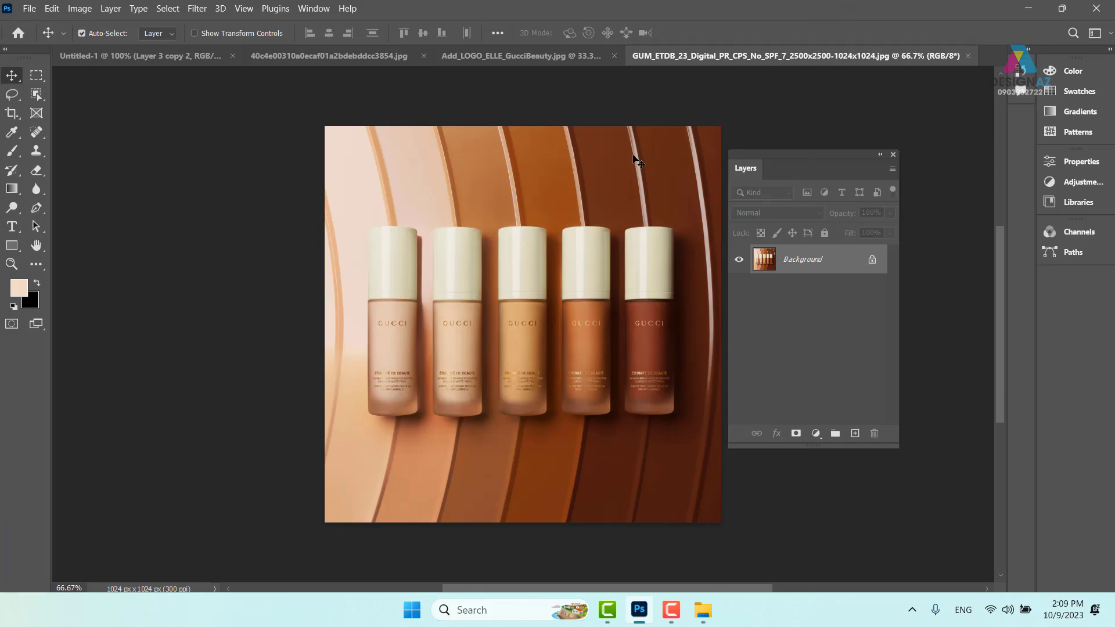
key("ctrl+a")
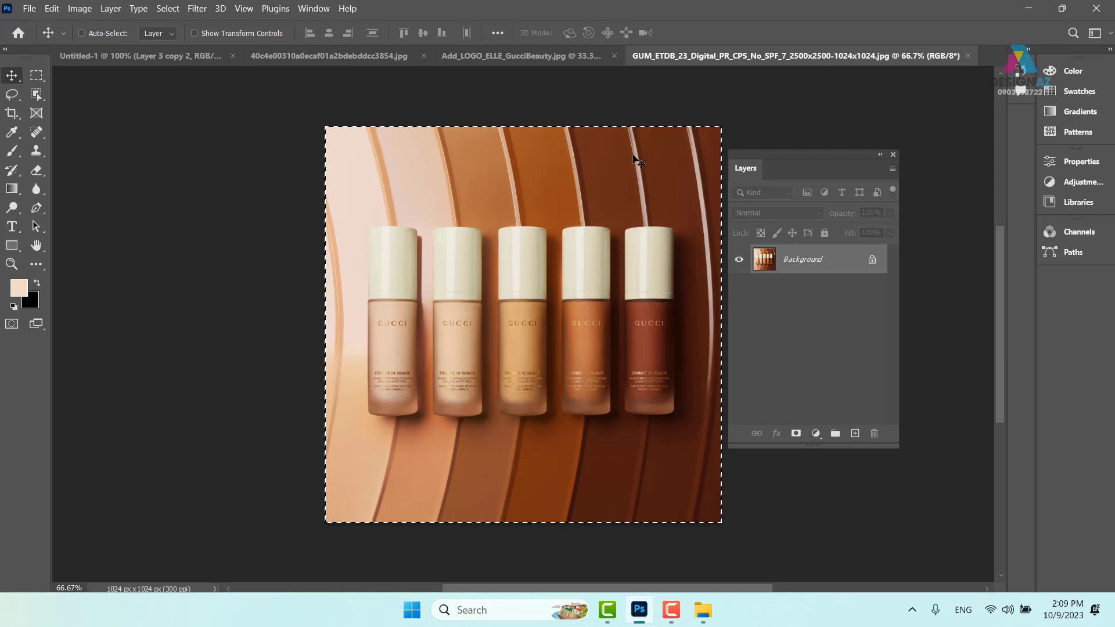
left_click_drag(351, 273, 430, 345)
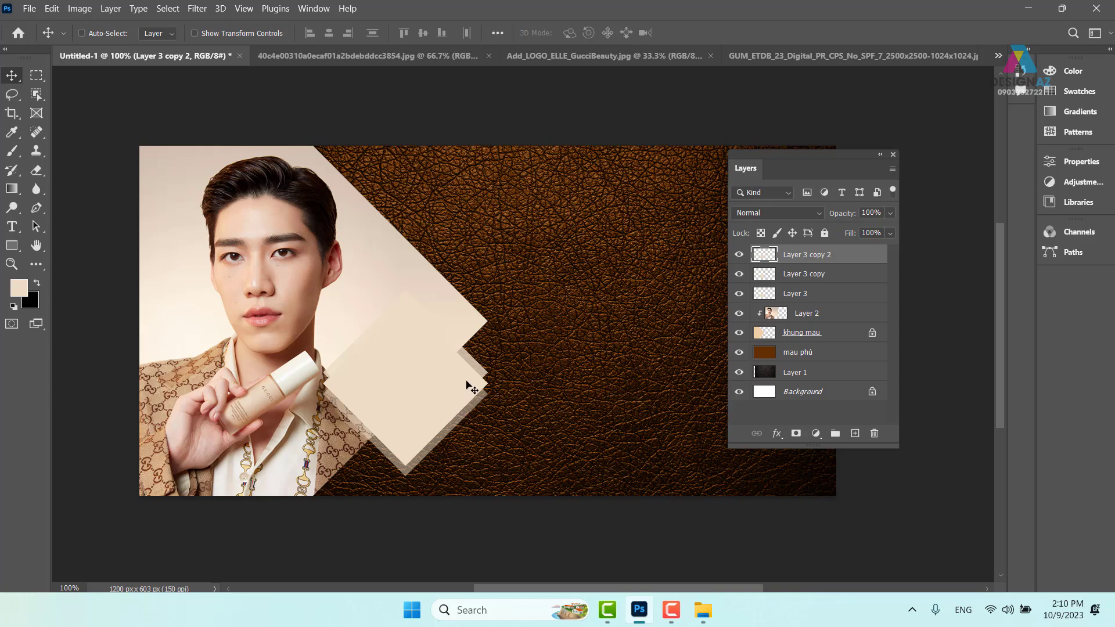
Rename the top diamond layer Layer 3 copy 2 to 'khung ảnh sp'
right_click(468, 384)
left_click(488, 389)
double_click(820, 256)
key("BackSpace")
type("hu")
type("ng an")
key("Return")
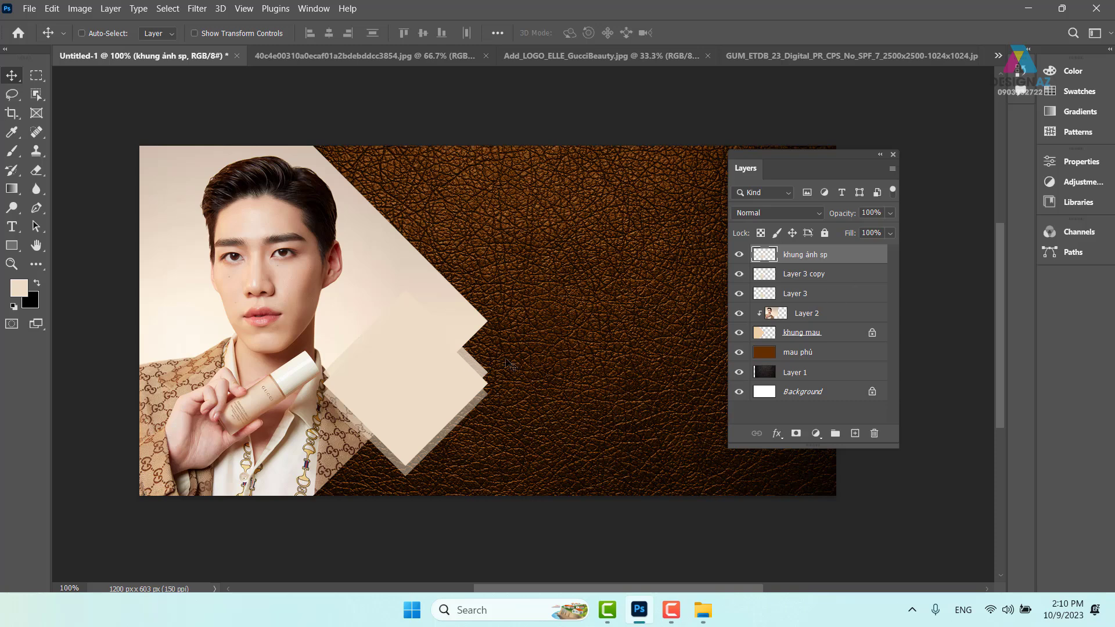
Paste the bottles photo, scale it to about 28.22%, and place it on the diamond
key("ctrl+v")
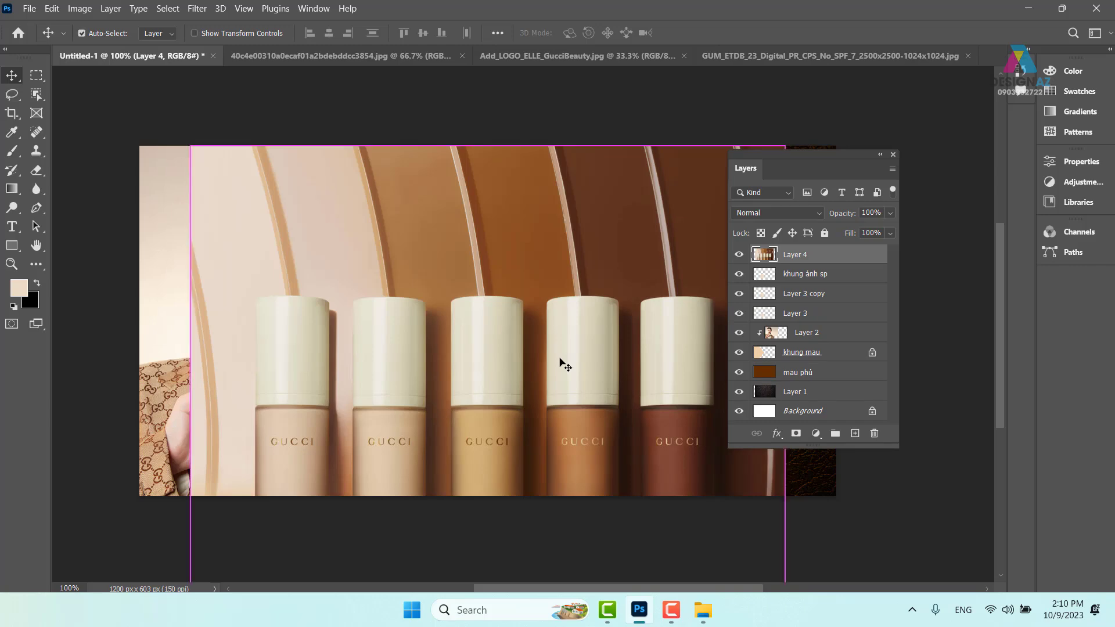
key("ctrl+t")
left_click_drag(192, 149, 468, 399)
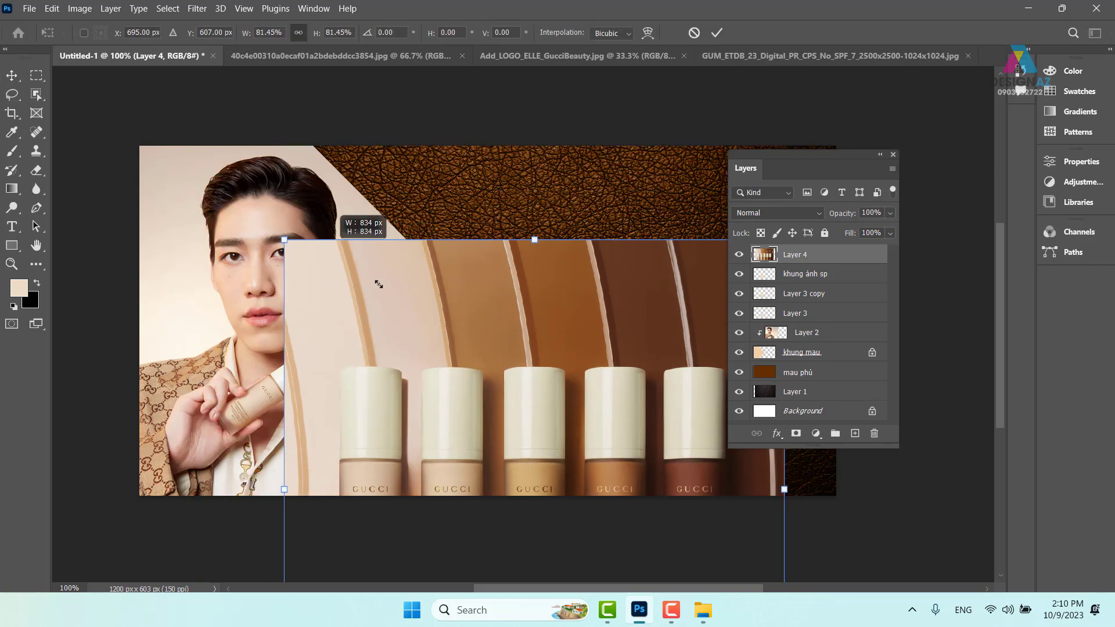
left_click_drag(565, 406, 397, 235)
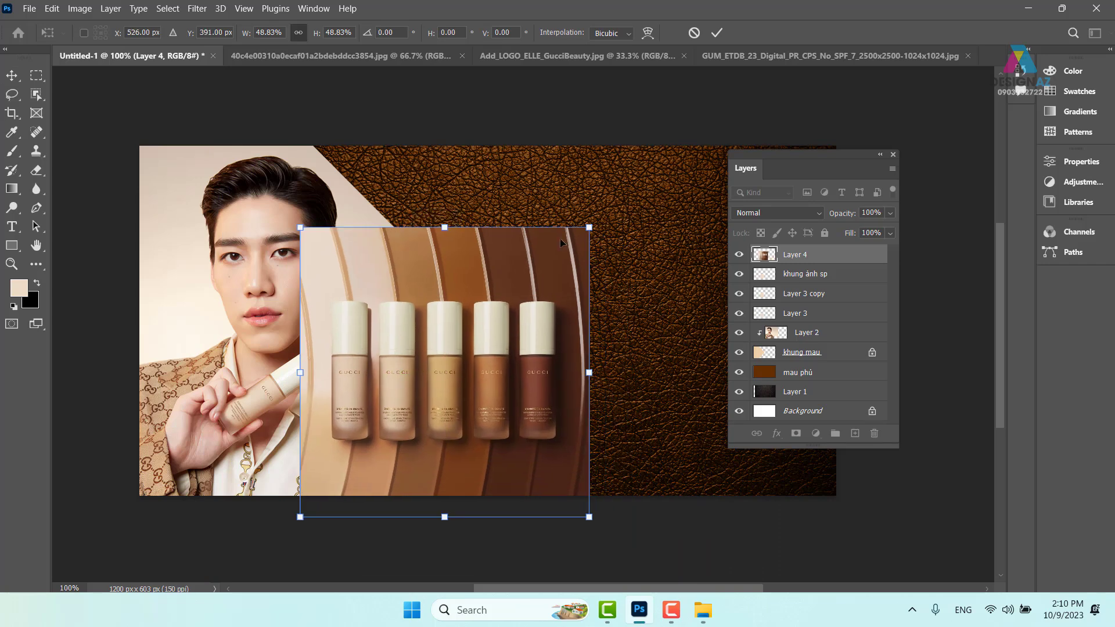
left_click_drag(590, 227, 347, 385)
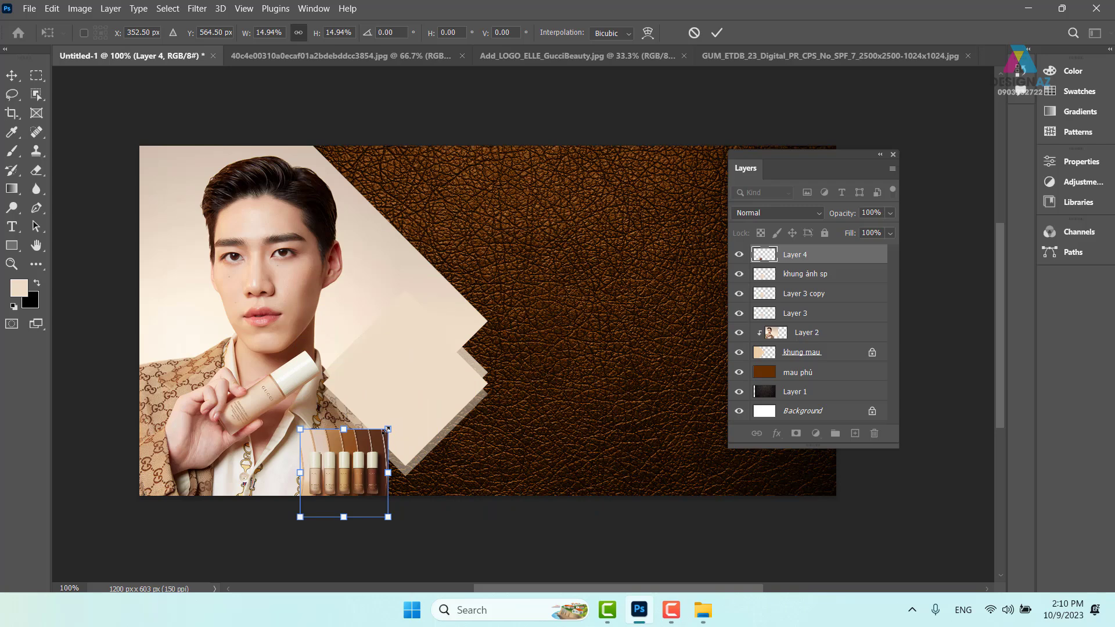
left_click_drag(388, 430, 499, 355)
left_click_drag(418, 417, 447, 368)
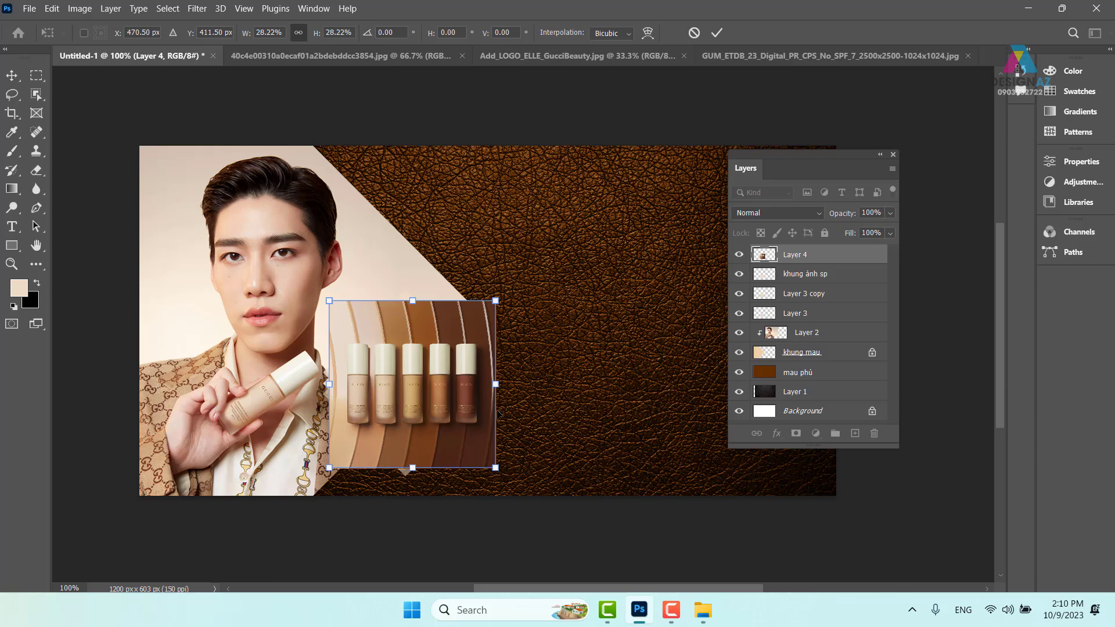
key("Return")
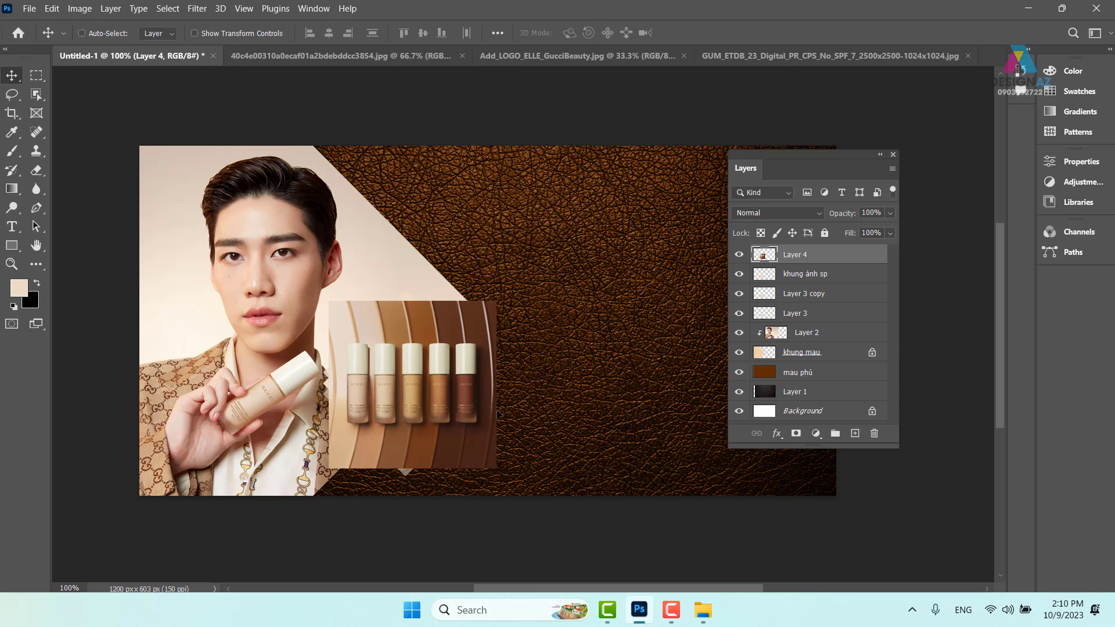
key("ctrl+alt")
Rename Layer 4 to 'anh sp' and clip it into the khung ảnh sp diamond with Ctrl+Alt+G
double_click(800, 257)
type("anh ")
type("sp")
key("Return")
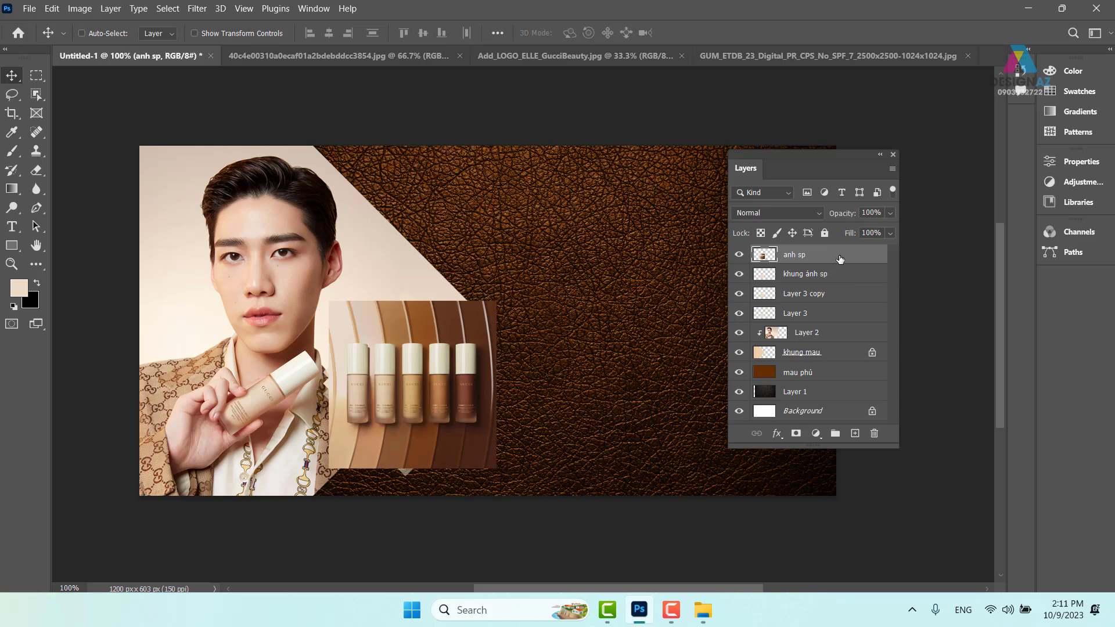
key("ctrl")
key("ctrl+alt+g")
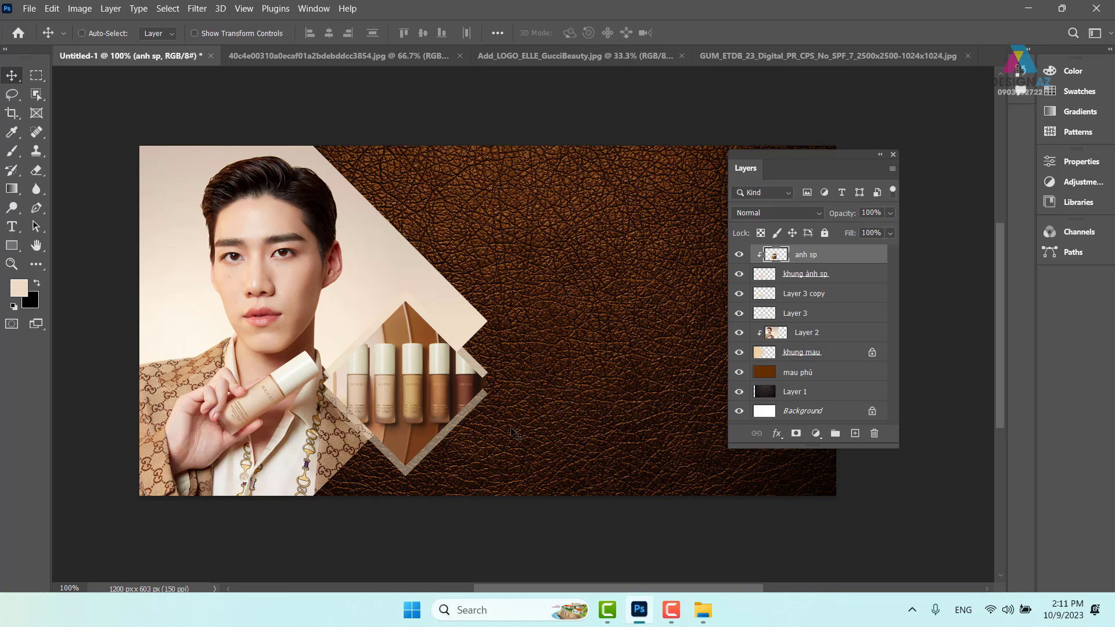
Select Layer 3 and set its opacity to 50%
right_click(480, 397)
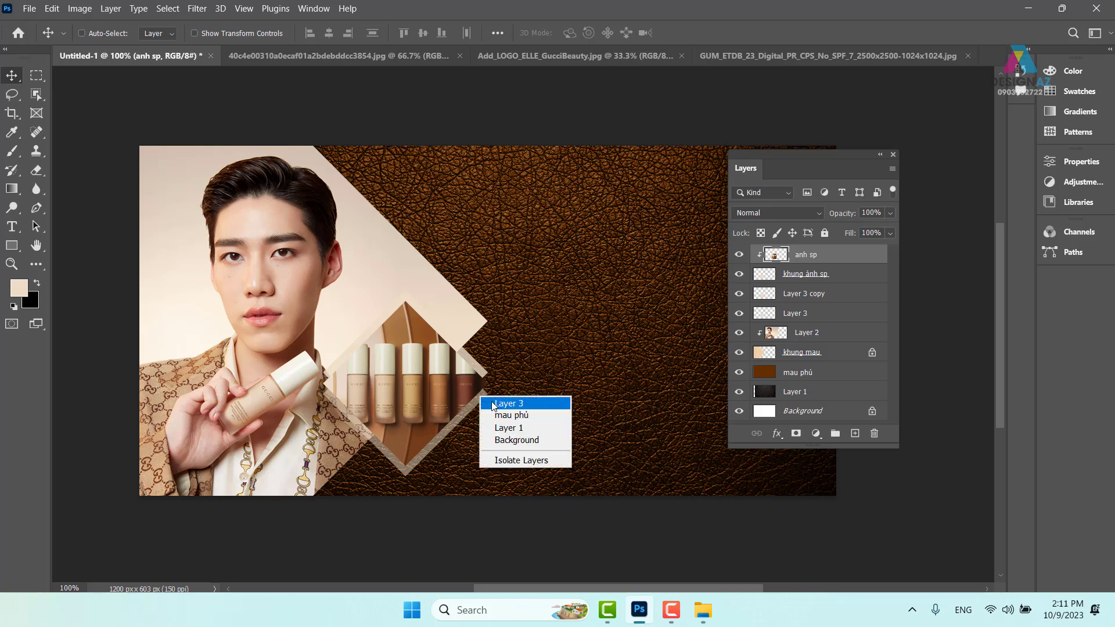
left_click(497, 404)
key("5")
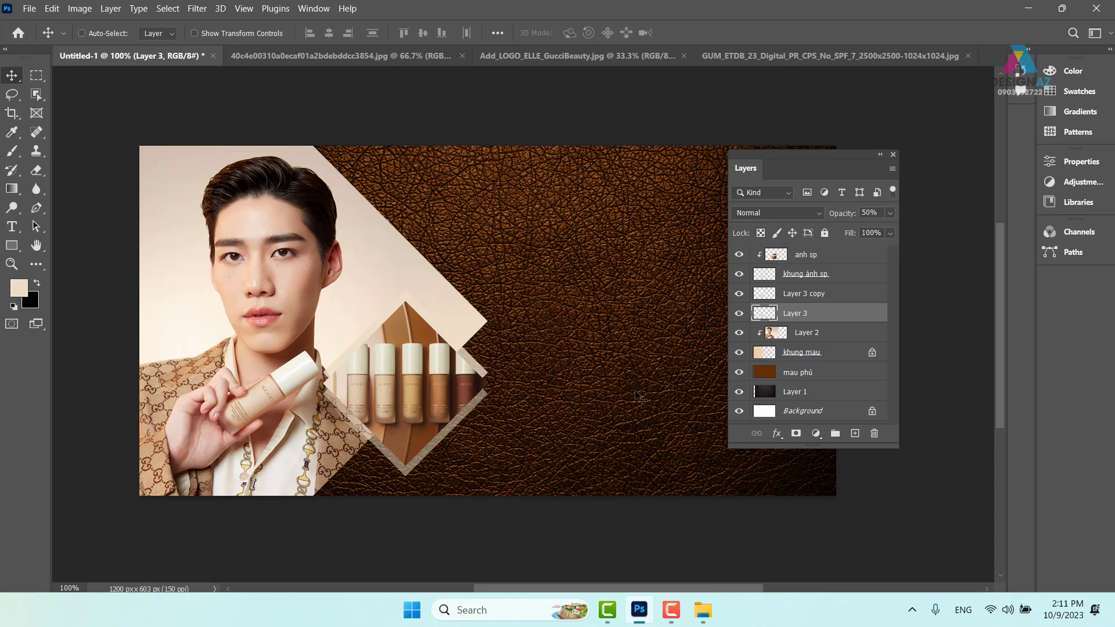
left_click_drag(455, 451, 561, 456)
key("ctrl+z")
Lock Layer 3's transparent pixels and fill its diamond with tan #bc874d
left_click(20, 289)
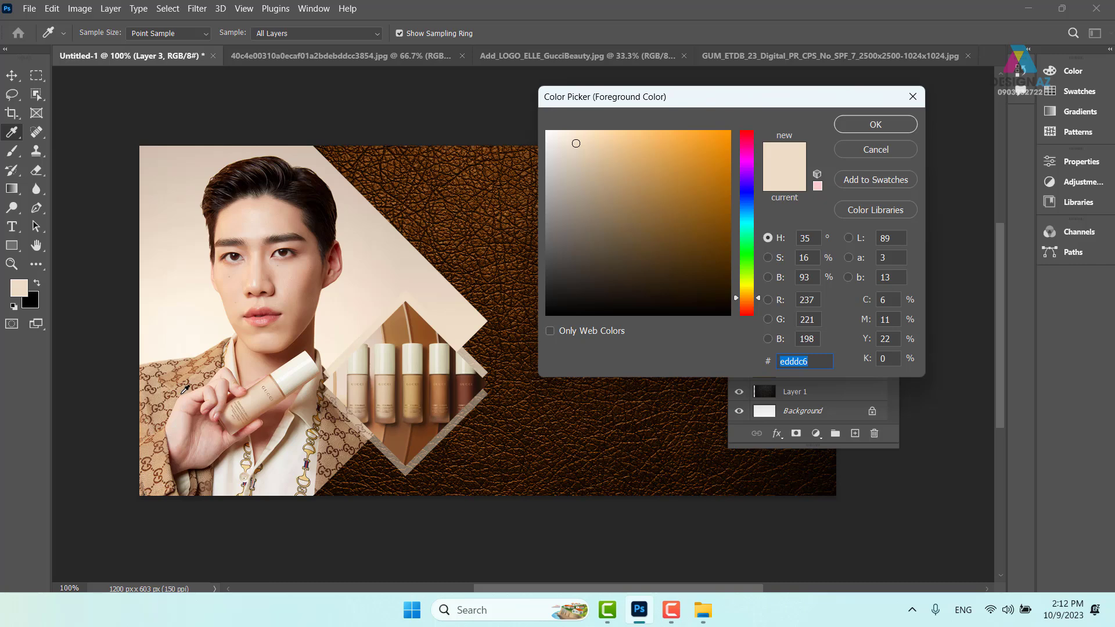
left_click(184, 390)
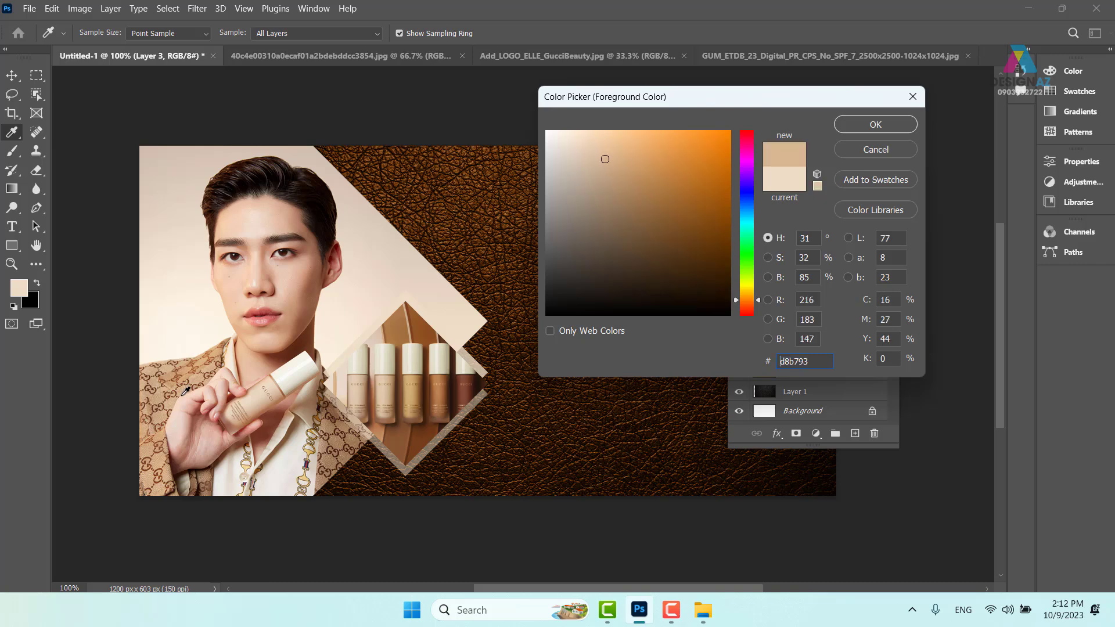
left_click(868, 122)
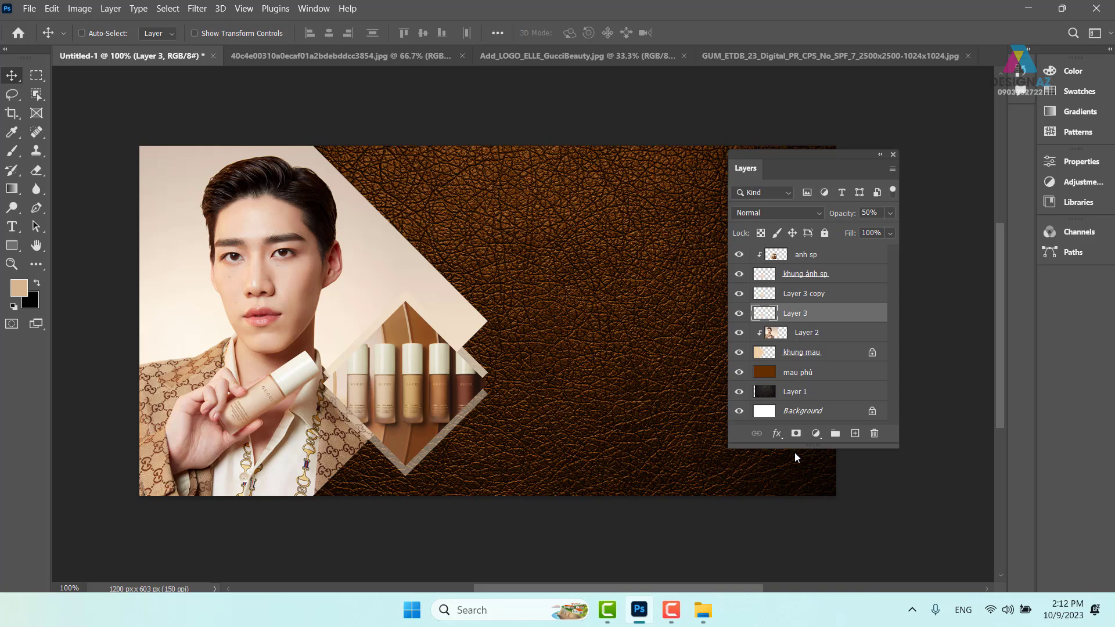
key("alt+BackSpace")
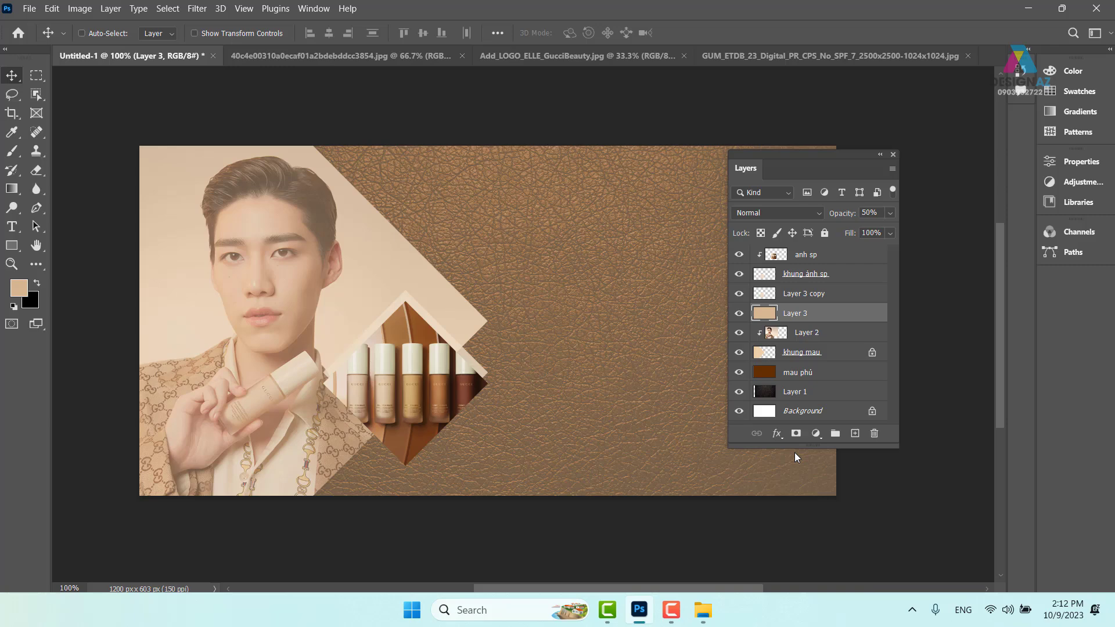
key("ctrl+z")
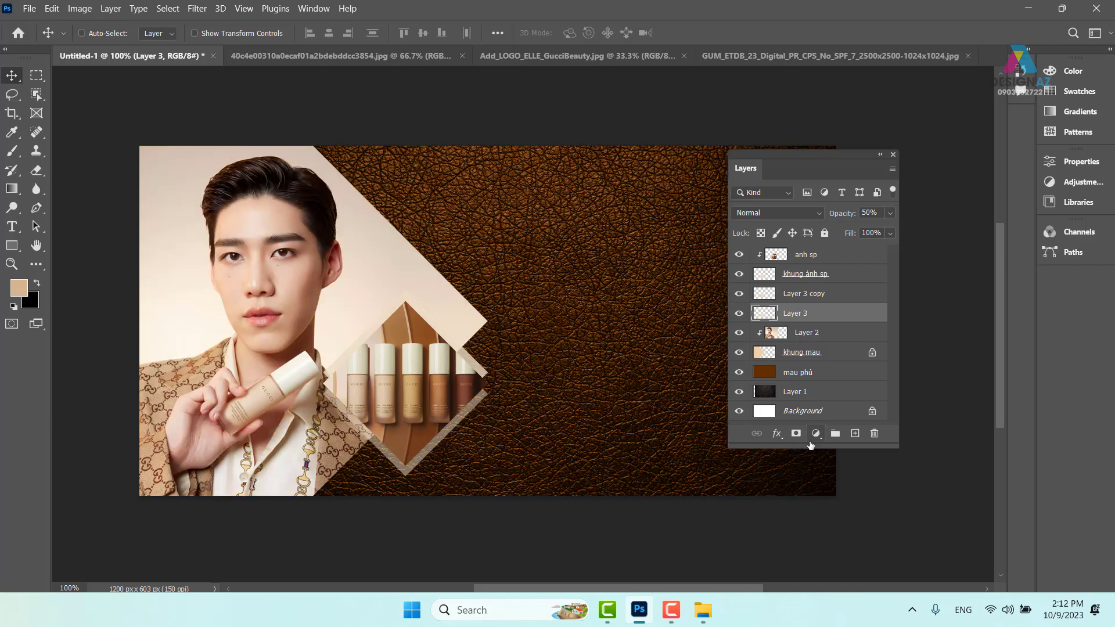
left_click(760, 233)
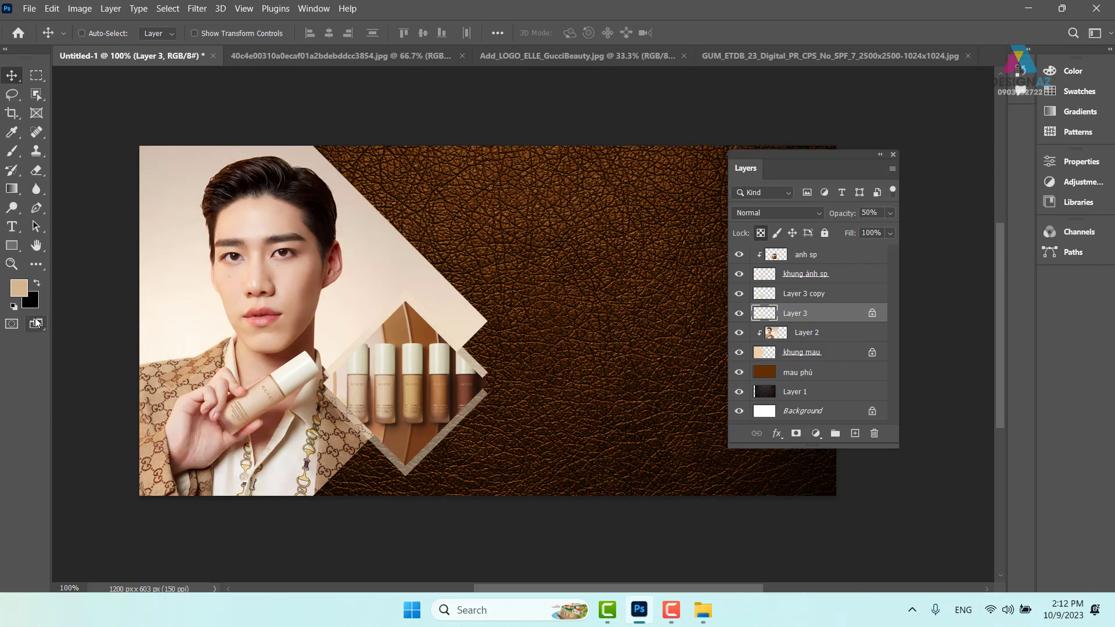
left_click(19, 291)
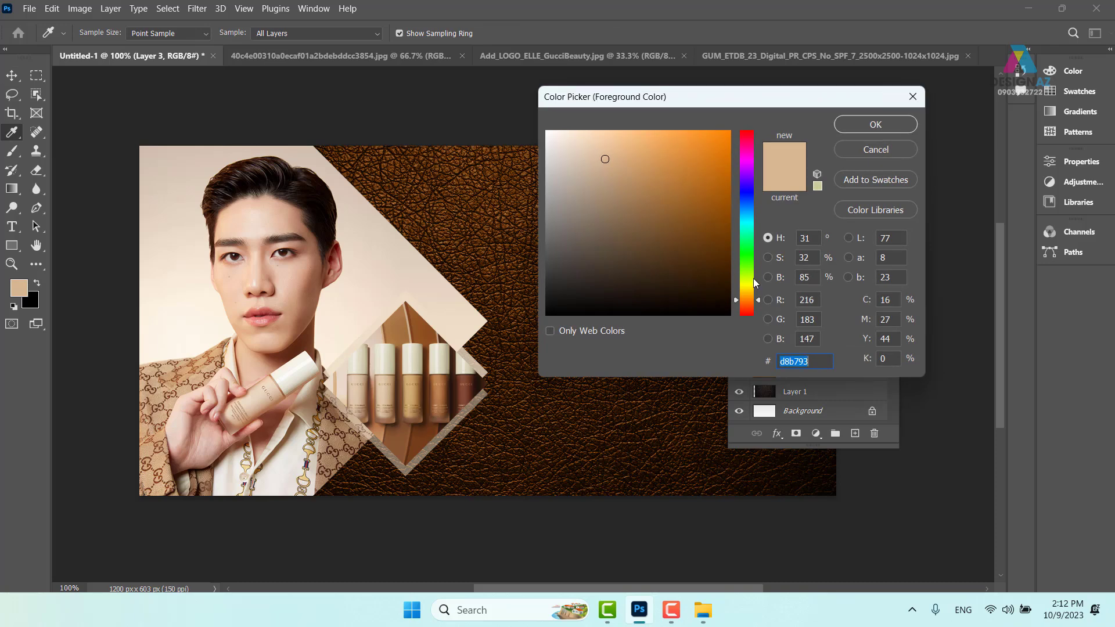
left_click(655, 180)
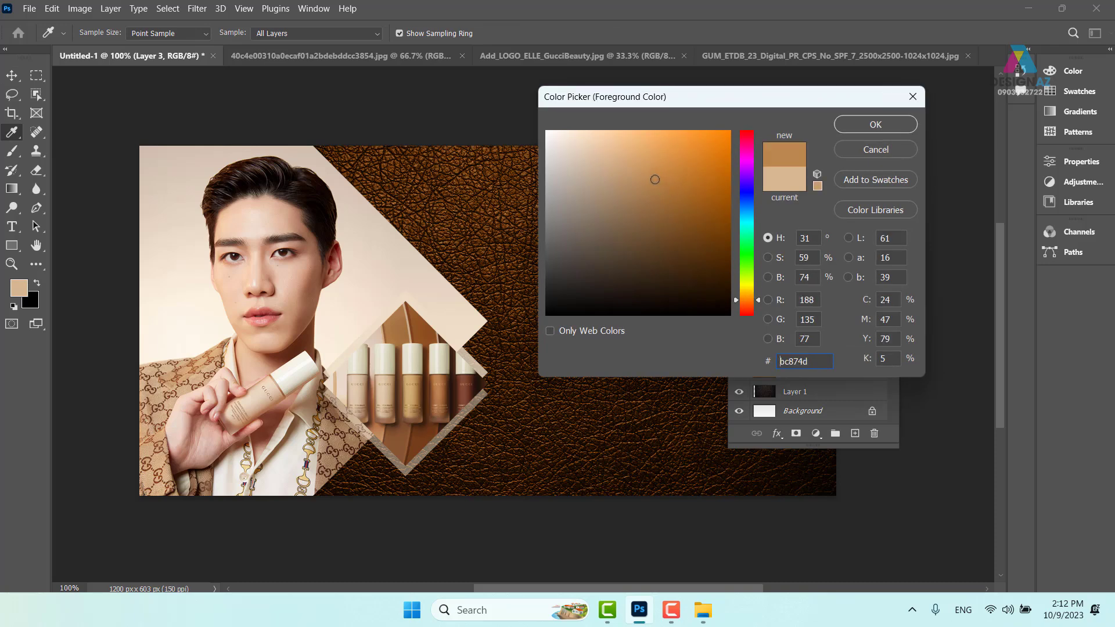
left_click(886, 127)
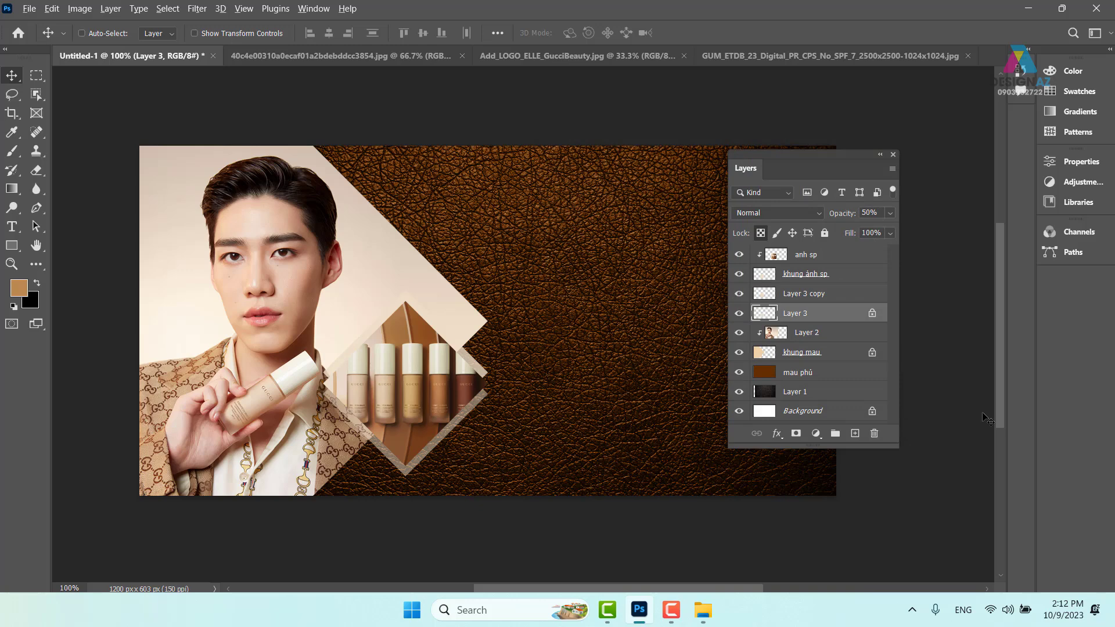
key("alt+BackSpace")
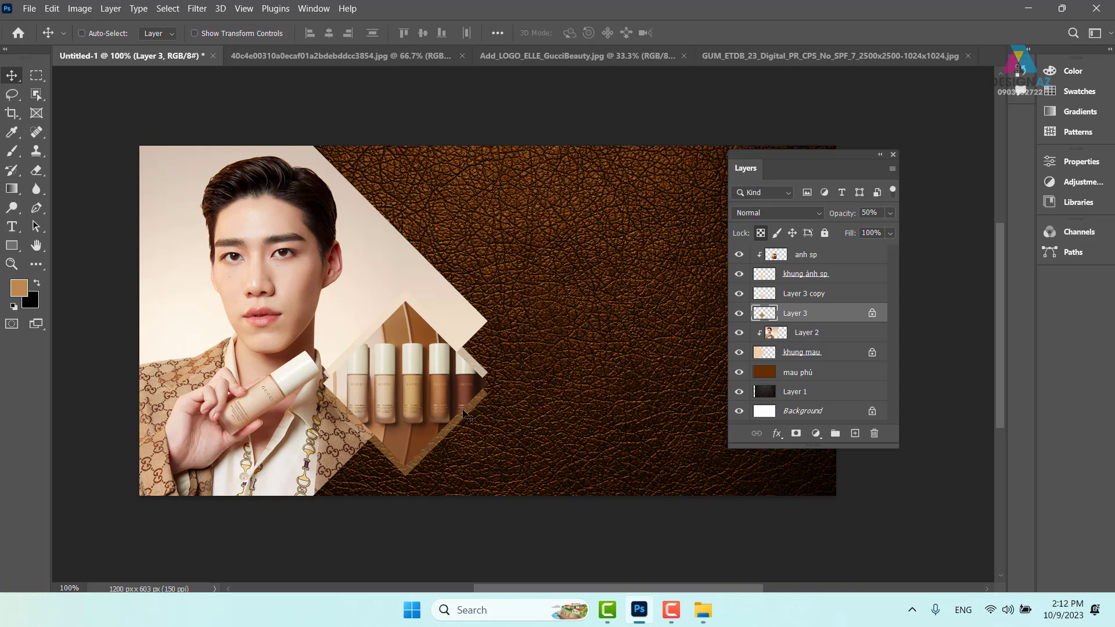
Lock Layer 3 copy's transparent pixels and fill it with the tan colour
right_click(495, 379)
left_click(494, 379)
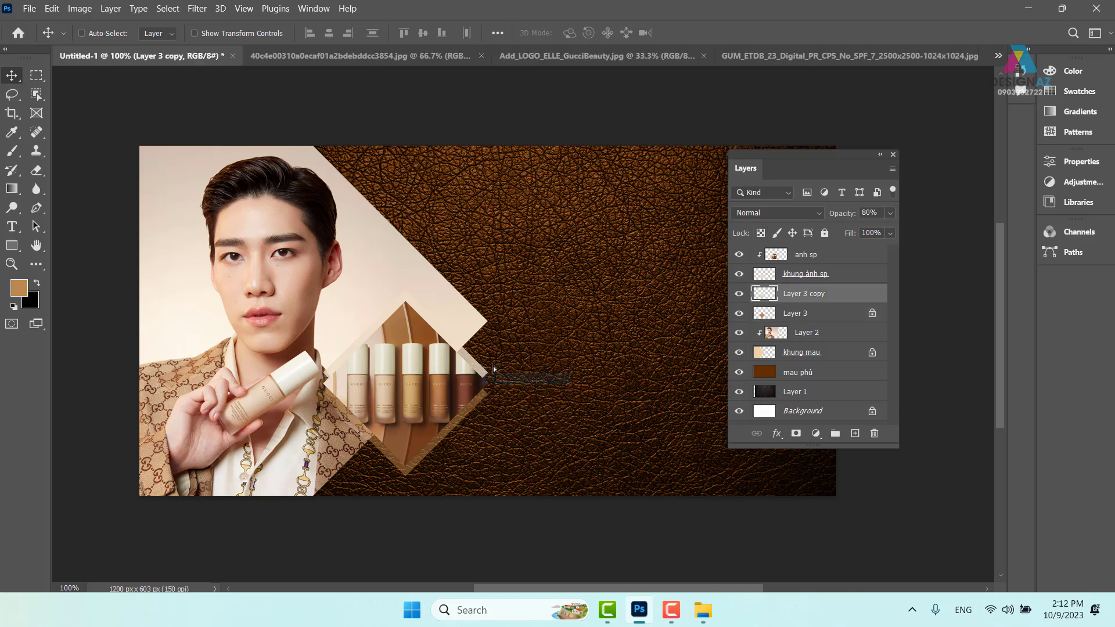
left_click_drag(494, 379, 593, 326)
key("ctrl+z")
left_click(761, 233)
key("alt+BackSpace")
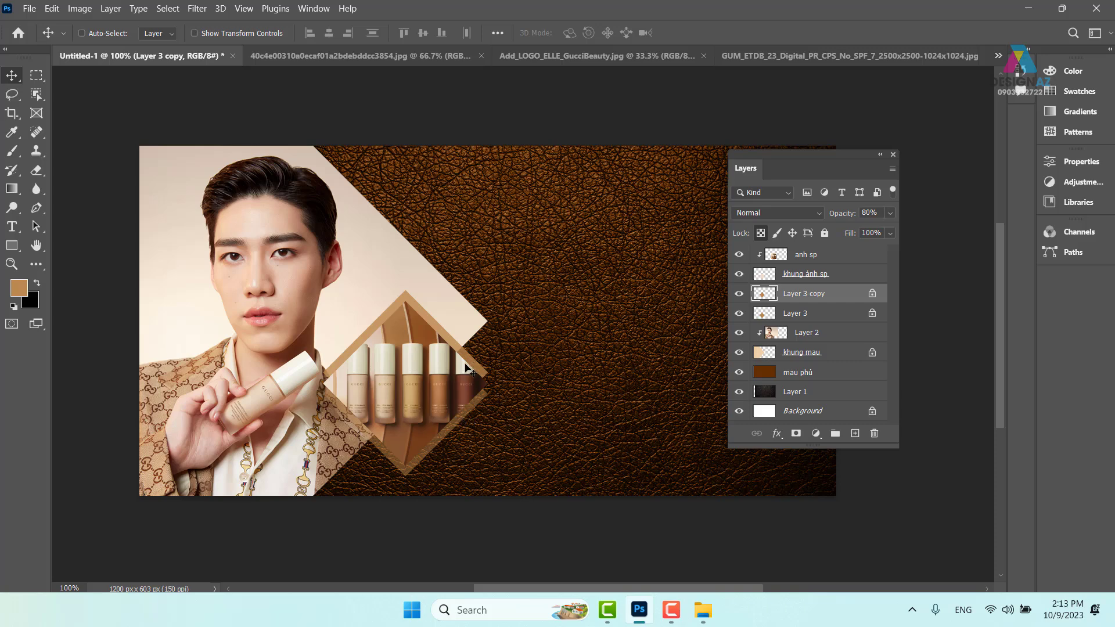
Set Layer 3 copy's opacity to 40%
right_click(475, 364)
left_click(487, 370)
key("4")
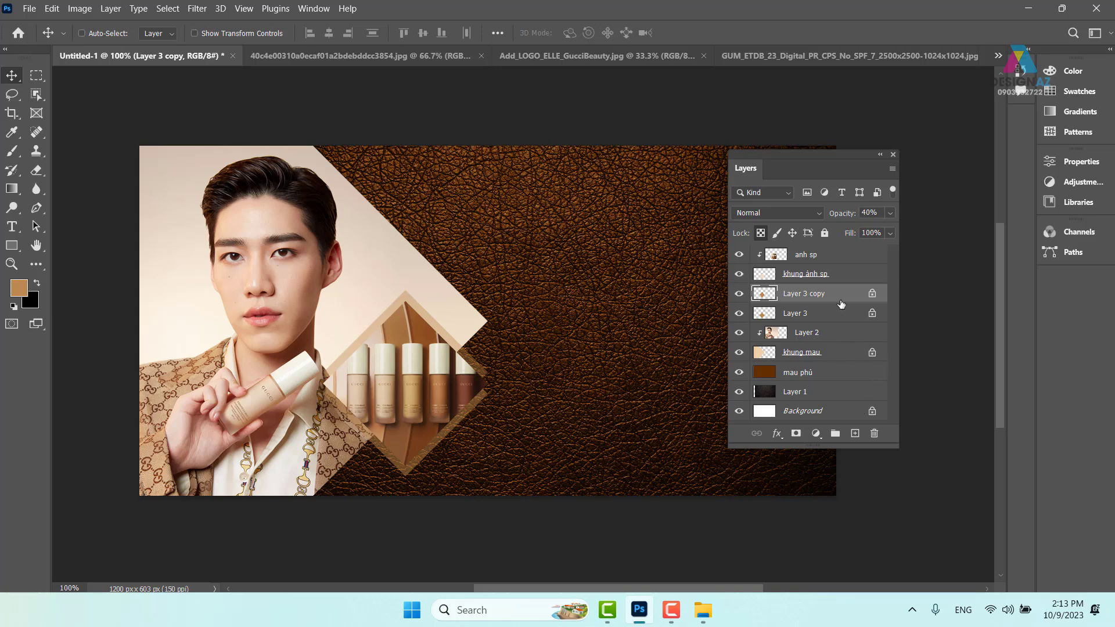
left_click(846, 254)
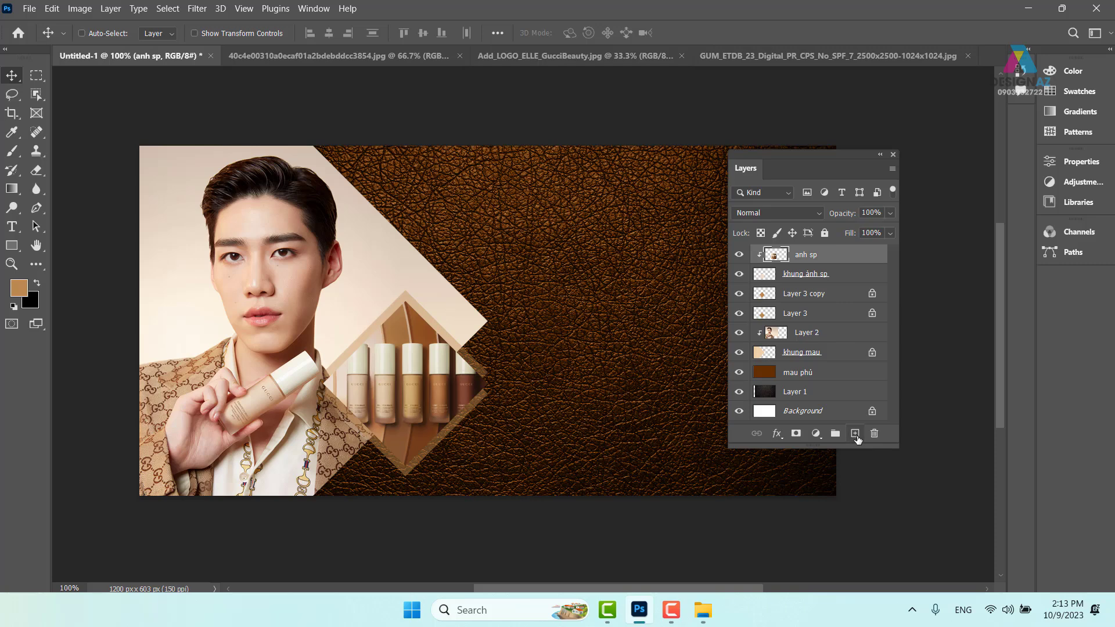
On a new Layer 4, fill a 603 px tan square and rotate it 45° into a diamond
left_click(855, 434)
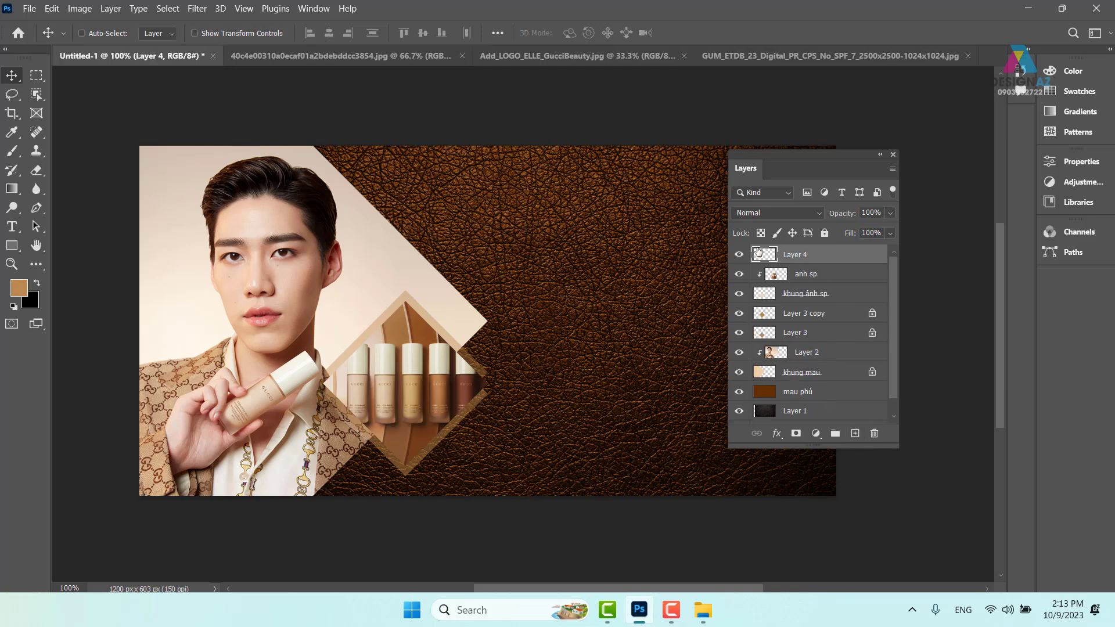
left_click(36, 75)
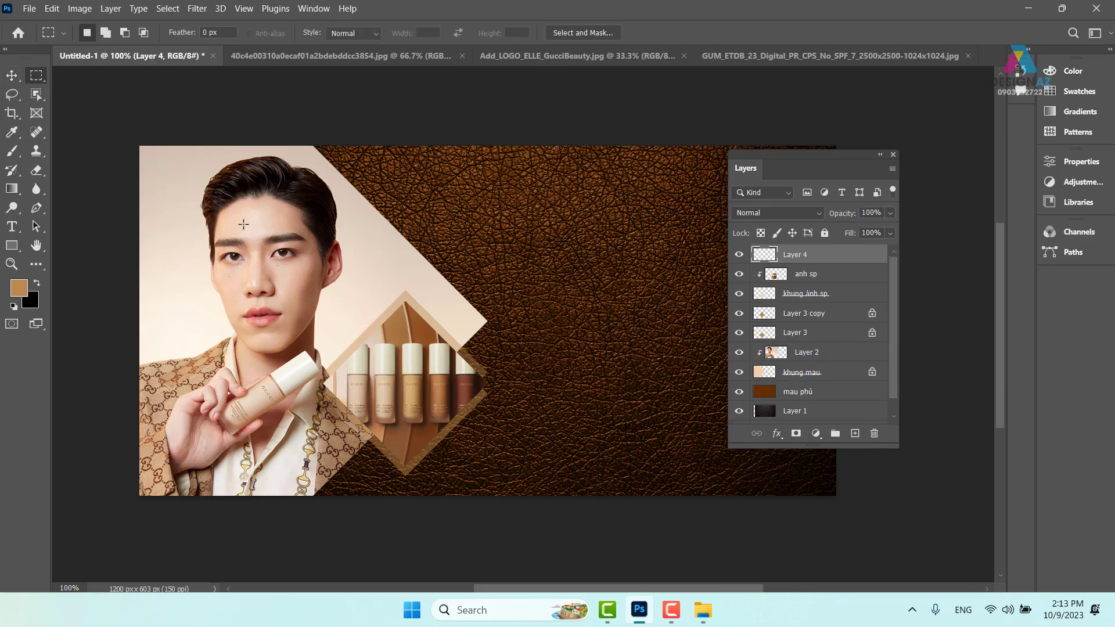
left_click_drag(139, 146, 534, 503)
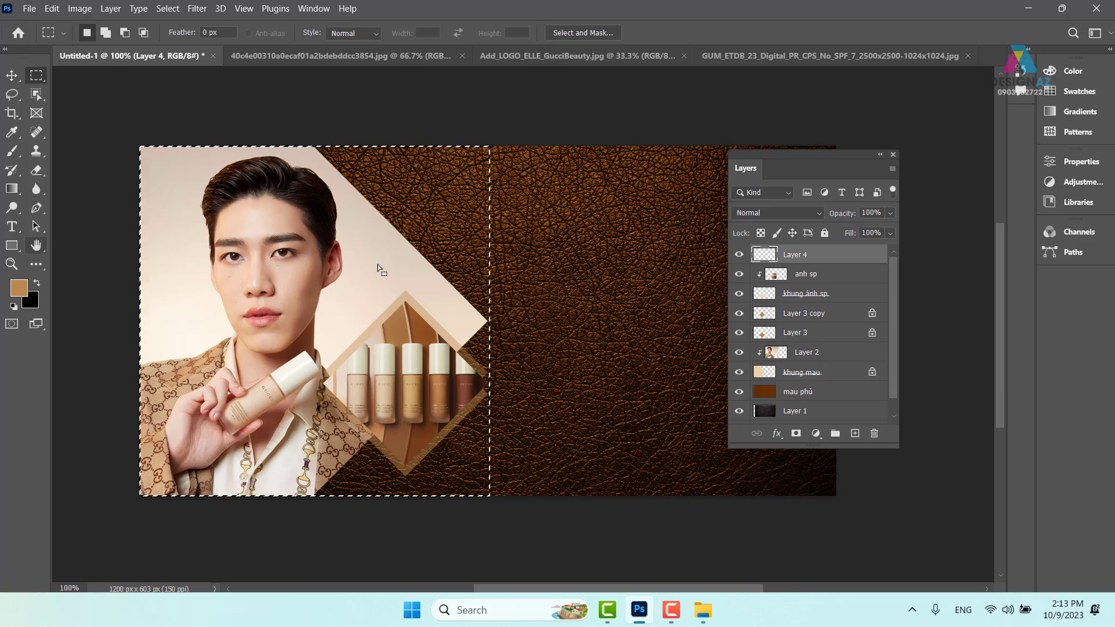
key("alt+BackSpace")
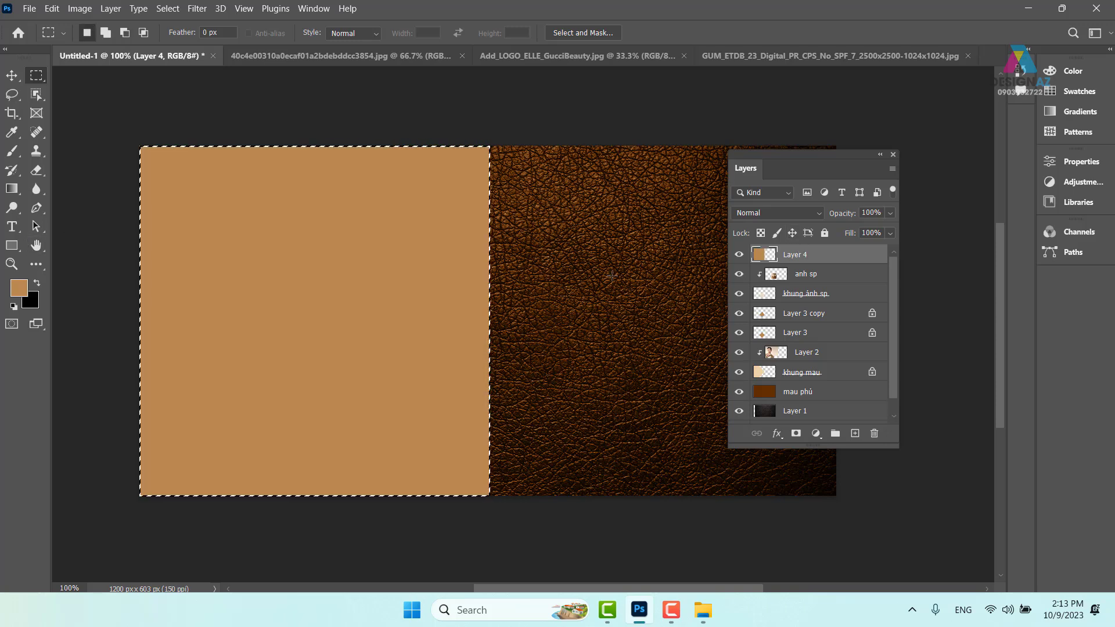
key("ctrl+d")
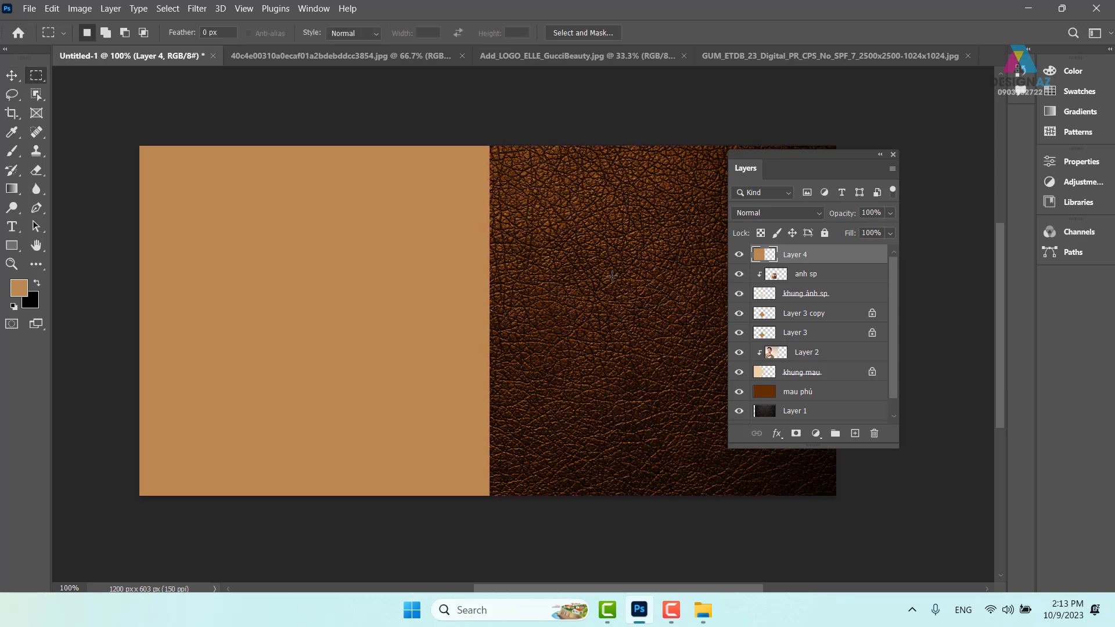
key("ctrl+t")
left_click_drag(507, 136, 519, 307)
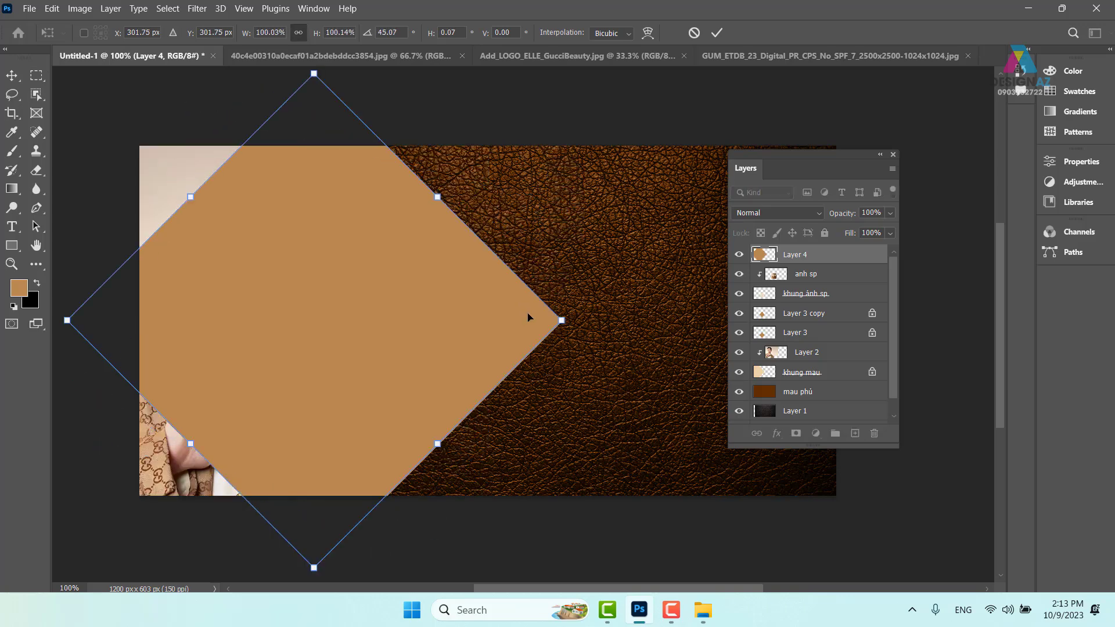
key("Return")
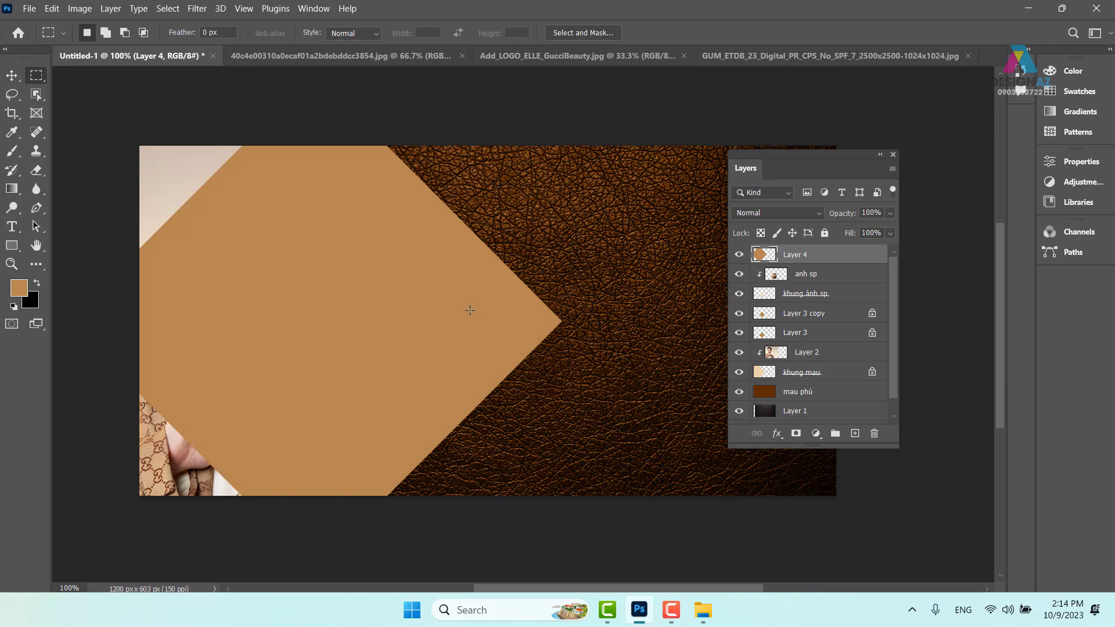
Place the tan diamond just above the leather layer and shift it left to leave a thin edge
key("ctrl+shift+bracketleft")
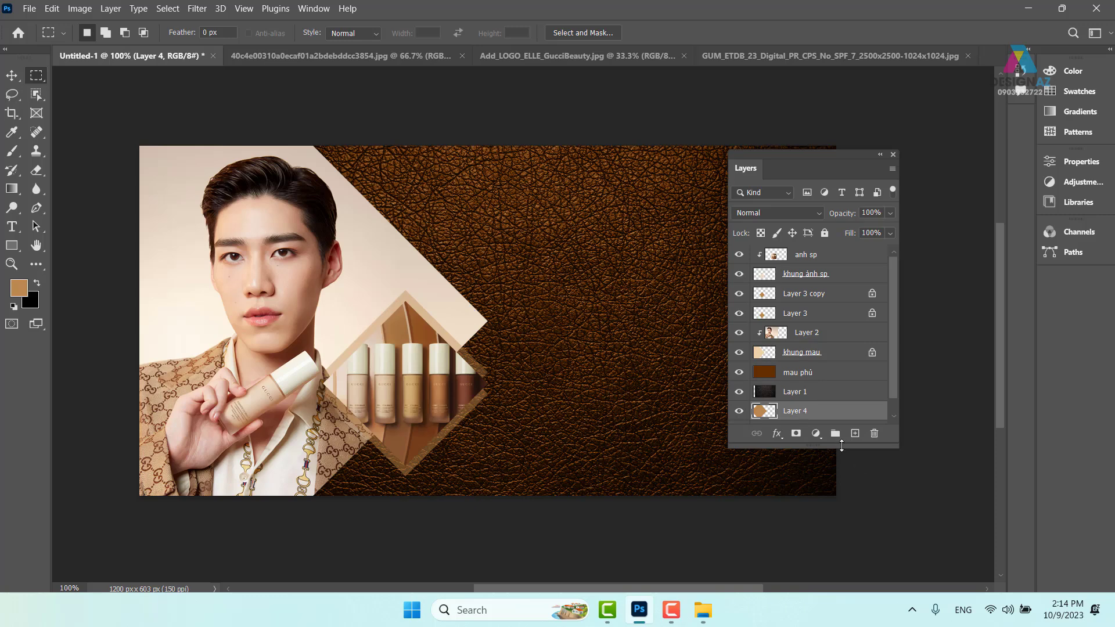
left_click_drag(842, 445, 839, 532)
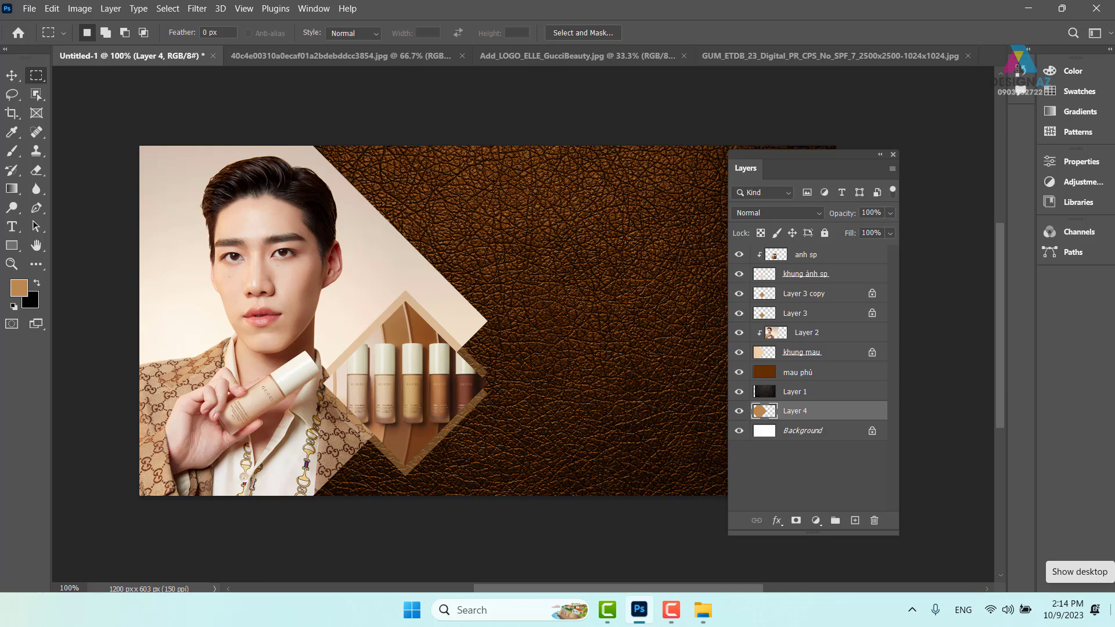
key("ctrl+bracketright")
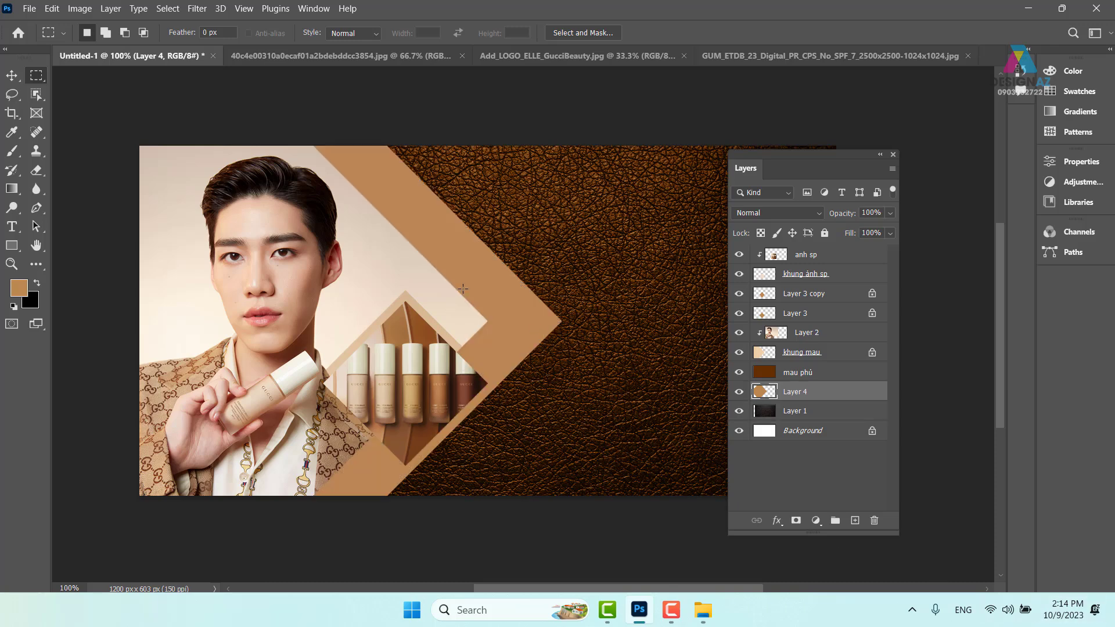
left_click(11, 76)
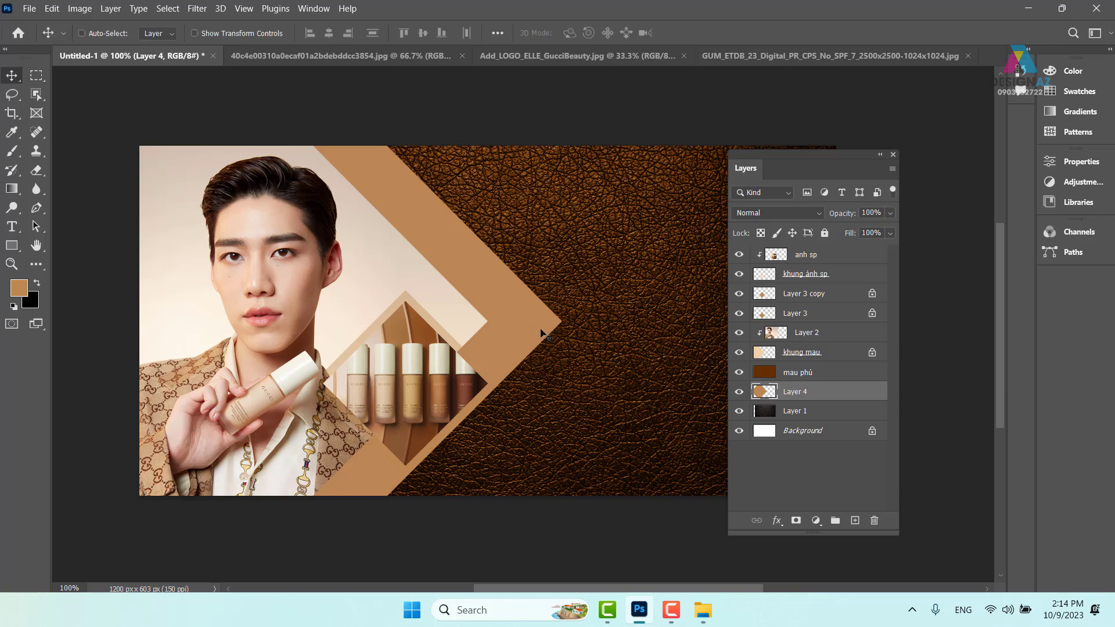
left_click_drag(530, 333, 465, 333)
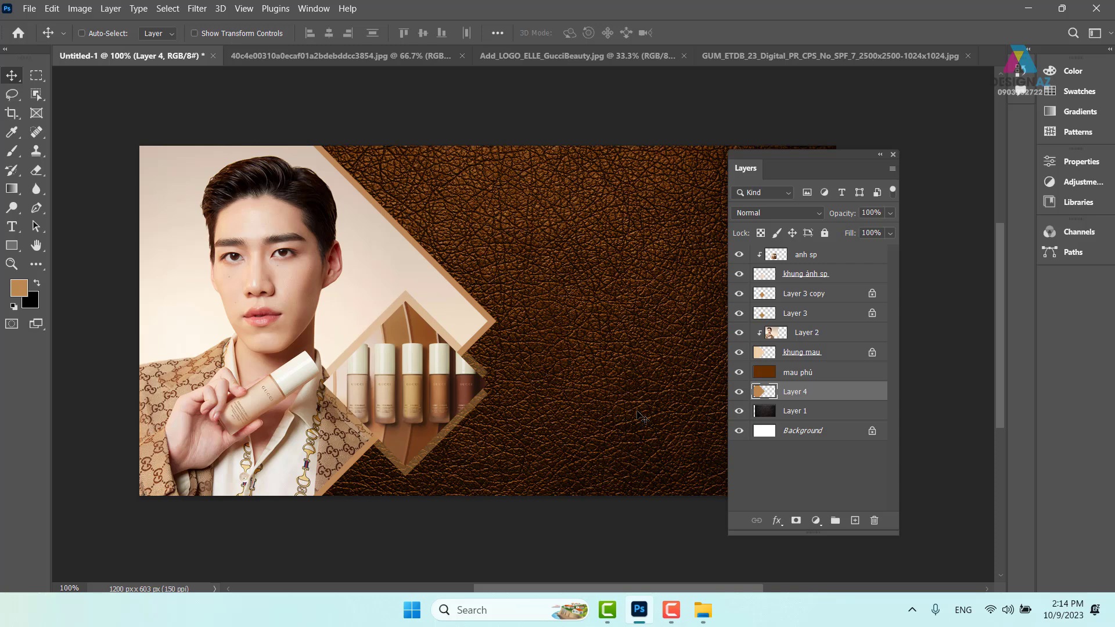
key("Left")
key("Left")
key("Left")
key("Left")
key("Left")
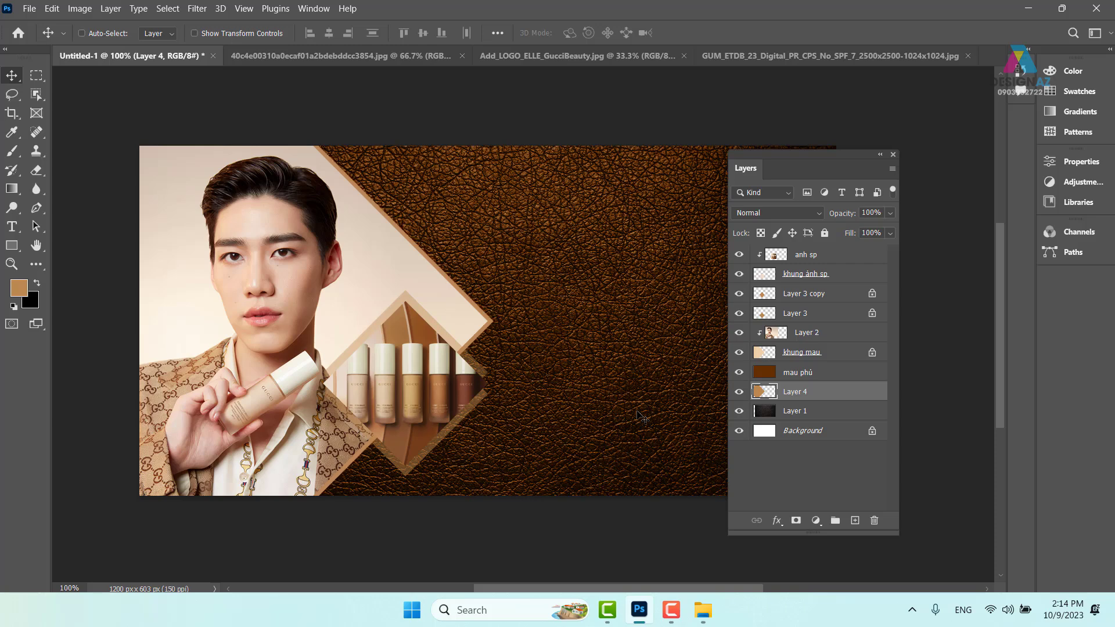
key("Left")
On a new Layer 5 above anh sp, make a tan square, rotate it 45° and shrink it to about 36%
left_click(845, 257)
left_click(855, 521)
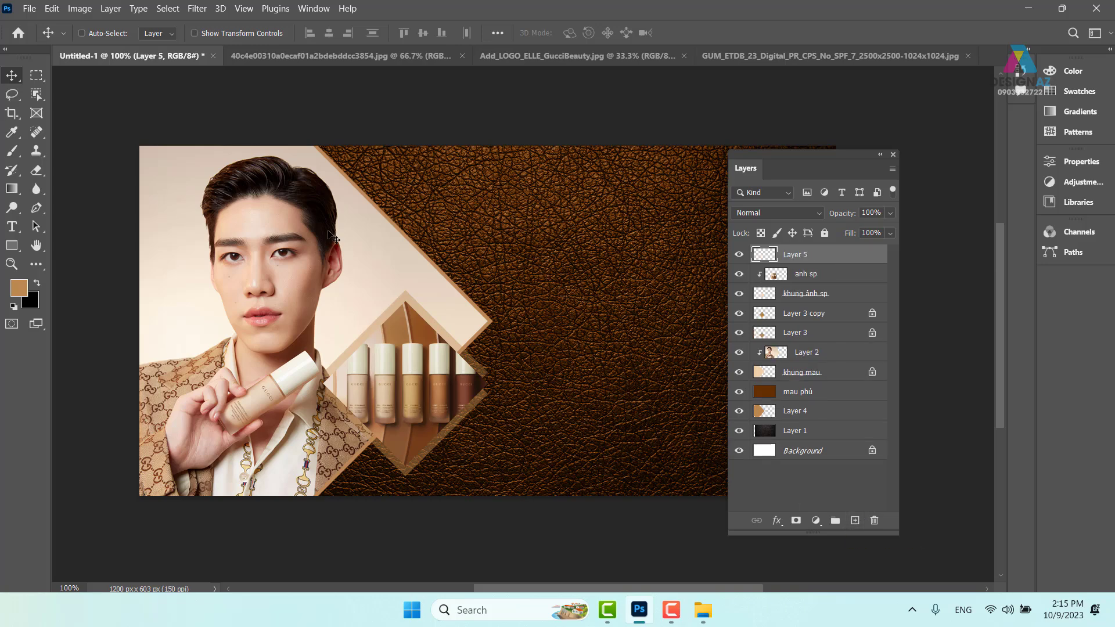
left_click(36, 75)
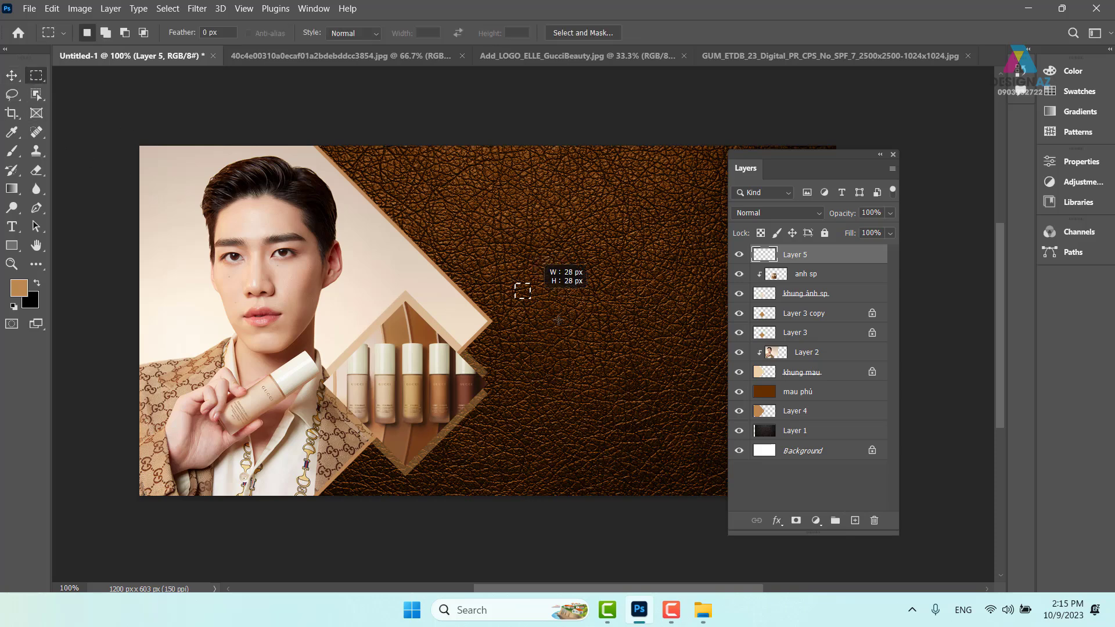
mouse_move(515, 284)
left_mouse_down()
mouse_move(596, 333)
mouse_move(629, 376)
left_mouse_up()
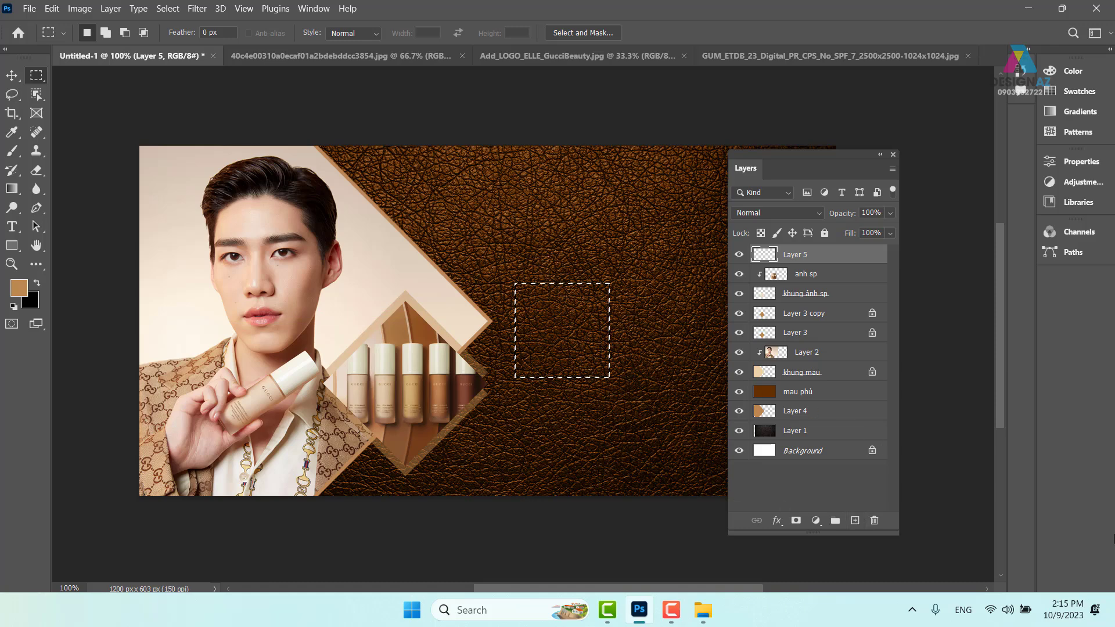
key("alt+Delete")
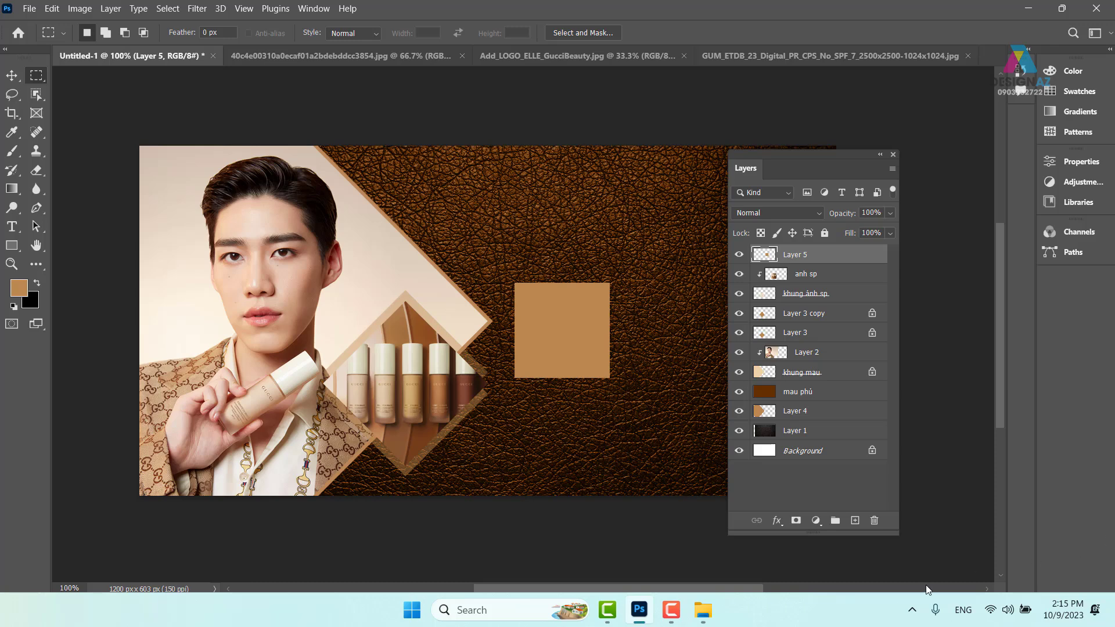
key("ctrl+t")
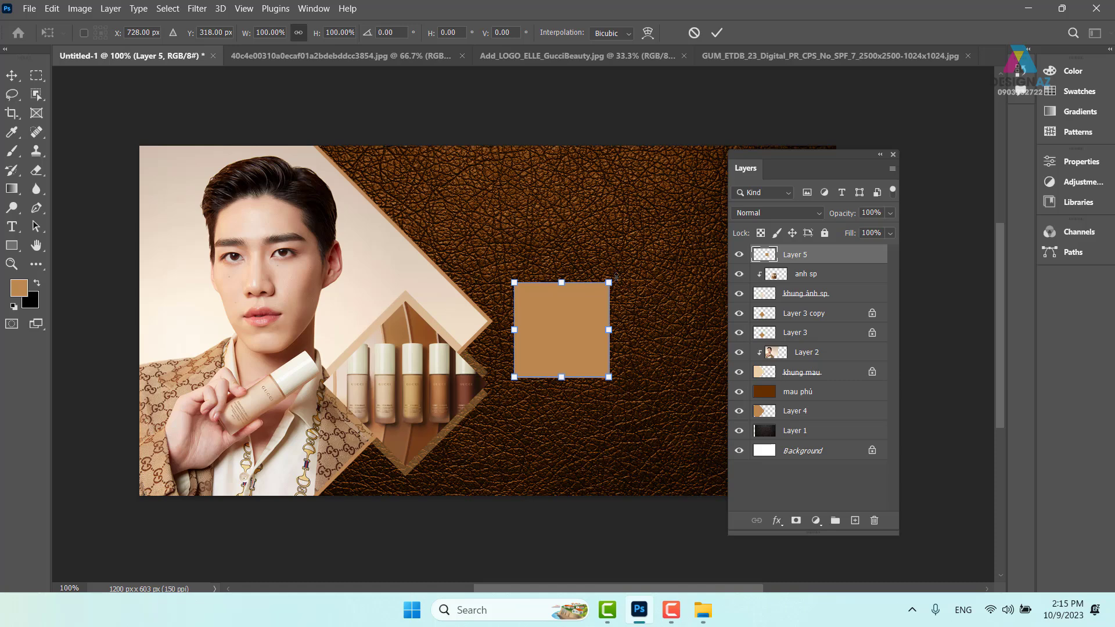
left_click_drag(618, 272, 633, 325)
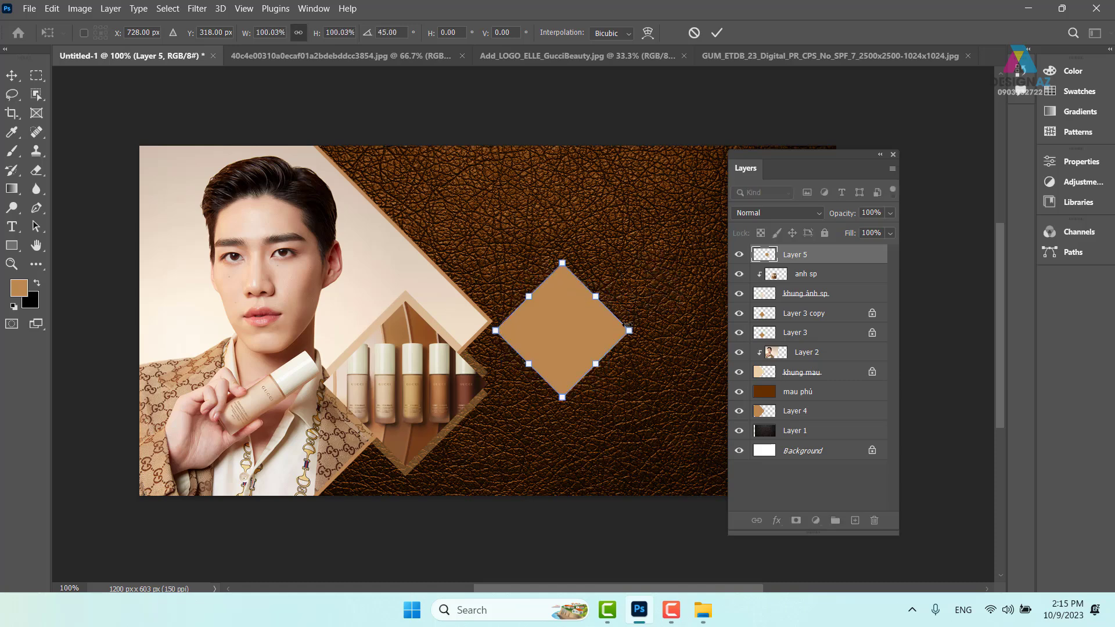
left_click_drag(630, 330, 550, 337)
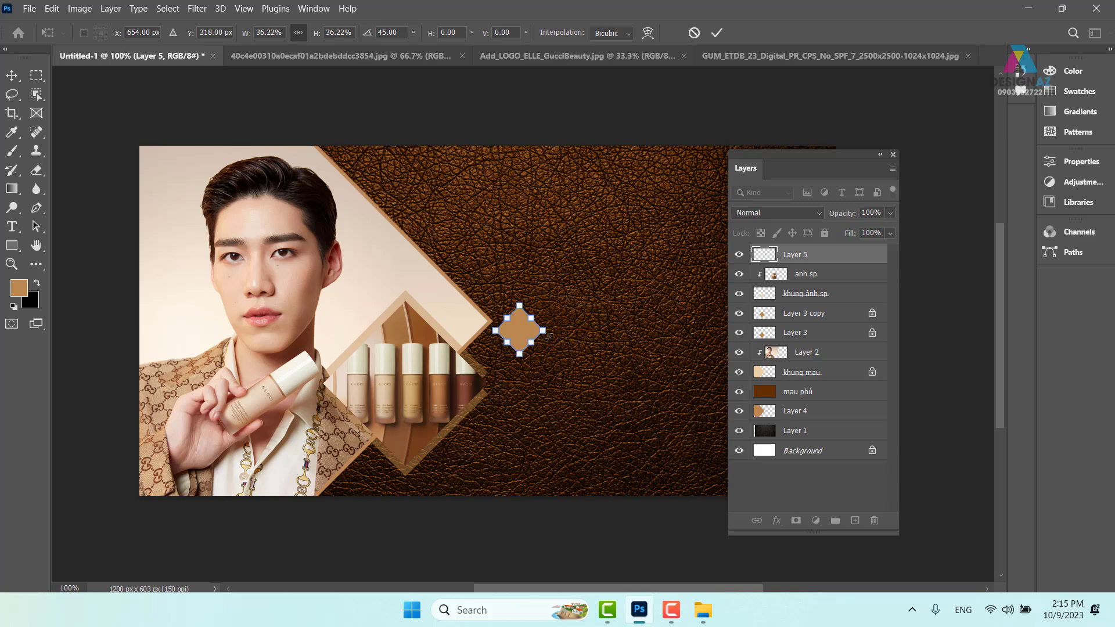
key("Return")
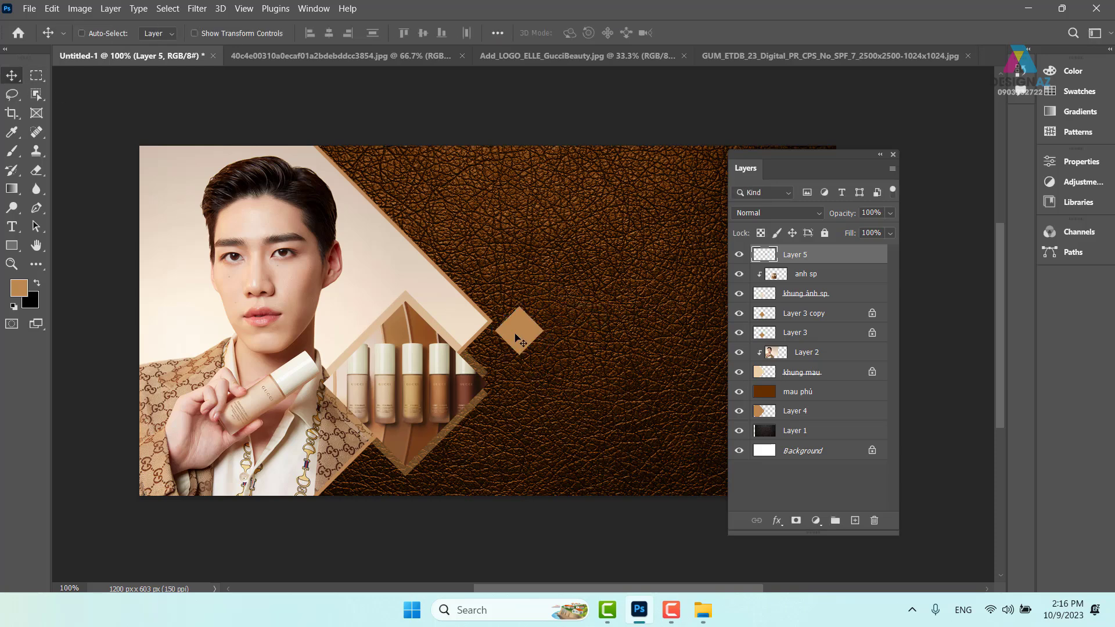
mouse_move(520, 346)
left_mouse_down()
mouse_move(298, 396)
mouse_move(407, 309)
left_mouse_up()
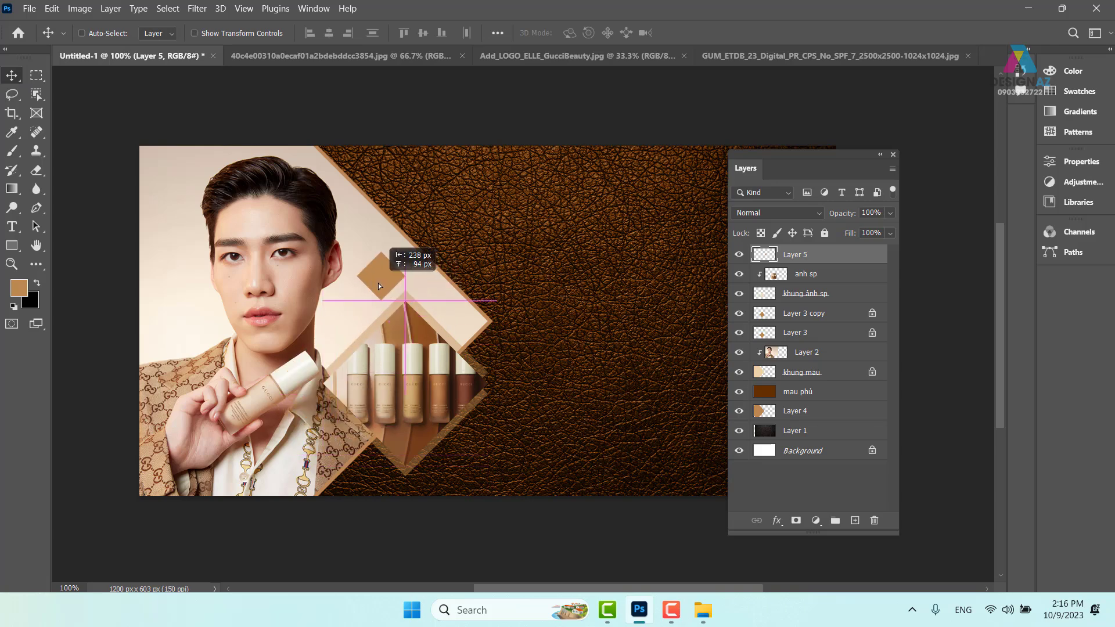
Move the small diamond just above the product frame and set it to 80% opacity
left_click_drag(407, 309, 402, 267)
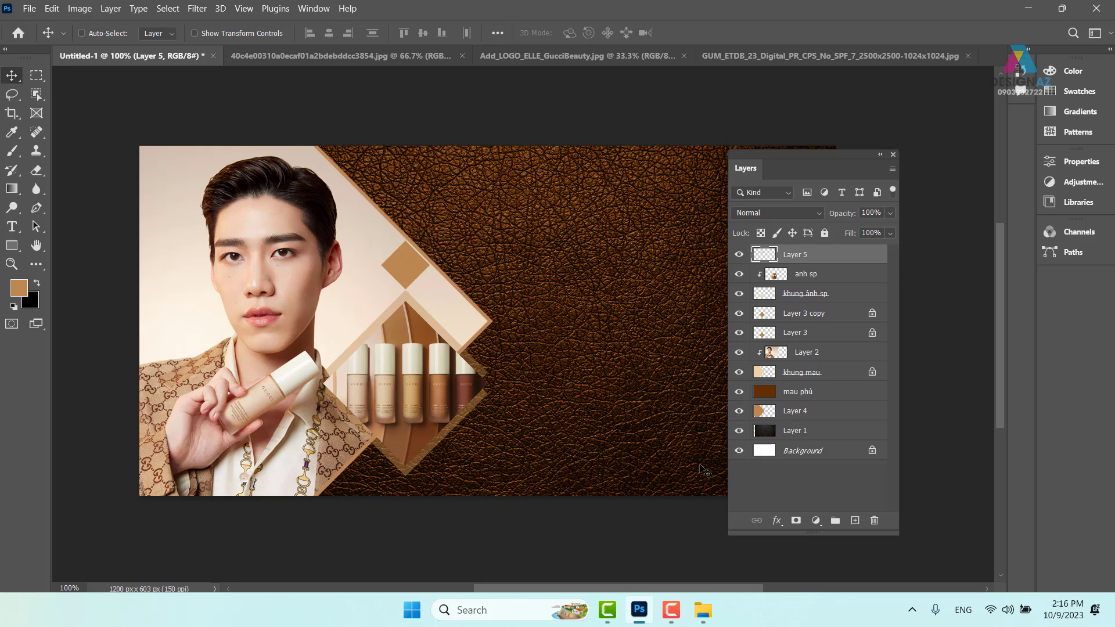
left_click_drag(405, 268, 432, 274)
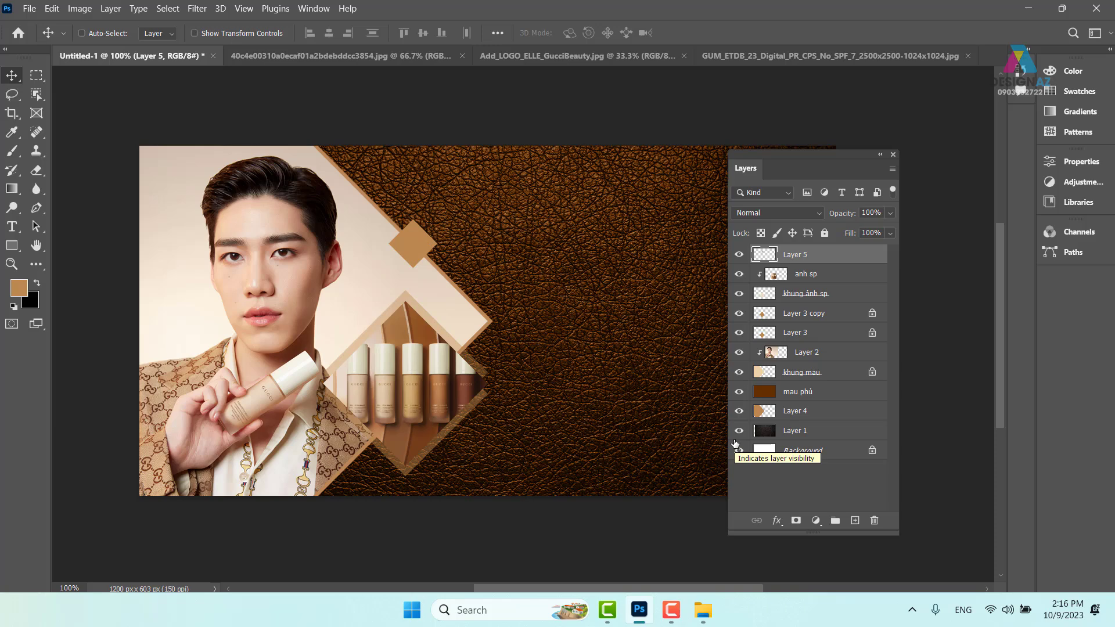
key("5")
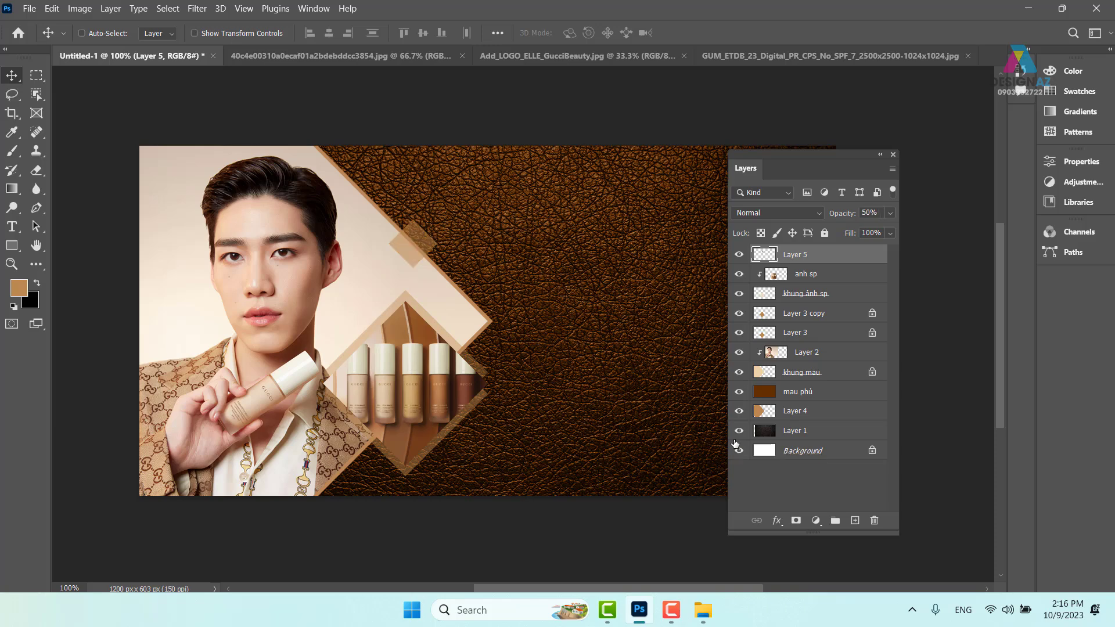
key("8")
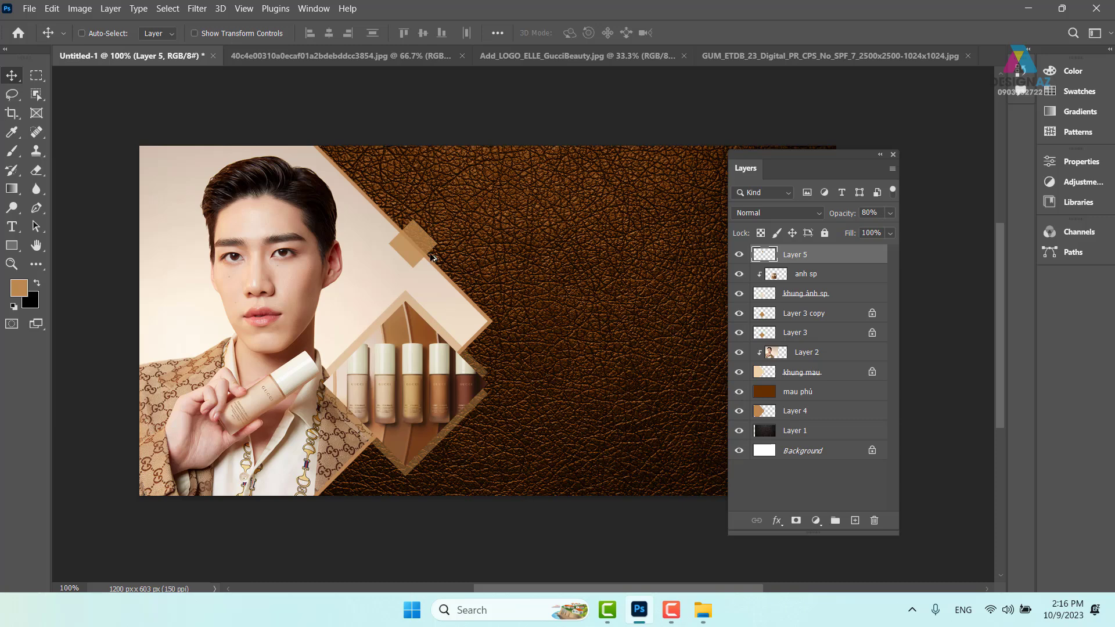
Add a scaled-down 50% opacity copy of the diamond at the frame's right corner
left_click_drag(416, 244, 508, 351)
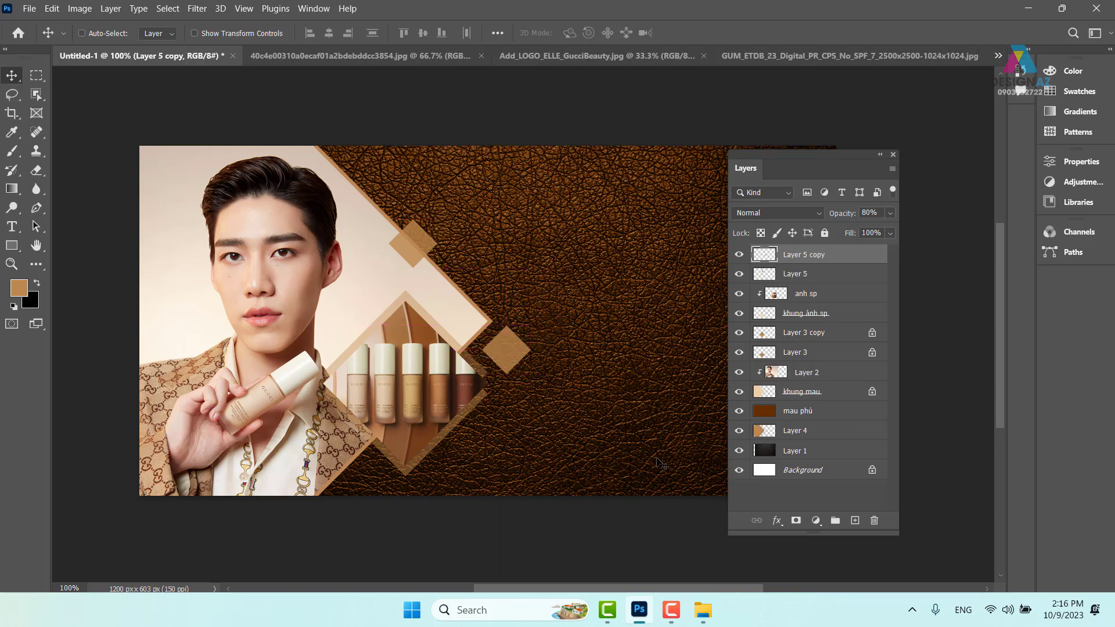
key("3")
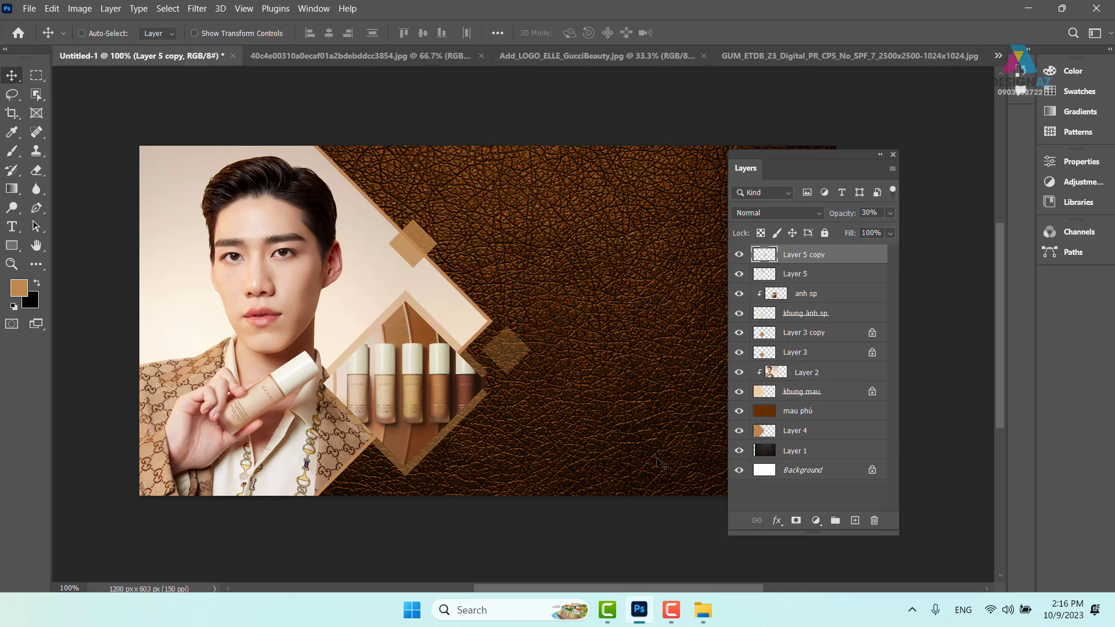
key("5")
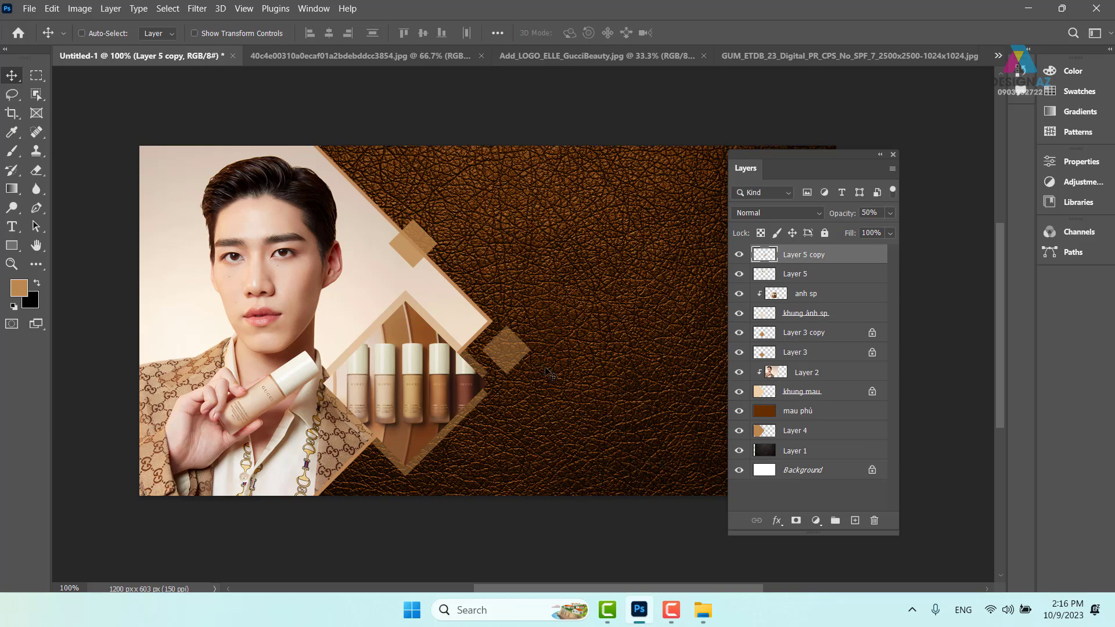
key("ctrl+t")
mouse_move(528, 327)
left_mouse_down()
mouse_move(512, 337)
mouse_move(506, 390)
left_mouse_up()
key("Return")
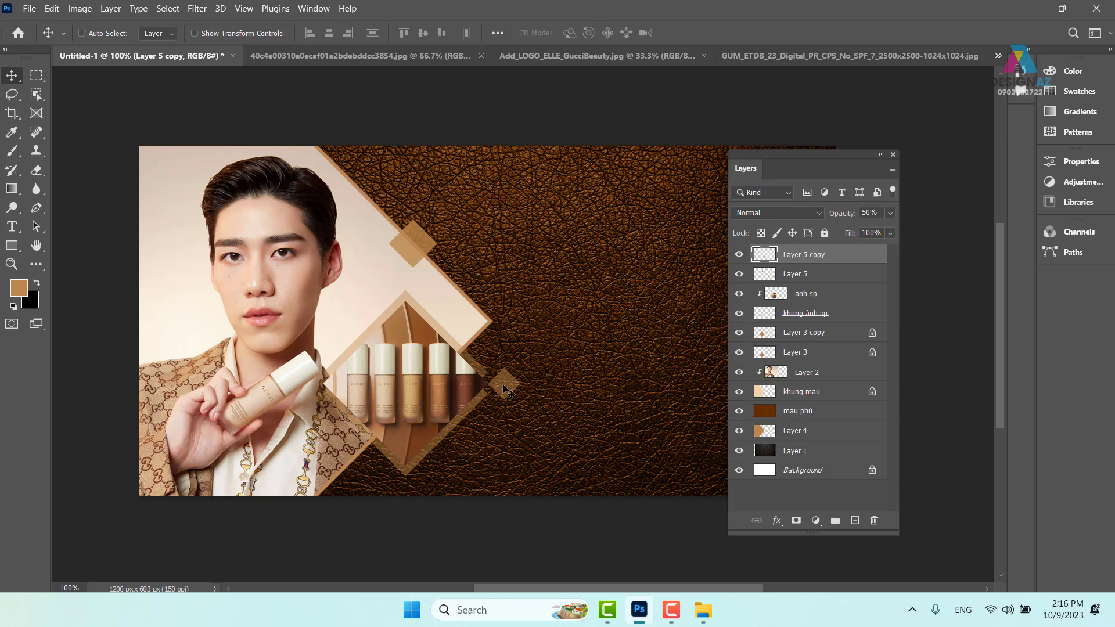
Copy the diamond to the frame's left corner at 30% opacity, shrunk to about 46 px
left_click_drag(503, 385, 339, 324)
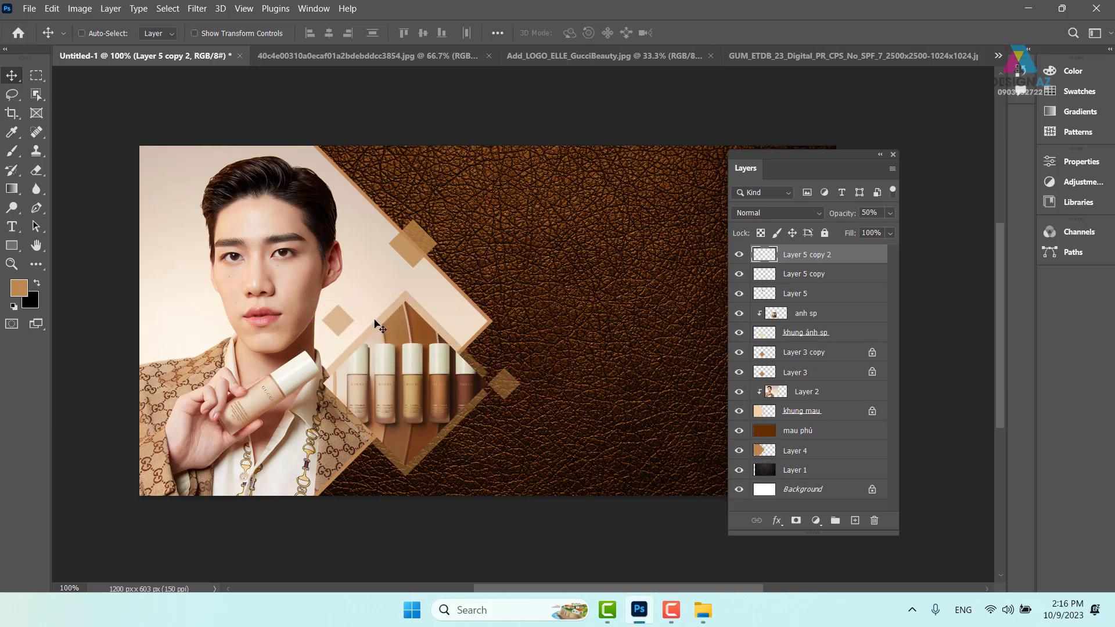
key("3")
key("ctrl")
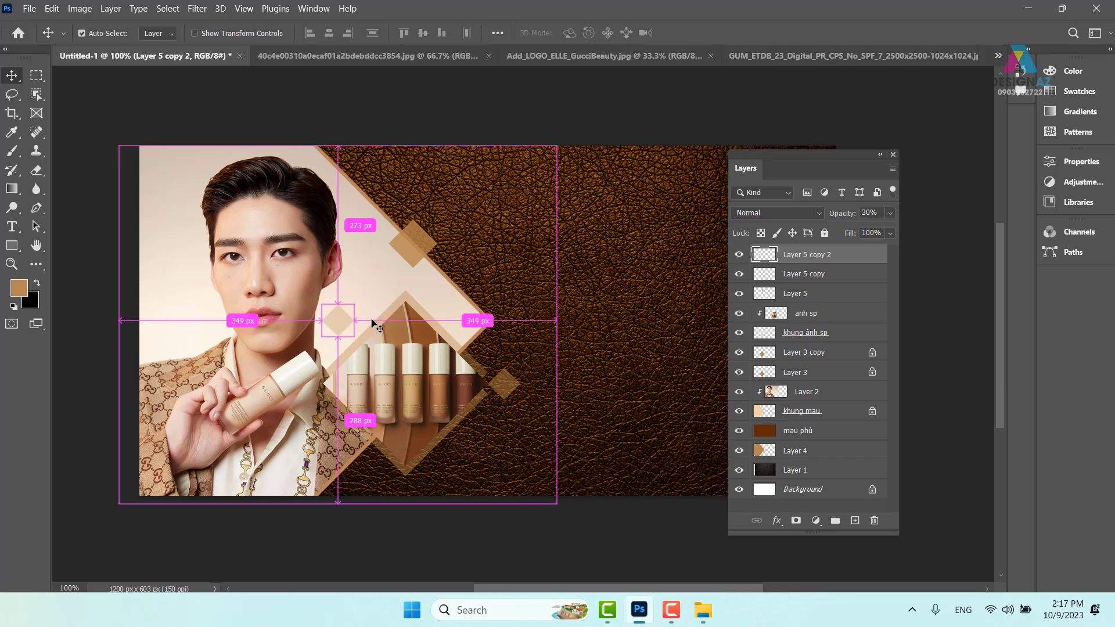
key("ctrl+t")
mouse_move(354, 305)
left_mouse_down()
mouse_move(342, 309)
mouse_move(346, 345)
left_mouse_up()
key("Return")
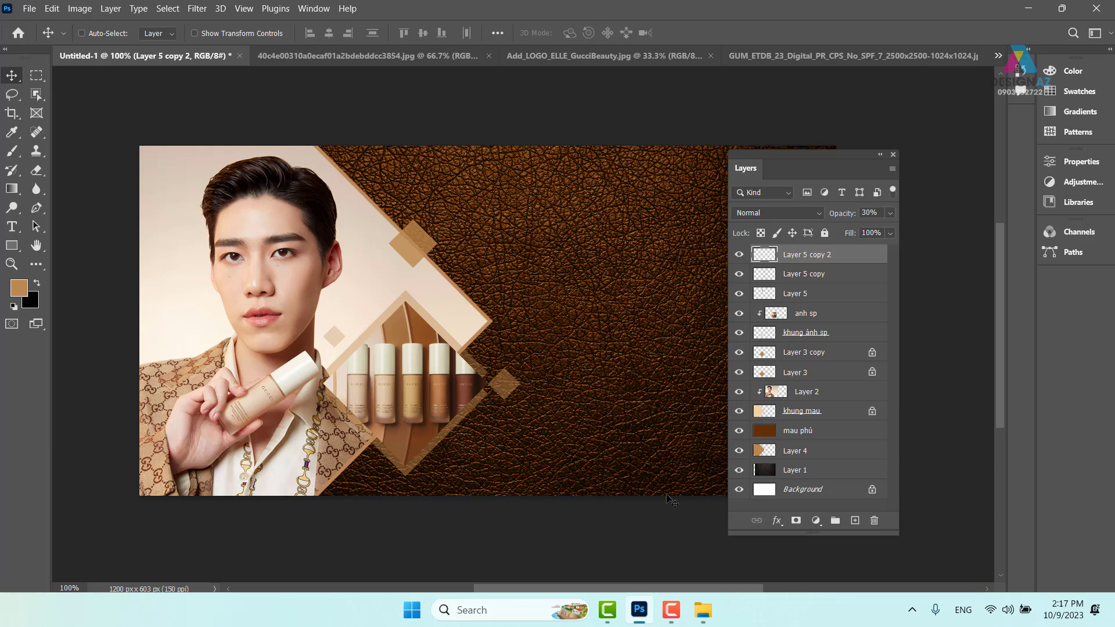
left_click_drag(642, 365, 572, 369)
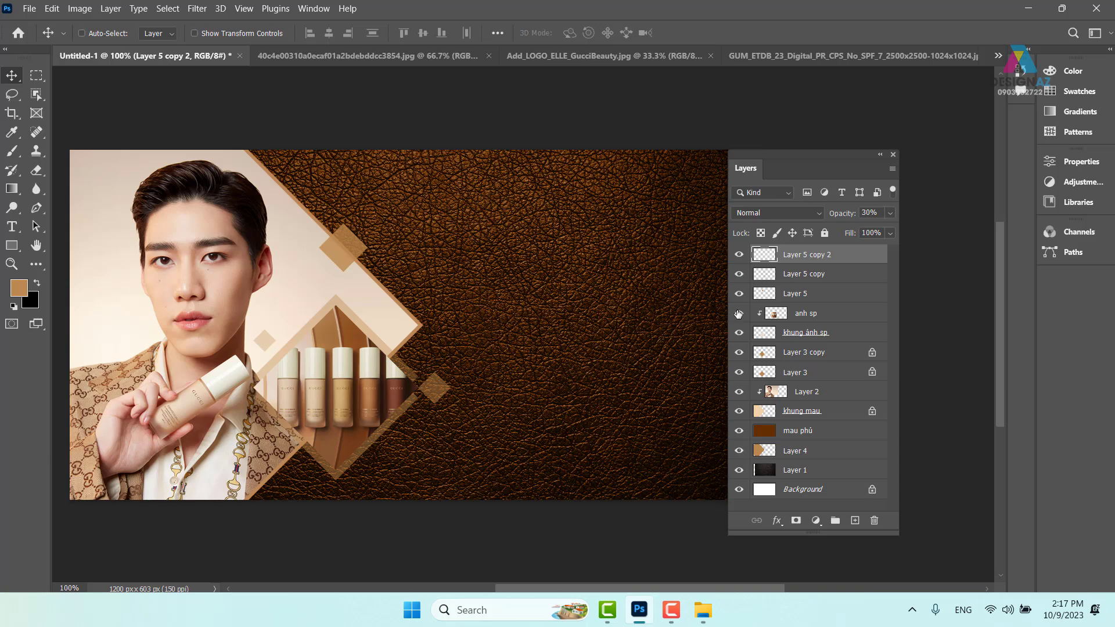
On a new Layer 6, fill a large rectangle on the banner's left side with tan
left_click(854, 521)
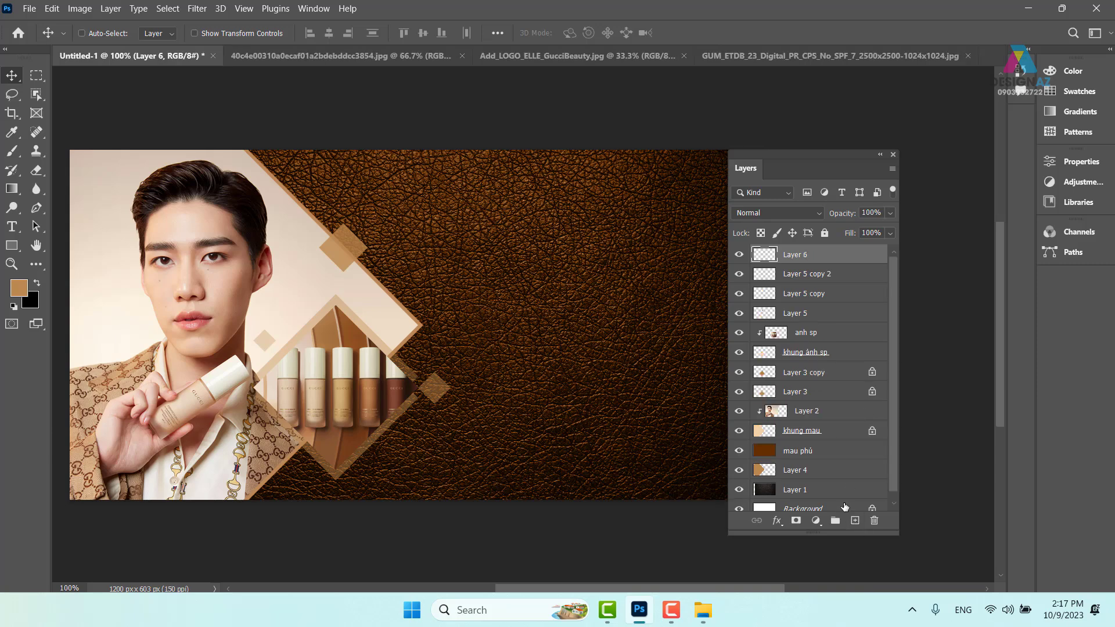
left_click(36, 75)
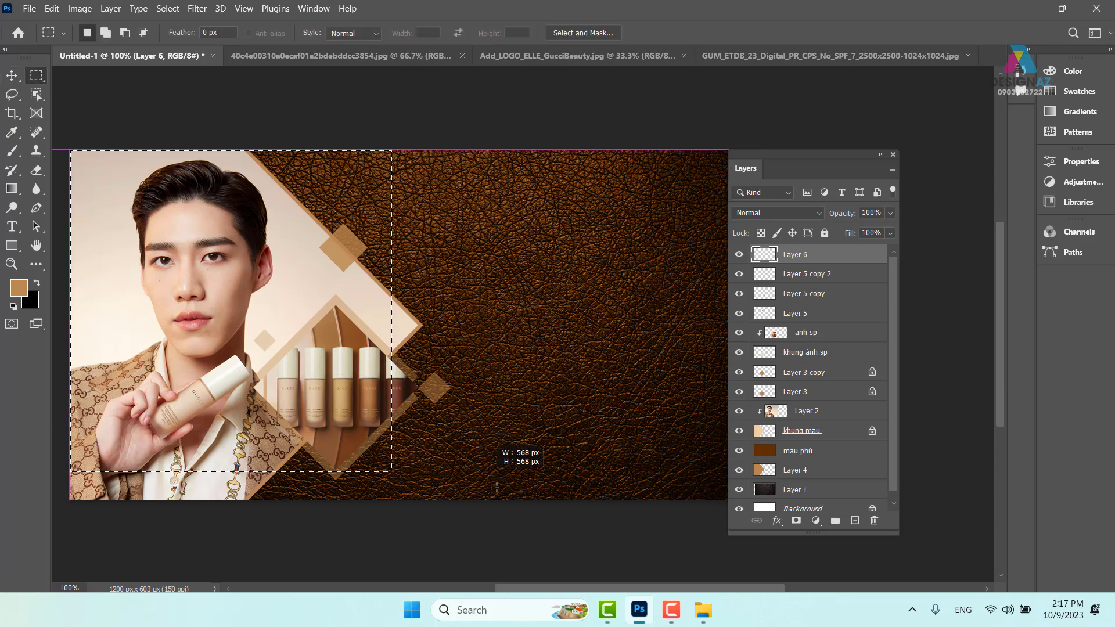
left_click_drag(67, 131, 420, 508)
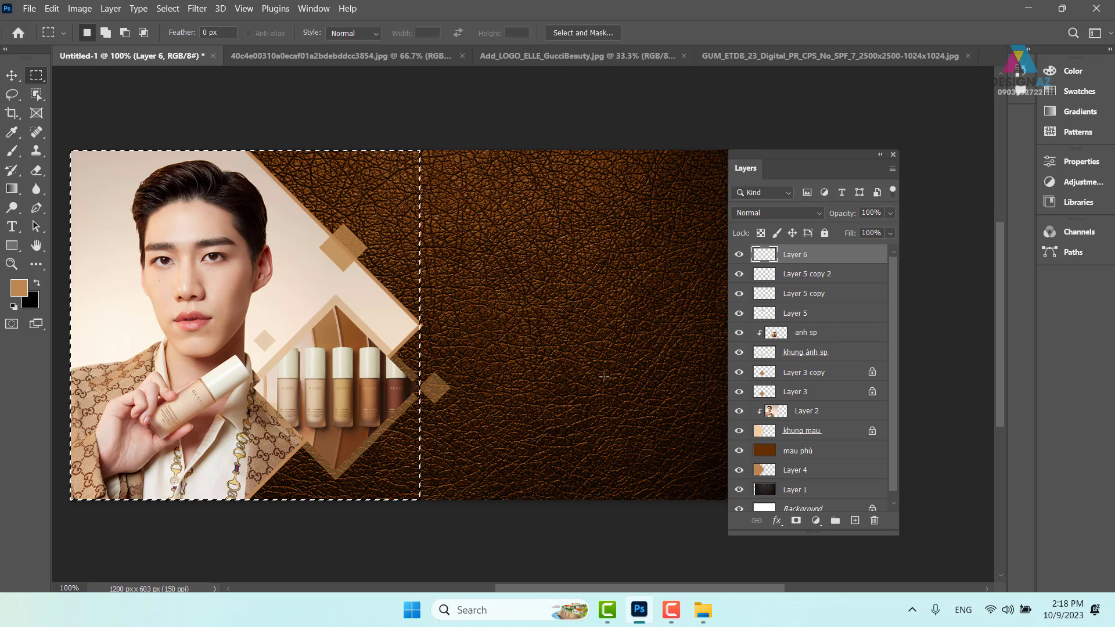
key("alt+BackSpace")
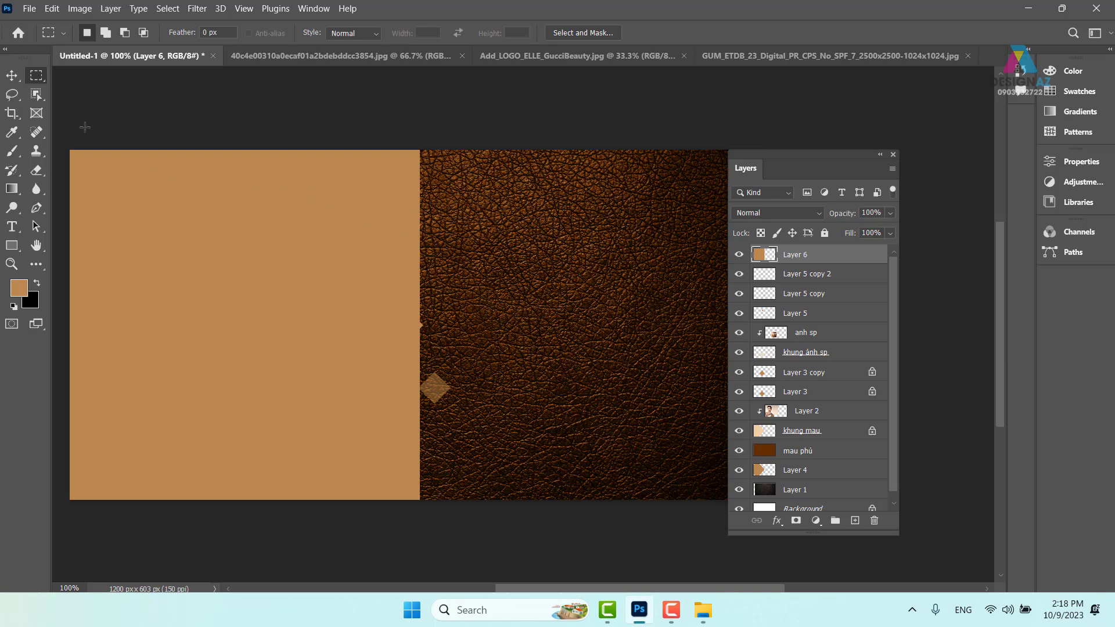
Rotate the tan rectangle 45° into a large diamond
left_click(16, 72)
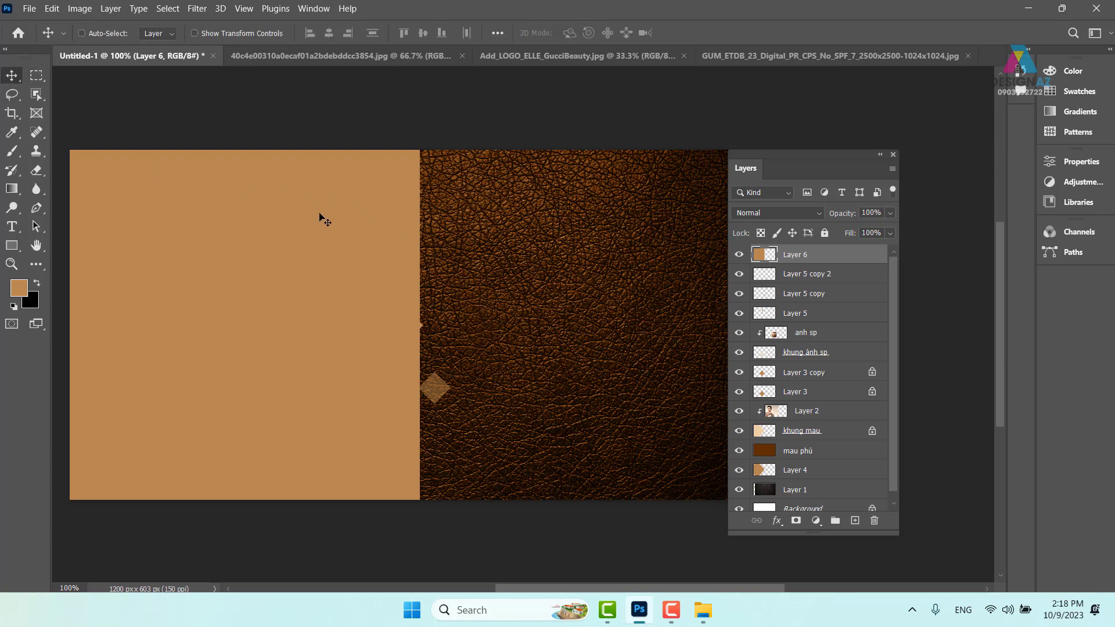
key("ctrl+t")
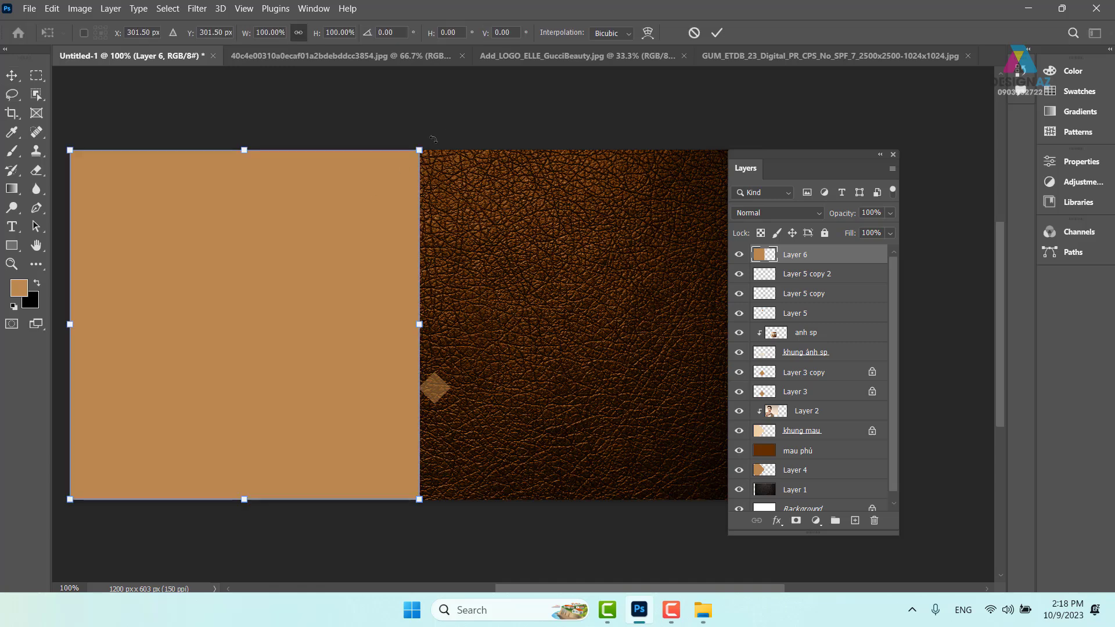
left_click_drag(433, 139, 465, 322)
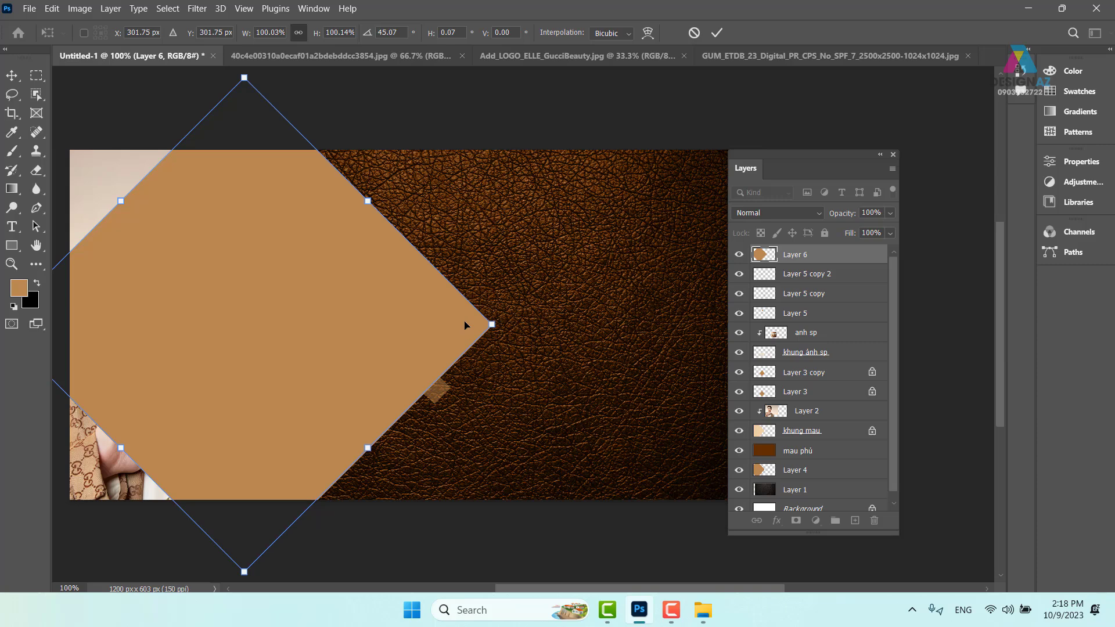
key("Return")
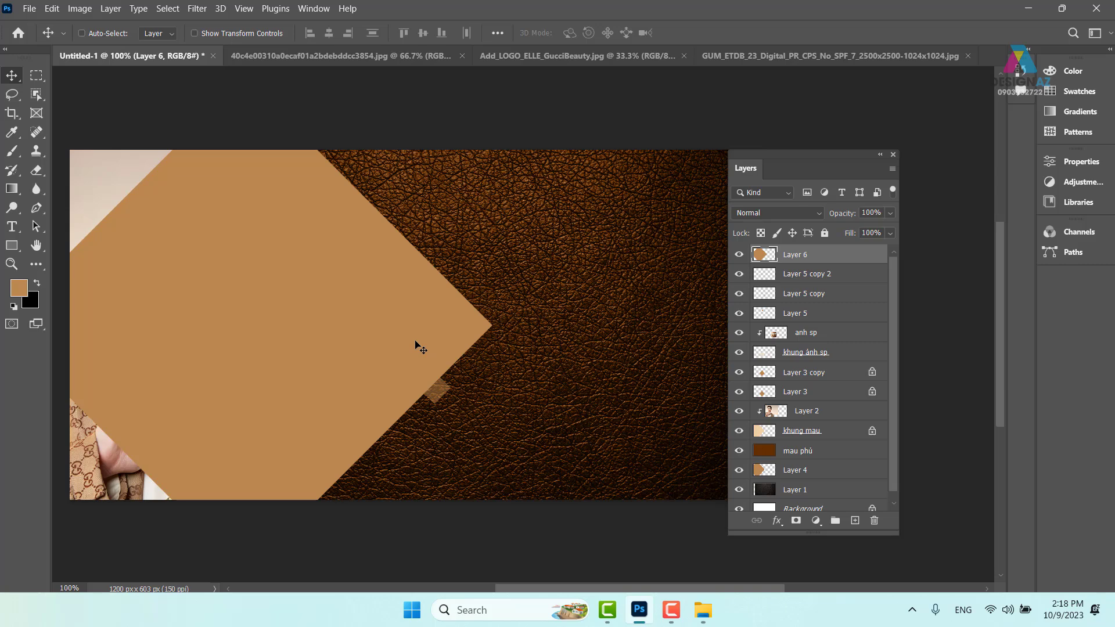
key("ctrl")
Restack Layer 6 directly above leather Layer 1, undoing a trial move and checking its visibility
key("ctrl+shift+bracketleft")
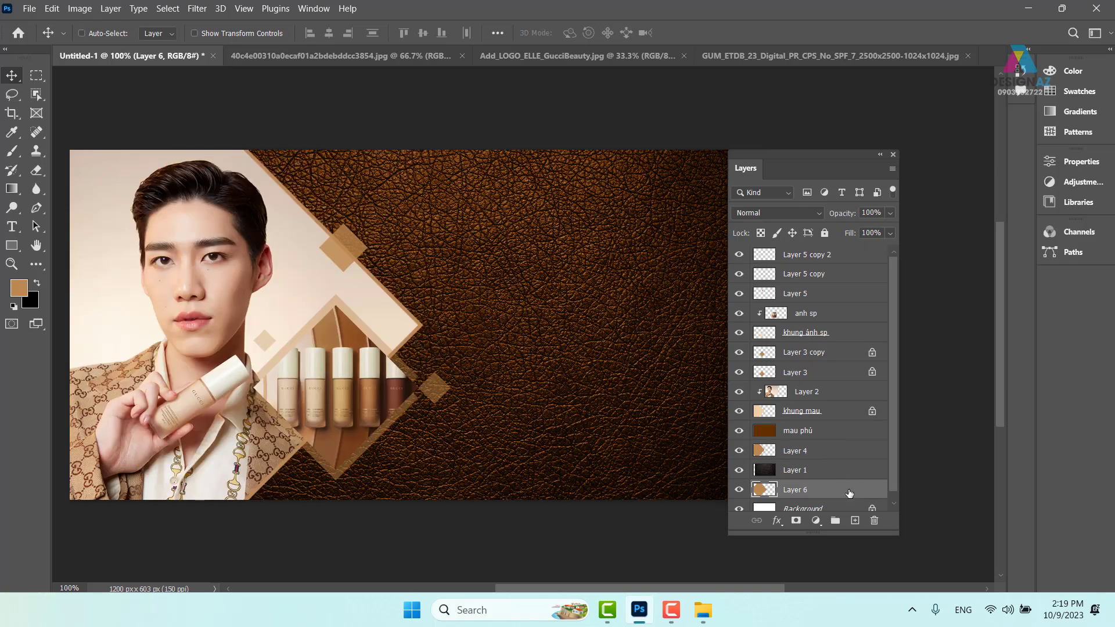
key("ctrl+bracketright")
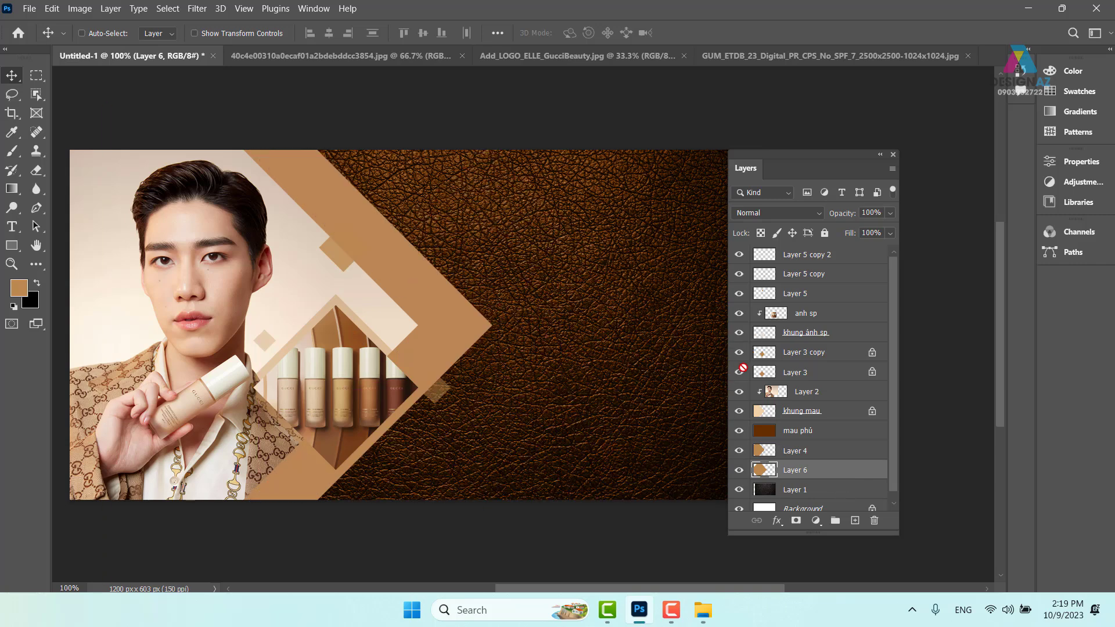
left_click_drag(348, 299, 535, 496)
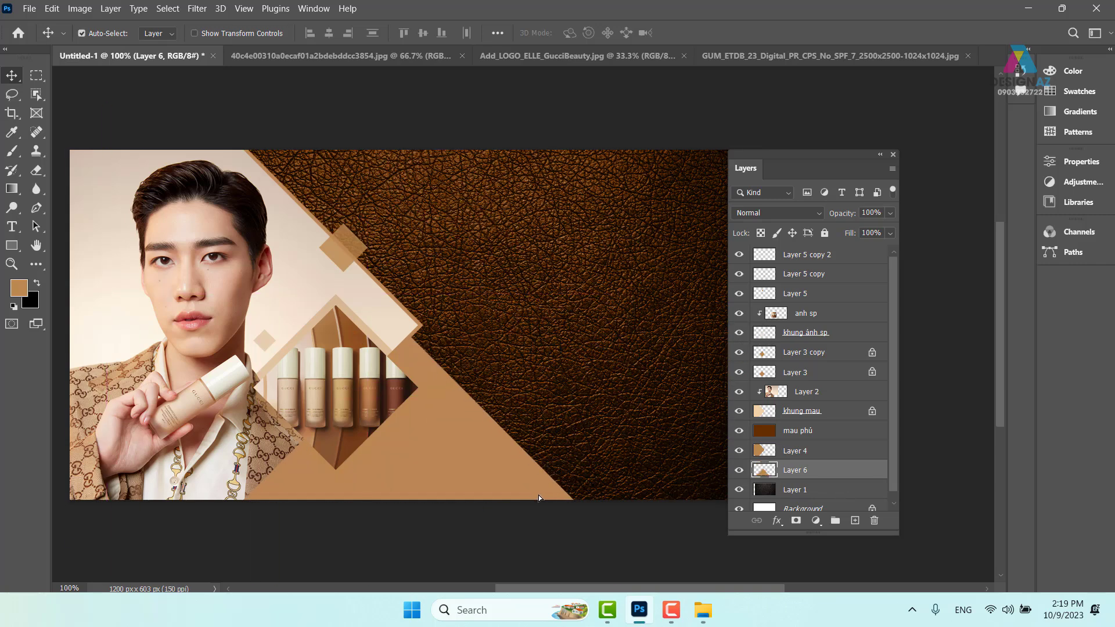
key("ctrl+z")
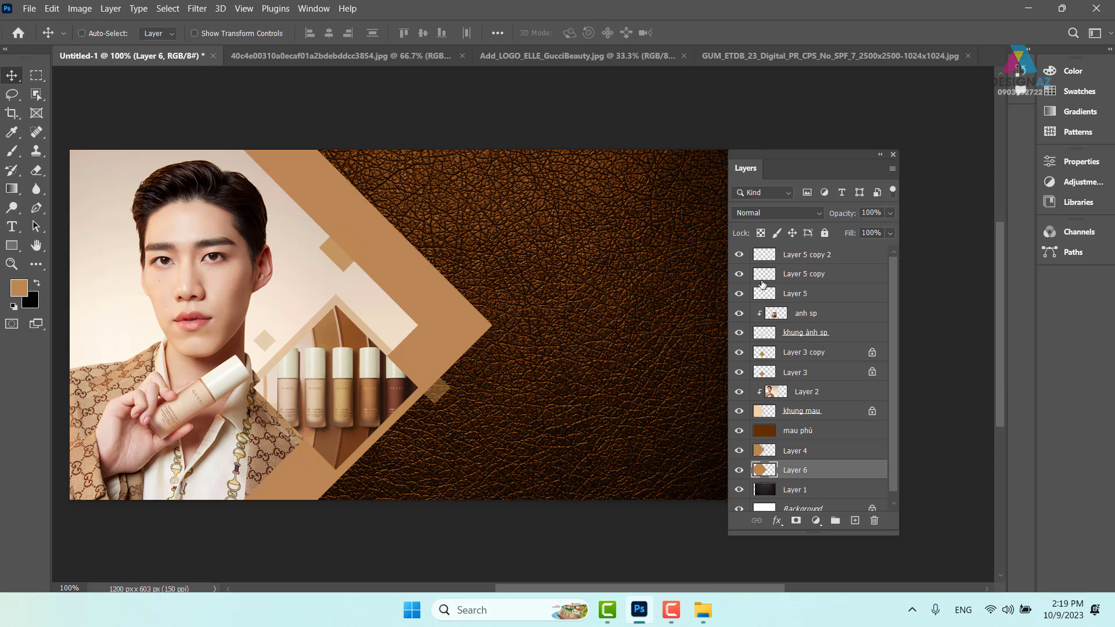
left_click(739, 471)
key("ctrl")
key("ctrl")
Load the Layer 6 tan diamond's pixels as a selection from its thumbnail
left_click(771, 476, "ctrl")
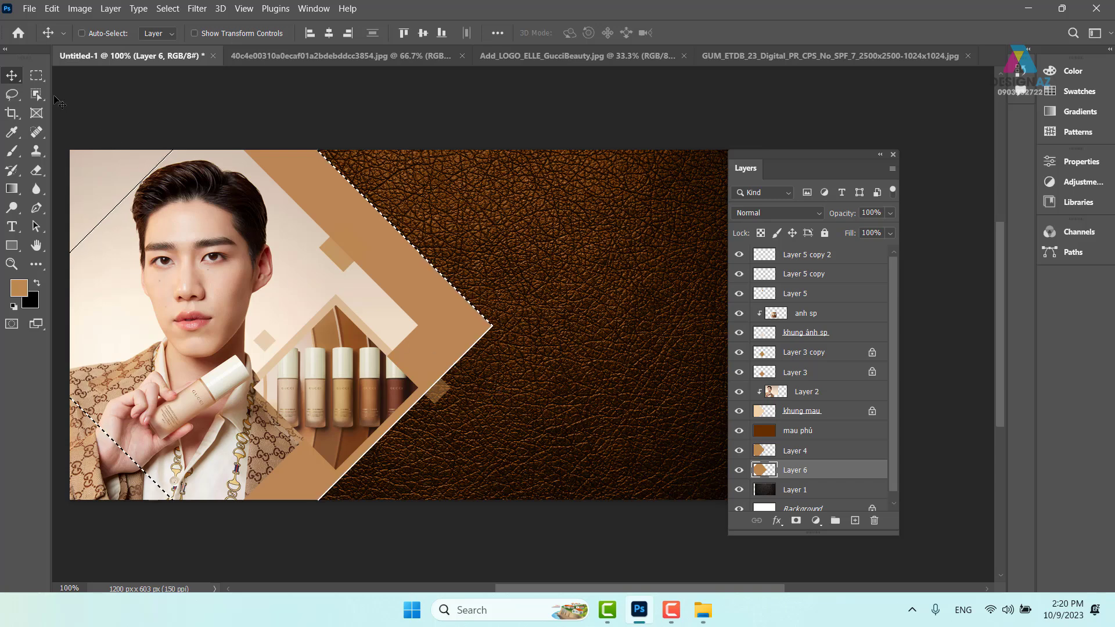
Offset the diamond selection by a few pixels and zoom to 300% on its edge
left_click(39, 78)
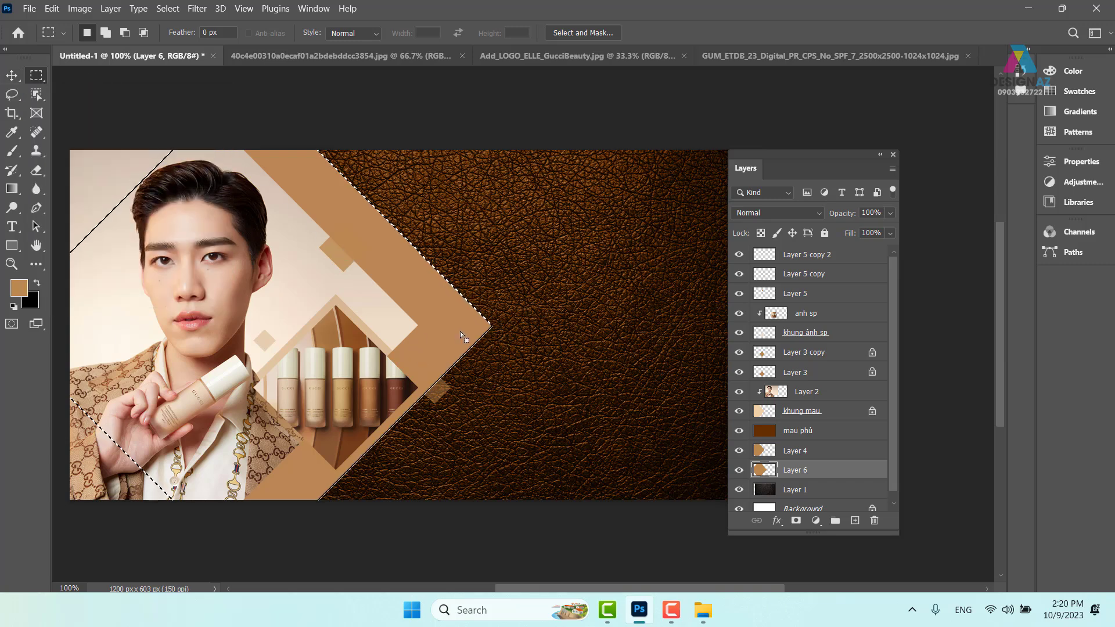
left_click_drag(462, 332, 454, 330)
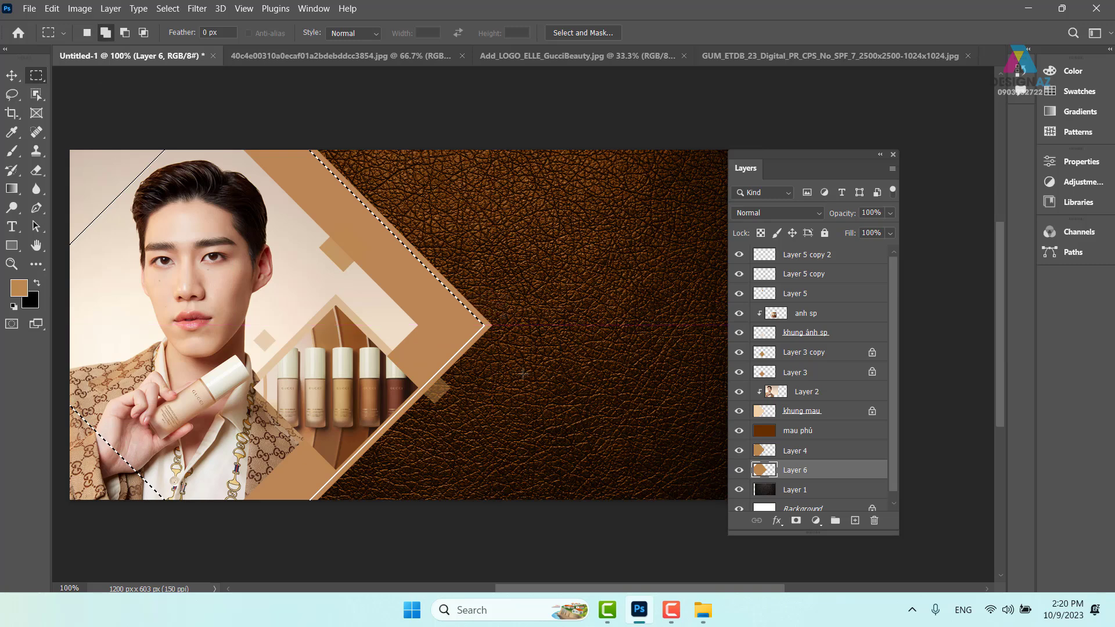
key("ctrl+Right")
key("ctrl+Right")
key("ctrl+Right")
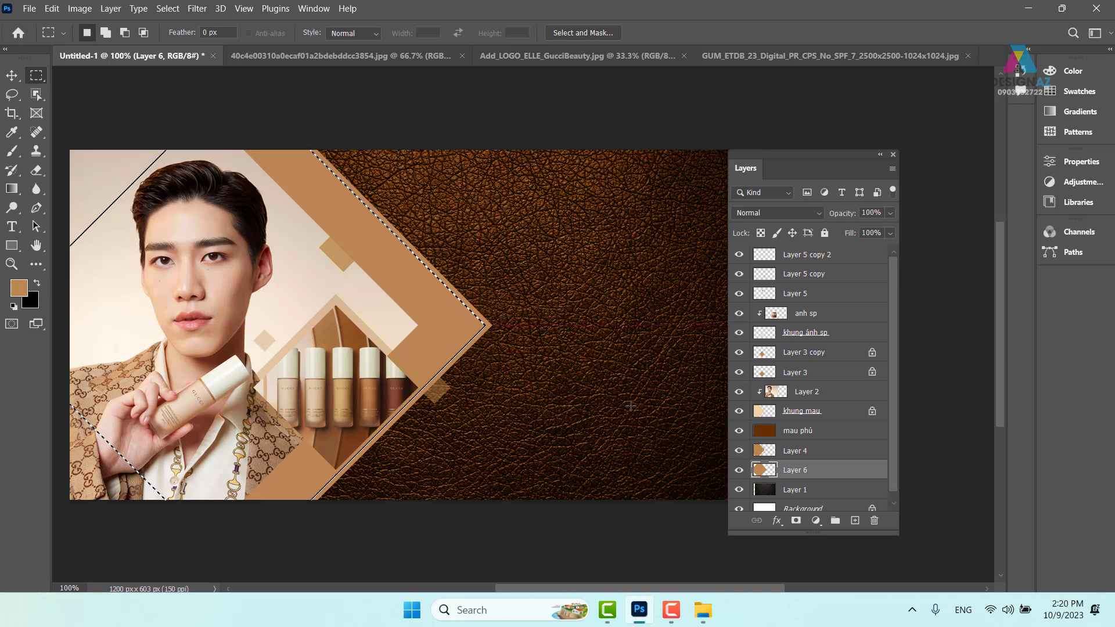
key("ctrl+Left")
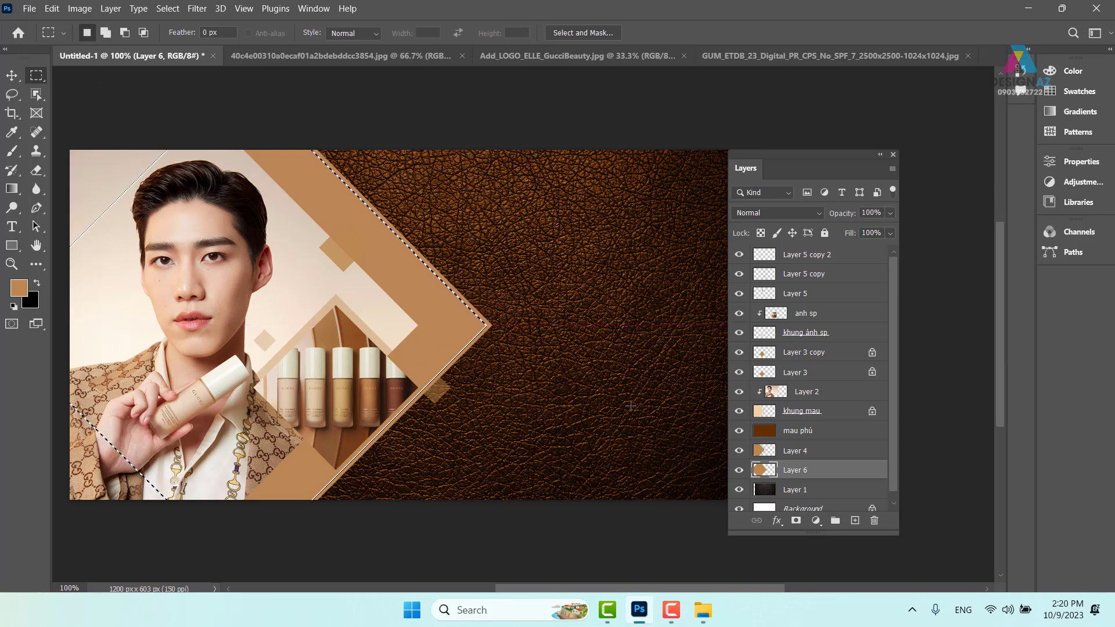
key("ctrl+Right")
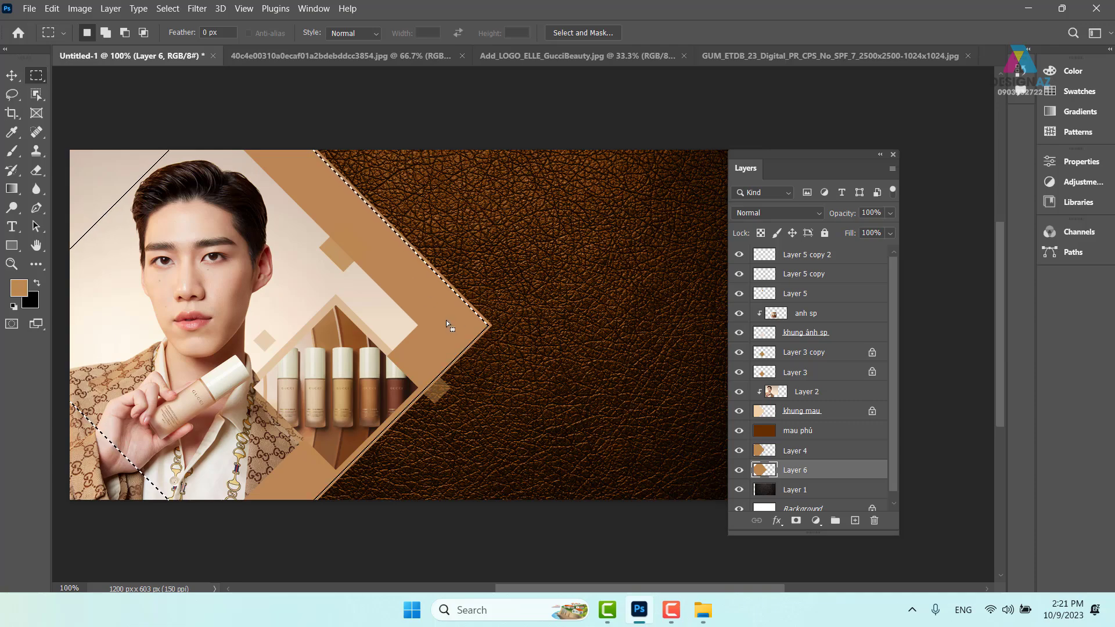
key("ctrl+plus")
key("ctrl+plus")
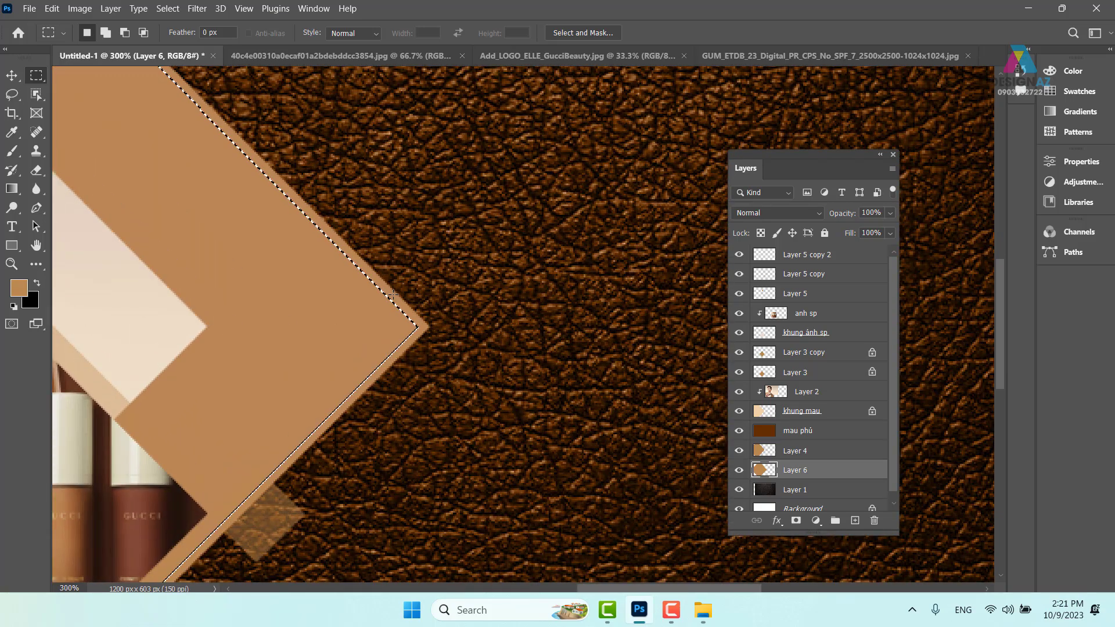
Shift the selection left and delete the tan inside, leaving a thin outline frame
left_click_drag(383, 339, 333, 339)
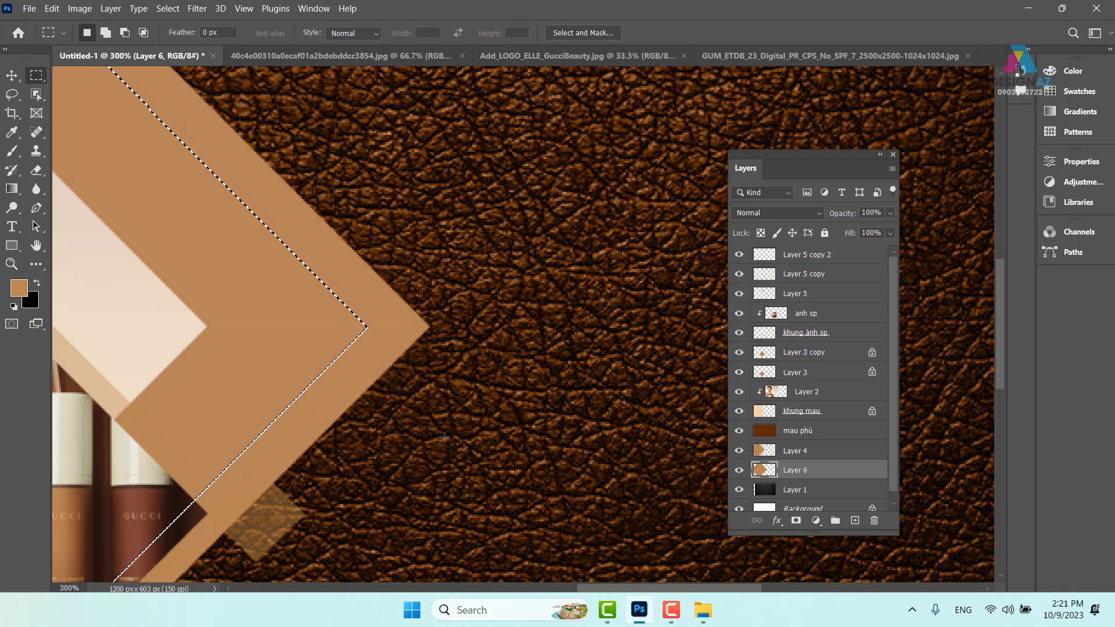
key("Delete")
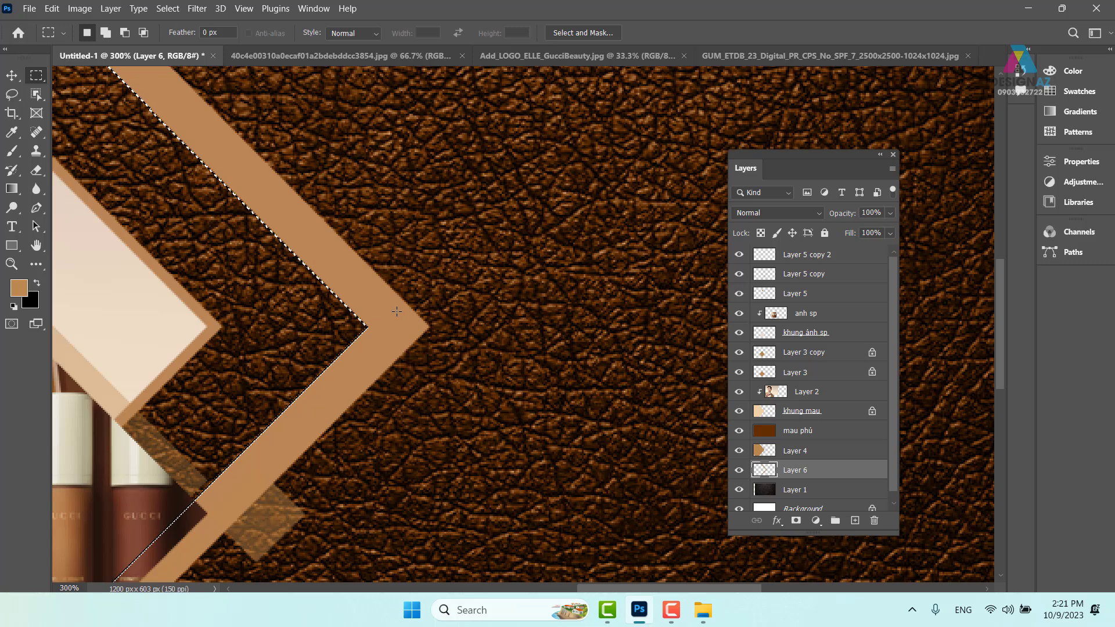
key("ctrl+z")
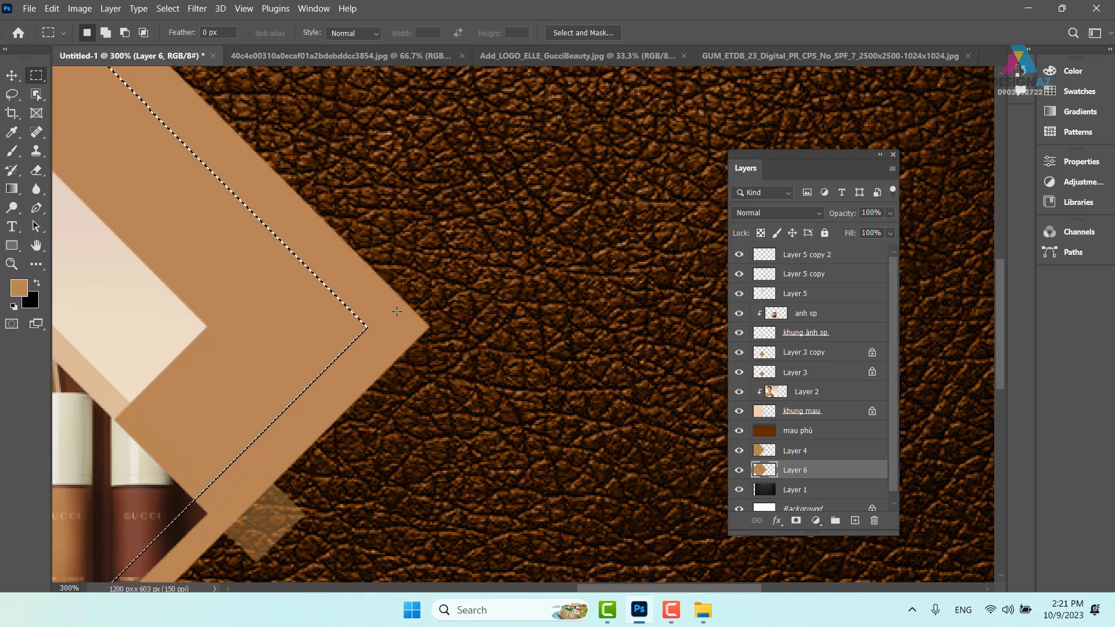
key("ctrl+z")
key("ctrl+z")
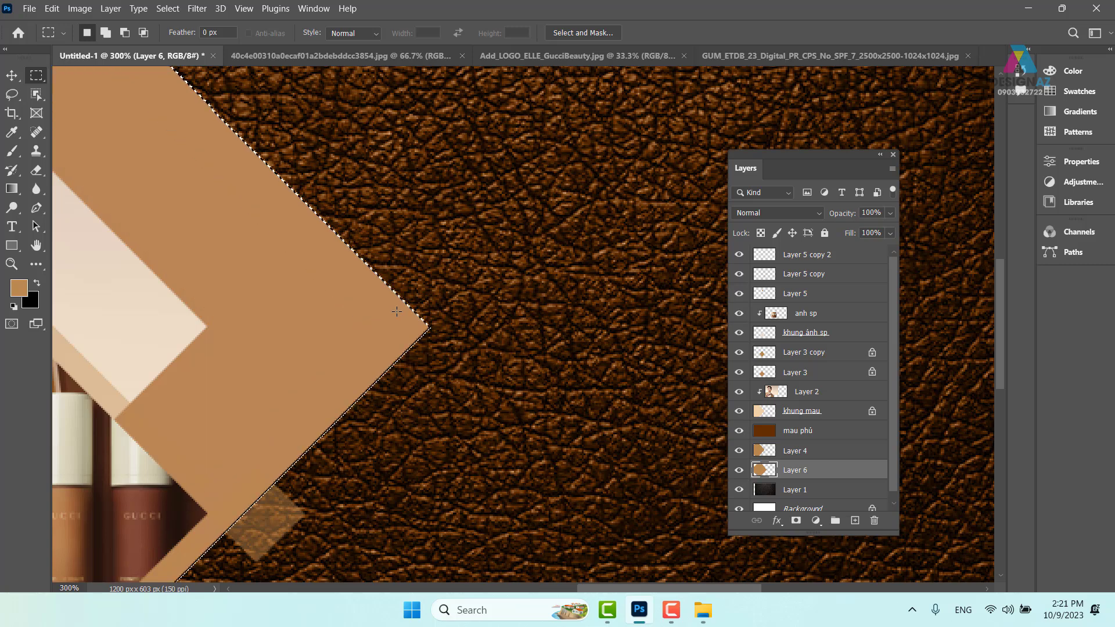
key("Left")
key("Left")
key("Left")
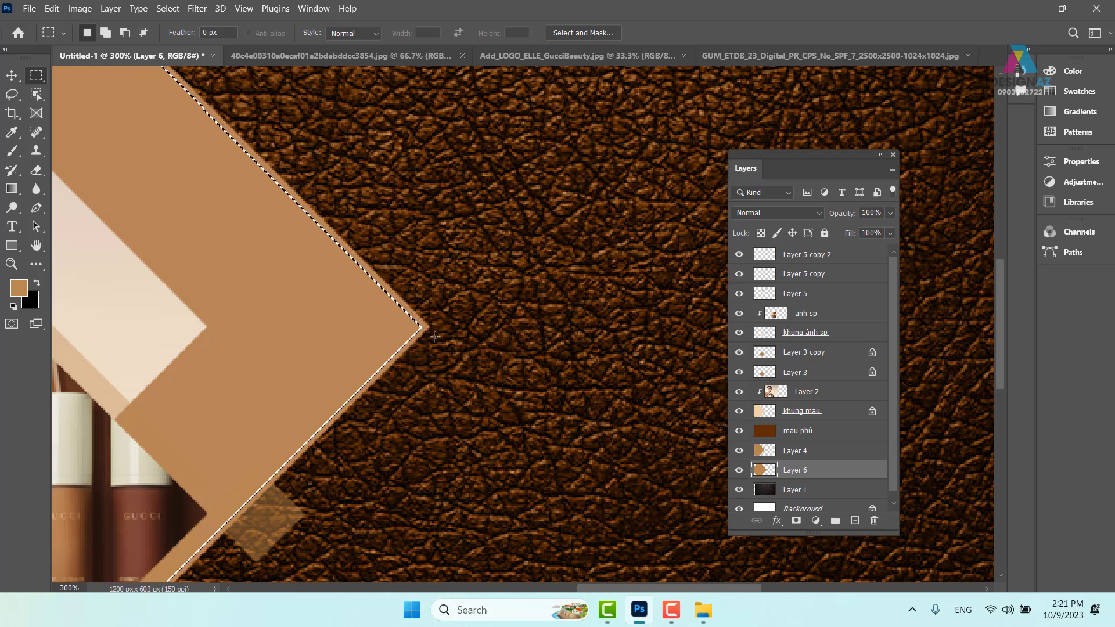
key("Delete")
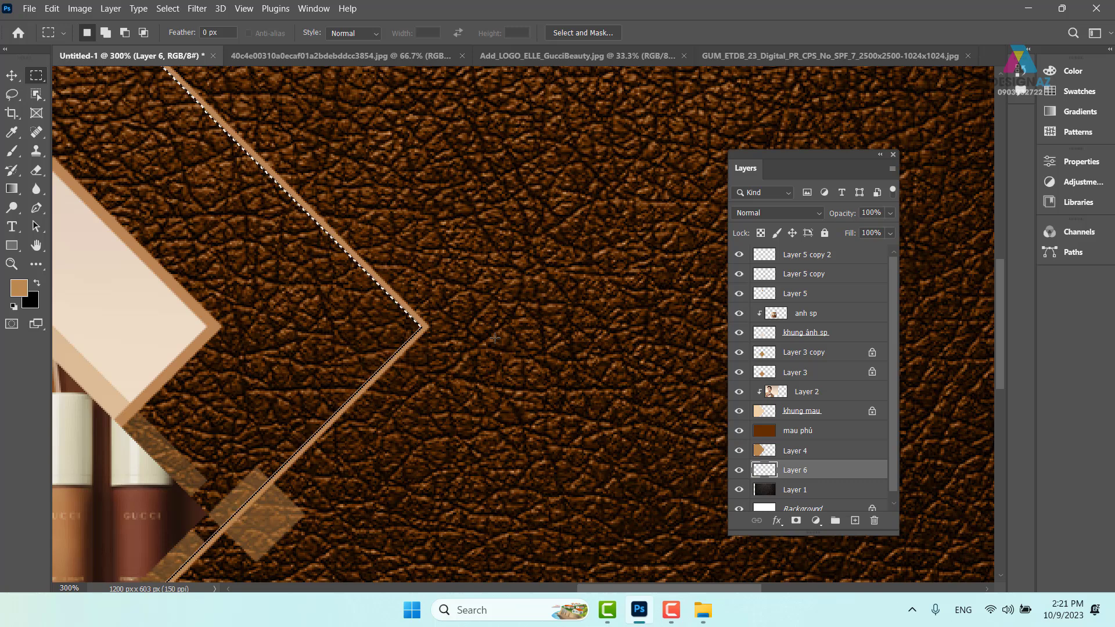
key("ctrl+d")
key("ctrl+minus")
At 100% view, shift Layer 6's thin tan outline frame left toward the product diamond
key("ctrl+minus")
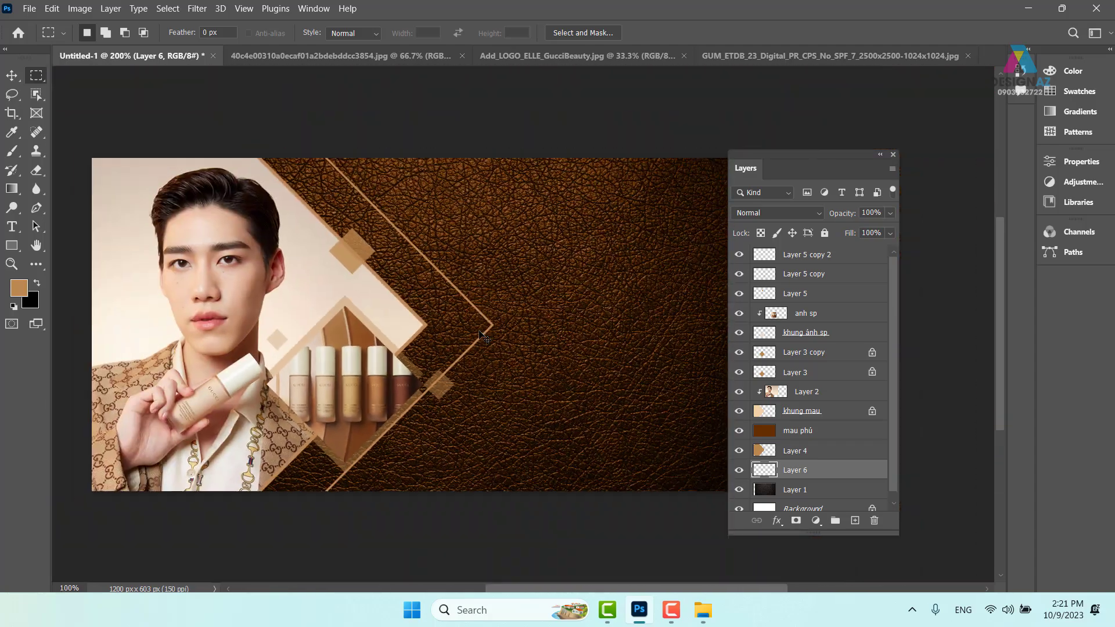
key("ctrl+minus")
key("ctrl+plus")
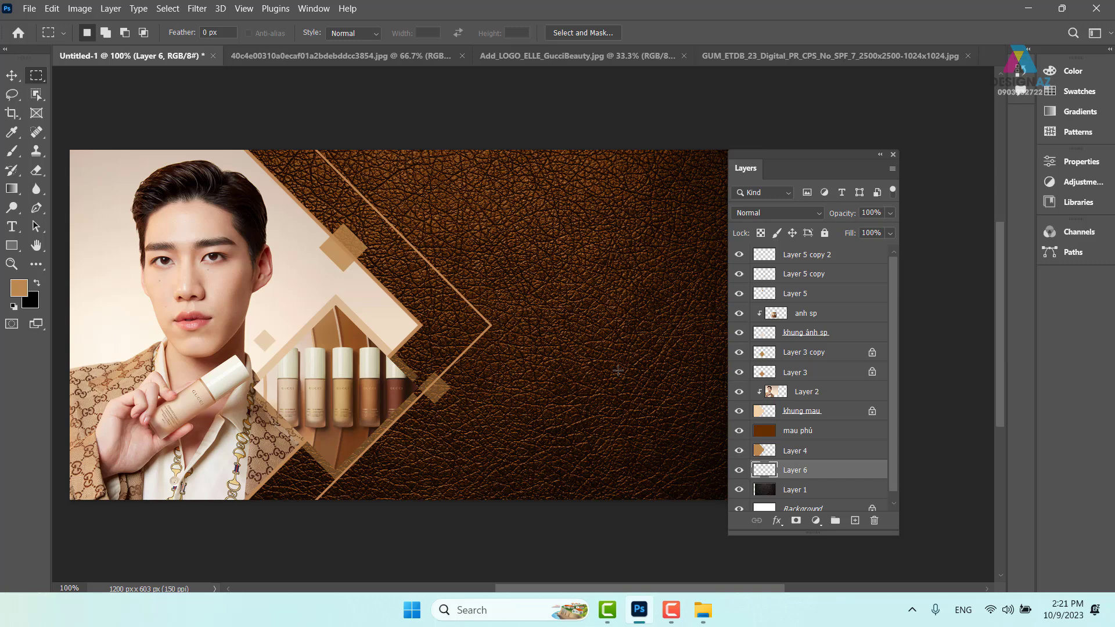
key("v")
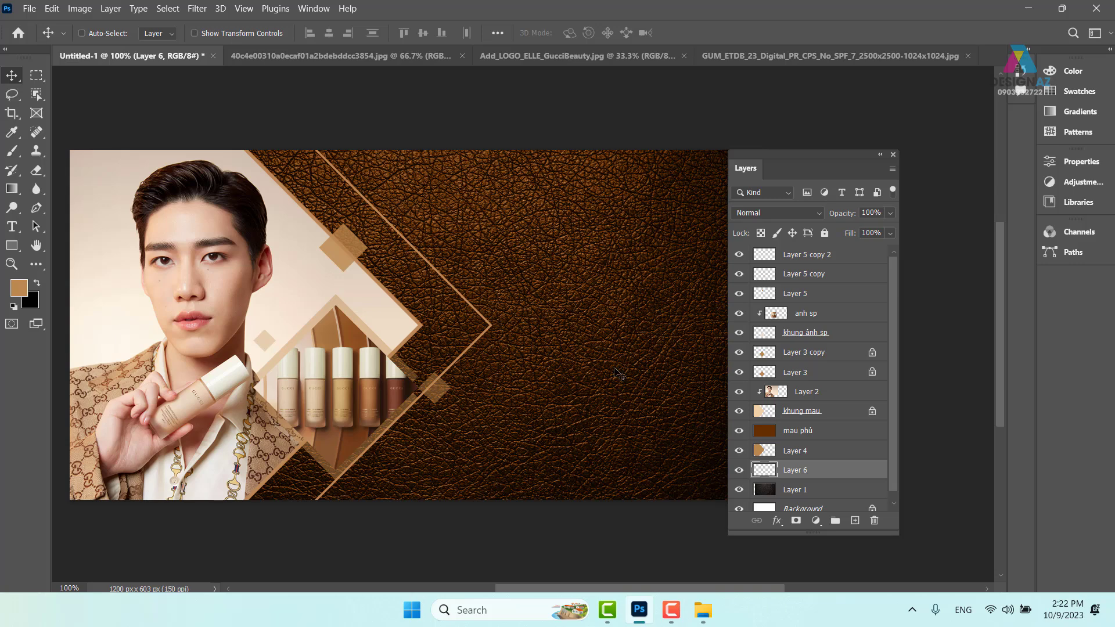
left_click_drag(490, 335, 429, 336)
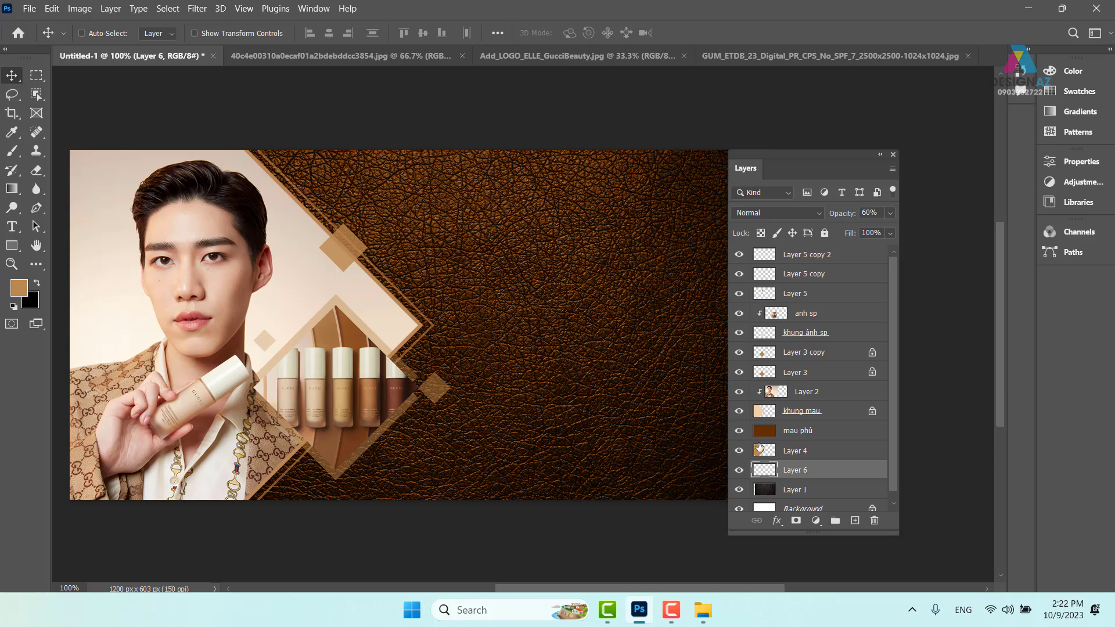
Pick Layer 3 from the canvas and load its product-diamond outline as a selection
right_click(398, 428)
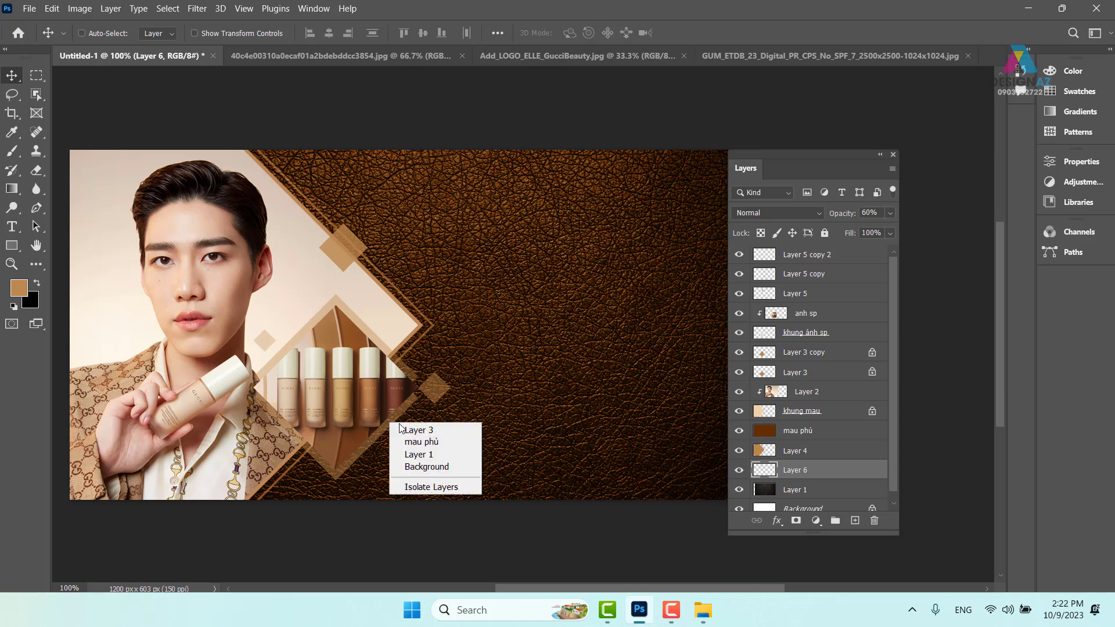
left_click(418, 430)
left_click_drag(401, 433, 406, 456)
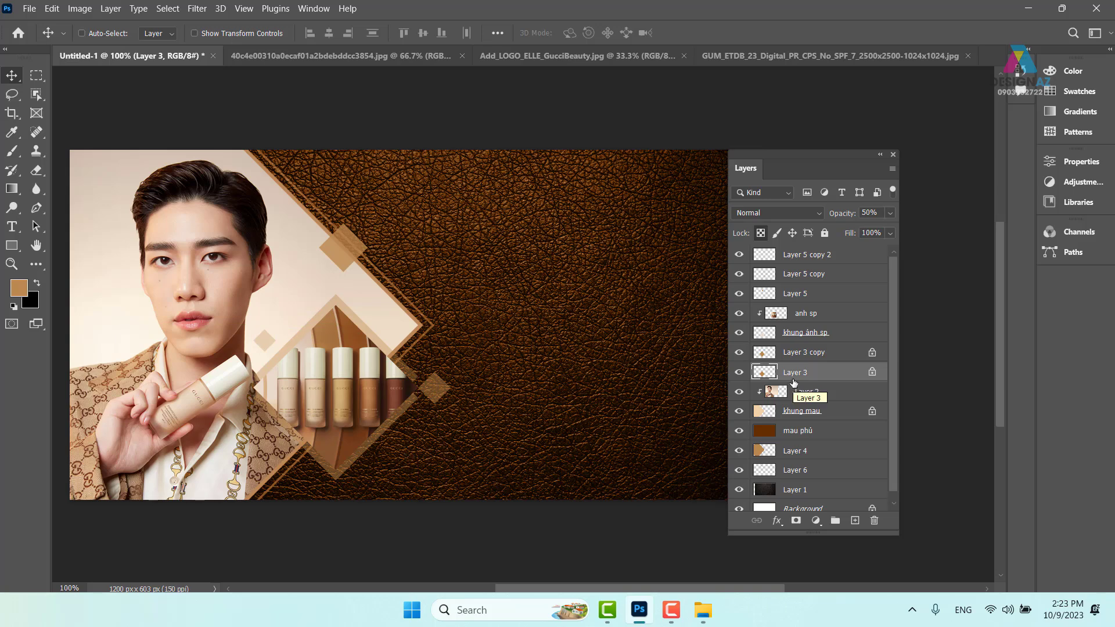
key("ctrl")
left_click(764, 375, "ctrl")
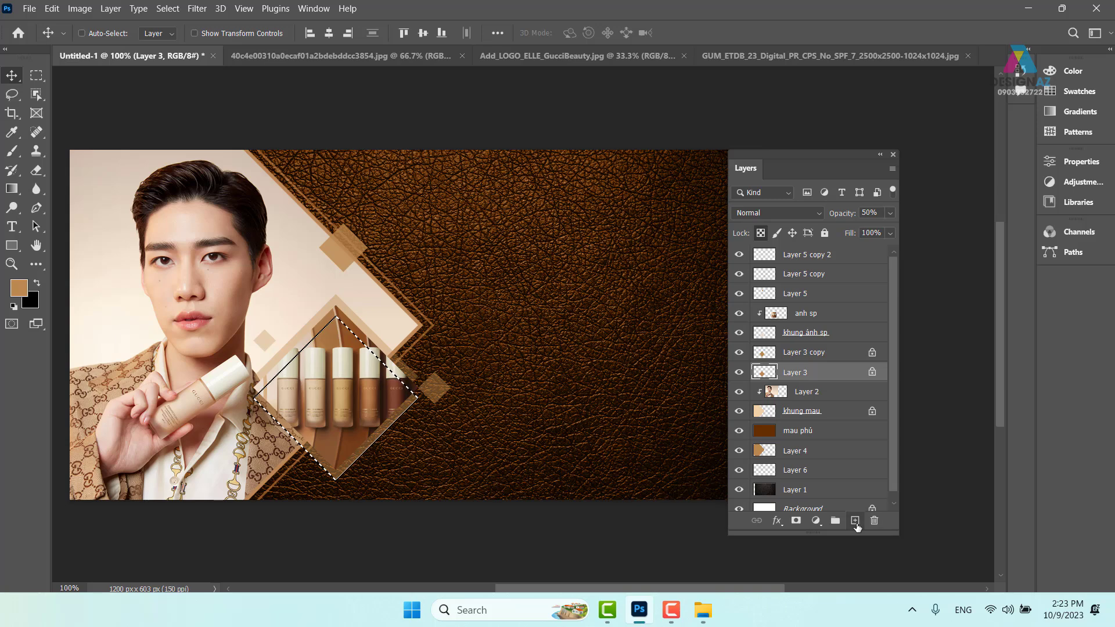
On a new Layer 7, fill the diamond selection with tan and zoom in on it
left_click(857, 521)
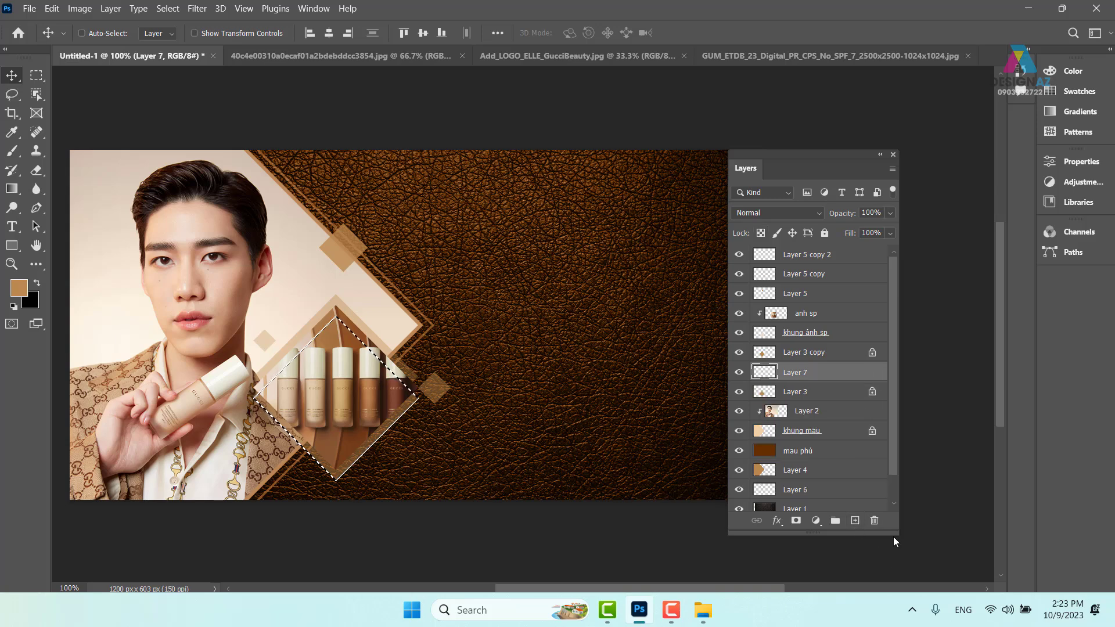
key("alt+BackSpace")
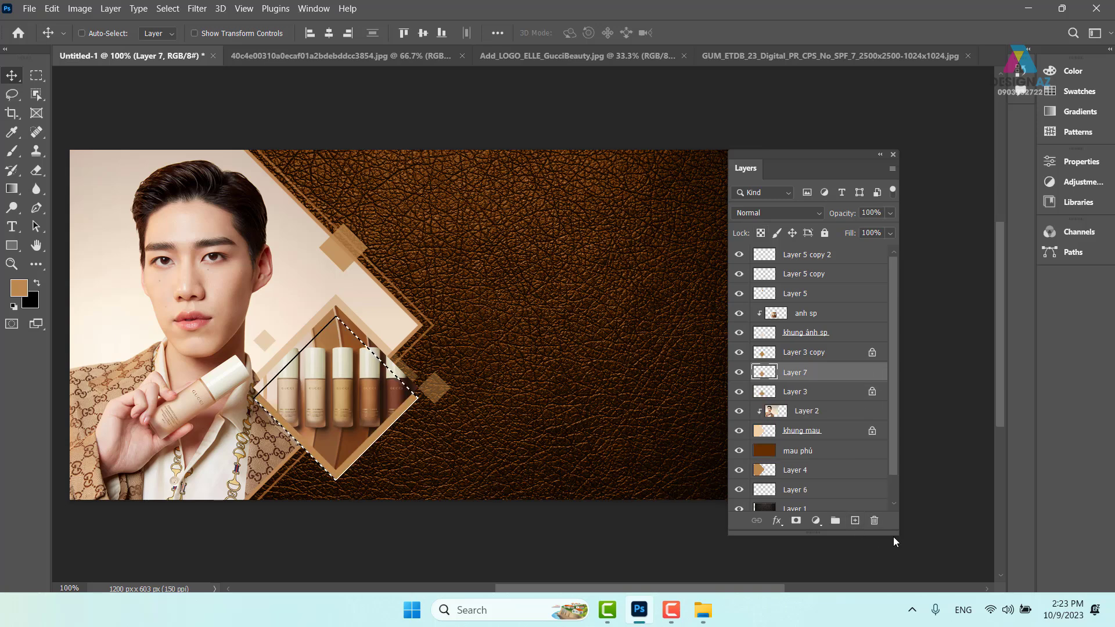
key("ctrl+plus")
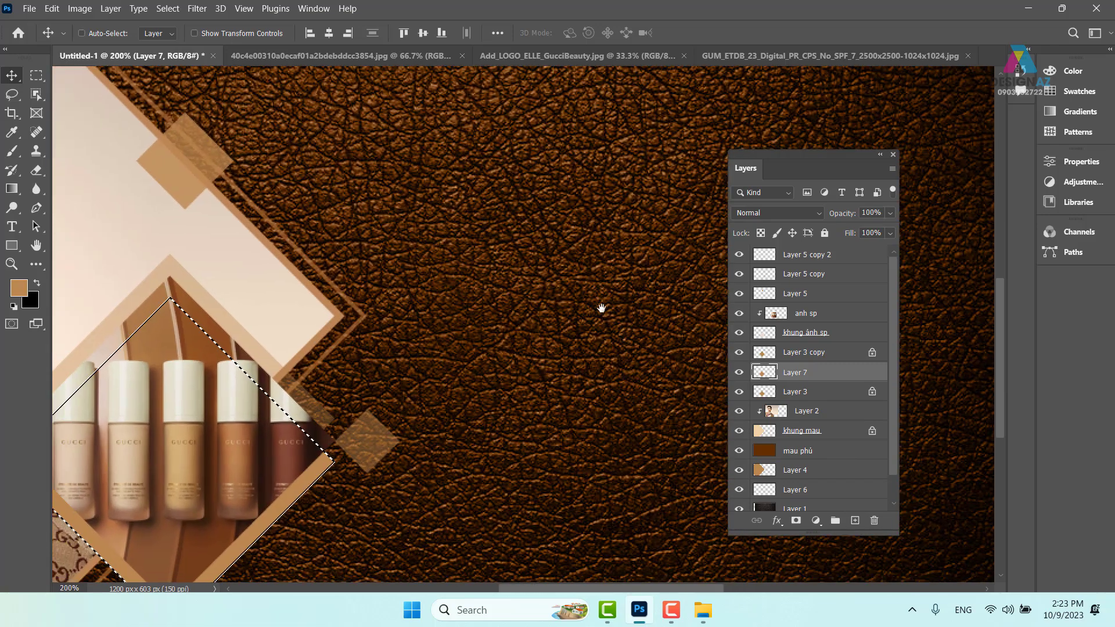
left_click_drag(356, 460, 626, 292)
key("ctrl+plus")
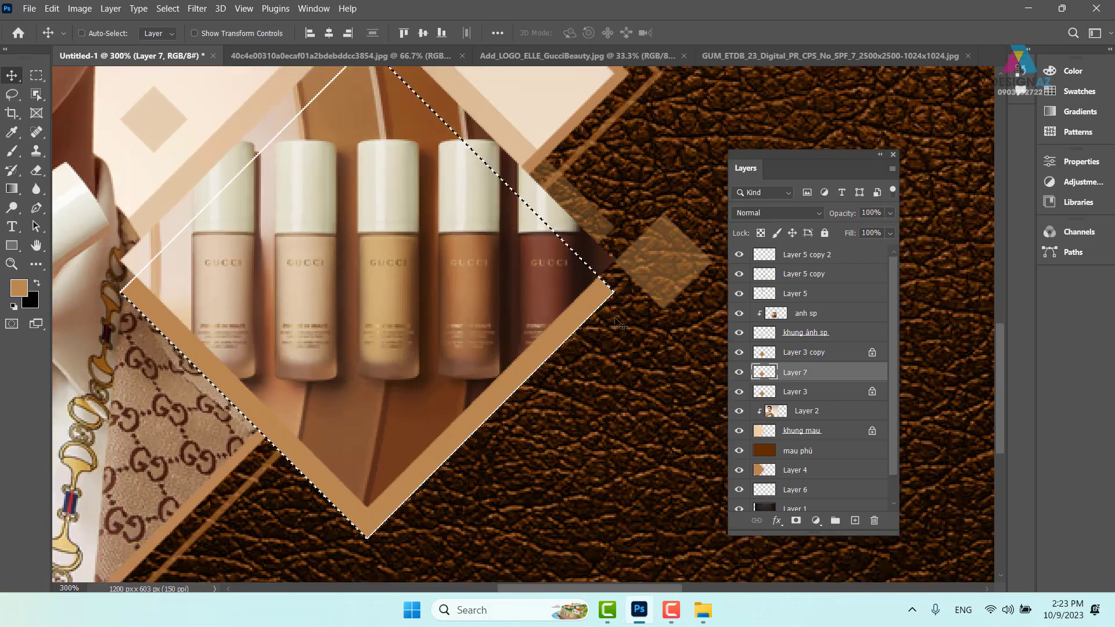
left_click_drag(543, 443, 525, 428)
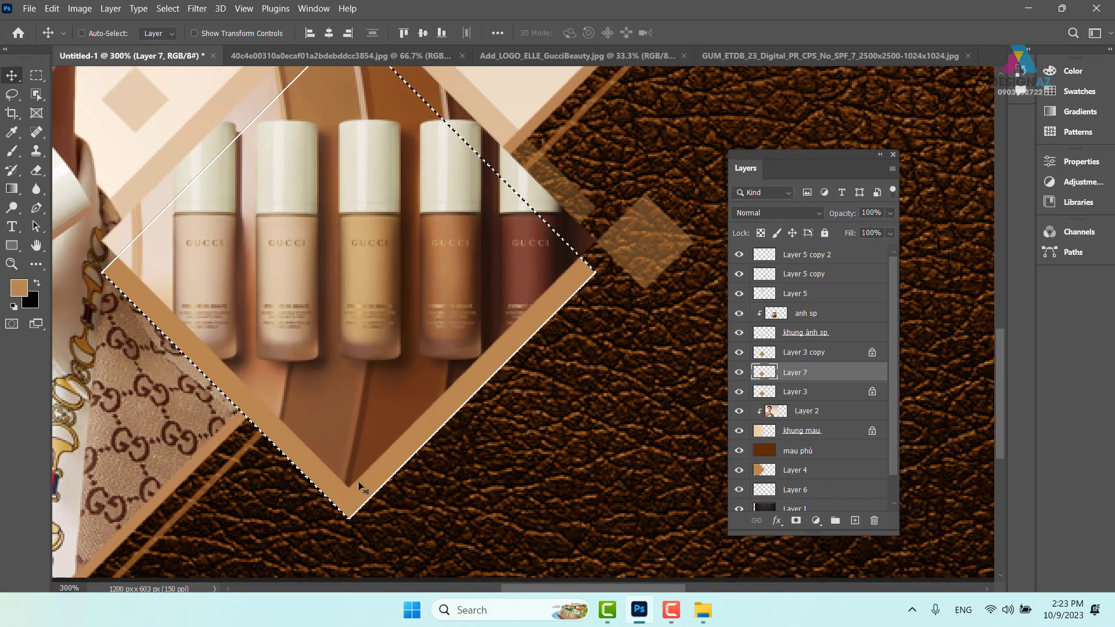
Nudge the marquee up and delete the fill to leave a thin tan line, then reposition it
left_click(39, 76)
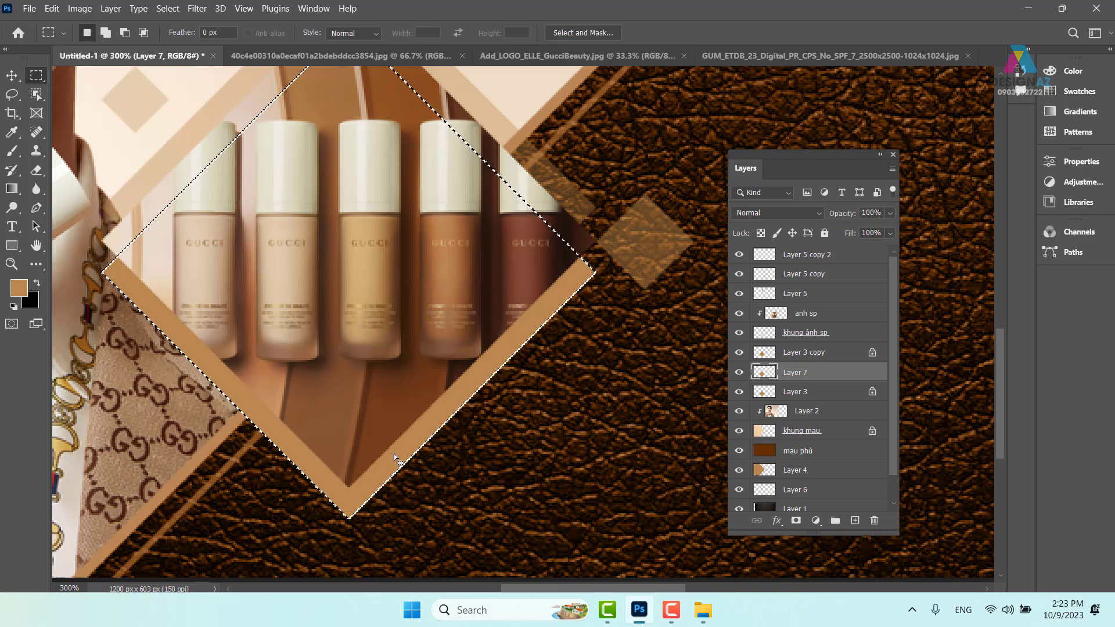
key("Up")
key("Up")
key("Up")
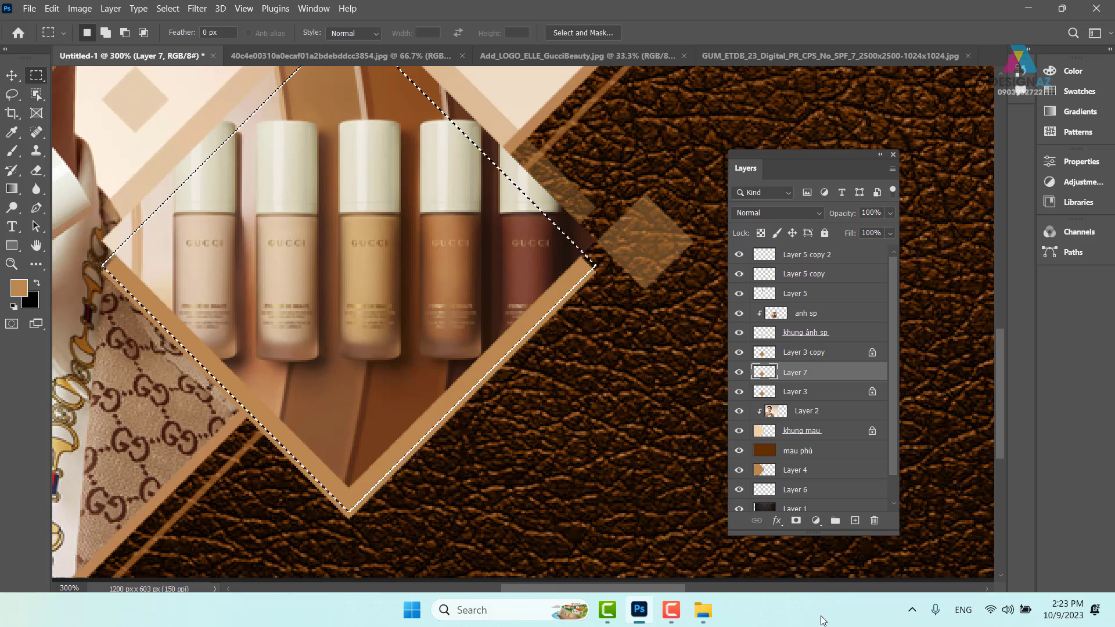
key("Delete")
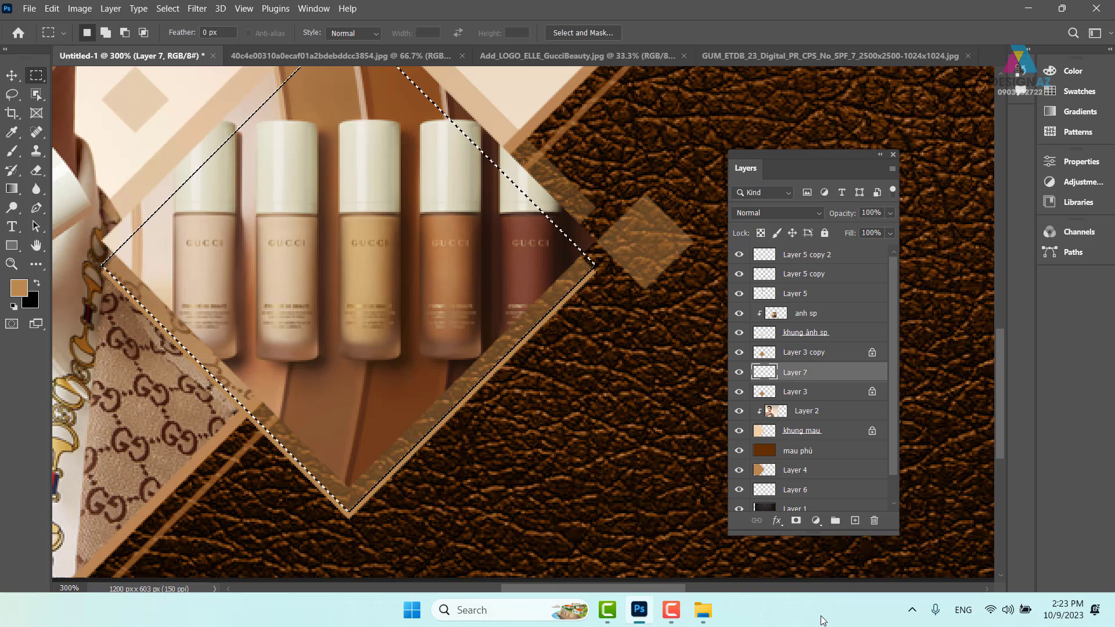
key("ctrl+d")
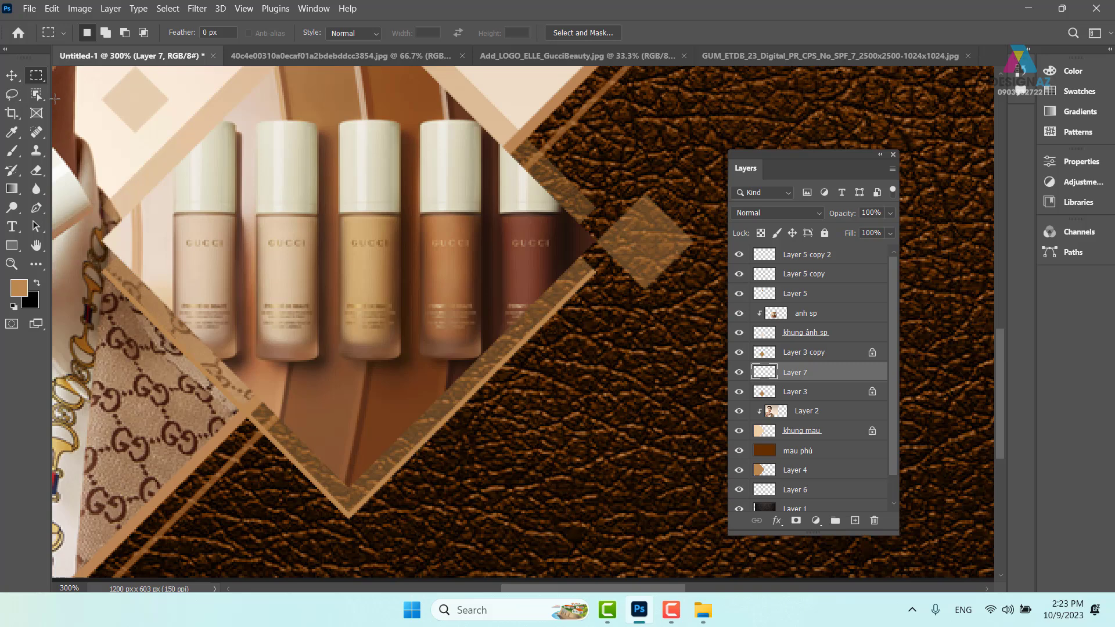
left_click(12, 75)
mouse_move(523, 463)
left_mouse_down()
mouse_move(579, 475)
mouse_move(762, 186)
left_mouse_up()
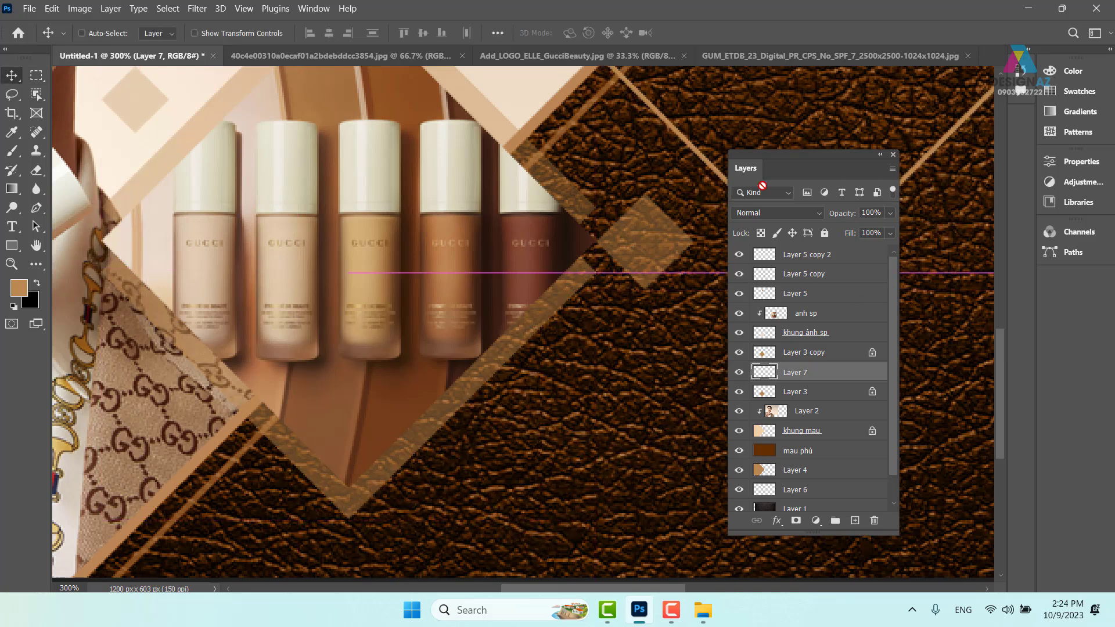
mouse_move(762, 186)
left_mouse_down()
mouse_move(437, 444)
mouse_move(656, 569)
left_mouse_up()
key("ctrl+1")
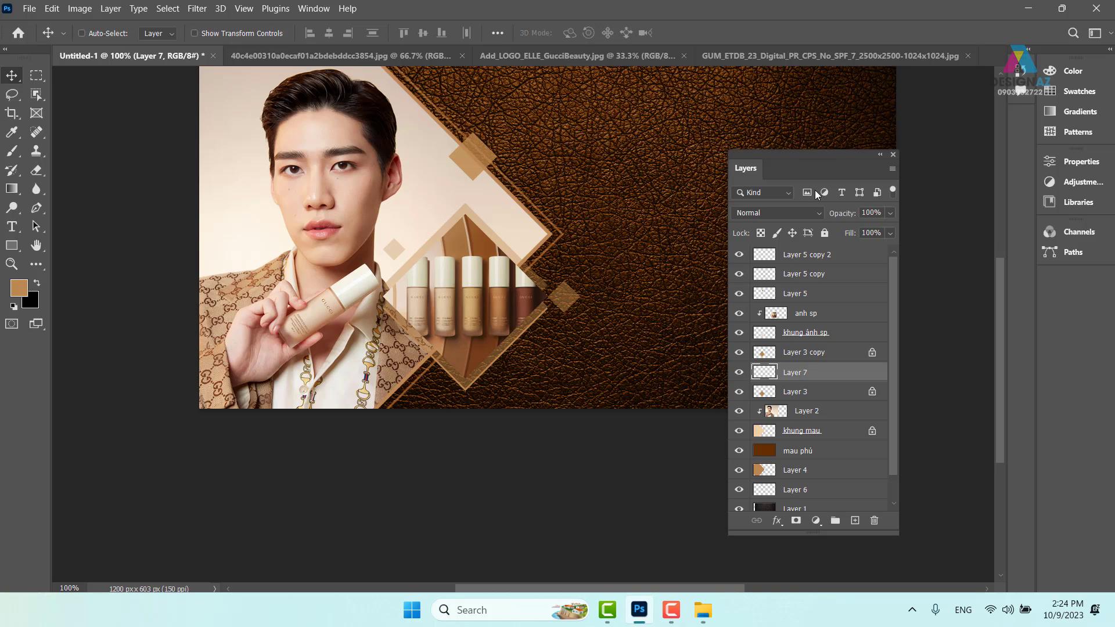
Move the floating Layers panel aside and pan so the whole banner is visible
mouse_move(838, 157)
left_mouse_down()
mouse_move(287, 182)
mouse_move(169, 112)
left_mouse_up()
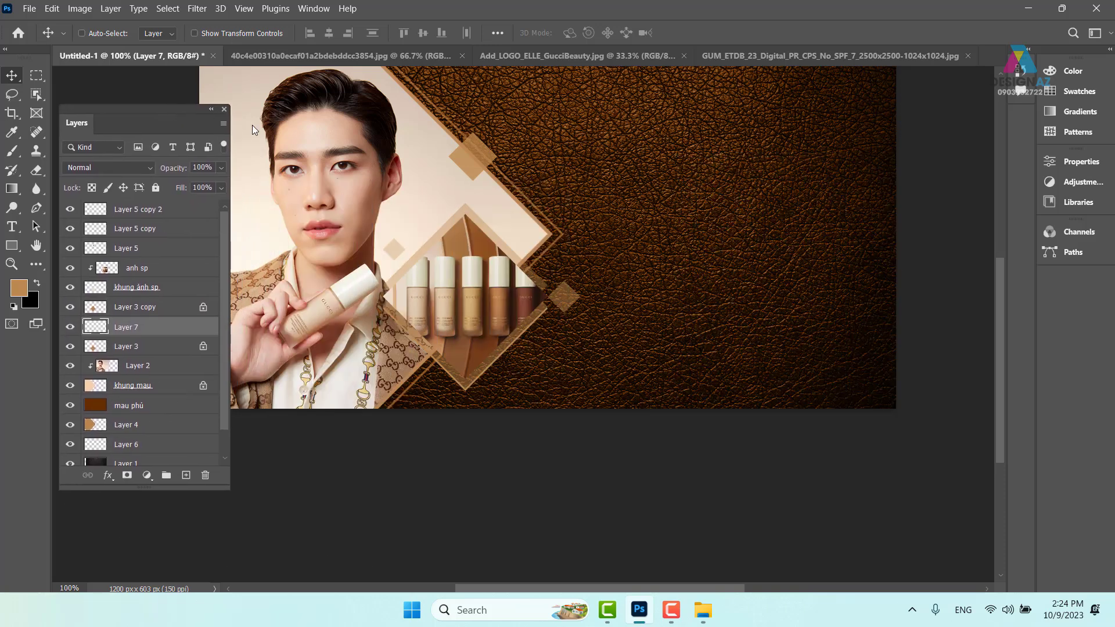
mouse_move(450, 182)
left_mouse_down()
mouse_move(575, 224)
mouse_move(494, 255)
left_mouse_up()
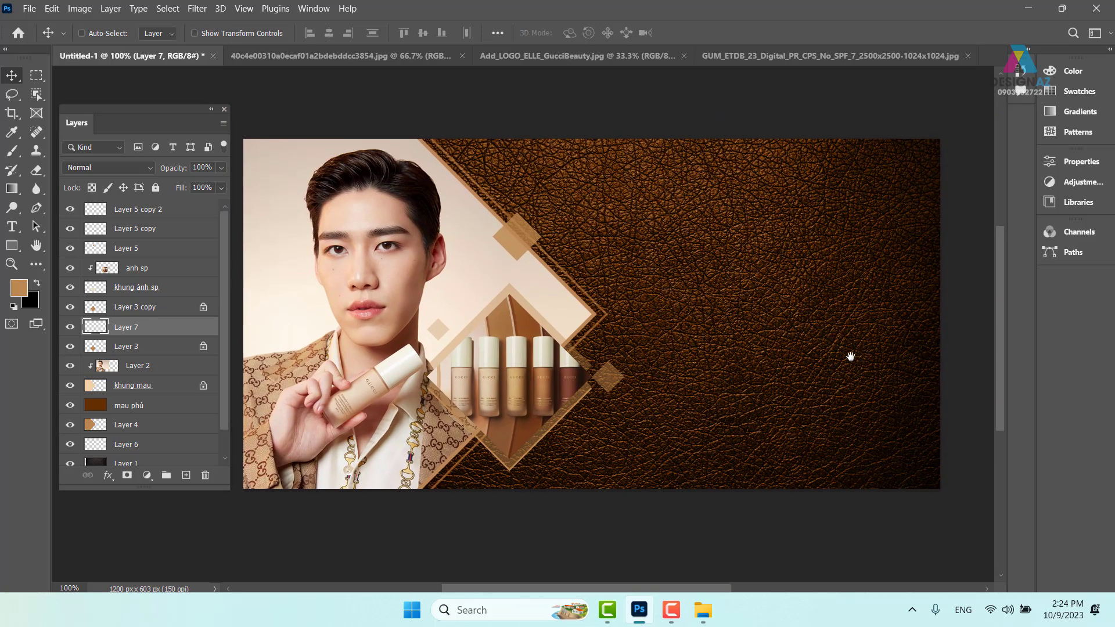
left_click_drag(849, 356, 852, 353)
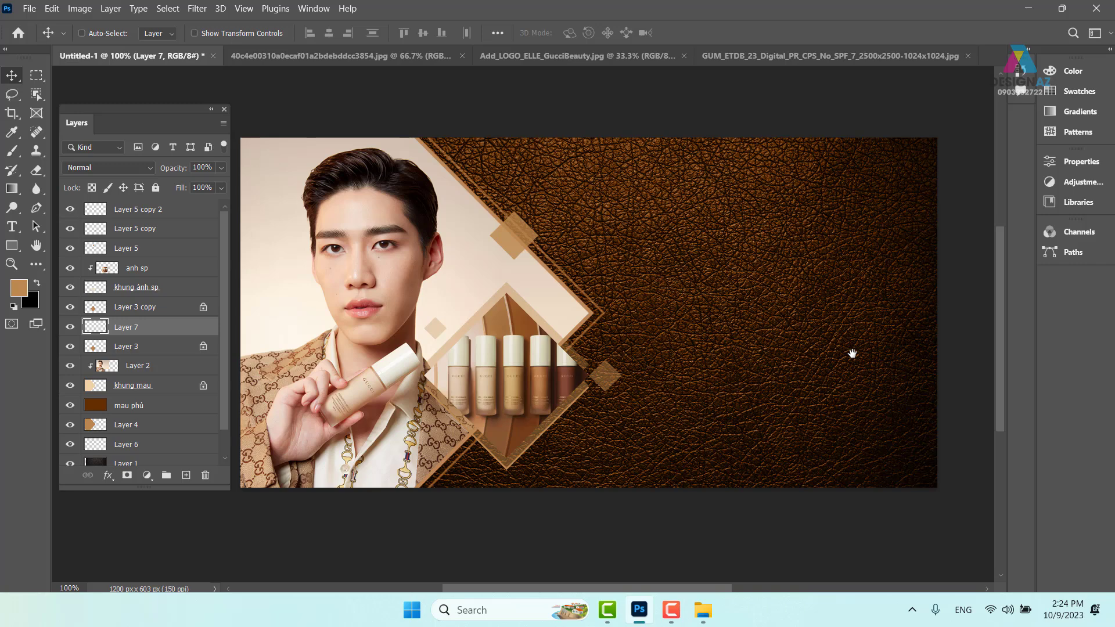
left_click(31, 11)
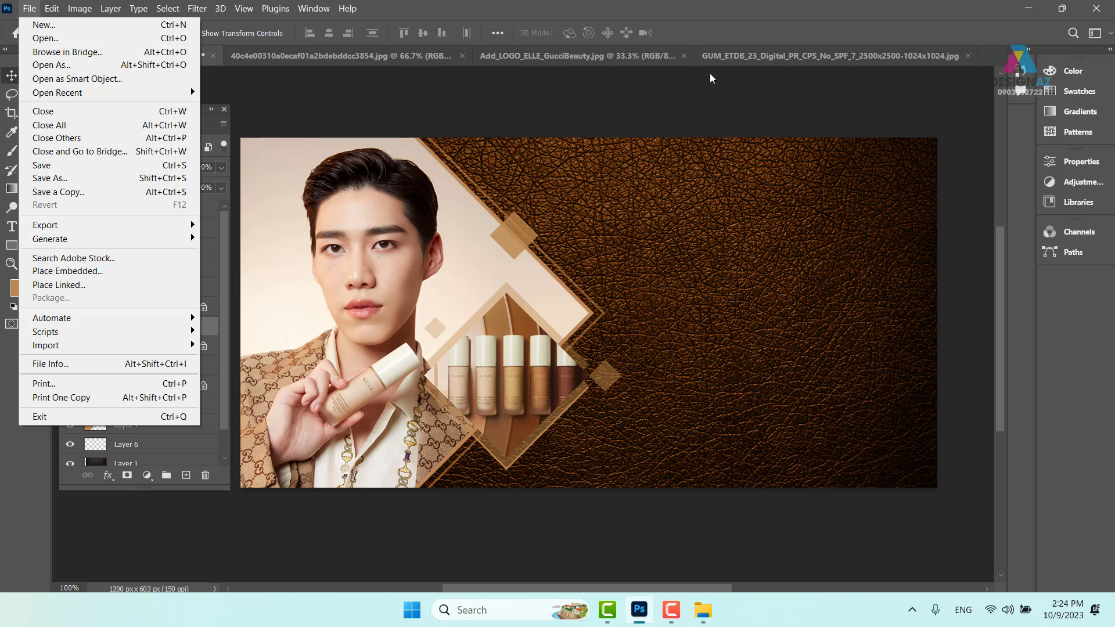
Close the leather, model-photo and product-photo documents, discarding the model photo's changes
left_click(754, 27)
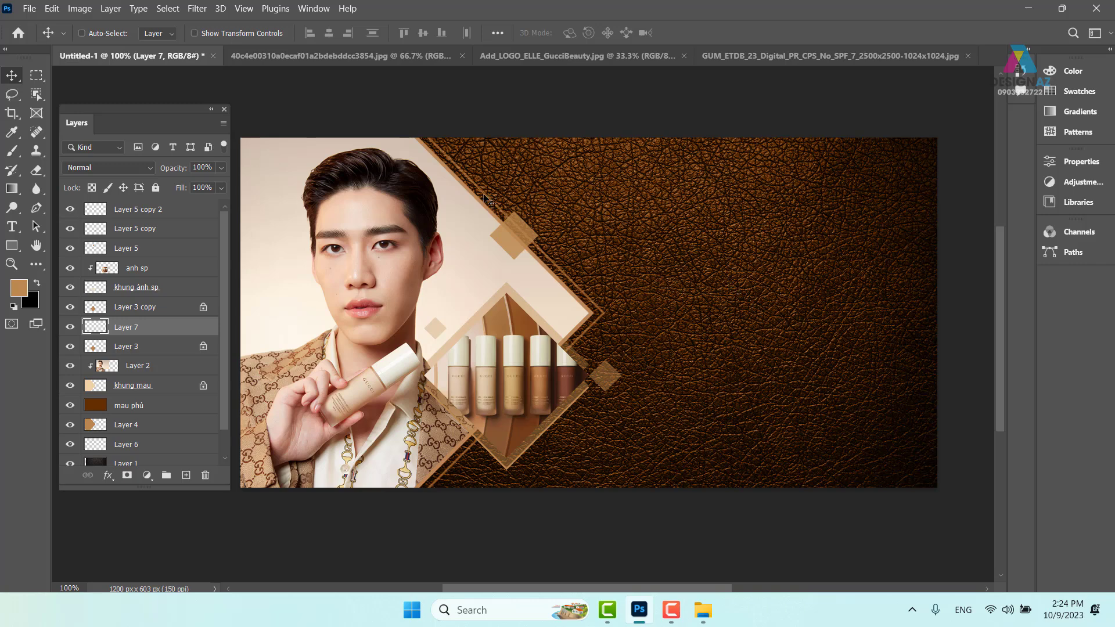
left_click(344, 55)
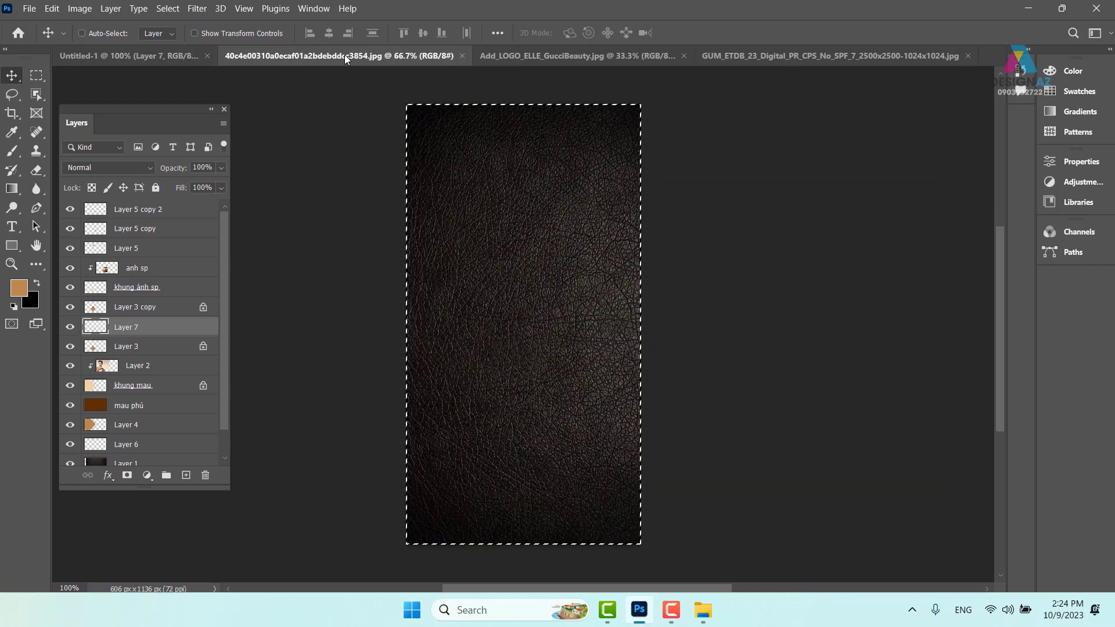
left_click(464, 55)
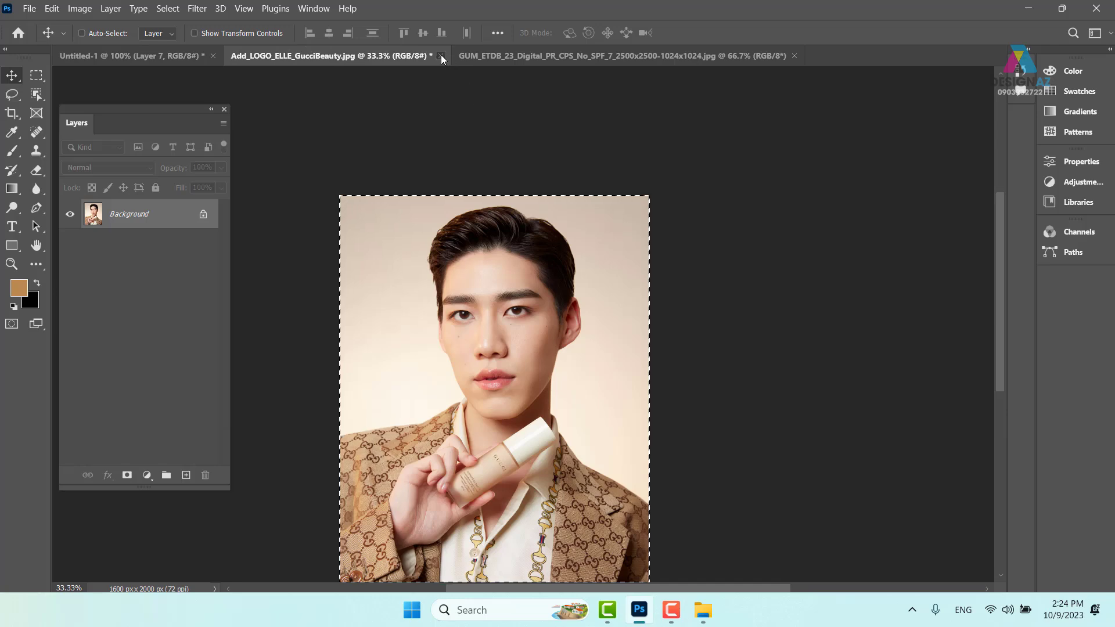
left_click(441, 56)
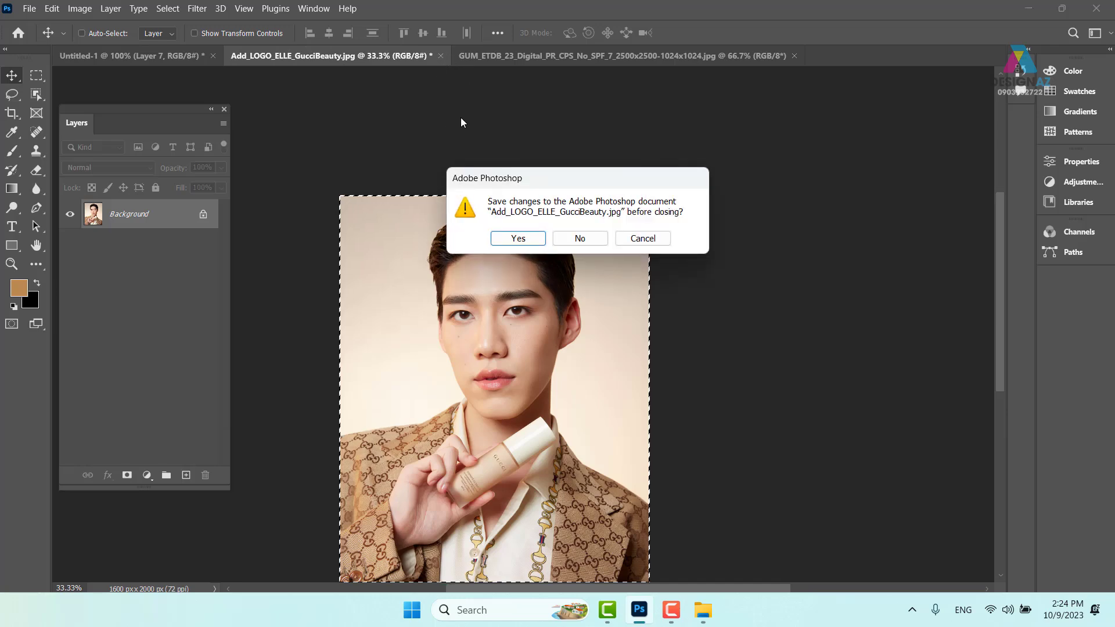
left_click(579, 238)
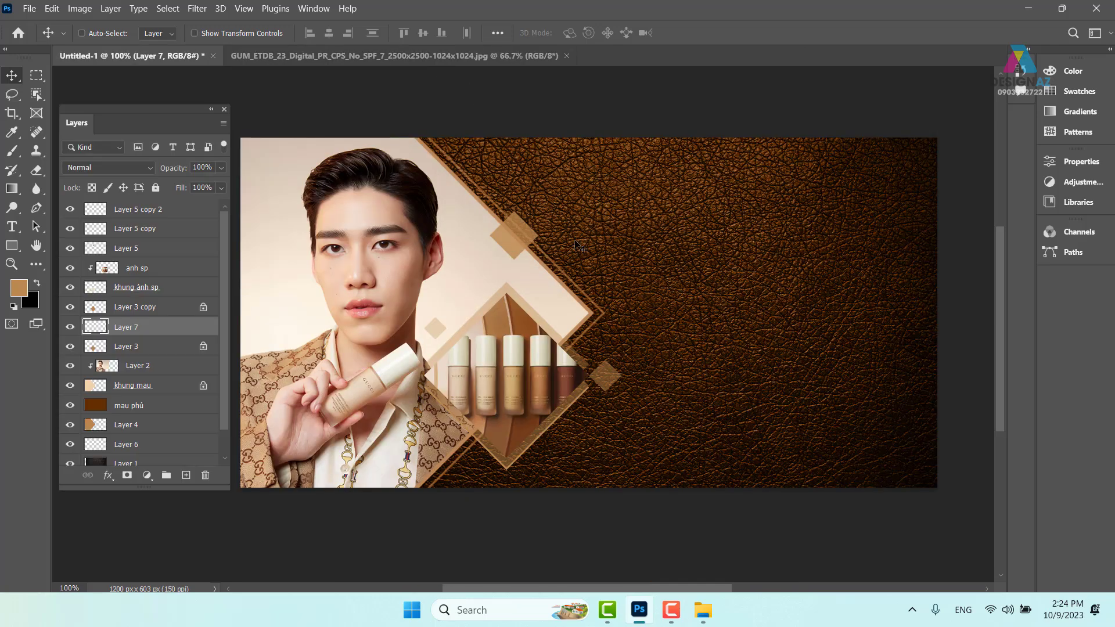
left_click(481, 54)
left_click(566, 55)
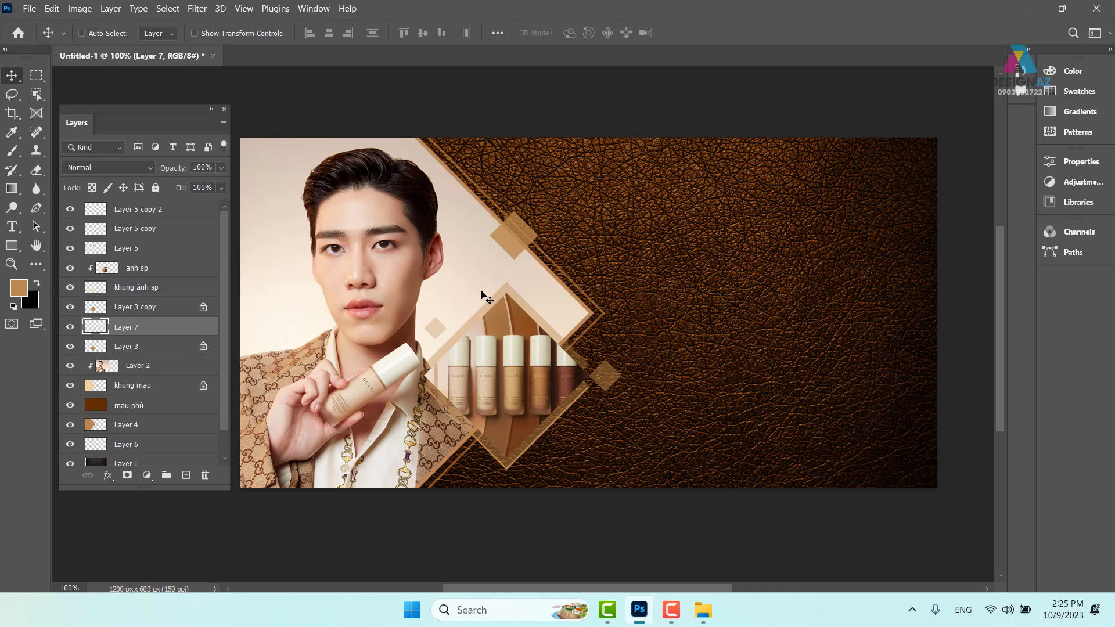
Open the kisspng Gucci logo file, then close it again
key("ctrl+o")
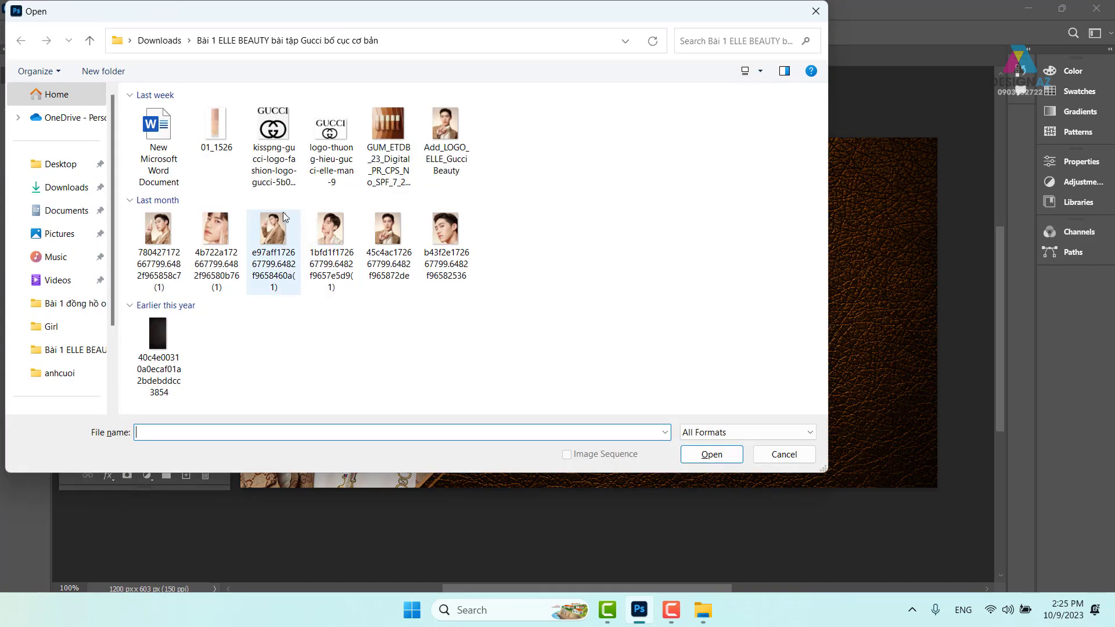
left_click(290, 149)
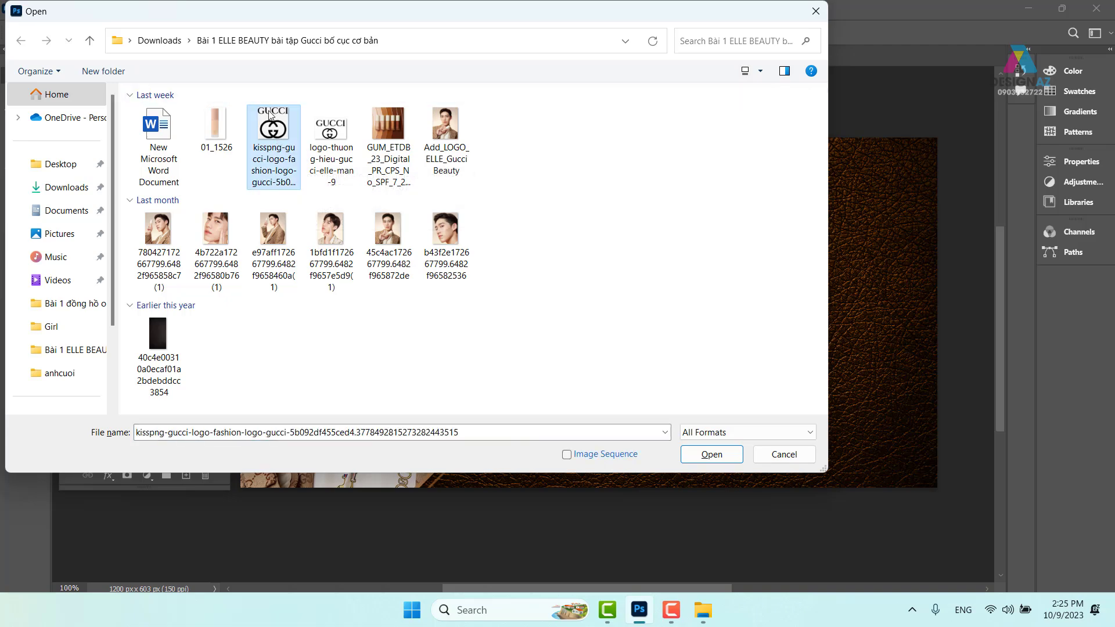
left_click(720, 457)
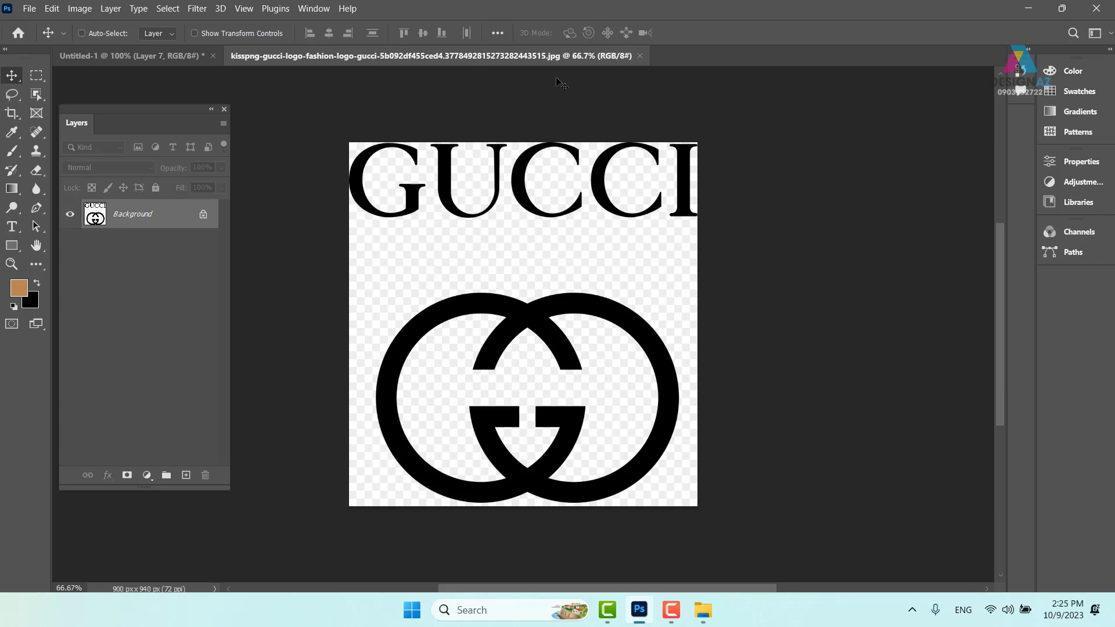
left_click(639, 55)
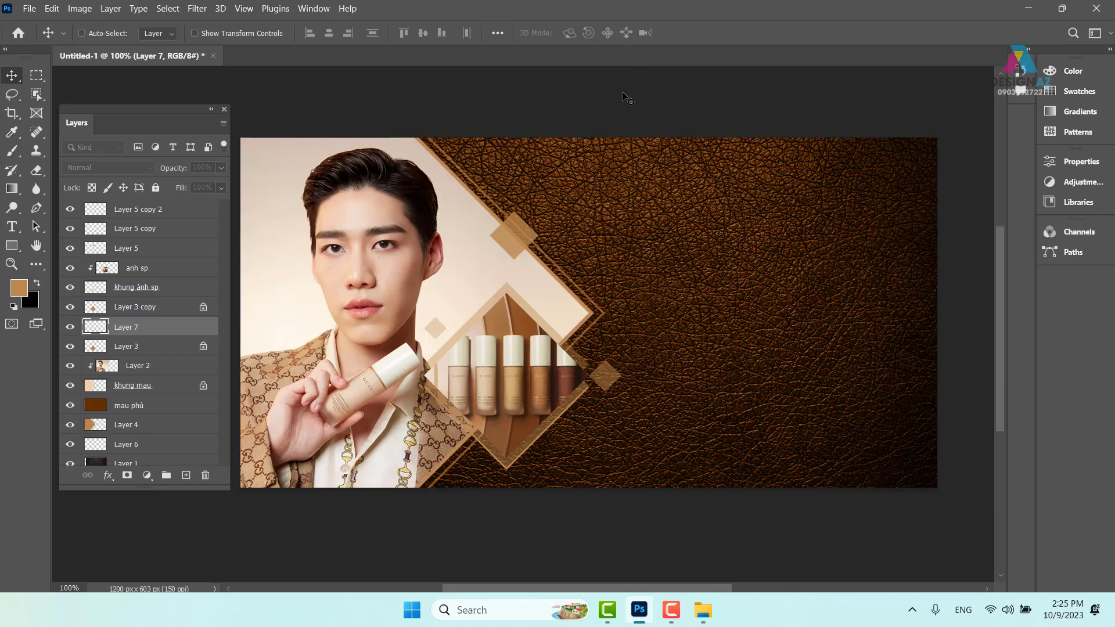
Open logo-thuong-hieu-gucci-elle-man-9.jpg and move the Layers panel off the logo
key("ctrl+o")
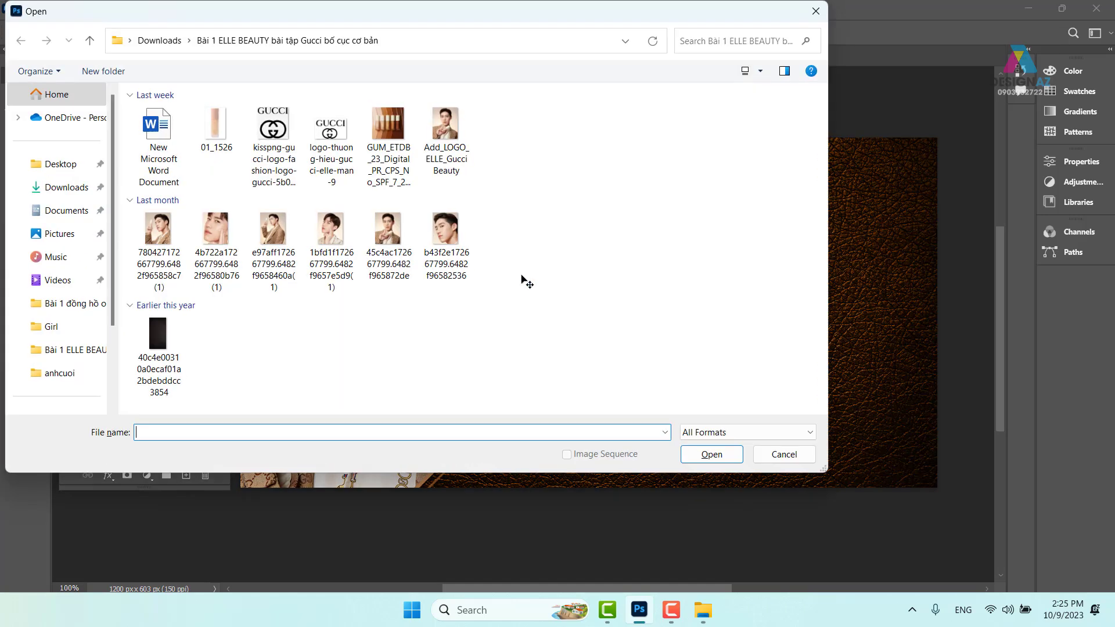
left_click(330, 133)
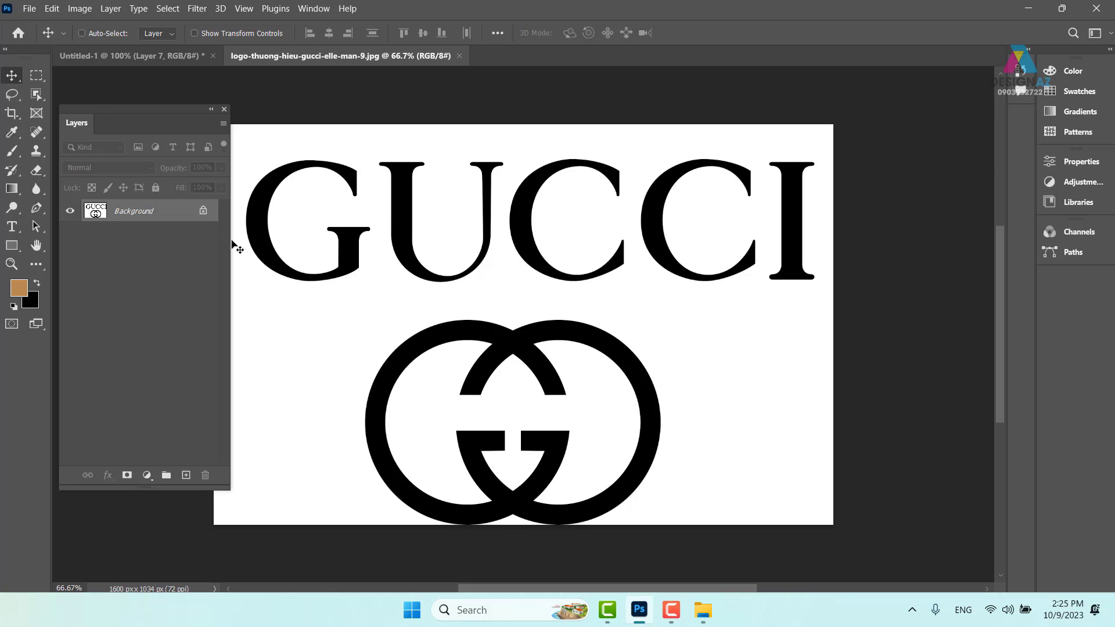
mouse_move(138, 110)
left_mouse_down()
mouse_move(893, 150)
mouse_move(856, 124)
left_mouse_up()
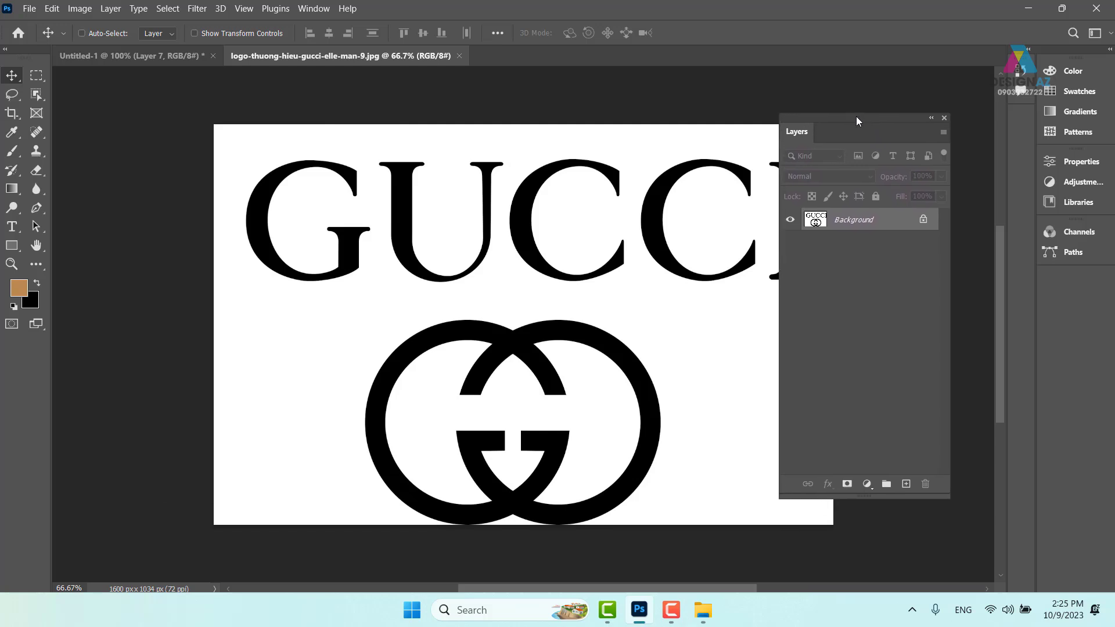
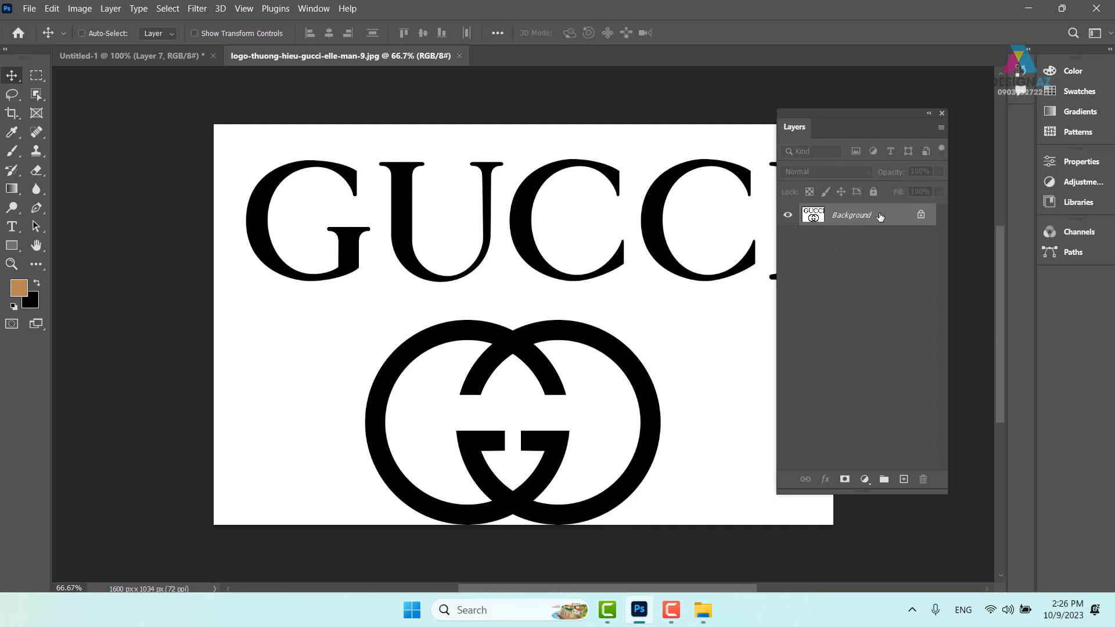
Unlock the Gucci logo's Background into an editable layer named Layer 0
double_click(895, 224)
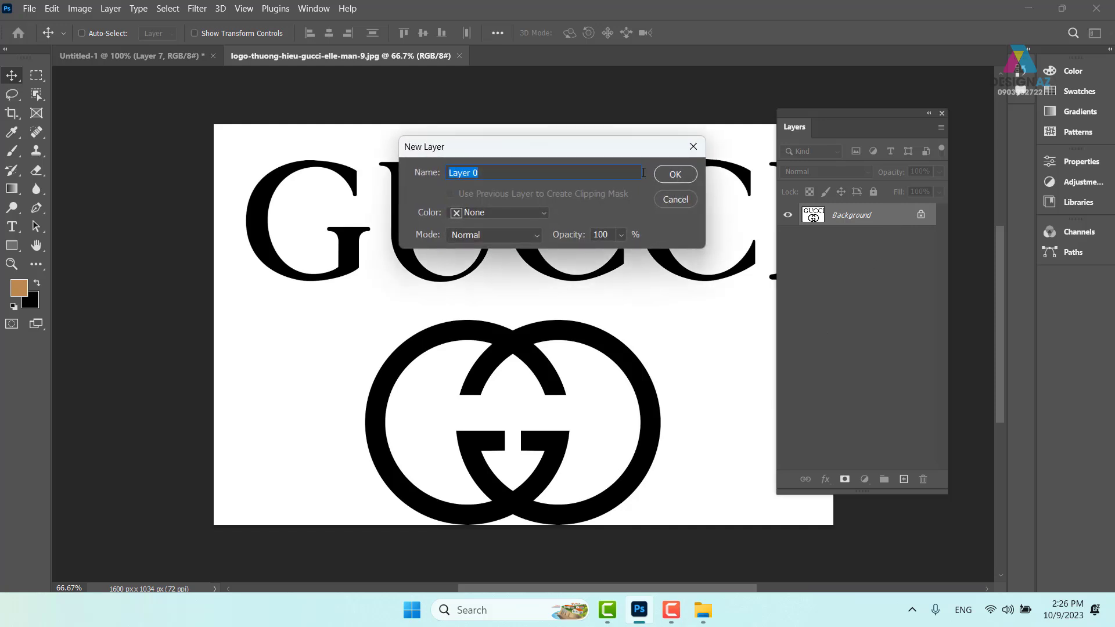
left_click(677, 175)
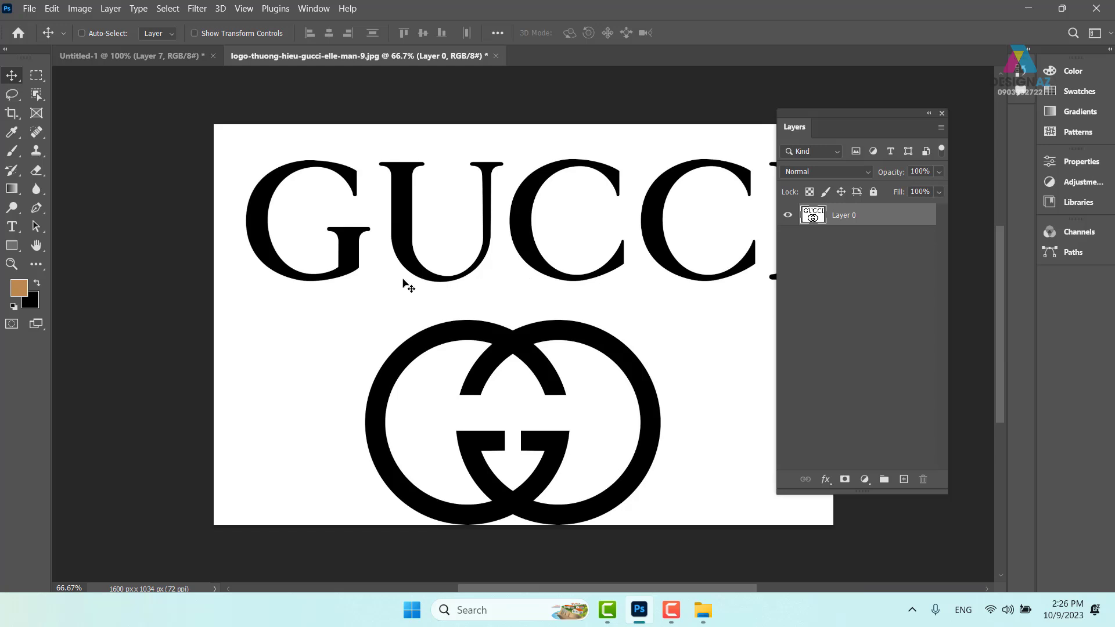
left_click(176, 12)
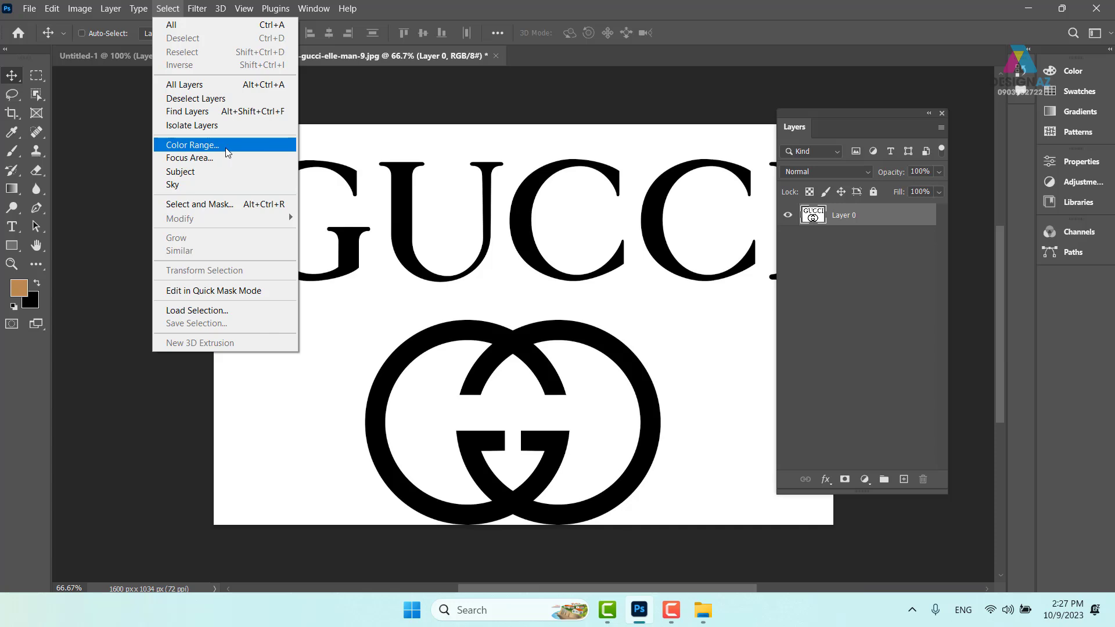
Select the black GUCCI lettering and G emblem using Color Range set to Shadows
left_click(228, 152)
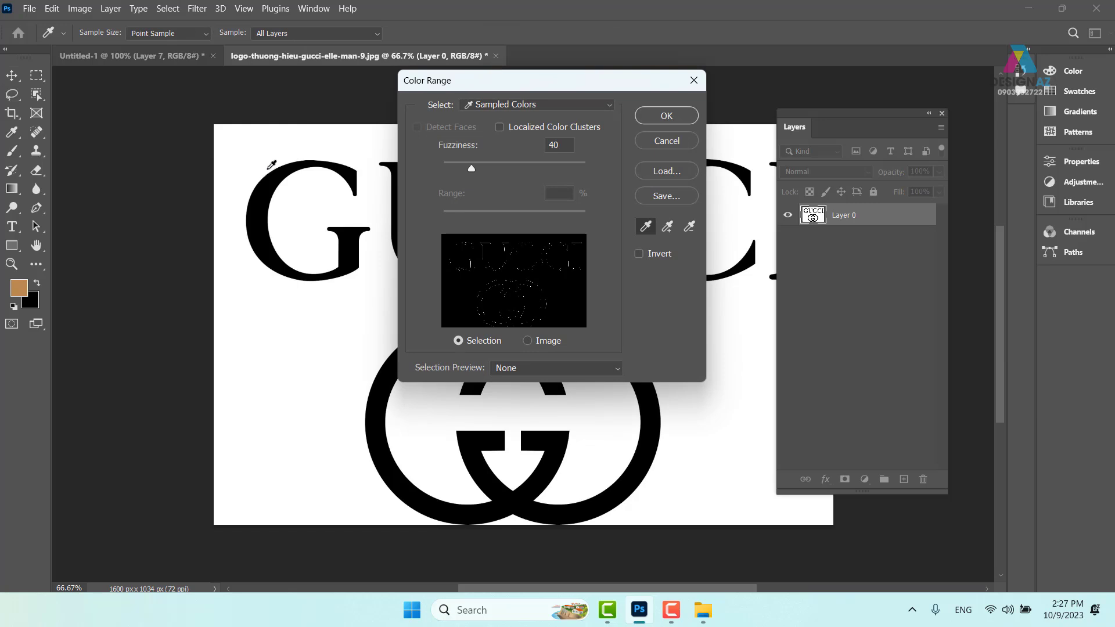
left_click(611, 105)
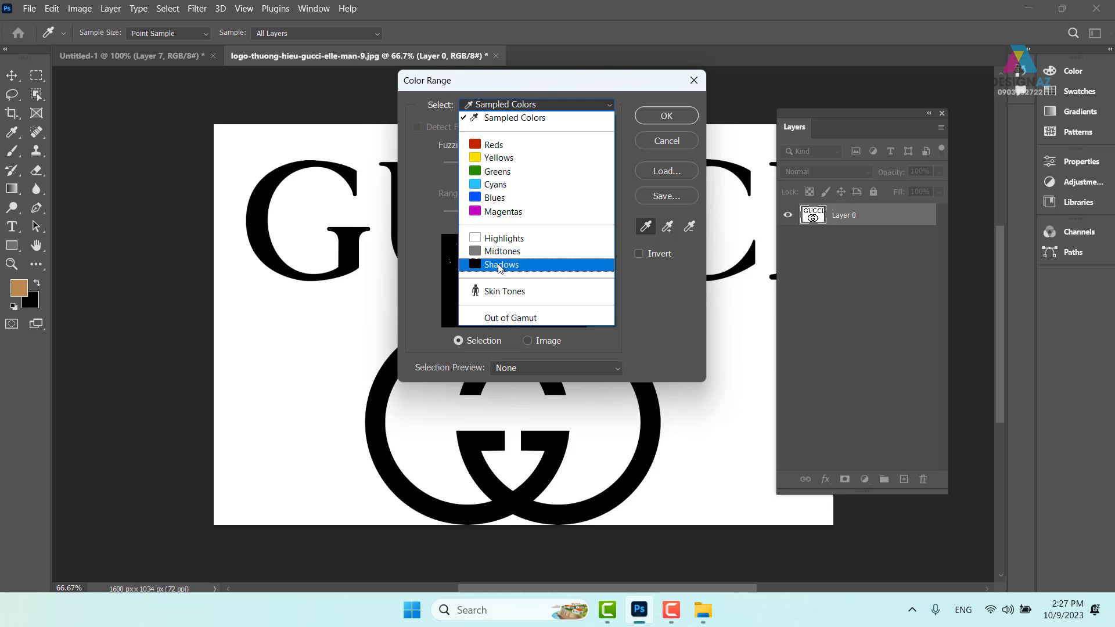
left_click(500, 268)
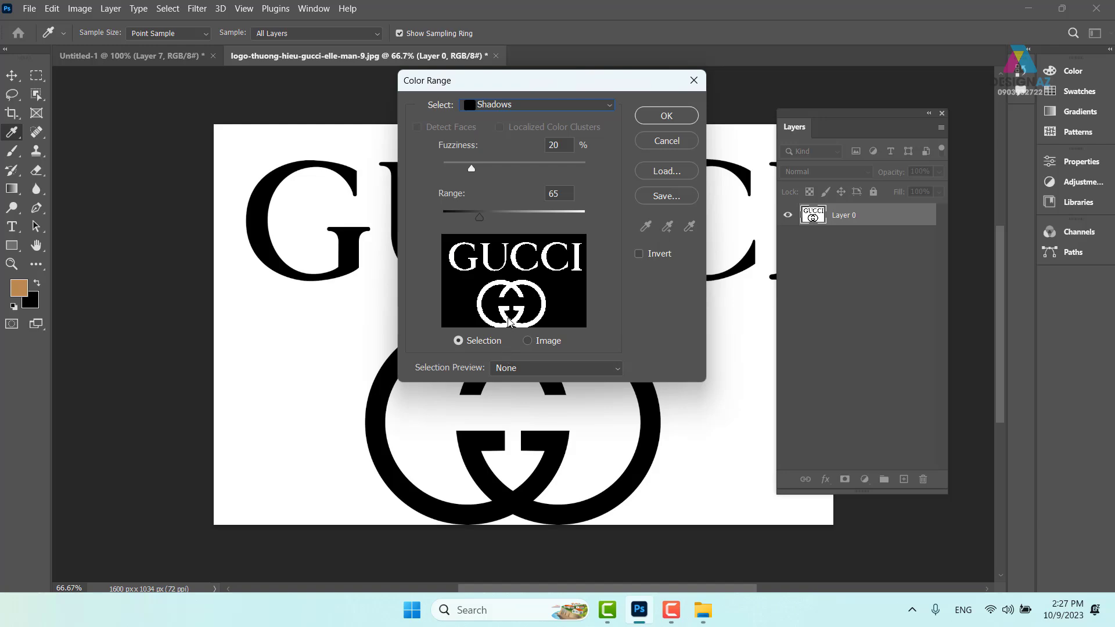
left_click(683, 119)
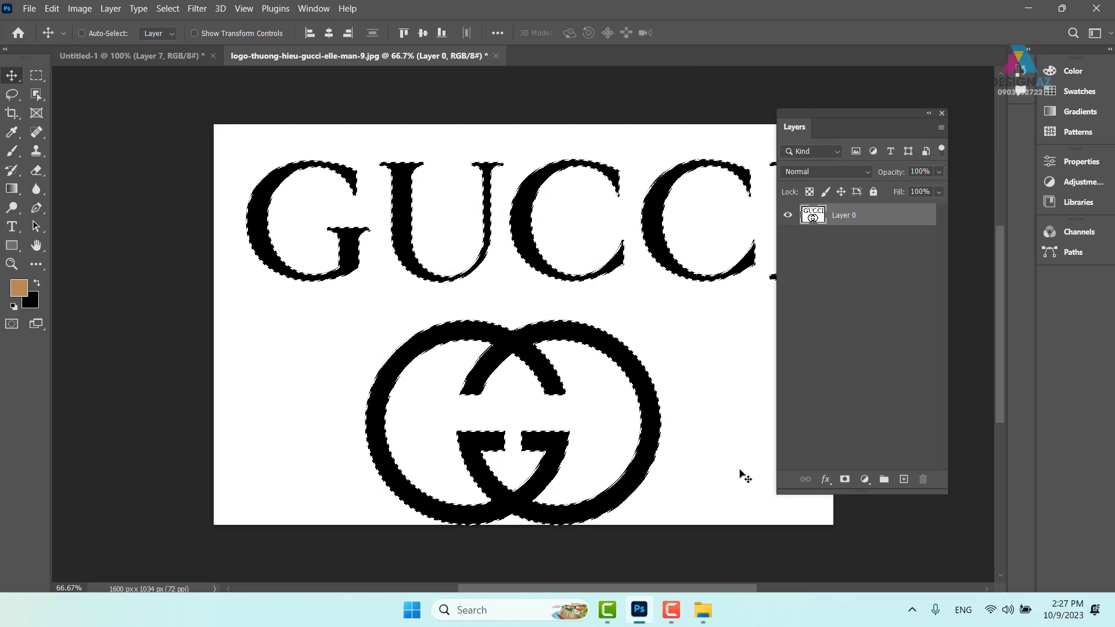
left_click_drag(874, 114, 935, 128)
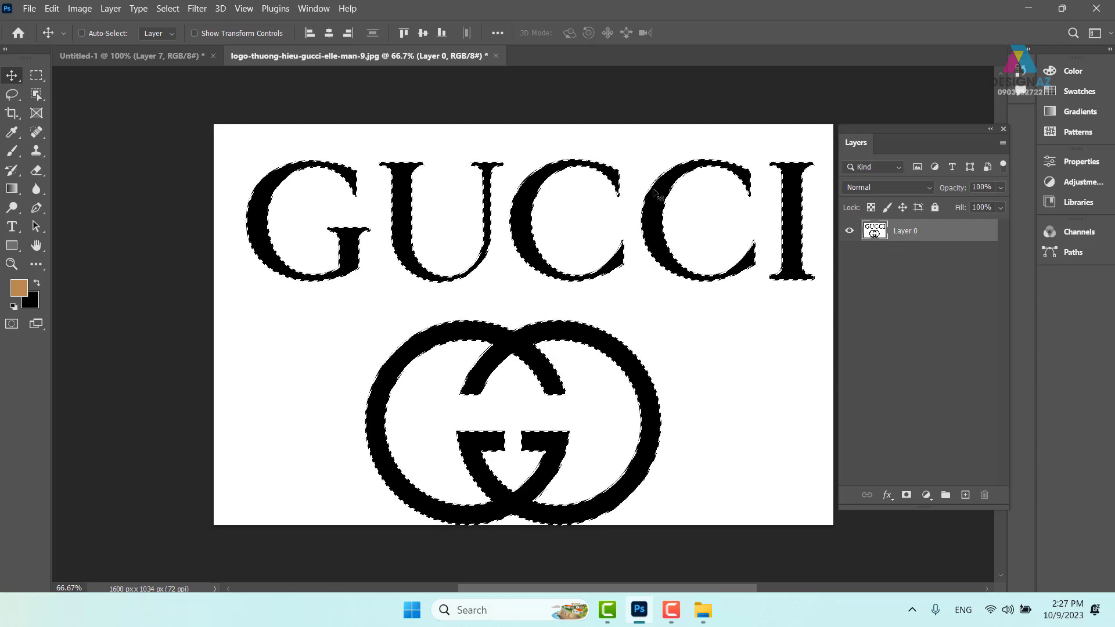
Copy the selected black logo onto its own transparent Layer 1 with Ctrl+J
key("ctrl")
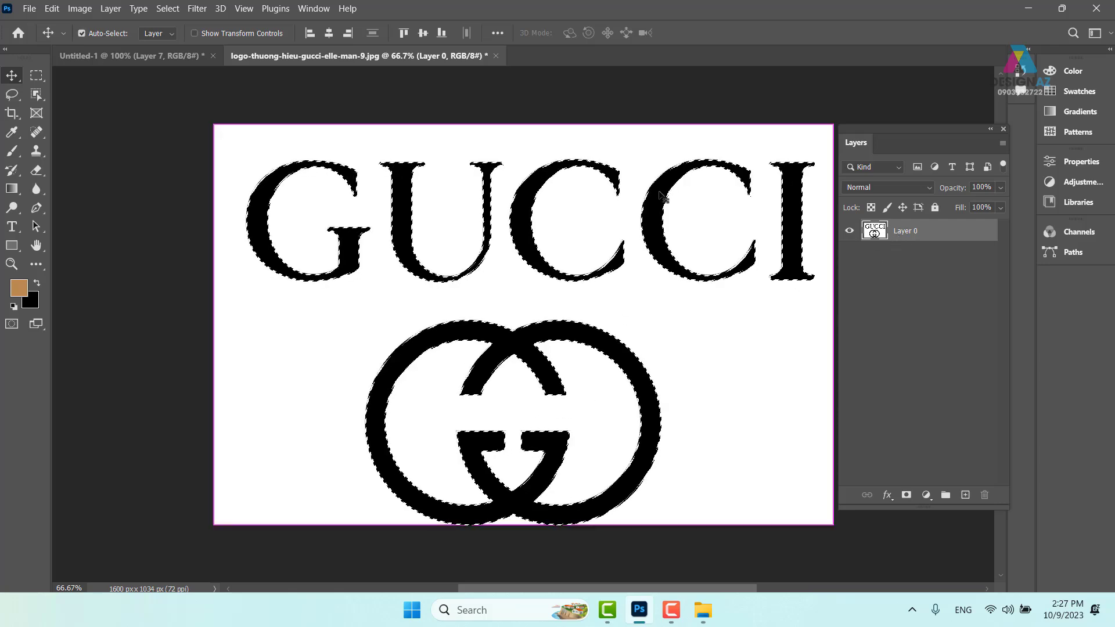
key("ctrl+j")
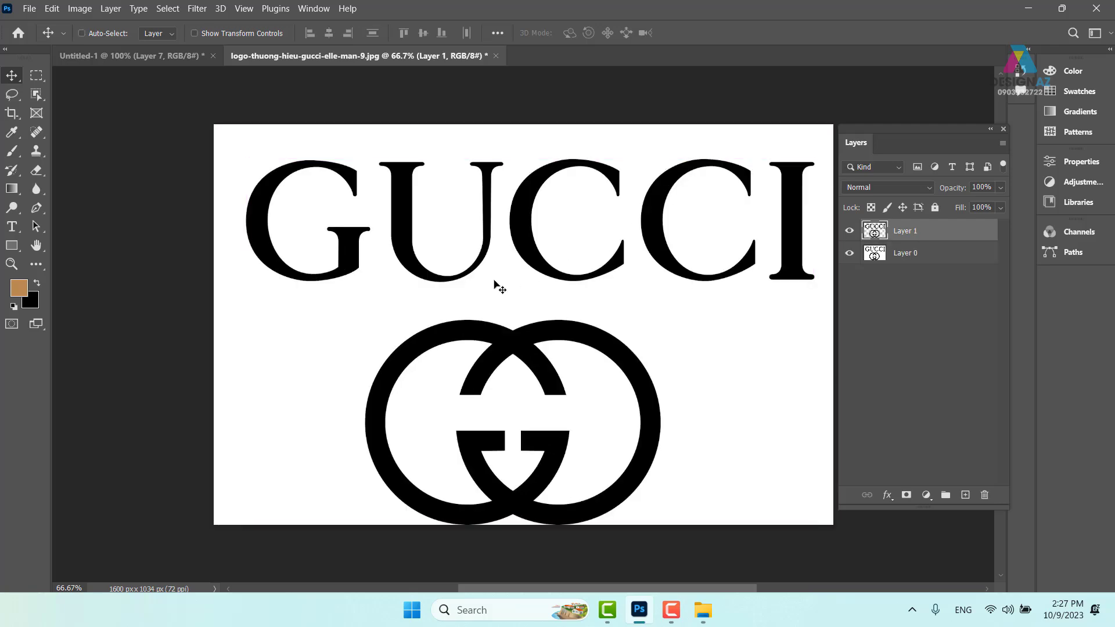
mouse_move(457, 279)
left_mouse_down()
mouse_move(314, 419)
mouse_move(337, 300)
left_mouse_up()
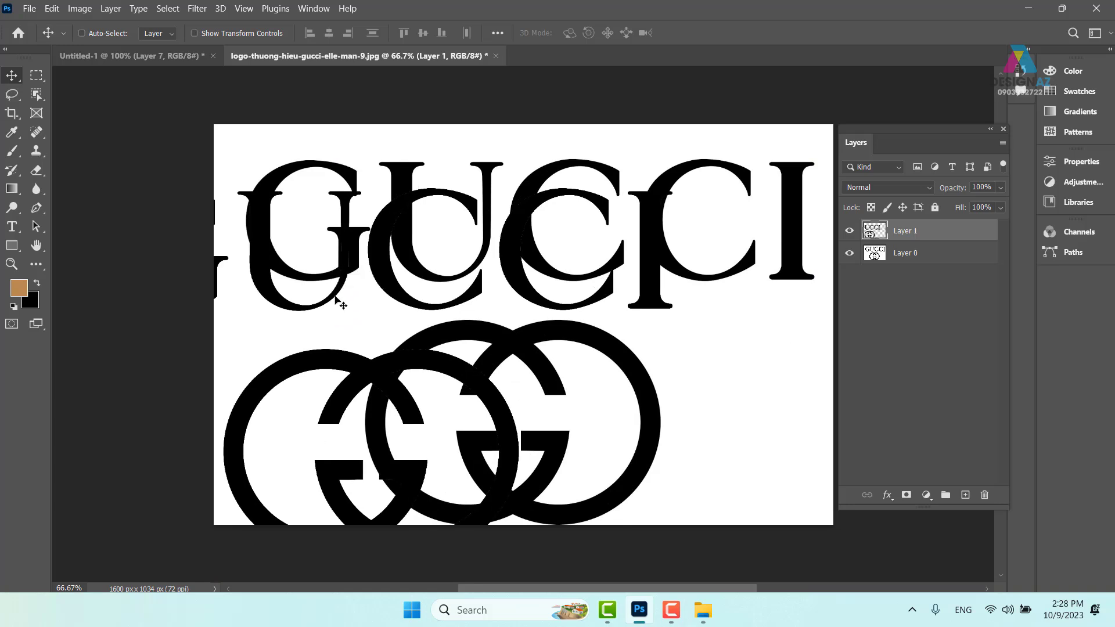
key("ctrl+z")
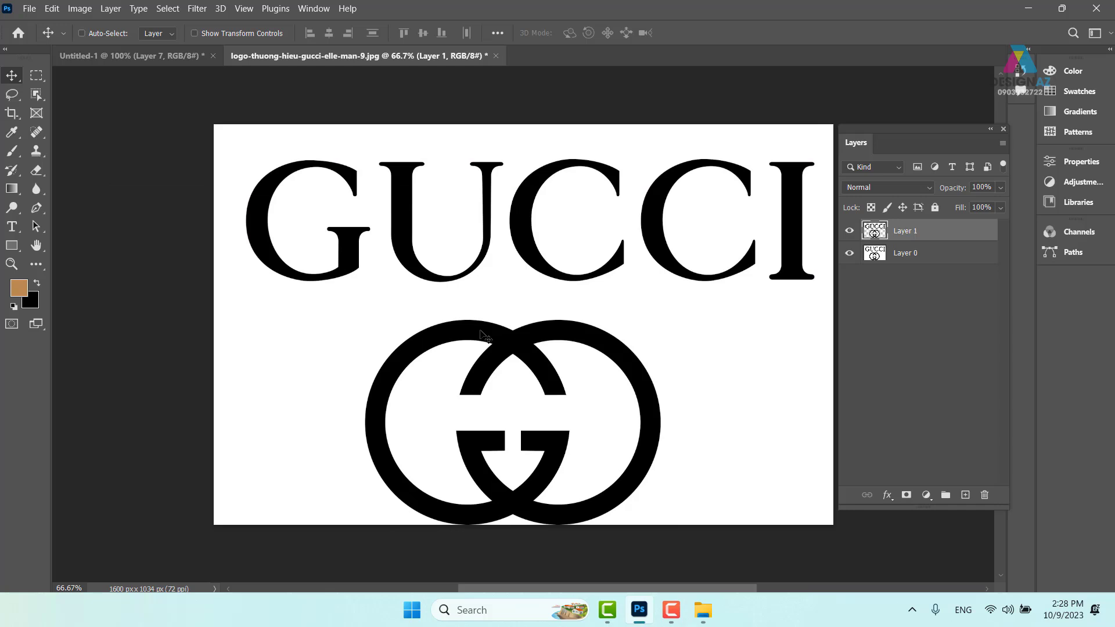
Select all, hide the white original Layer 0, and return to the Untitled-1 banner
key("ctrl+a")
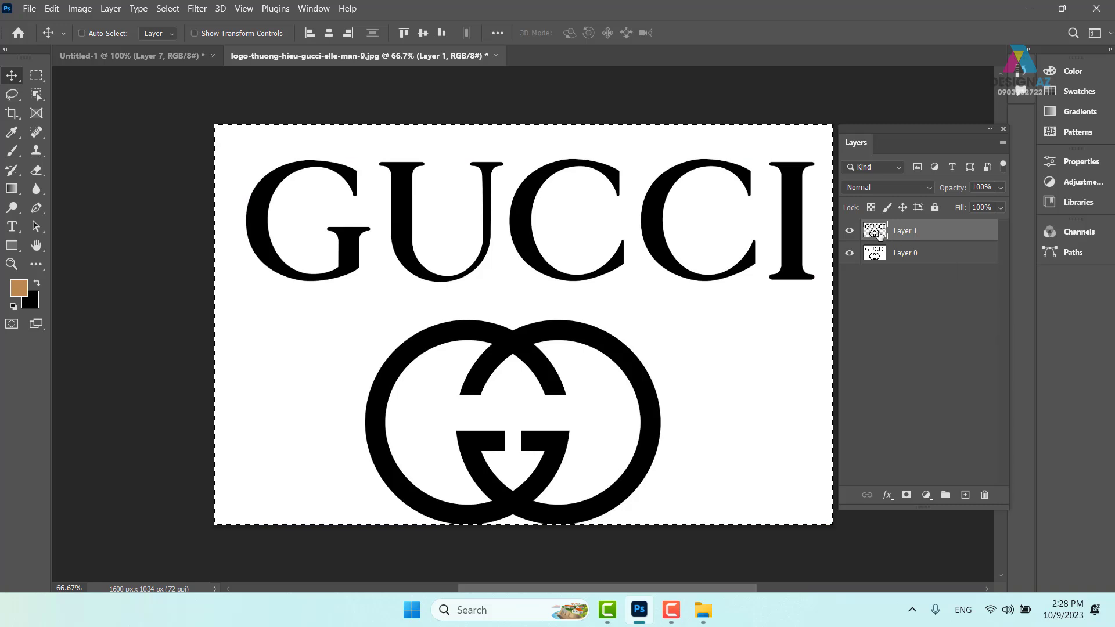
left_click(850, 254)
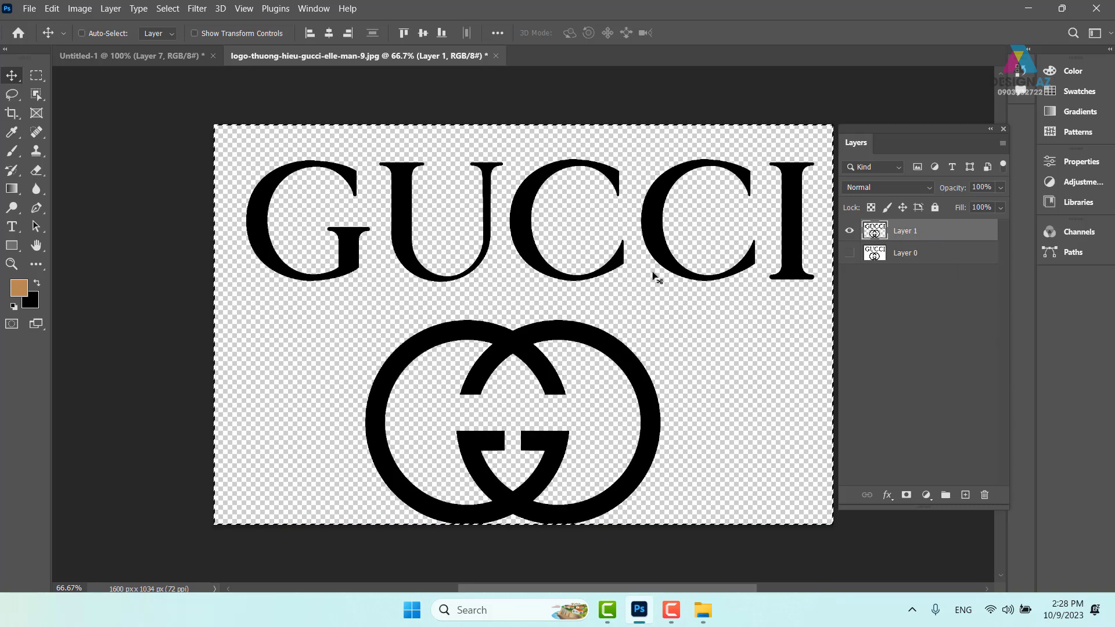
left_click(151, 56)
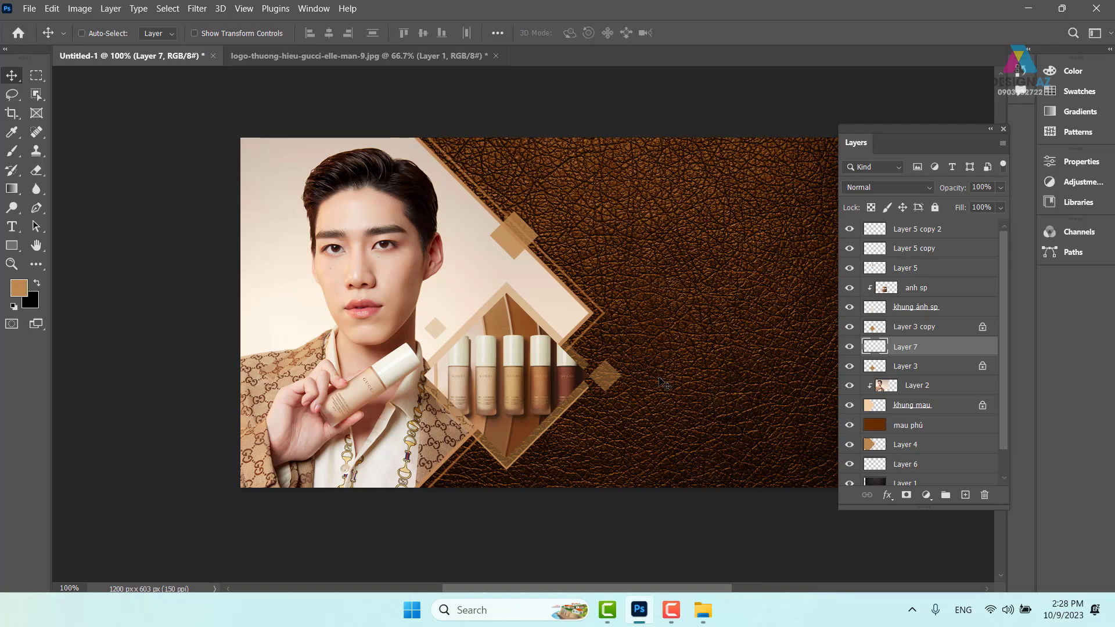
Paste the Gucci logo into the banner, scale it to about 17.79%, and place it upper right
key("ctrl+v")
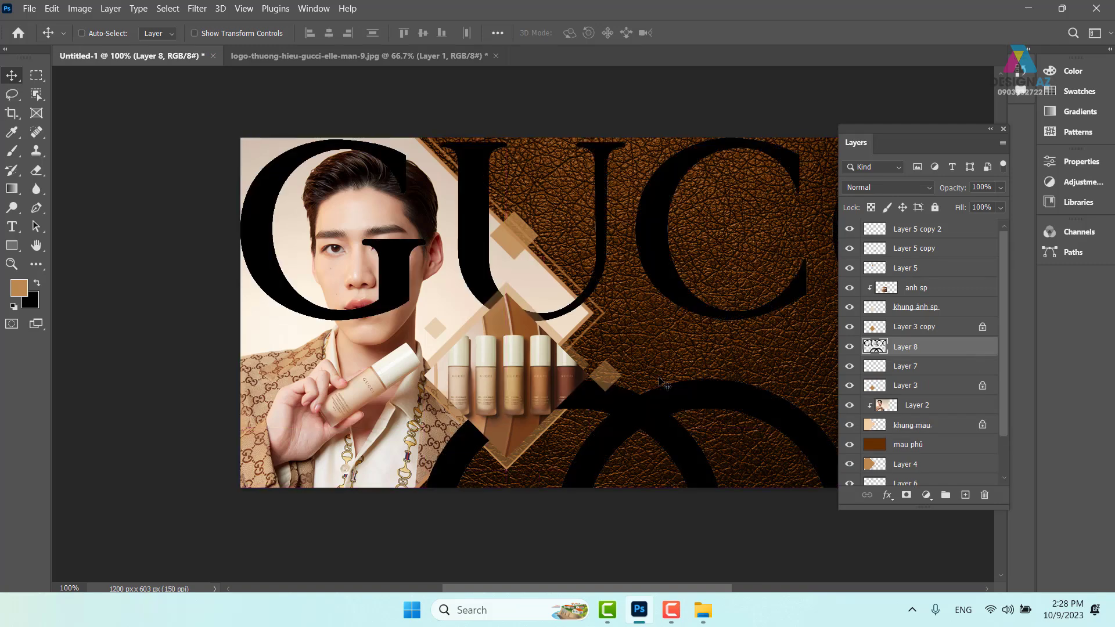
key("ctrl+t")
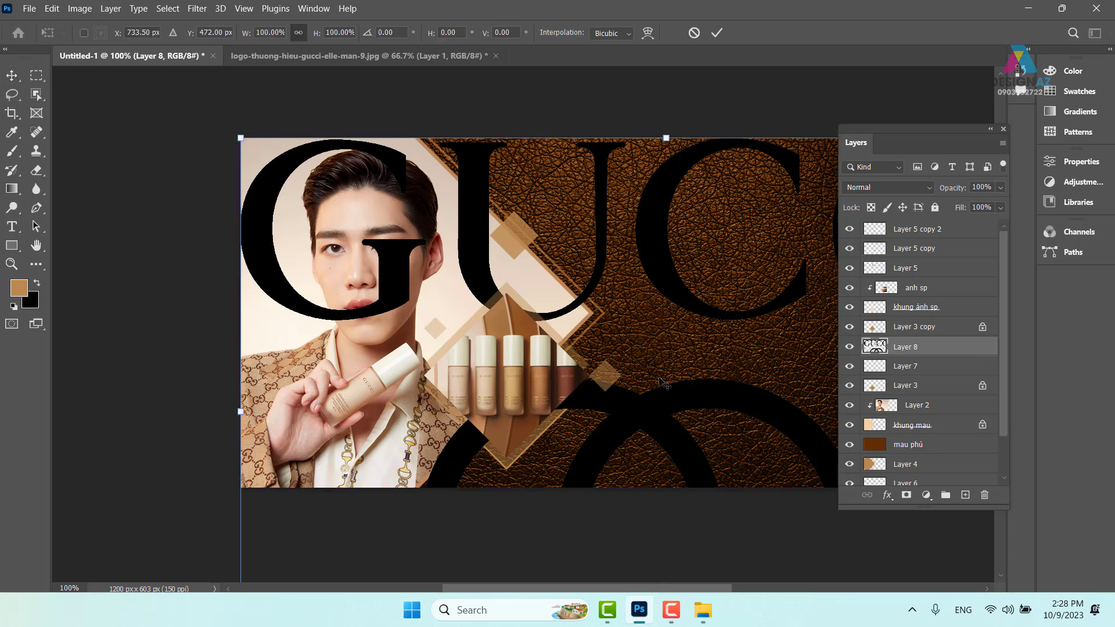
mouse_move(242, 141)
left_mouse_down()
mouse_move(619, 301)
mouse_move(476, 138)
left_mouse_up()
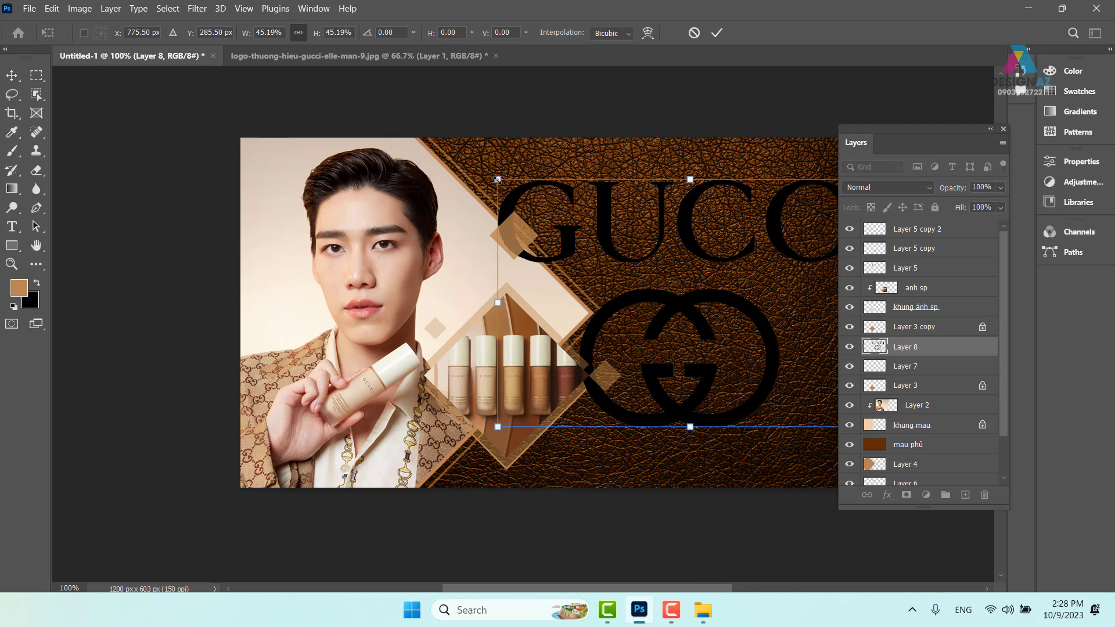
left_click_drag(498, 182, 684, 265)
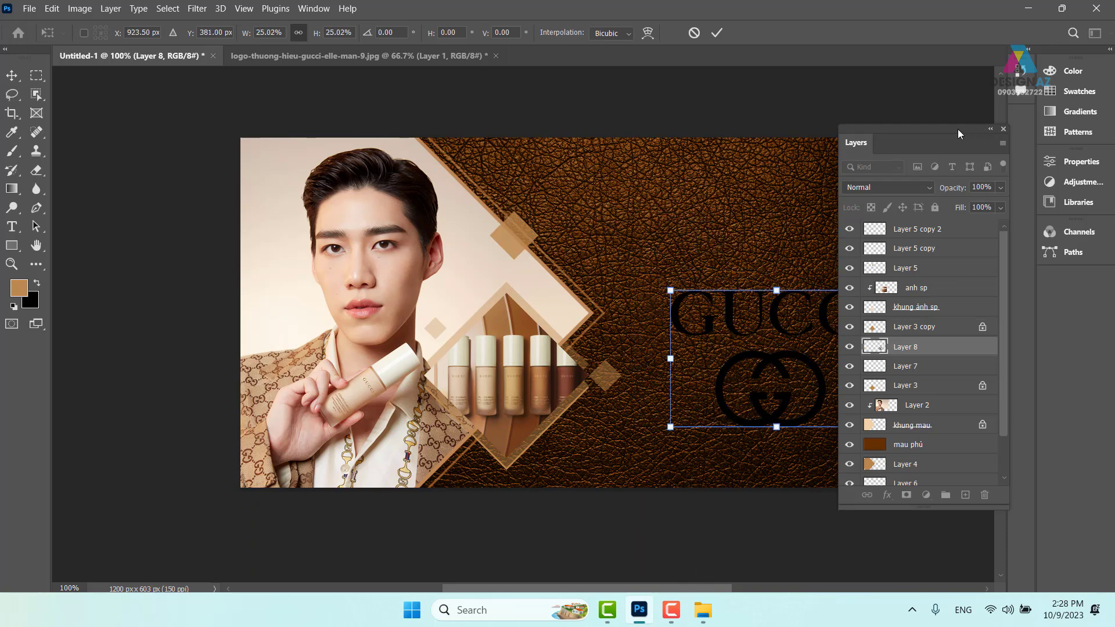
mouse_move(959, 130)
left_mouse_down()
mouse_move(217, 130)
mouse_move(184, 143)
left_mouse_up()
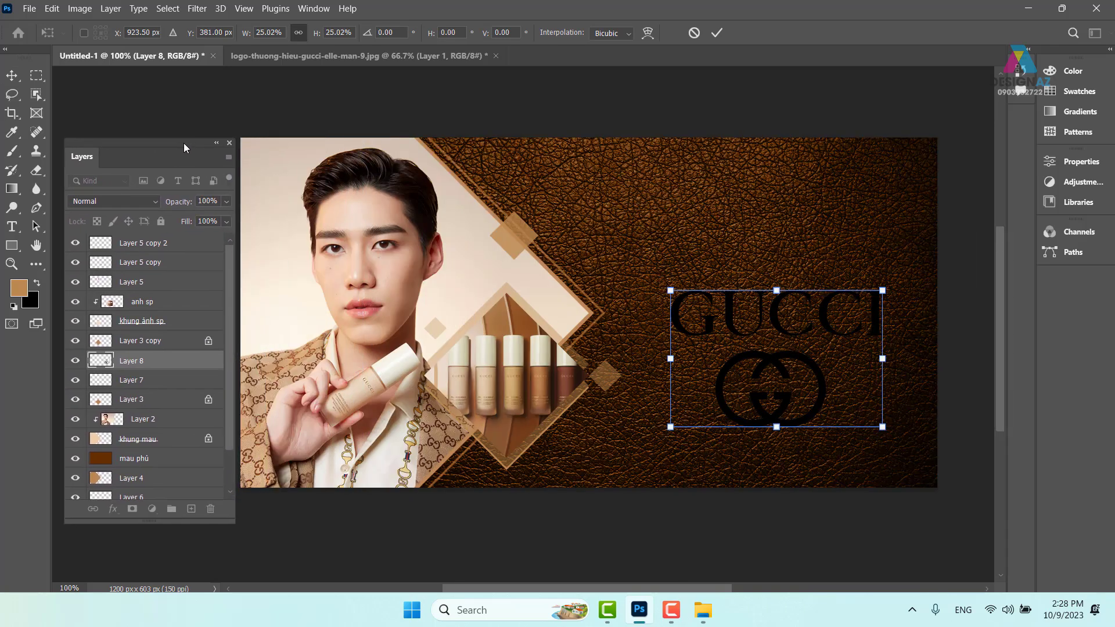
left_click_drag(780, 308, 762, 221)
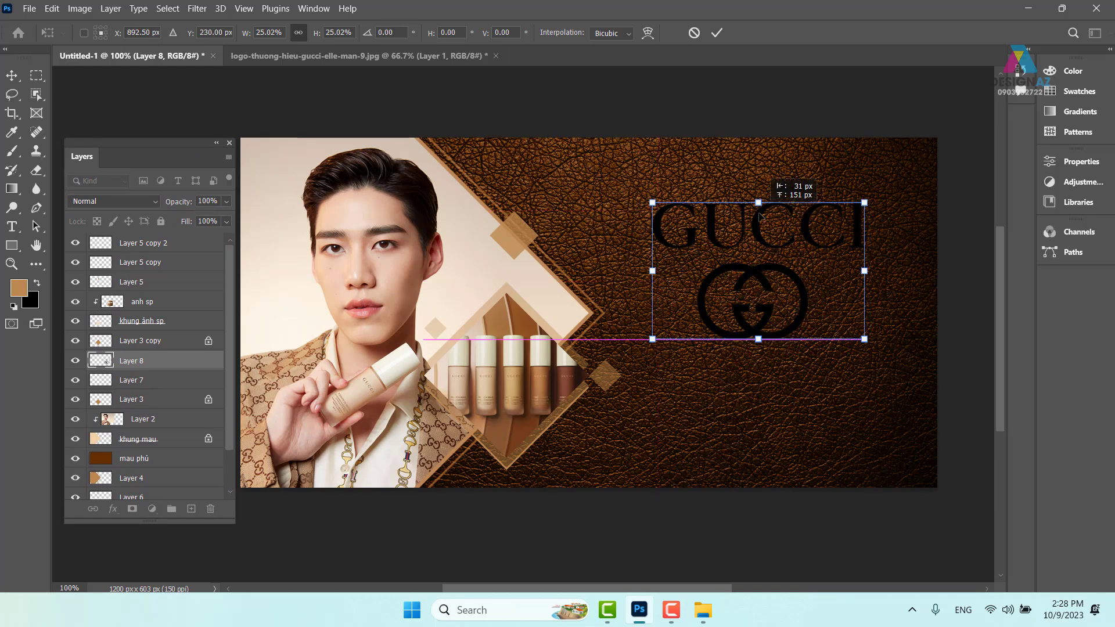
left_click_drag(867, 344, 806, 305)
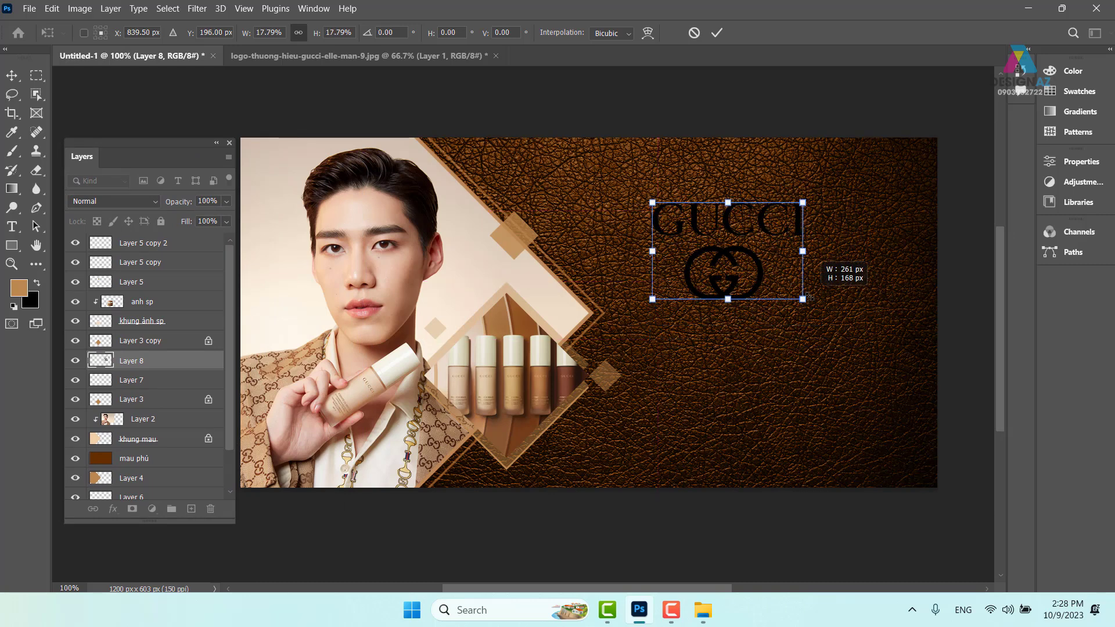
left_click_drag(782, 234, 804, 234)
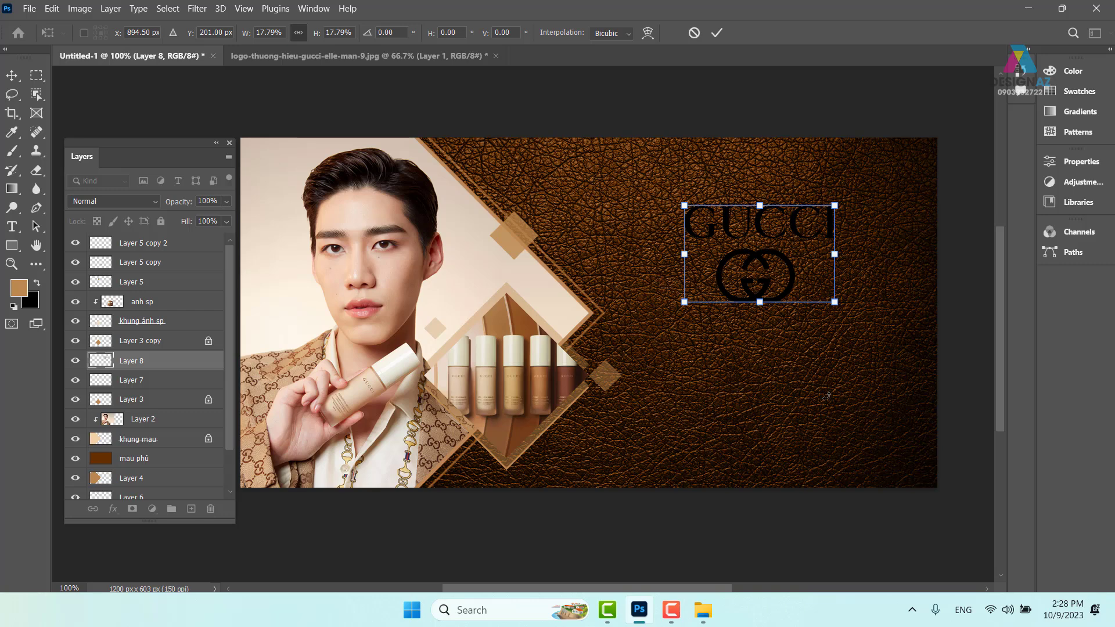
key("Return")
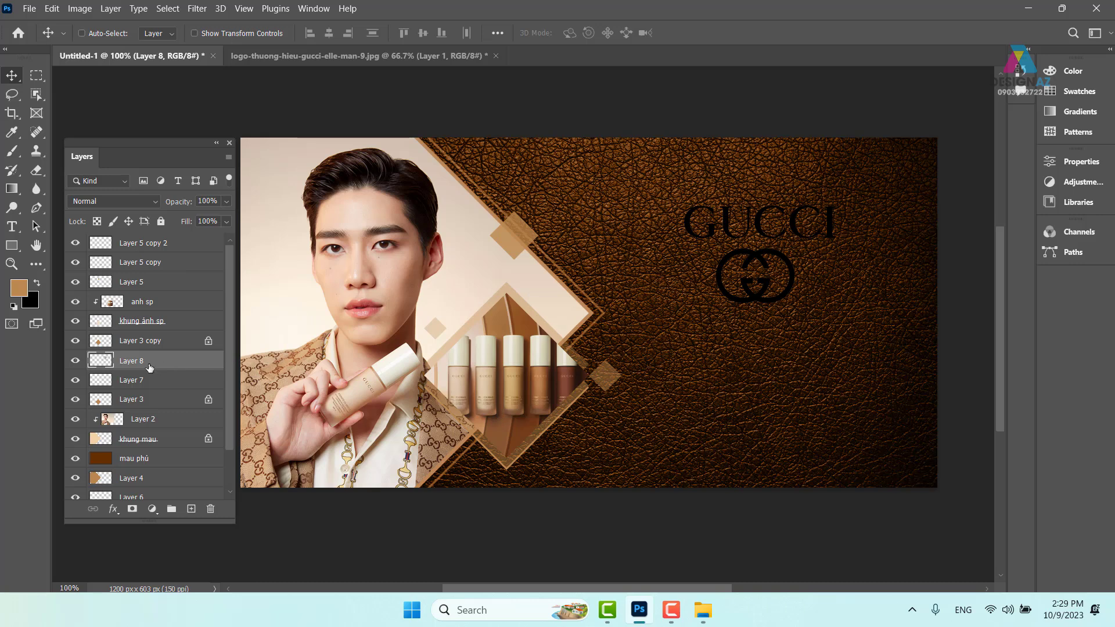
Undo a trial move of the logo, then bring up the Open dialog with Ctrl+O
mouse_move(871, 262)
left_mouse_down()
mouse_move(759, 298)
mouse_move(845, 269)
left_mouse_up()
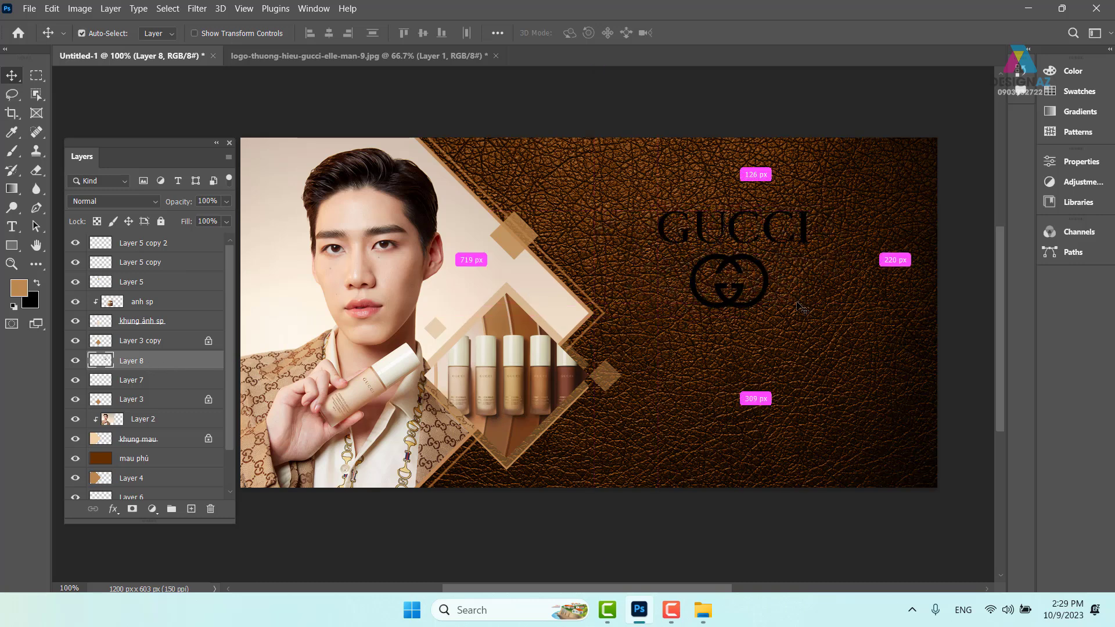
key("ctrl+z")
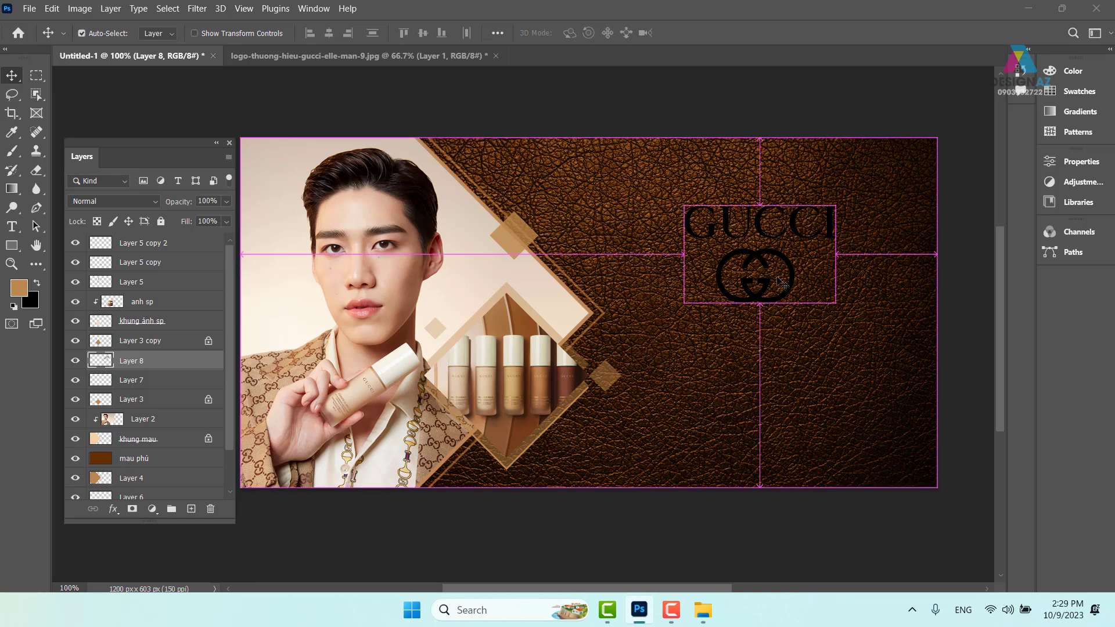
key("ctrl+o")
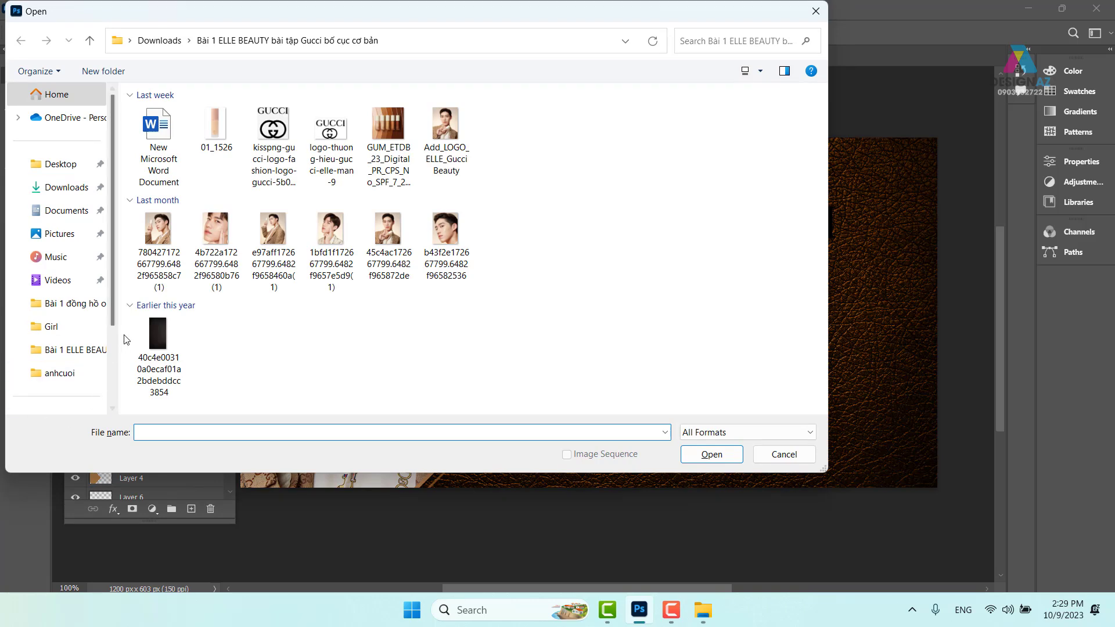
Open gold-background from E:\PHOTOSHOP\GTpts\Bài tập cơ bản vùng chọn bố cục\bài 2 giầy nam
scroll(98, 366, "down", 2)
left_click(91, 377)
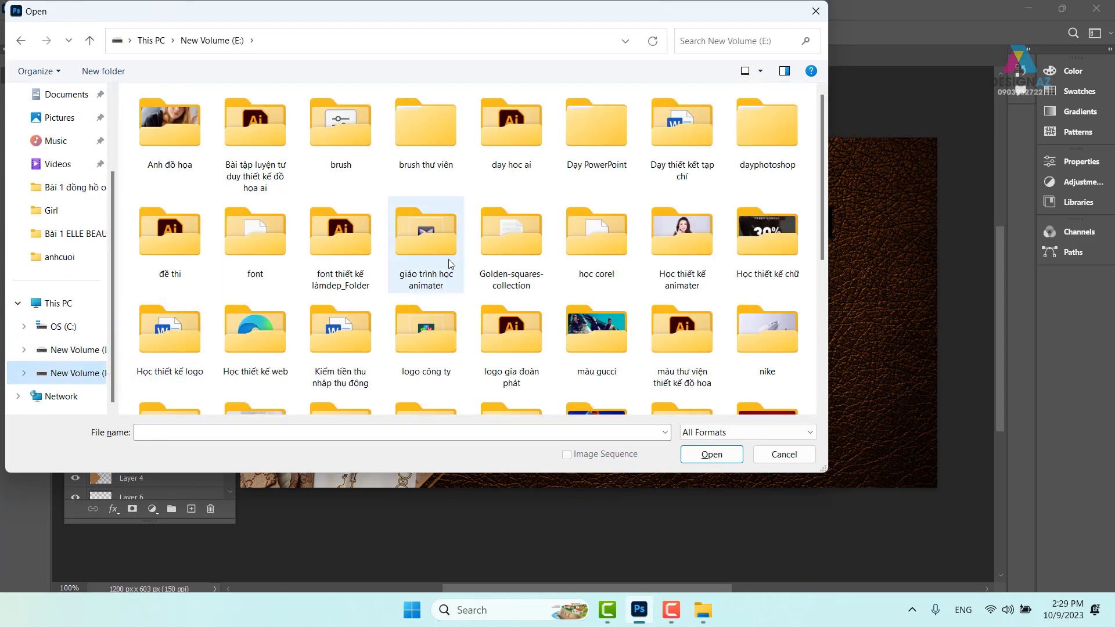
scroll(450, 263, "down", 3)
scroll(448, 256, "down", 2)
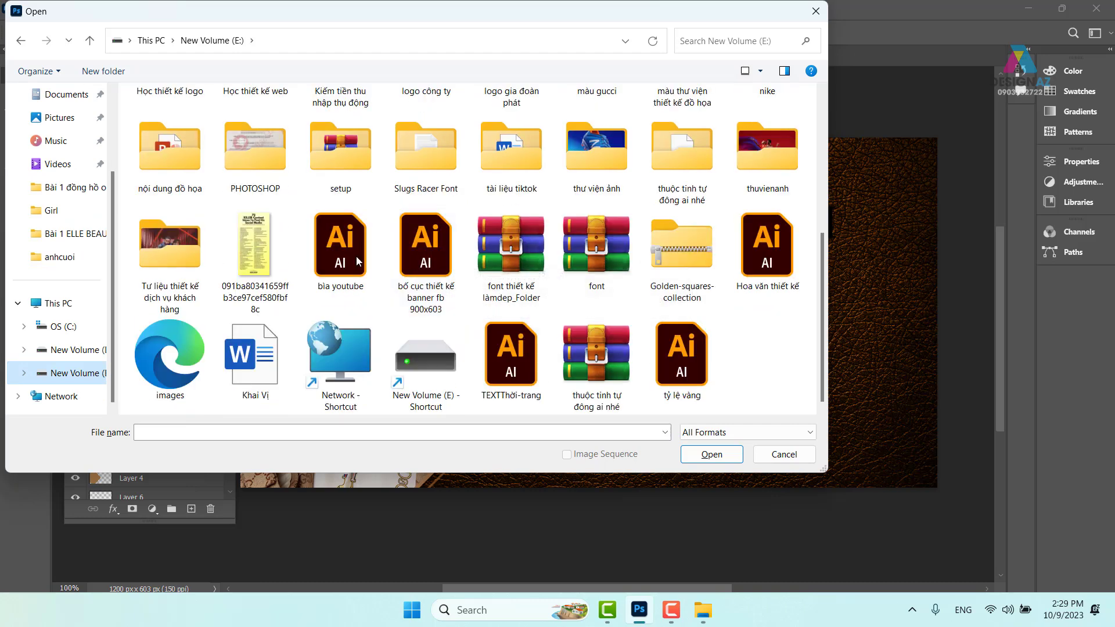
double_click(259, 162)
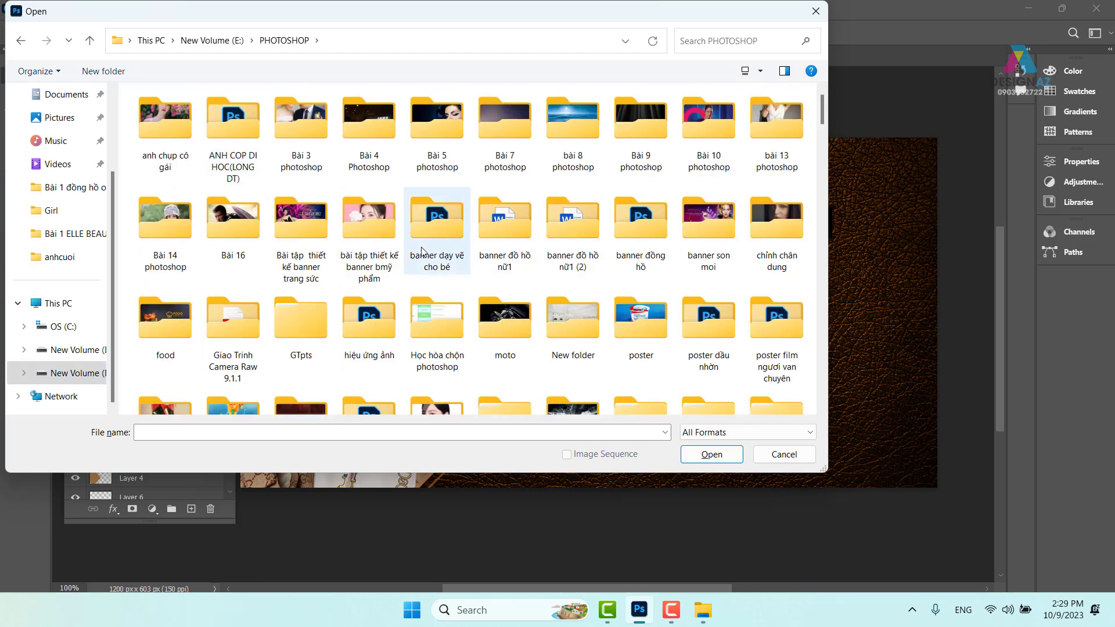
double_click(302, 322)
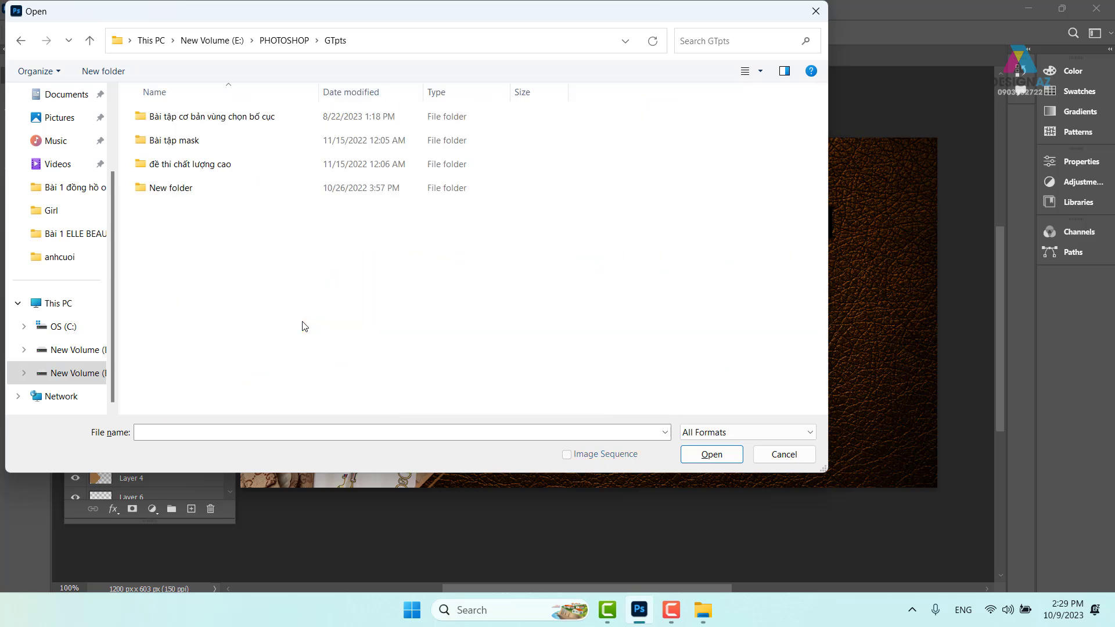
double_click(224, 118)
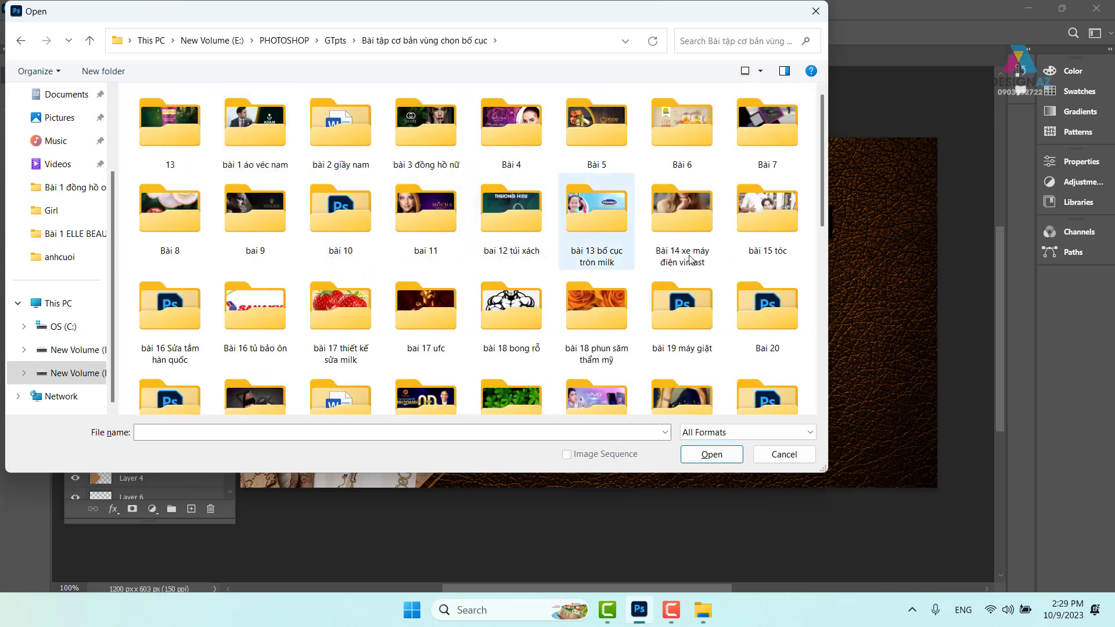
double_click(348, 145)
left_click(641, 154)
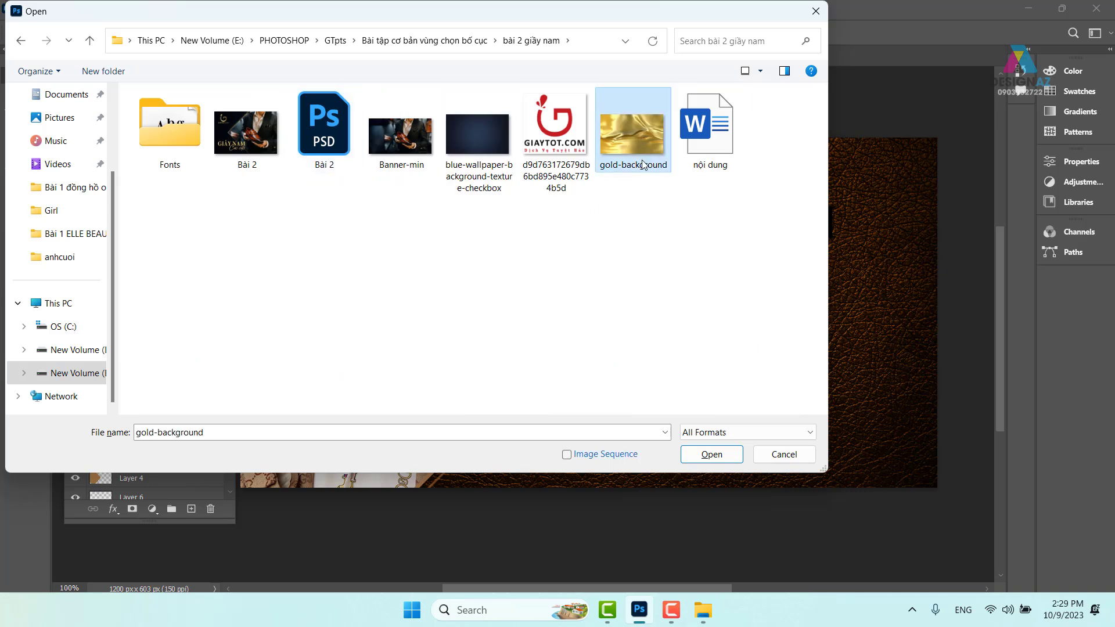
mouse_move(636, 140)
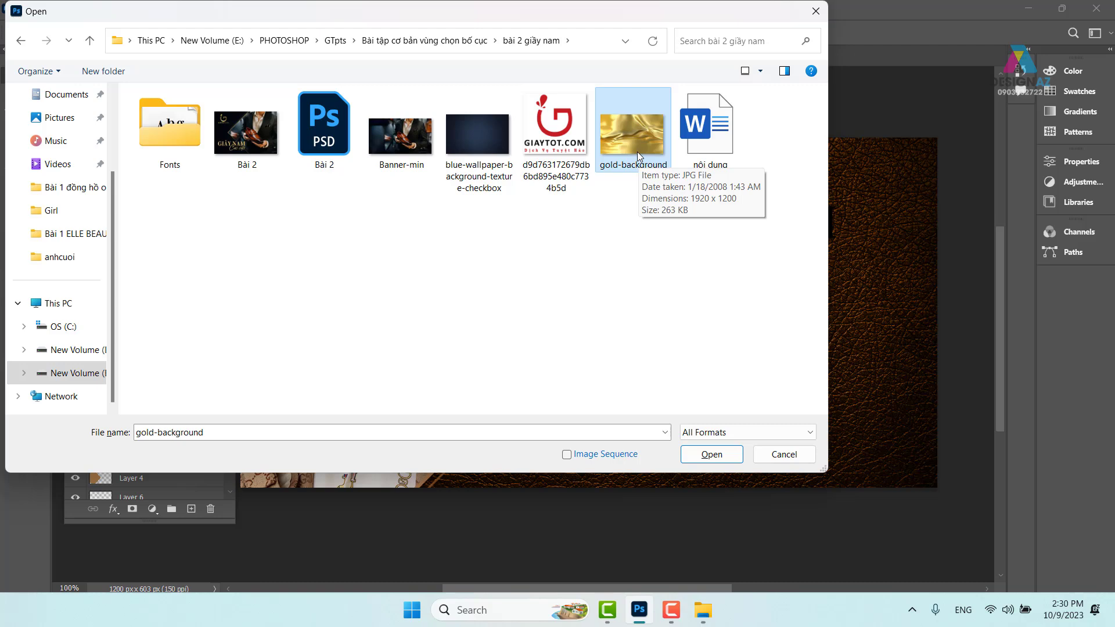
left_click(719, 449)
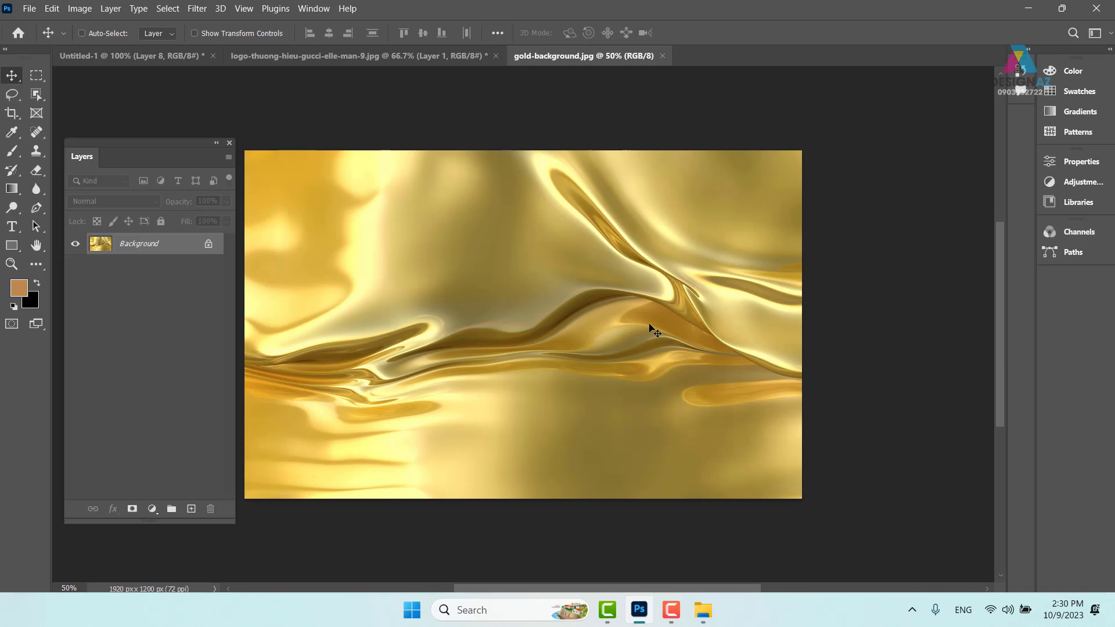
Select the whole gold image, then back in the banner pick the logo's Layer 8
key("ctrl+a")
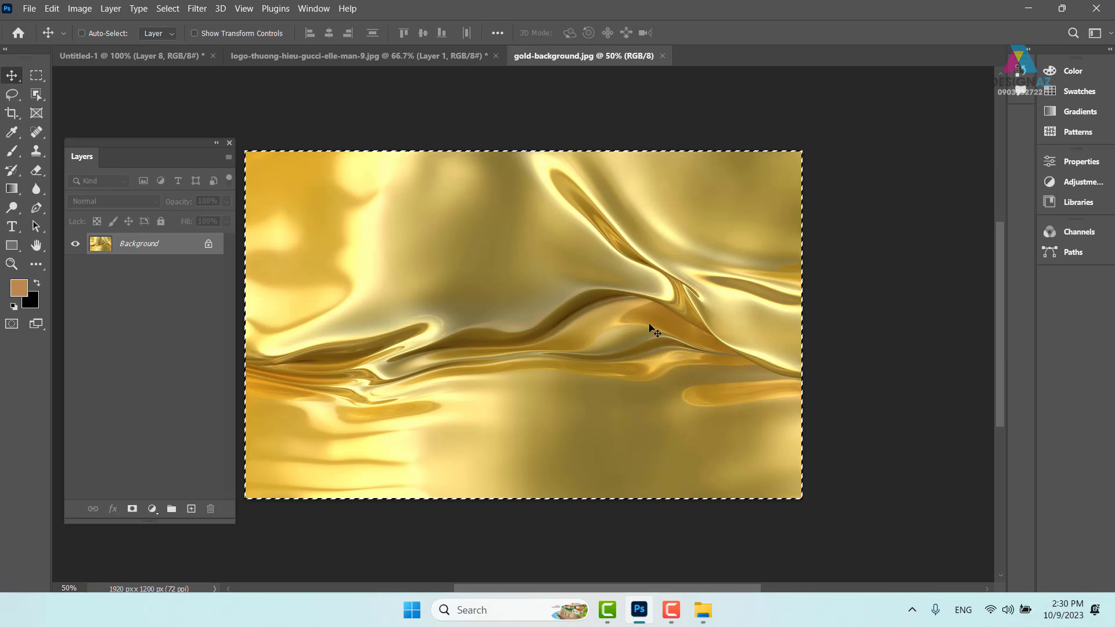
left_click(151, 57)
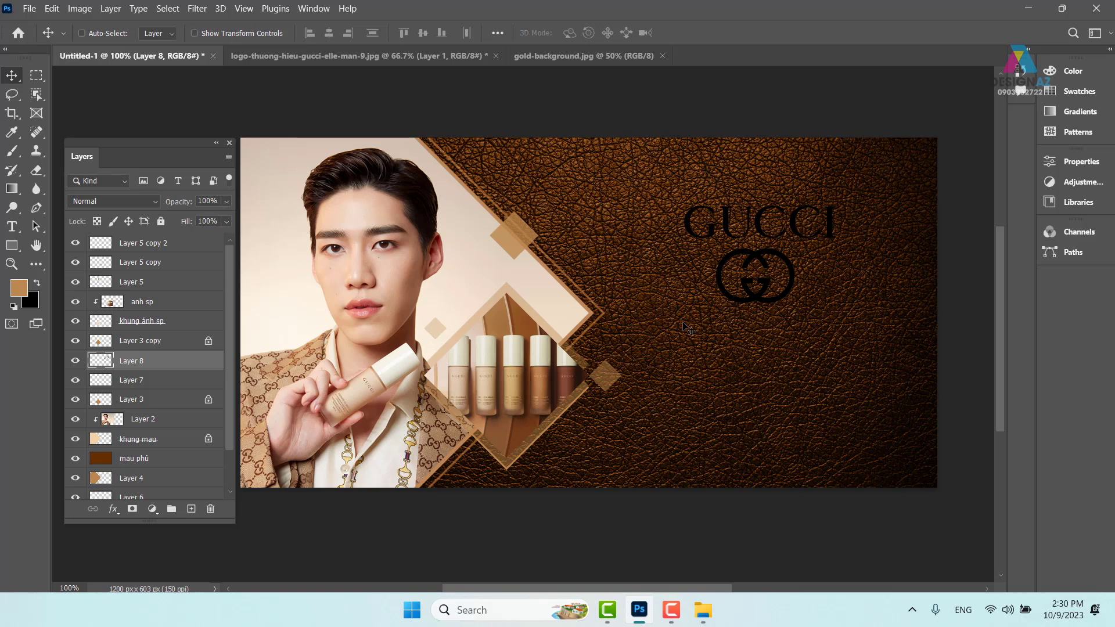
right_click(762, 297)
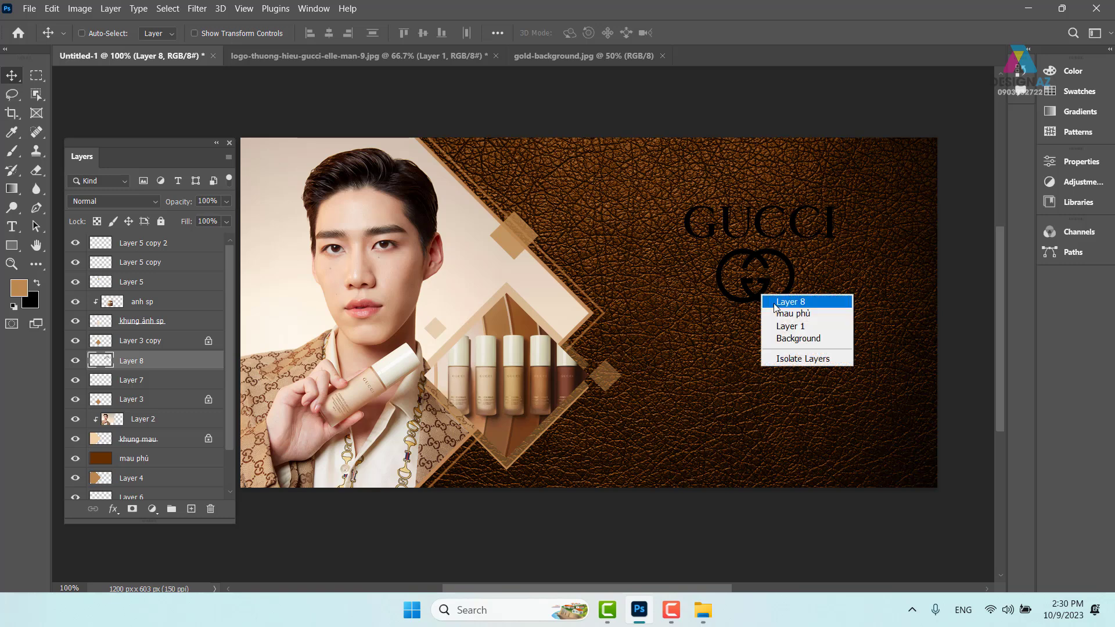
left_click(779, 302)
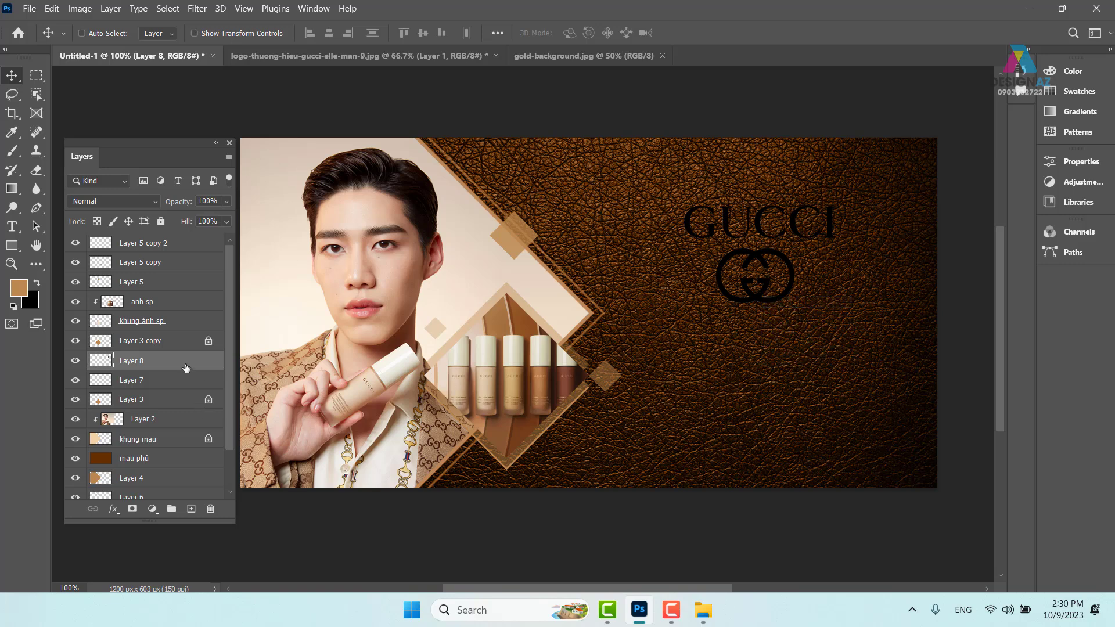
Rename Layer 8 to 'logo' and paste the gold image above it
double_click(141, 363)
key("BackSpace")
type("go")
key("Return")
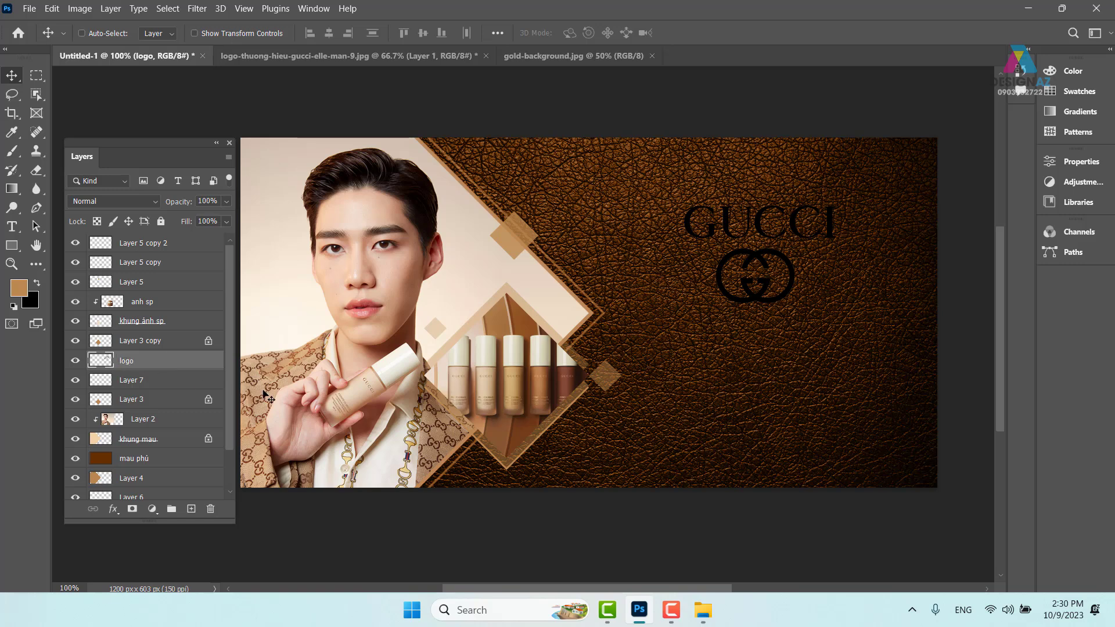
key("ctrl")
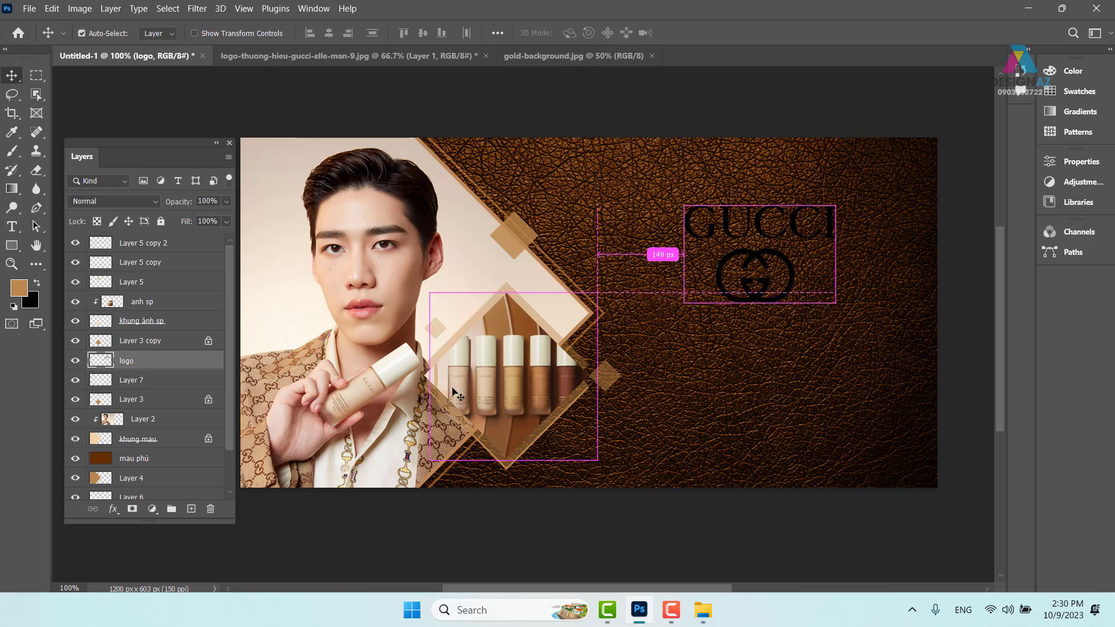
key("ctrl+v")
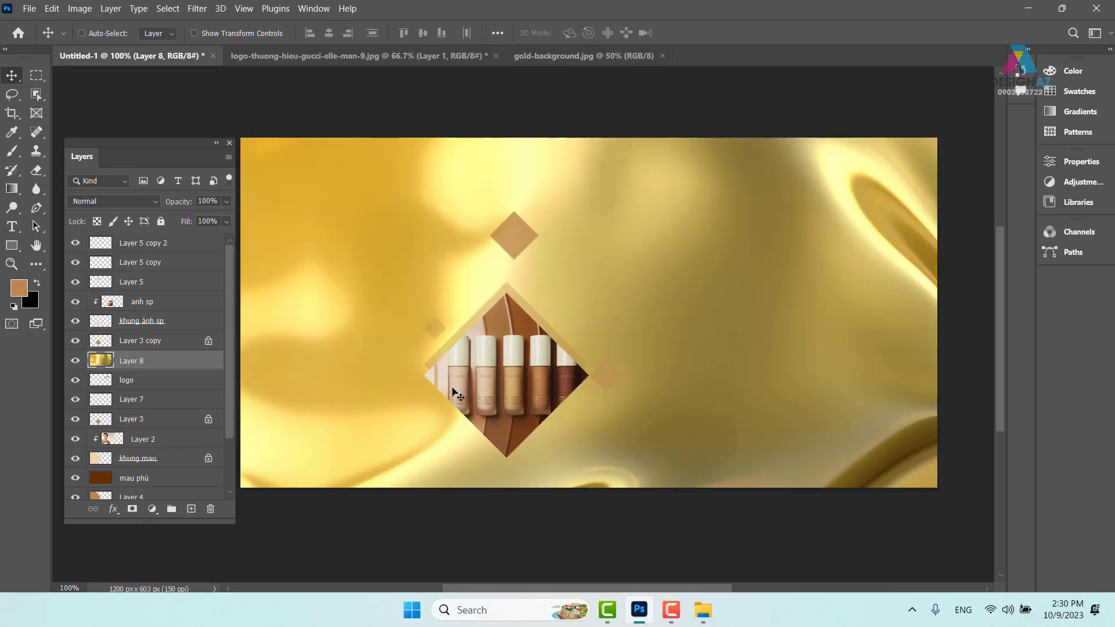
Scale the gold layer down over the logo area and clip it to the logo with Ctrl+Alt+G
key("ctrl+minus")
key("ctrl+minus")
key("ctrl+minus")
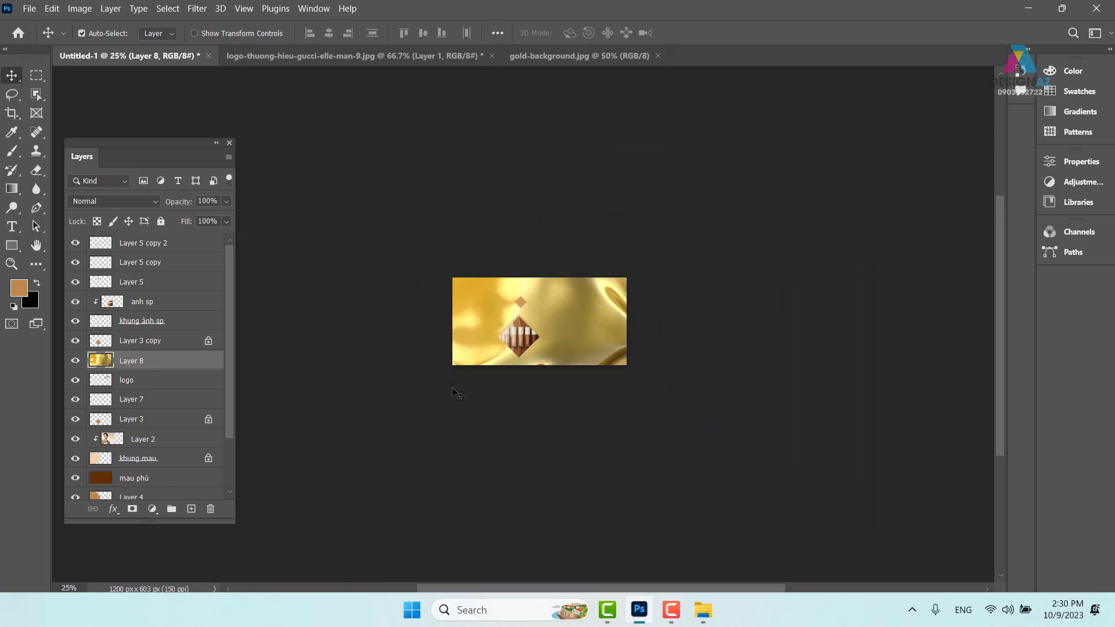
key("ctrl+t")
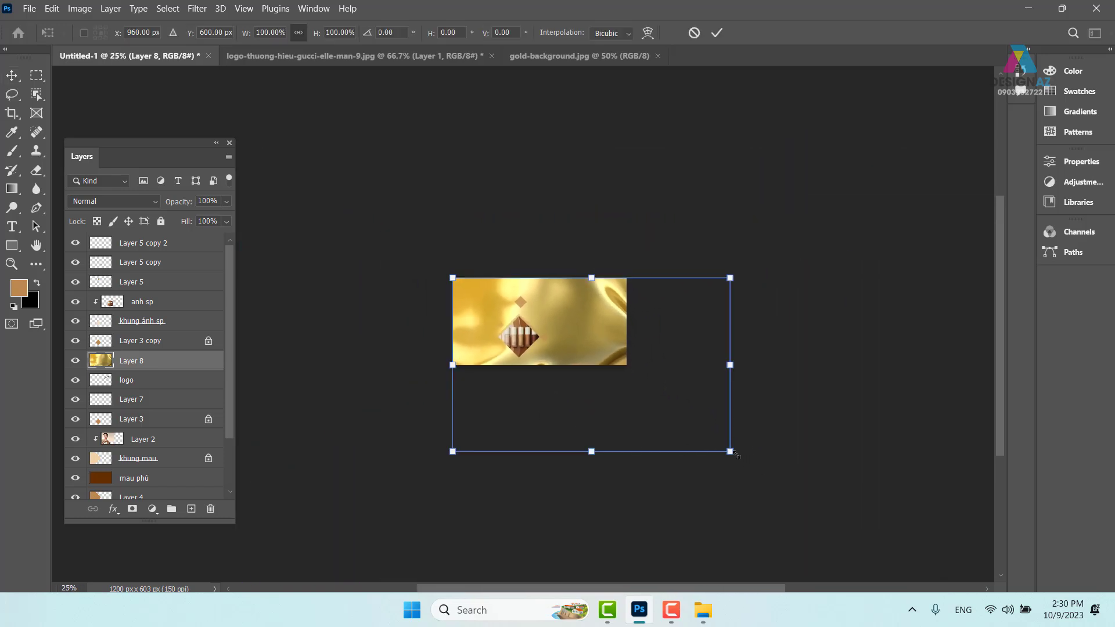
mouse_move(730, 452)
left_mouse_down()
mouse_move(550, 338)
mouse_move(595, 313)
left_mouse_up()
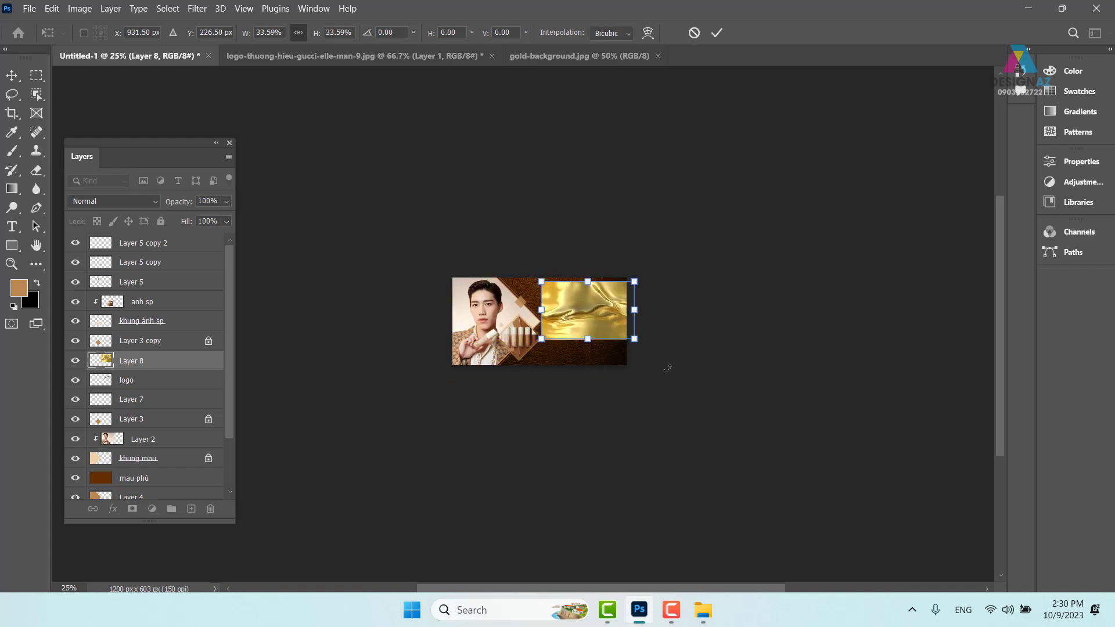
key("Return")
key("ctrl+1")
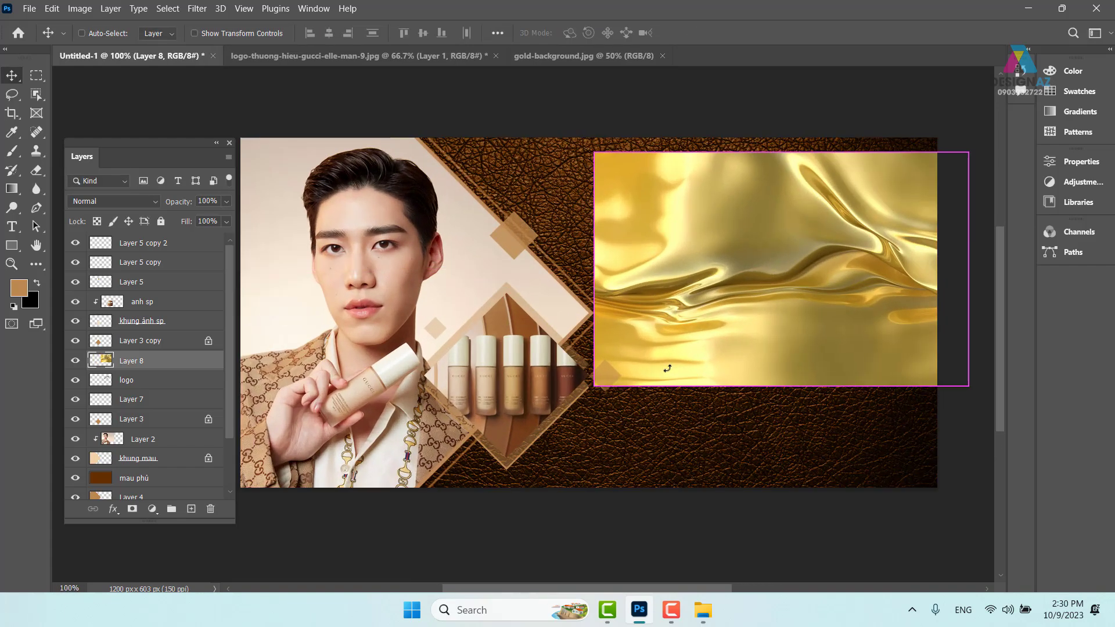
key("ctrl+plus")
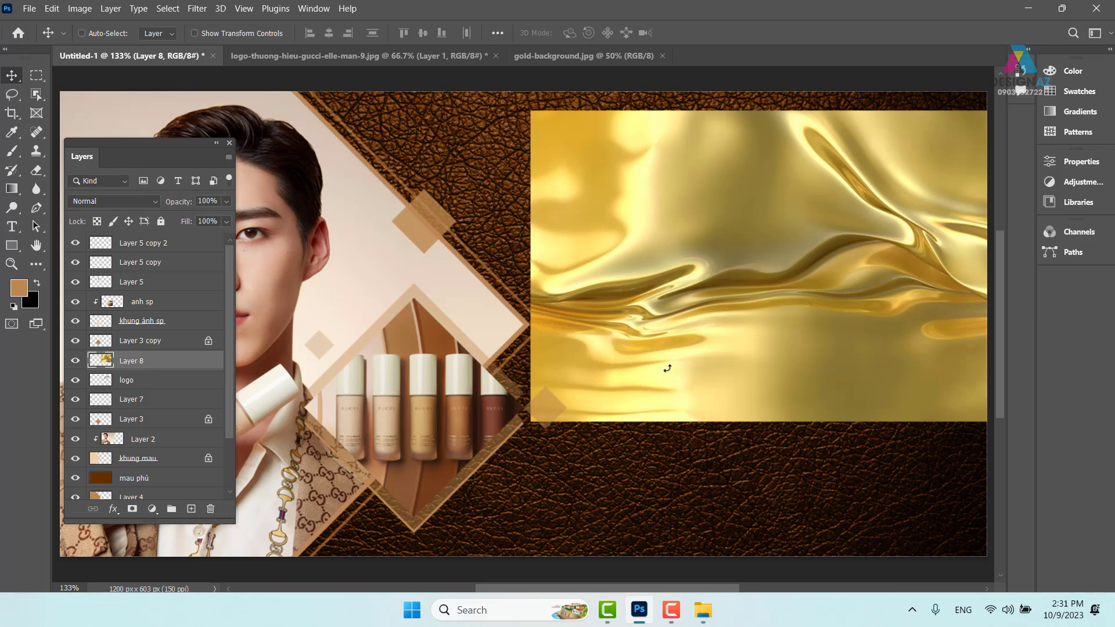
key("ctrl")
key("ctrl+alt+g")
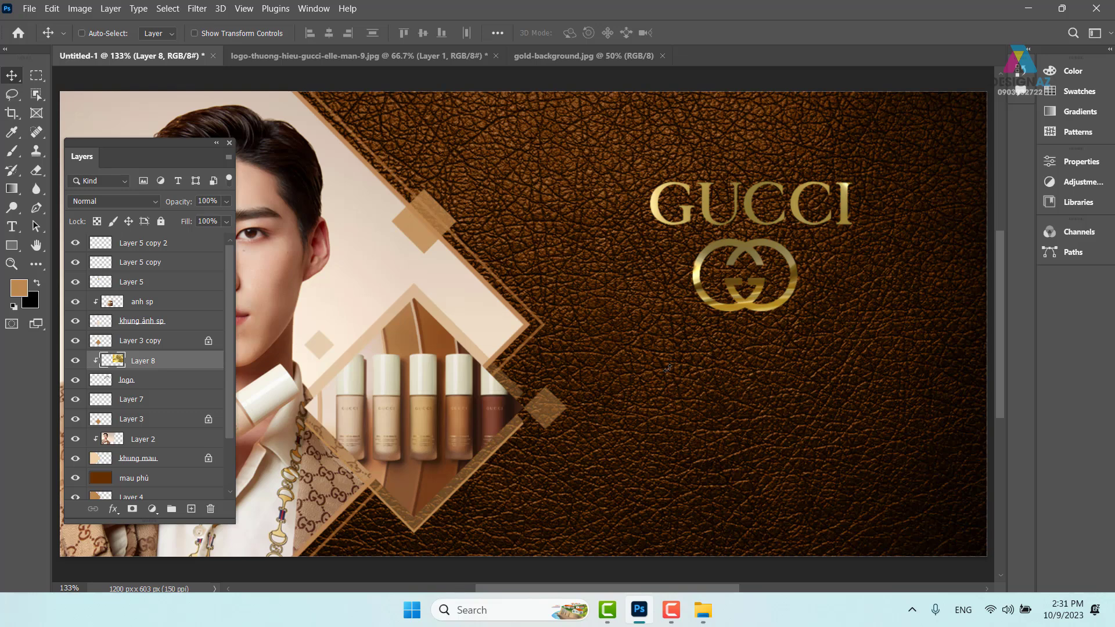
Release the gold layer's clipping mask and toggle its visibility to check the logo beneath
key("ctrl+alt+g")
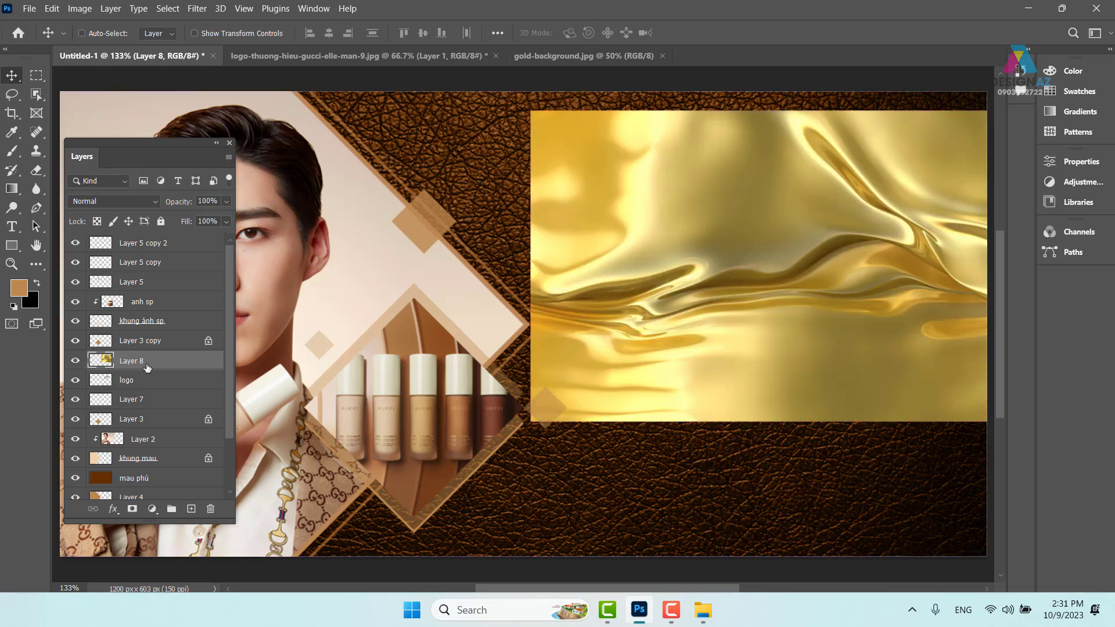
left_click(75, 361)
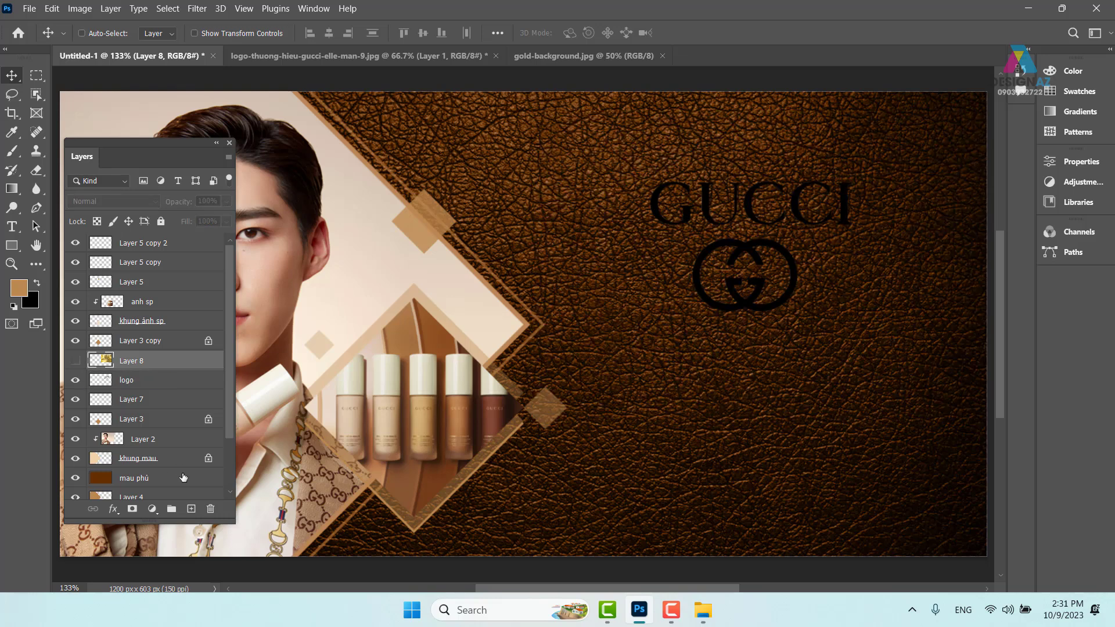
right_click(781, 301)
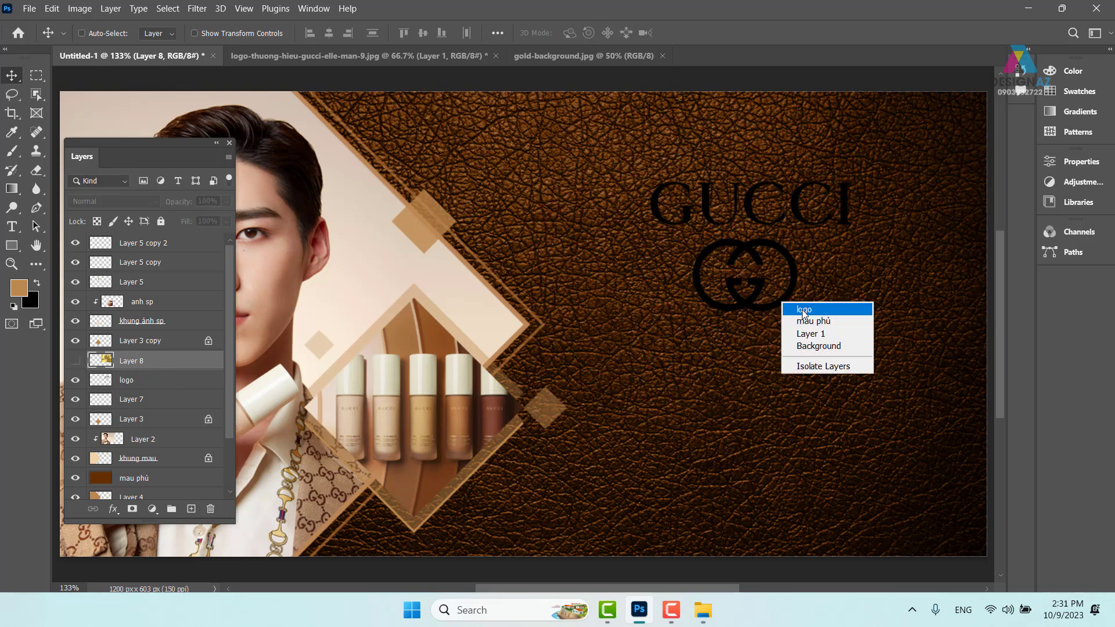
left_click(802, 309)
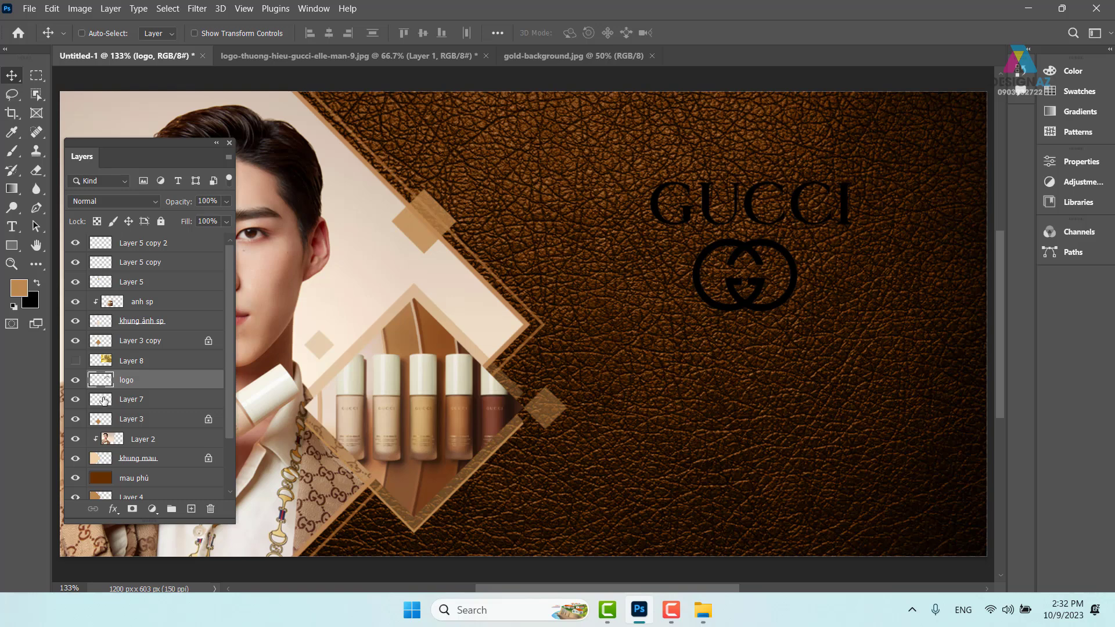
left_click(75, 360)
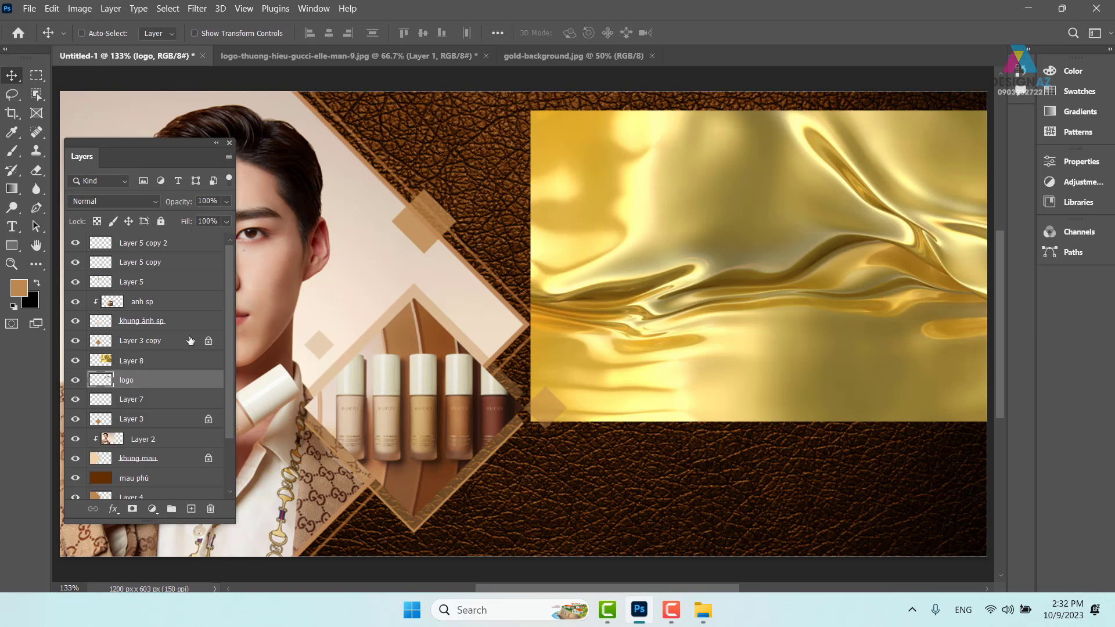
left_click(154, 362)
Rename the gold layer to 'anh vang' and clip it to the logo again
double_click(136, 361)
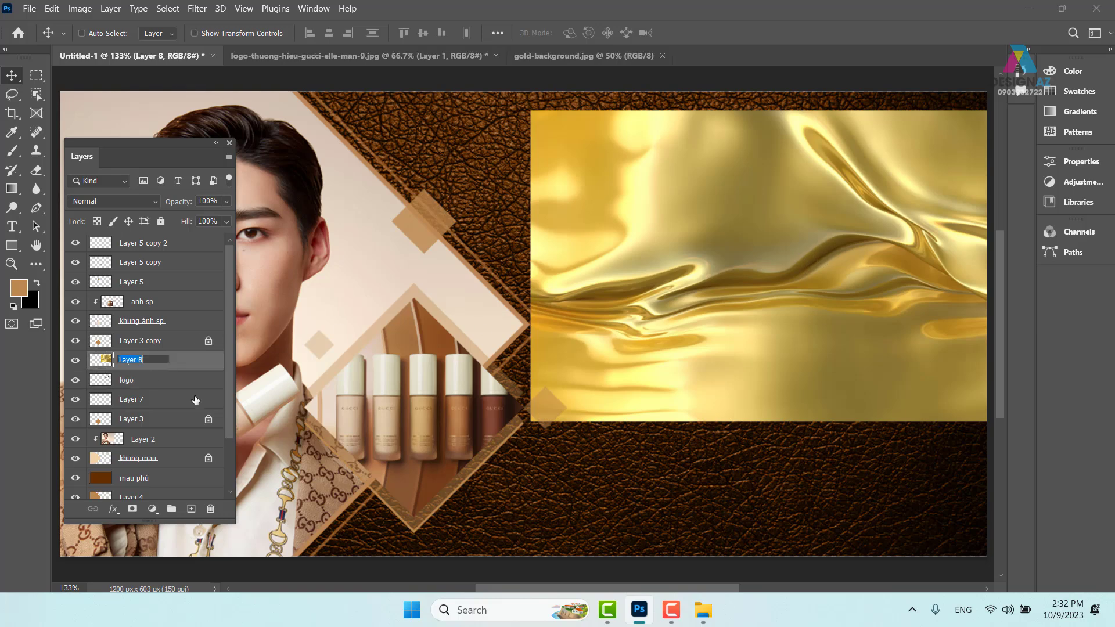
type("anh vang")
key("Return")
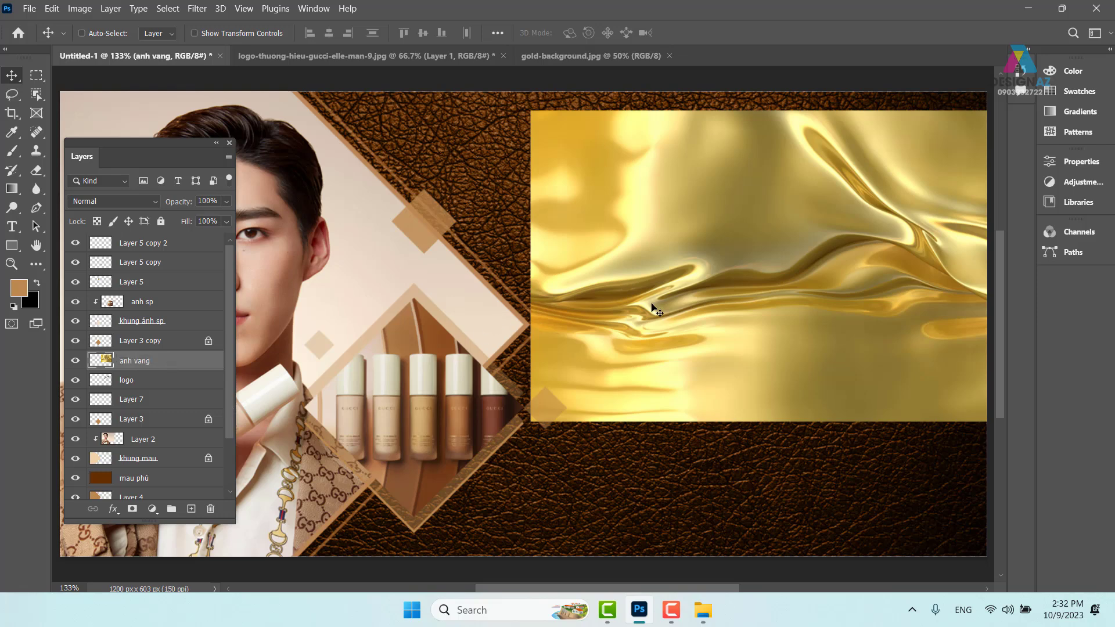
key("ctrl+alt+g")
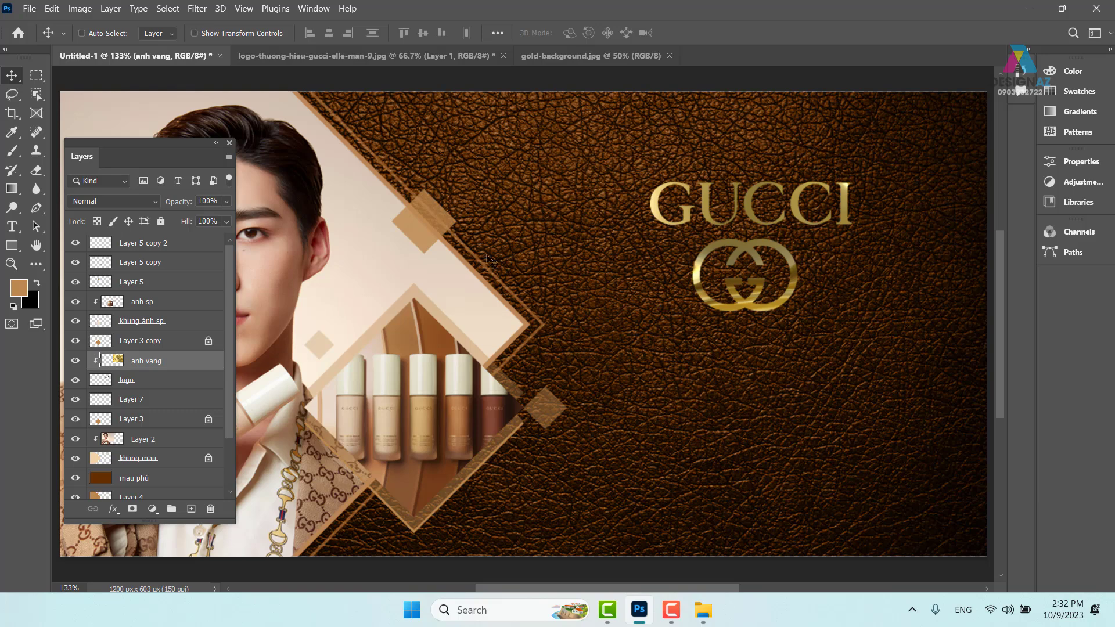
mouse_move(192, 140)
left_mouse_down()
mouse_move(426, 184)
mouse_move(552, 115)
left_mouse_up()
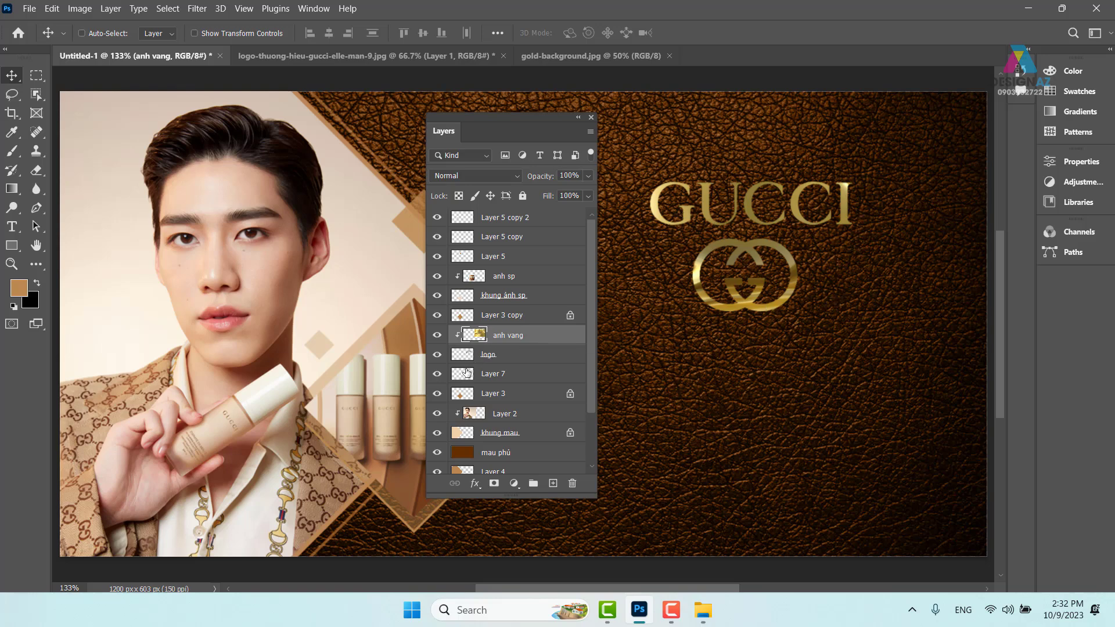
Check the logo layer's visibility, then Ctrl+click its thumbnail to load the GUCCI outline
left_click(437, 354)
left_click(464, 360)
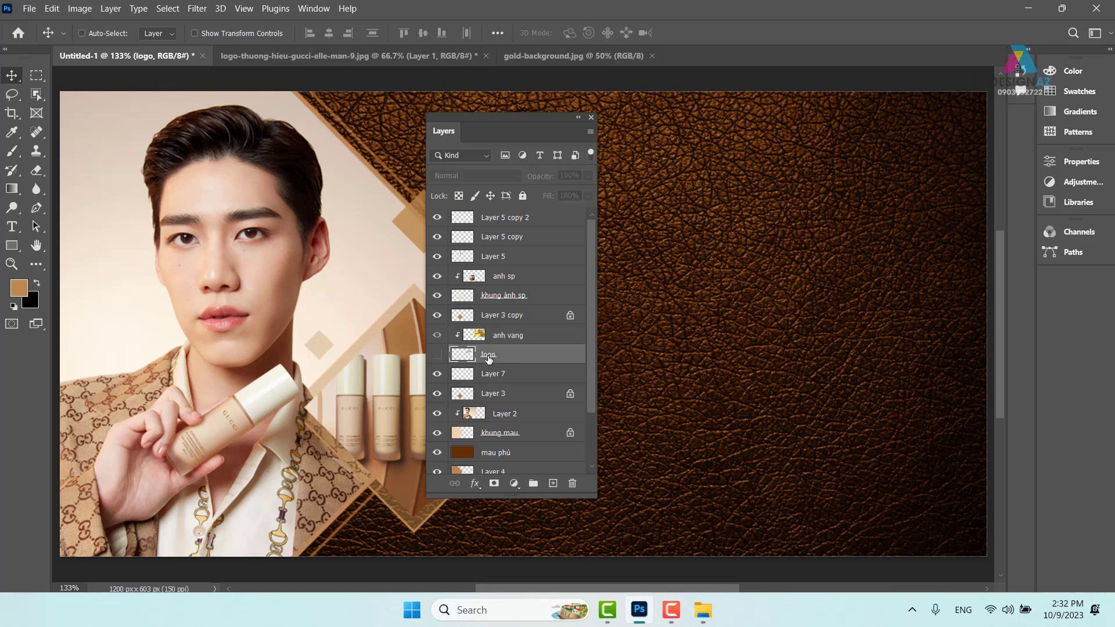
left_click(437, 355)
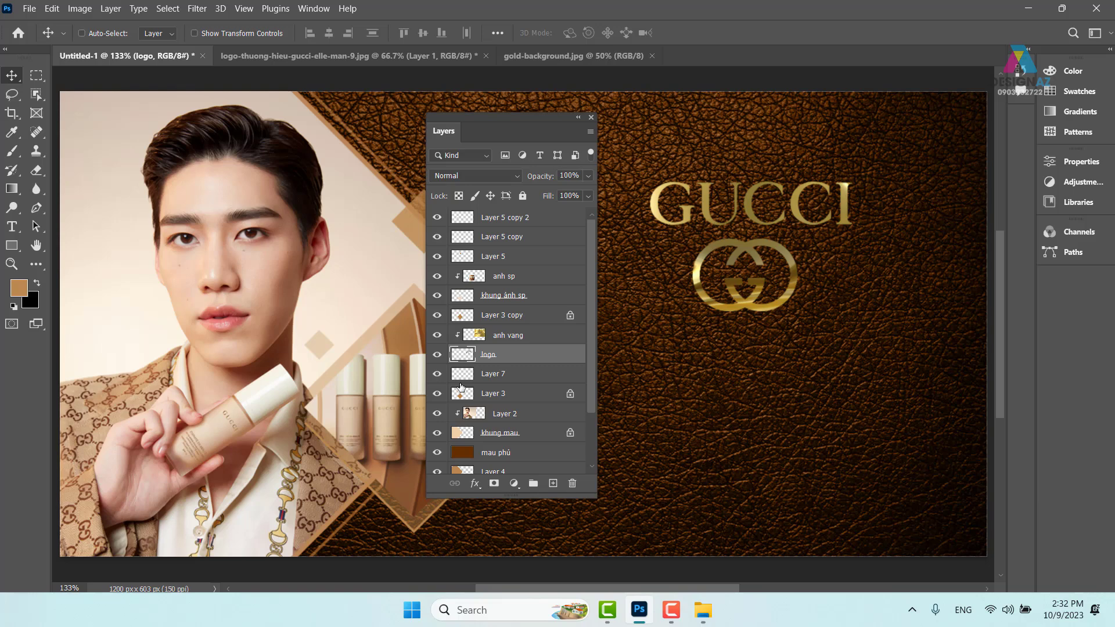
left_click(465, 360, "ctrl")
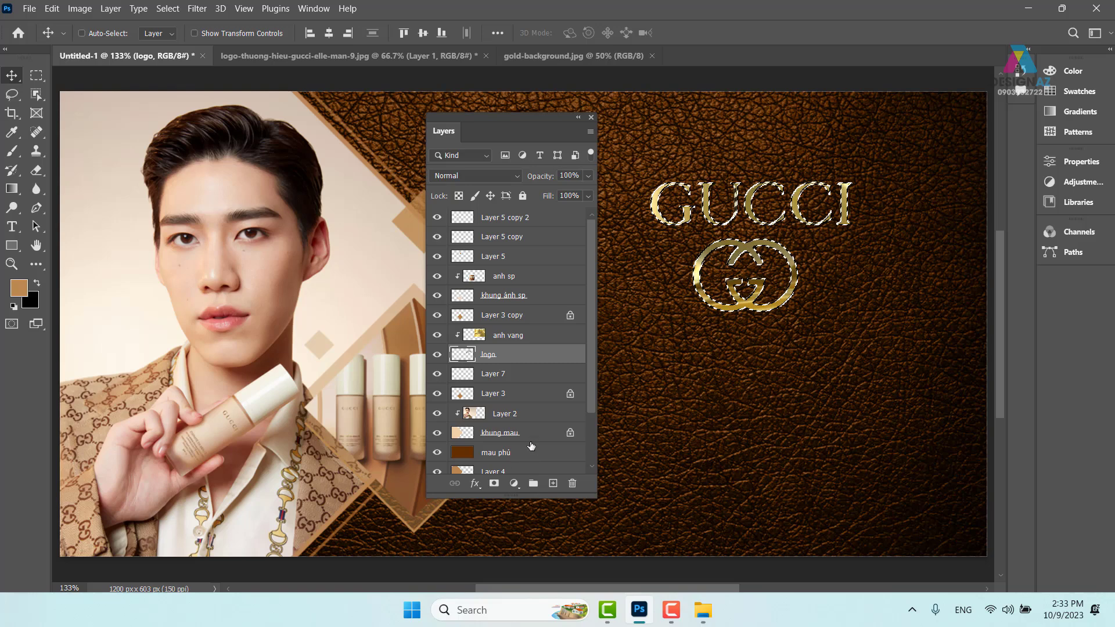
Add a new layer above Layer 7 and name it 'bong logo'
left_click(526, 381)
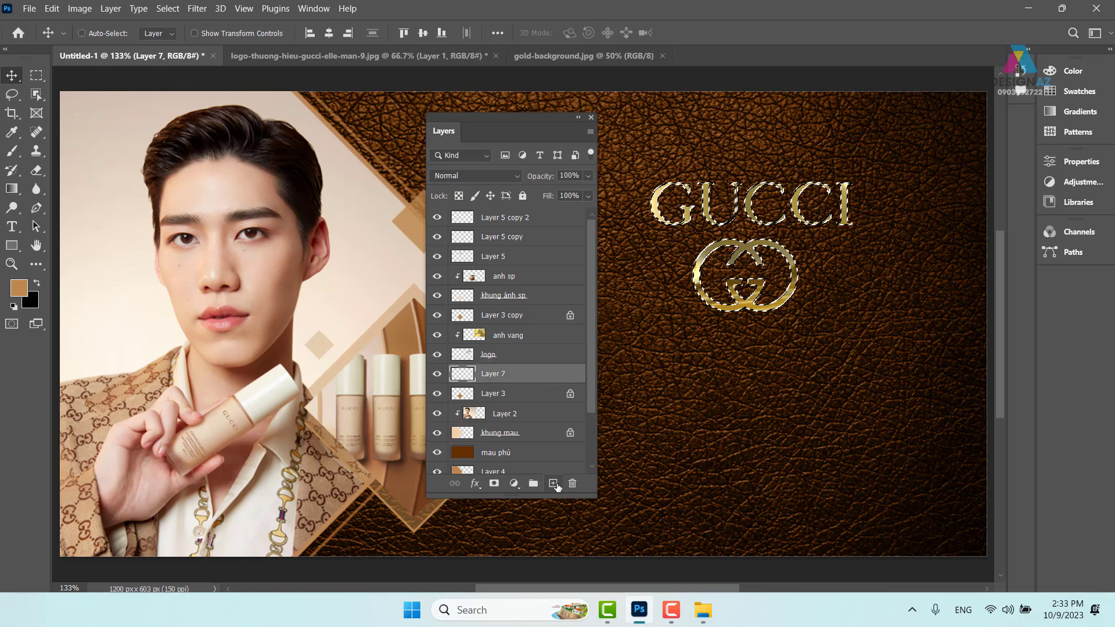
left_click(553, 484)
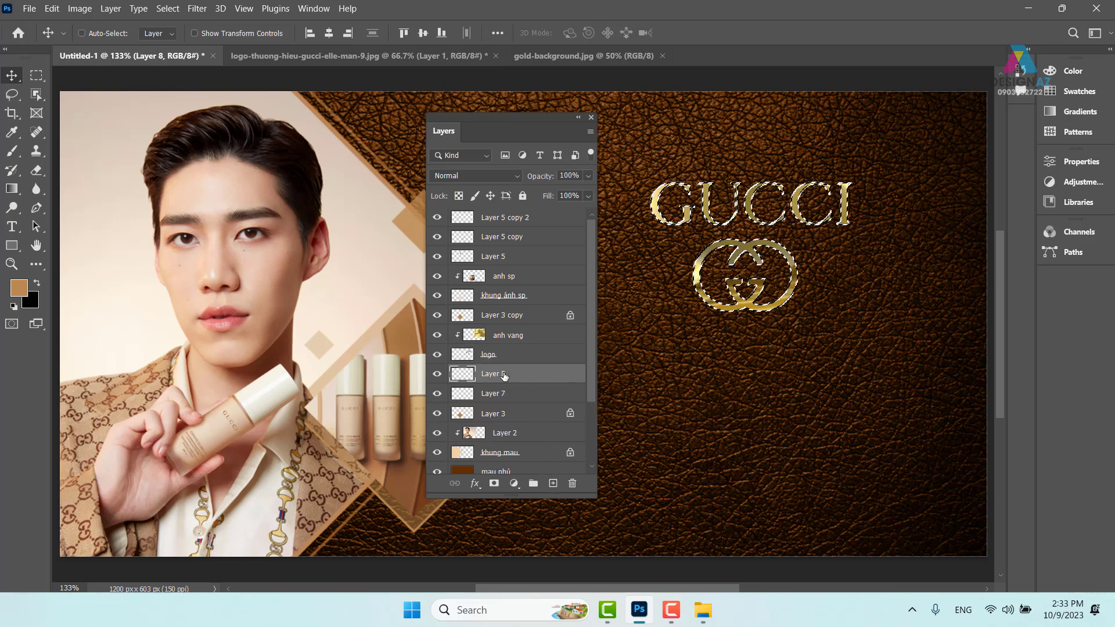
double_click(503, 378)
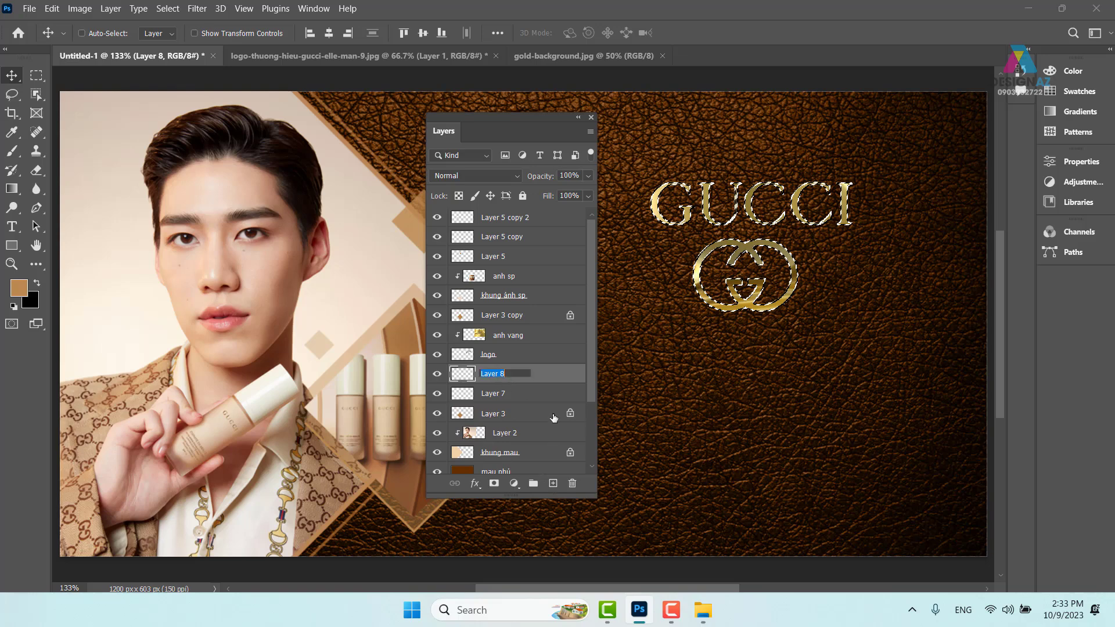
type("bong")
type(" logo")
key("Return")
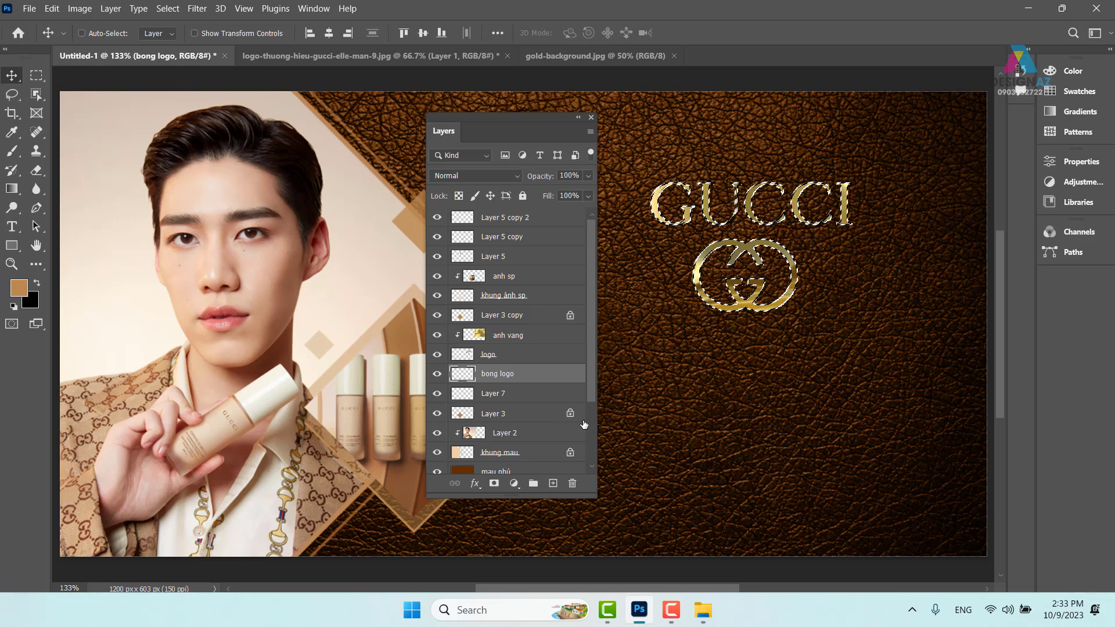
Set the foreground colour to dark brown 2a1600
left_click(19, 287)
left_click_drag(714, 259, 733, 285)
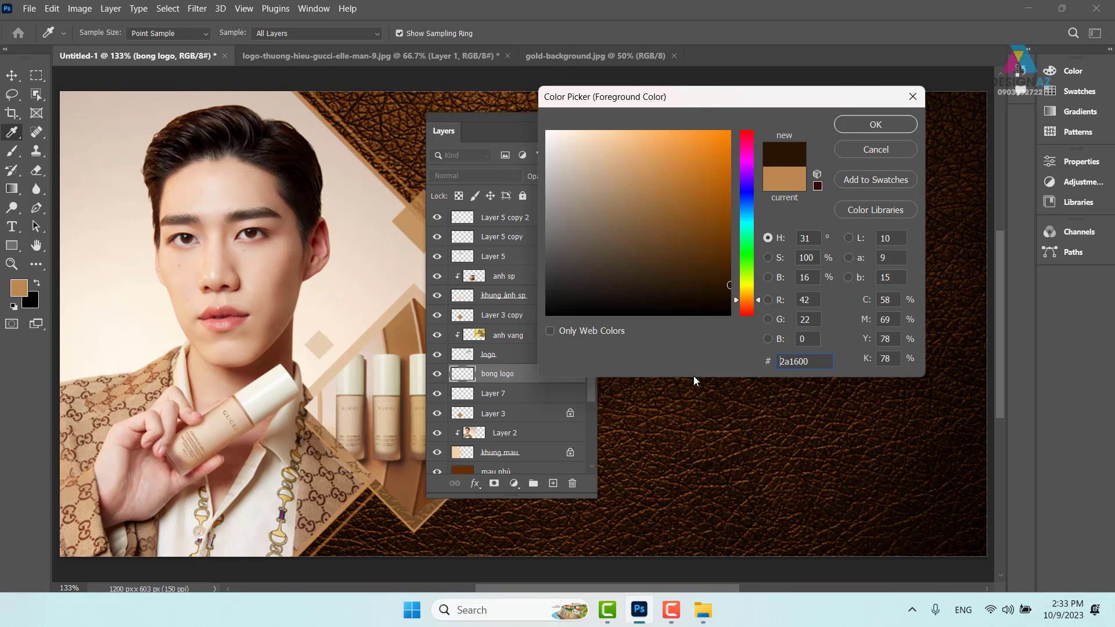
left_click(876, 124)
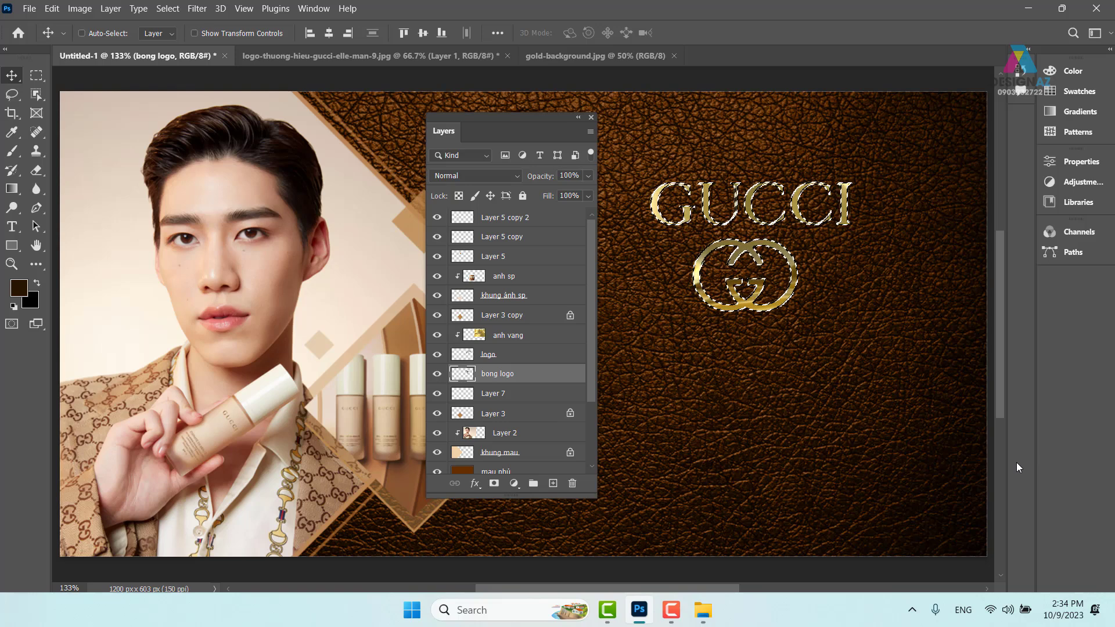
Drag the bong logo shadow into position beneath the gold GUCCI logo
key("ctrl")
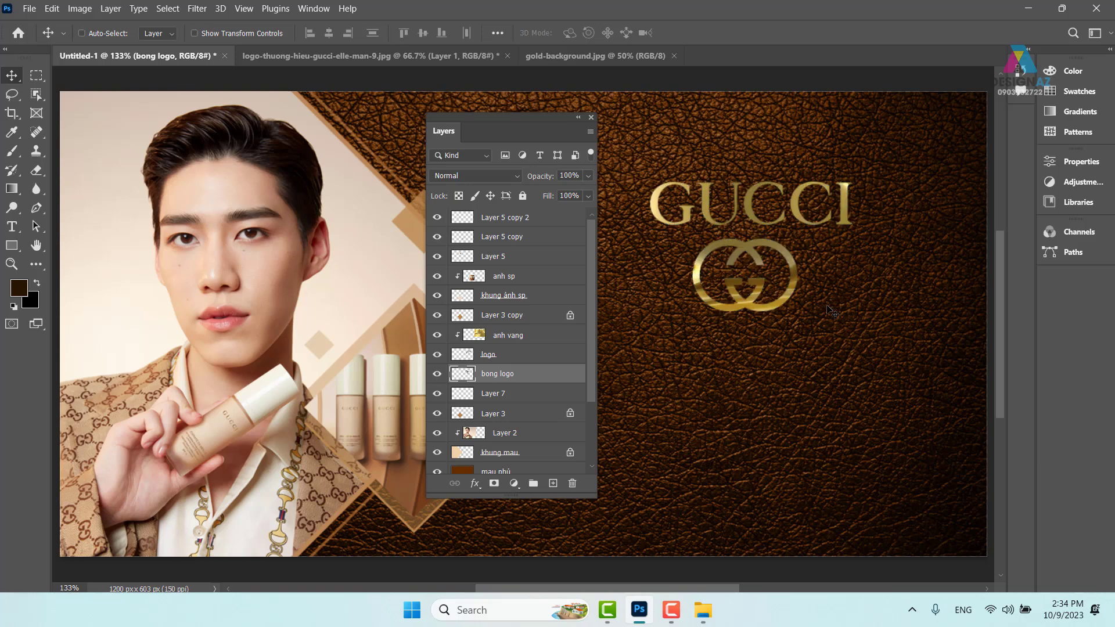
mouse_move(796, 308)
left_mouse_down()
mouse_move(679, 184)
mouse_move(788, 312)
left_mouse_up()
left_click_drag(937, 395, 887, 403)
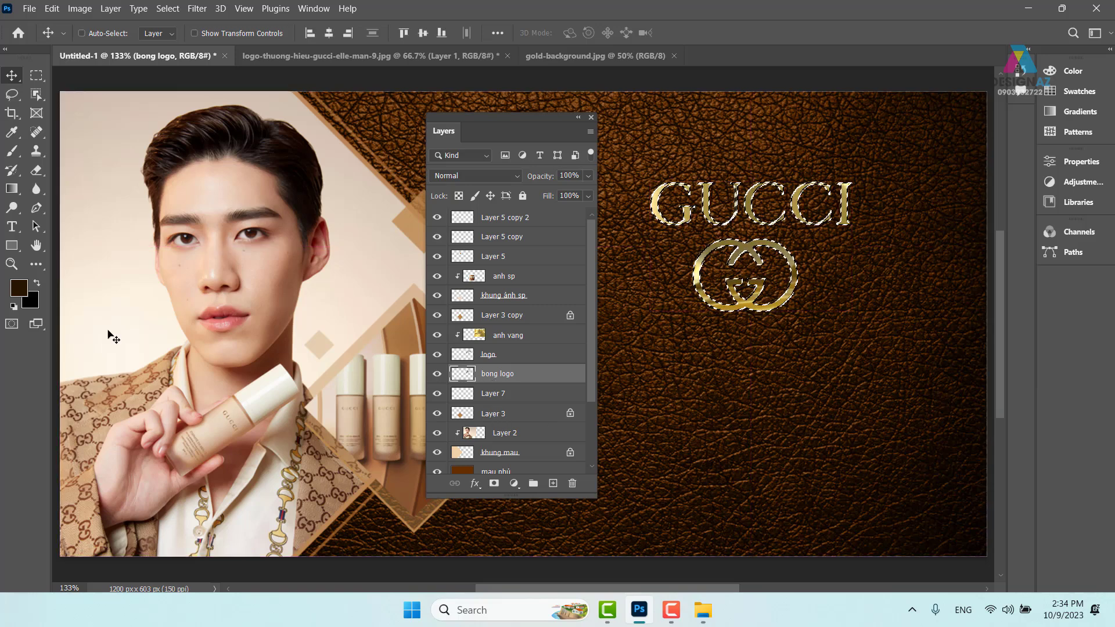
Darken the foreground to 100800, deselect, and nudge the shadow down-right
left_click(19, 287)
left_click_drag(674, 285, 734, 304)
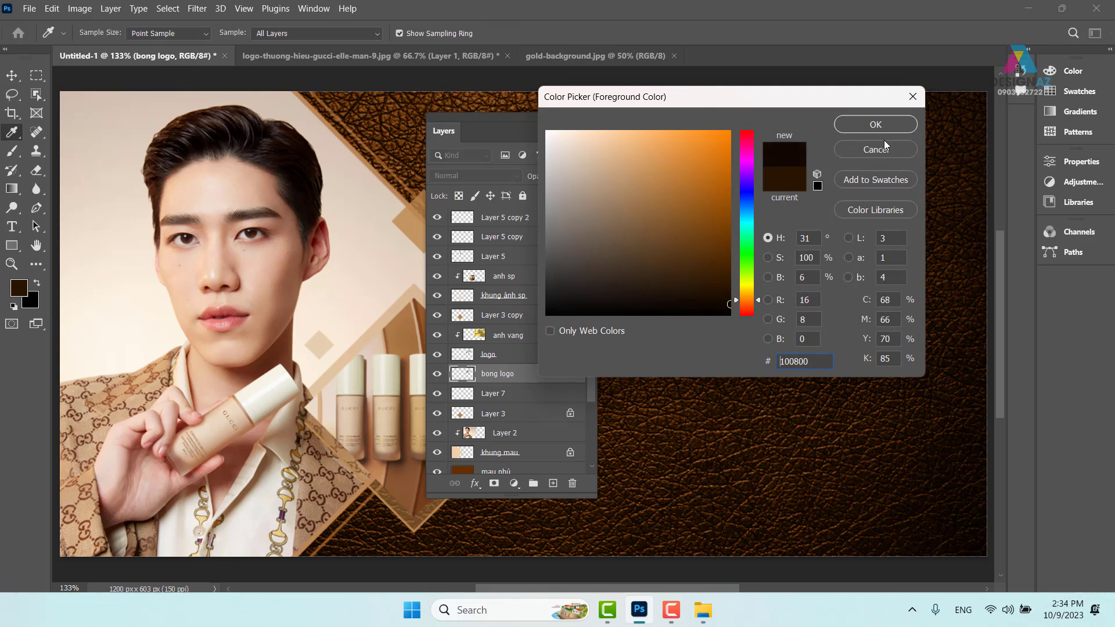
left_click(876, 124)
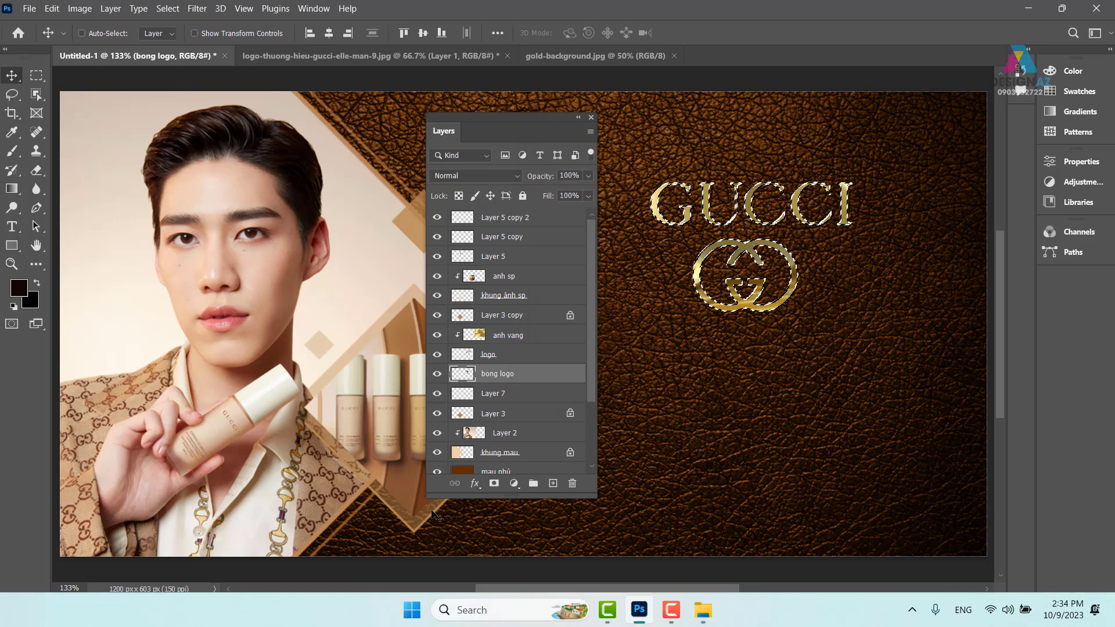
key("ctrl+d")
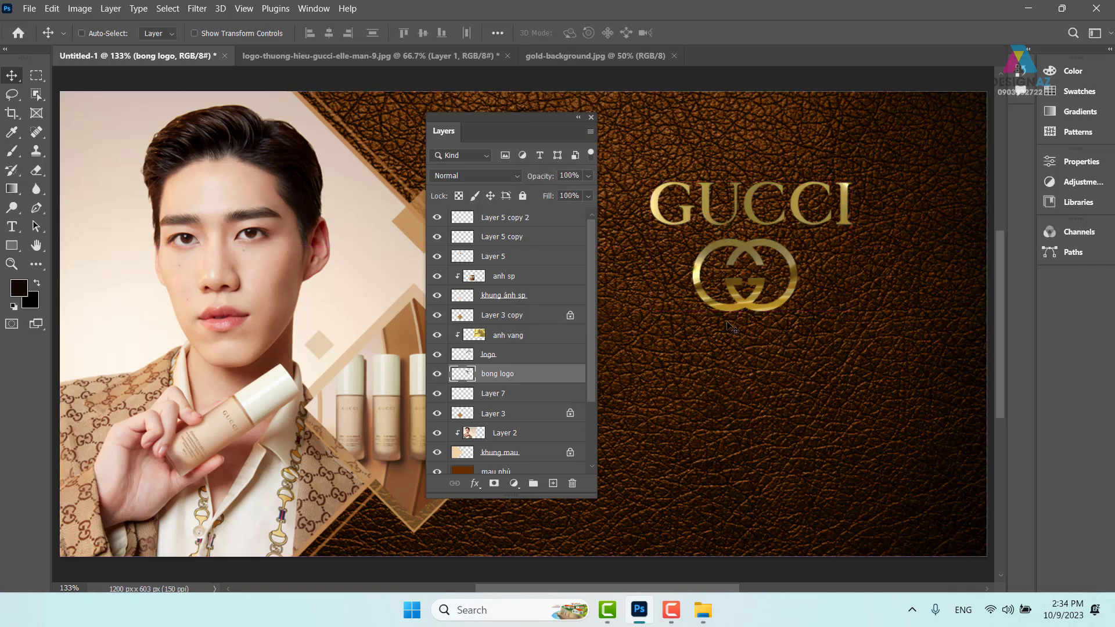
mouse_move(705, 318)
left_mouse_down()
mouse_move(713, 331)
mouse_move(726, 323)
left_mouse_up()
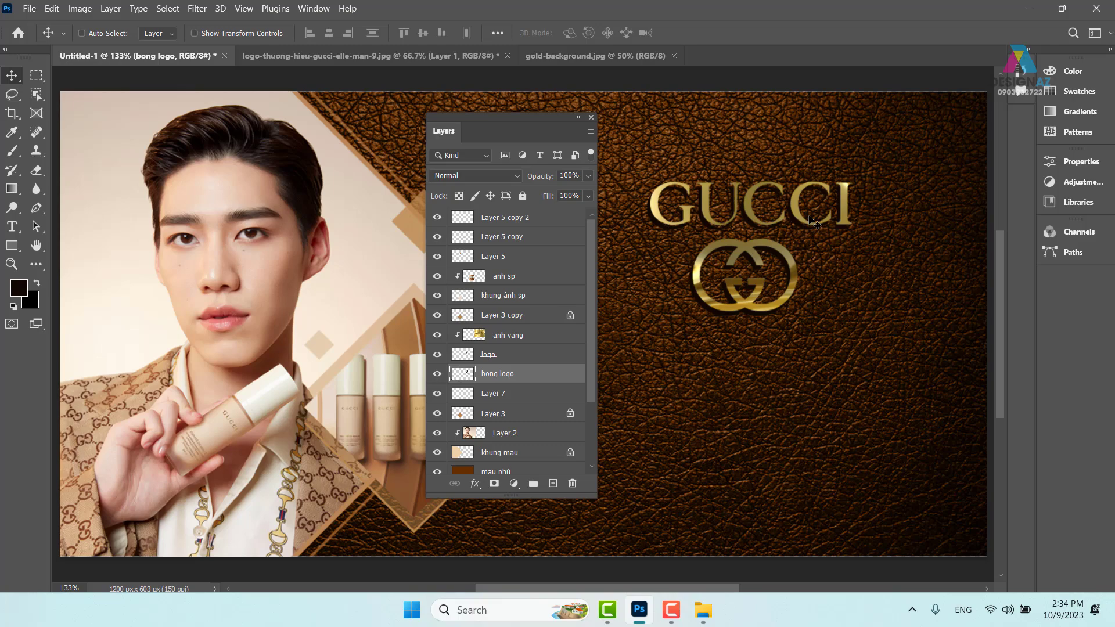
Move the Layers panel off the artwork, pan the banner, and open File Explorer
mouse_move(560, 116)
left_mouse_down()
mouse_move(202, 109)
mouse_move(994, 137)
left_mouse_up()
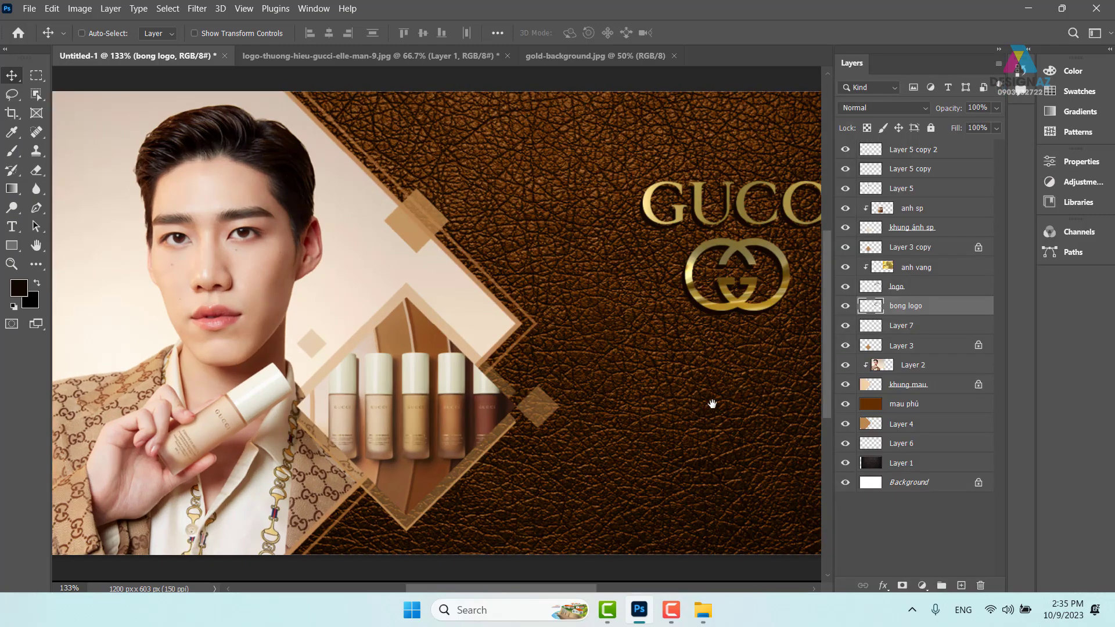
left_click_drag(712, 404, 561, 398)
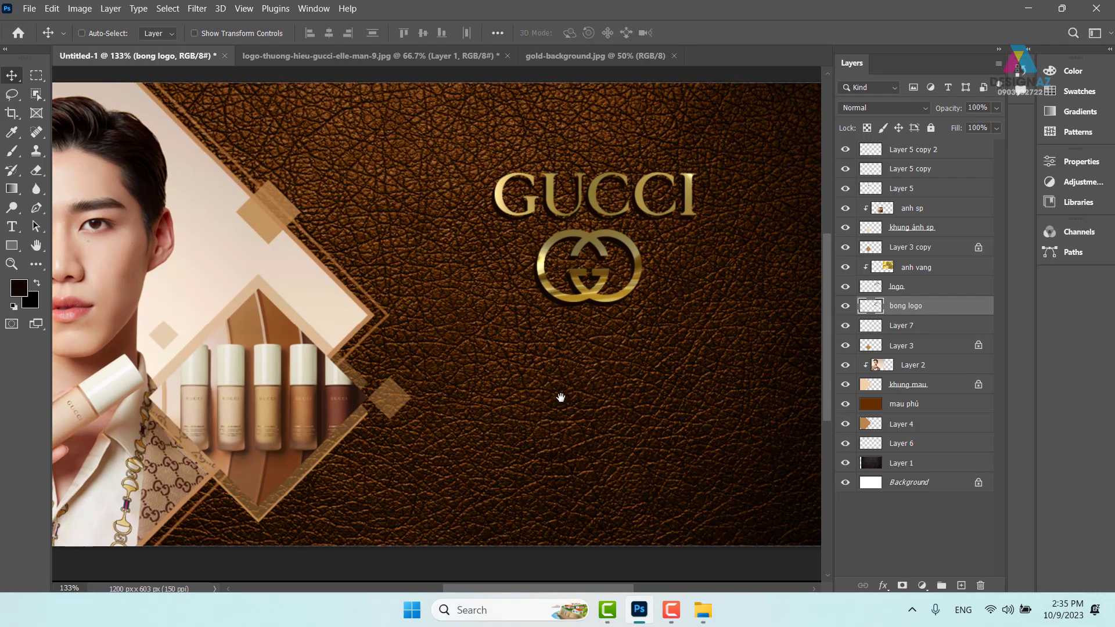
left_click(715, 617)
Copy 'Kem Nền Cao Cấp Gucci' from the Word document's first line, then return to Photoshop
double_click(205, 170)
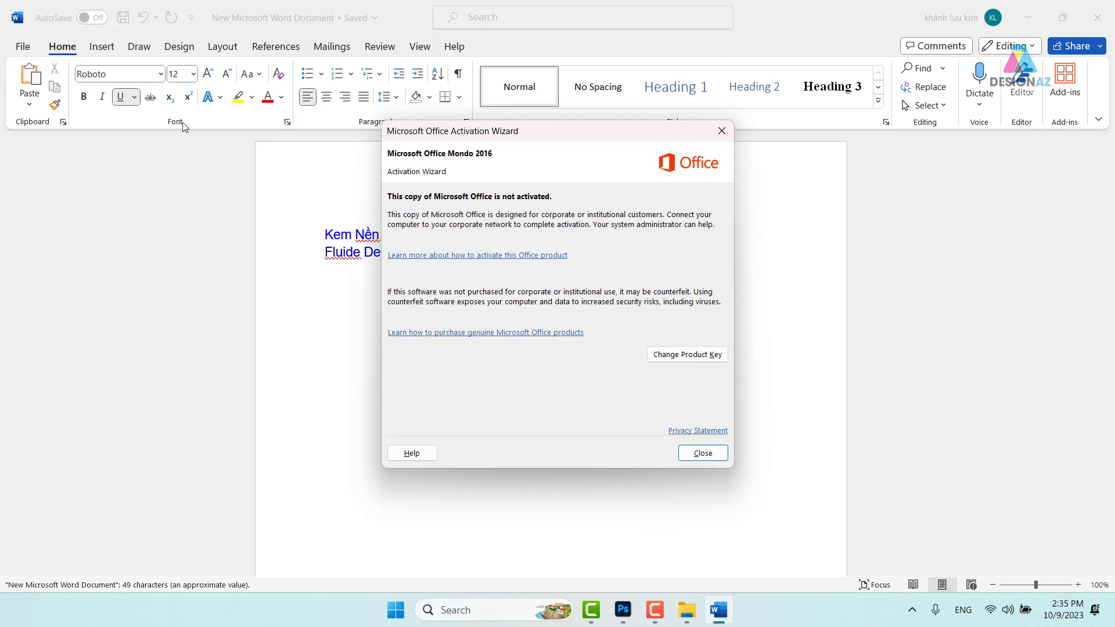
left_click(722, 131)
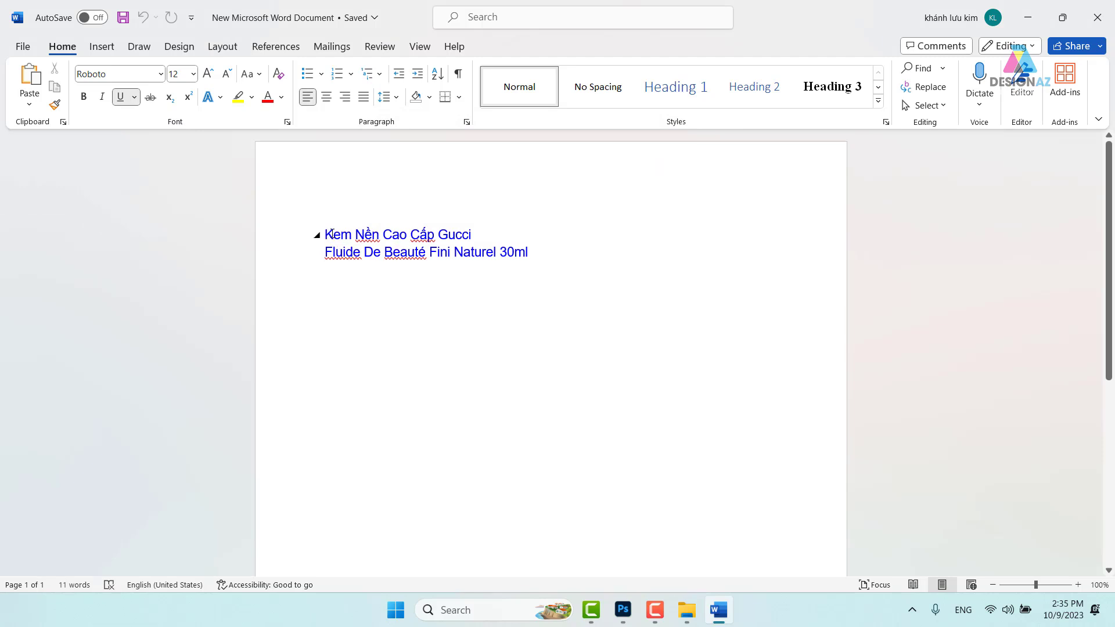
left_click_drag(325, 235, 480, 235)
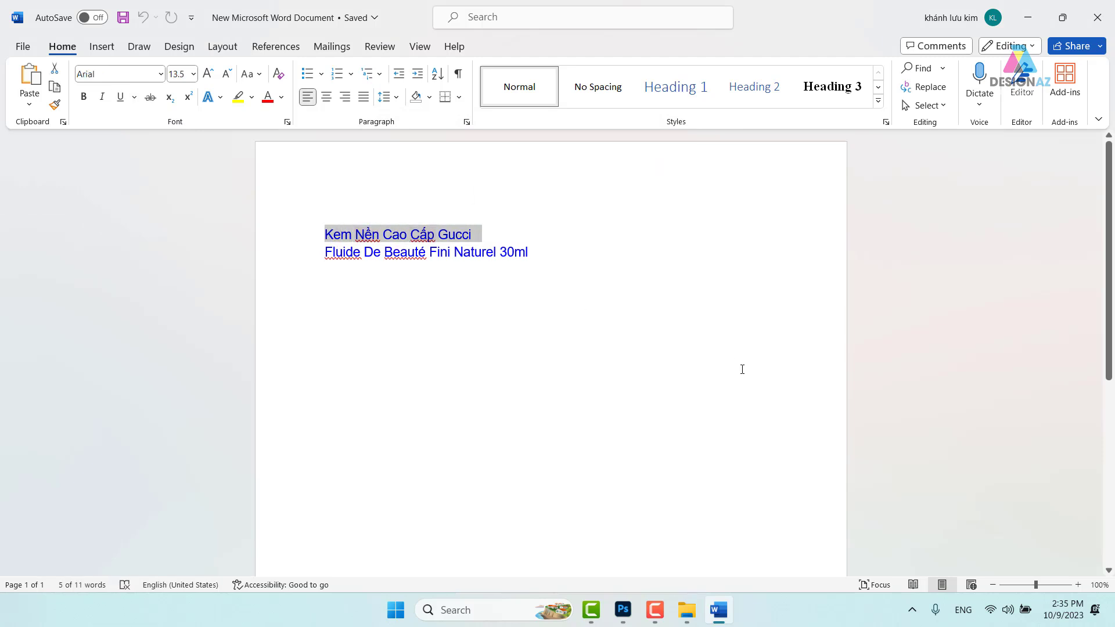
key("ctrl+c")
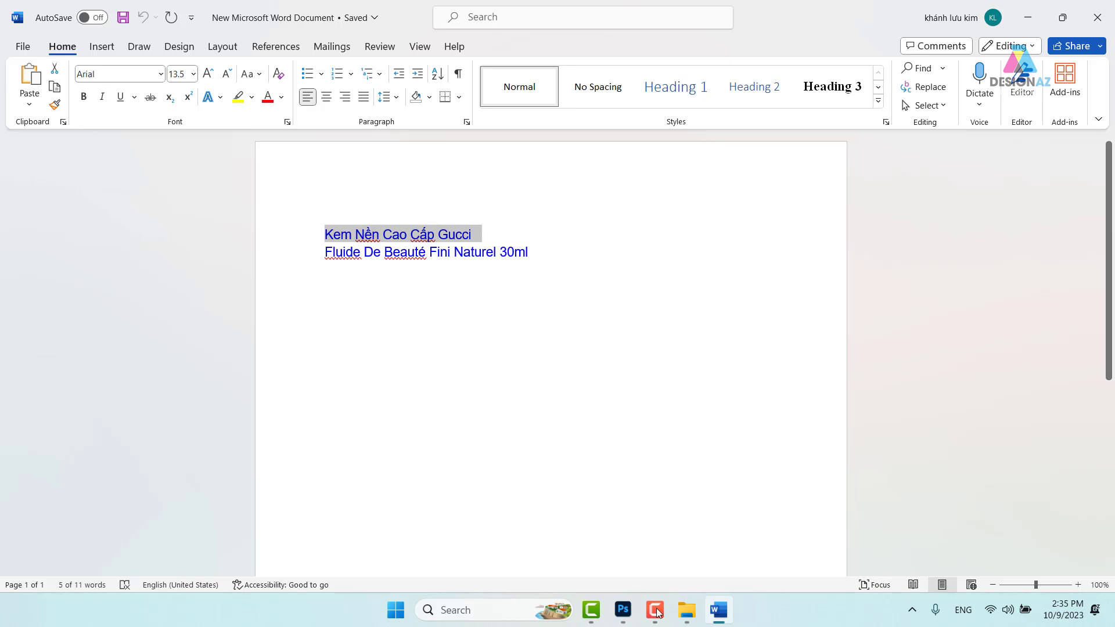
left_click(623, 610)
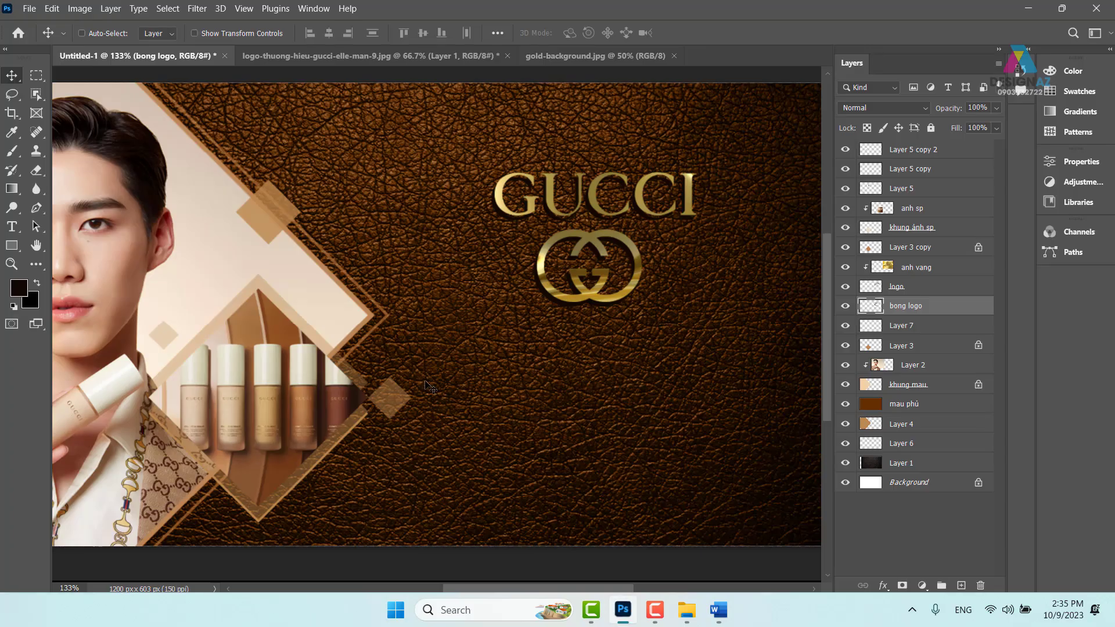
Paste the product name as a text layer centred below the GUCCI logo
key("t")
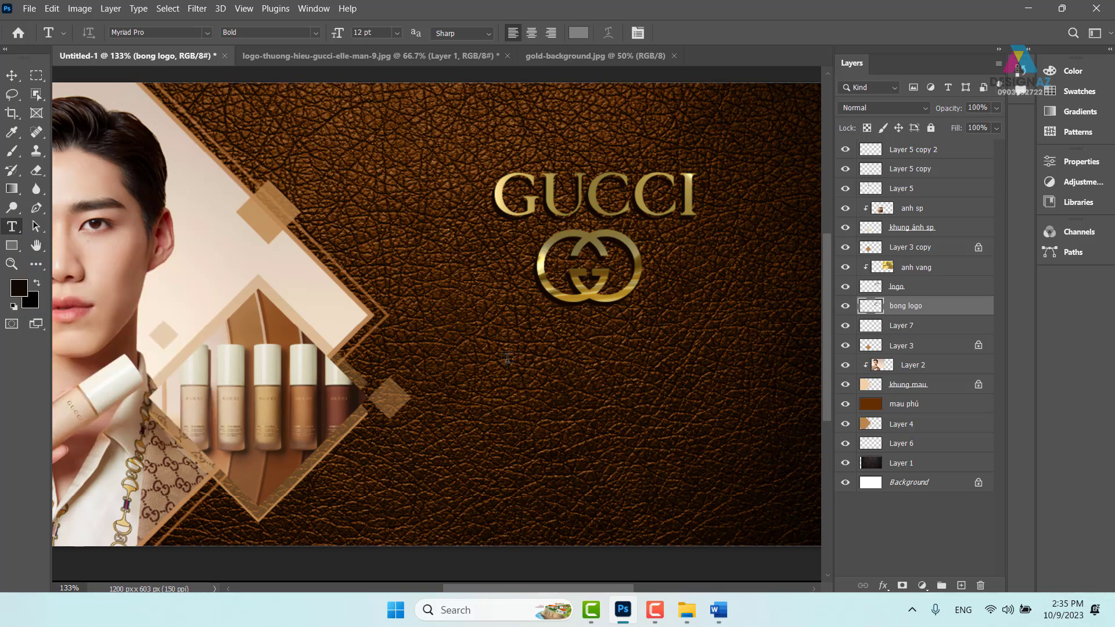
left_click(509, 360)
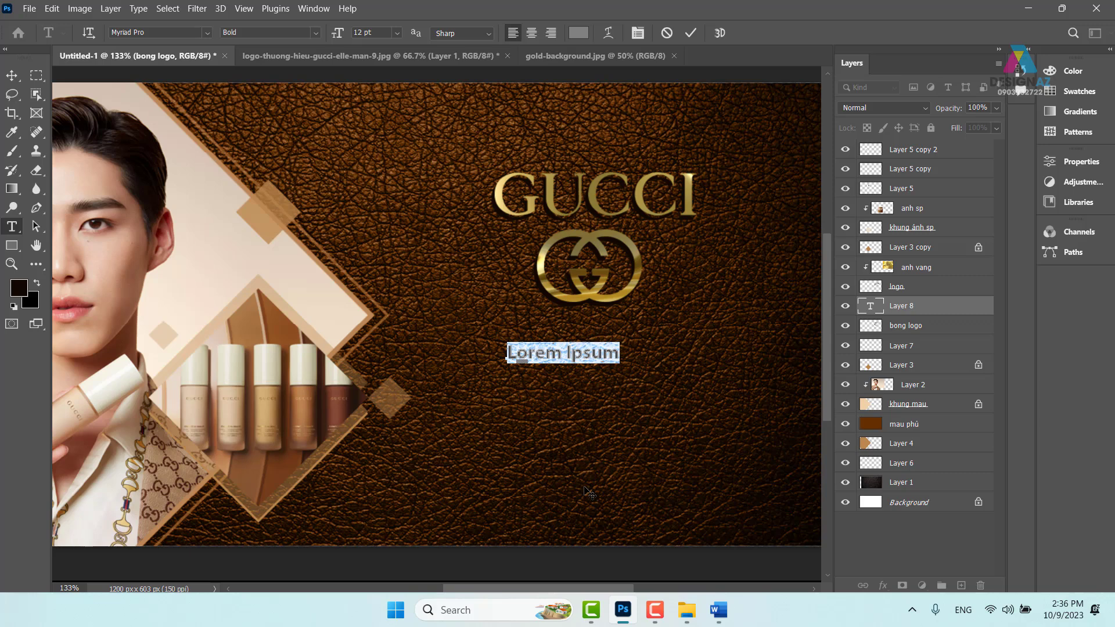
key("ctrl+v")
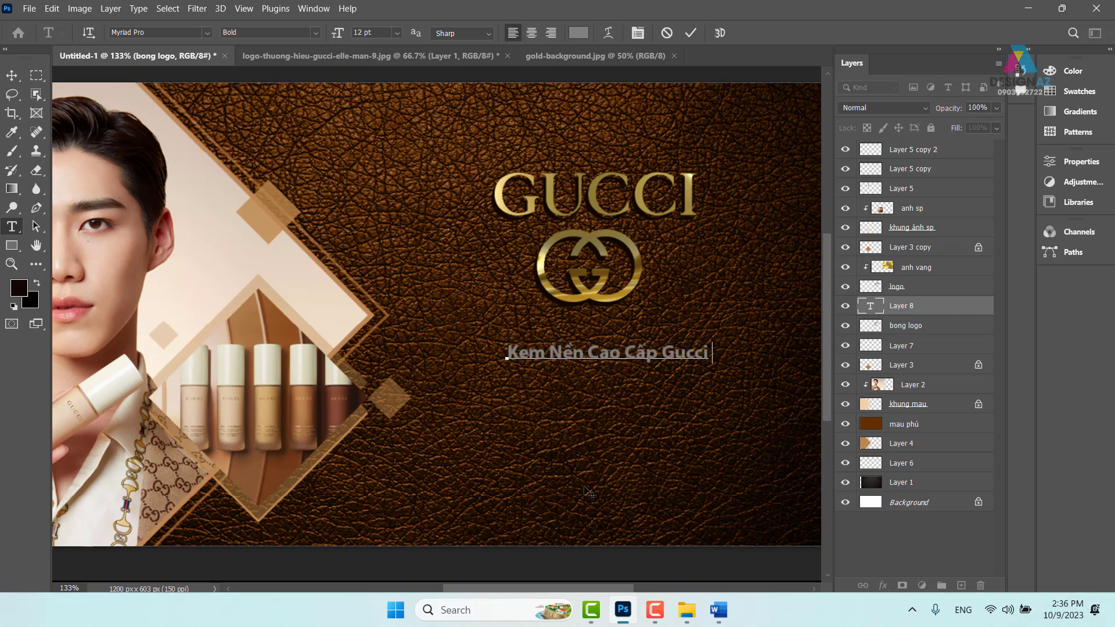
left_click(12, 75)
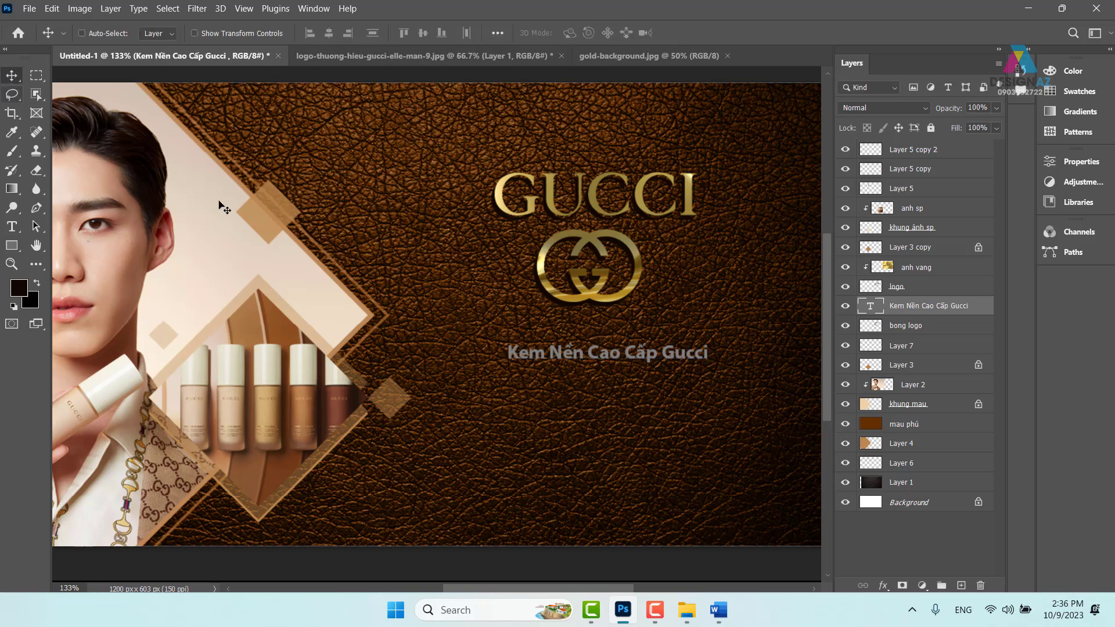
left_click_drag(634, 360, 610, 365)
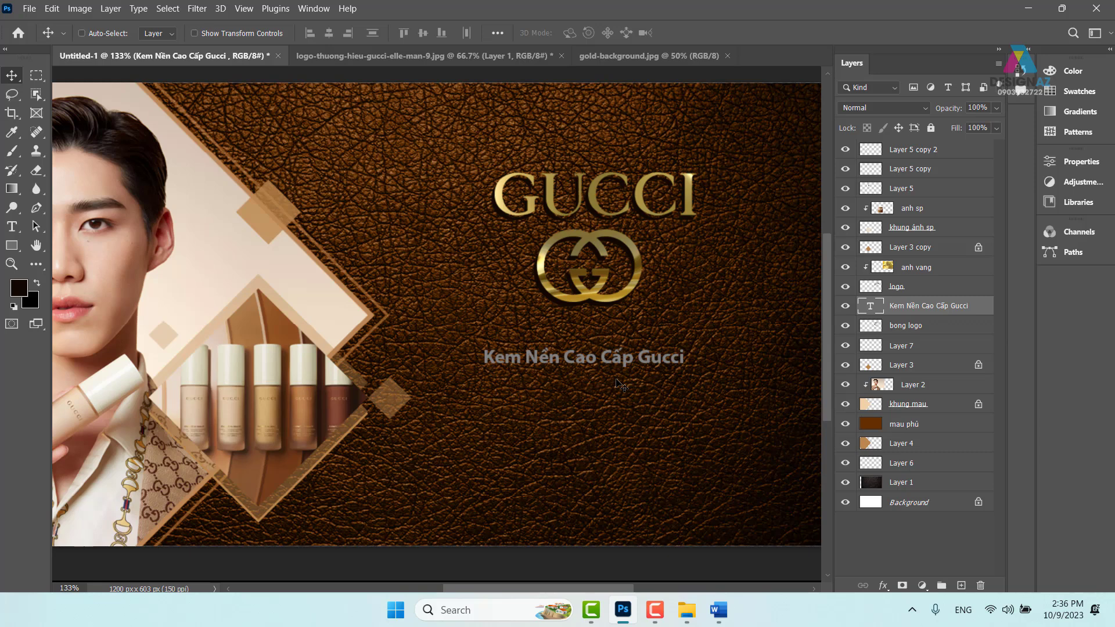
Set the product name to All Caps in the Character panel
key("t")
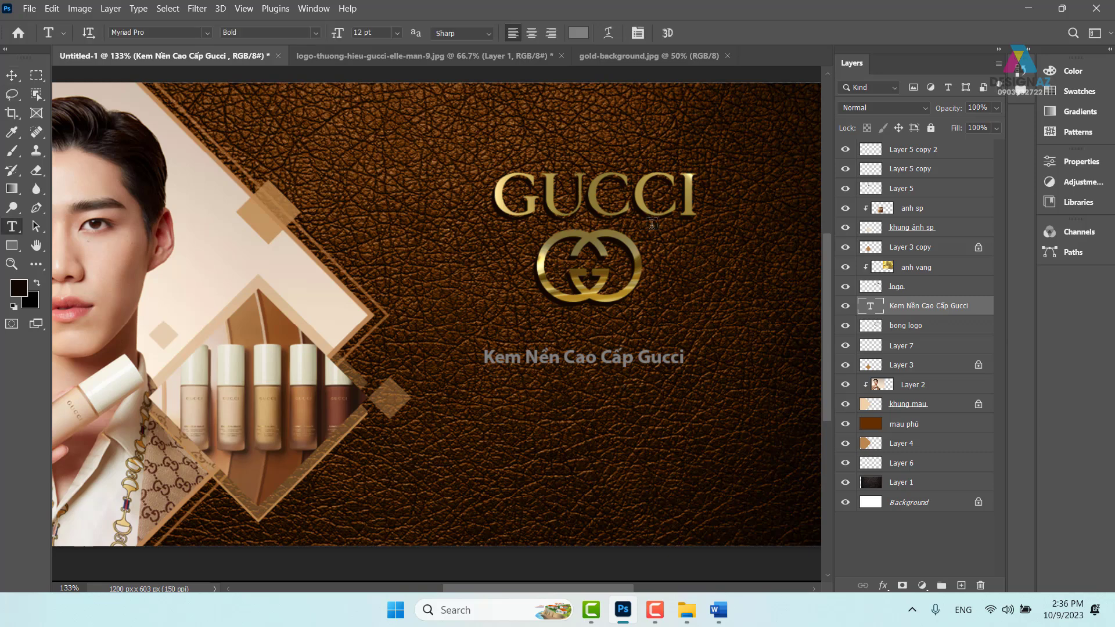
left_click(639, 33)
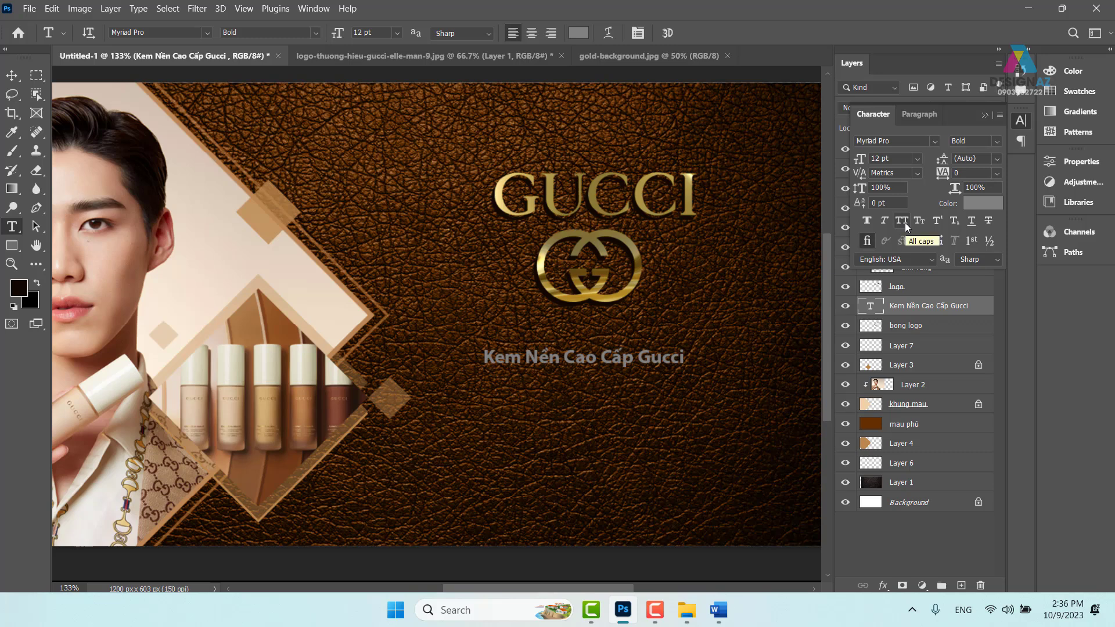
left_click(901, 221)
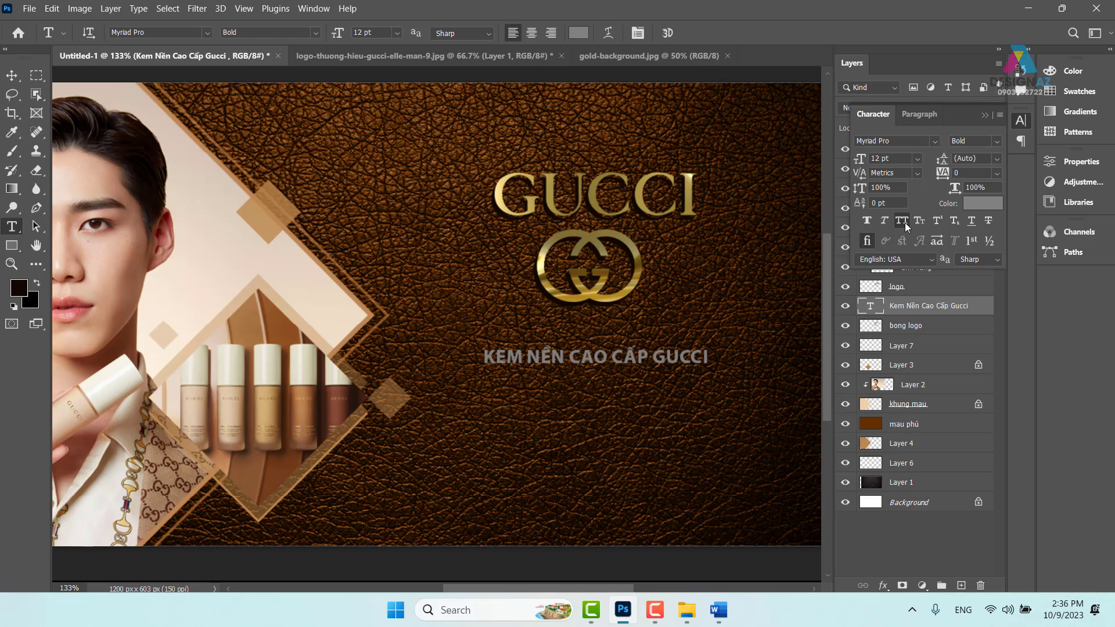
left_click(12, 75)
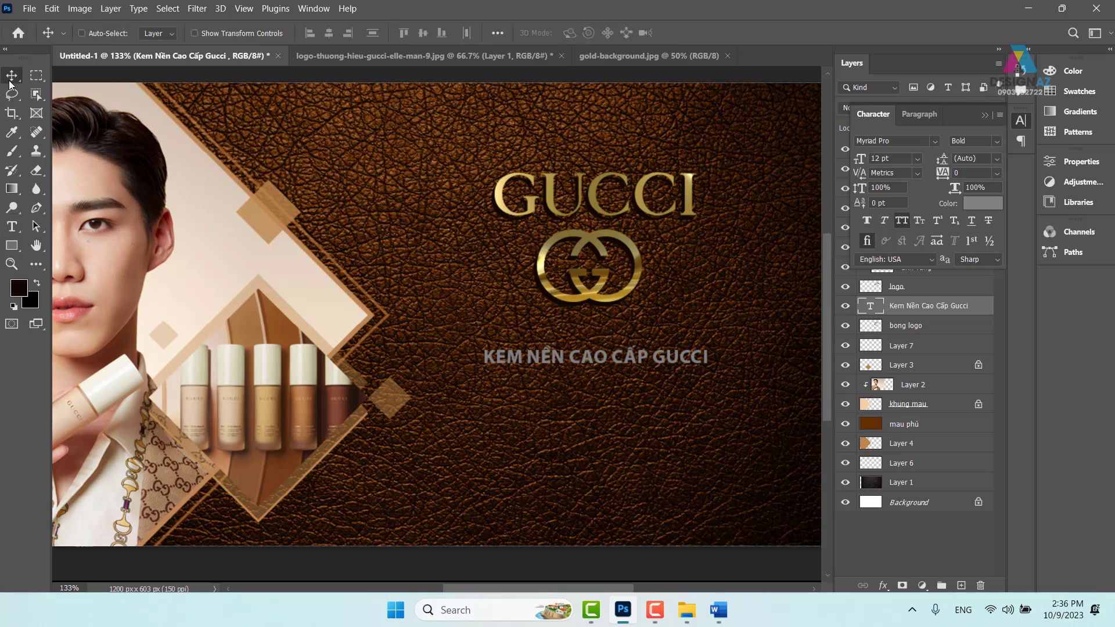
Scale the KEM NỀN CAO CẤP GUCCI headline up to 18.13 pt and open its text colour picker
left_click(699, 395)
key("ctrl+t")
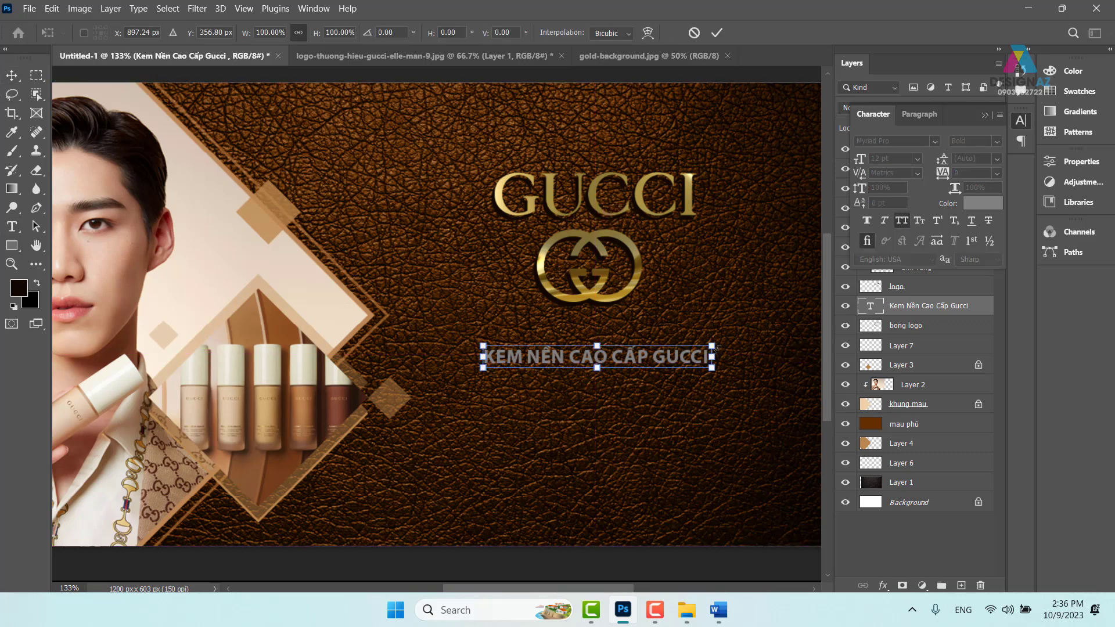
left_click_drag(713, 345, 779, 340)
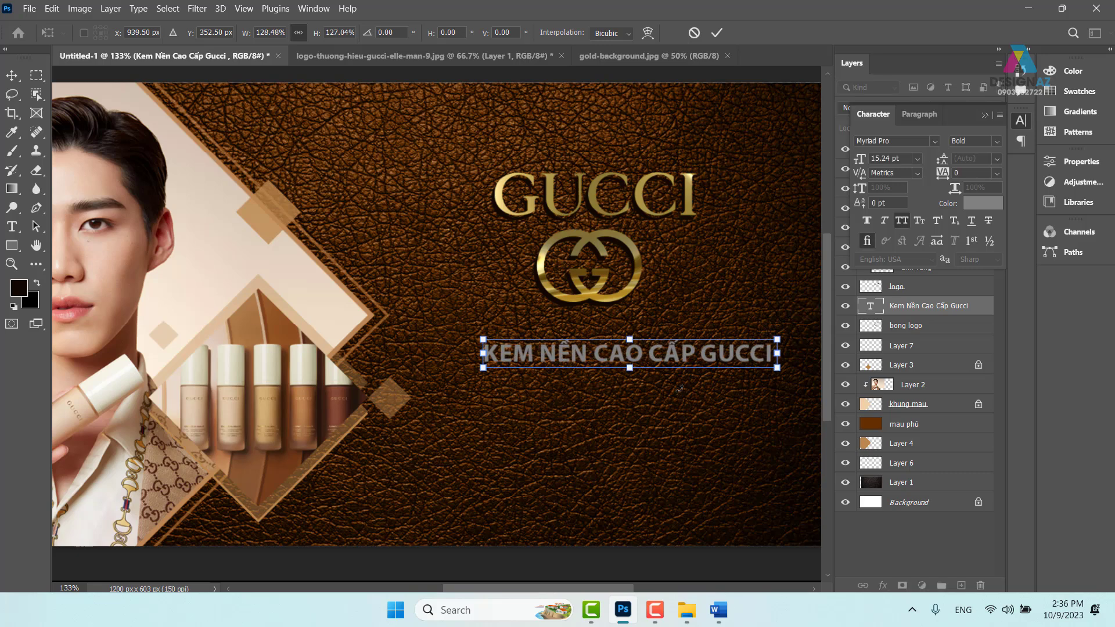
left_click_drag(672, 419, 577, 414)
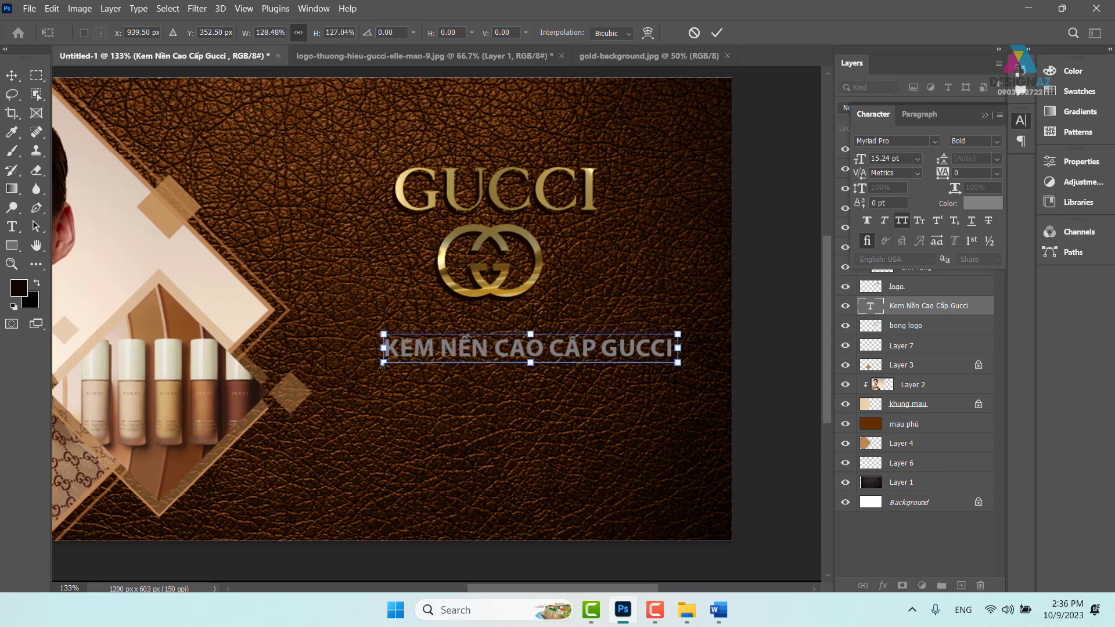
left_click_drag(384, 368, 331, 385)
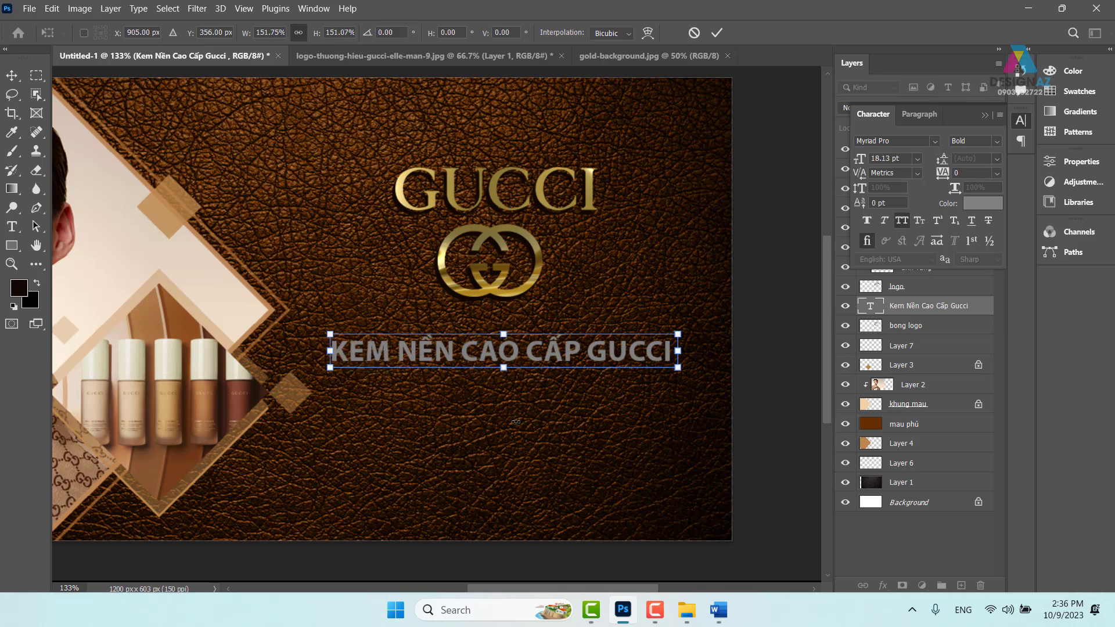
key("Return")
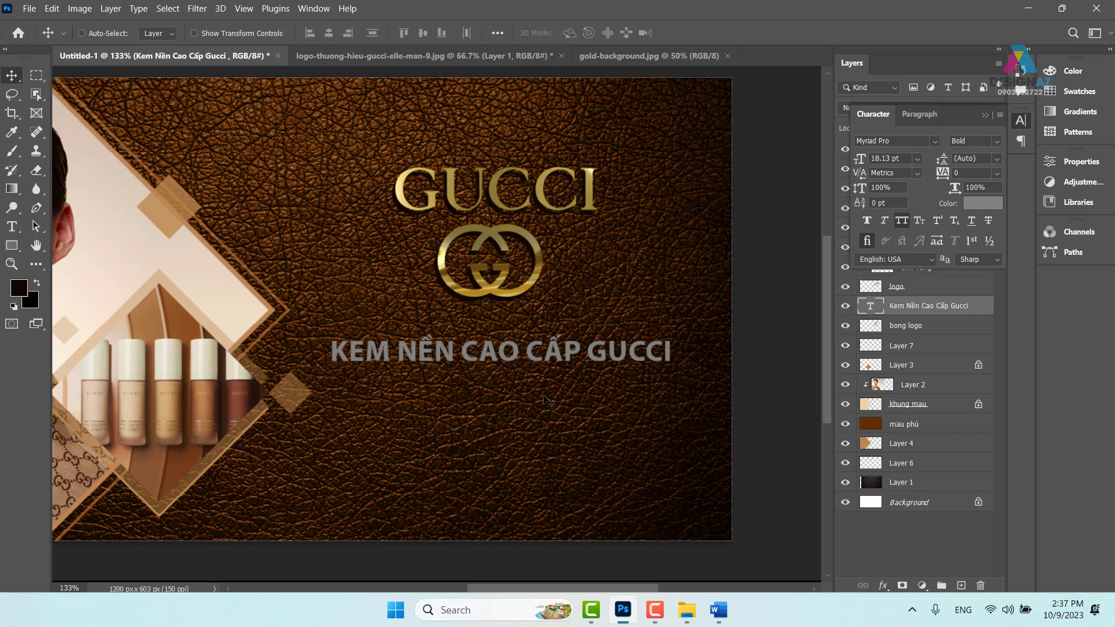
key("t")
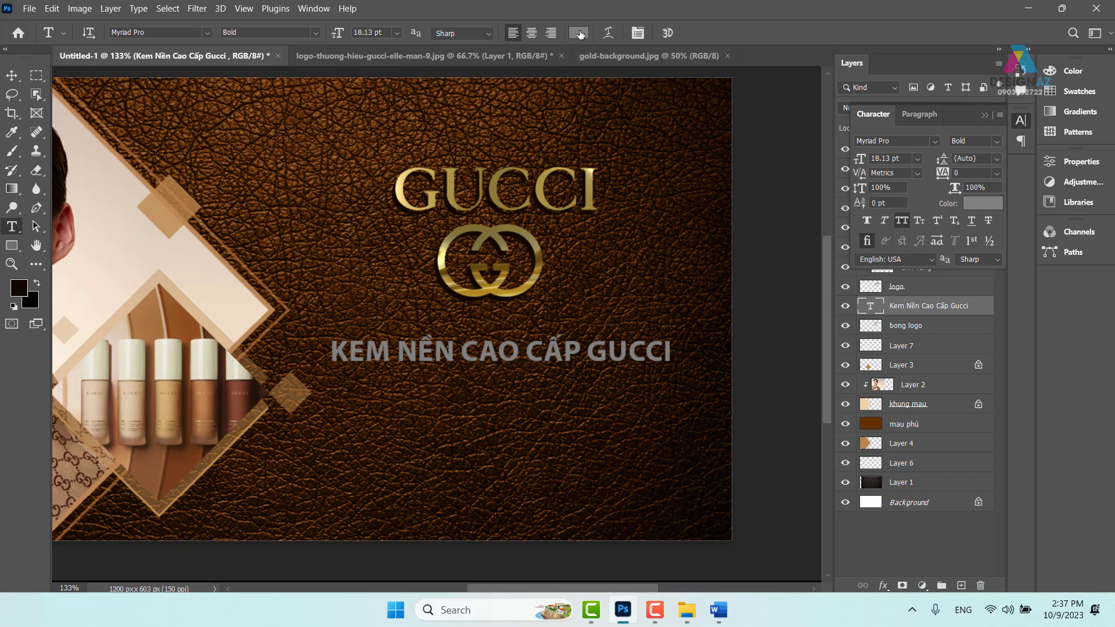
left_click(580, 33)
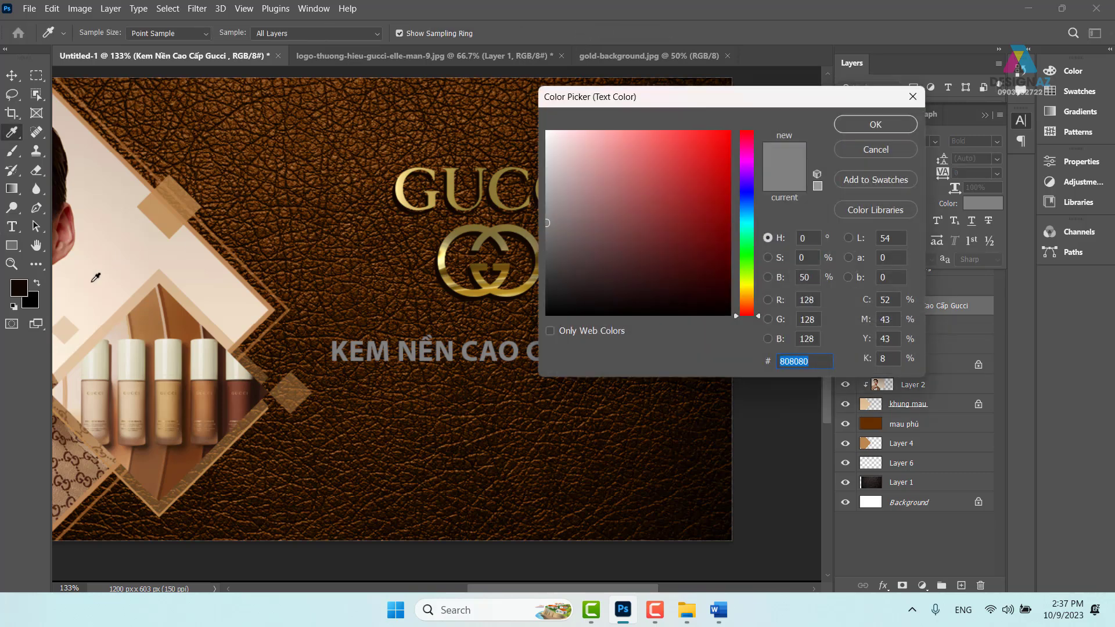
Colour the headline beige dcbd9a, sampled from the banner's cream frame
left_click(119, 268)
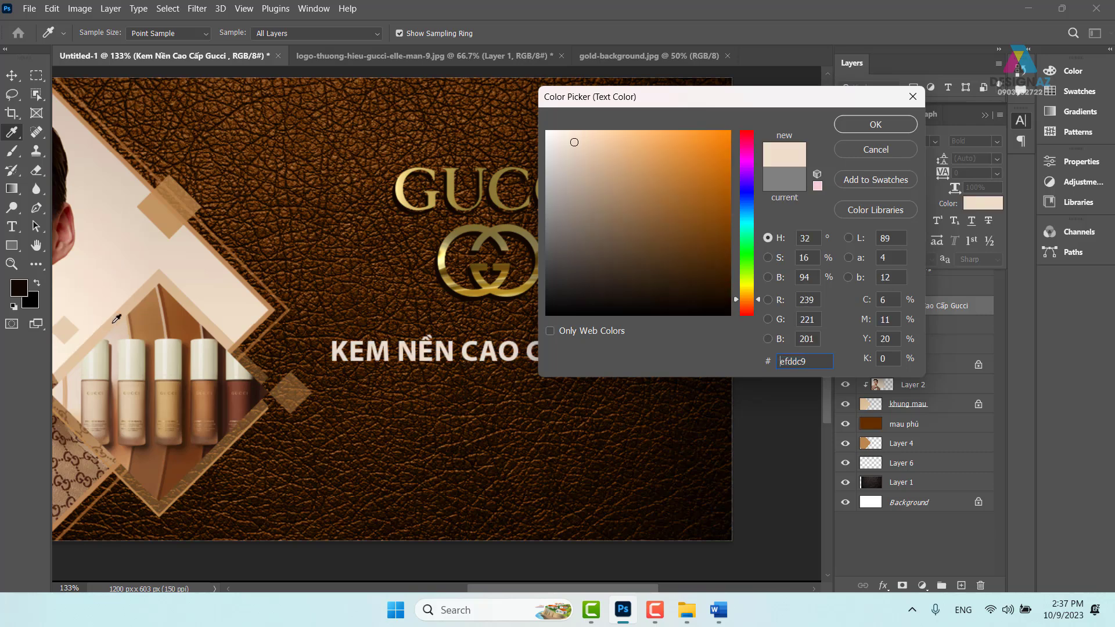
left_click(132, 304)
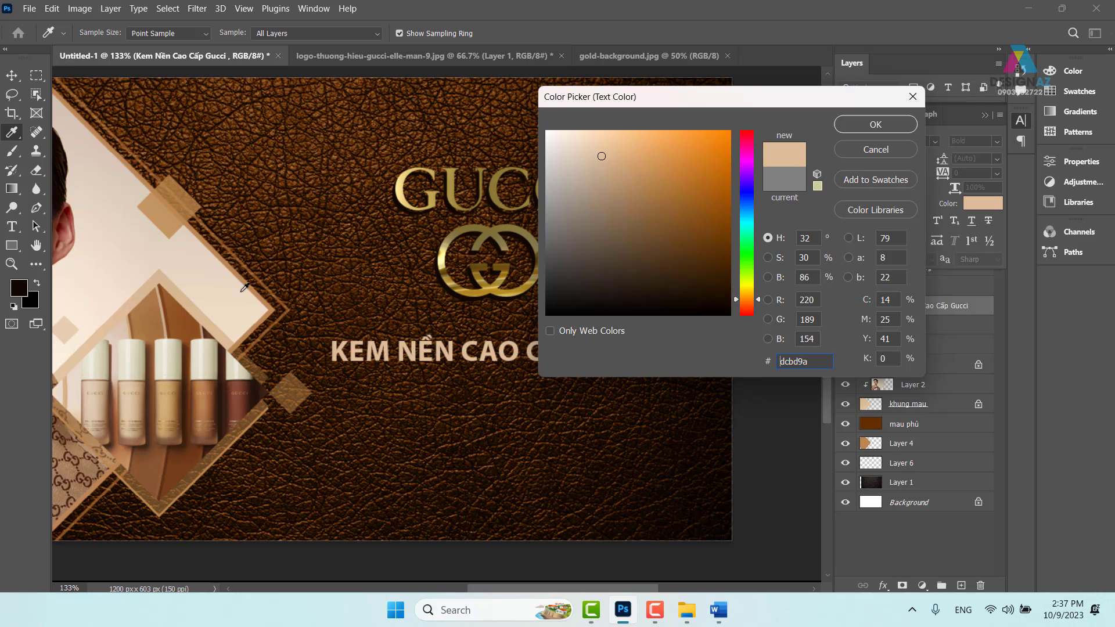
left_click(876, 125)
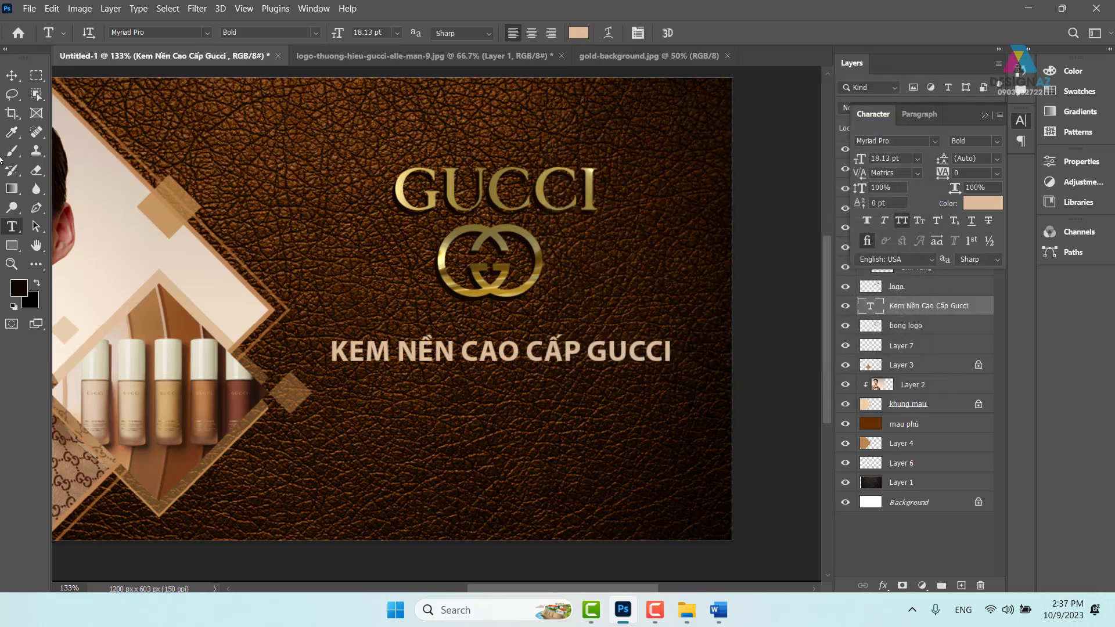
left_click(11, 74)
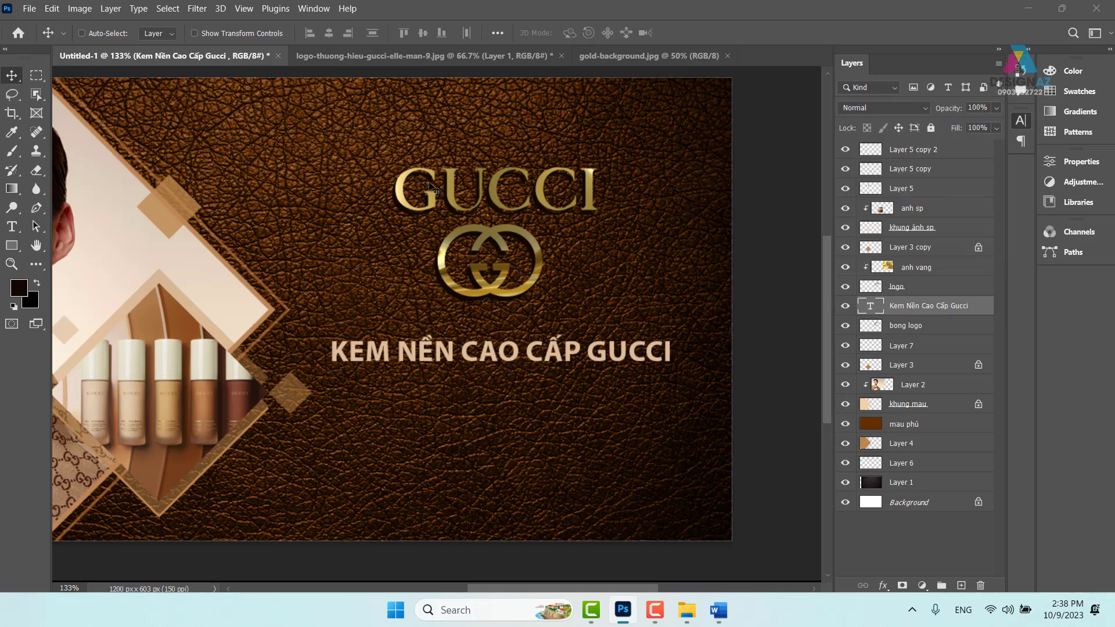
Launch Adobe Illustrator 2023 from the Recent list in Windows Search
key("super+d")
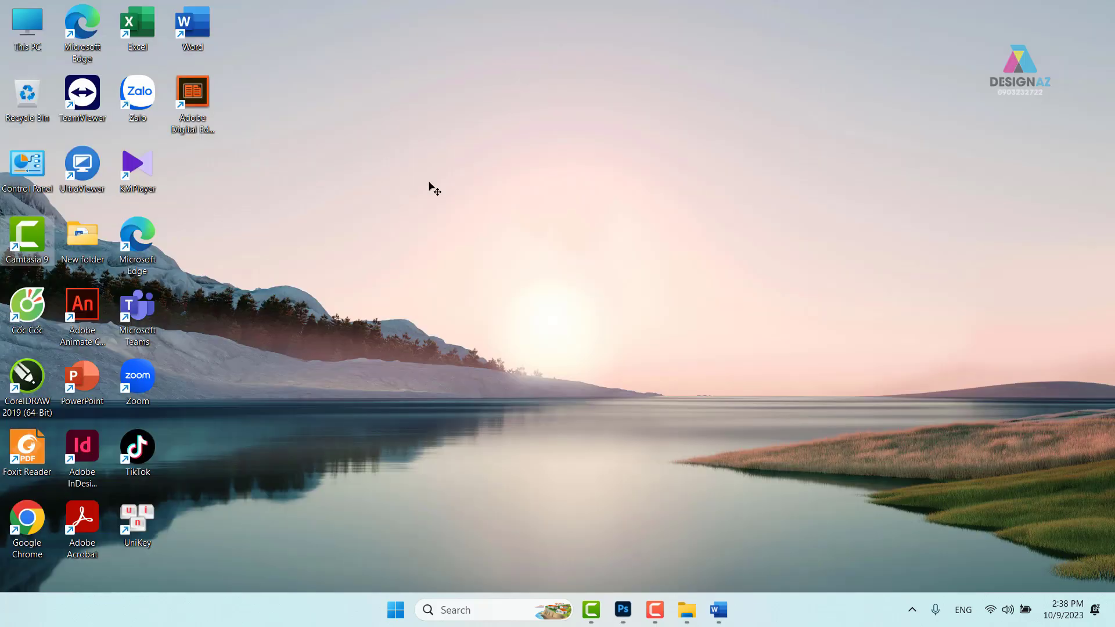
left_click(504, 608)
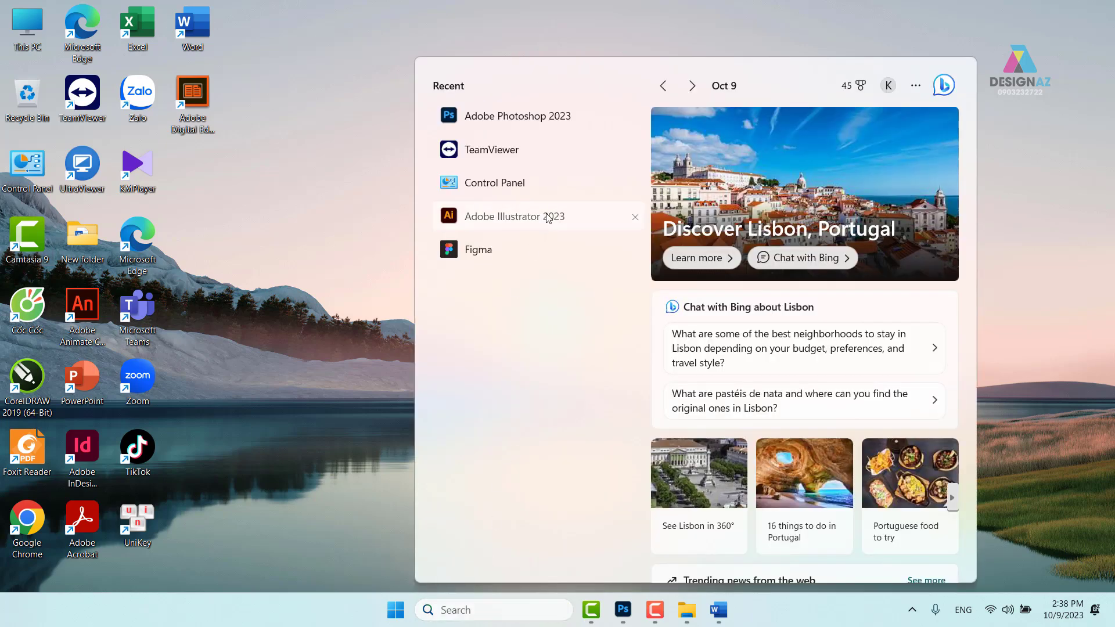
left_click(549, 219)
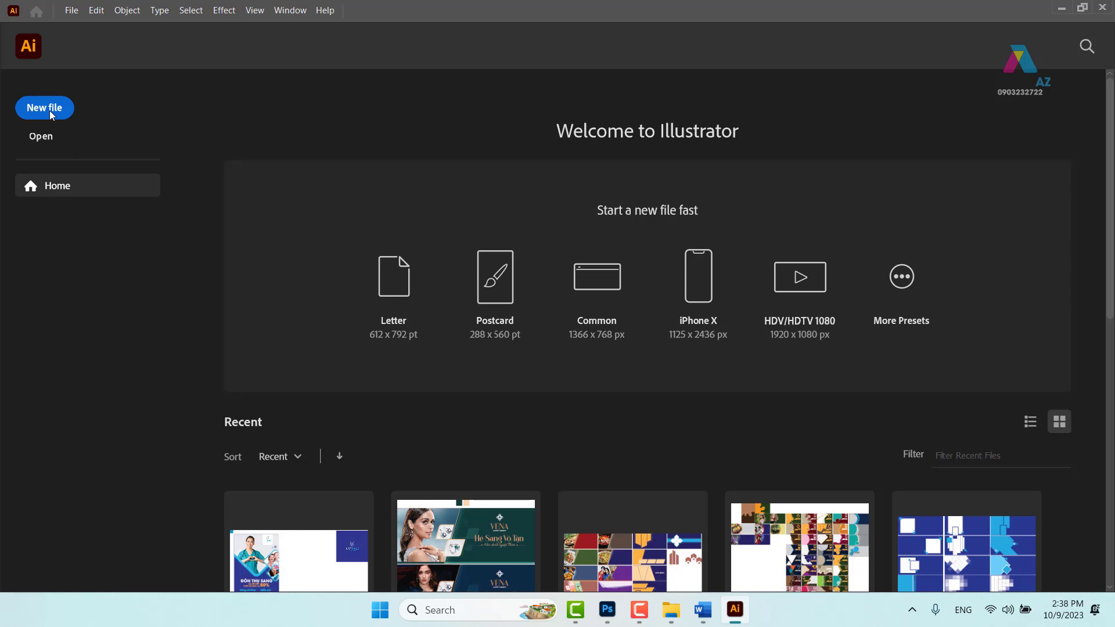
Open font thiết kế làmdep.ai from font thiết kế làmdep_Folder on New Volume (E:)
left_click(50, 140)
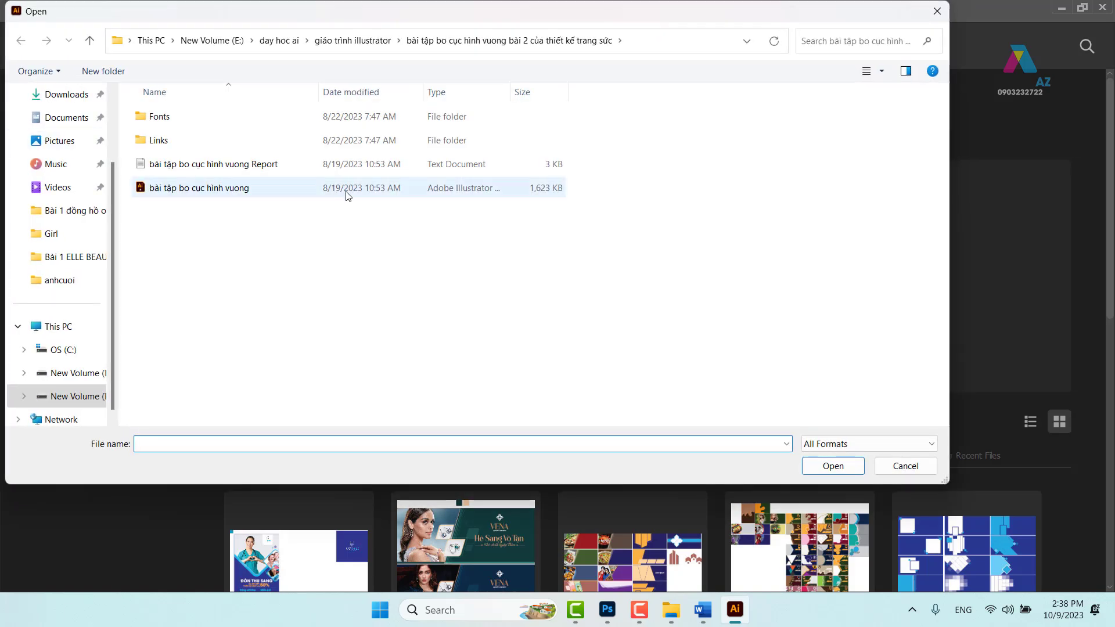
scroll(76, 372, "down", 1)
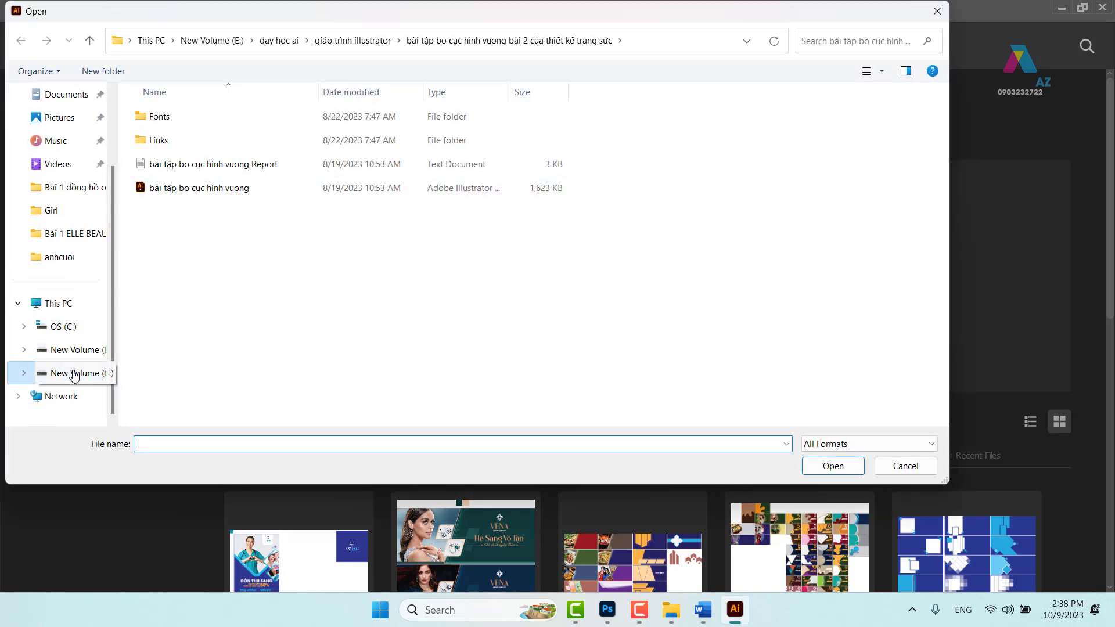
left_click(74, 374)
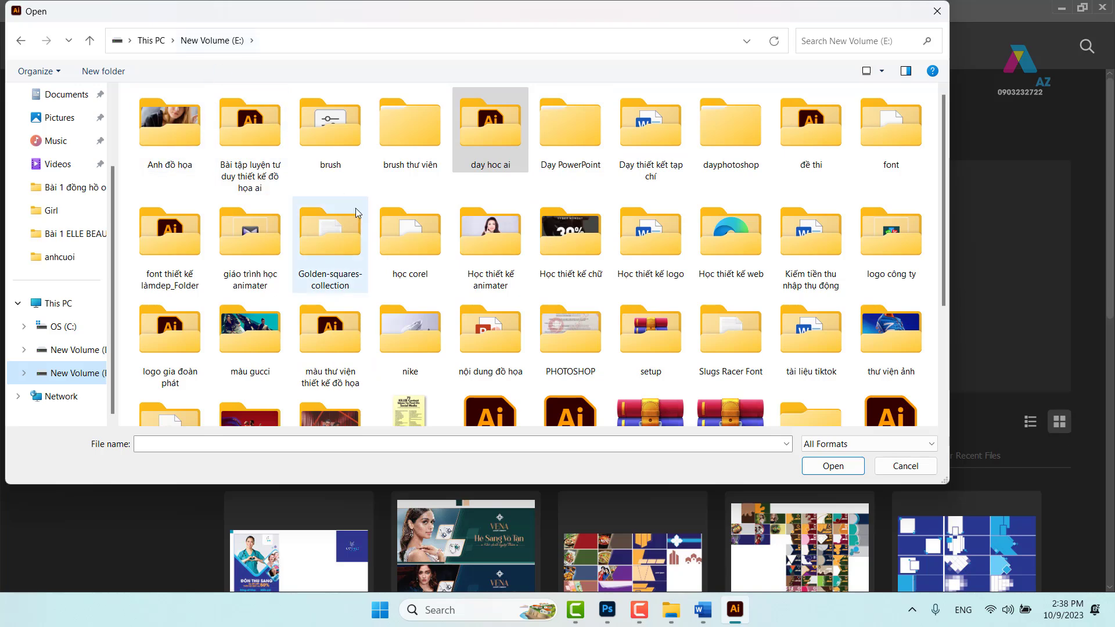
scroll(356, 213, "down", 3)
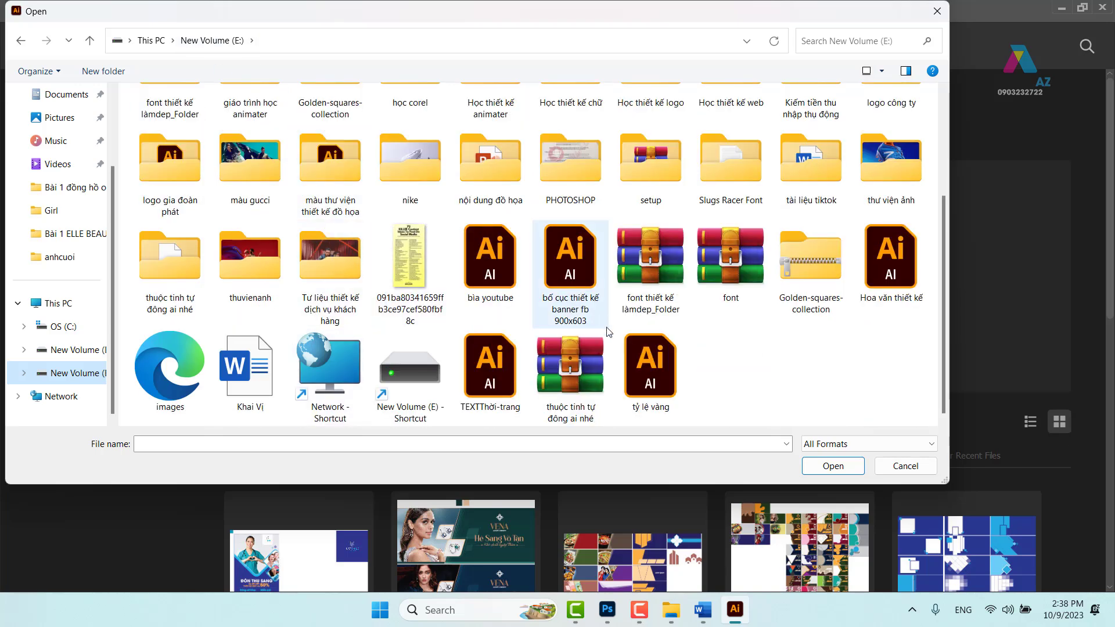
left_click(649, 268)
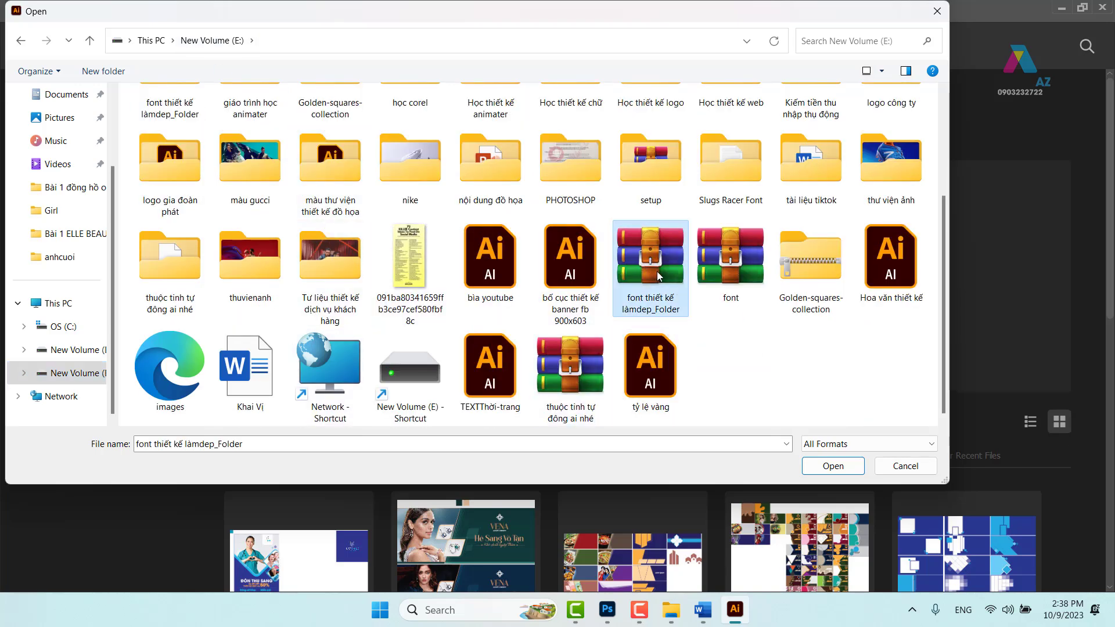
scroll(658, 277, "up", 3)
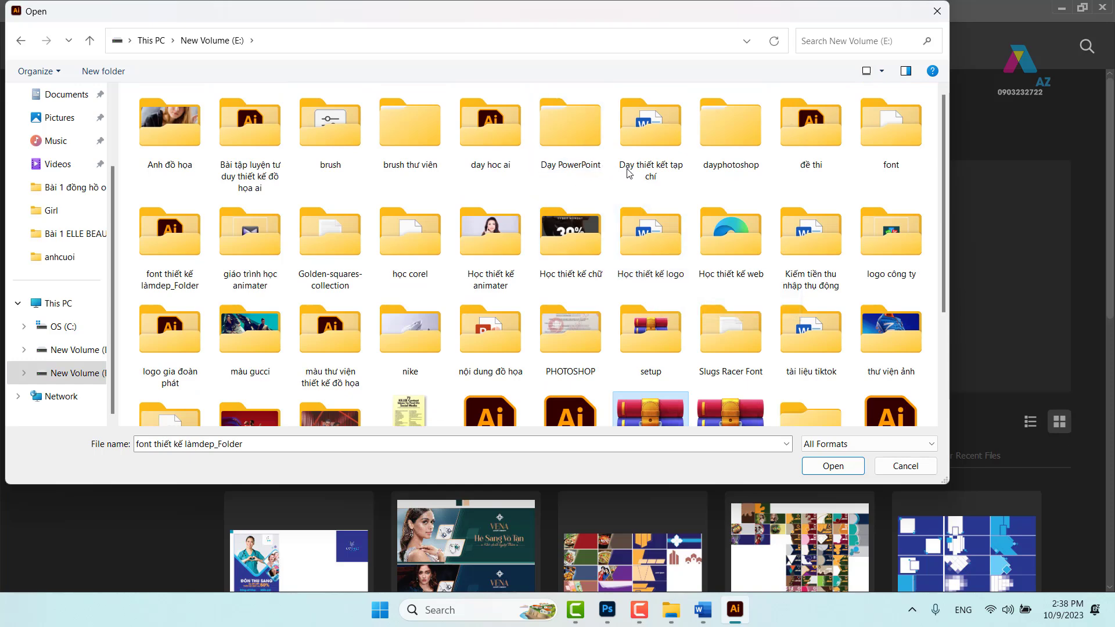
left_click(569, 260)
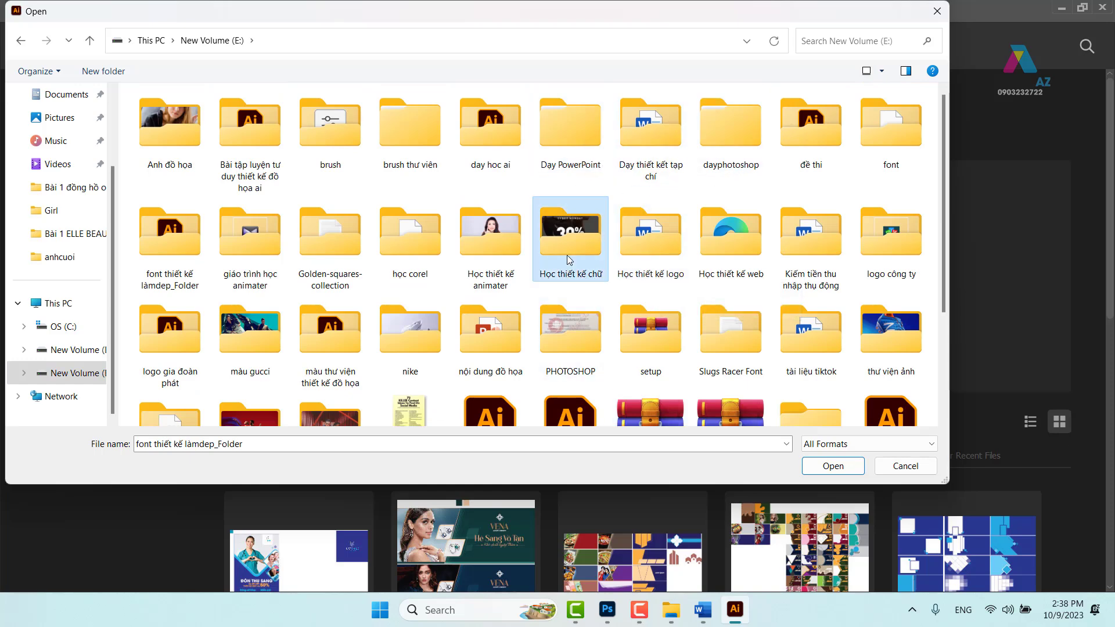
double_click(172, 243)
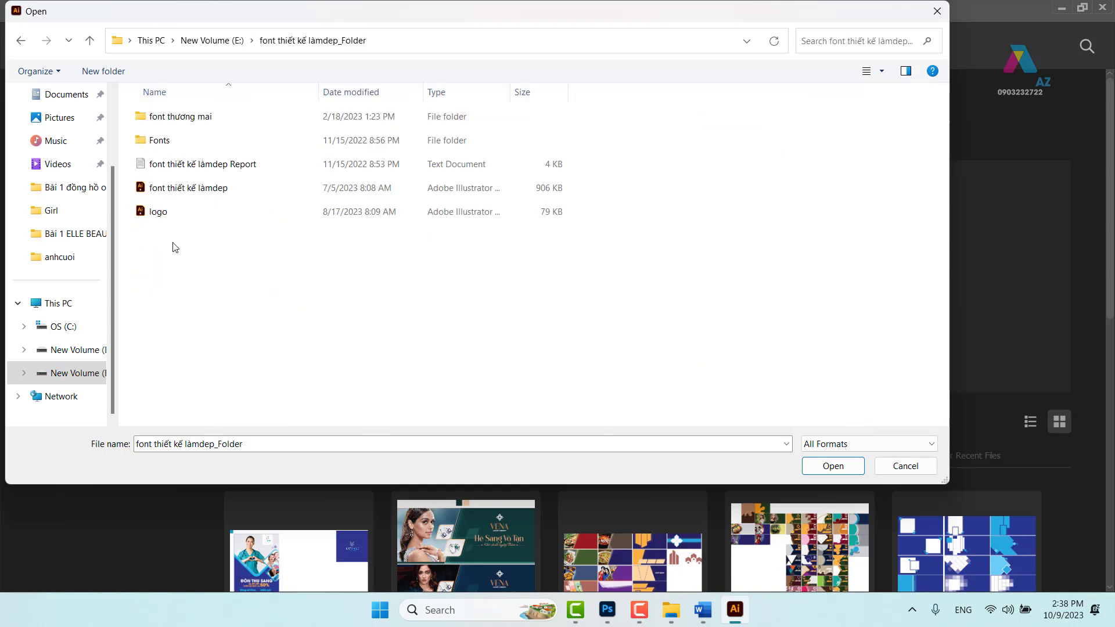
left_click(184, 196)
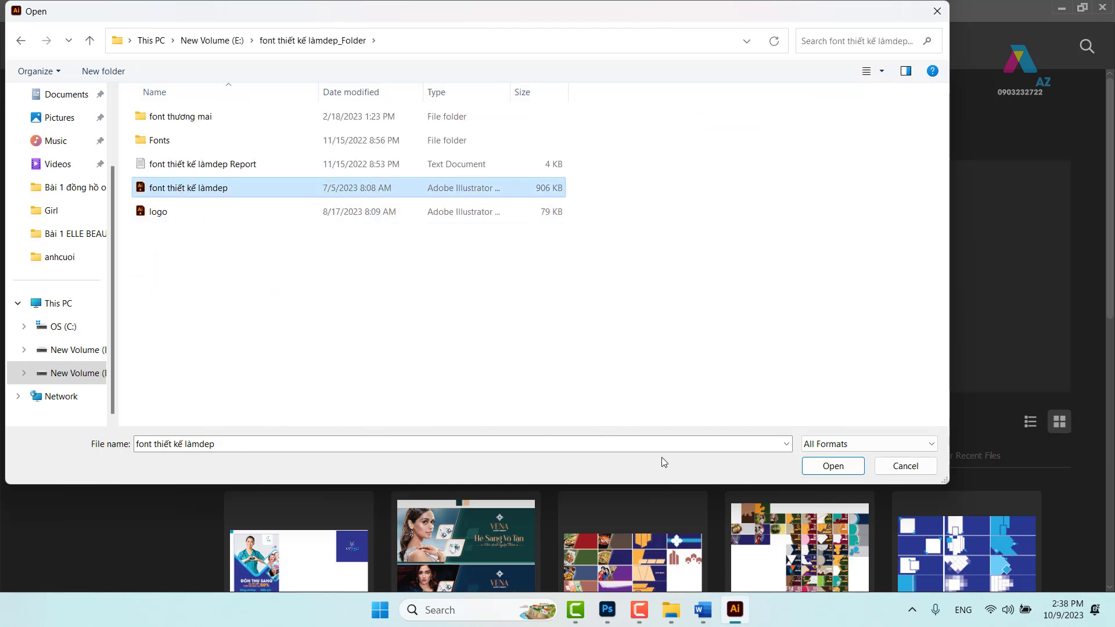
left_click(807, 465)
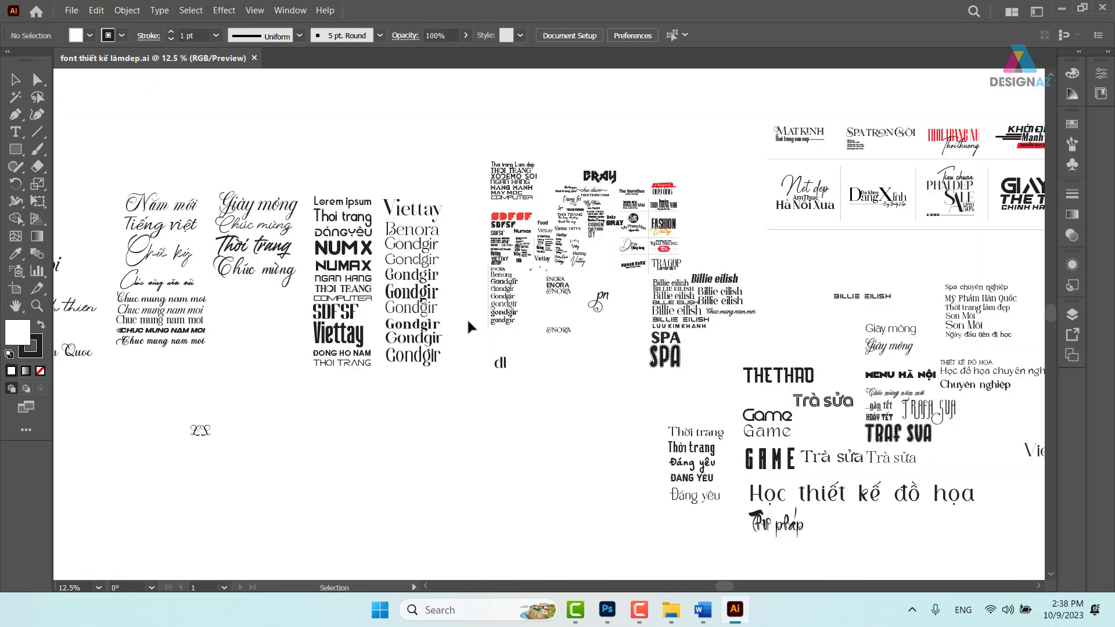
Zoom in on the Gondgir column of the font sample sheet
key("z")
left_click_drag(376, 291, 626, 494)
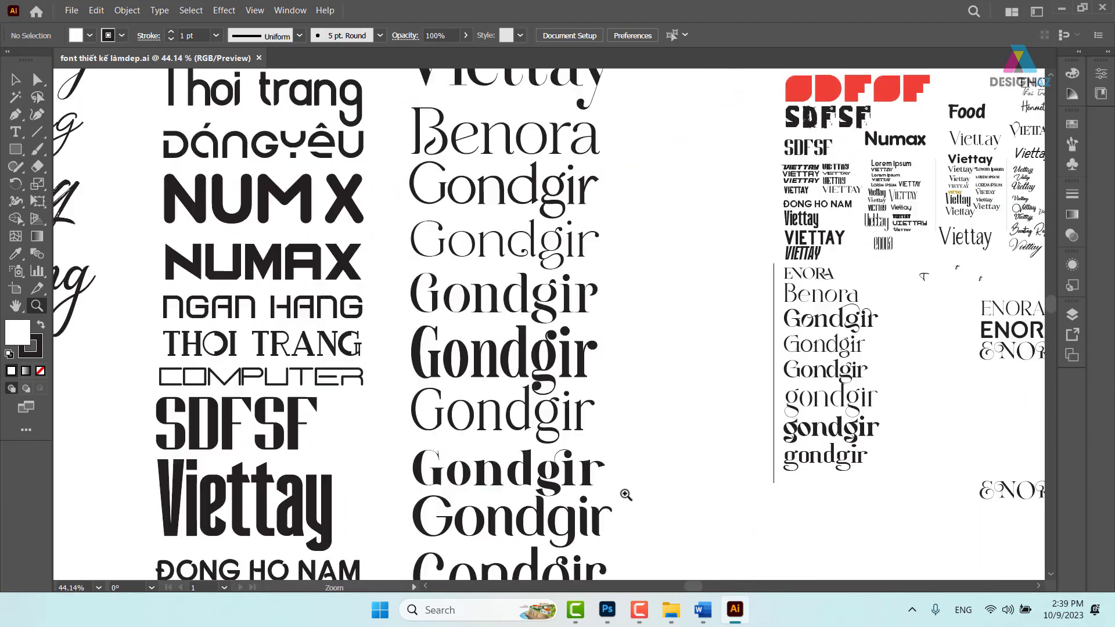
scroll(625, 494, "down", 4)
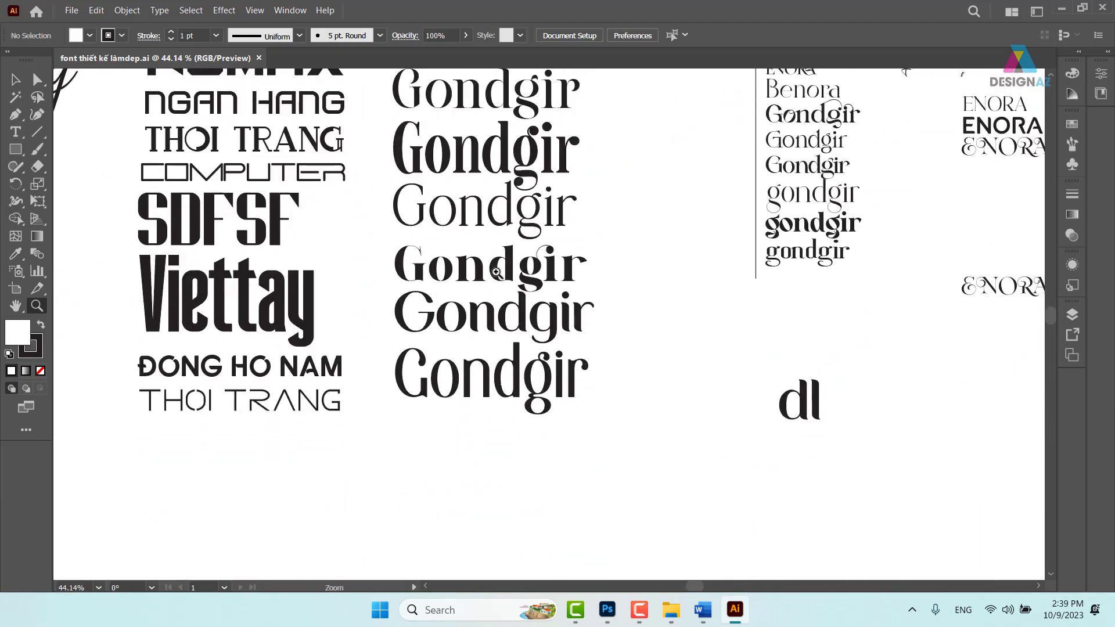
left_click_drag(542, 258, 588, 345)
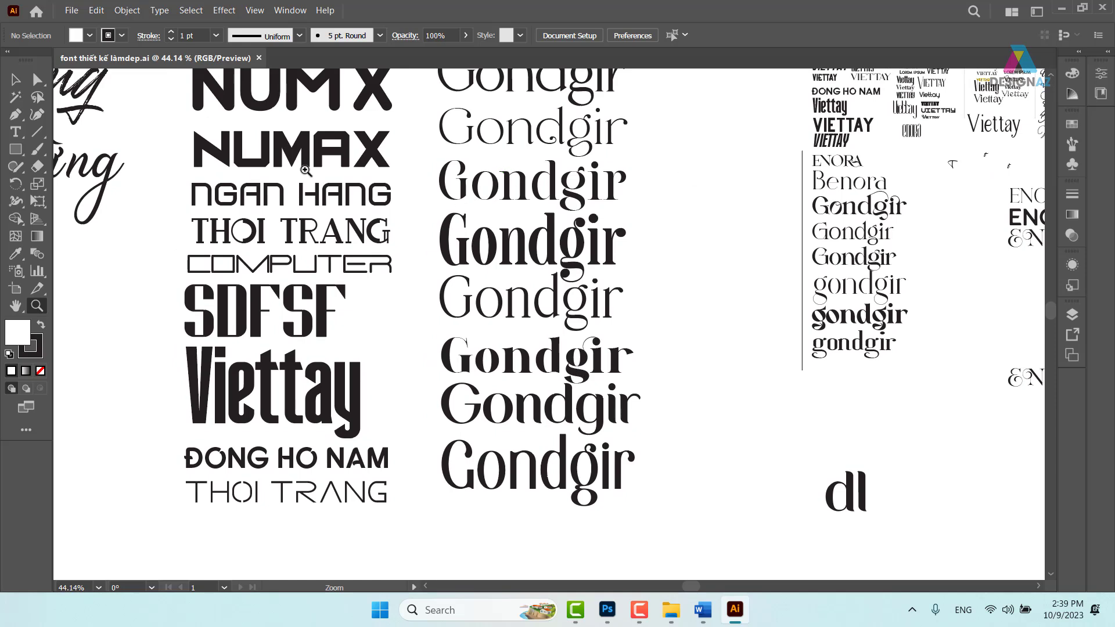
Select the third Gondgir sample and highlight its font name, Ringift Regular
key("v")
left_click(558, 199)
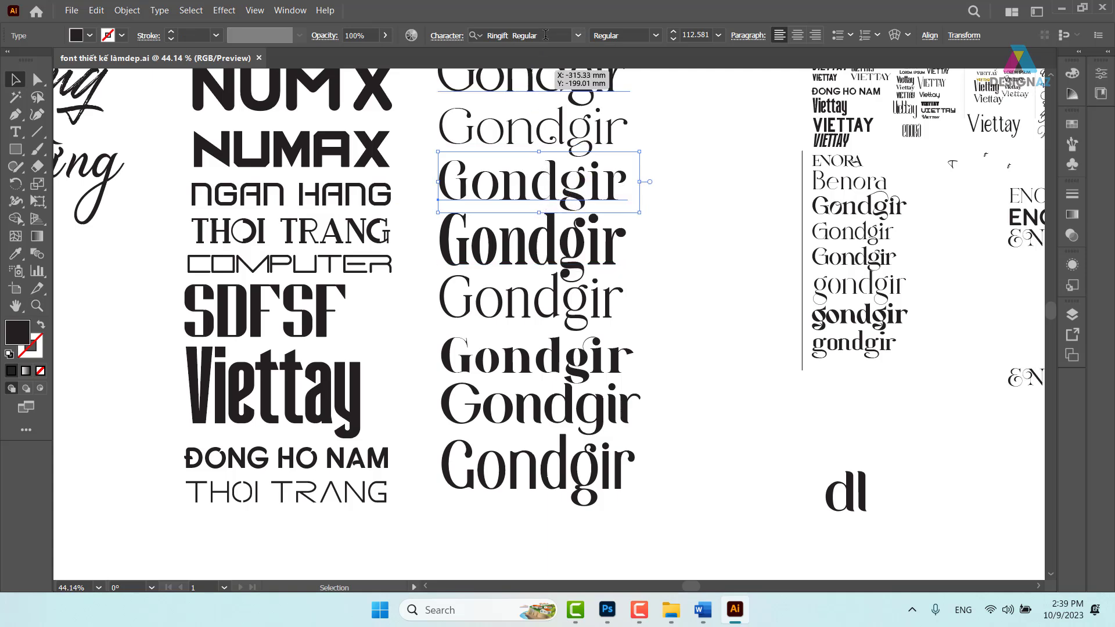
left_click(545, 35)
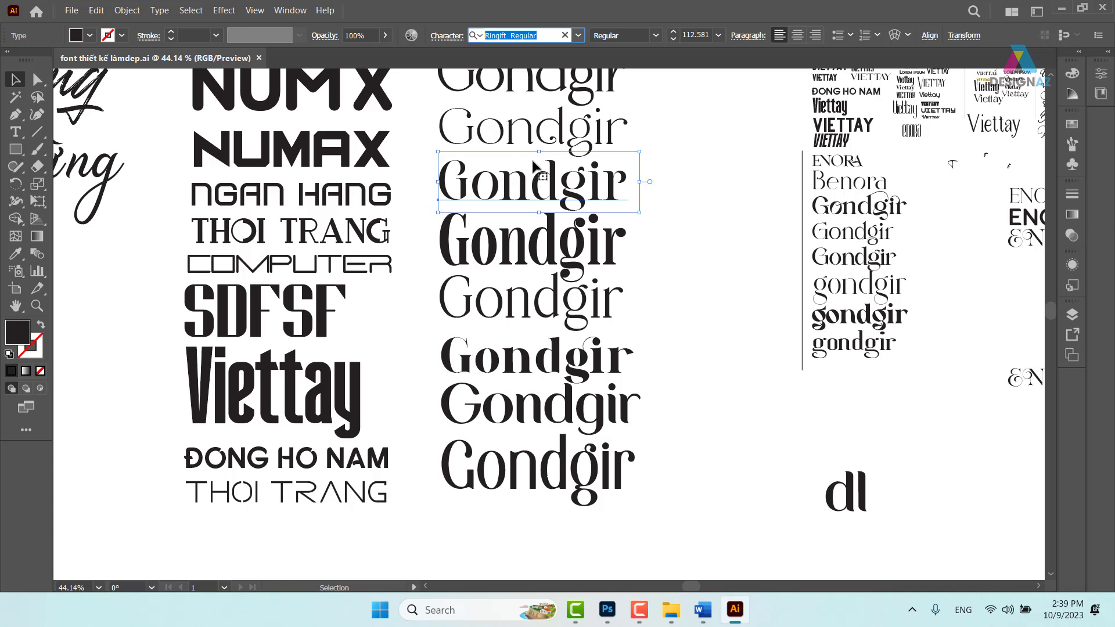
key("ctrl")
key("ctrl")
Change the KEM NỀN CAO CẤP GUCCI headline's font to Ringift Regular
left_click(612, 615)
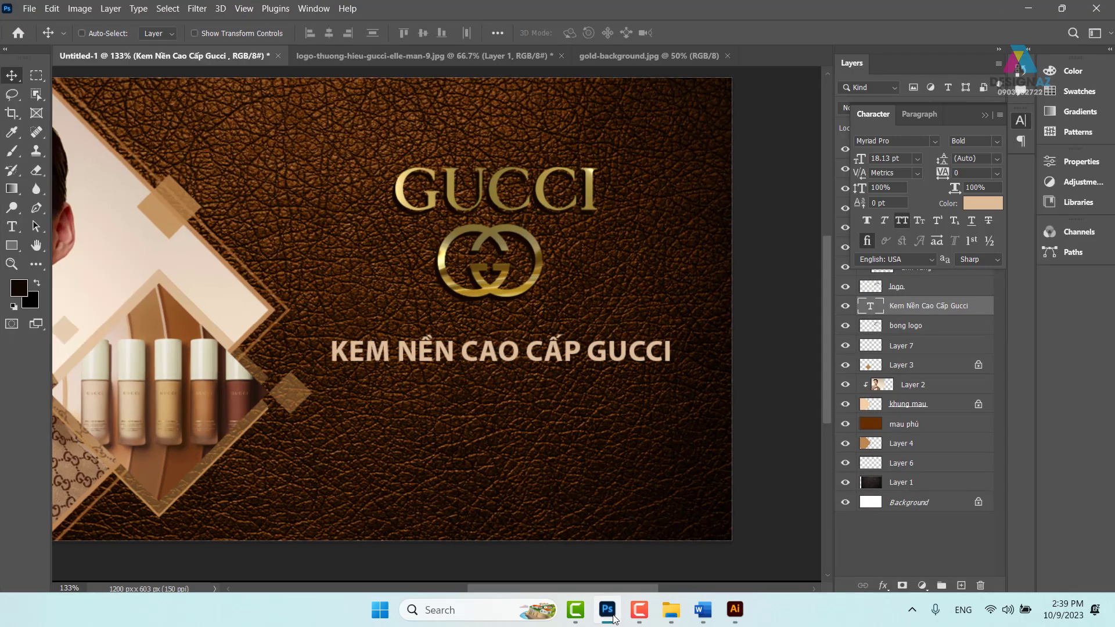
right_click(604, 352)
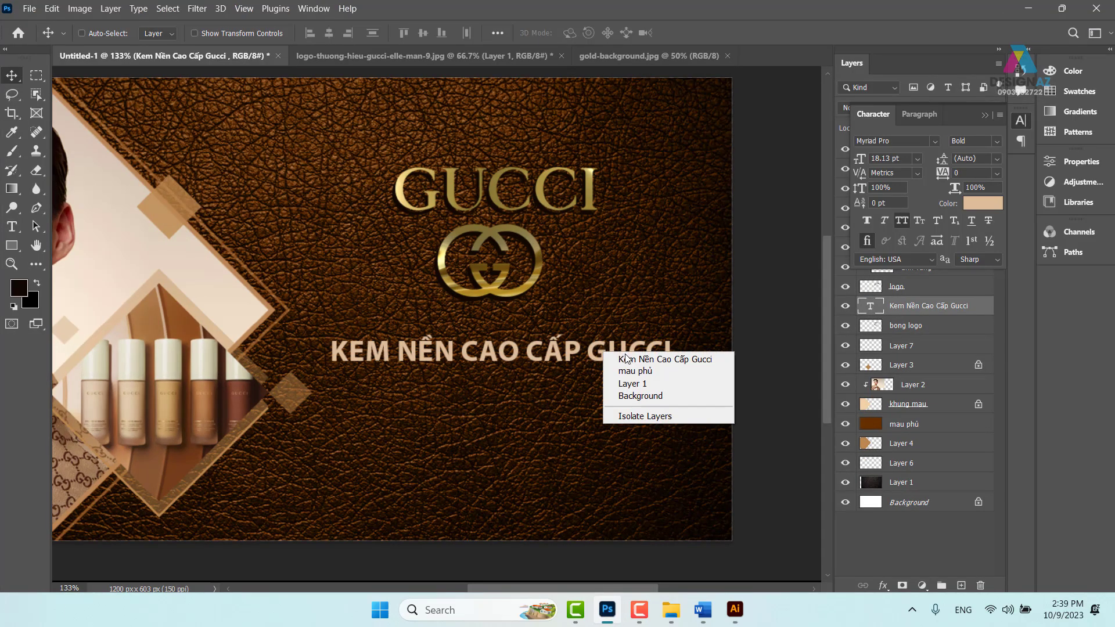
left_click(629, 359)
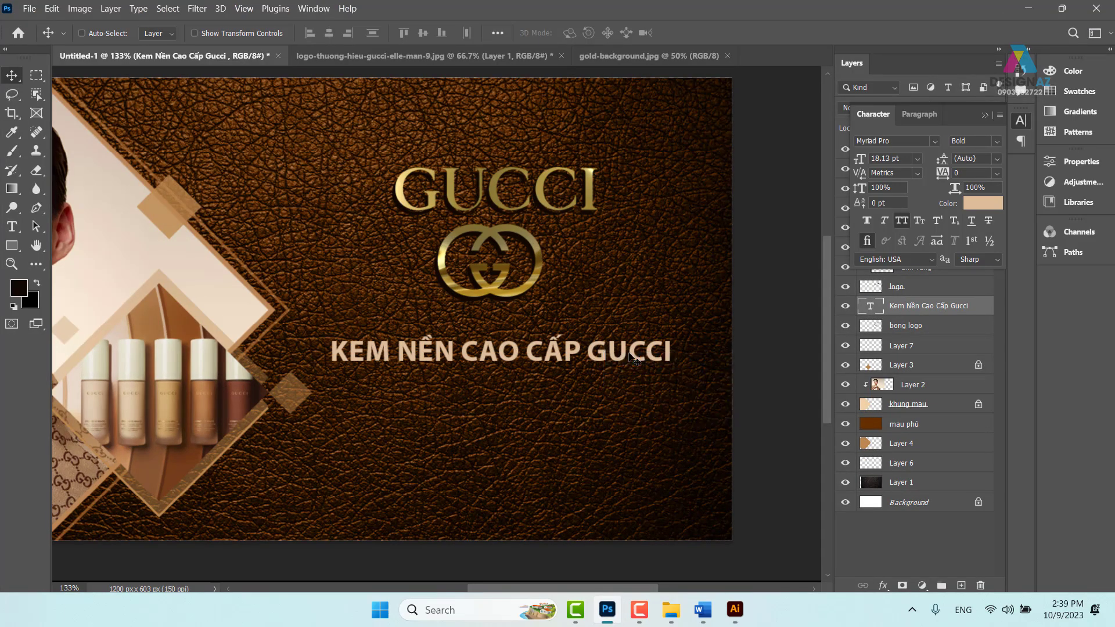
key("t")
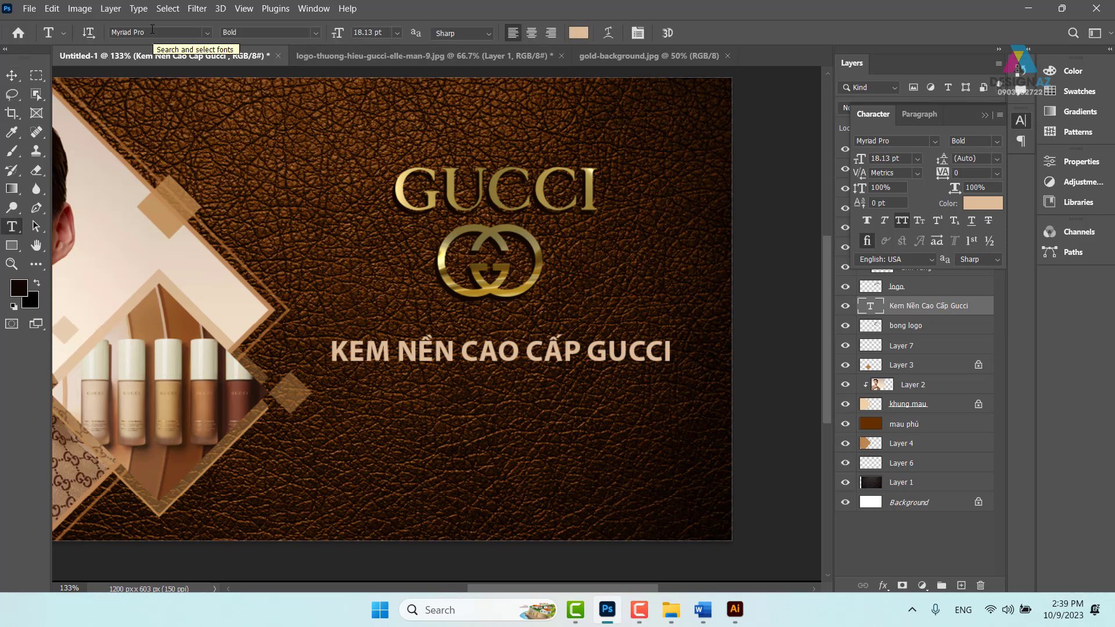
left_click(153, 30)
type("Ringift")
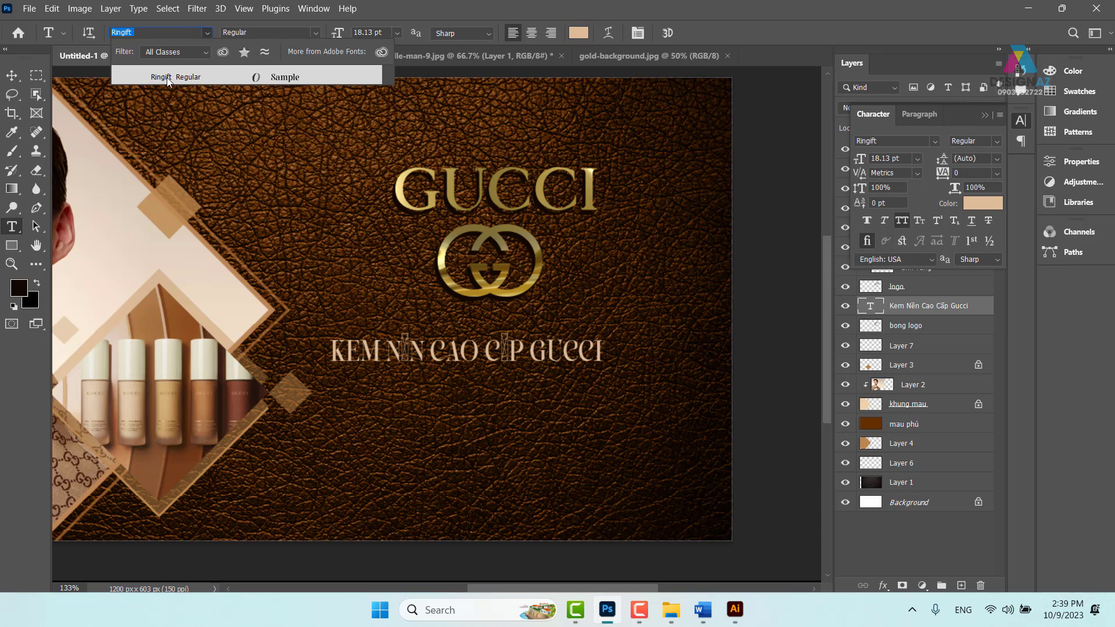
left_click(167, 80)
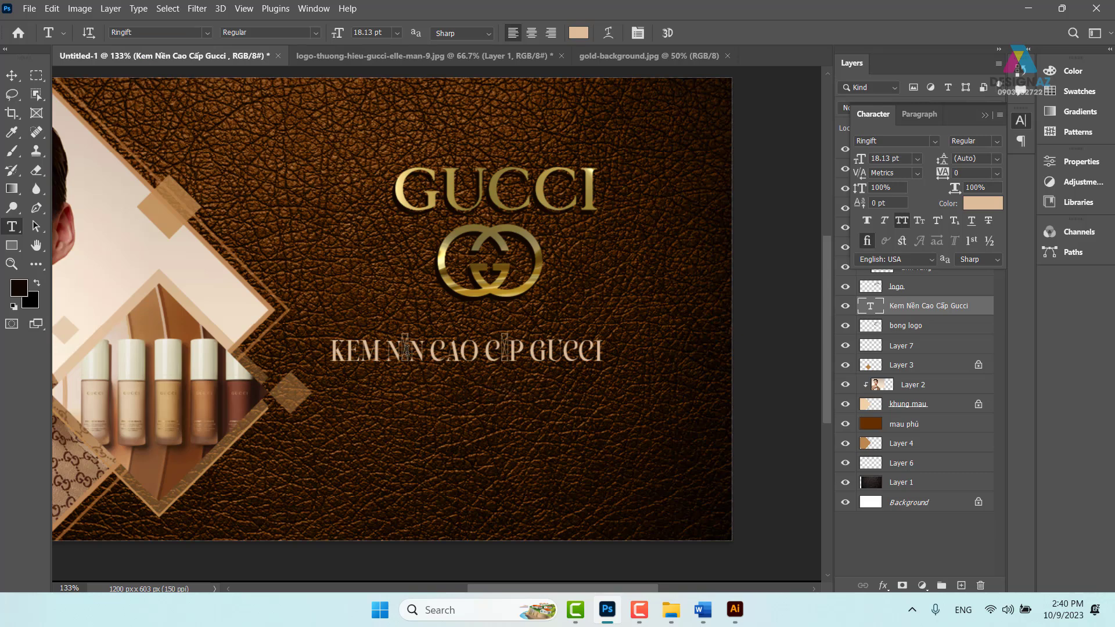
Replace the broken glyphs in NEN and CAP with E and A, then commit the title
left_click(702, 610)
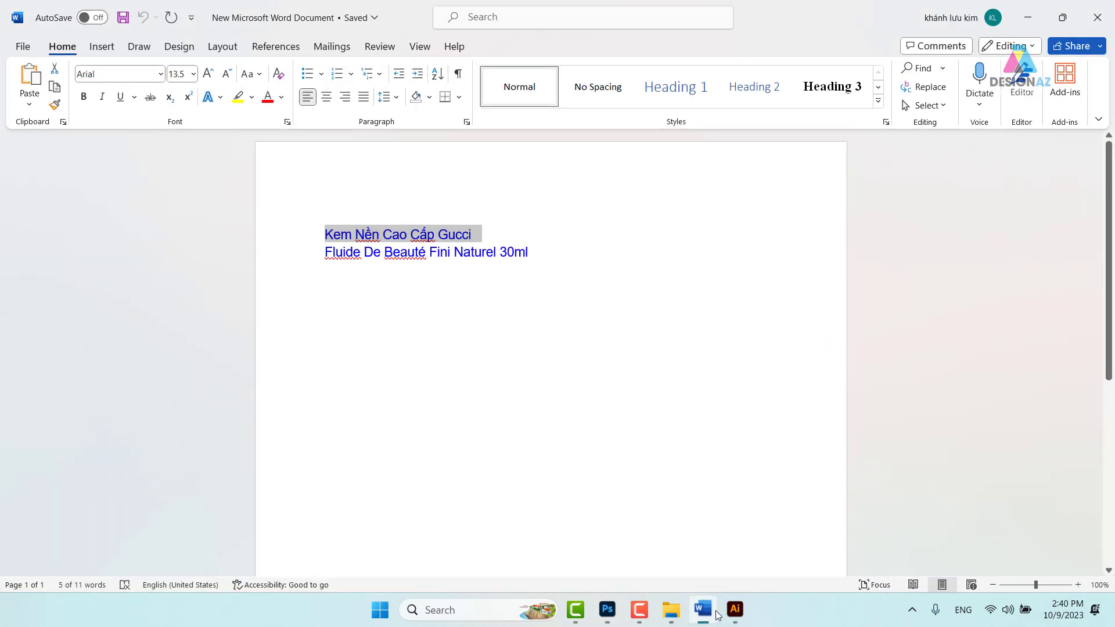
left_click(717, 613)
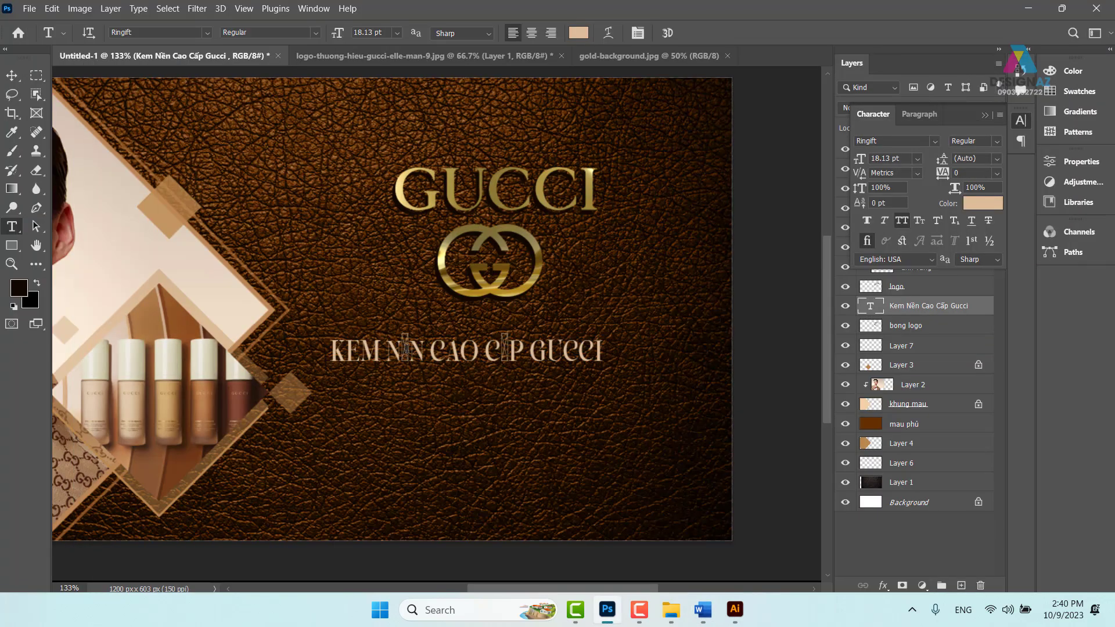
left_click(407, 349)
key("BackSpace")
type("E")
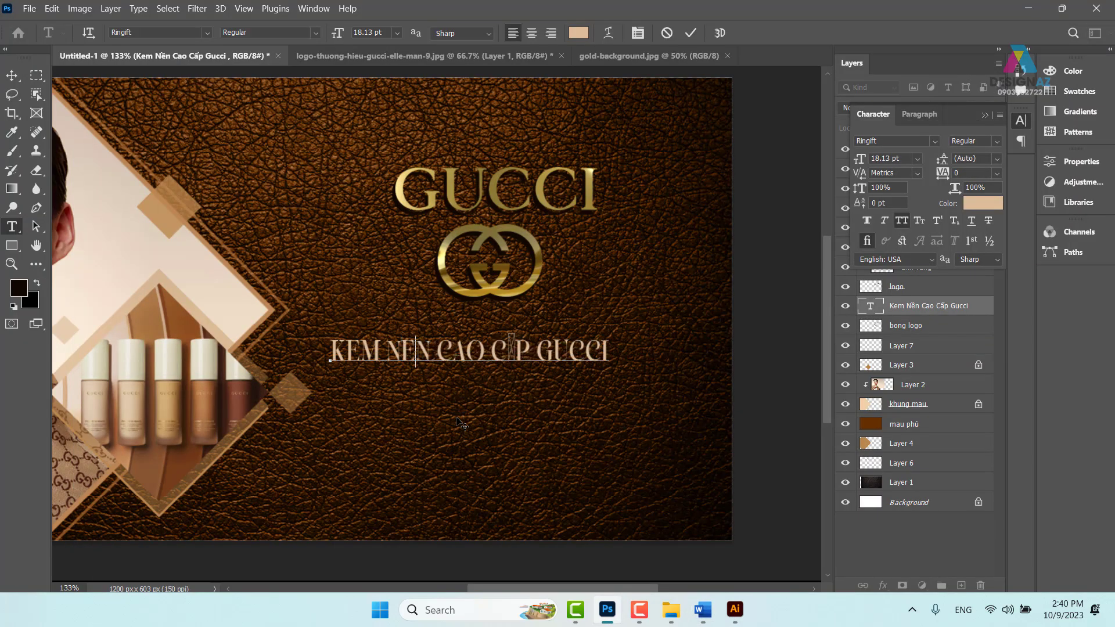
left_click_drag(507, 348, 517, 348)
type("A")
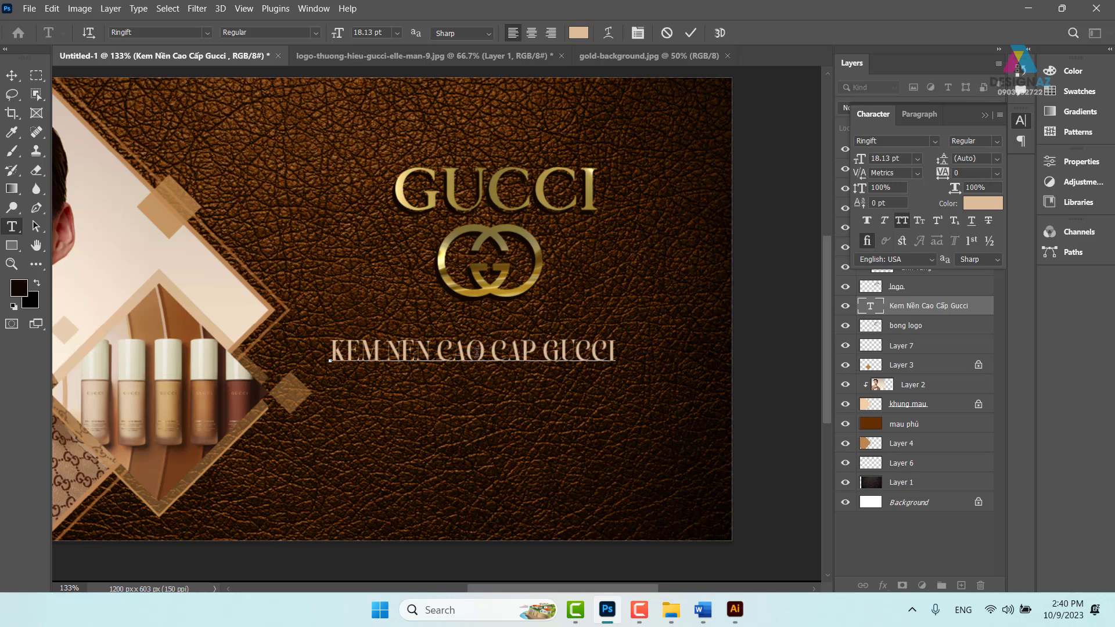
left_click(12, 75)
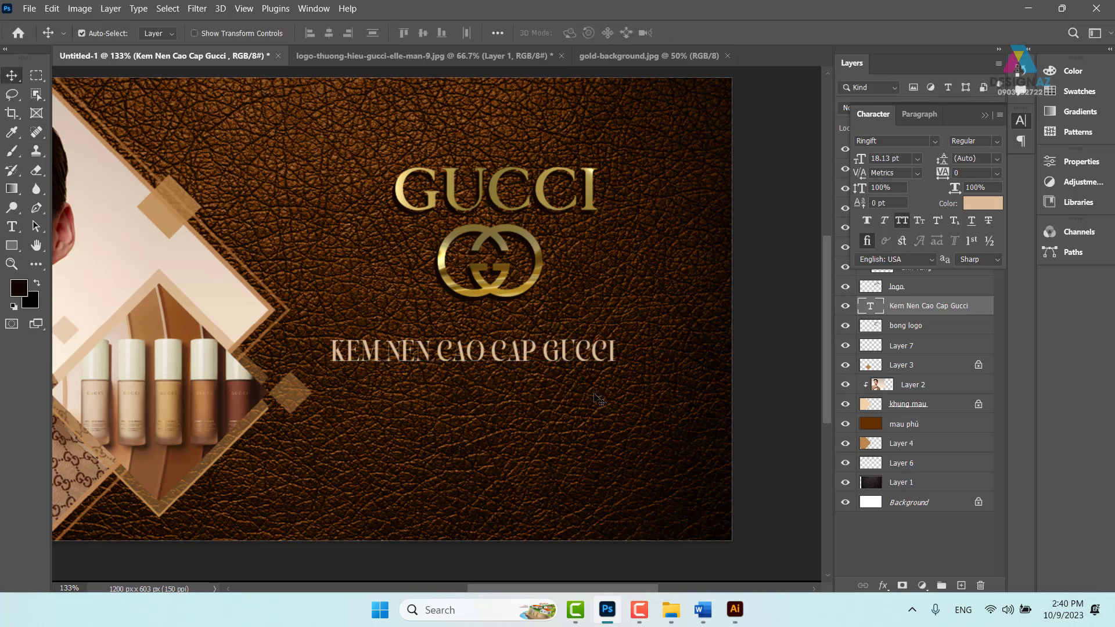
Enlarge the title to about 23.79 pt and shift it about 15 px left
key("ctrl+t")
left_click_drag(621, 336, 700, 328)
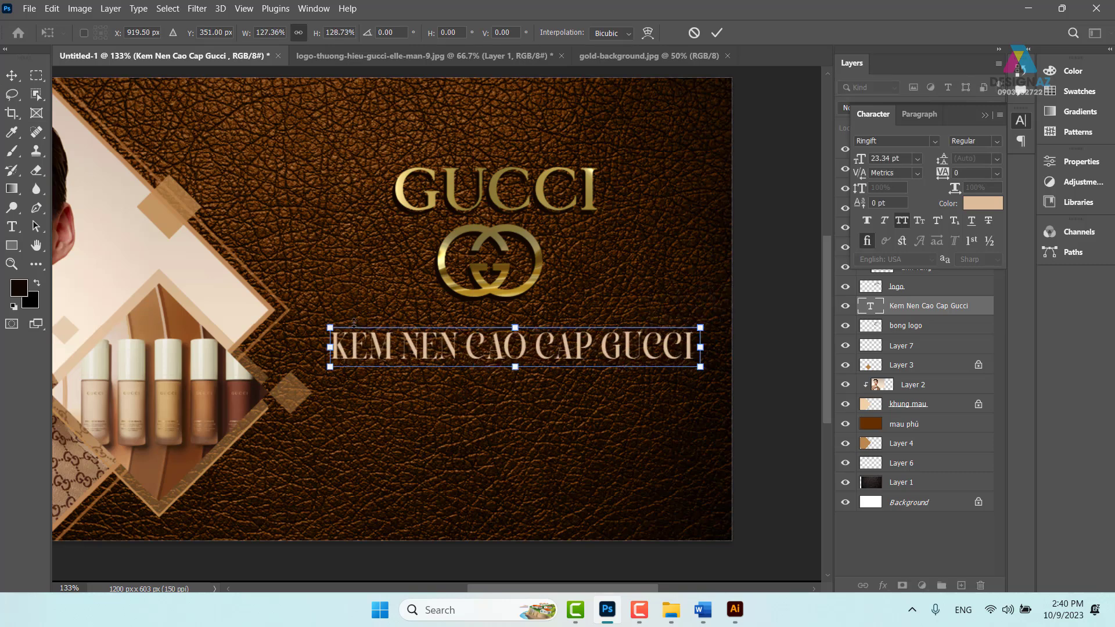
left_click_drag(330, 328, 320, 327)
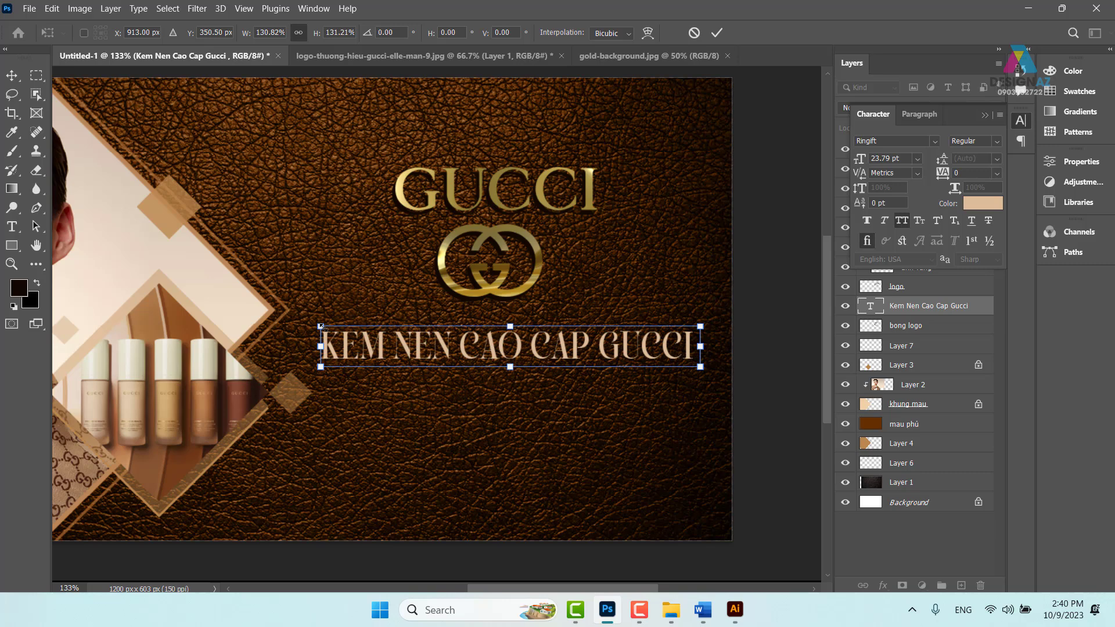
key("Return")
left_click_drag(542, 351, 534, 351)
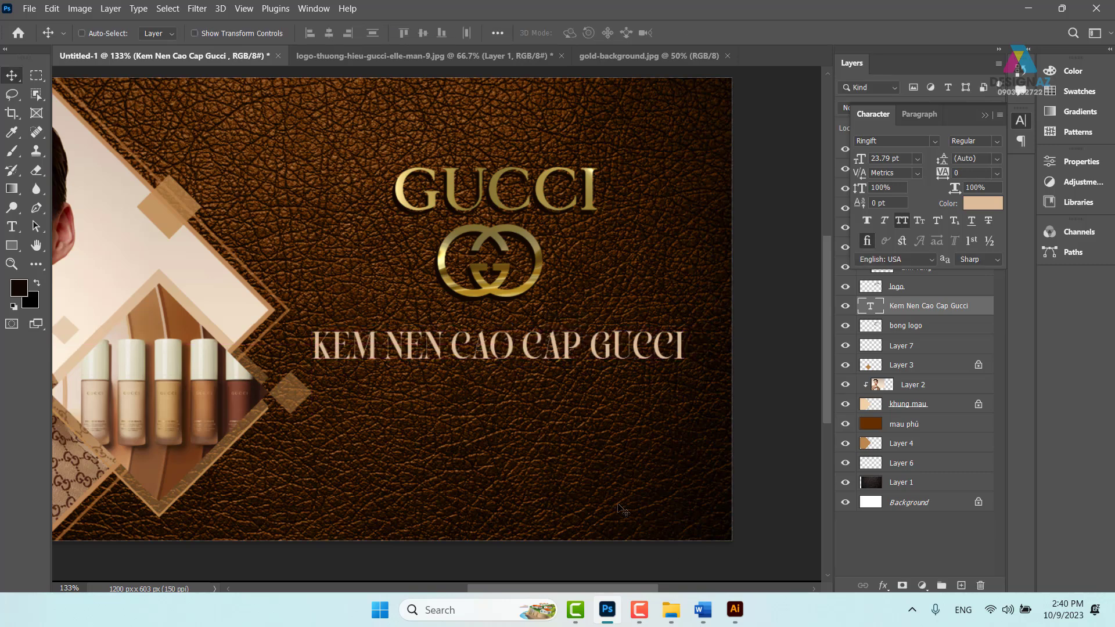
Copy the line 'Fluide De Beauté Fini Naturel 30ml' from the Word document
left_click(703, 609)
mouse_move(342, 252)
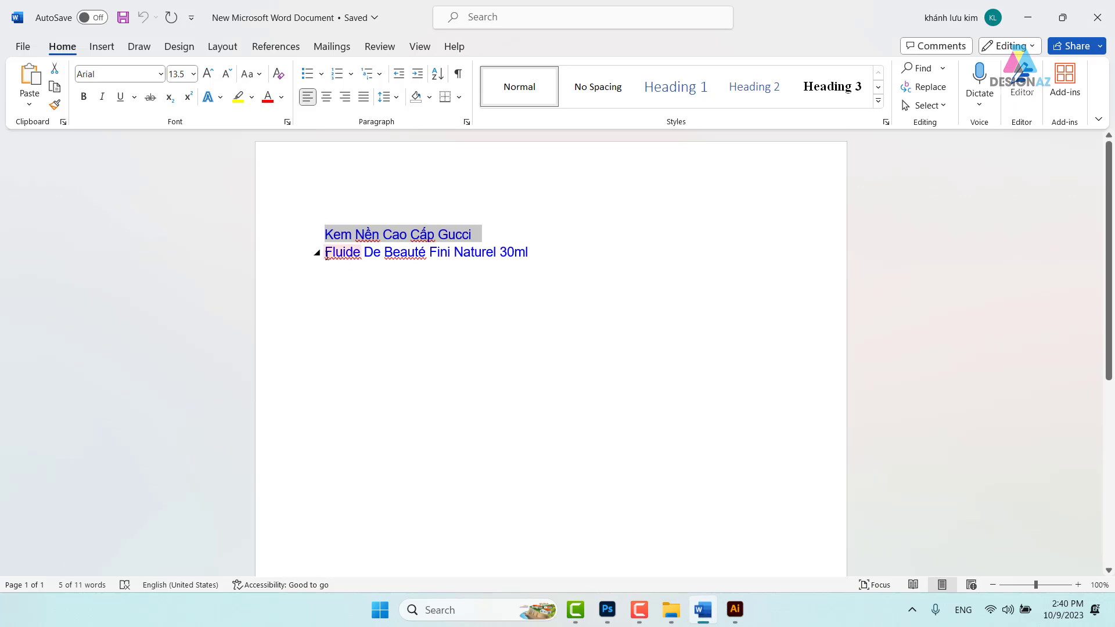
triple_click(328, 252)
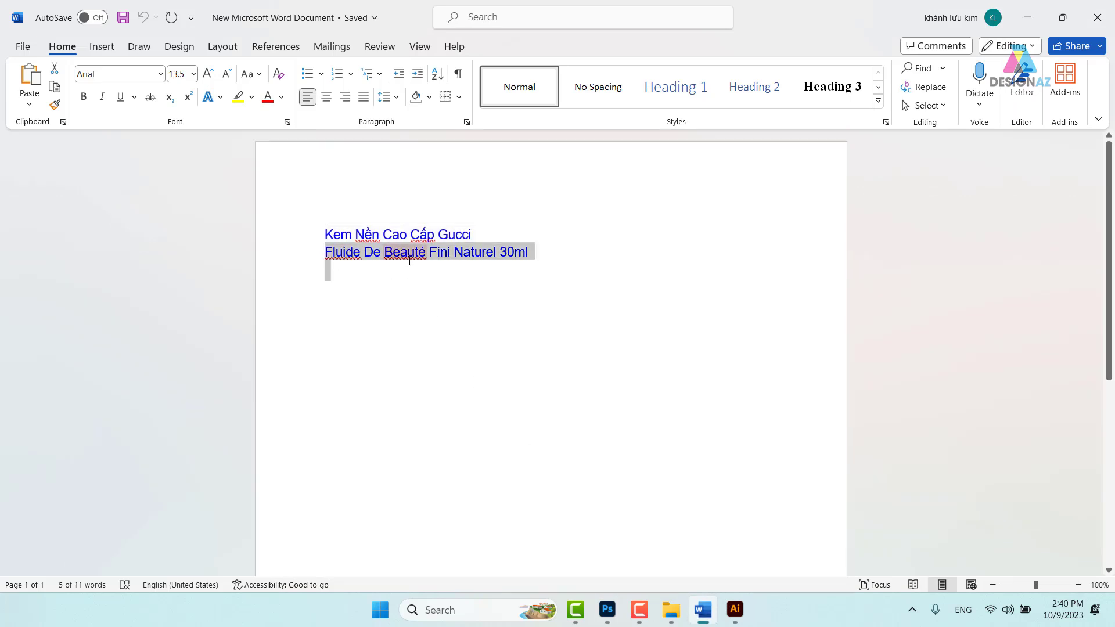
left_click(570, 283)
left_click_drag(530, 253, 317, 253)
key("ctrl+c")
Paste the line as a new text layer and move it under the title
left_click(607, 610)
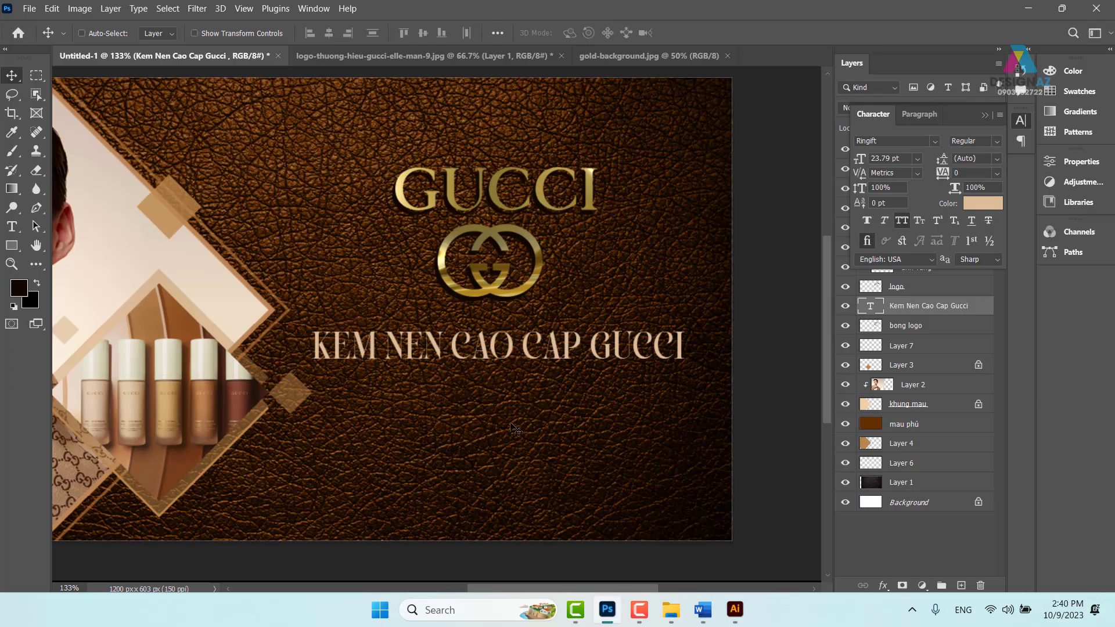
key("t")
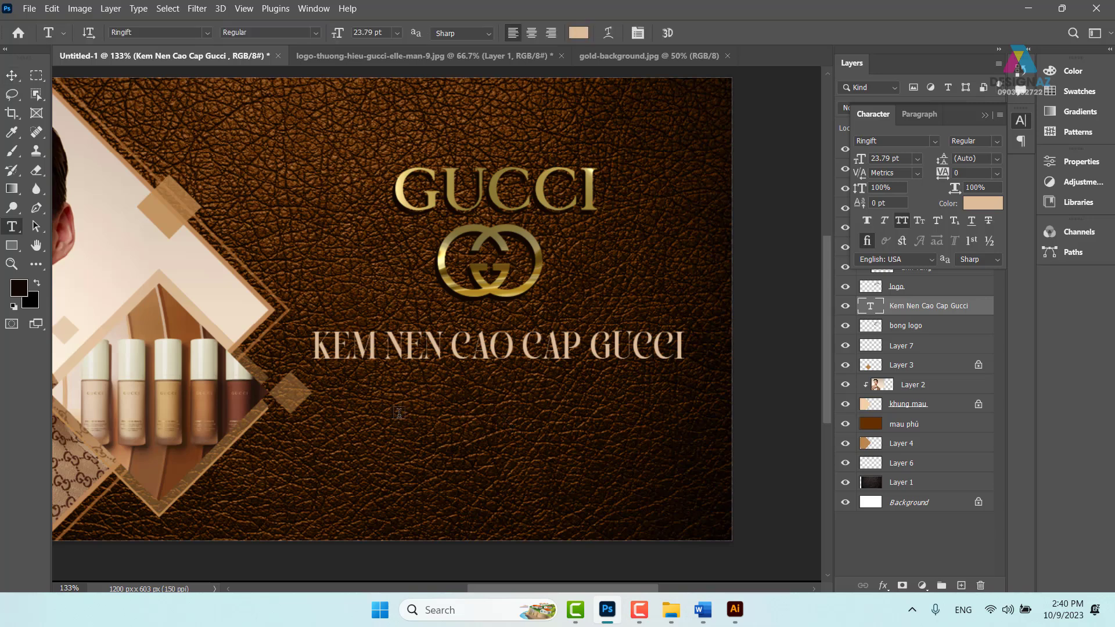
left_click(399, 413)
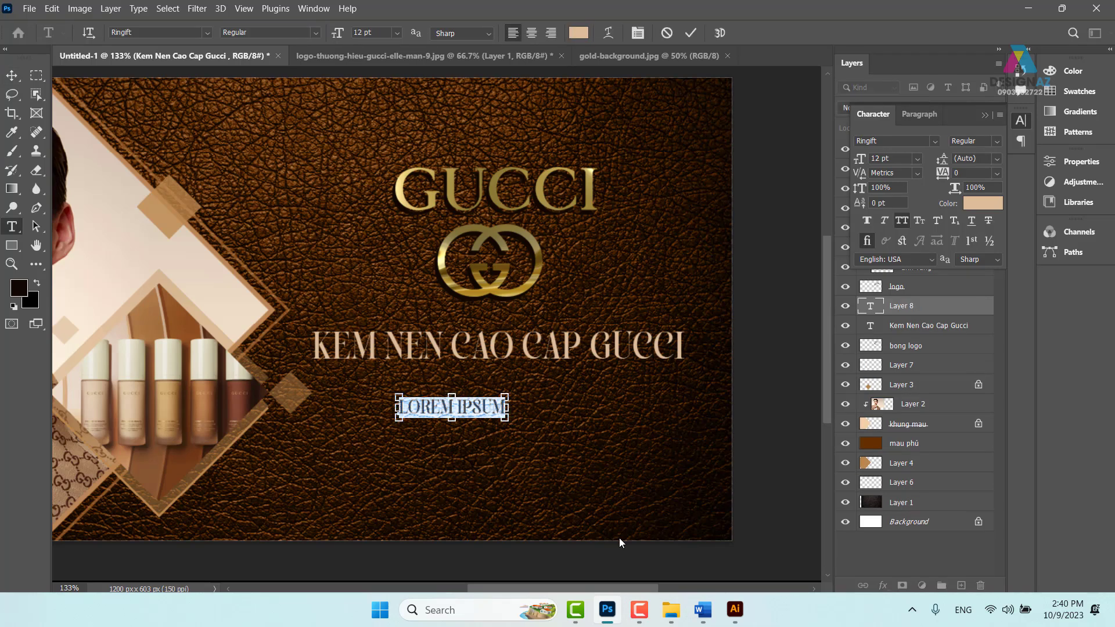
key("ctrl+v")
left_click(11, 75)
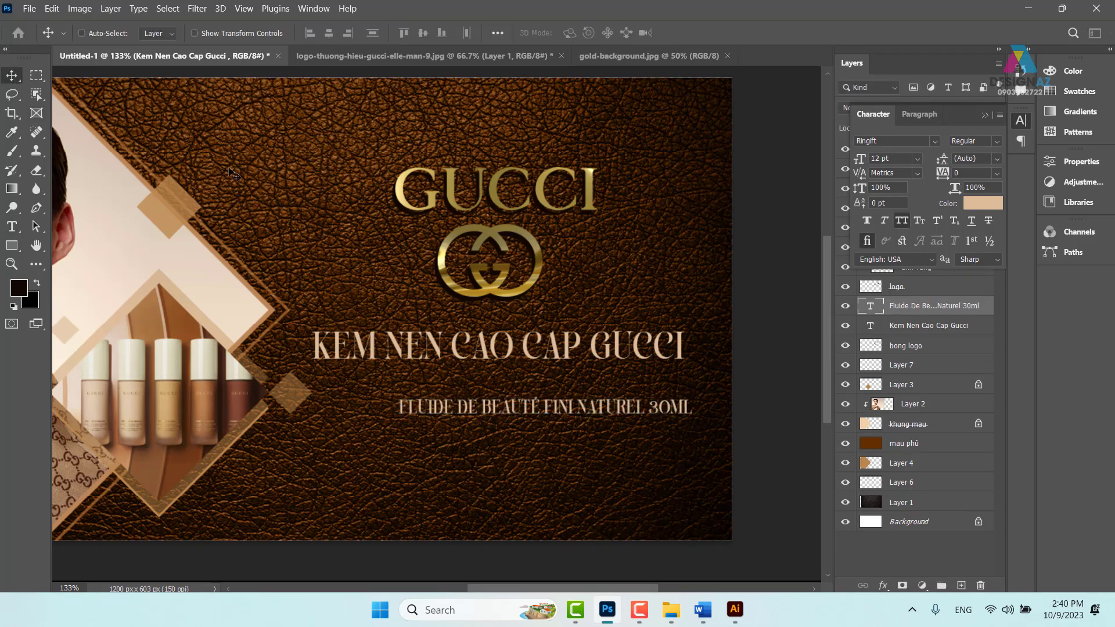
left_click_drag(582, 430, 545, 412)
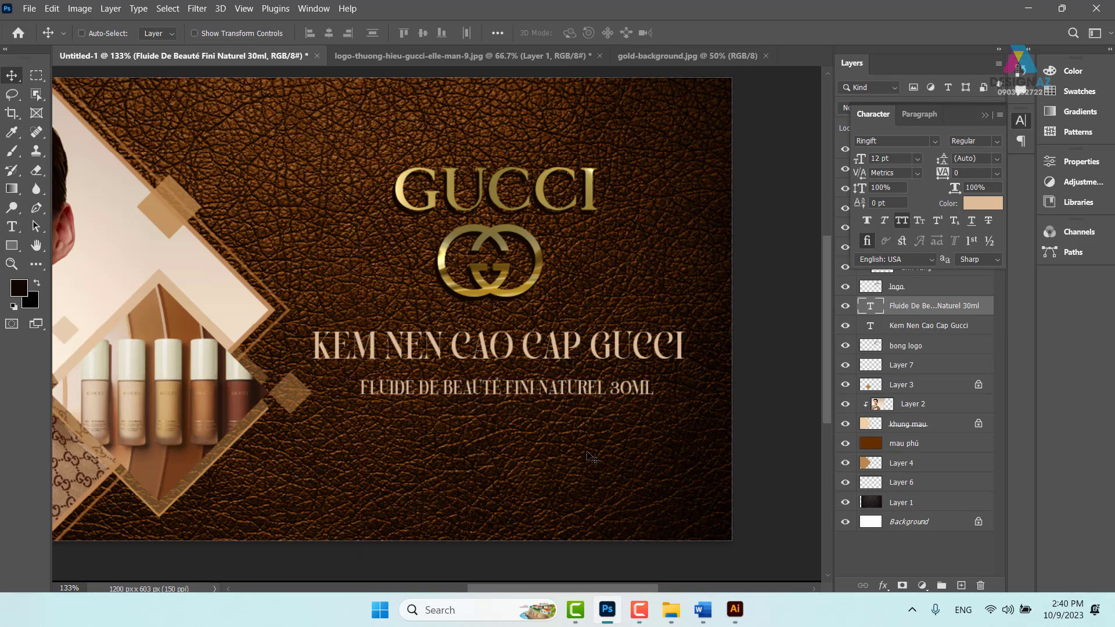
Turn off All Caps on the subtitle in the Character settings
key("t")
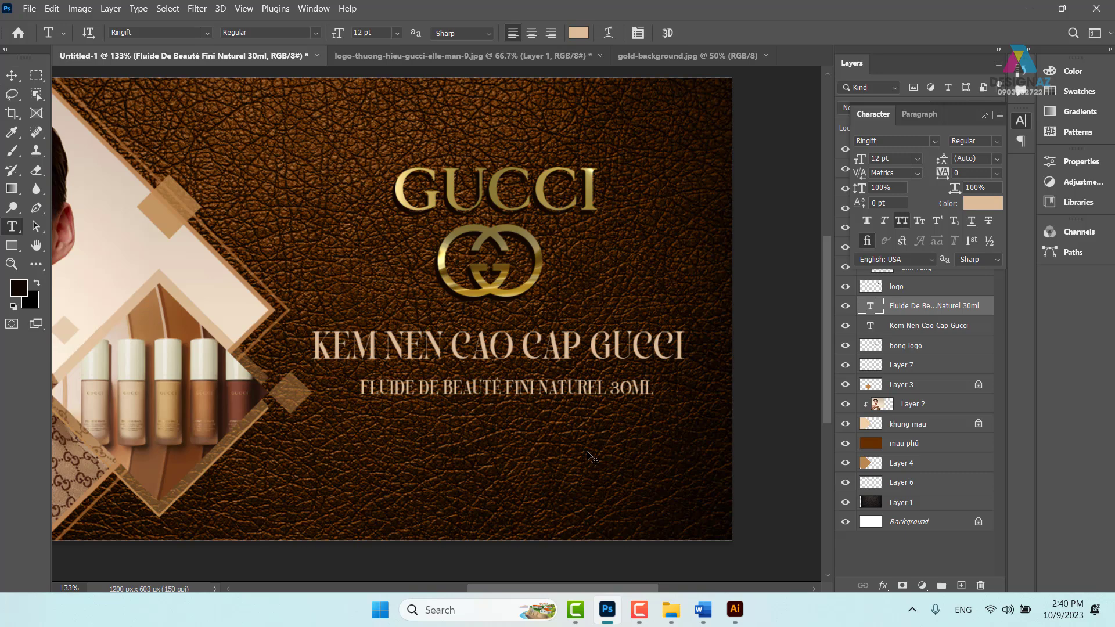
left_click(638, 35)
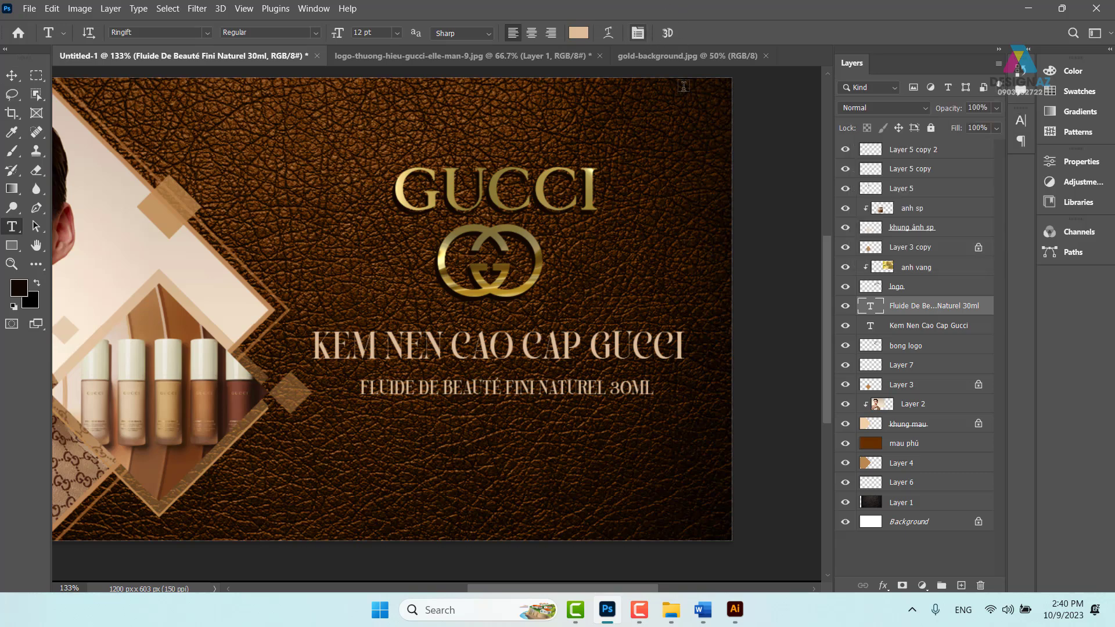
left_click(637, 33)
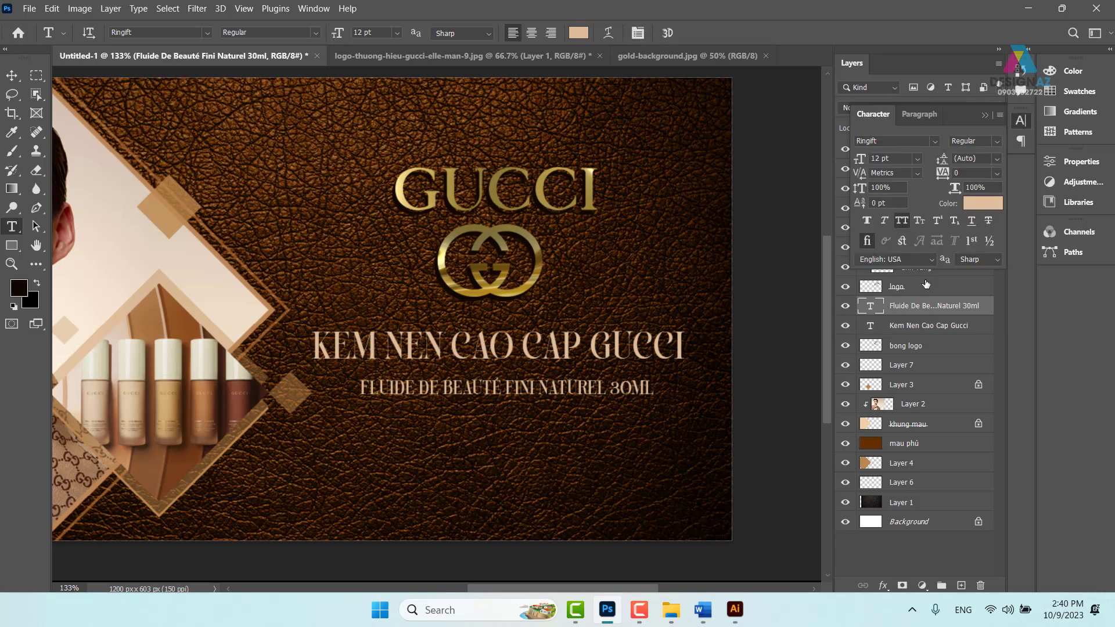
left_click(901, 220)
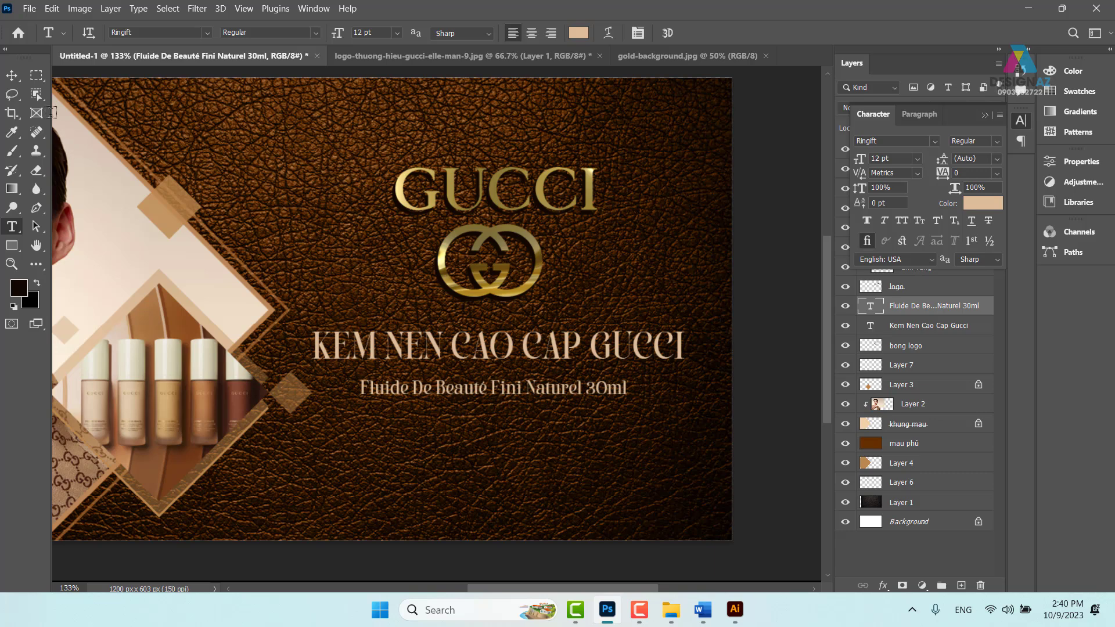
Nudge the subtitle up toward the title and set its font to UTM Avo
left_click(12, 76)
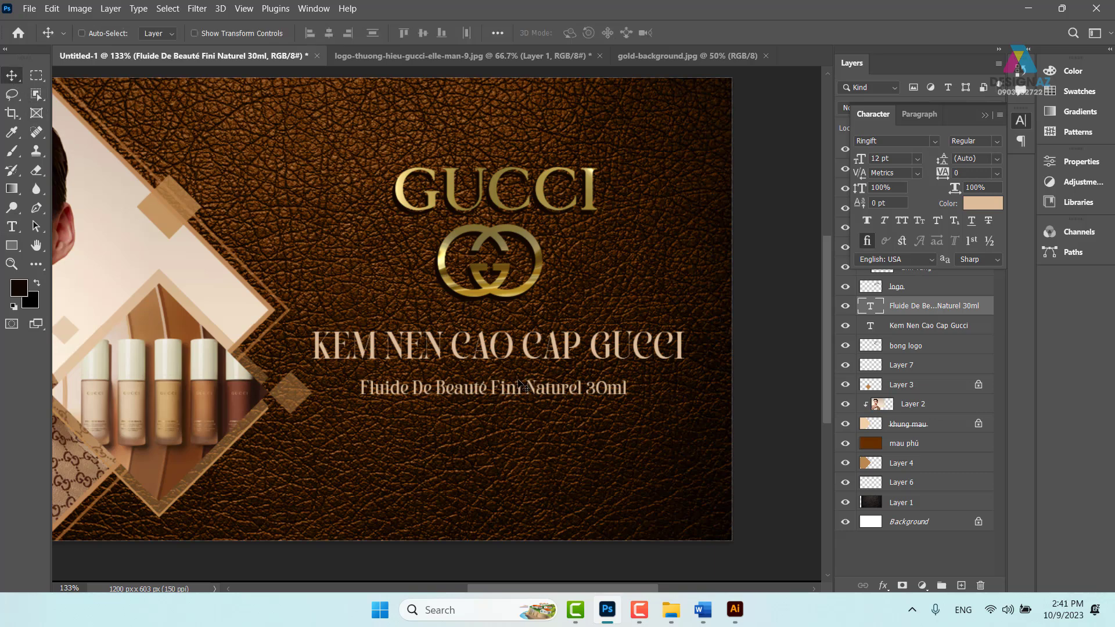
left_click_drag(519, 397, 516, 387)
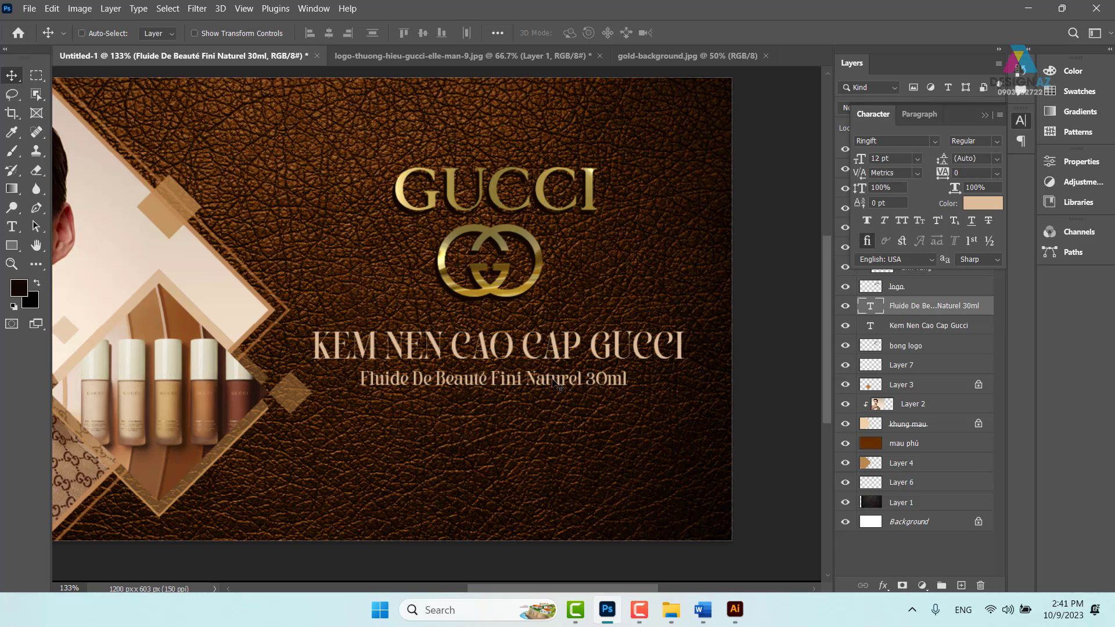
key("t")
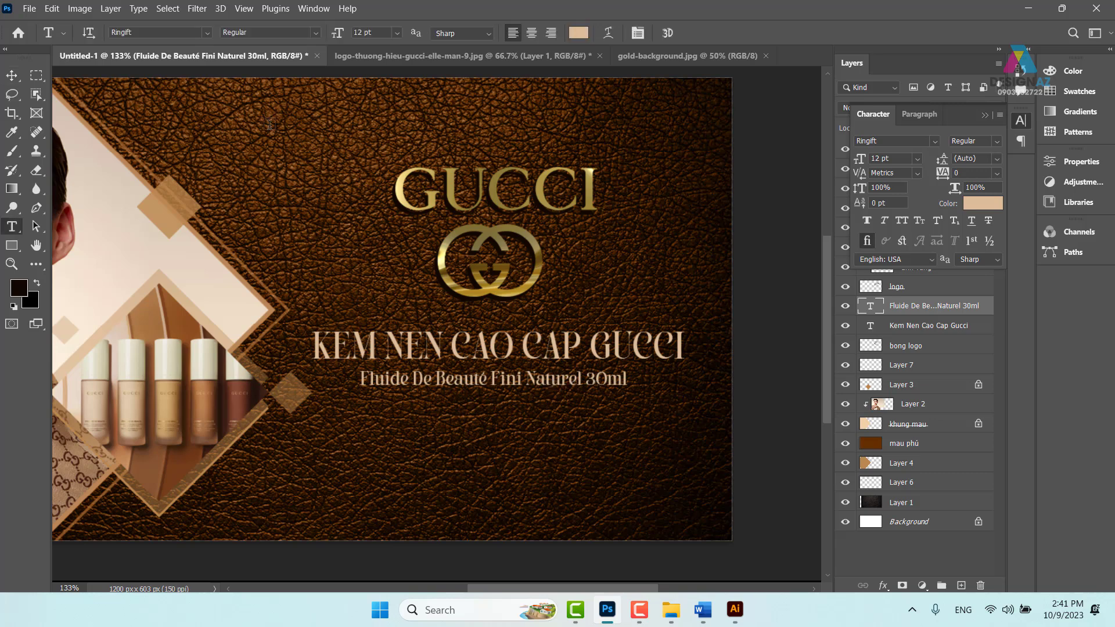
left_click(177, 32)
type("utm ")
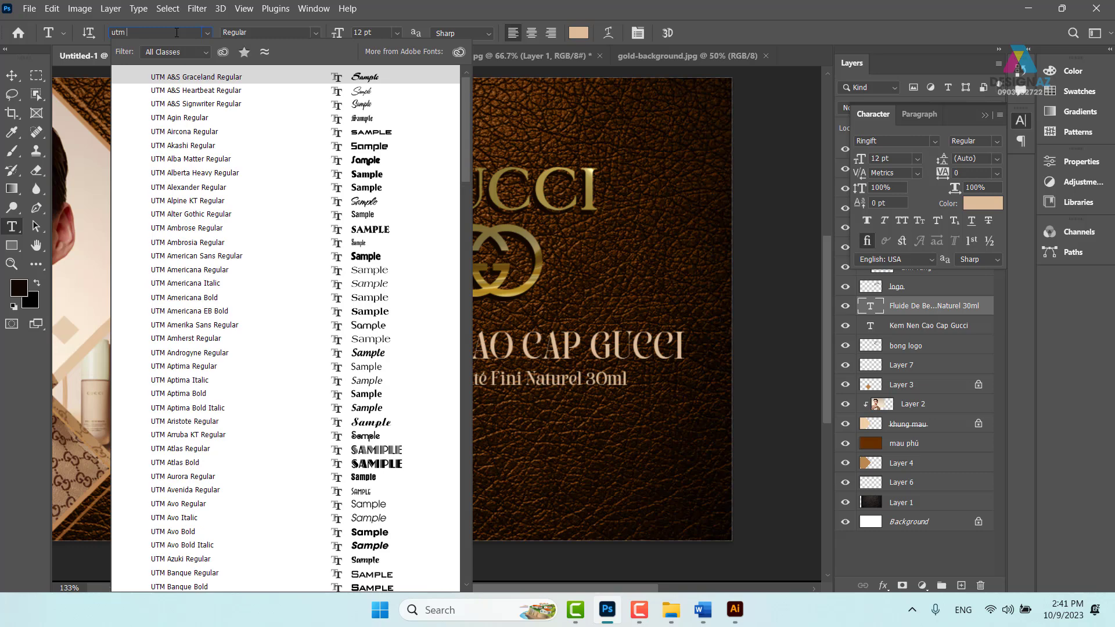
type("avo")
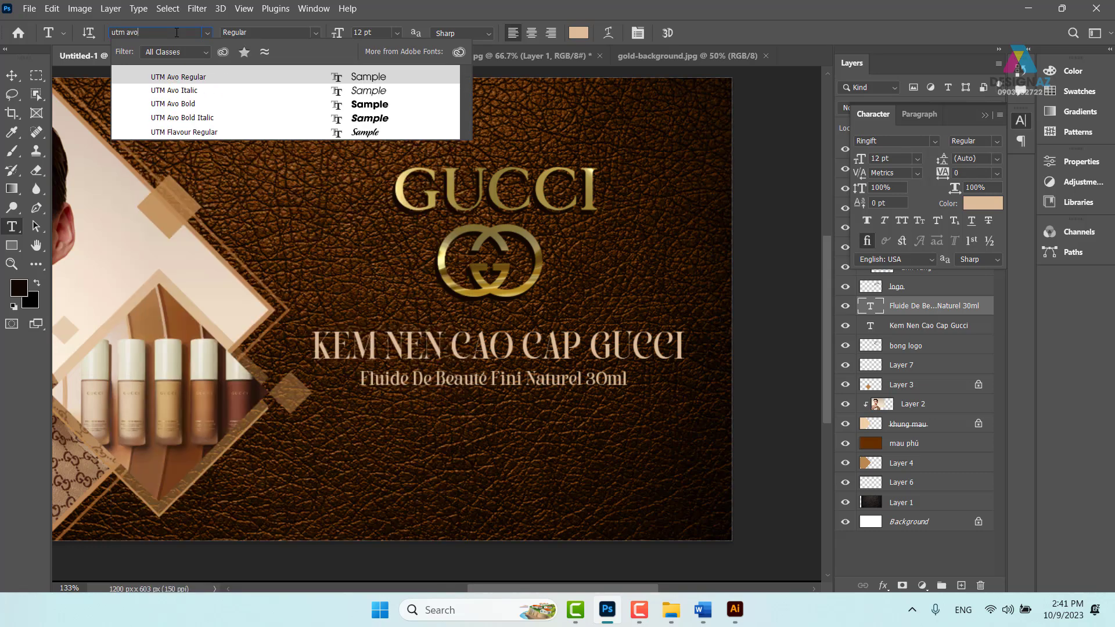
key("Return")
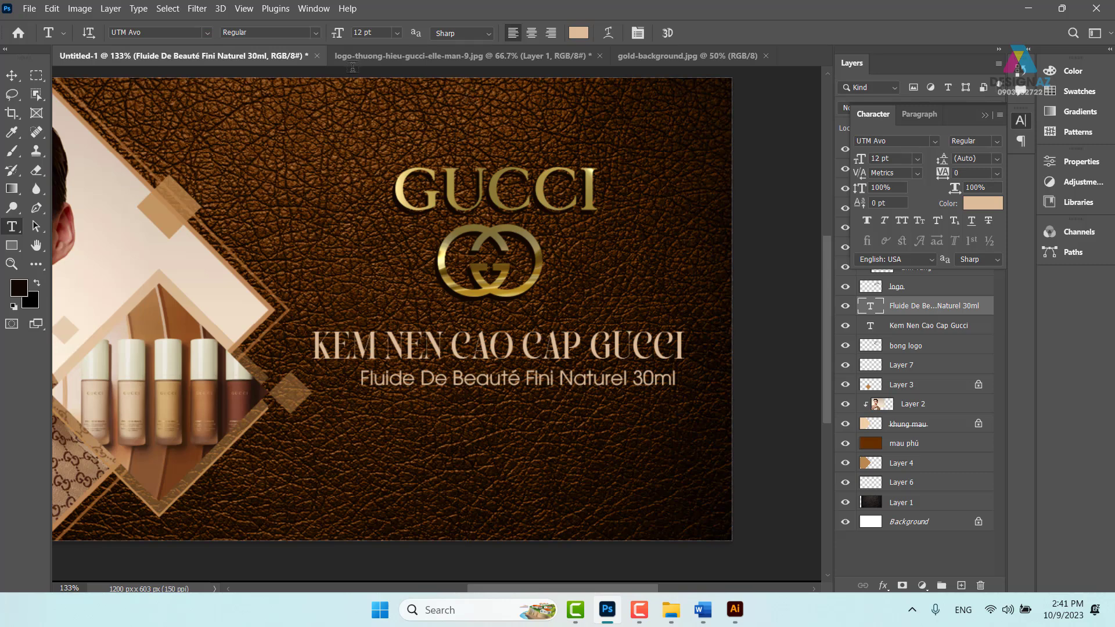
Shrink the subtitle to about 88% width and shift it slightly left
left_click(12, 75)
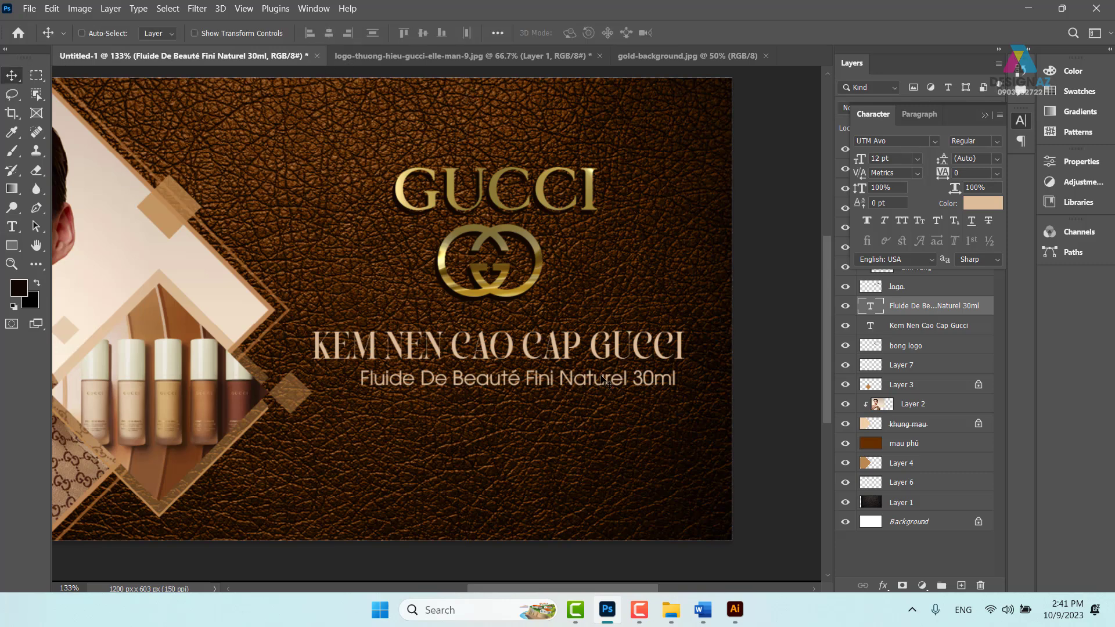
key("ctrl+t")
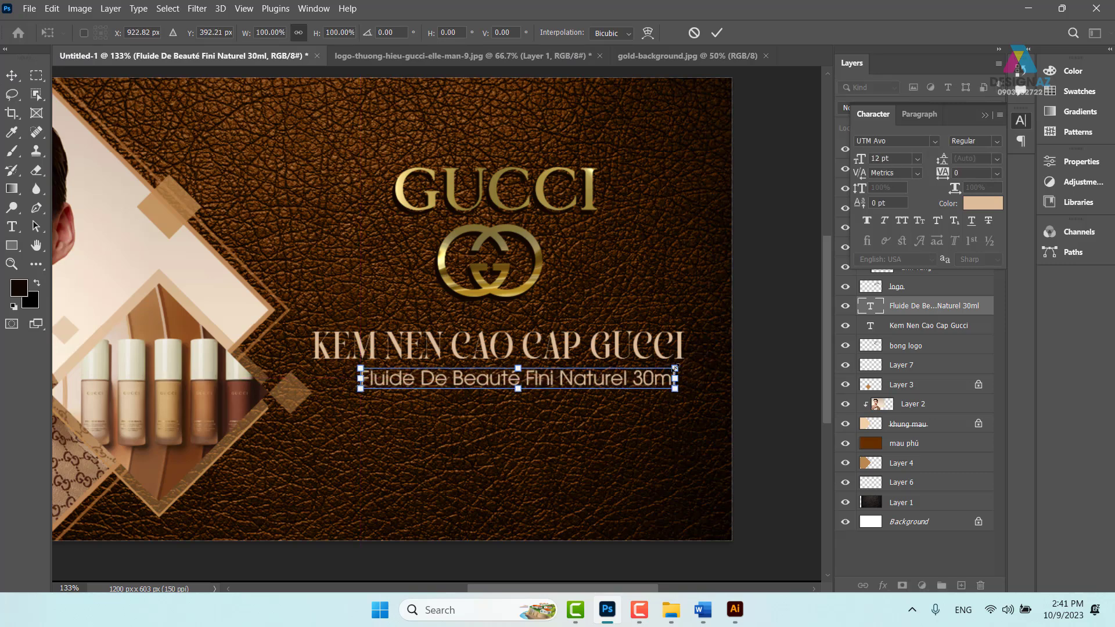
left_click_drag(675, 368, 638, 371)
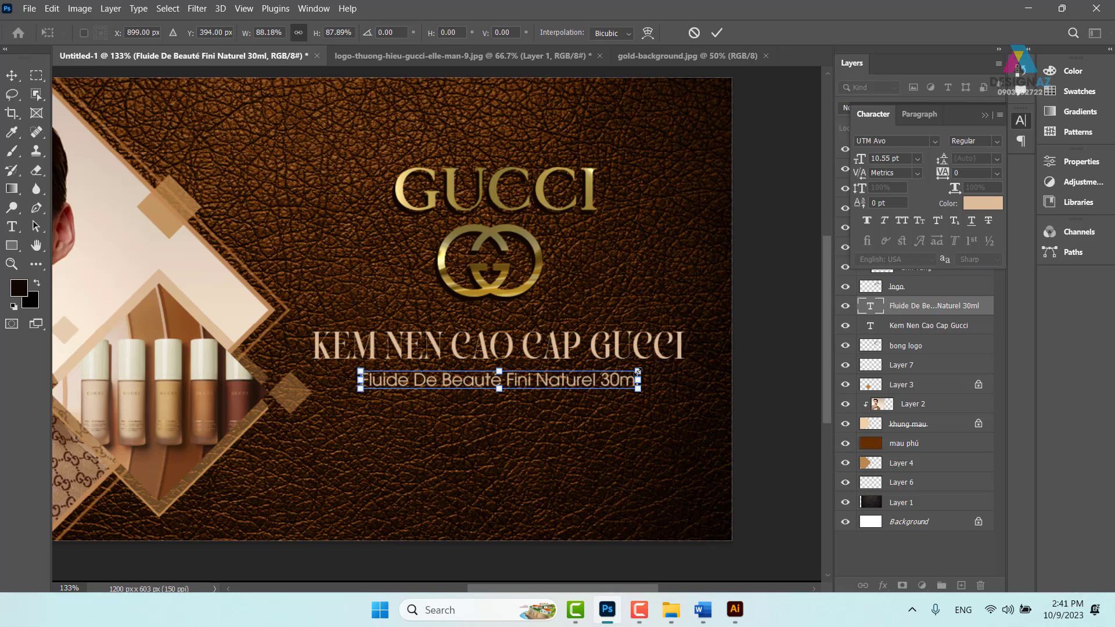
key("Return")
left_click_drag(592, 386, 589, 383)
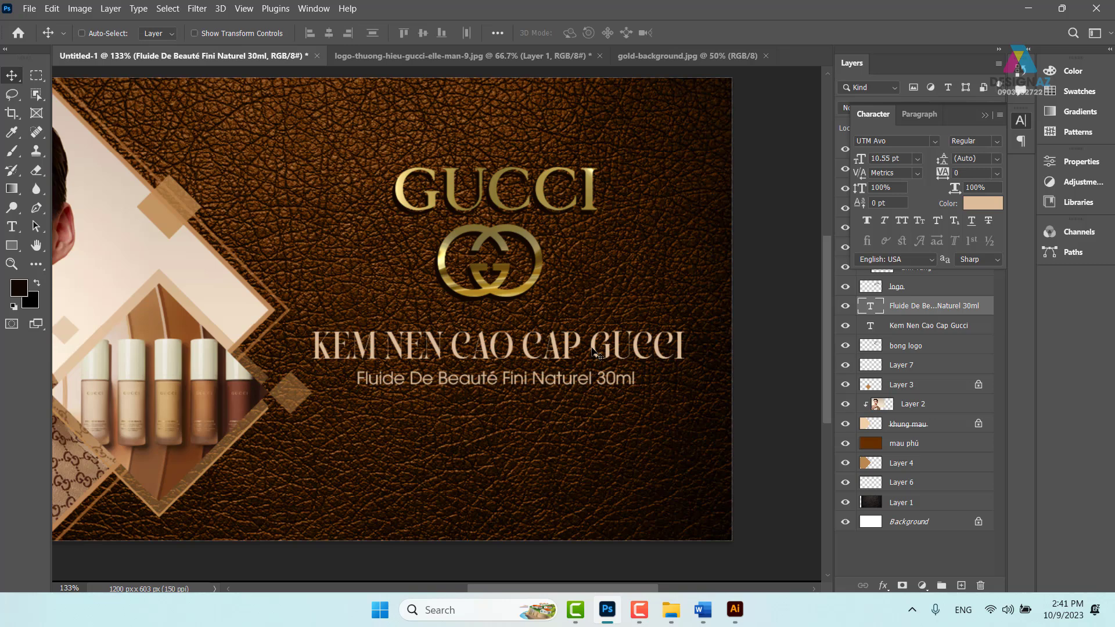
Select both the title and subtitle layers and move them down about 35 px
right_click(595, 351)
left_click(606, 358, "shift")
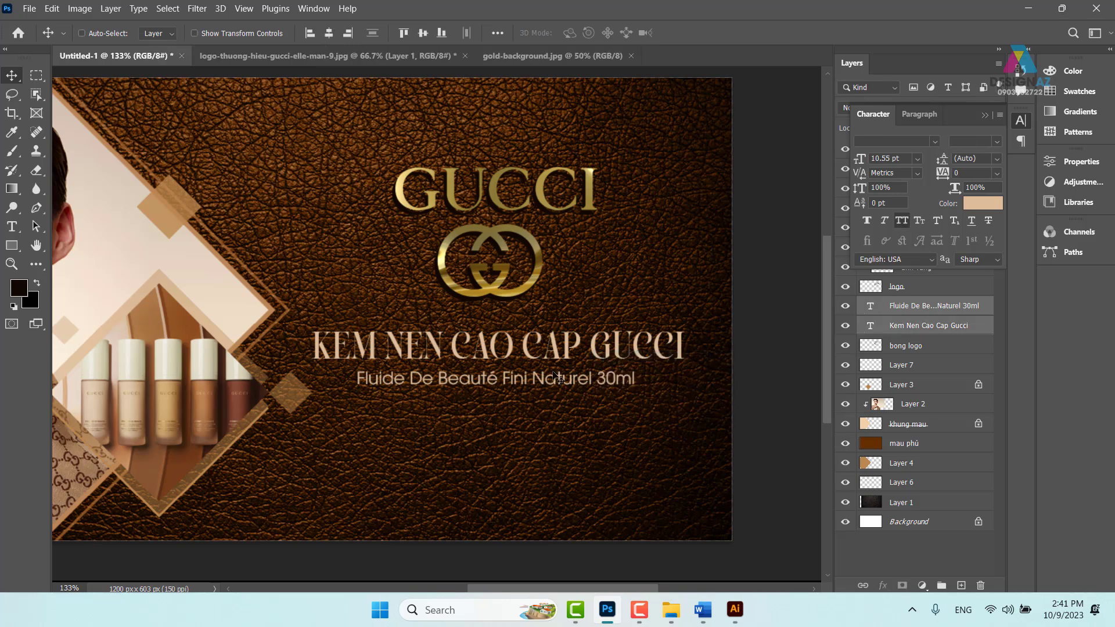
right_click(556, 380)
left_click(577, 386)
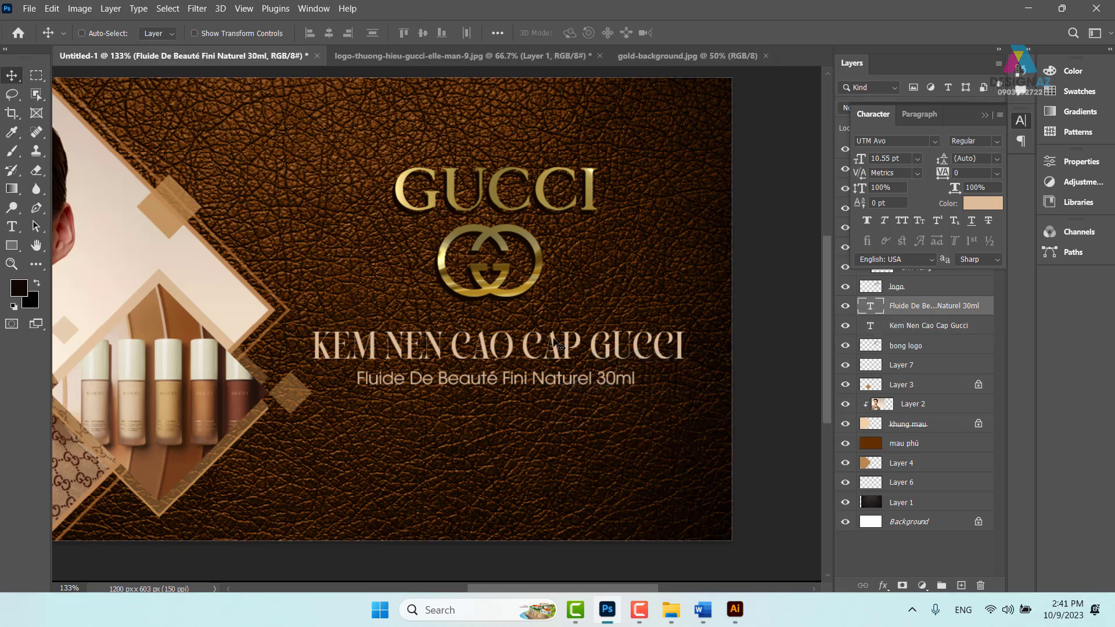
right_click(554, 342)
left_click(571, 347, "shift")
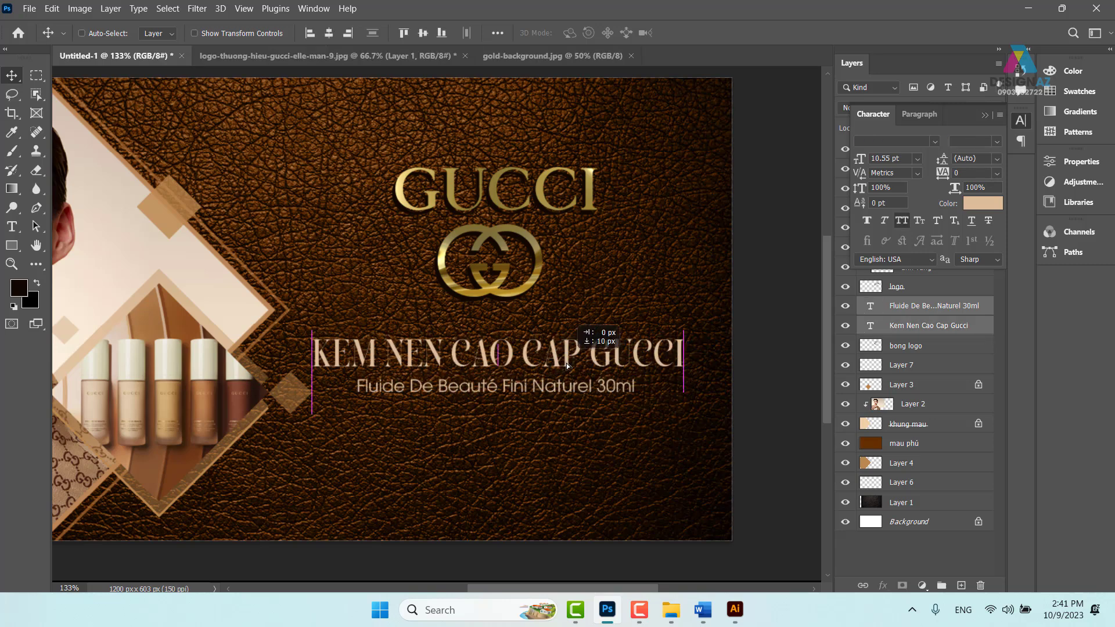
left_click_drag(574, 362, 574, 382)
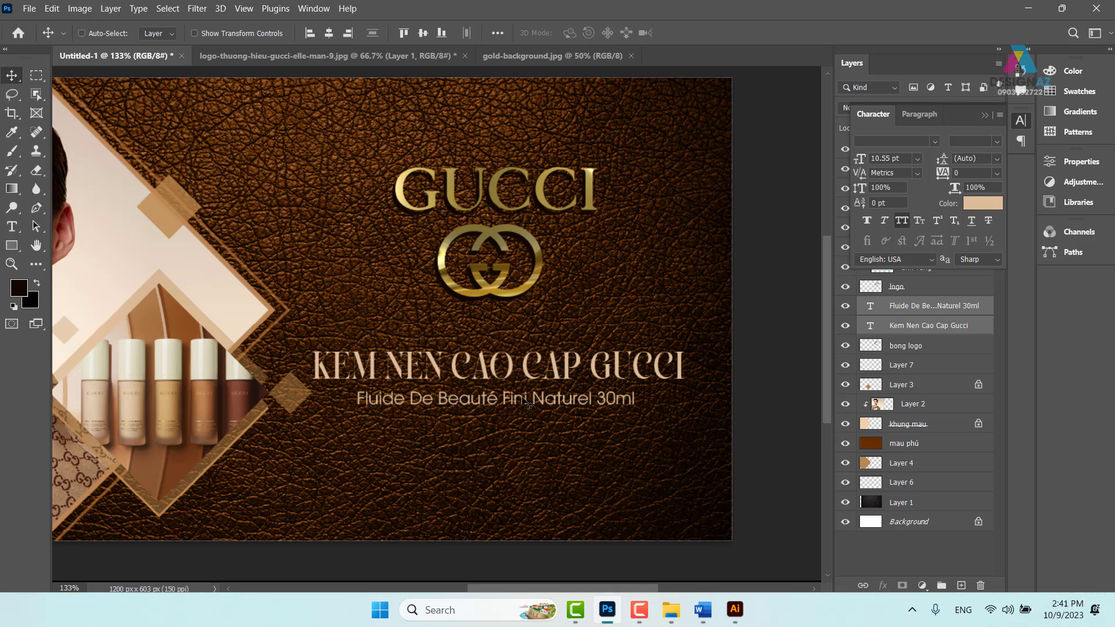
Recolour the Fluide De Beauté subtitle to warm orange e09342
right_click(520, 400)
left_click(535, 404)
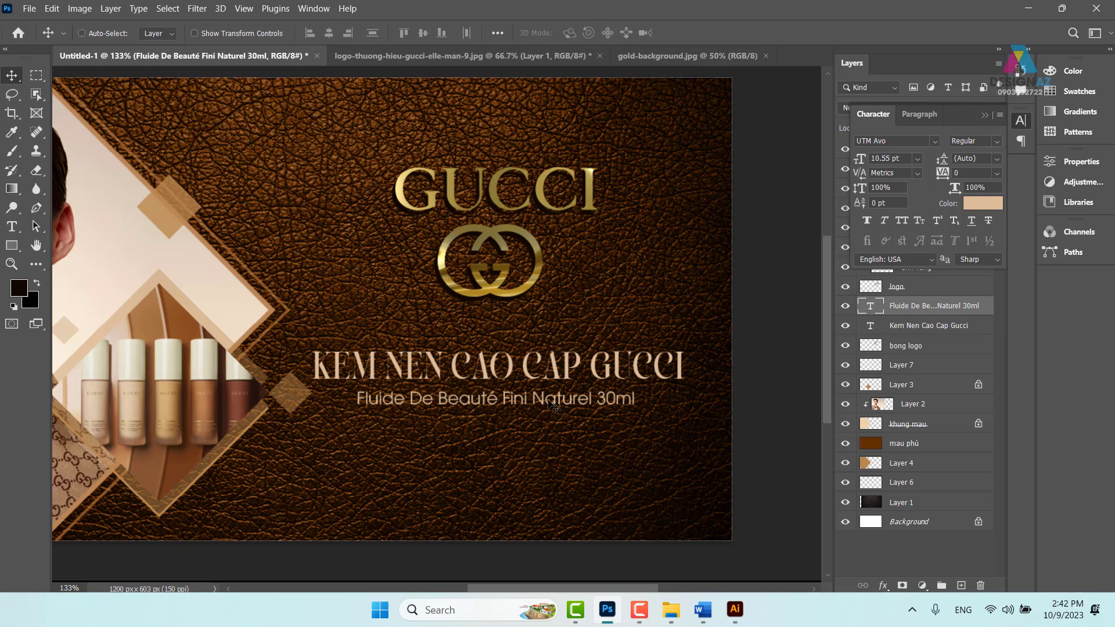
key("t")
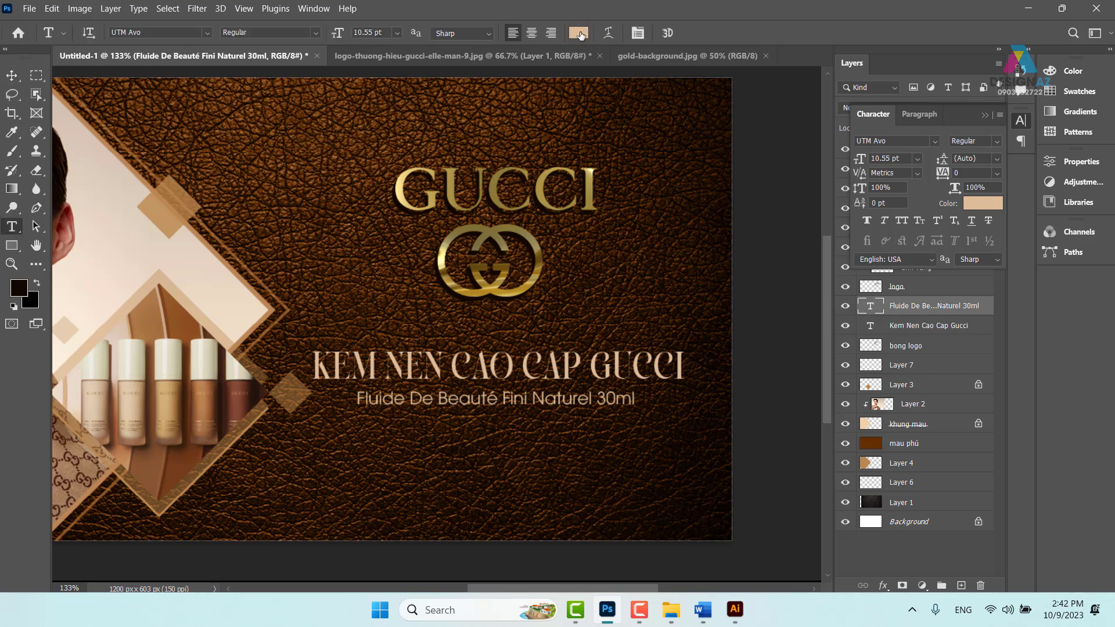
left_click(580, 33)
left_click(187, 210)
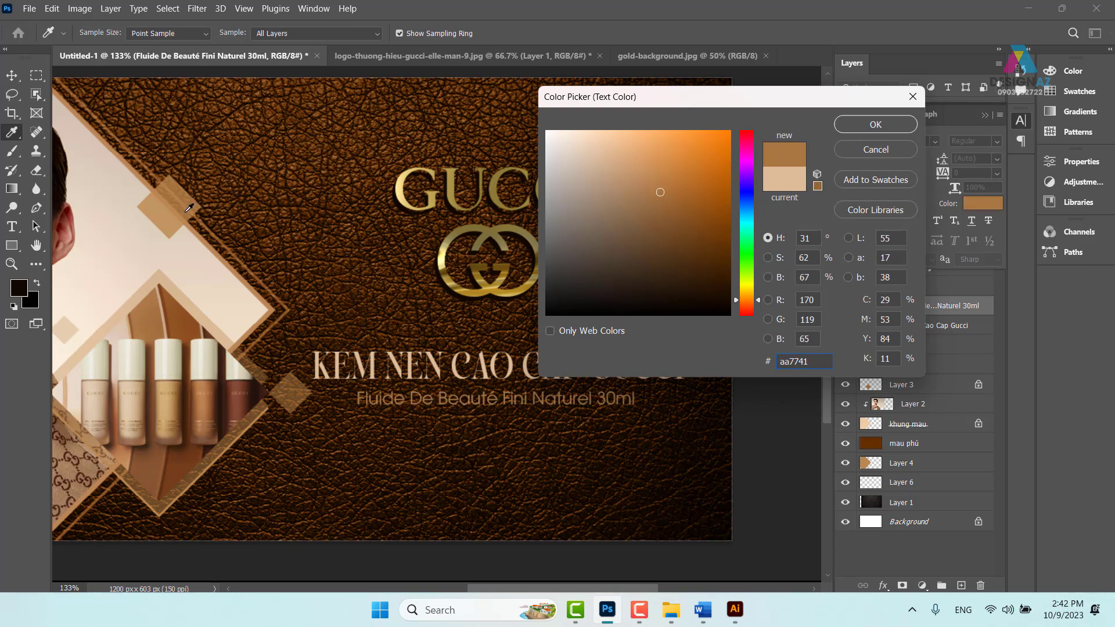
left_click(671, 174)
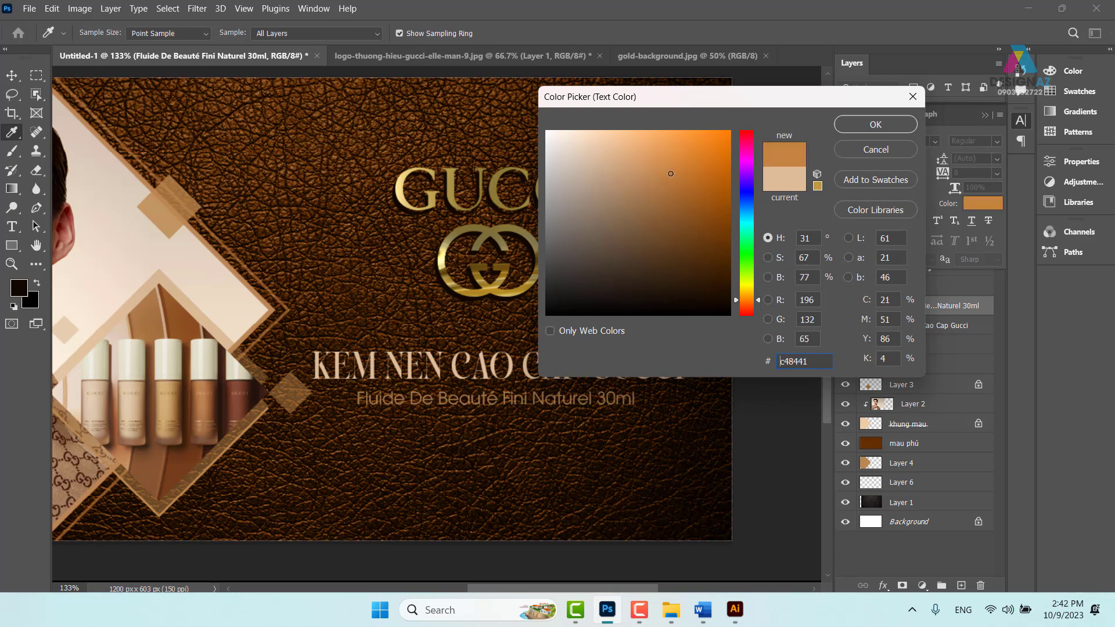
left_click_drag(674, 174, 677, 153)
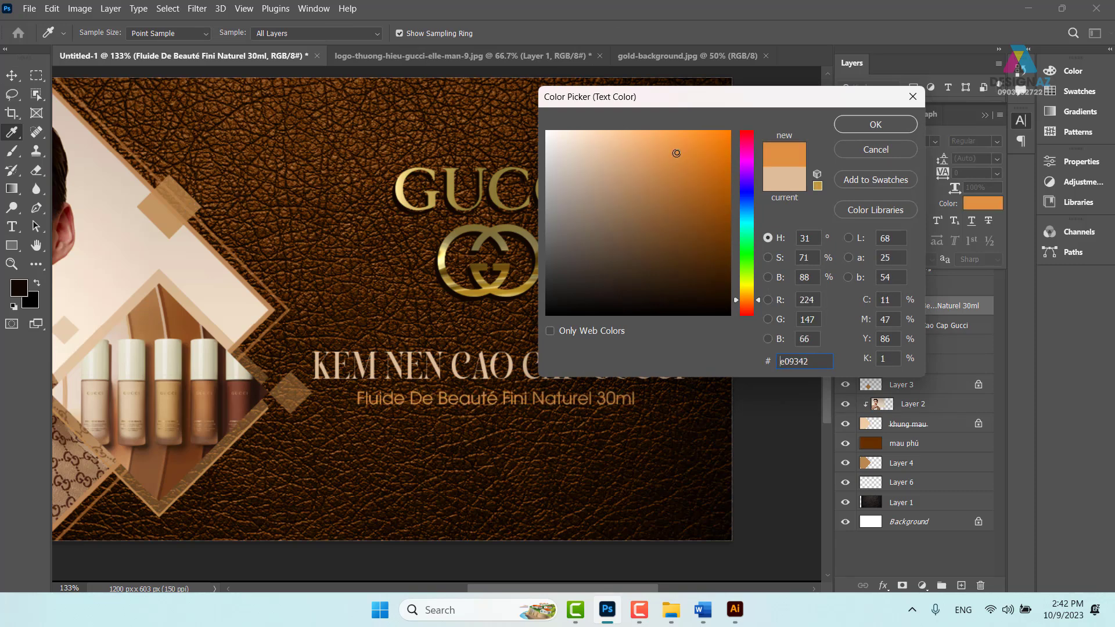
left_click(873, 124)
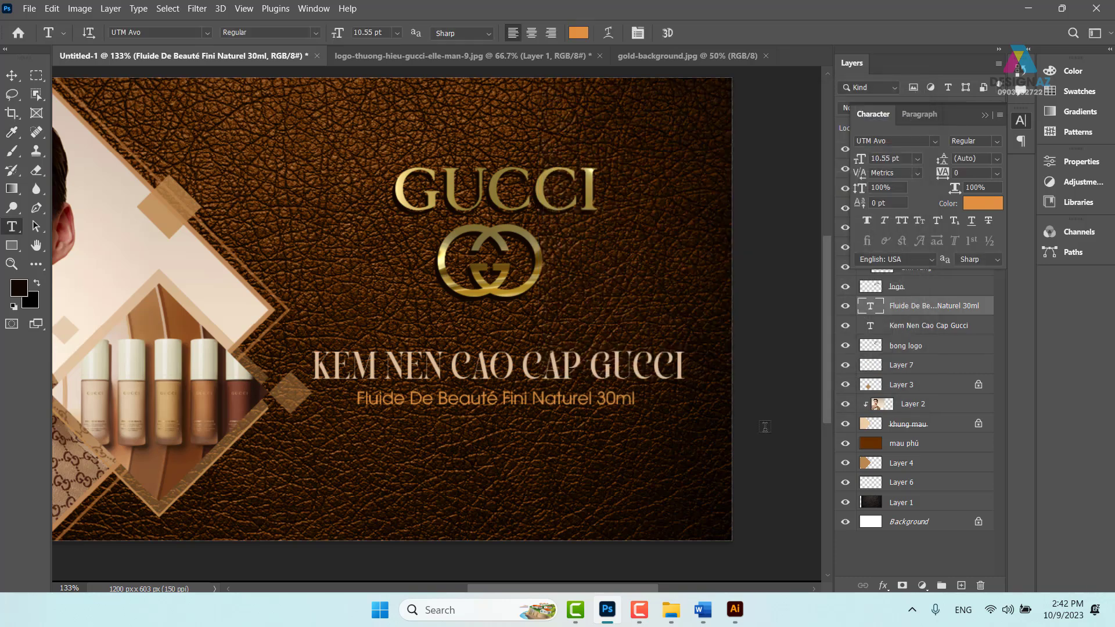
Reselect the Kem Nen Cao Cap Gucci headline layer
left_click(12, 76)
right_click(557, 395)
left_click(583, 376)
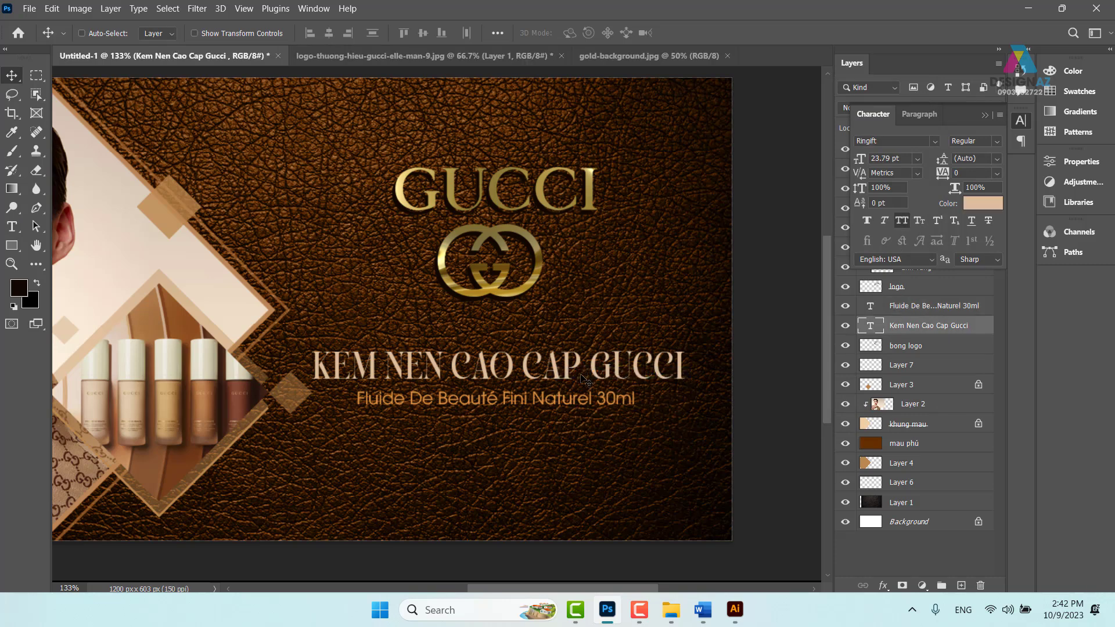
left_click(734, 609)
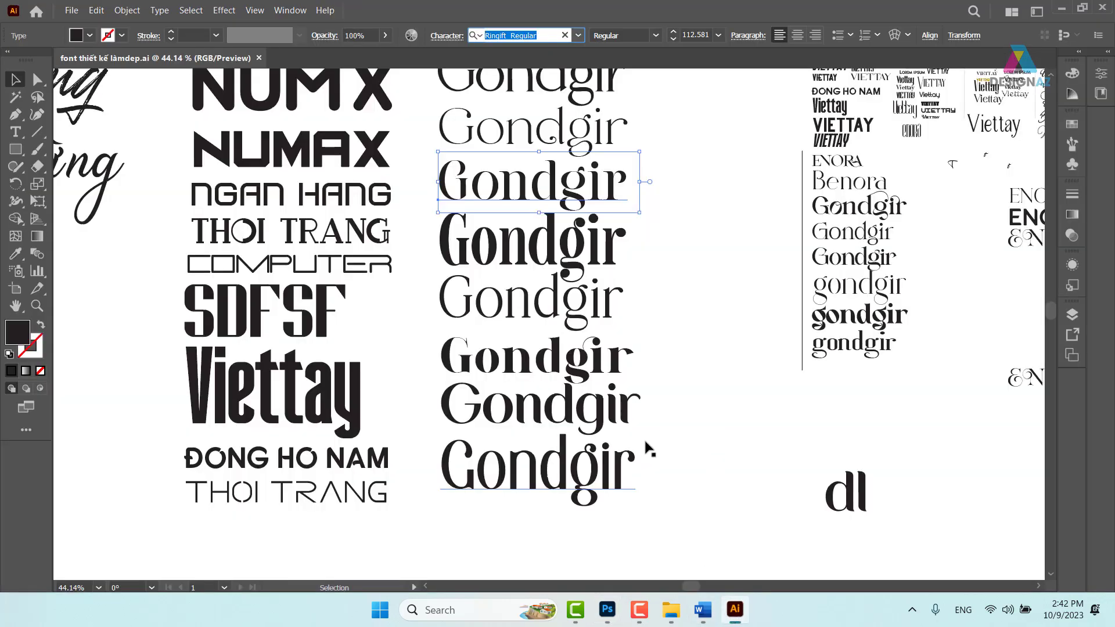
left_click(572, 419)
left_click(517, 34)
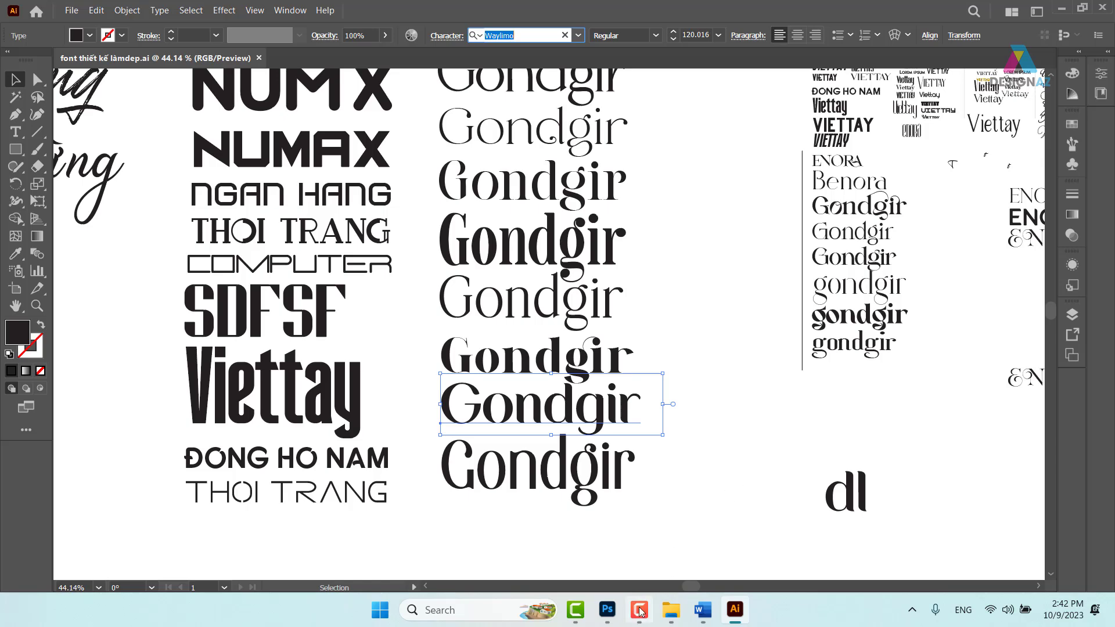
left_click(607, 610)
Change the headline font from Ringift to Waylimo
right_click(568, 370)
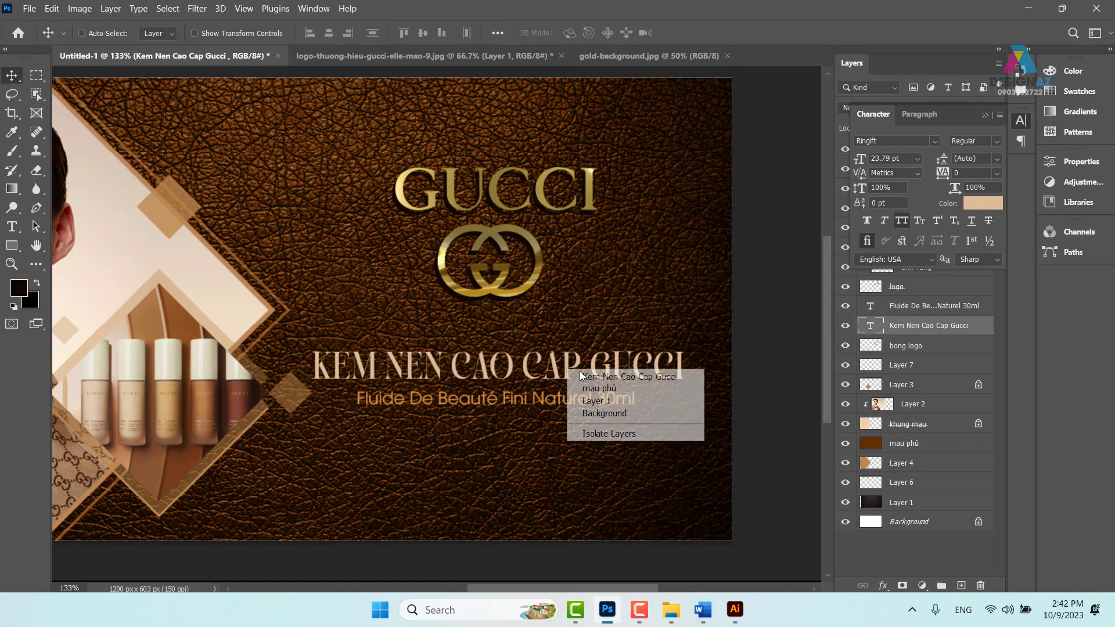
left_click(591, 377)
key("t")
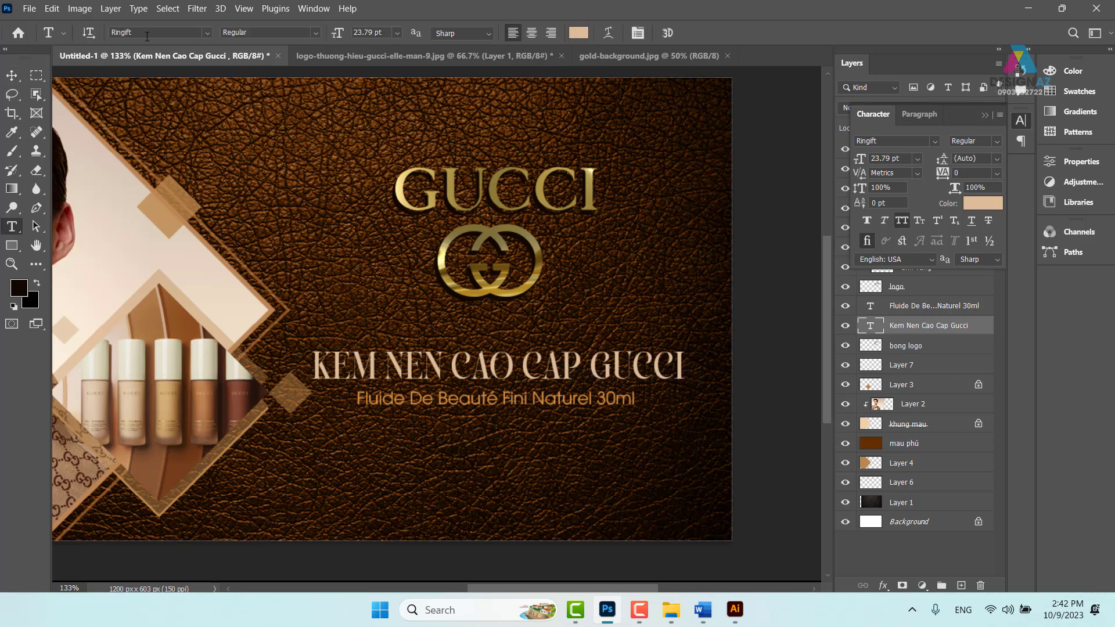
left_click(148, 34)
type("Waylimo")
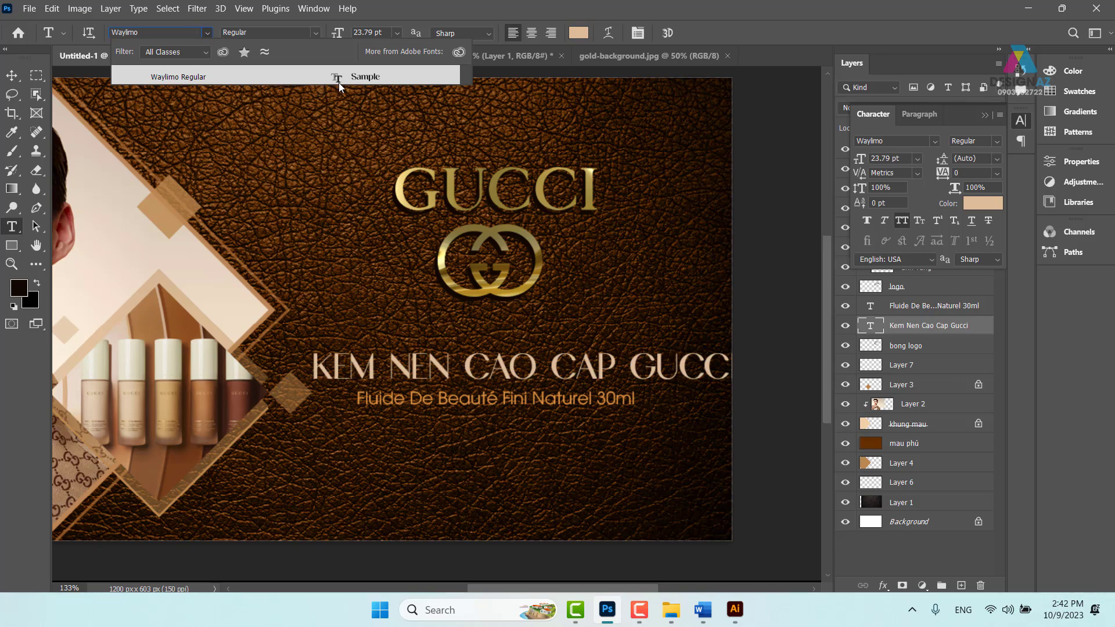
left_click(341, 82)
Scale the headline down slightly to about 21.52 pt
left_click(12, 75)
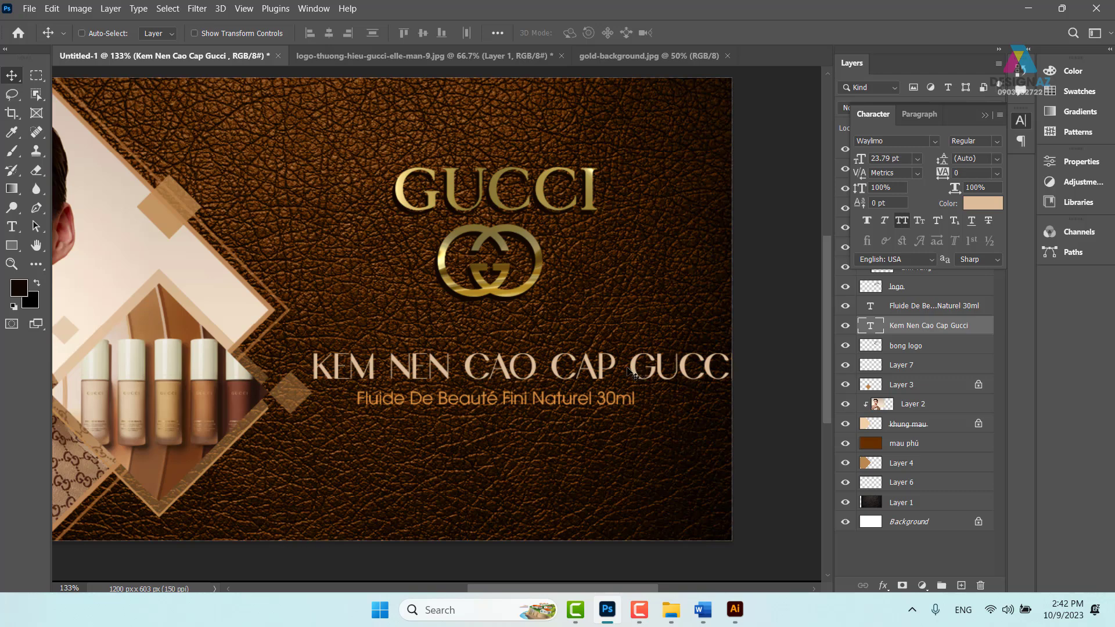
key("ctrl+t")
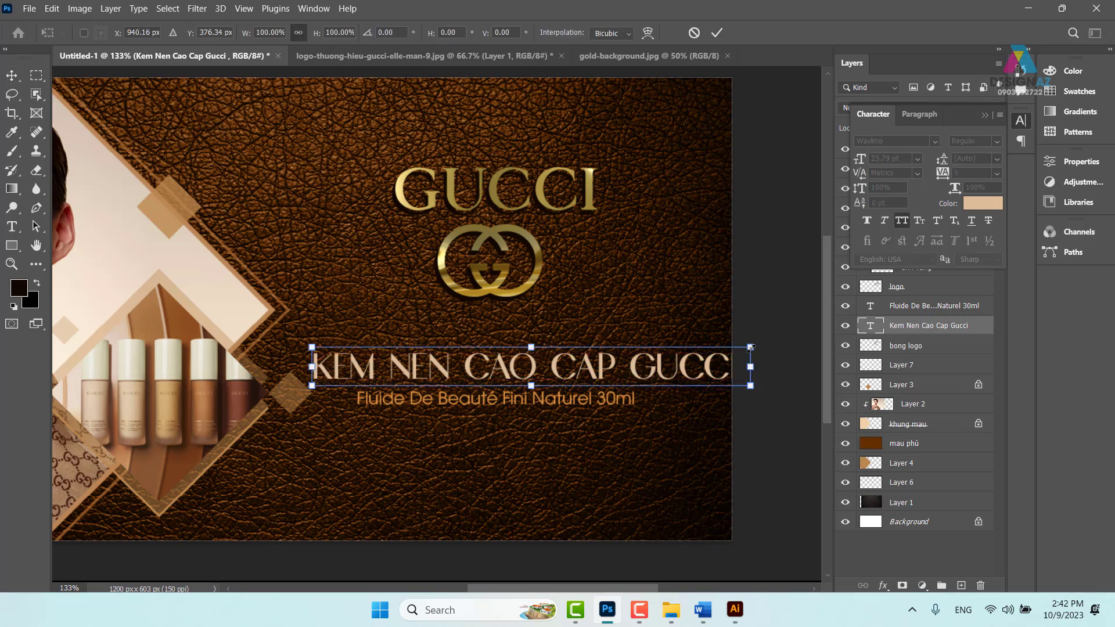
left_click_drag(751, 348, 703, 351)
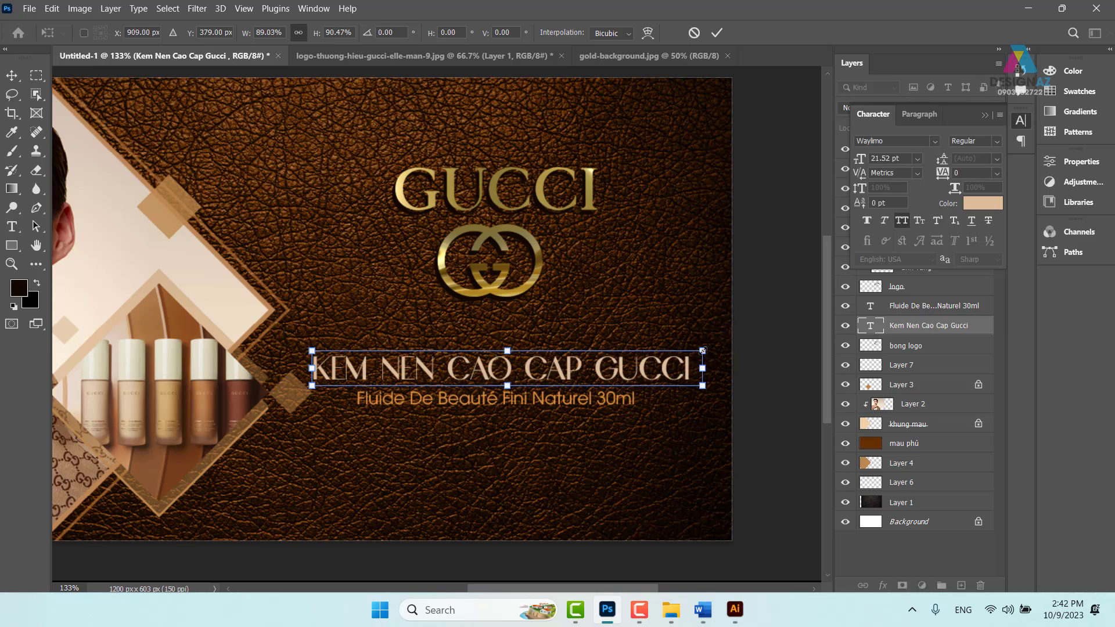
key("Return")
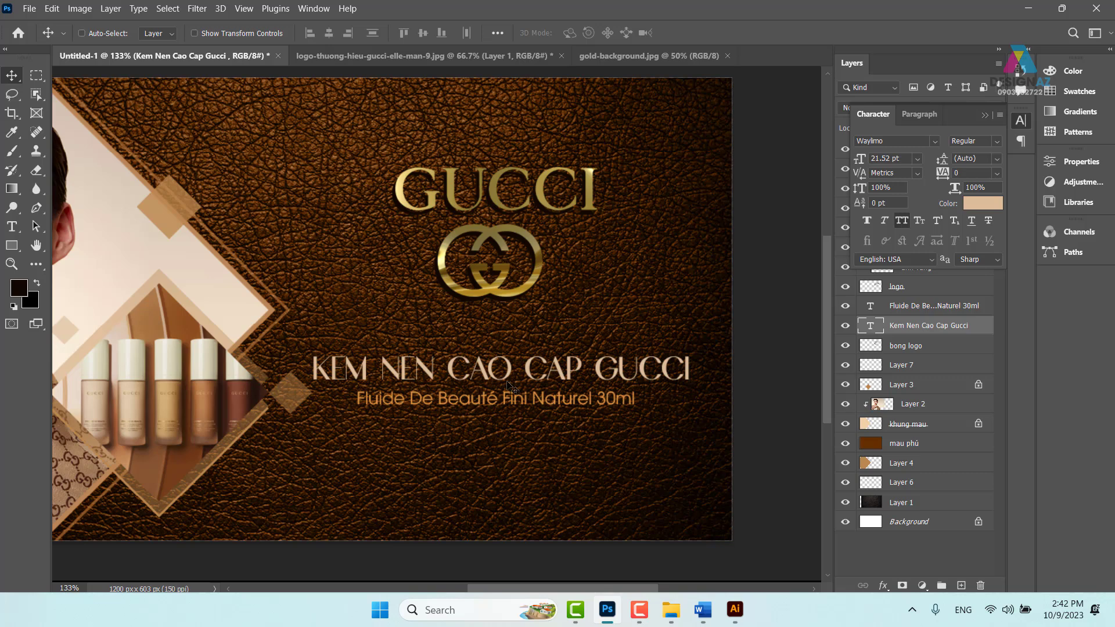
key("t")
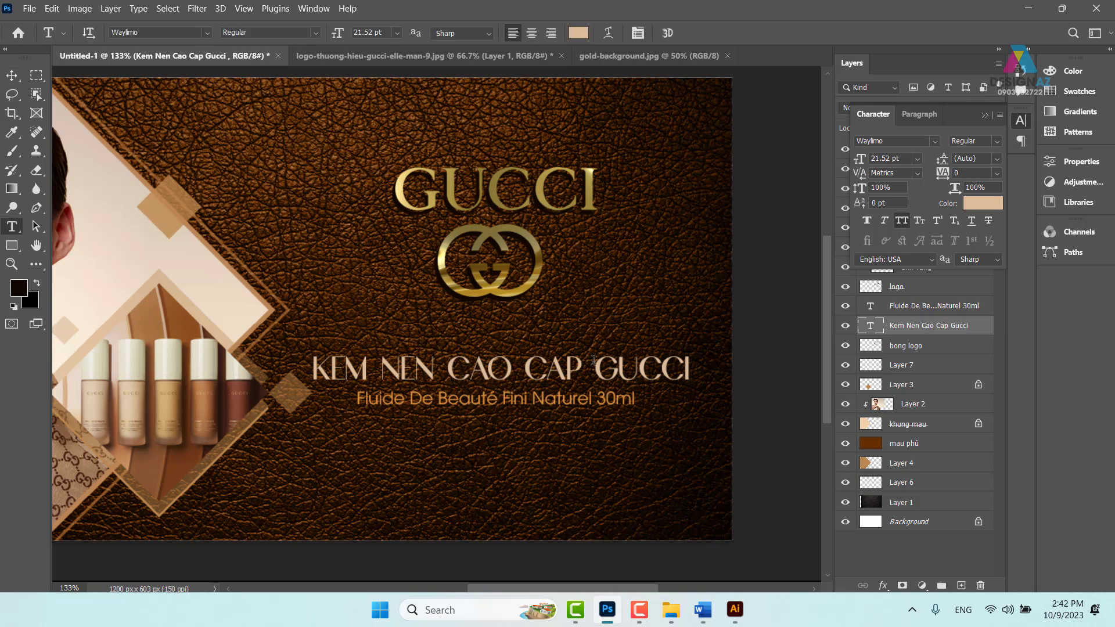
Break the headline so GUCCI sits on its own second line
left_click(447, 367)
left_click(599, 368)
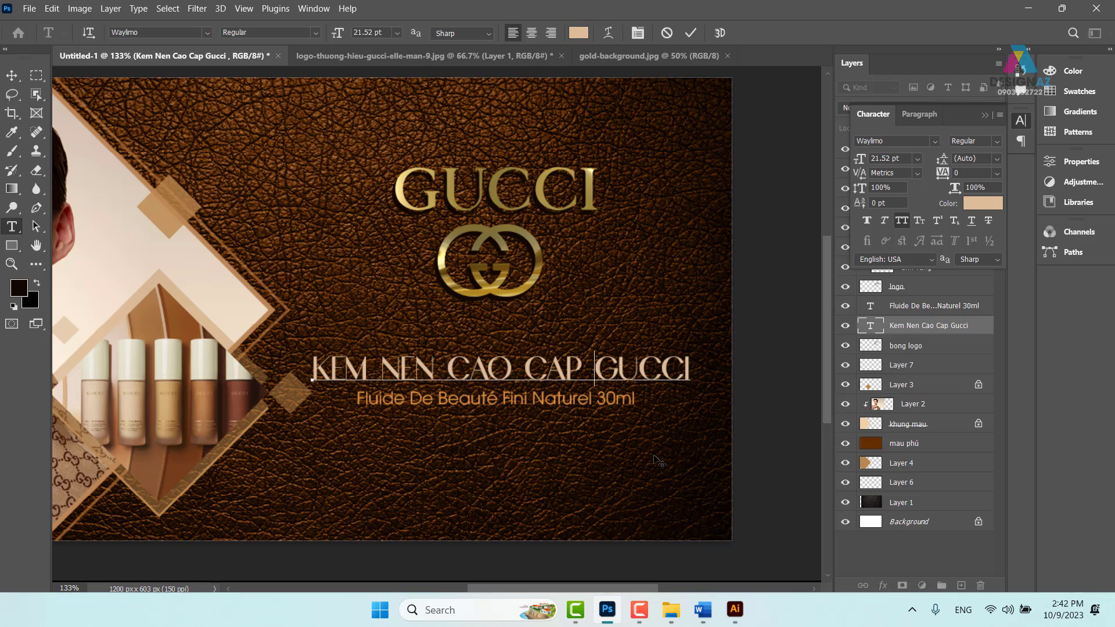
key("Return")
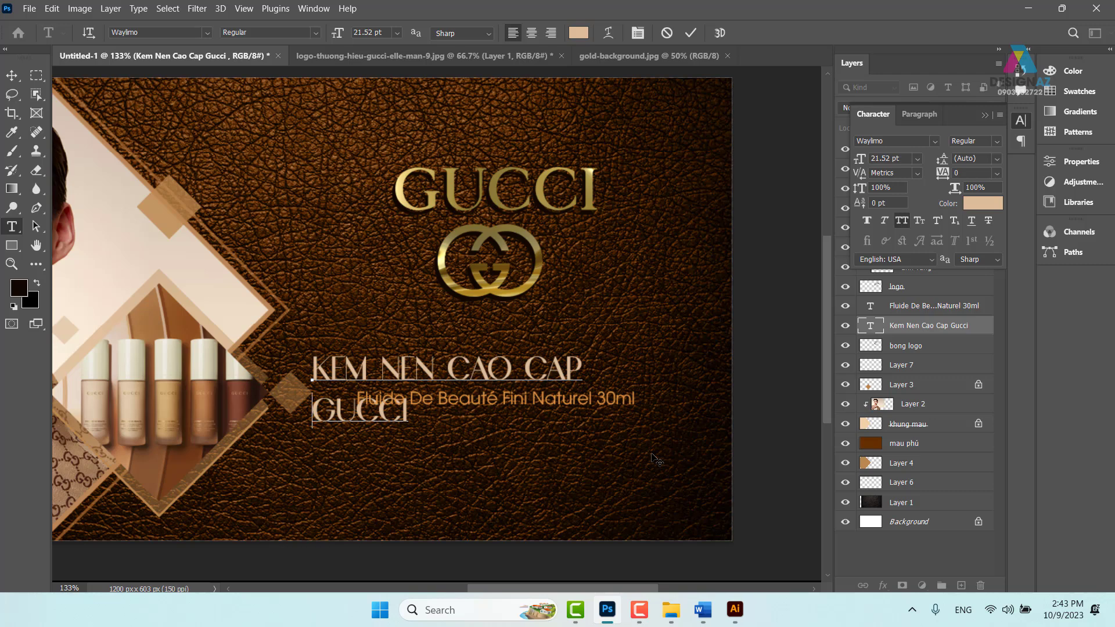
key("Return")
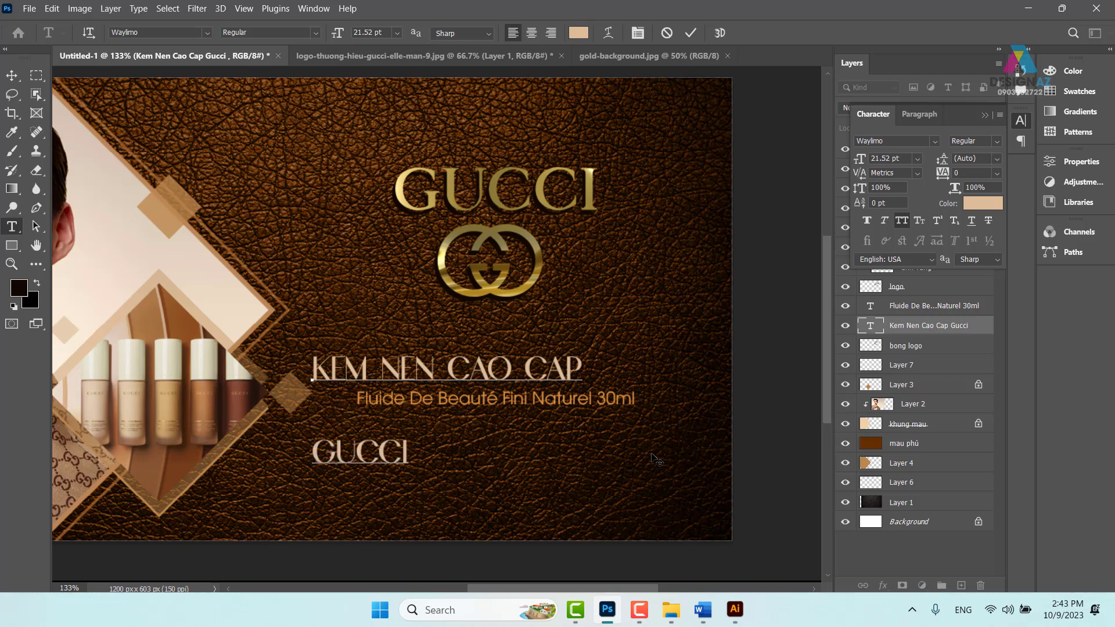
key("BackSpace")
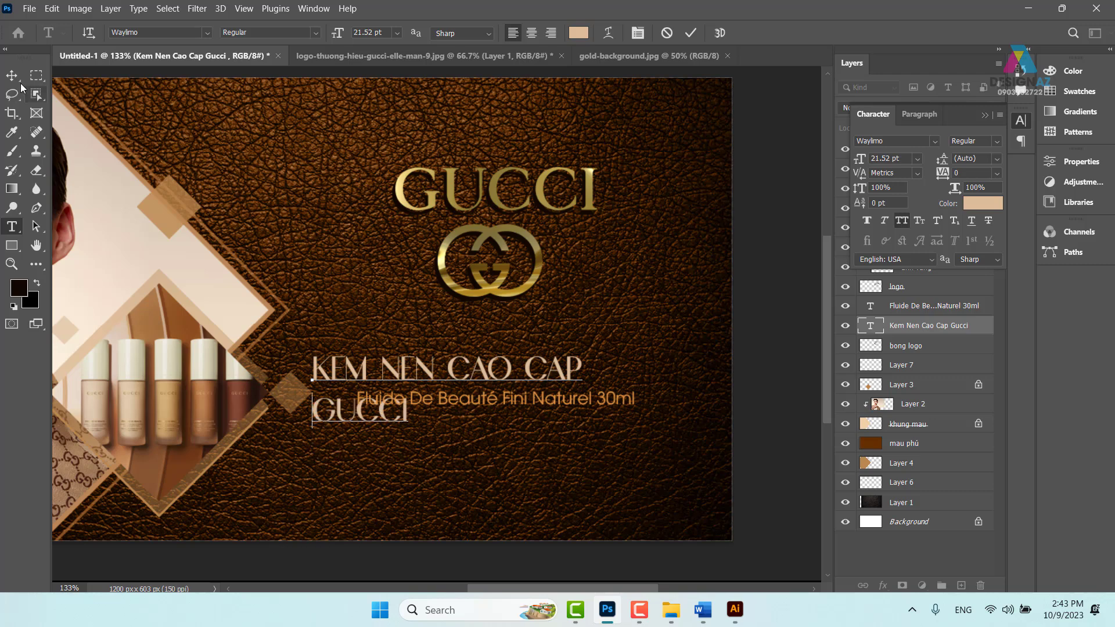
left_click(14, 77)
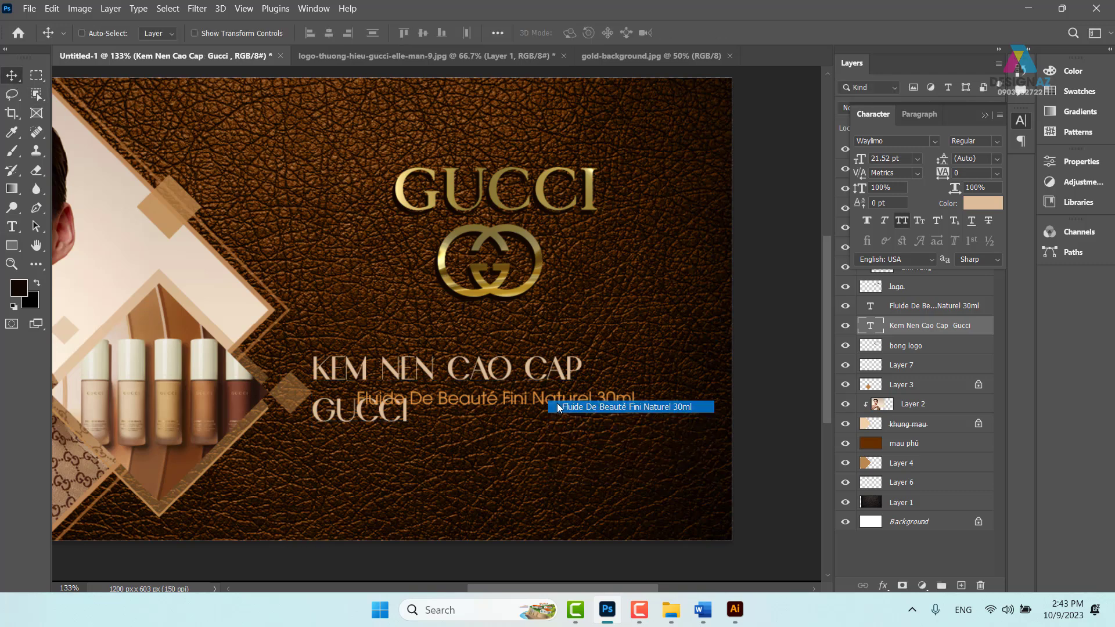
Move the subtitle below GUCCI and centre-align the headline under the GG logo
left_click_drag(557, 408, 523, 437)
mouse_move(517, 372)
left_mouse_down()
mouse_move(556, 356)
mouse_move(539, 363)
left_mouse_up()
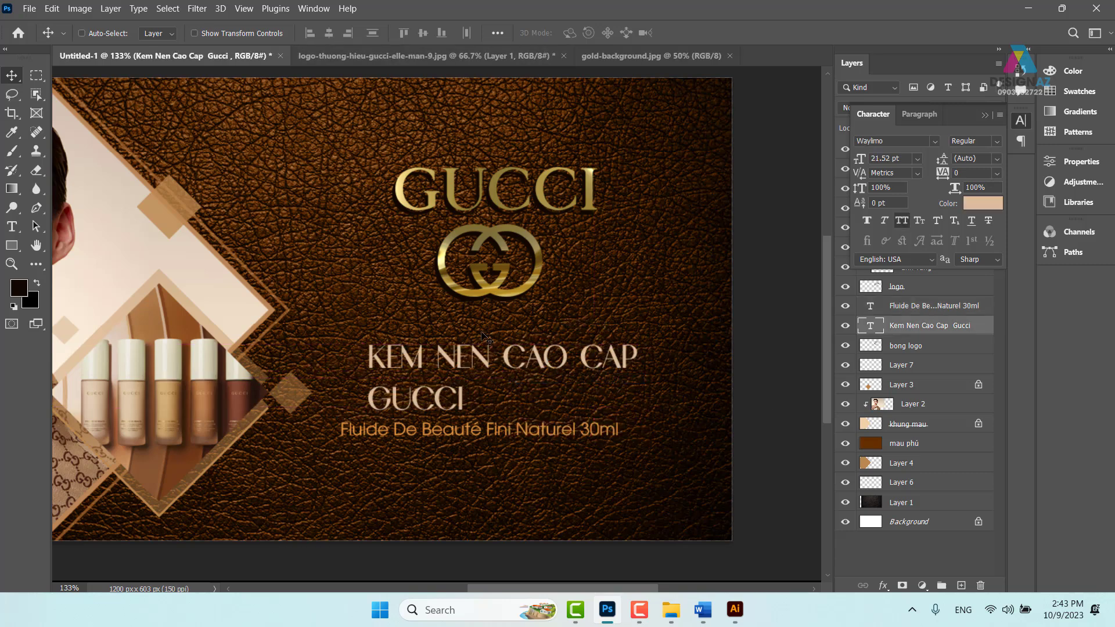
key("t")
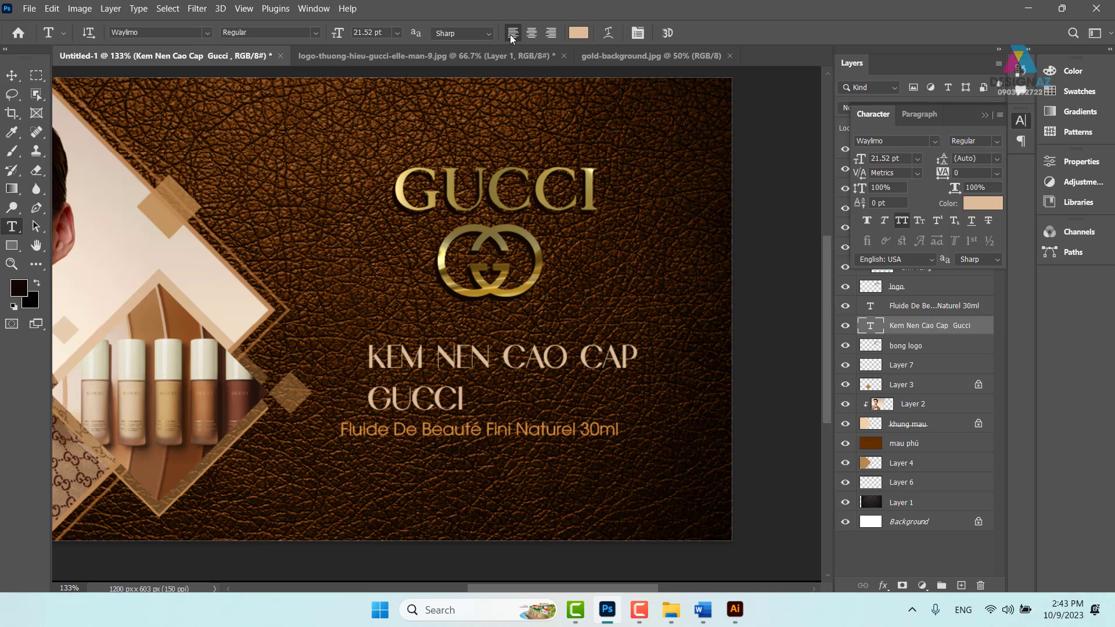
left_click(531, 33)
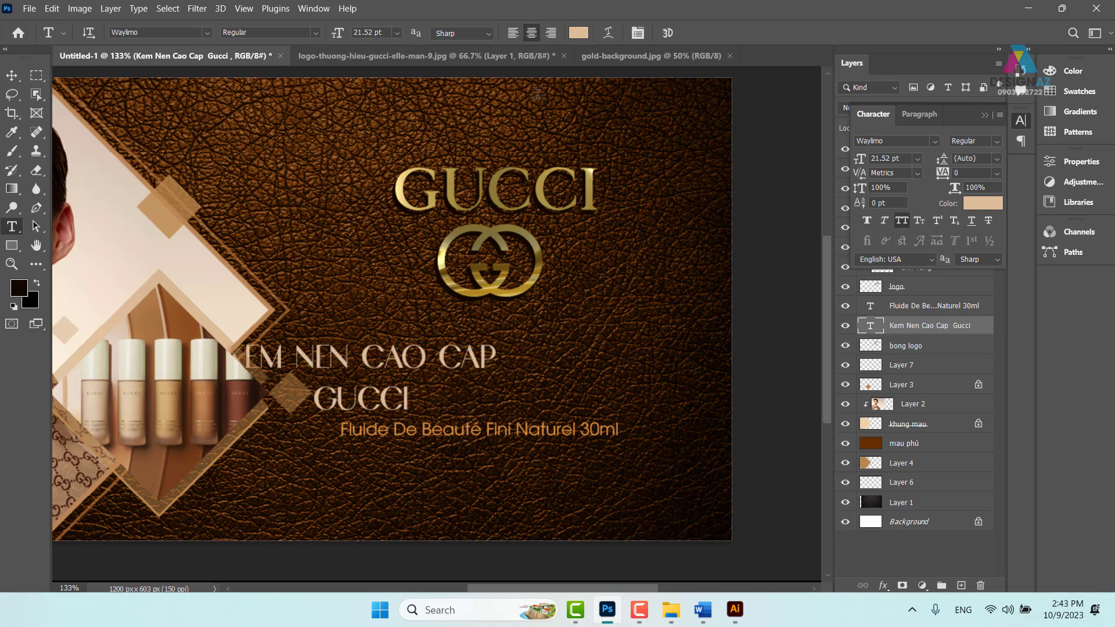
left_click(12, 75)
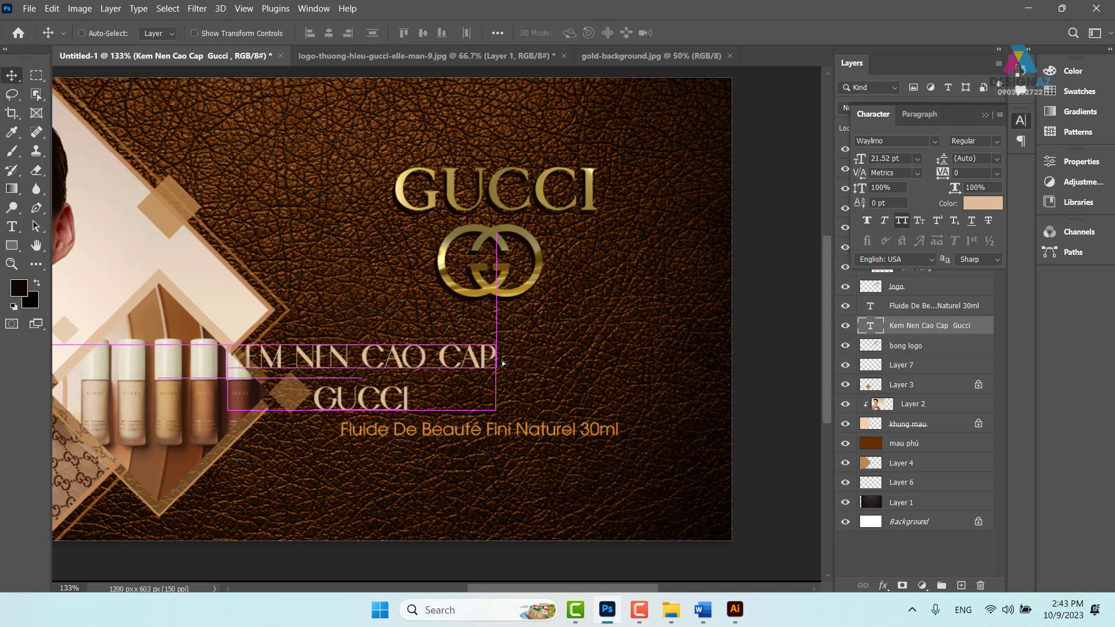
left_click_drag(502, 360, 553, 360)
Enlarge the headline to about 129% and recentre it
key("ctrl+t")
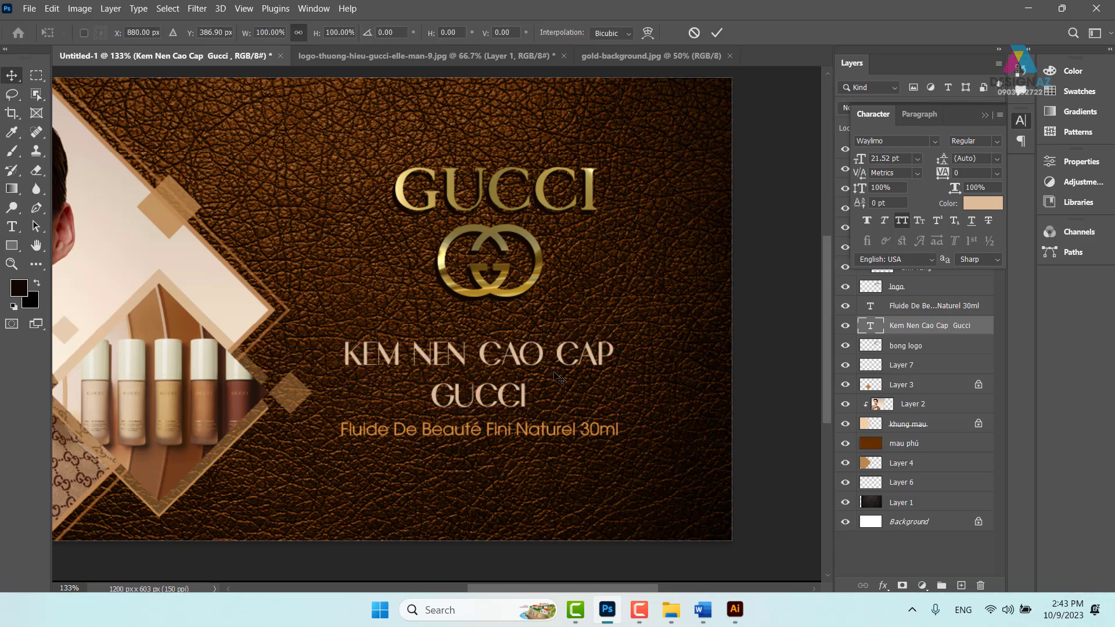
left_click_drag(630, 335, 697, 296)
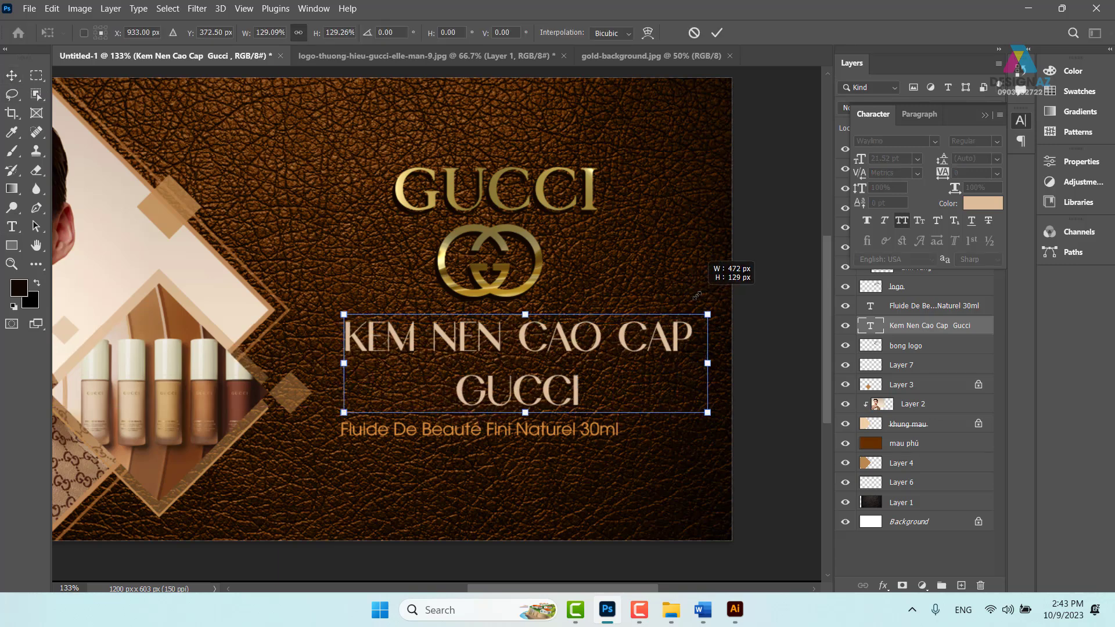
left_click_drag(584, 347, 571, 347)
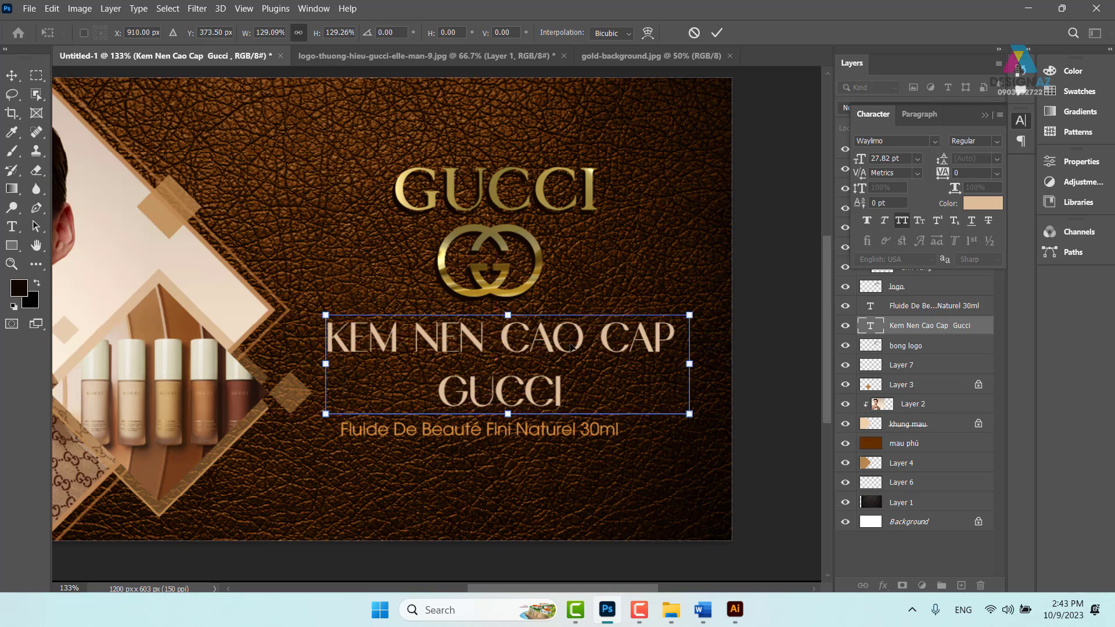
key("Return")
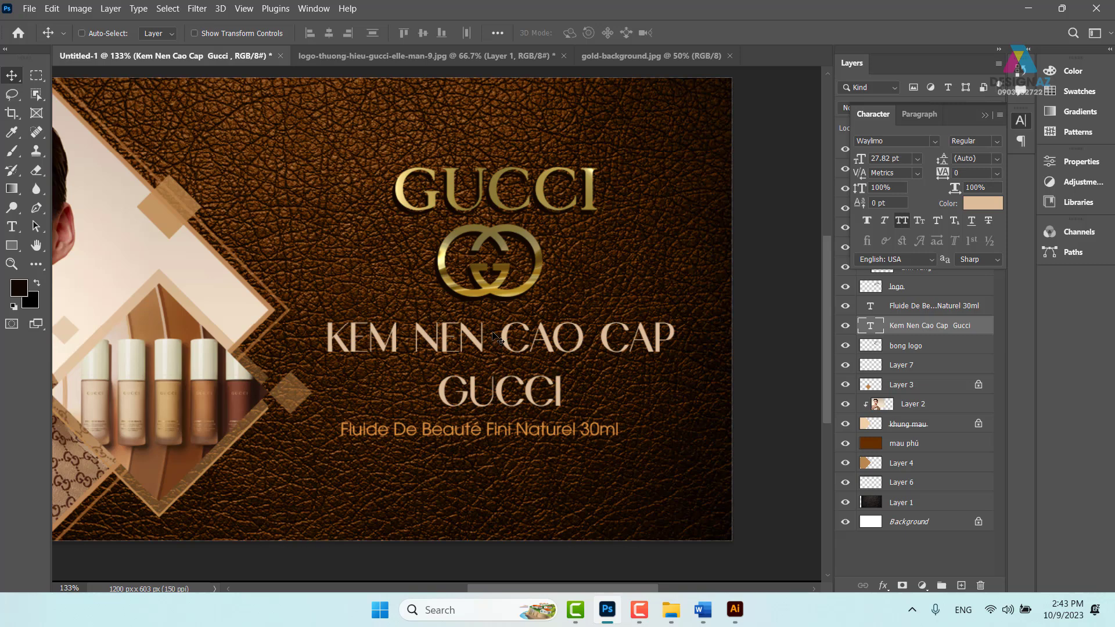
Set the headline leading to 24 pt in the floating Character panel
key("t")
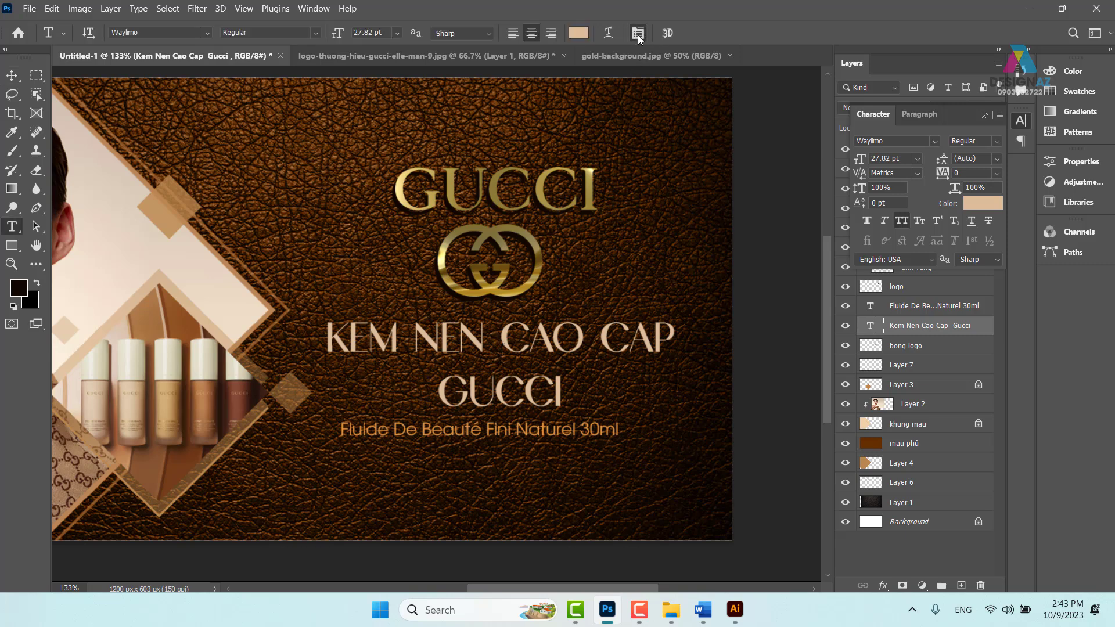
left_click(638, 34)
left_click(646, 36)
left_click_drag(879, 115, 587, 114)
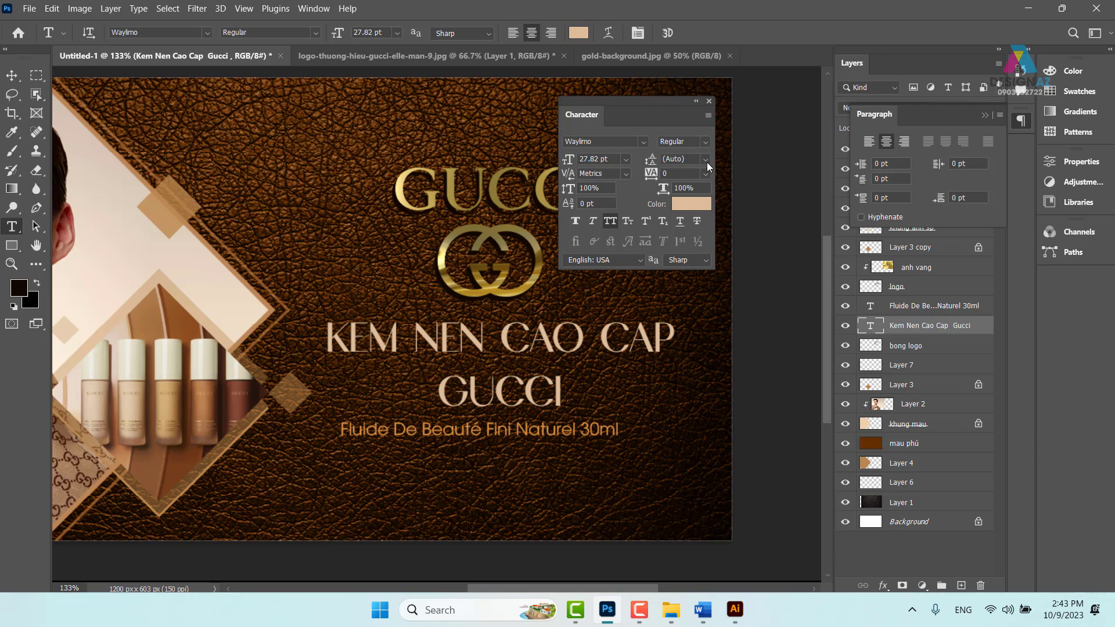
left_click(707, 161)
left_click(700, 203)
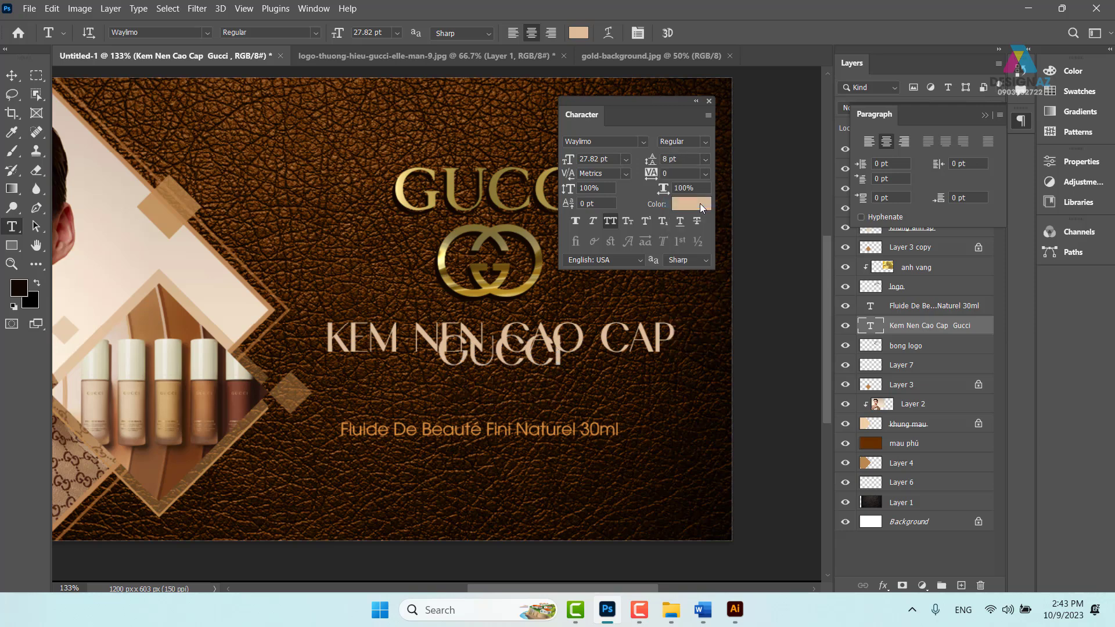
left_click(705, 159)
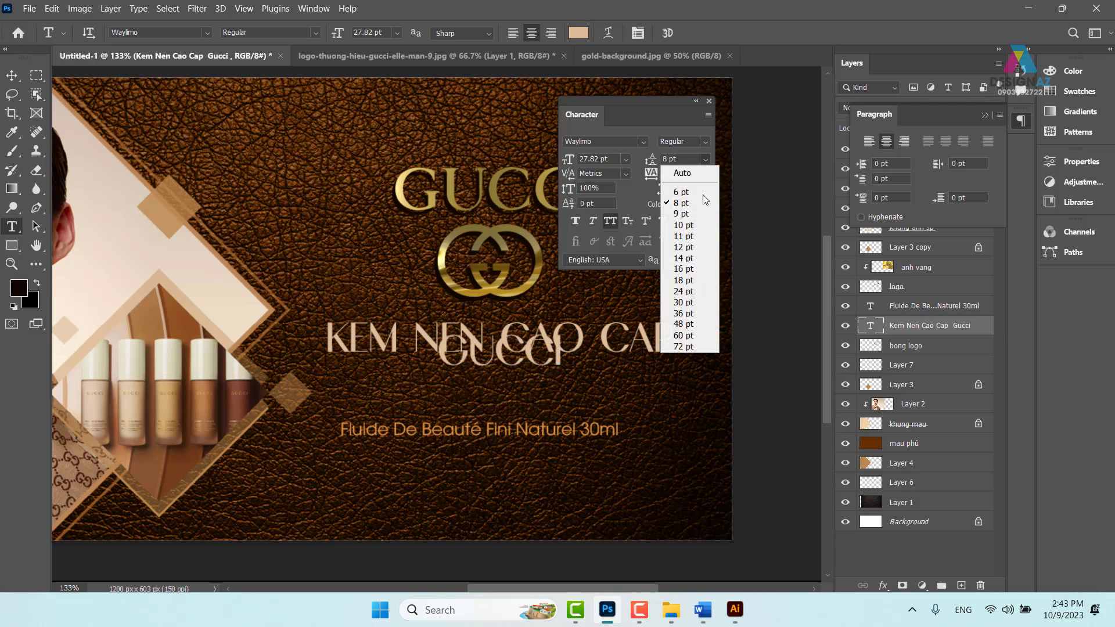
left_click(704, 250)
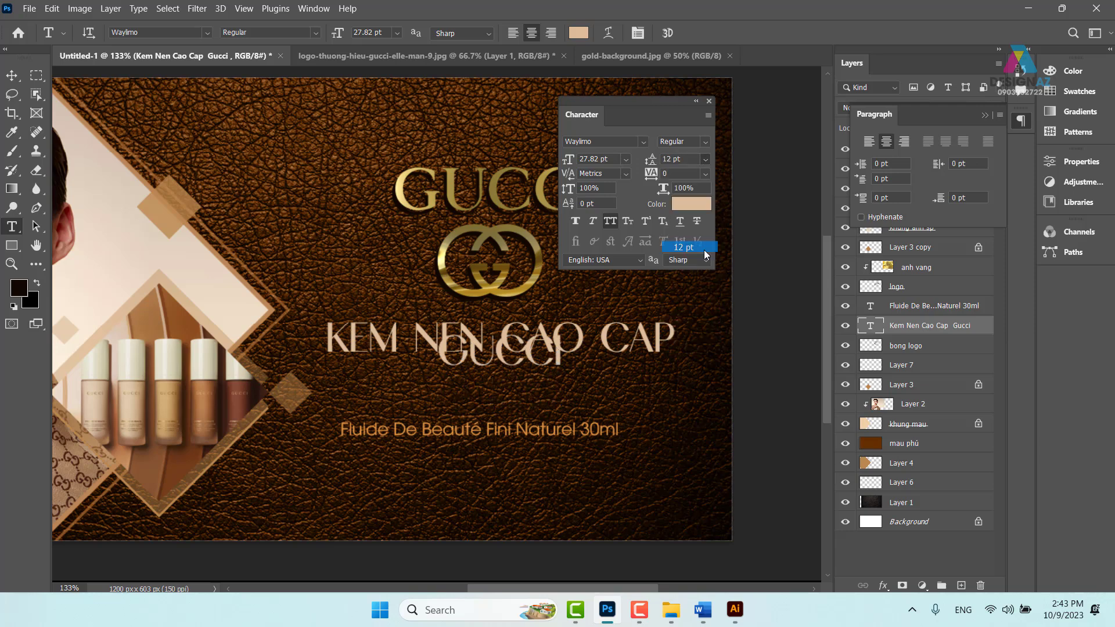
left_click(707, 160)
left_click(691, 281)
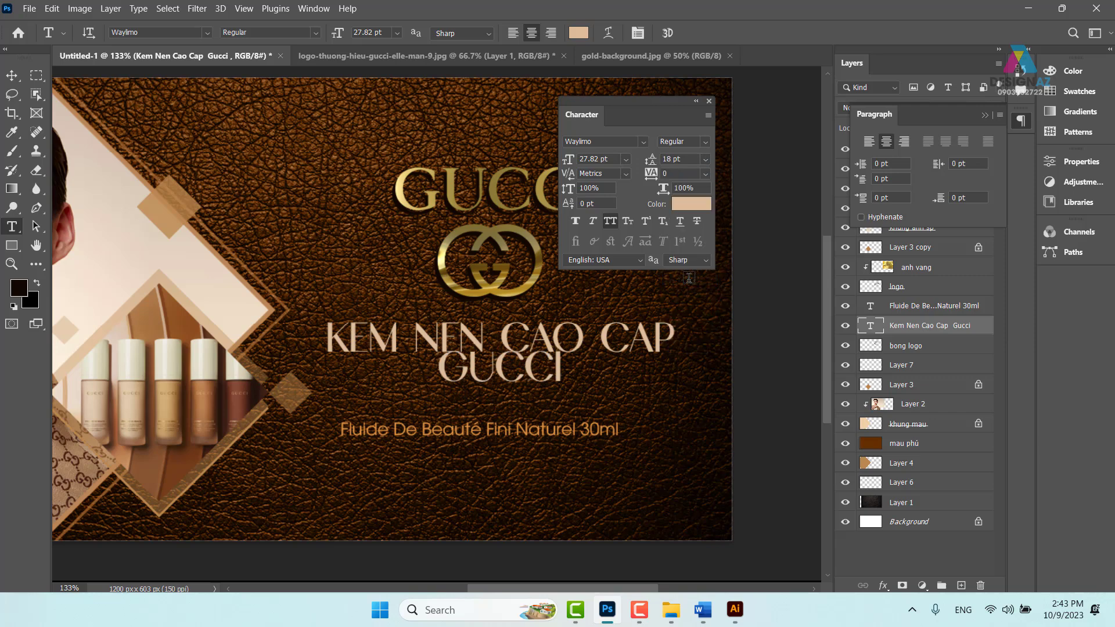
left_click(705, 160)
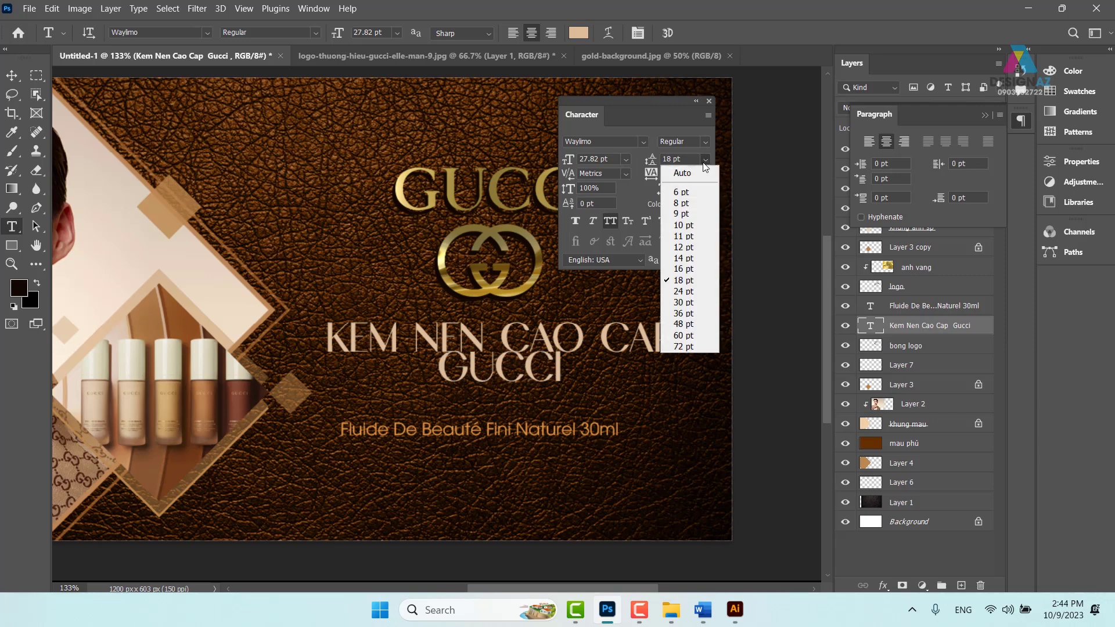
left_click(691, 291)
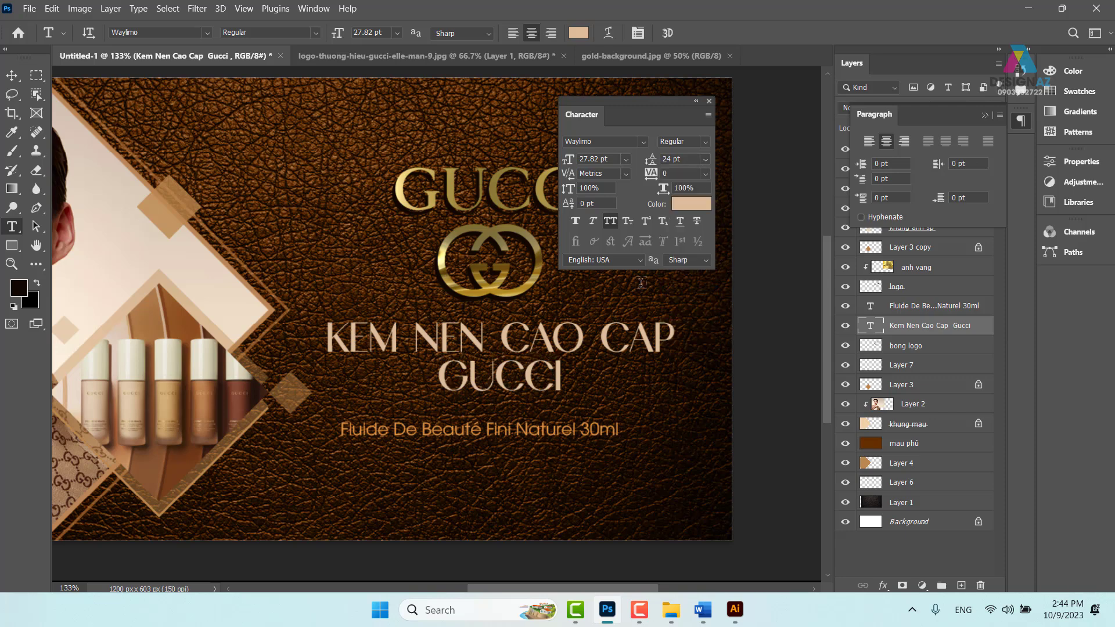
Move the headline down about 40 px and nudge it slightly right
left_click(12, 75)
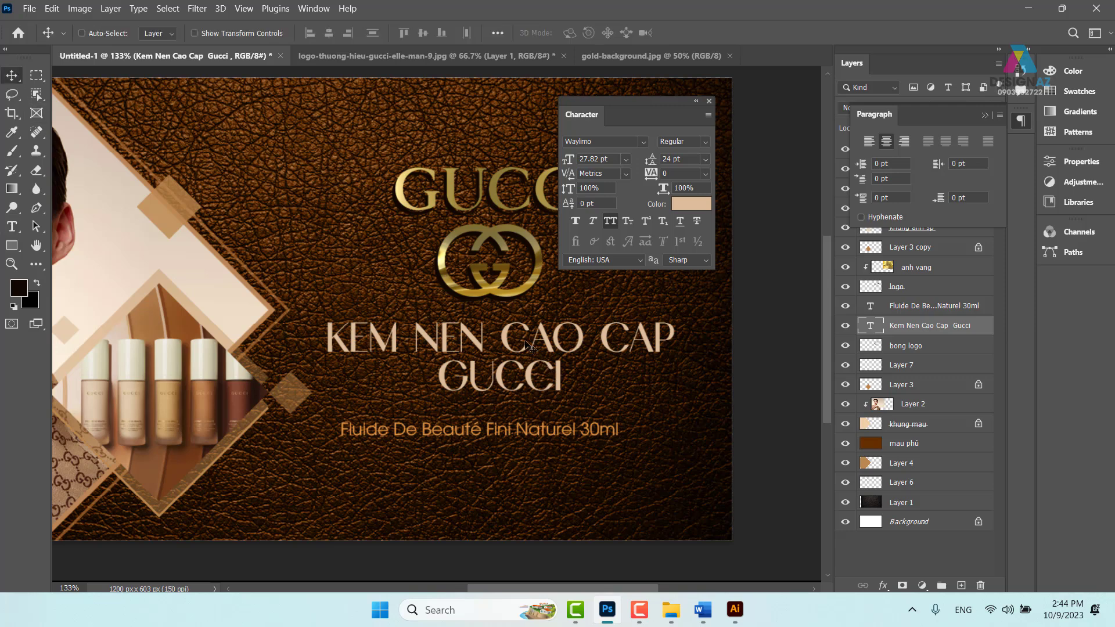
left_click_drag(515, 349, 523, 365)
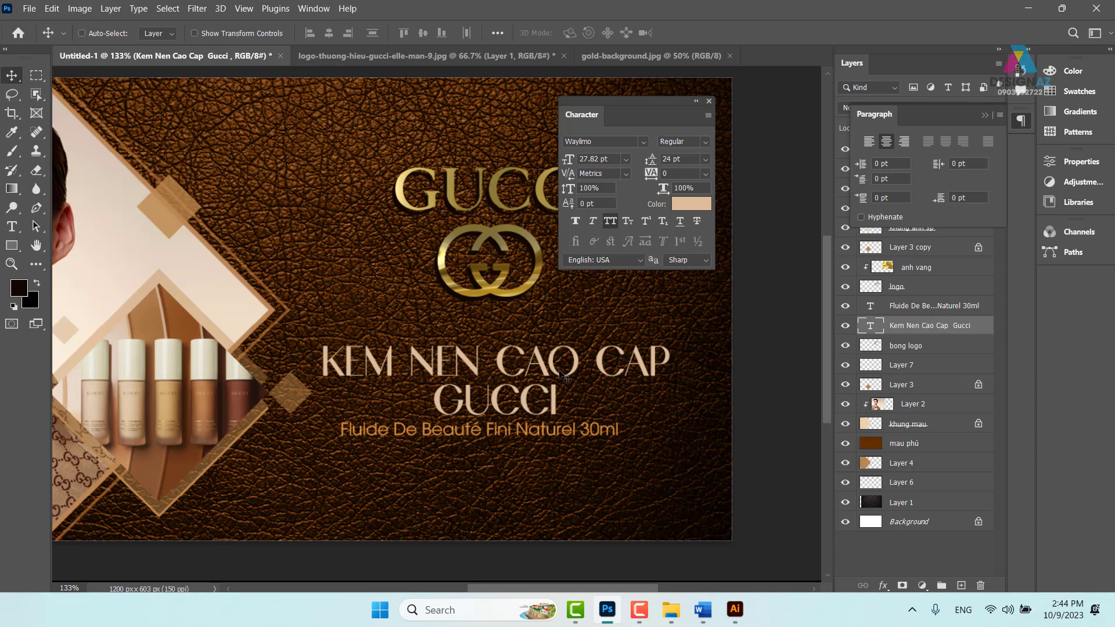
left_click_drag(558, 400, 561, 400)
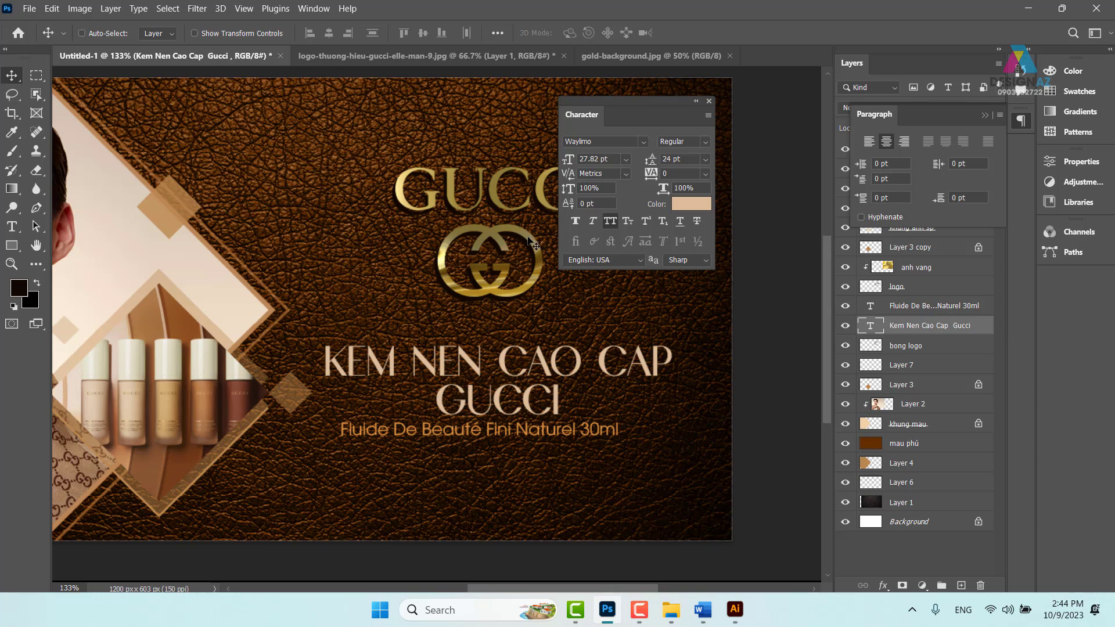
Select the gold logo layer and move the floating Character panel aside
right_click(528, 237)
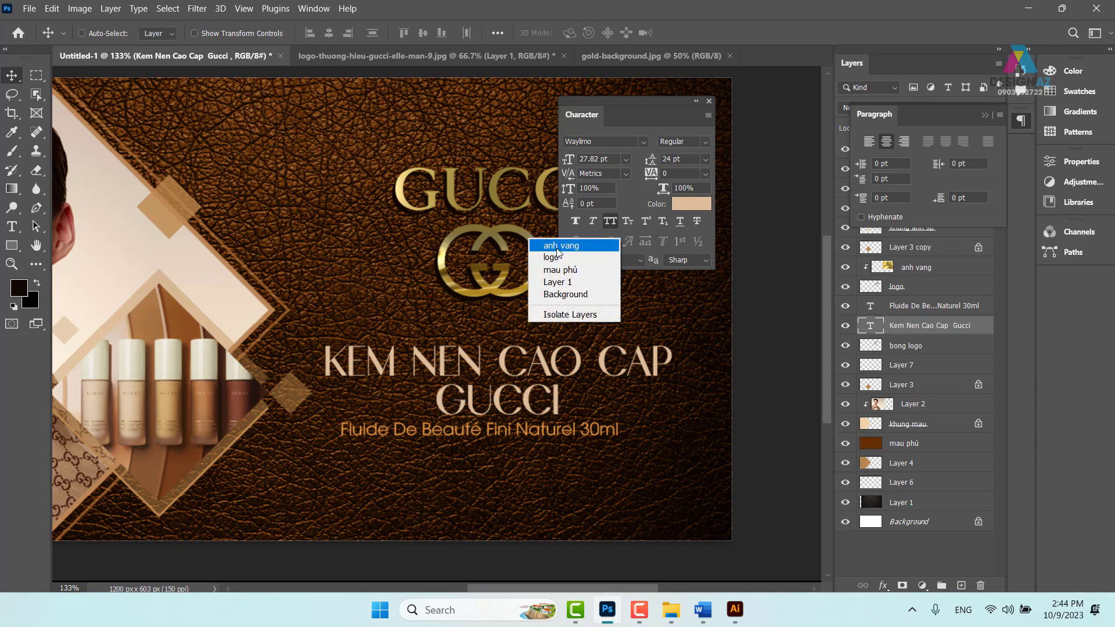
left_click(557, 245)
left_click_drag(554, 250, 509, 244)
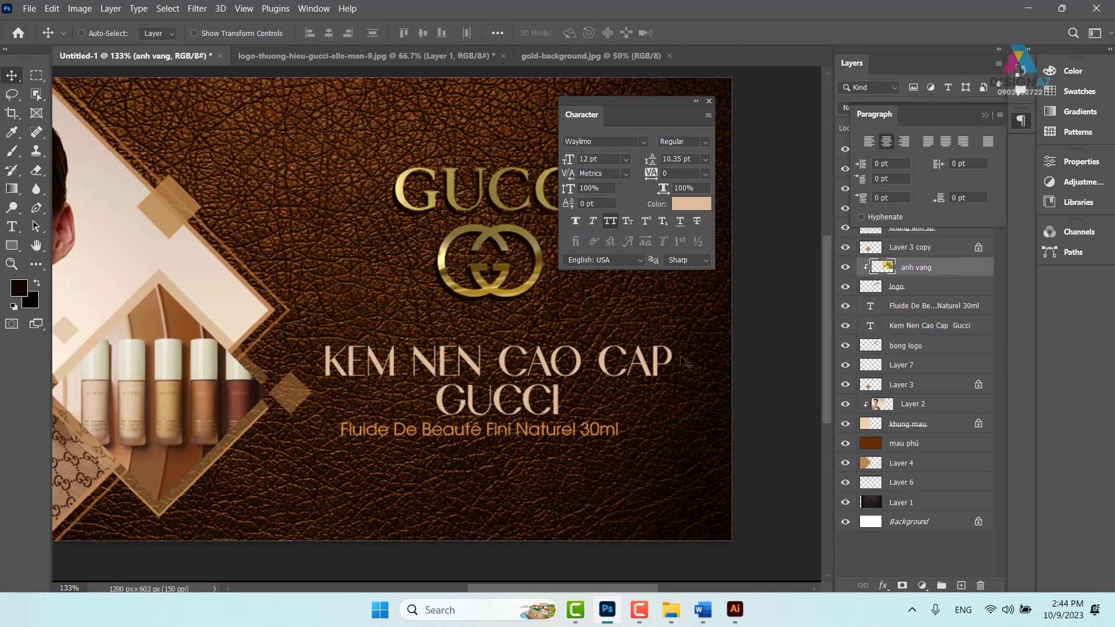
left_click(919, 288)
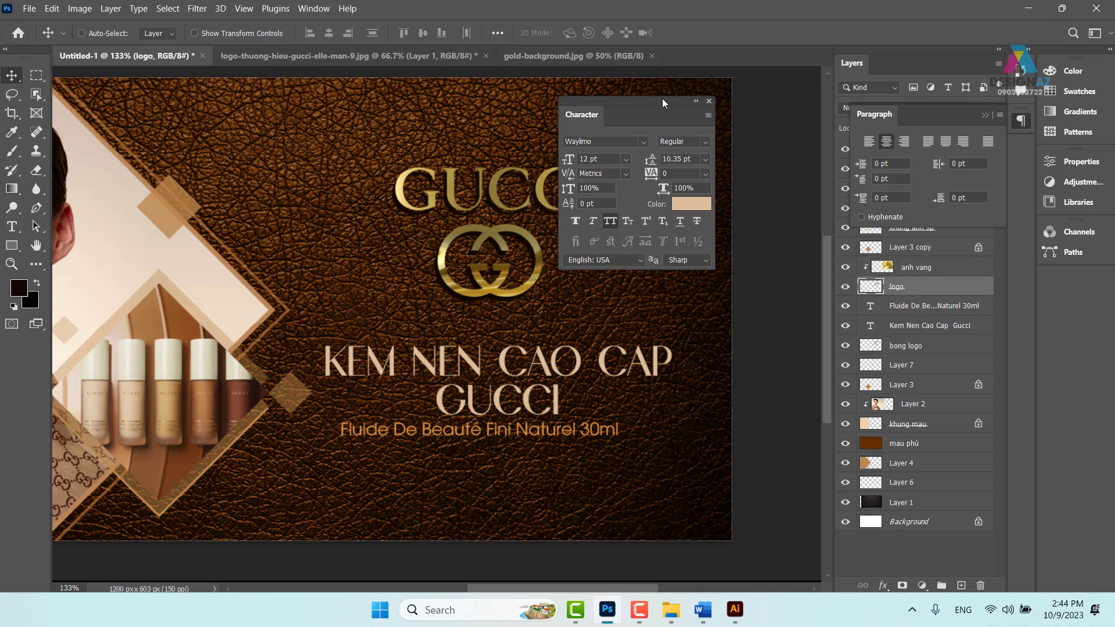
left_click_drag(662, 99, 768, 126)
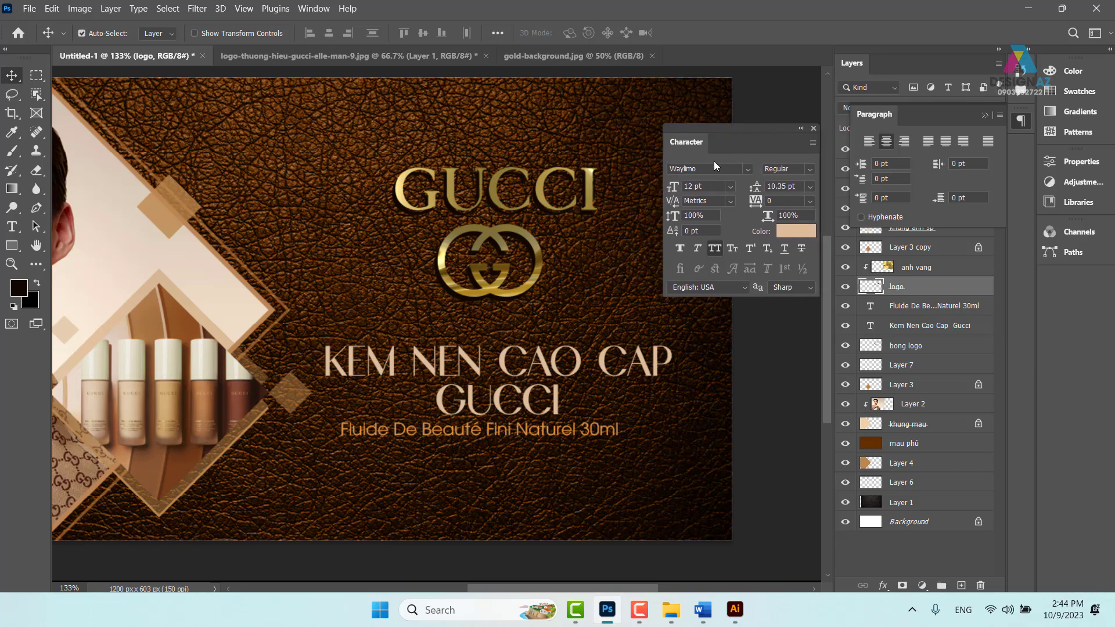
Scale the GUCCI logo down to about 82% from its corner
key("ctrl+t")
left_click_drag(594, 167, 575, 174)
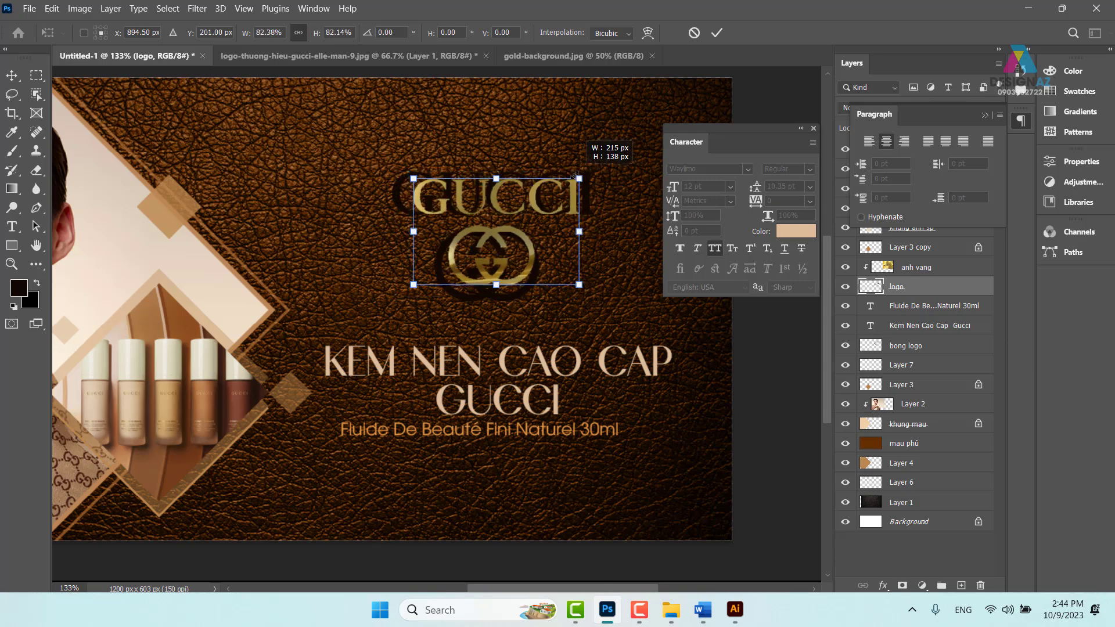
left_click_drag(576, 174, 579, 172)
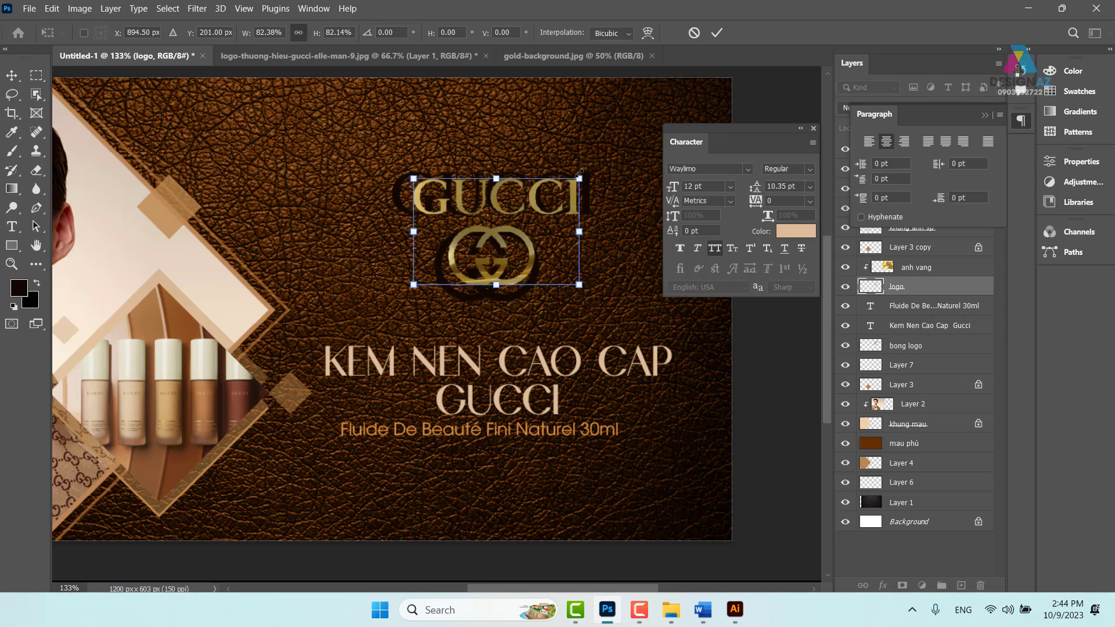
key("Return")
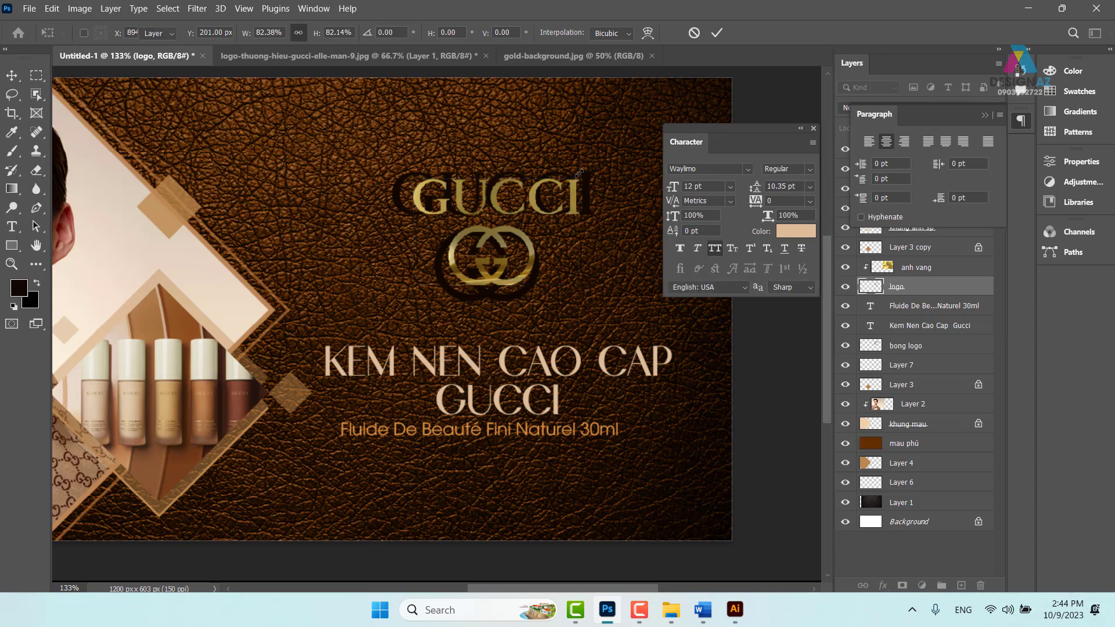
Select the bong logo shadow layer, try shifting it, then undo the shift
right_click(534, 285)
left_click(554, 294)
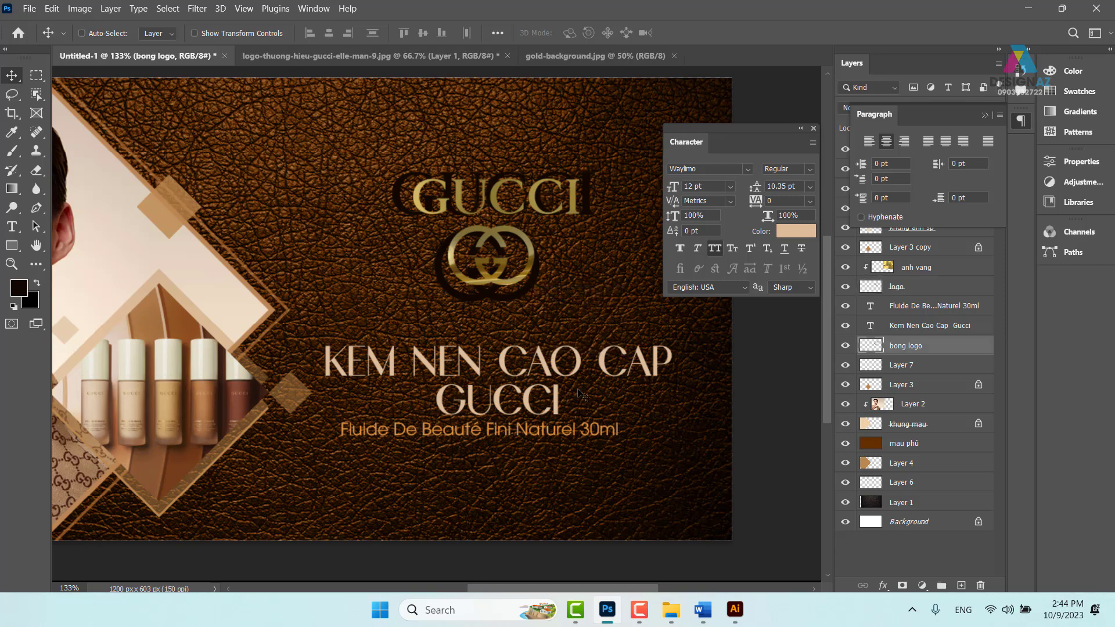
right_click(527, 304)
left_click(526, 304)
mouse_move(524, 295)
left_mouse_down()
mouse_move(601, 319)
mouse_move(512, 299)
mouse_move(566, 311)
left_mouse_up()
key("ctrl+z")
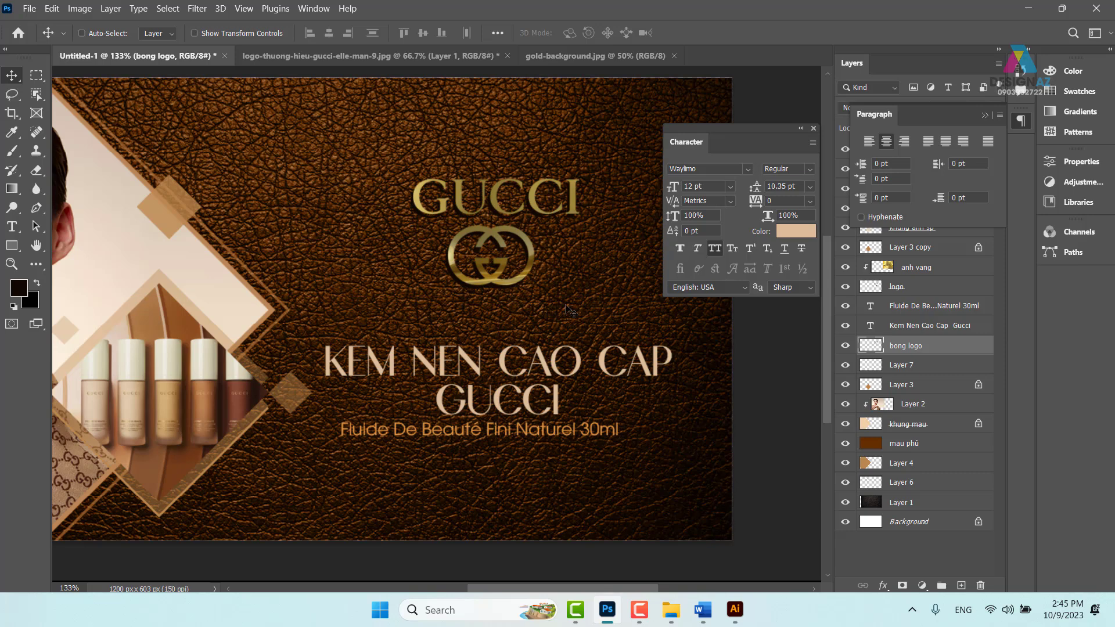
Move the KEM NEN CAO CAP GUCCI heading up about 40 px under the logo
right_click(558, 365)
left_click(575, 373)
left_click_drag(544, 370, 545, 345)
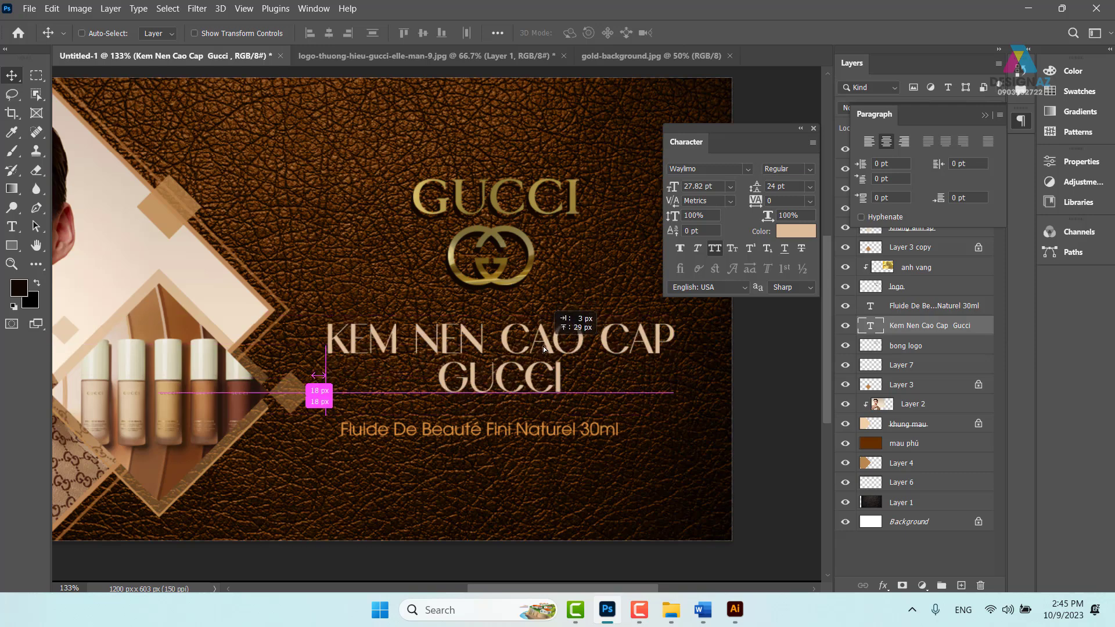
left_click_drag(544, 347, 543, 346)
Move the Fluide De Beauté 30ml line up beneath the heading
right_click(561, 434)
left_click(573, 437)
left_click_drag(531, 434, 543, 413)
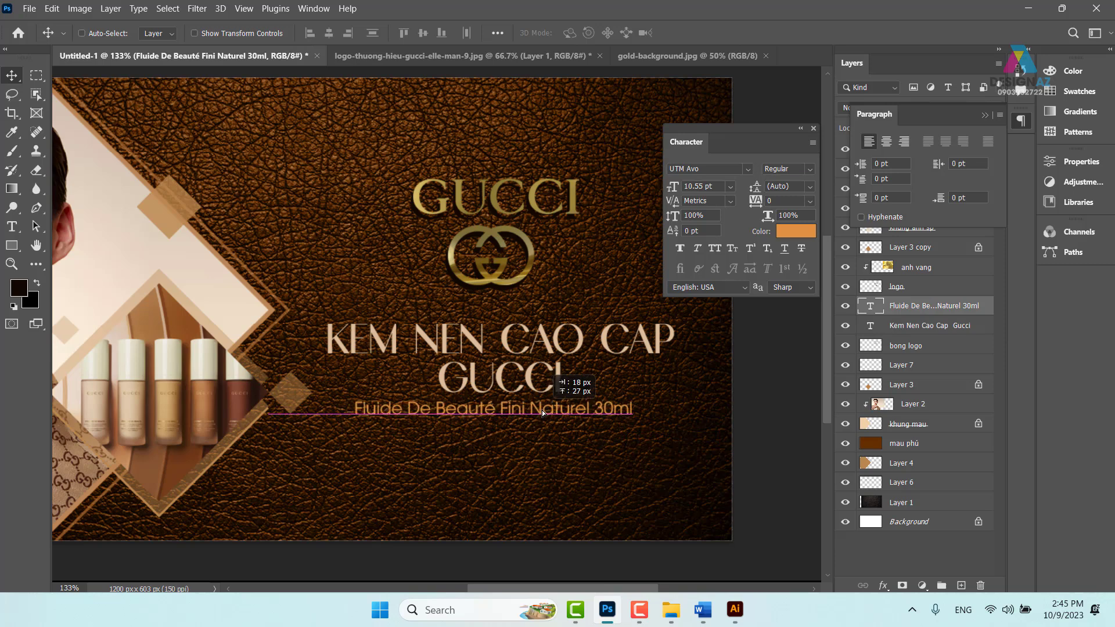
mouse_move(441, 450)
left_mouse_down()
mouse_move(596, 472)
mouse_move(471, 444)
left_mouse_up()
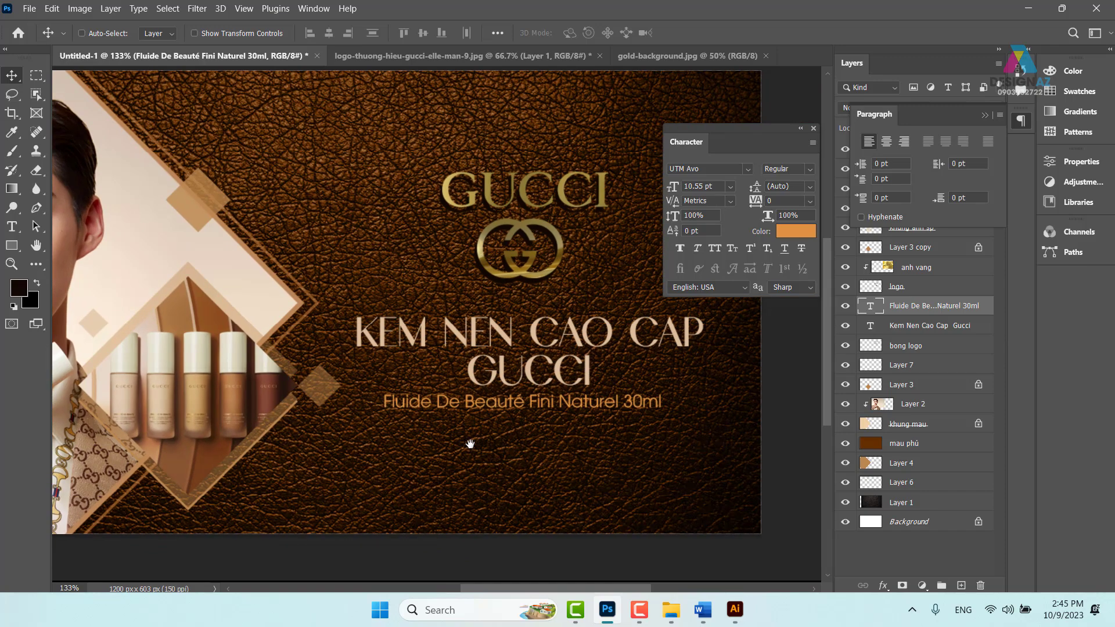
right_click(590, 409)
left_click(607, 412)
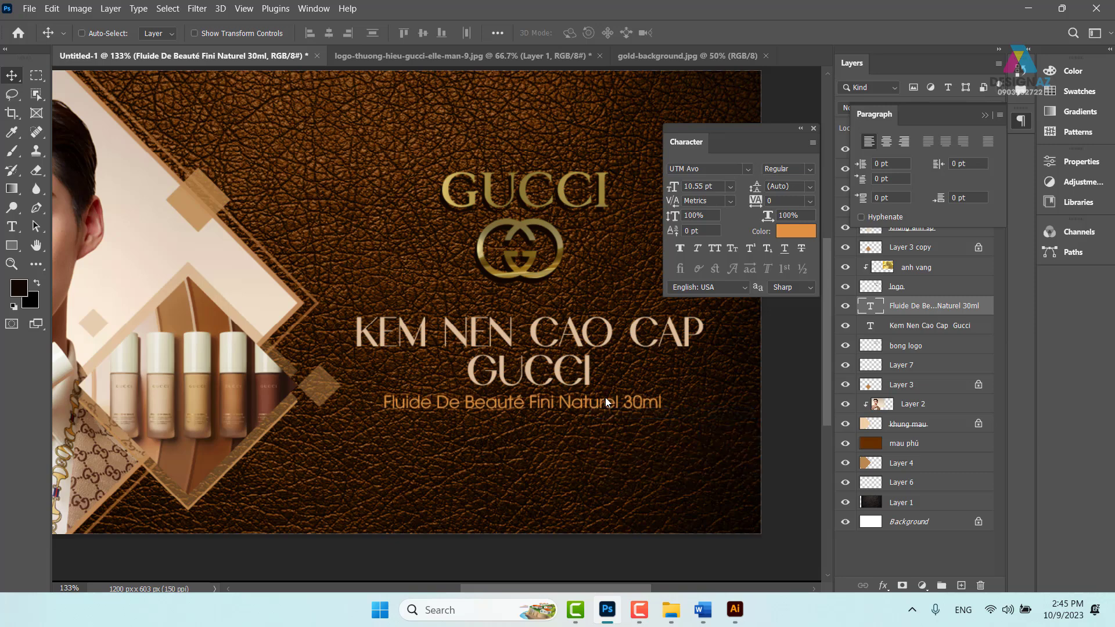
Draw a thin beige line left of GUCCI on a new layer, using the heading's colour
left_click(37, 79)
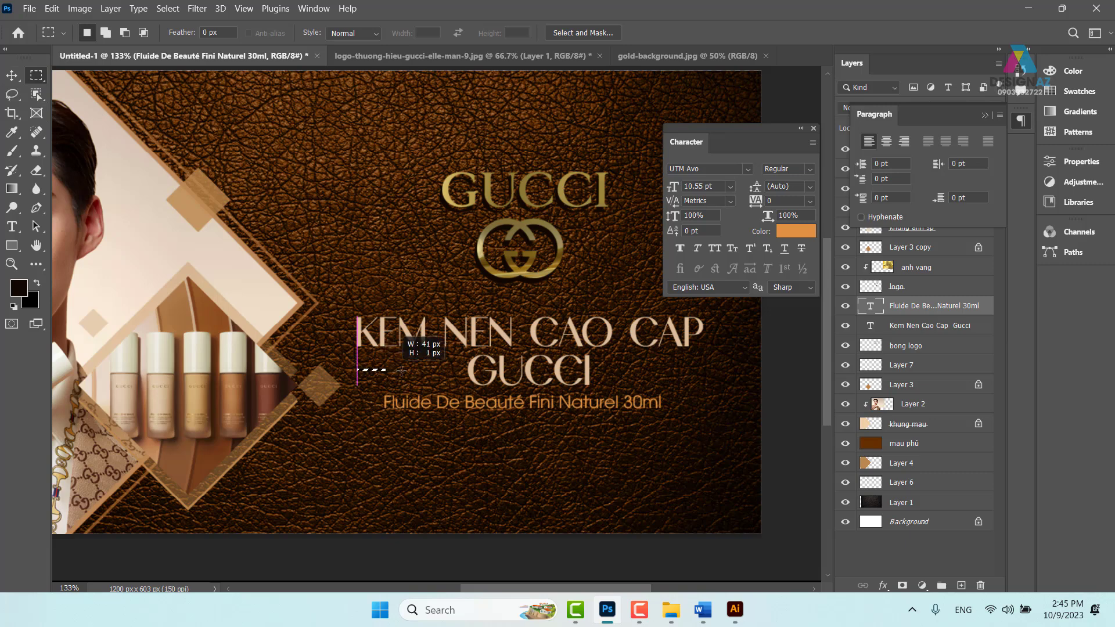
left_click_drag(358, 370, 456, 371)
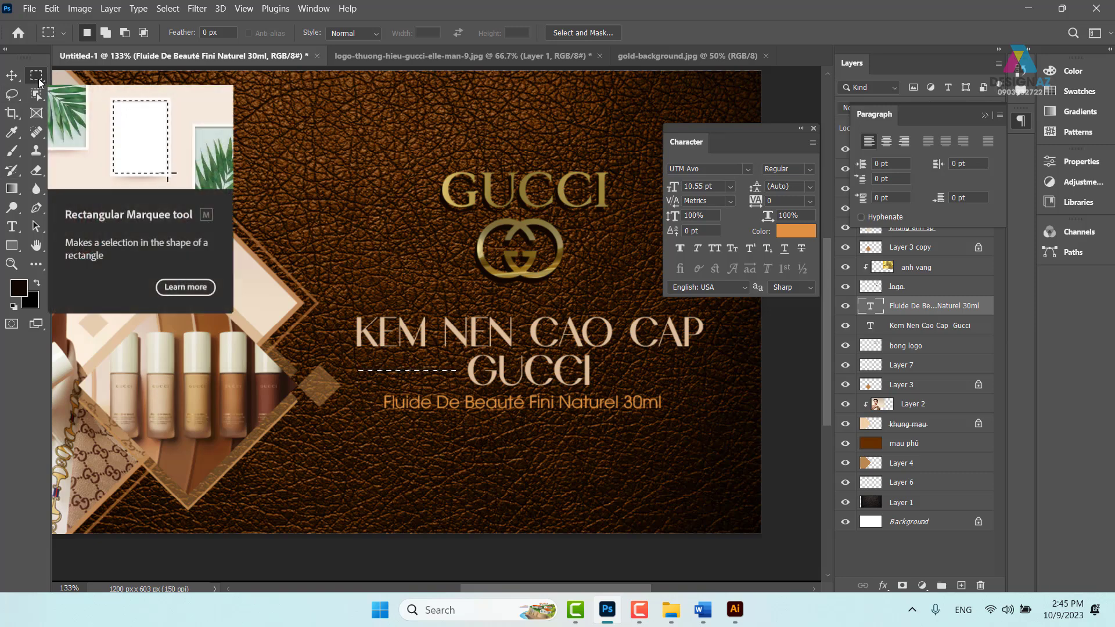
left_click(962, 586)
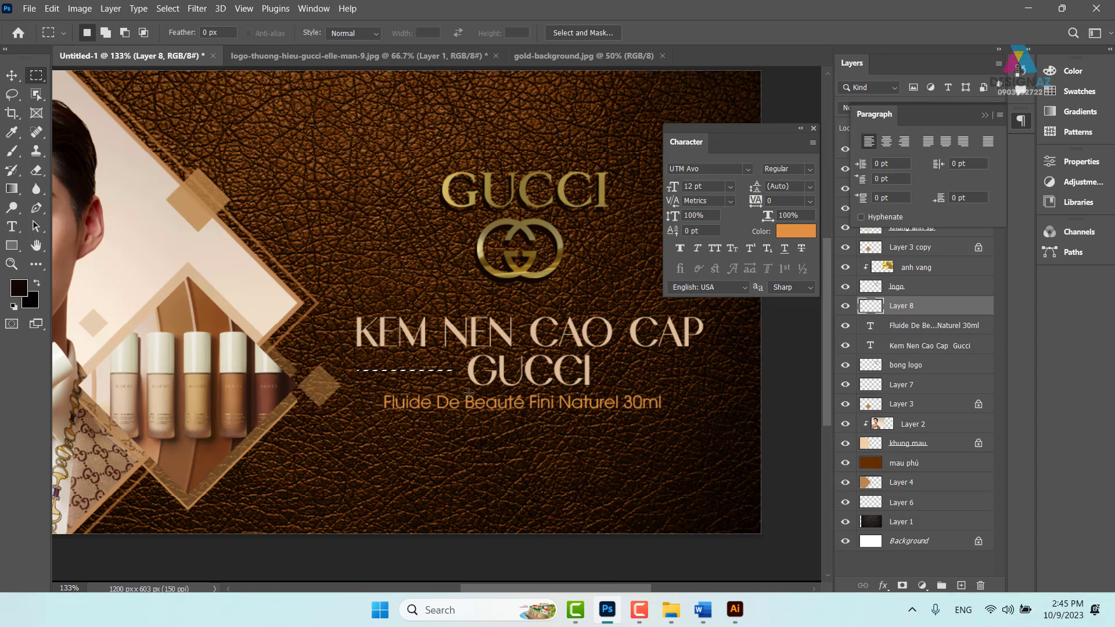
key("i")
left_click(424, 326)
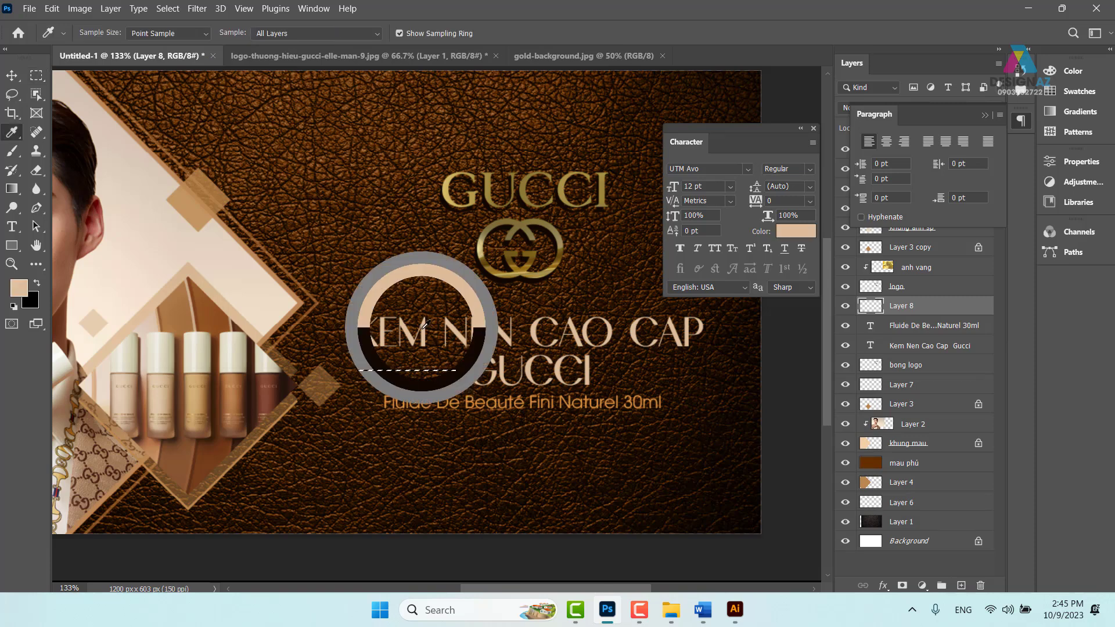
left_click(425, 322)
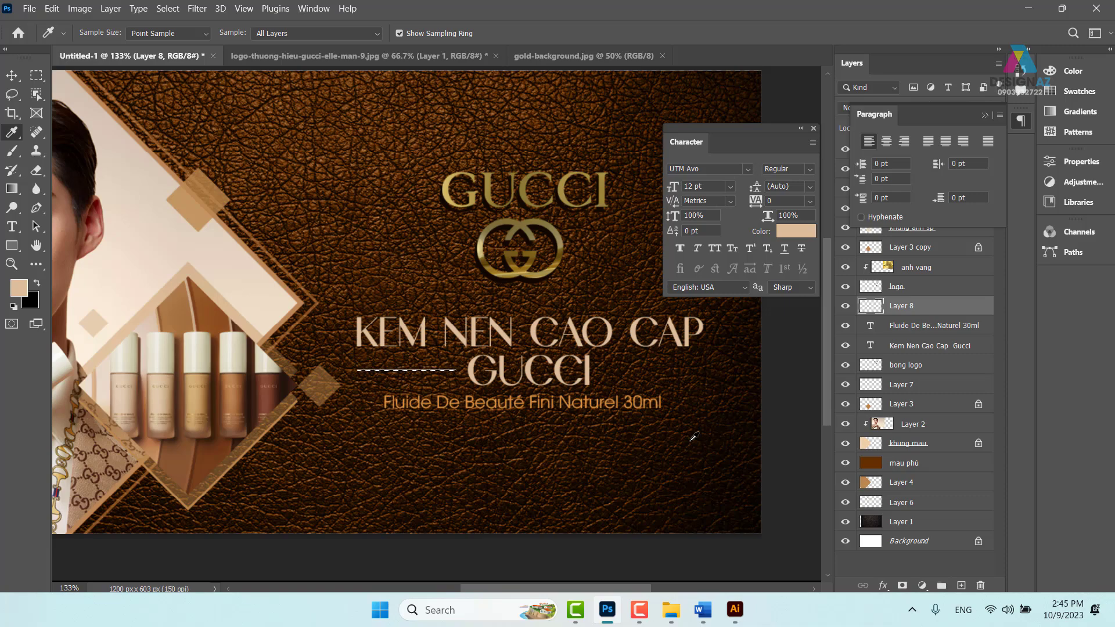
key("alt+BackSpace")
key("ctrl+d")
Zoom in on the new line and nudge it down slightly
scroll(419, 325, "up", 5)
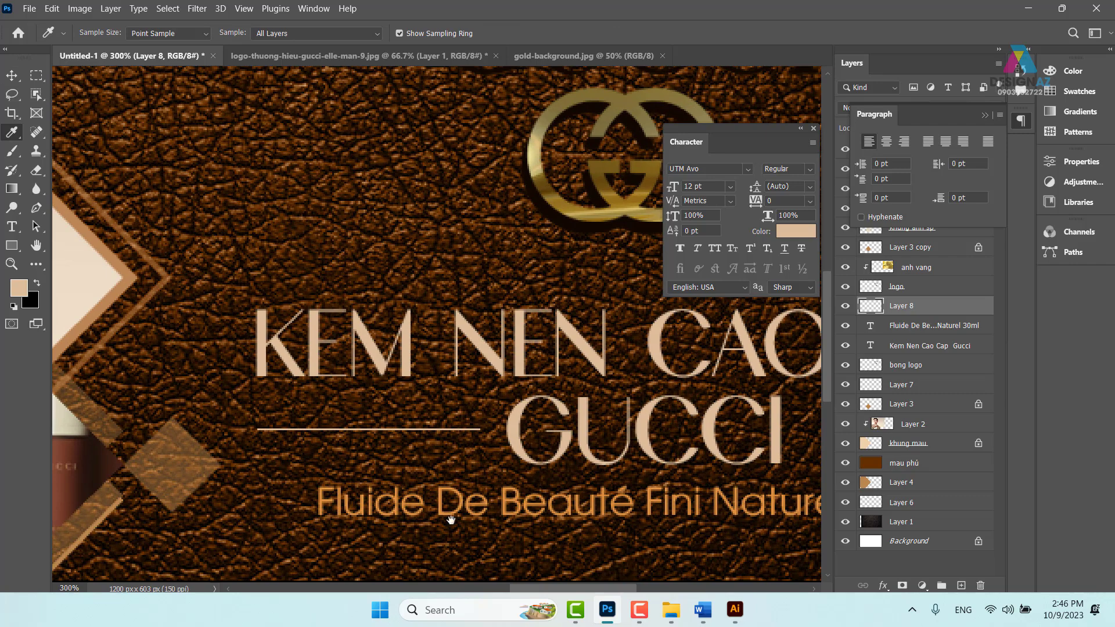
left_click_drag(451, 435, 440, 330)
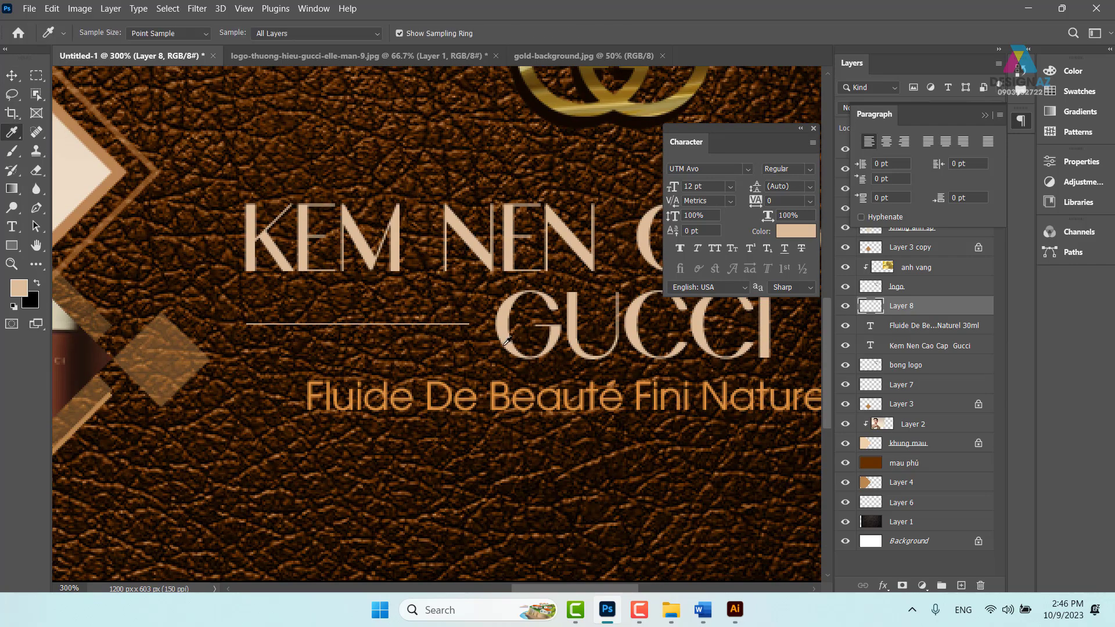
left_click(12, 75)
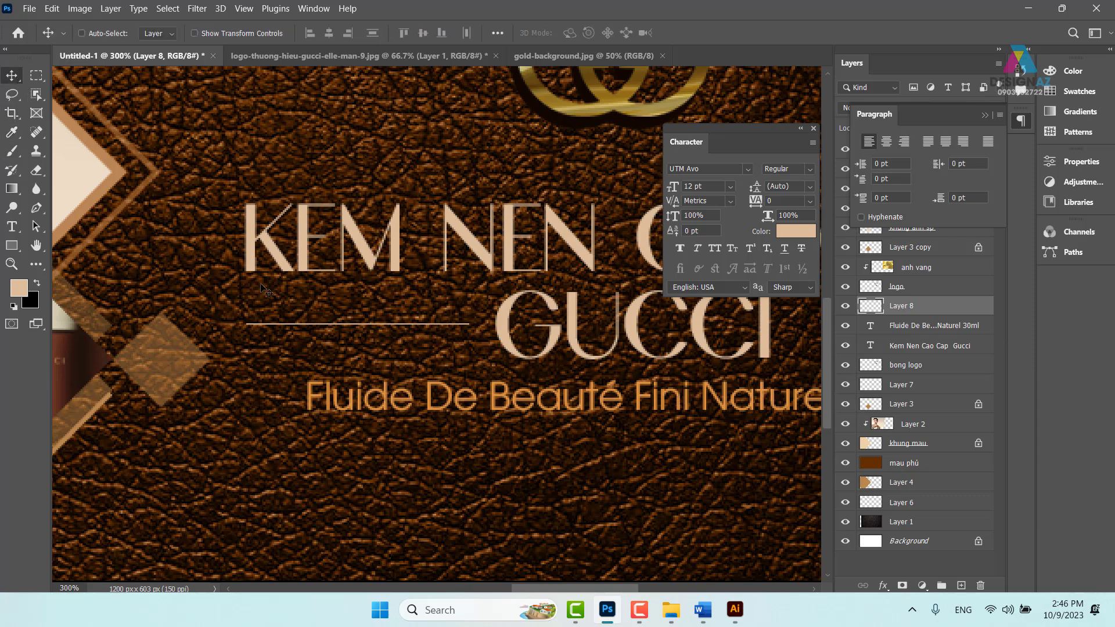
key("Down")
key("Down")
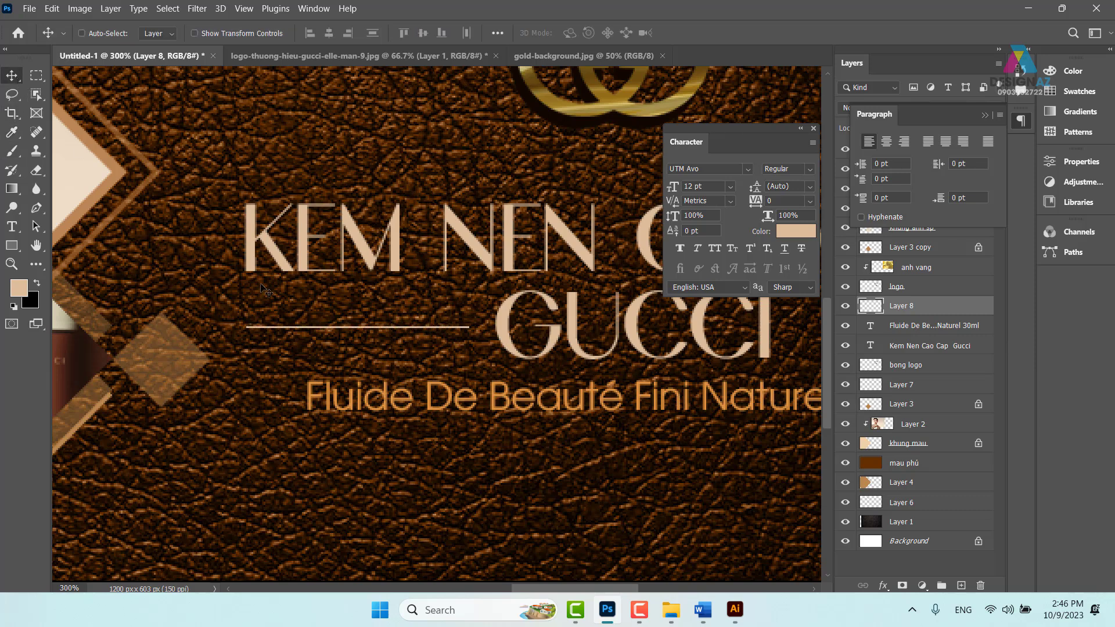
Select a tiny 6 px square above the line and add a new empty layer
key("ctrl+plus")
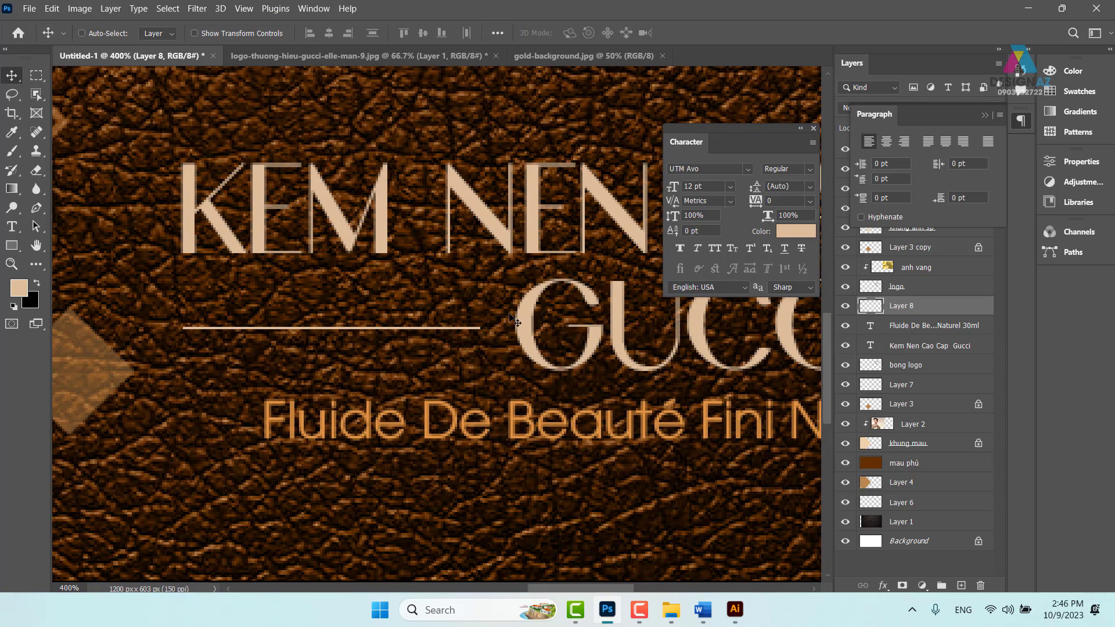
key("m")
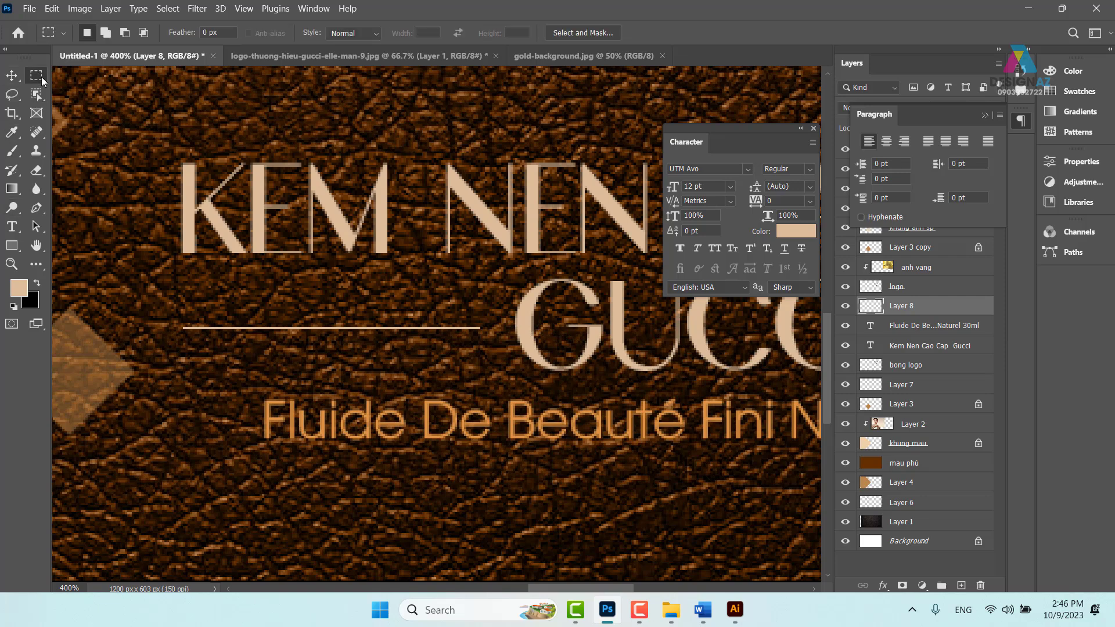
left_click_drag(387, 293, 399, 304)
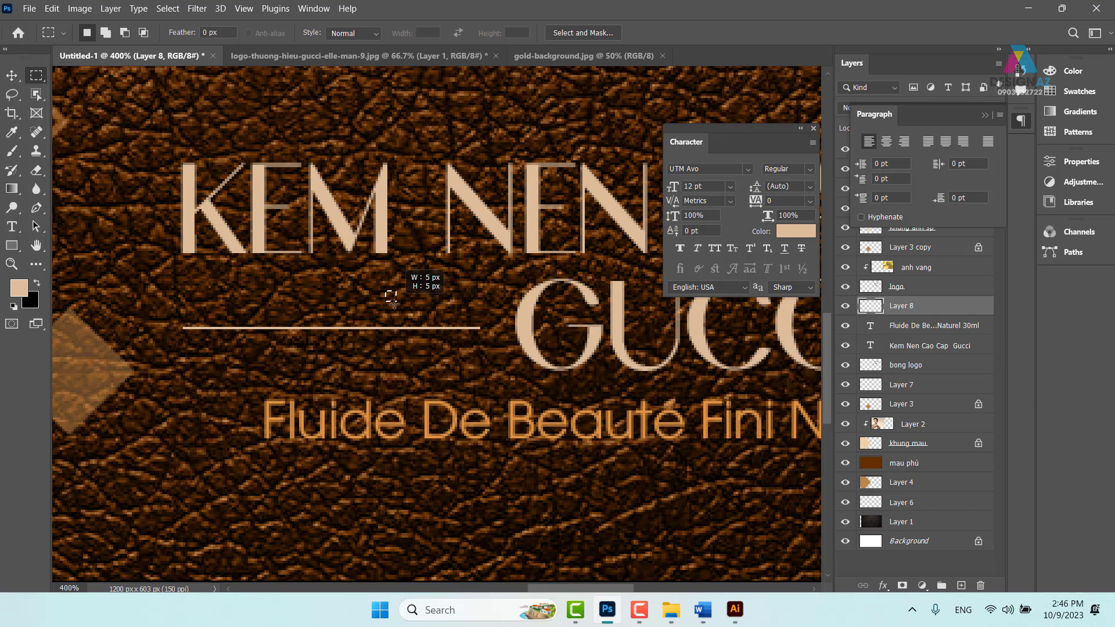
left_click_drag(398, 306, 399, 306)
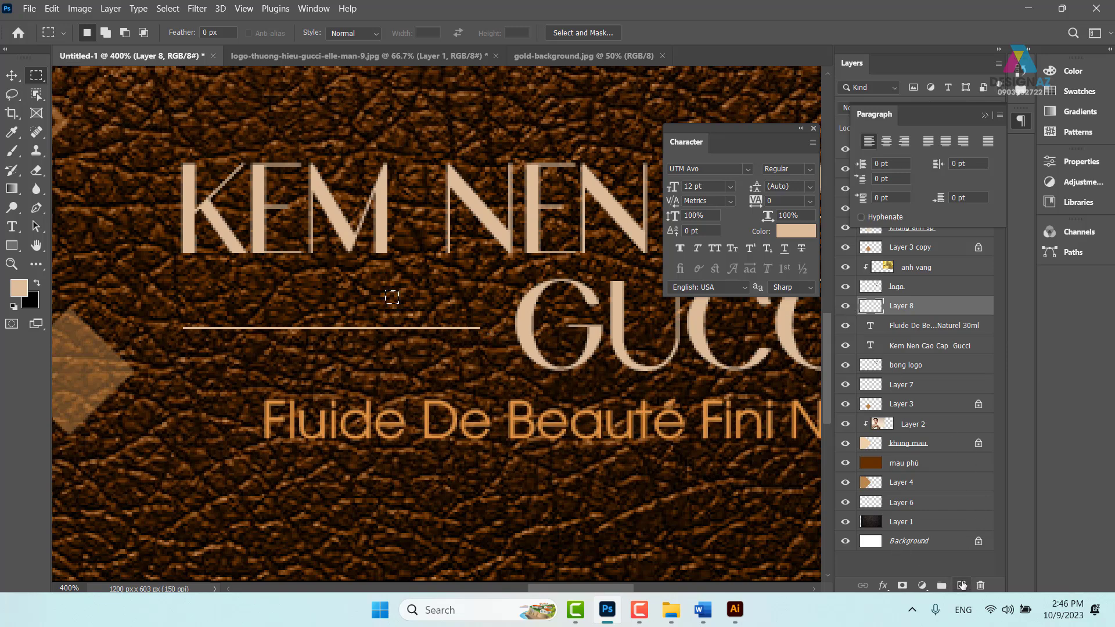
left_click(961, 585)
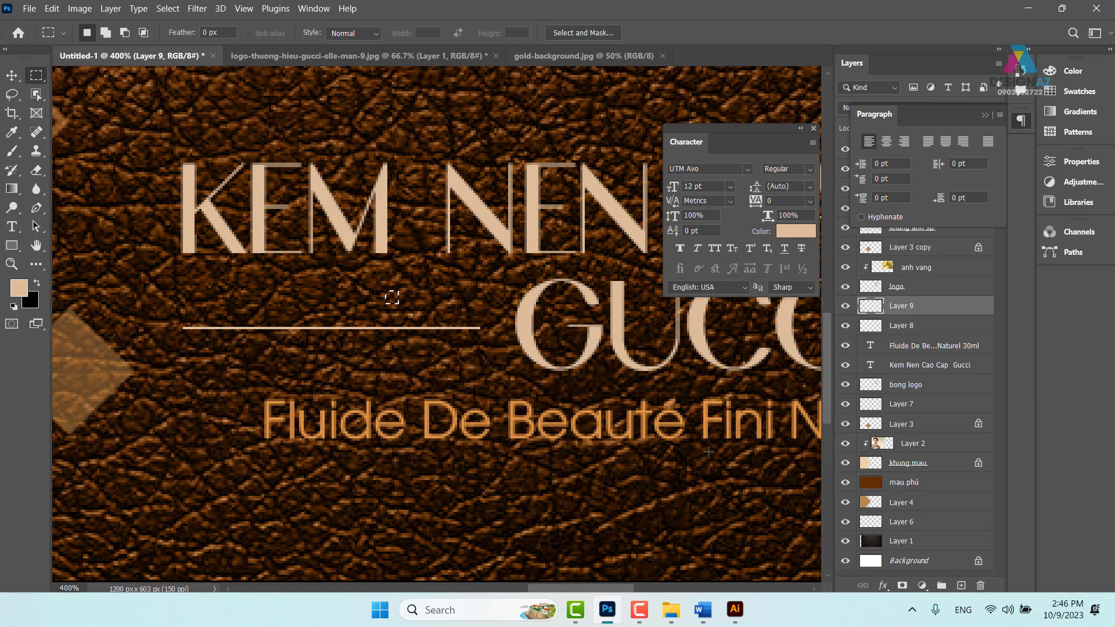
Fill the small square beige, move it to the line's right end, and rotate it 45° into a diamond
key("alt+BackSpace")
key("v")
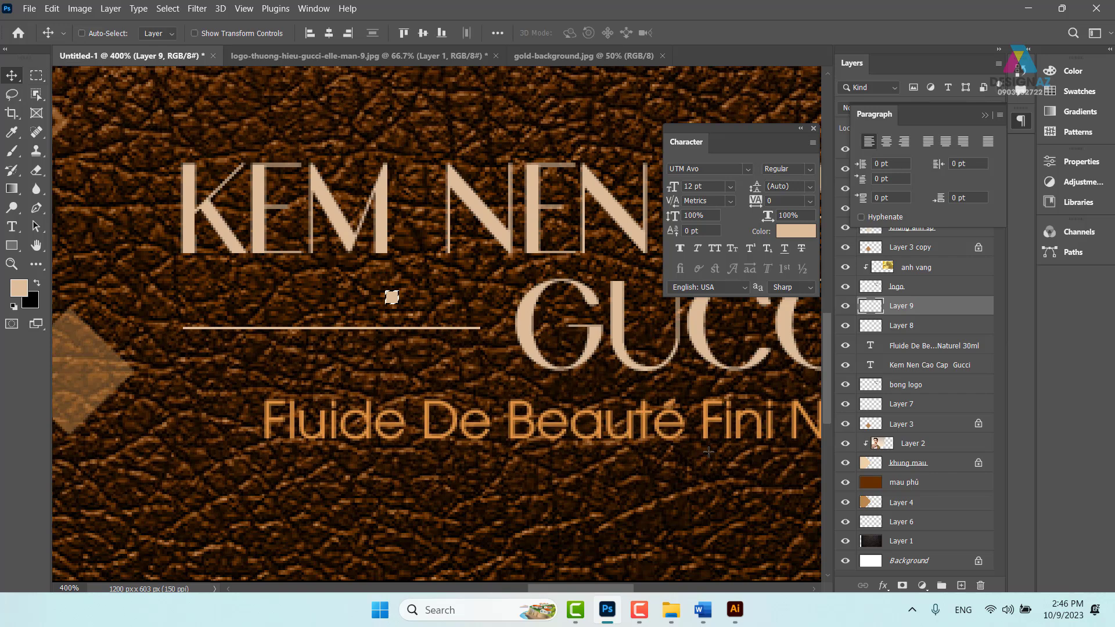
left_click_drag(391, 299, 479, 329)
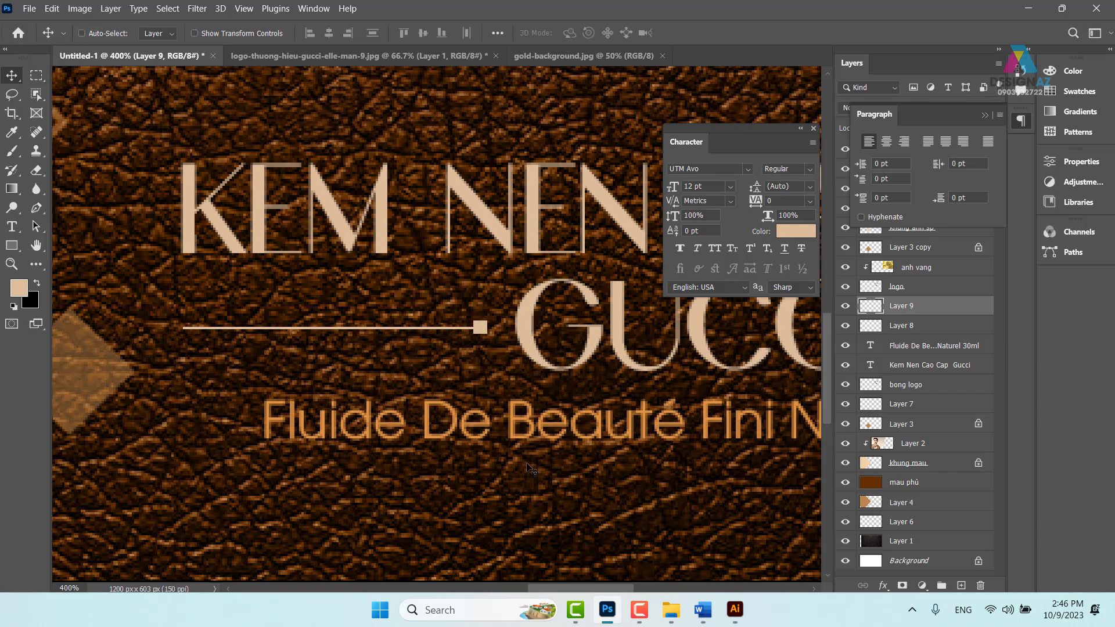
key("ctrl")
key("ctrl+plus")
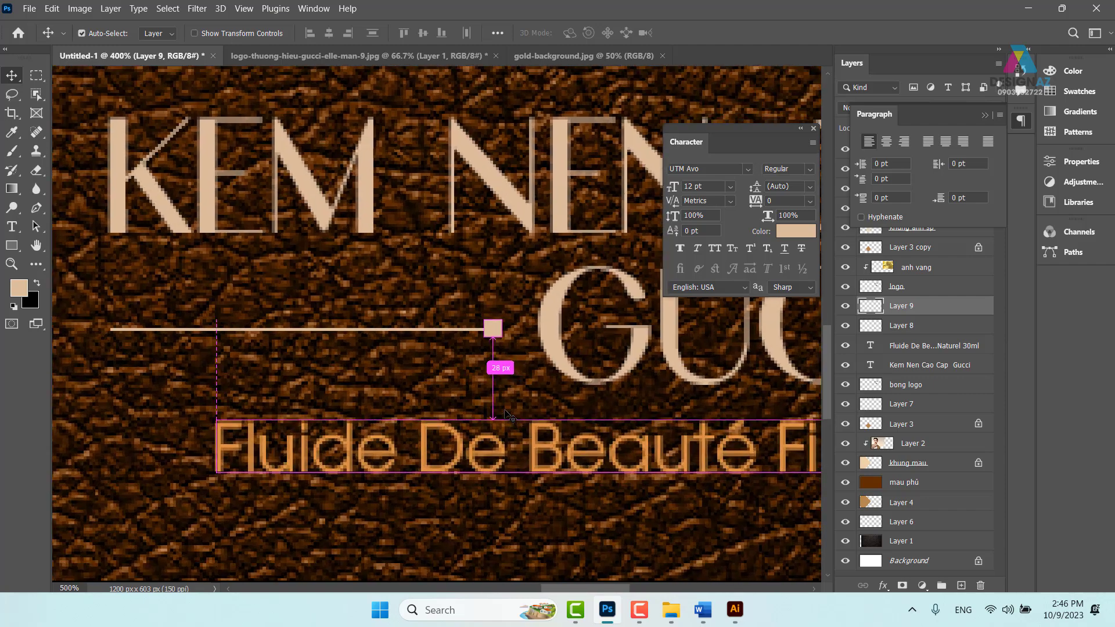
key("ctrl+plus")
key("ctrl+t")
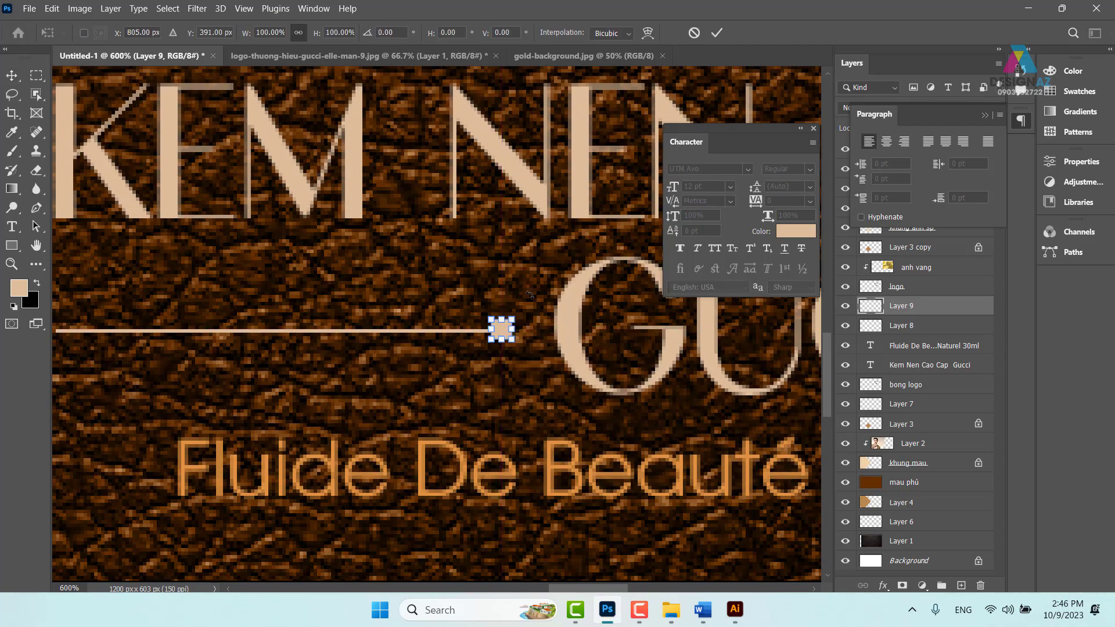
left_click_drag(521, 306, 536, 330)
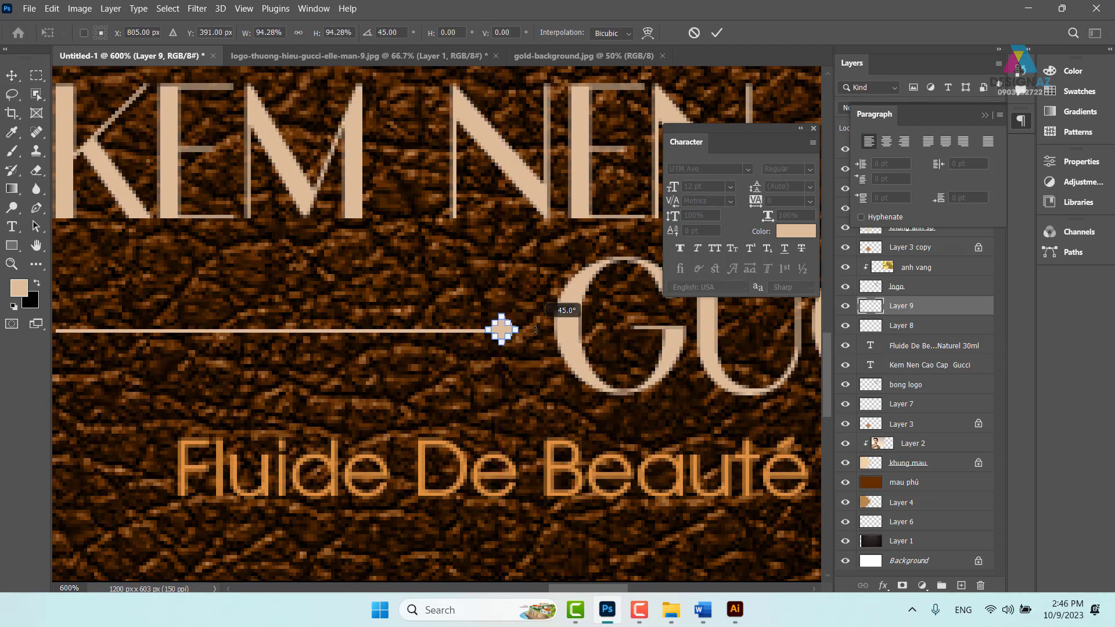
key("Return")
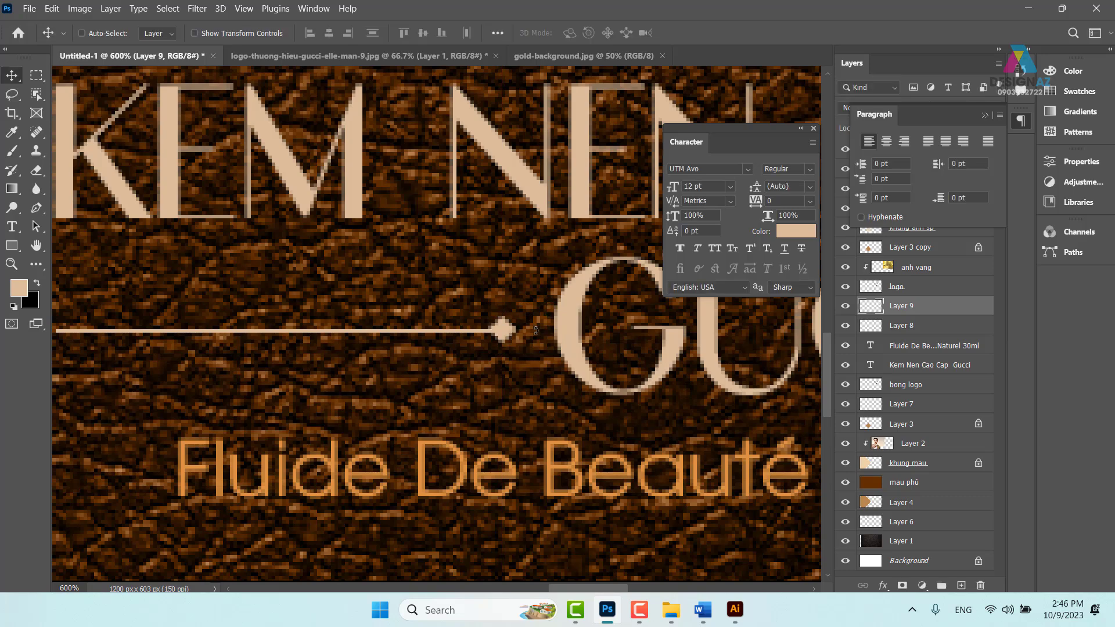
Alt-drag a copy of the diamond, Layer 9 copy, to the right of GUCCI
scroll(535, 330, "down", 1)
scroll(536, 330, "down", 2)
scroll(535, 330, "down", 1)
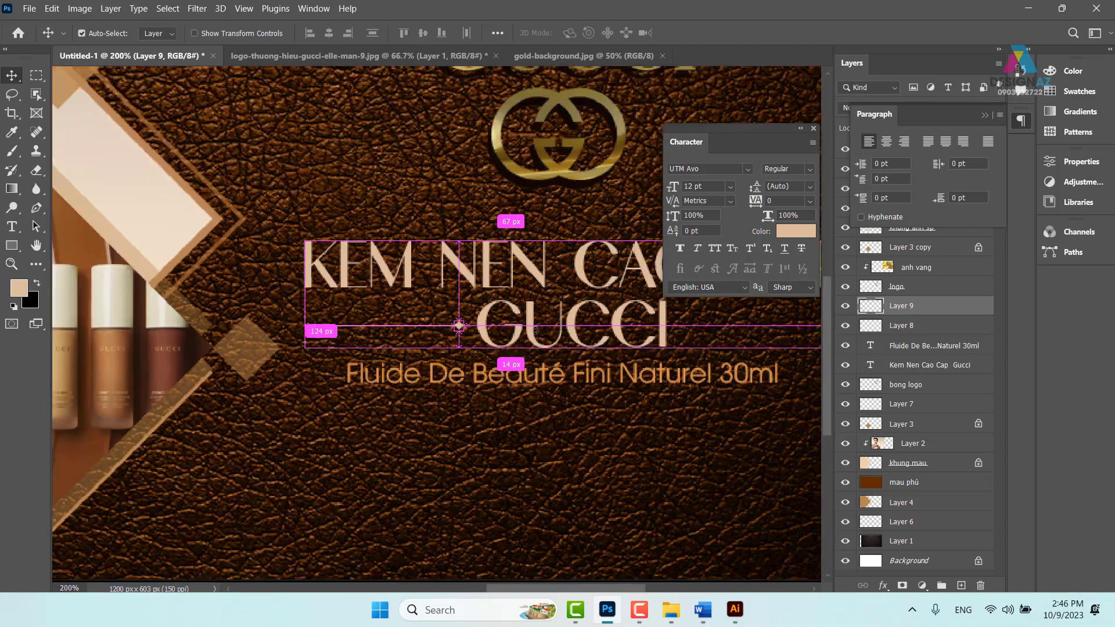
scroll(435, 428, "right", 5)
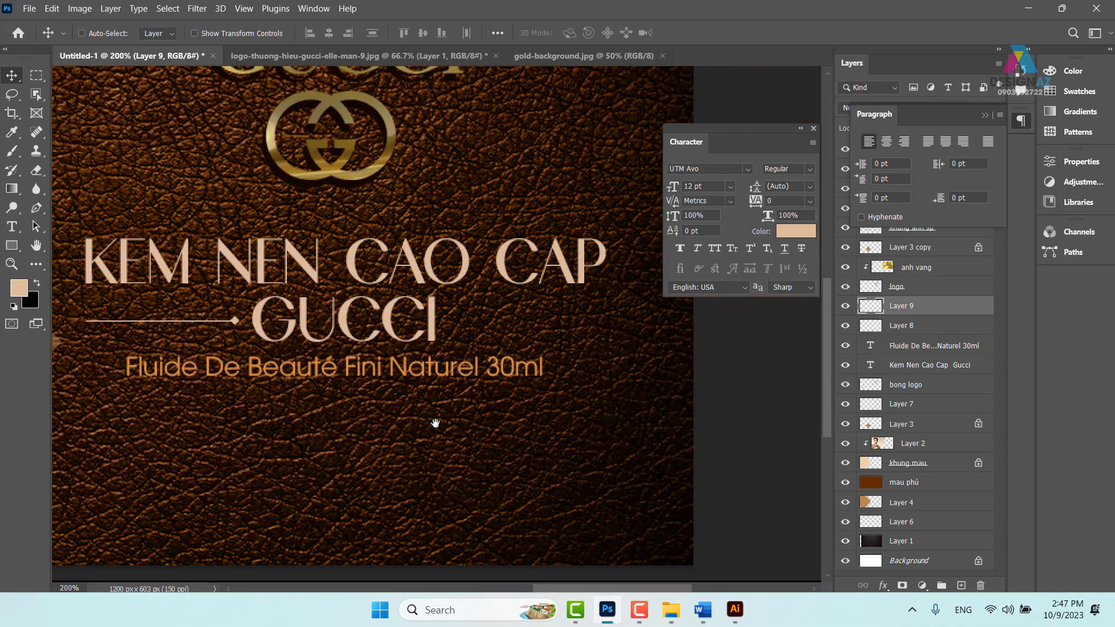
left_click_drag(241, 328, 465, 328)
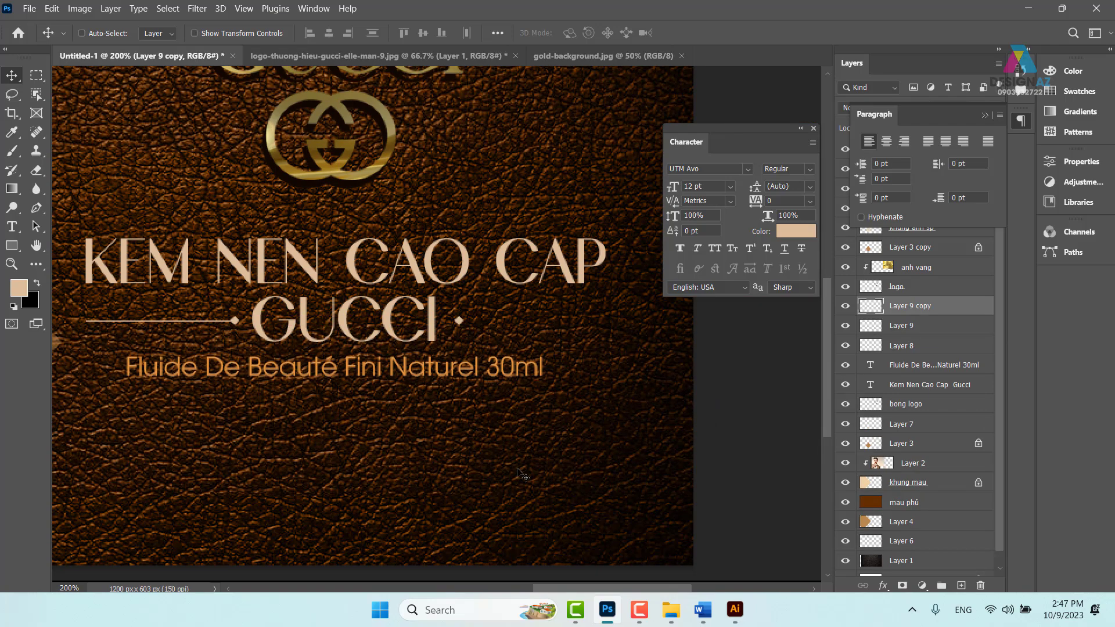
key("ctrl+plus")
key("ctrl+plus")
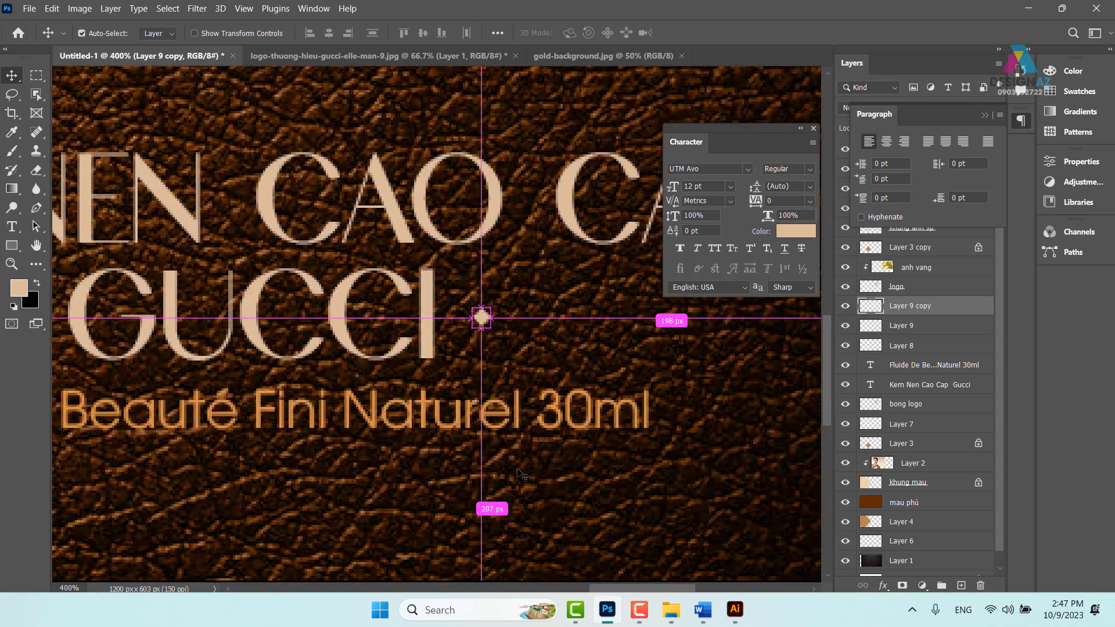
left_click_drag(321, 330, 488, 351)
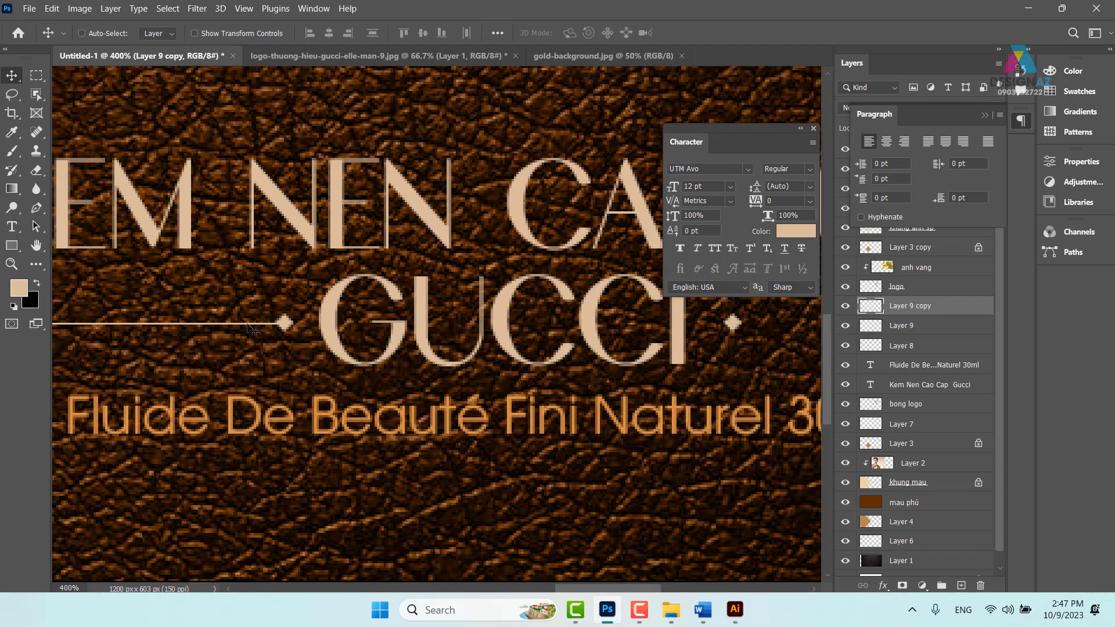
right_click(250, 325)
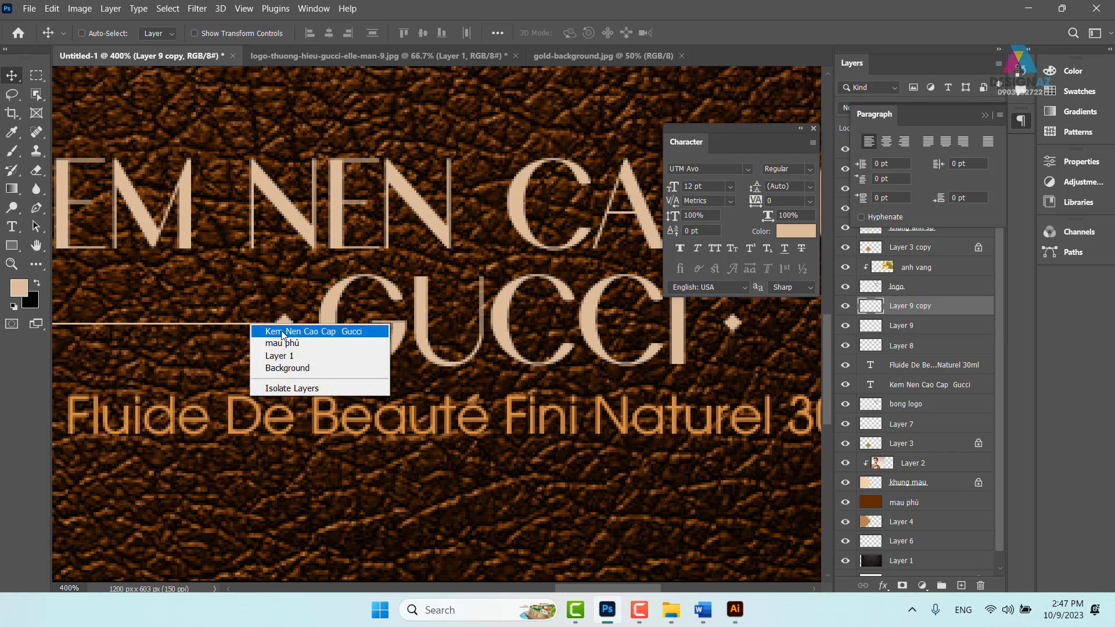
Select the line on Layer 8, nudge it down, and Alt-drag a copy to the right of GUCCI
left_click(273, 355)
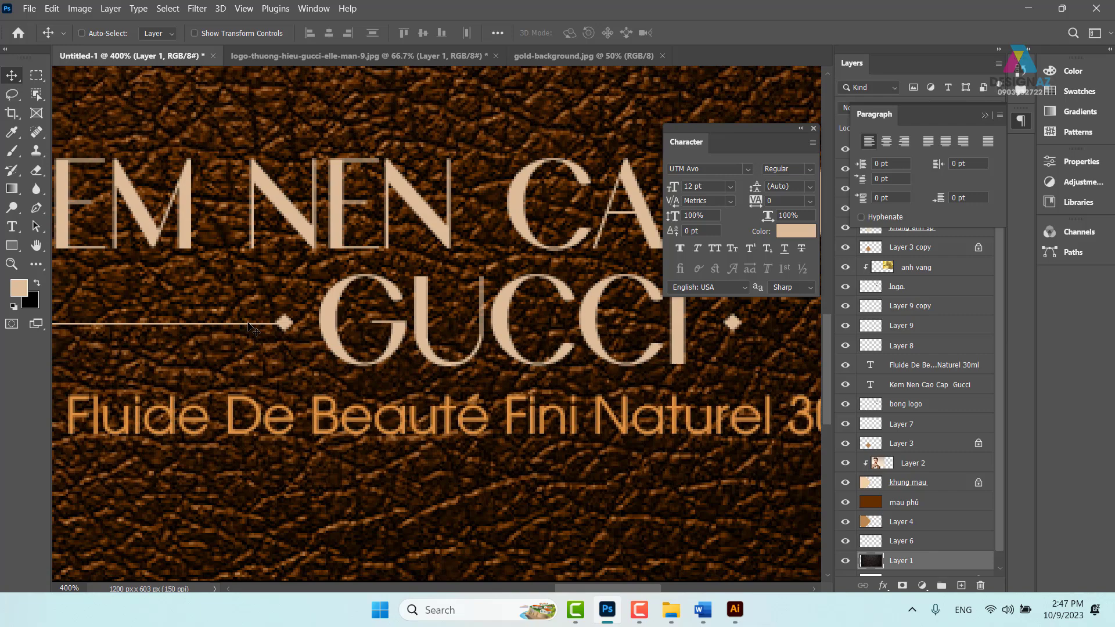
right_click(250, 324)
key("Escape")
key("ctrl")
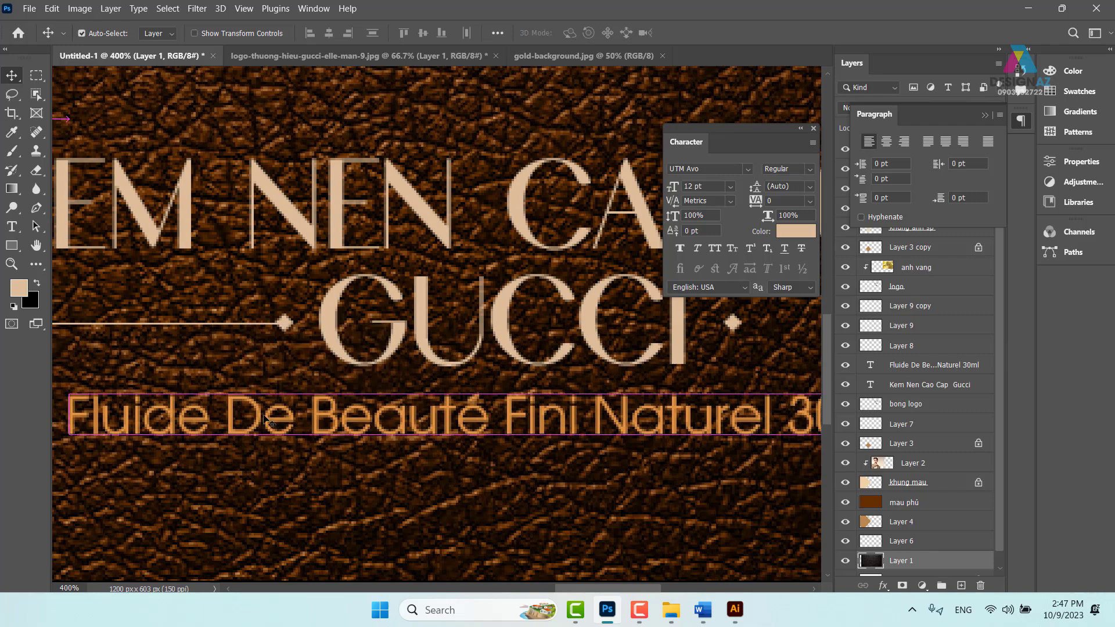
key("ctrl+plus")
key("ctrl+plus")
key("ctrl+plus")
key("ctrl+plus")
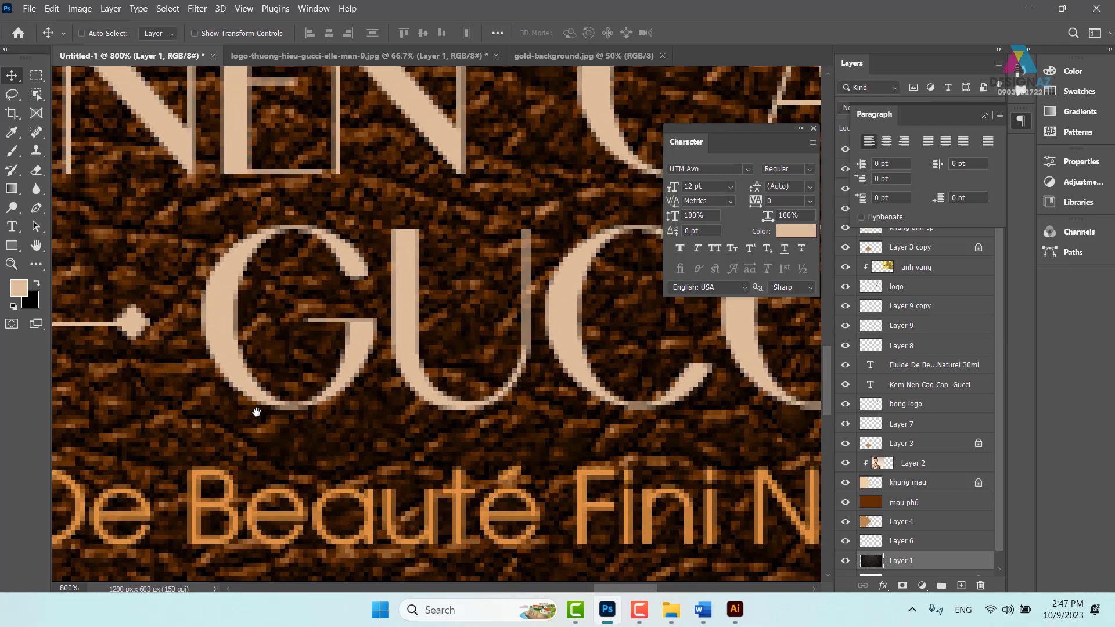
left_click_drag(257, 412, 393, 327)
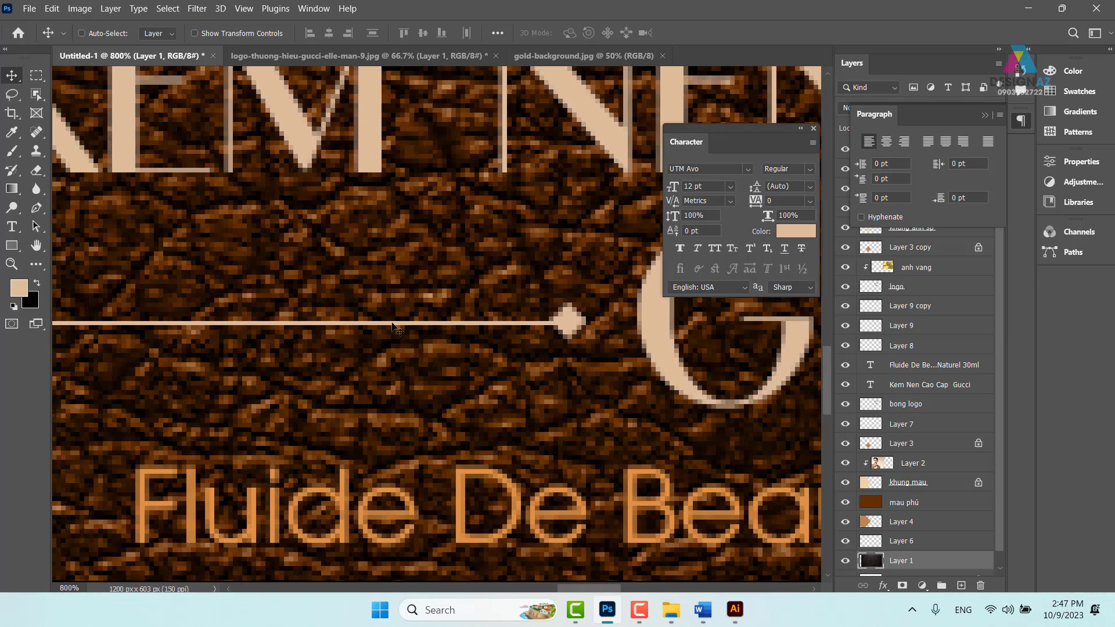
right_click(392, 327)
left_click(395, 327)
mouse_move(390, 330)
left_mouse_down()
mouse_move(388, 354)
mouse_move(520, 430)
mouse_move(449, 336)
mouse_move(210, 351)
left_mouse_up()
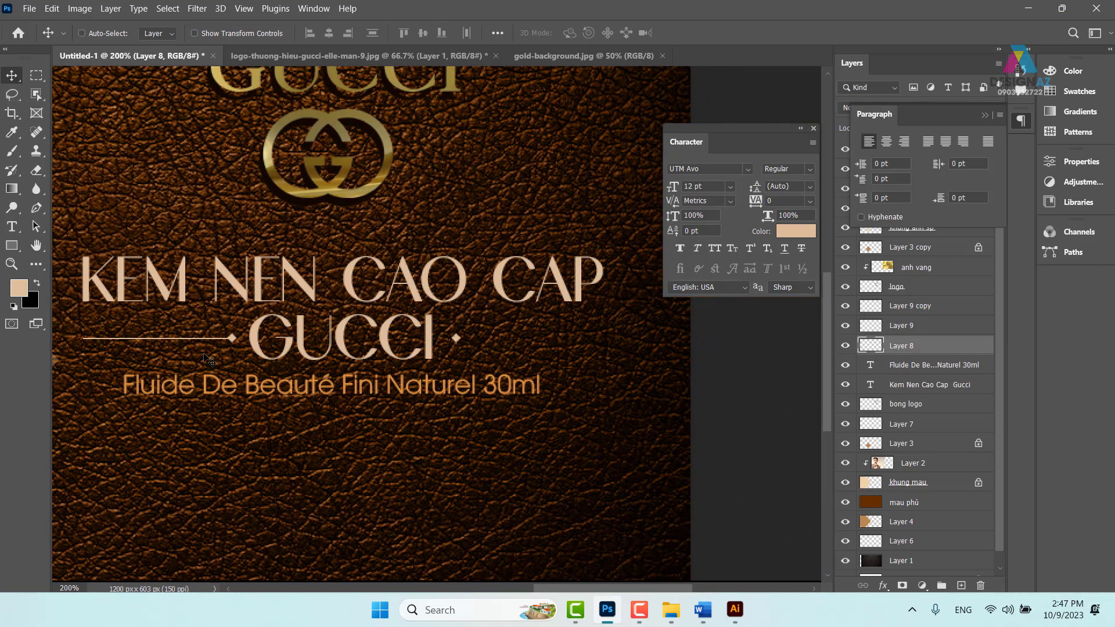
mouse_move(203, 355)
left_mouse_down()
mouse_move(256, 367)
mouse_move(570, 371)
mouse_move(544, 372)
left_mouse_up()
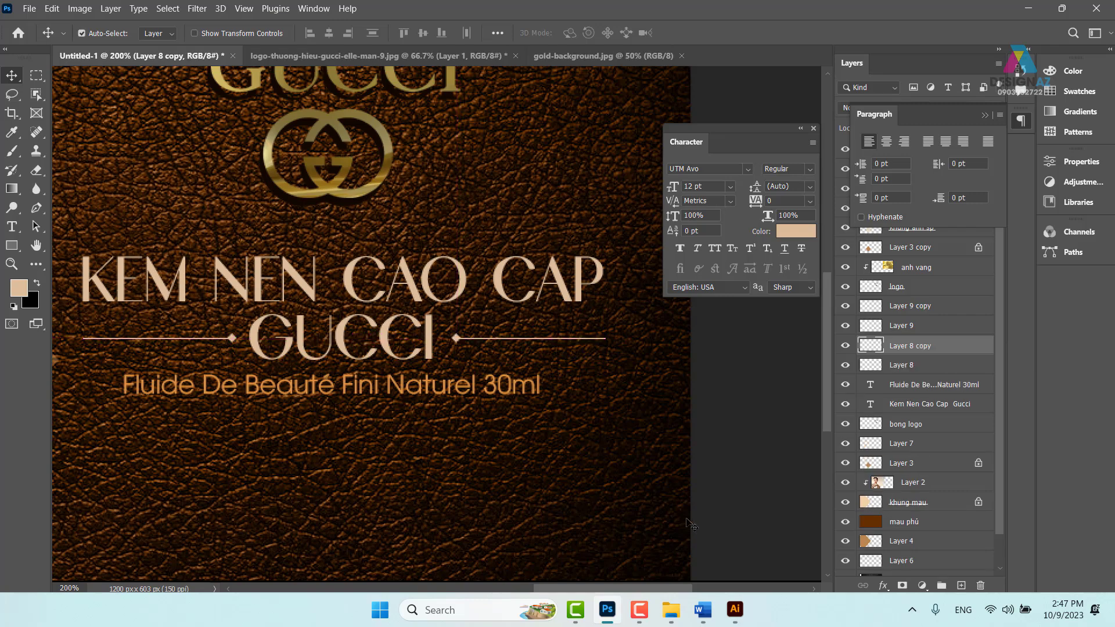
key("ctrl+minus")
key("ctrl+minus")
Close the Character panel and view the banner centred at 100%
left_click_drag(436, 443, 540, 439)
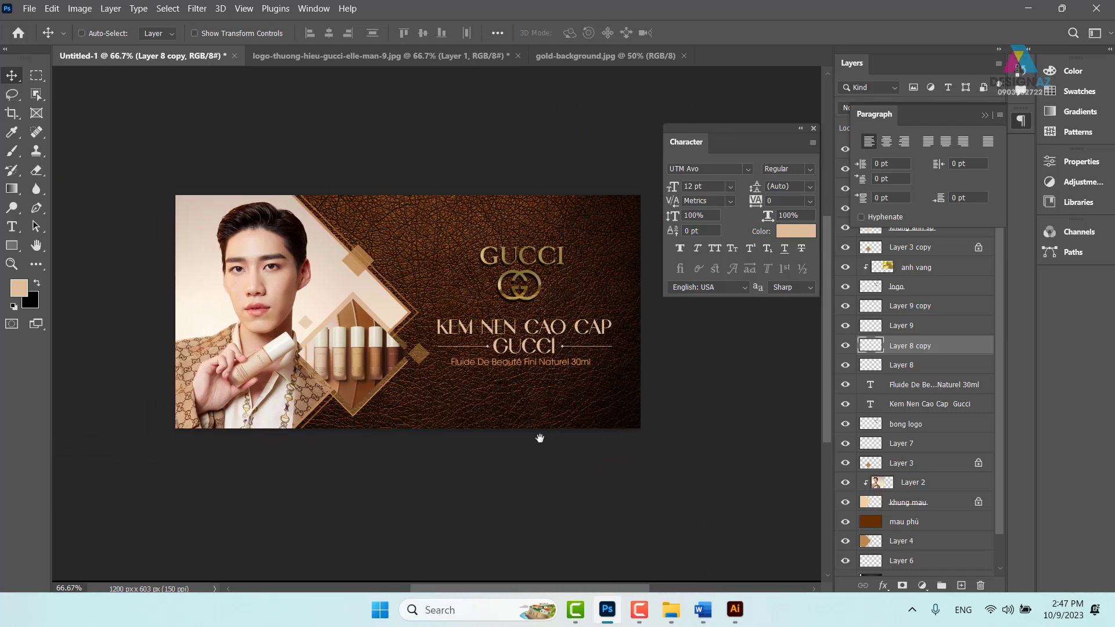
left_click(814, 129)
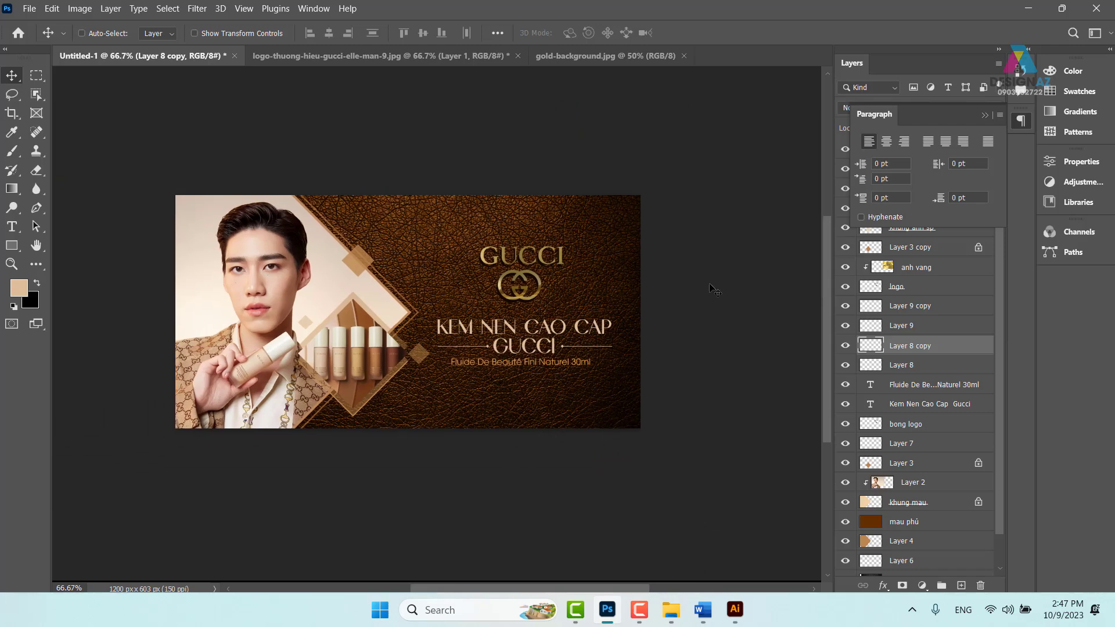
key("ctrl+1")
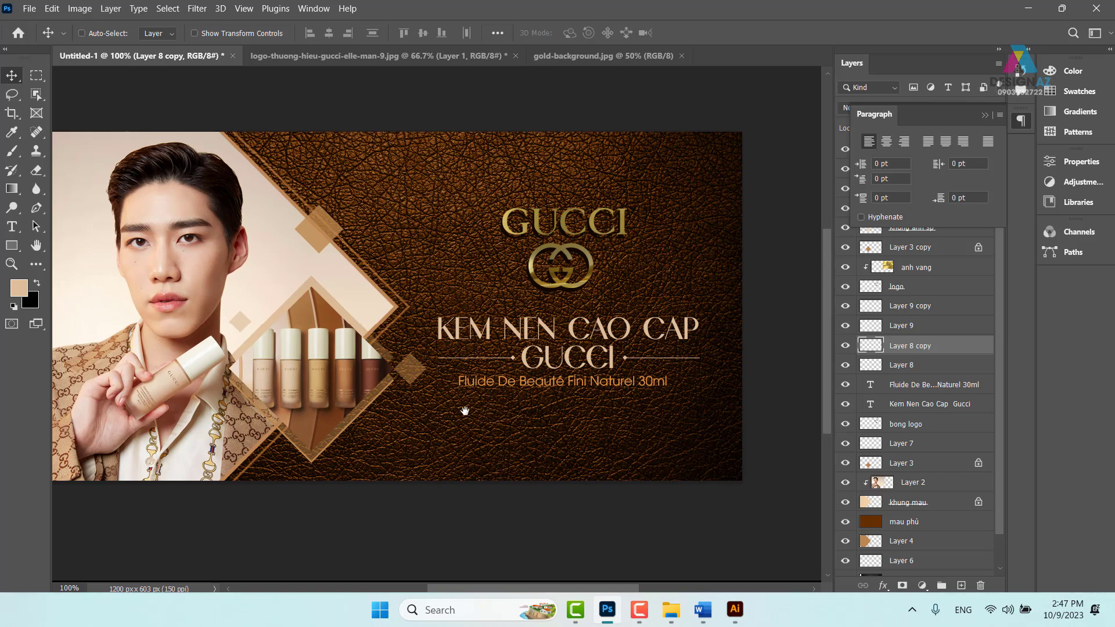
left_click_drag(465, 410, 503, 395)
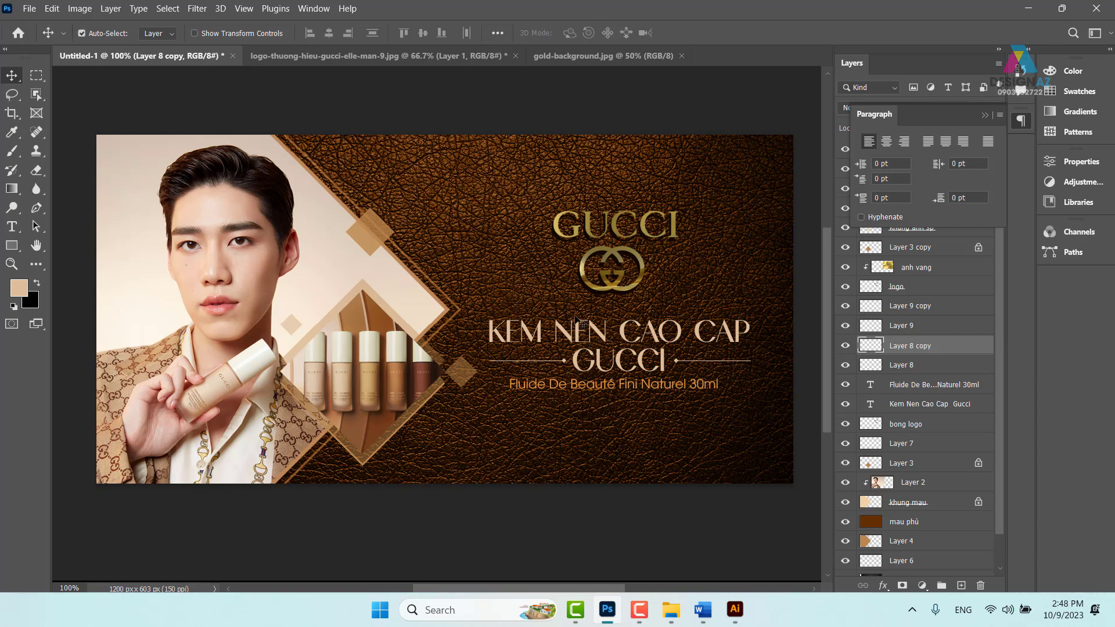
Save the banner as thiets ke.psd in the Downloads ELLE BEAUTY Gucci folder, keeping Maximize Compatibility
key("ctrl+s")
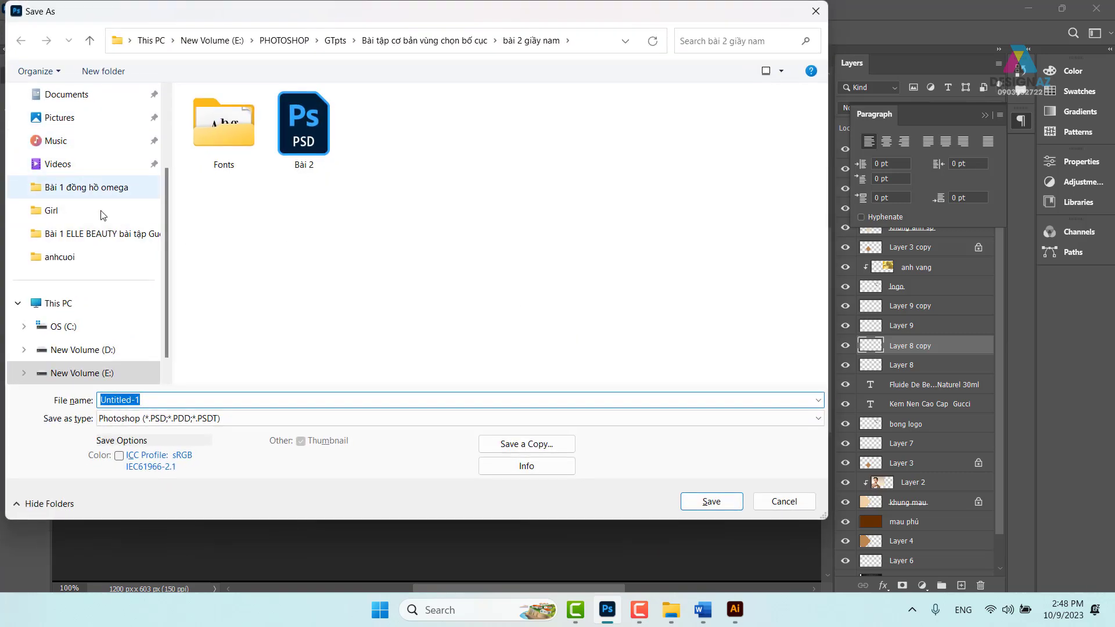
scroll(104, 215, "up", 3)
left_click(89, 196)
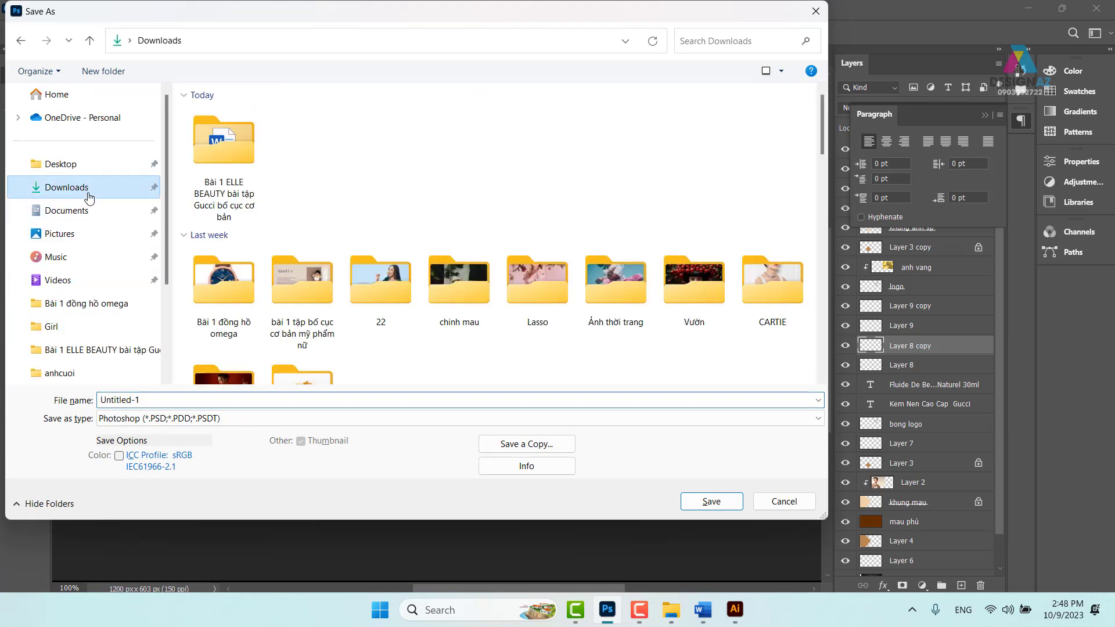
double_click(227, 152)
double_click(189, 399)
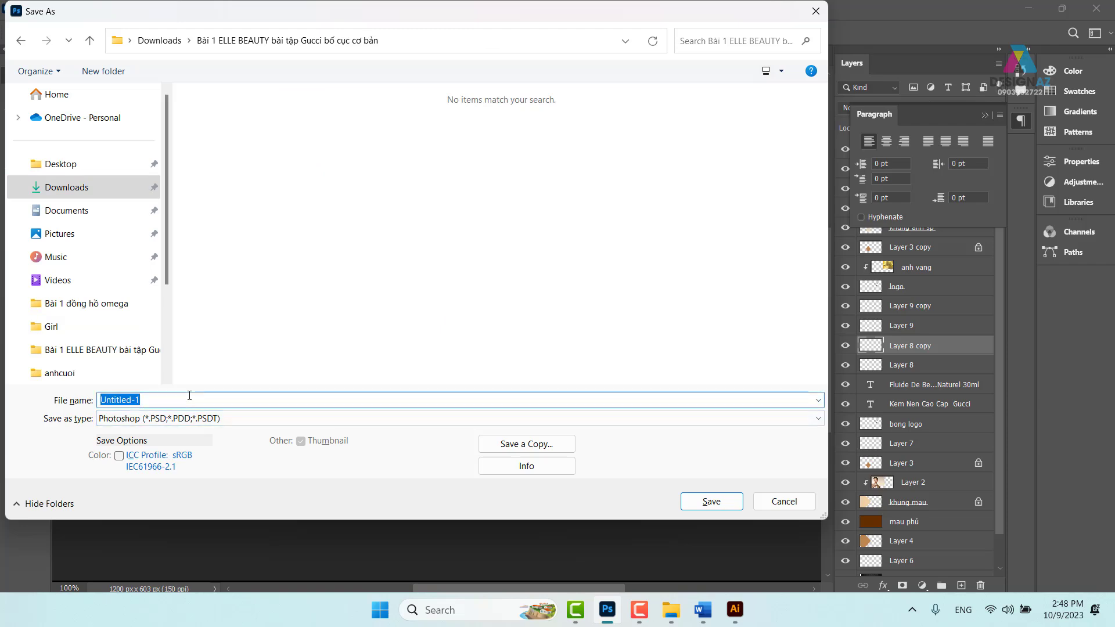
key("BackSpace")
type("thiets k")
type("e")
key("Return")
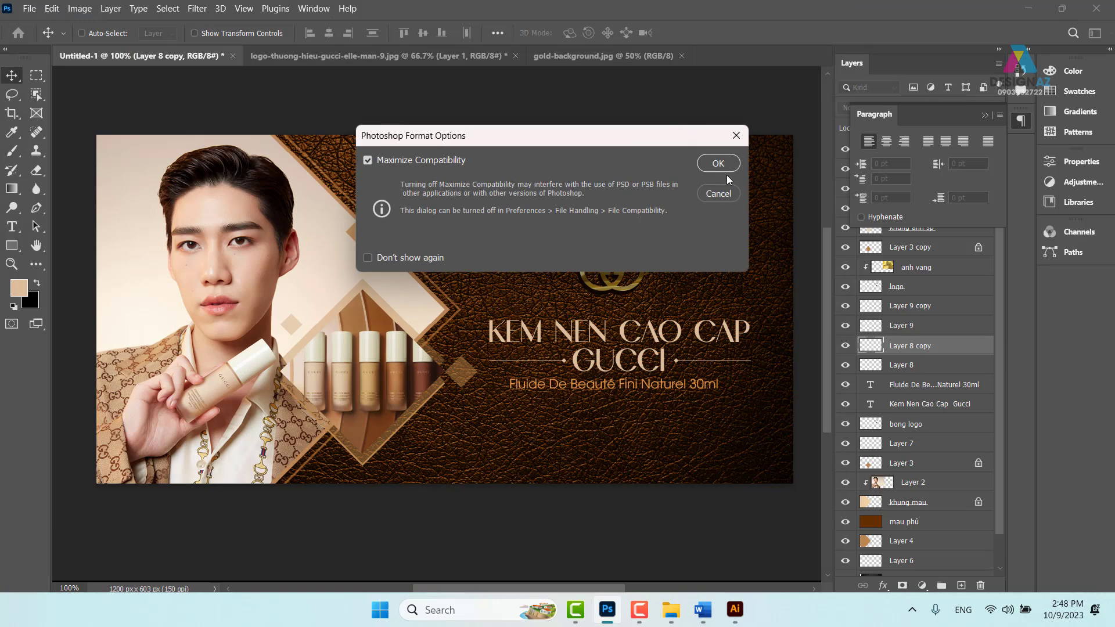
left_click(720, 163)
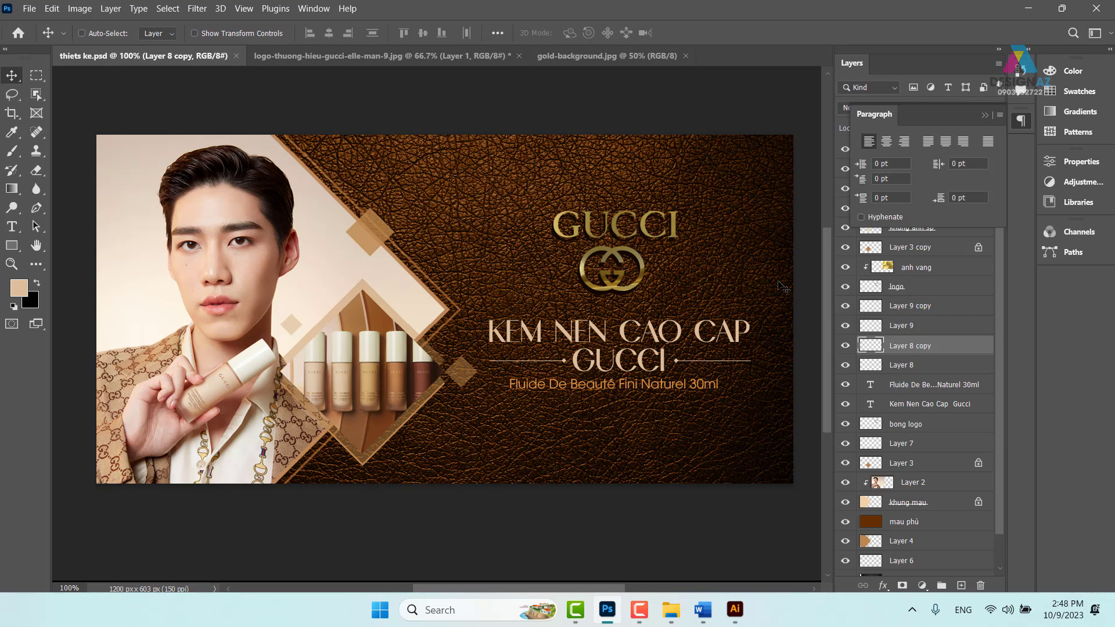
Set up Save As to save a copy with JPEG as the file format
left_click(29, 8)
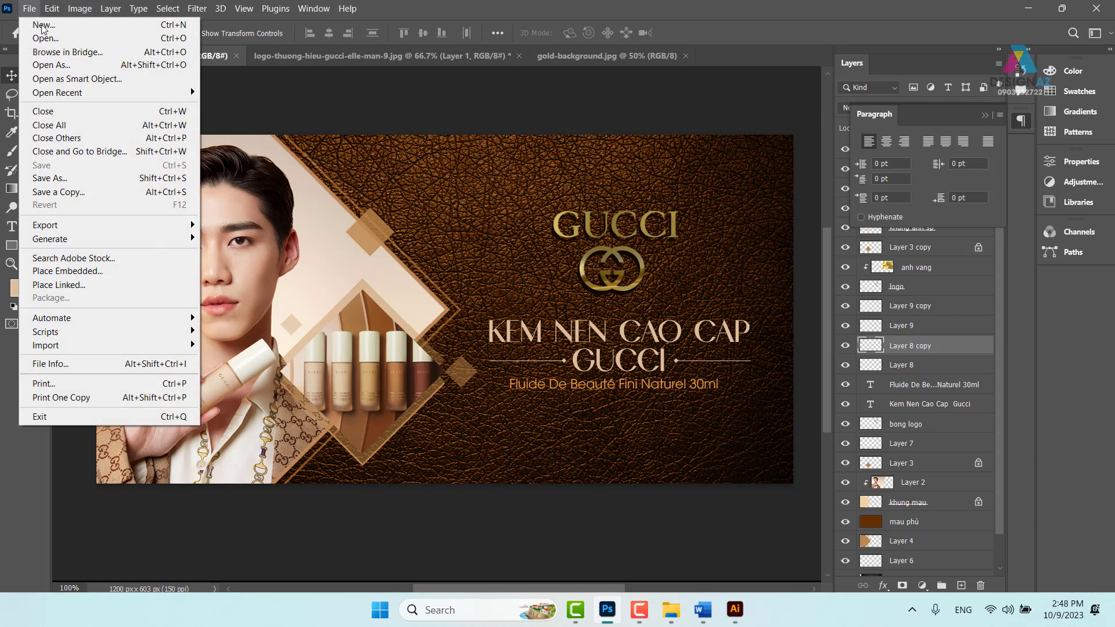
left_click(123, 184)
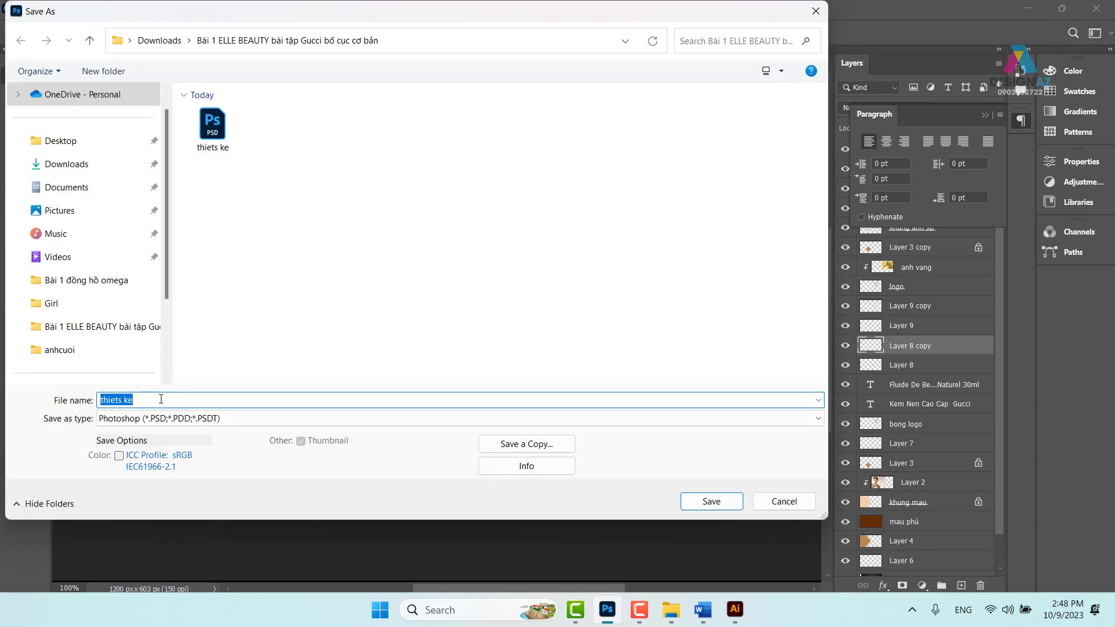
left_click(308, 419)
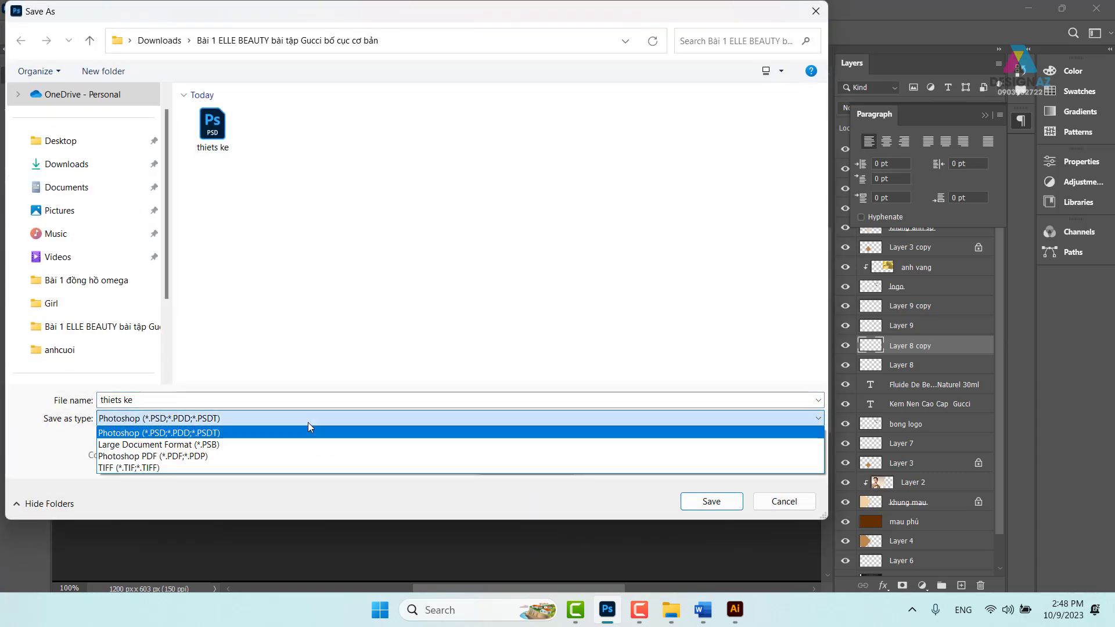
left_click(460, 406)
left_click(555, 447)
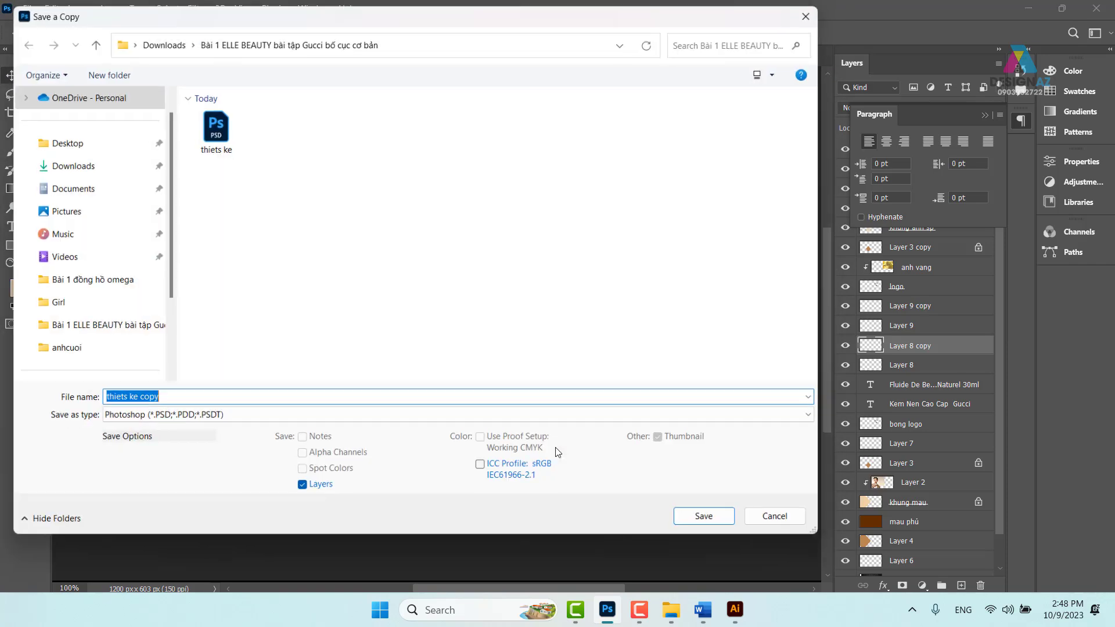
left_click(295, 420)
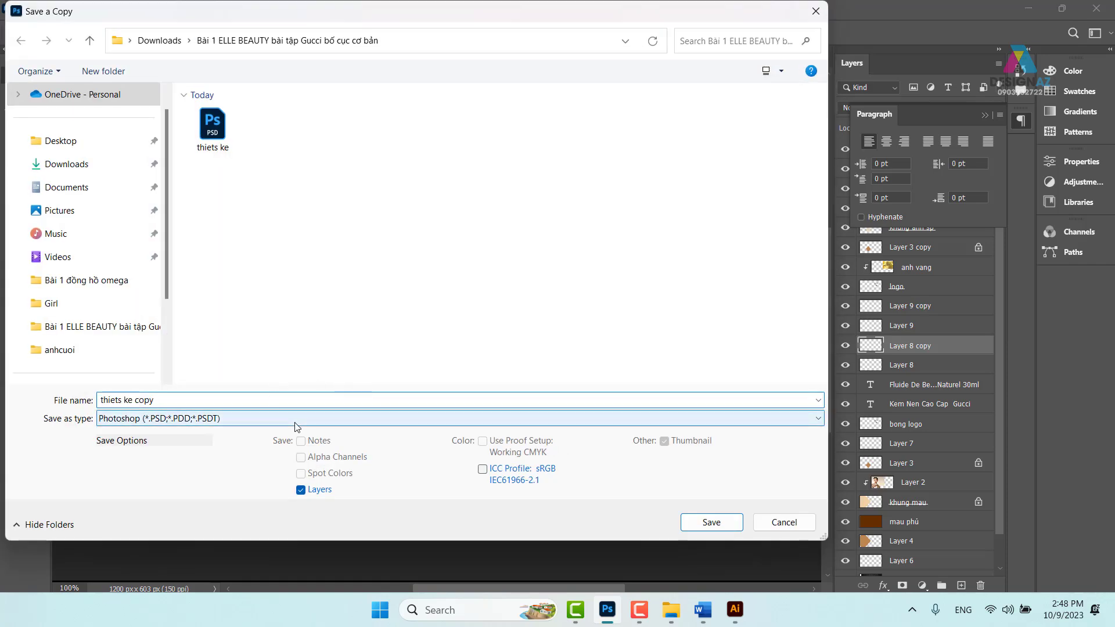
key("j")
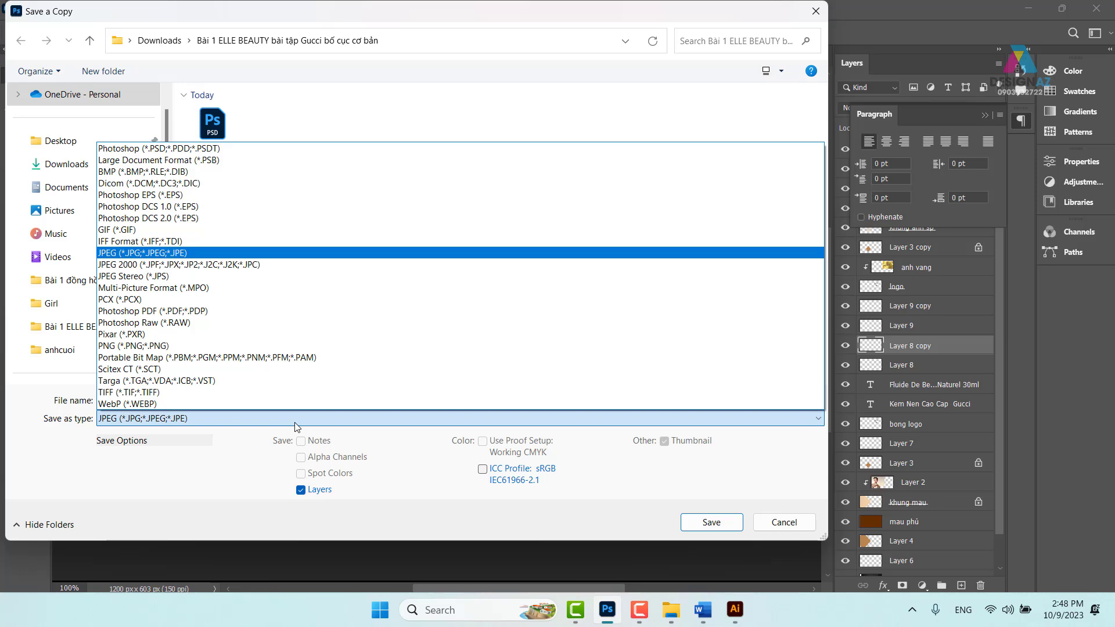
key("Return")
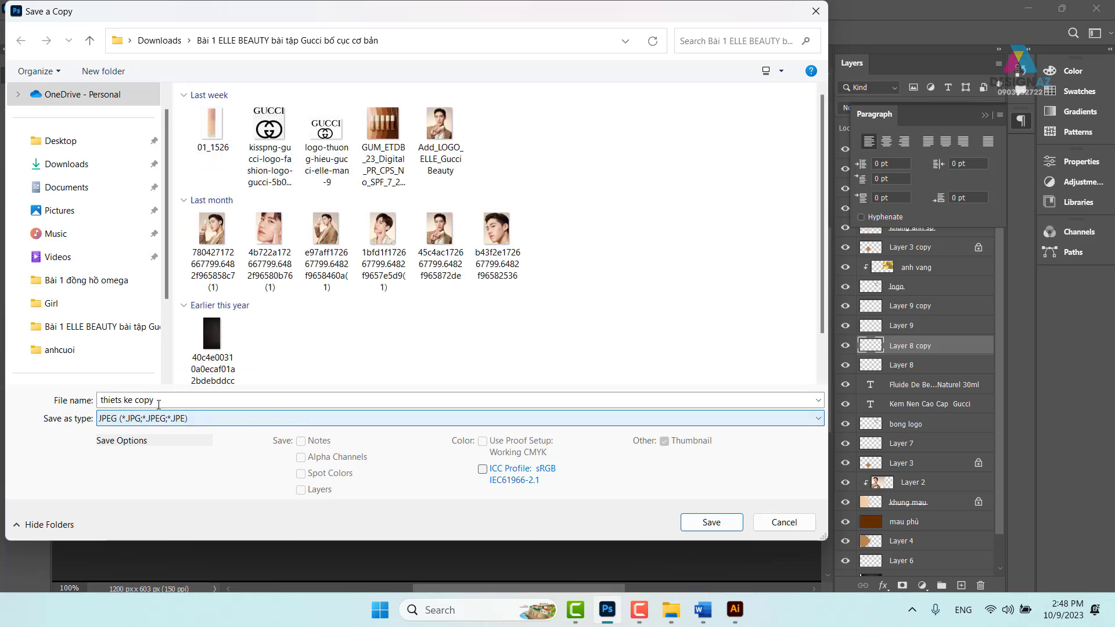
Save the JPEG copy at quality 12 (Maximum)
left_click(710, 522)
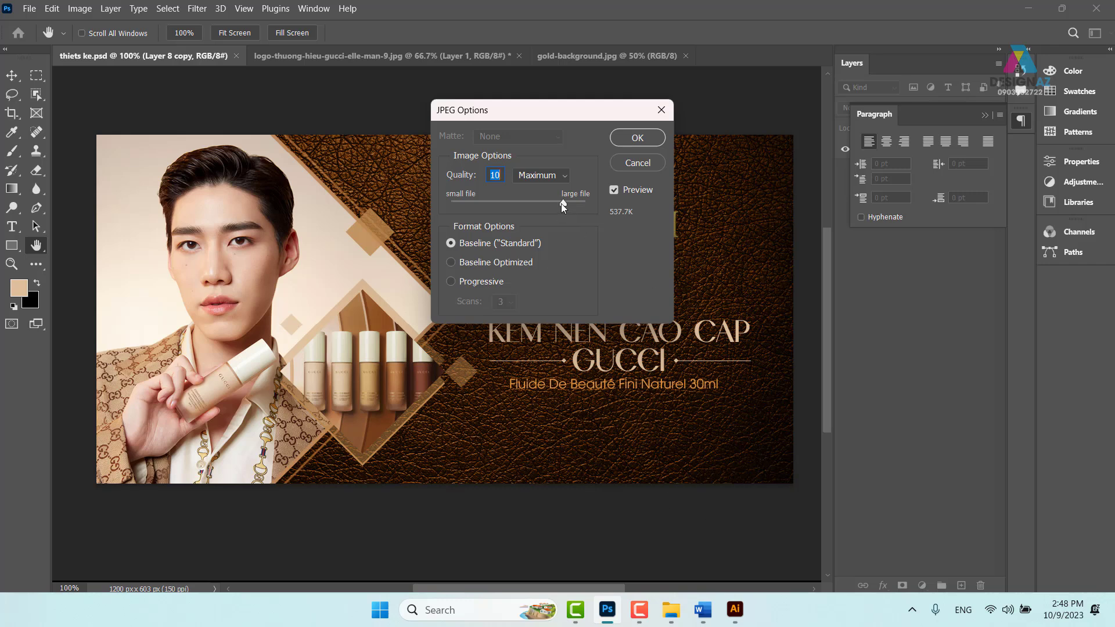
left_click_drag(562, 203, 587, 205)
left_click(644, 140)
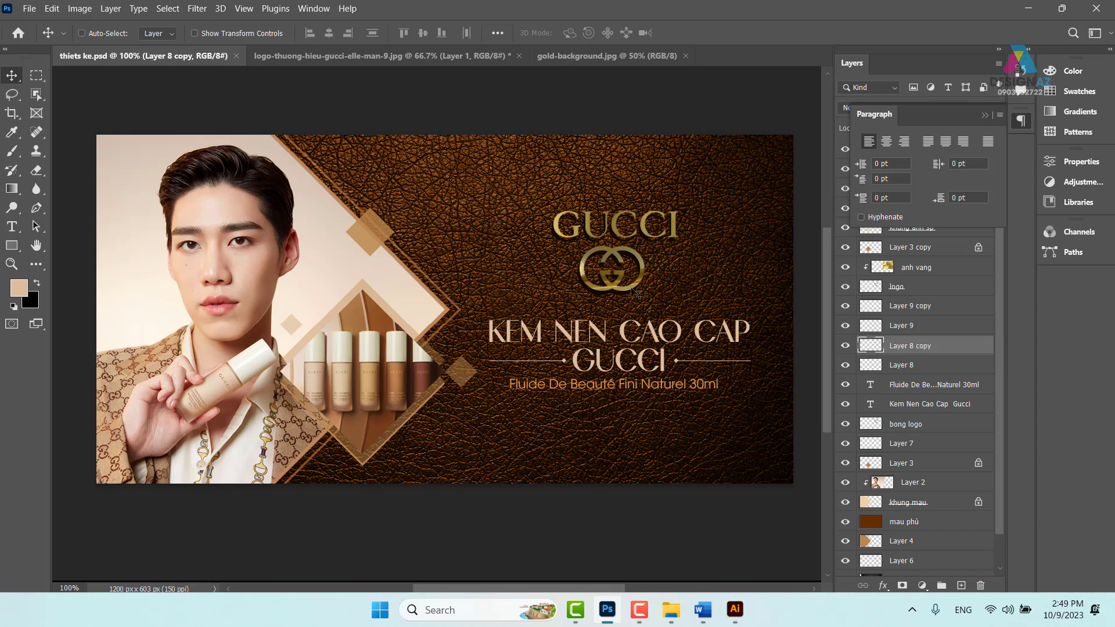
View thiets ke copy.jpg in Photos from the project folder, then close it and return to Photoshop
left_click(675, 612)
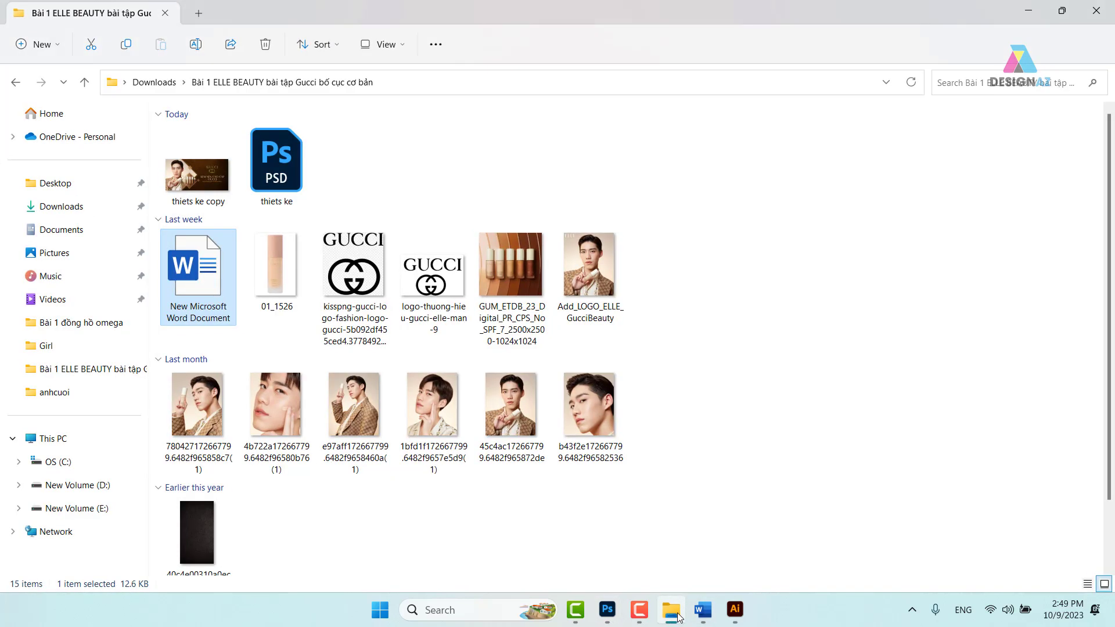
double_click(207, 177)
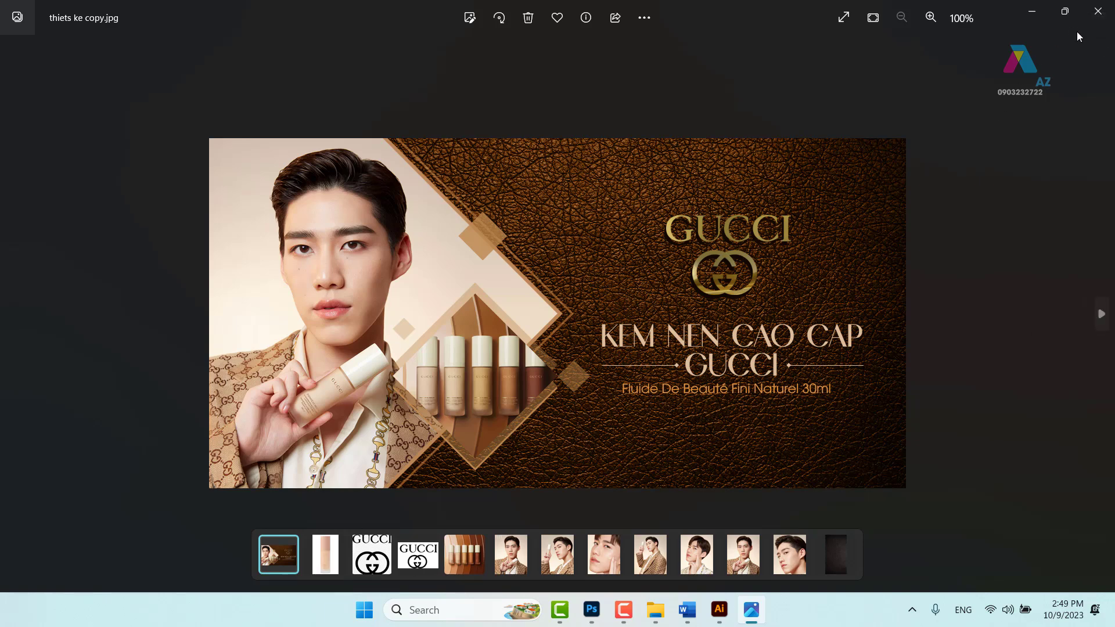
left_click(1098, 12)
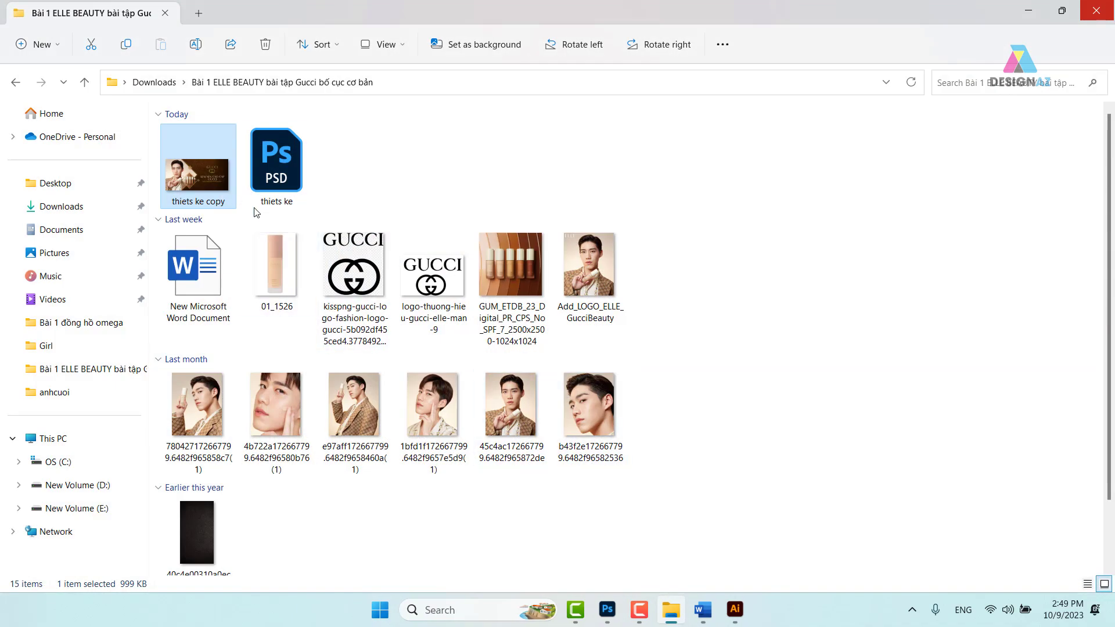
left_click(671, 610)
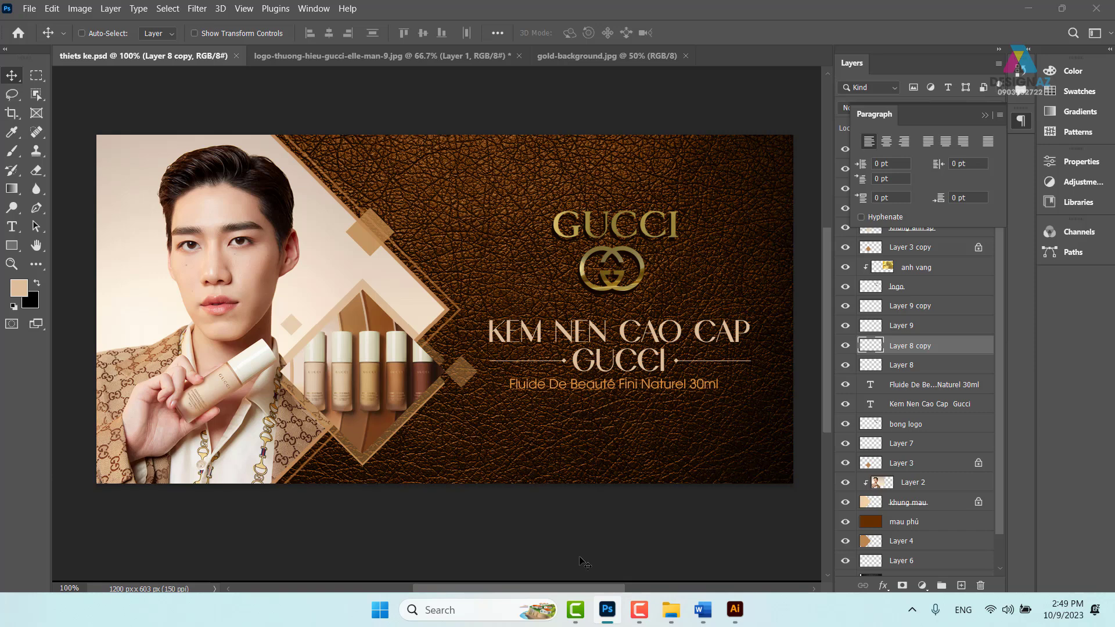
Open a new maximized File Explorer window on the New Volume (E:) drive
key("super+e")
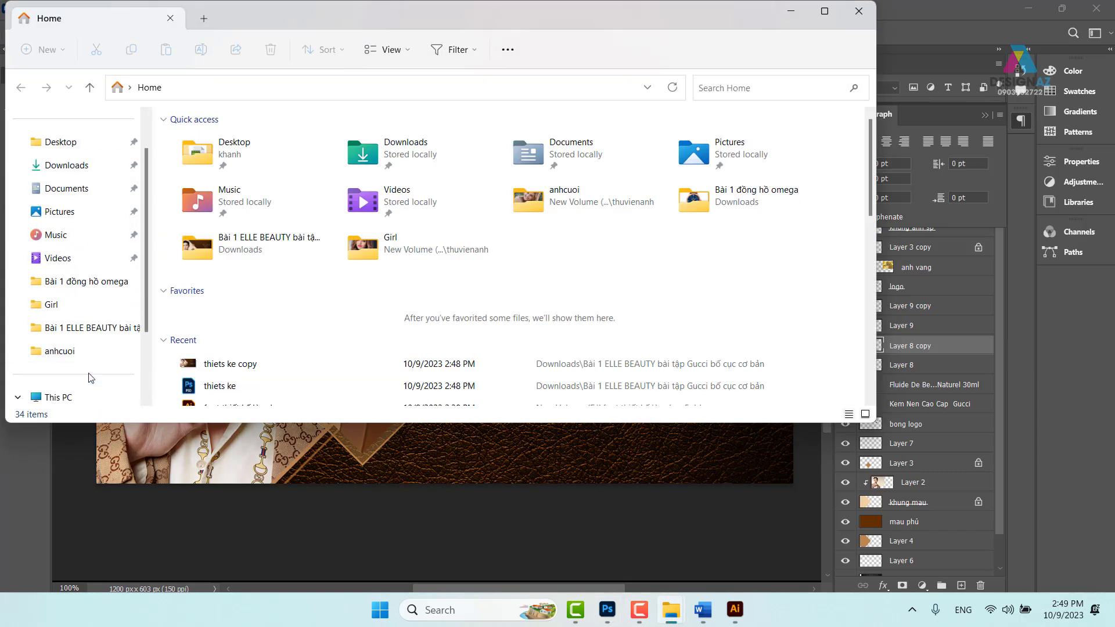
scroll(88, 381, "down", 3)
left_click(88, 375)
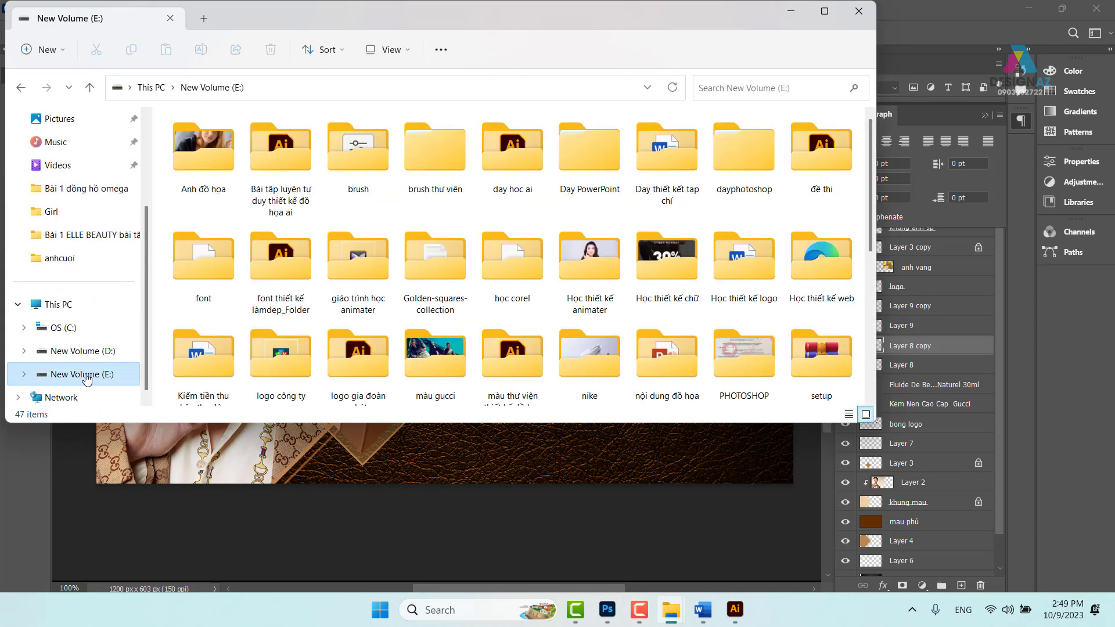
scroll(486, 281, "down", 2)
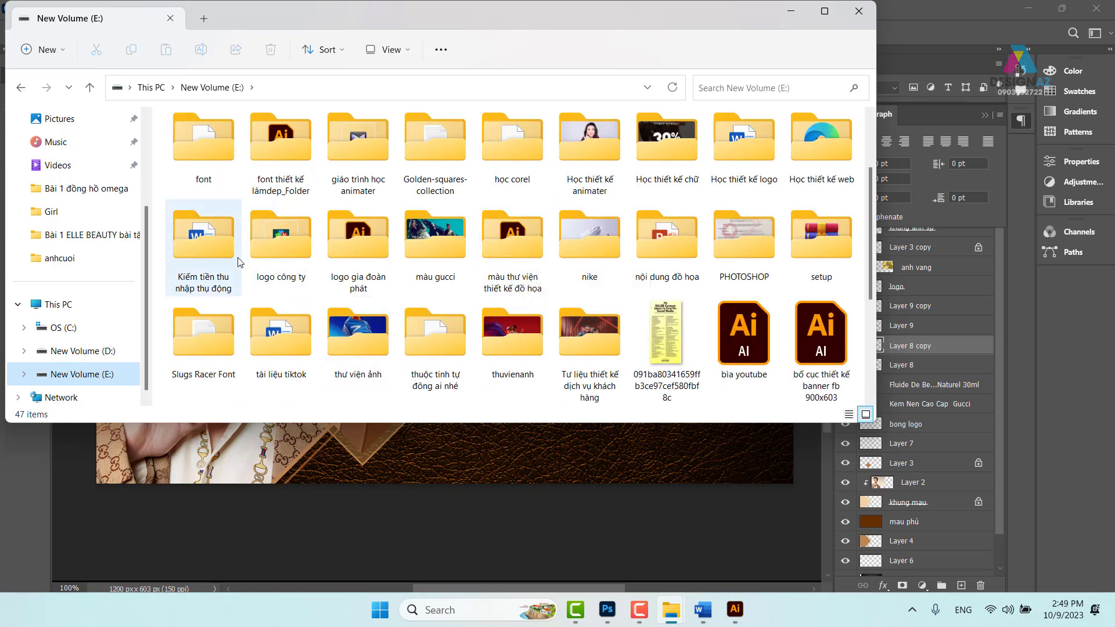
scroll(284, 250, "down", 3)
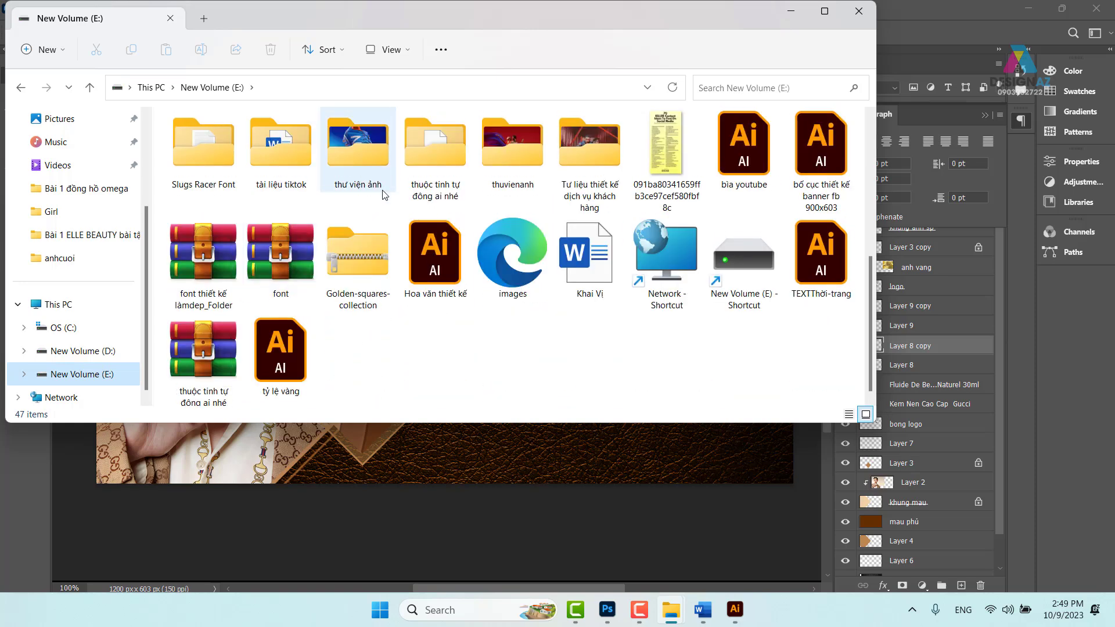
scroll(372, 206, "up", 2)
scroll(427, 285, "up", 2)
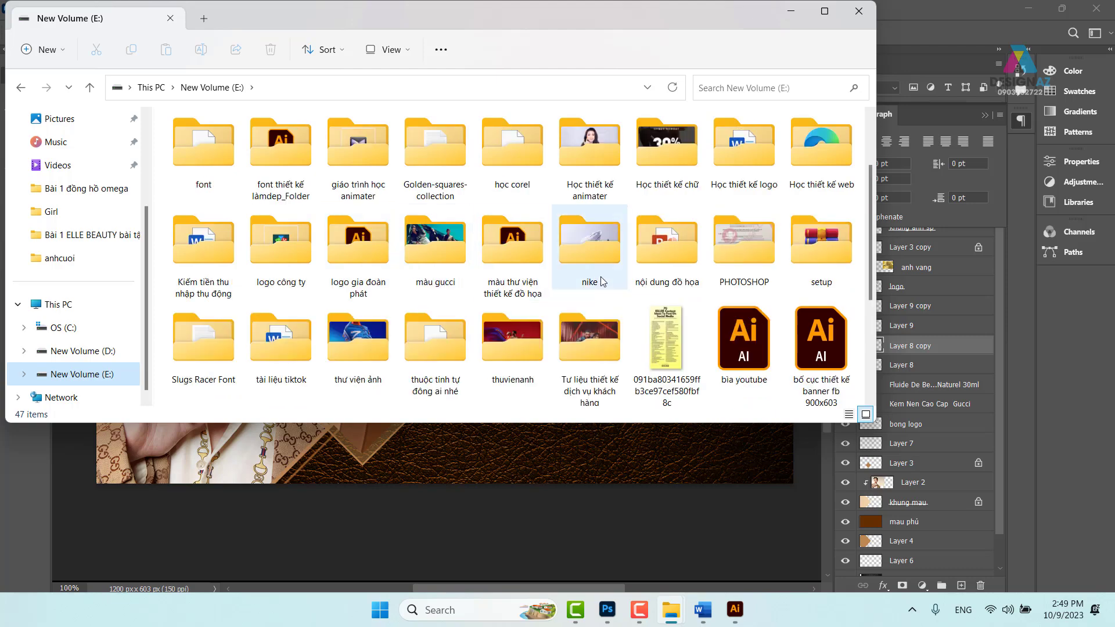
left_click(824, 10)
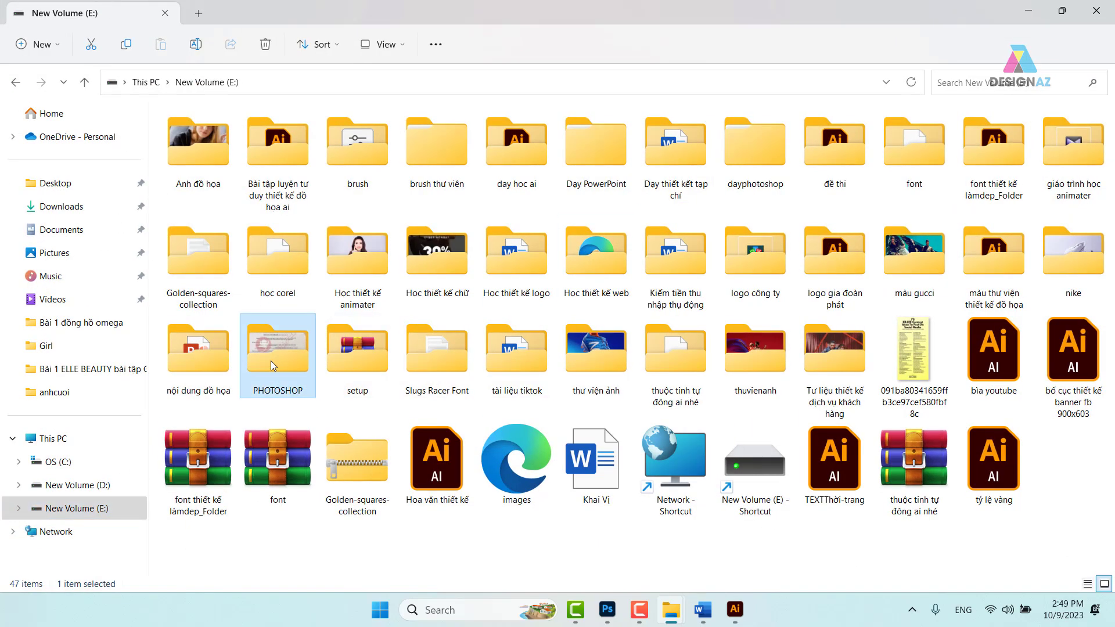
Browse PHOTOSHOP > GTpts > Bài tập cơ bản vùng chọn bố cục > bài 2 giầy nam and select gold-background
double_click(271, 360)
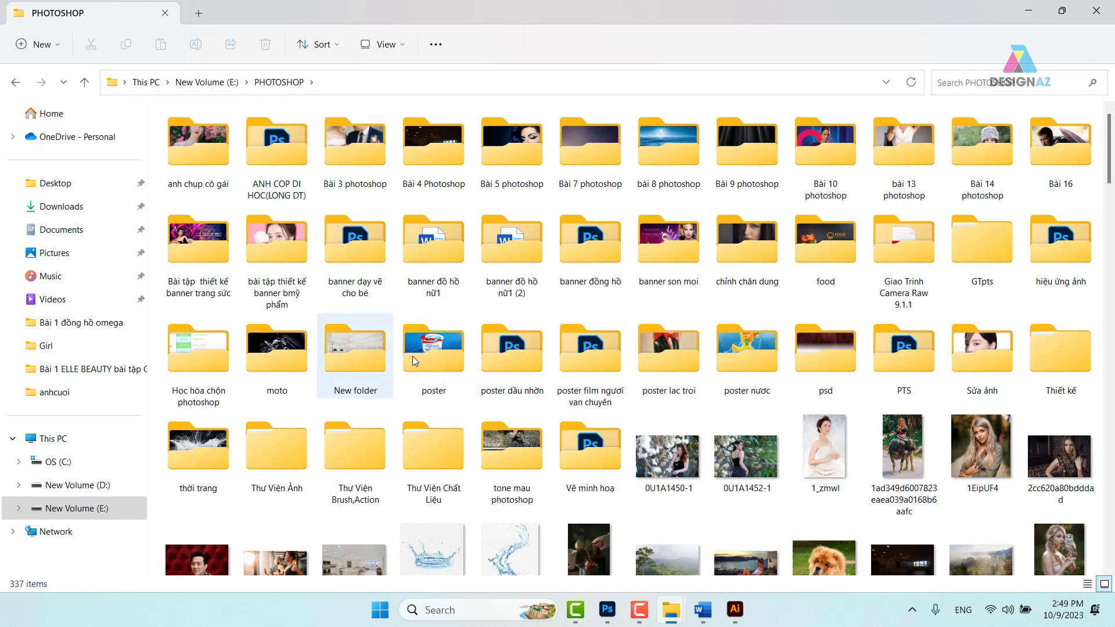
double_click(995, 232)
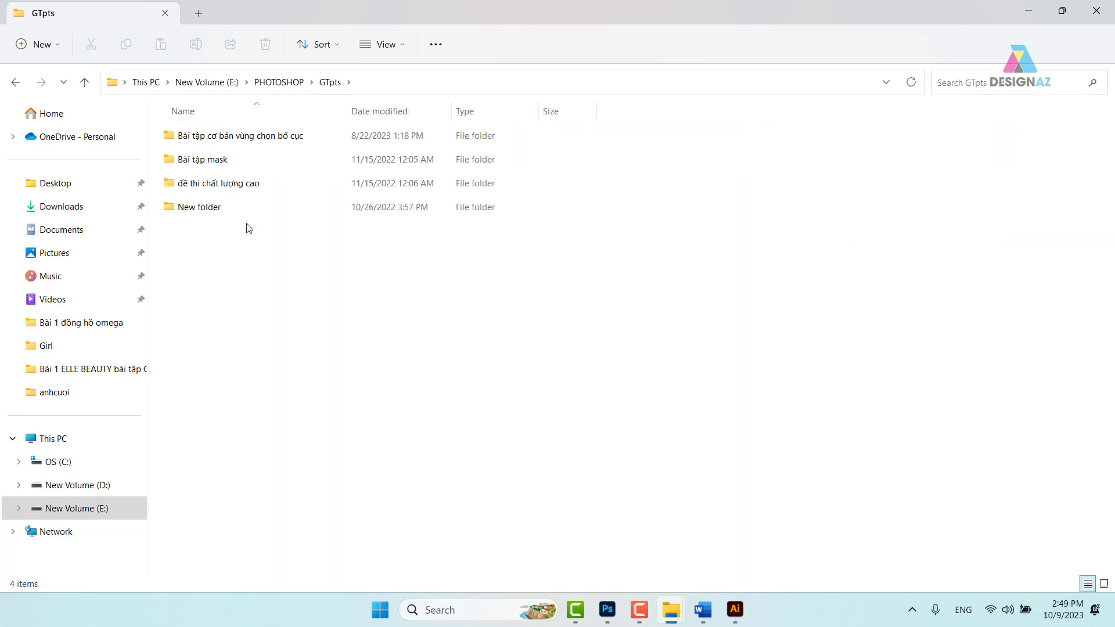
left_click(238, 139)
double_click(238, 139)
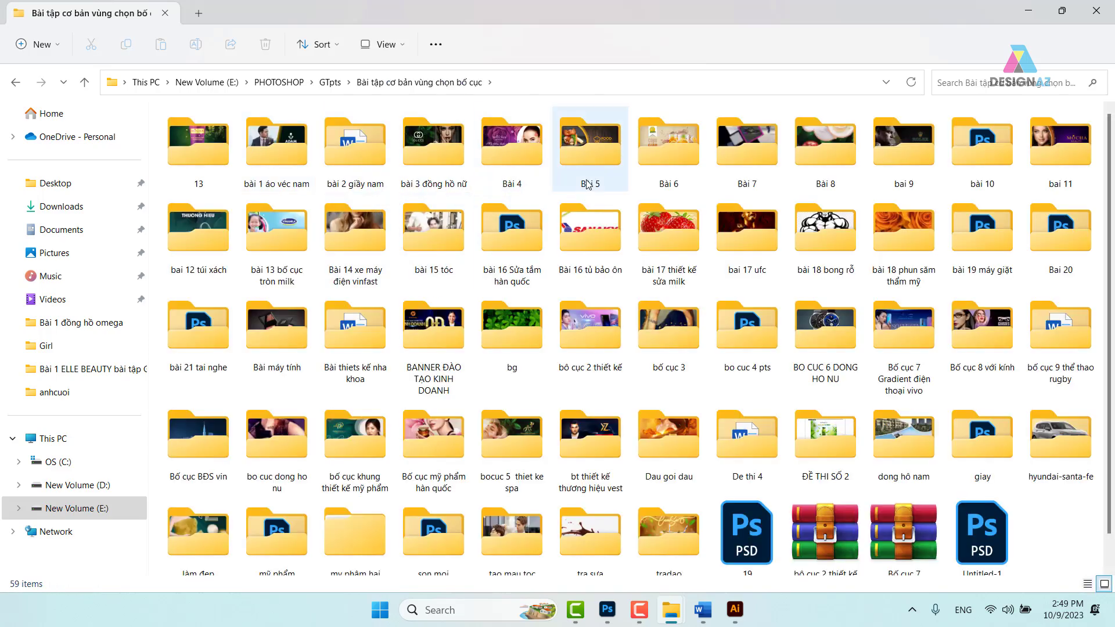
double_click(357, 152)
left_click(672, 170)
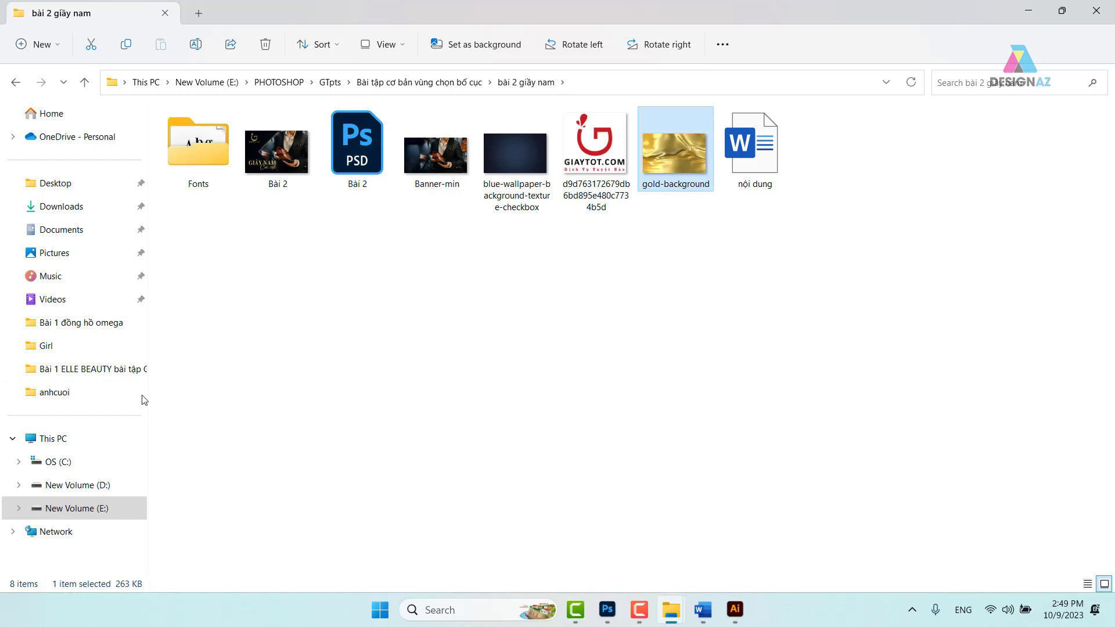
Paste gold-background into the Downloads Gucci exercise folder and show it as large icons
left_click(70, 206)
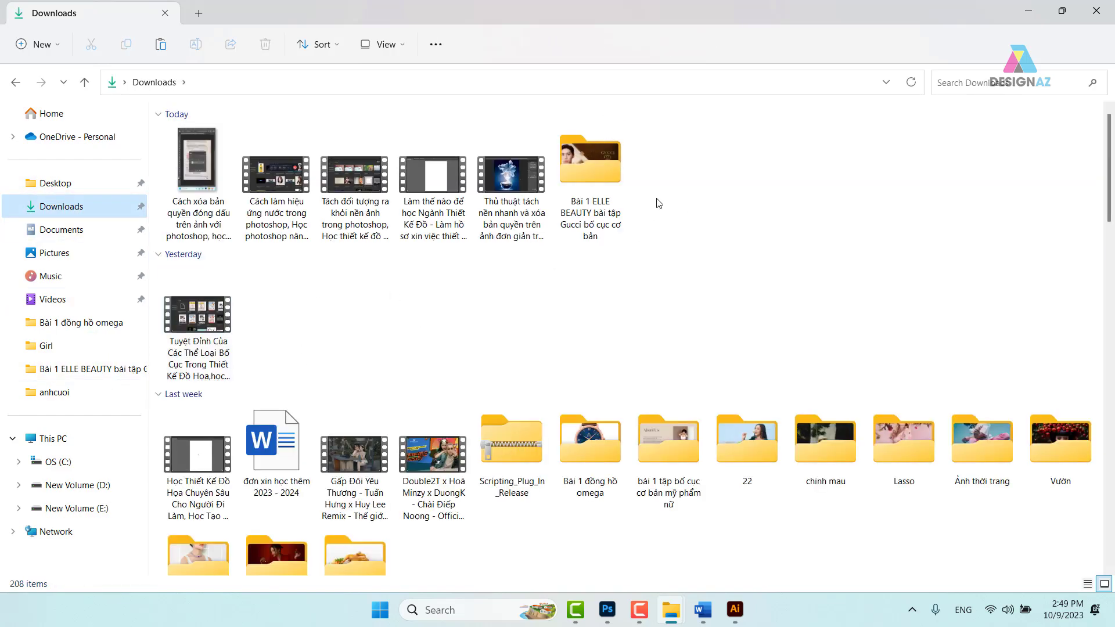
double_click(608, 177)
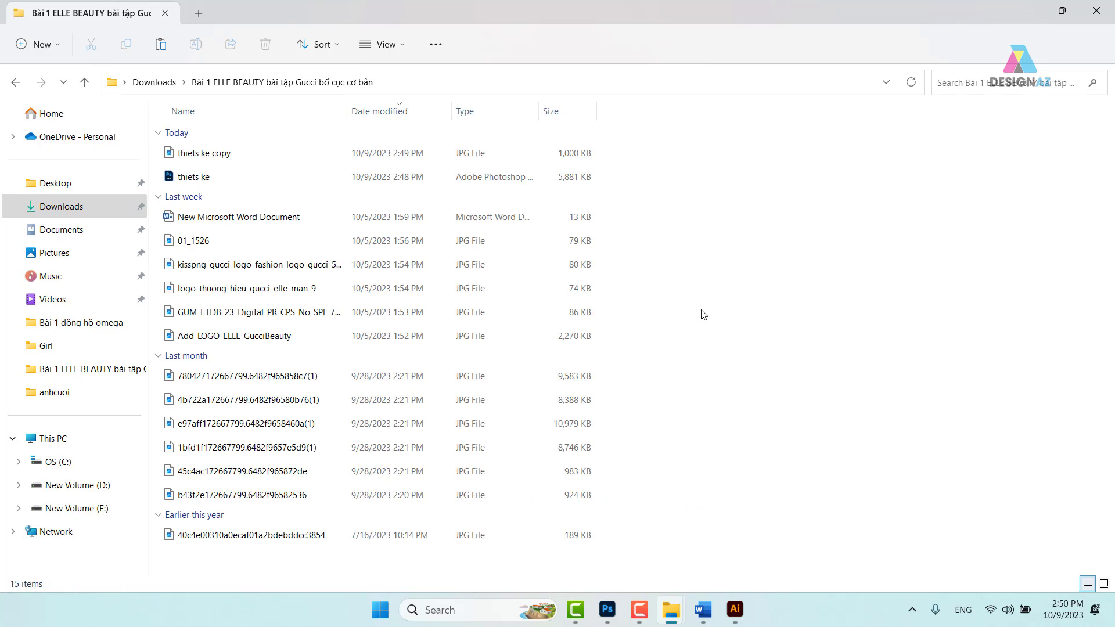
key("ctrl+v")
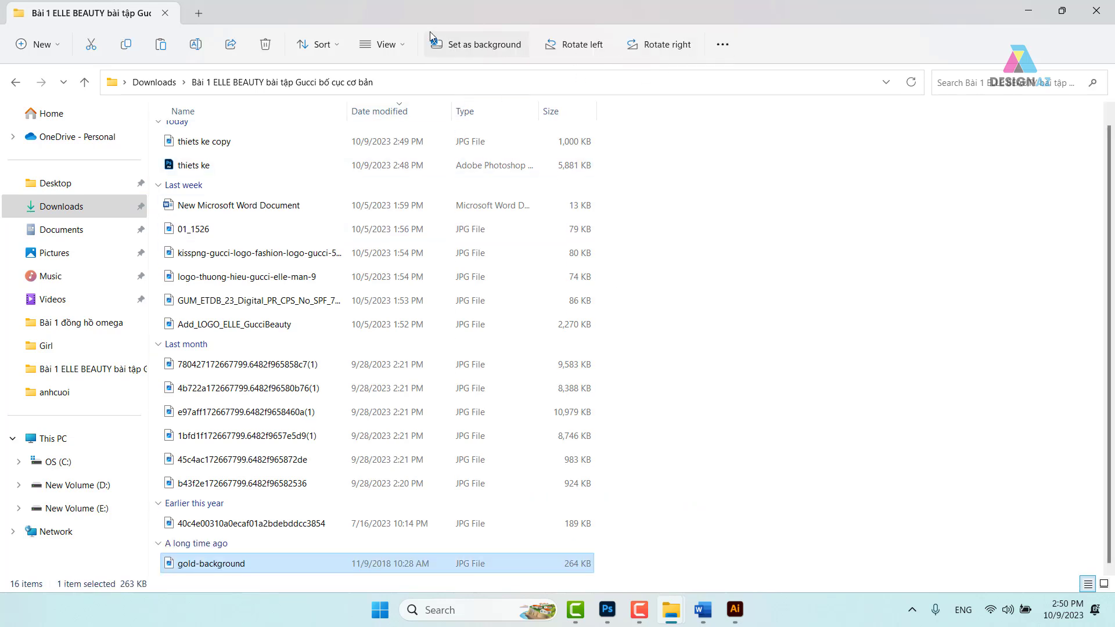
left_click(406, 47)
left_click(406, 99)
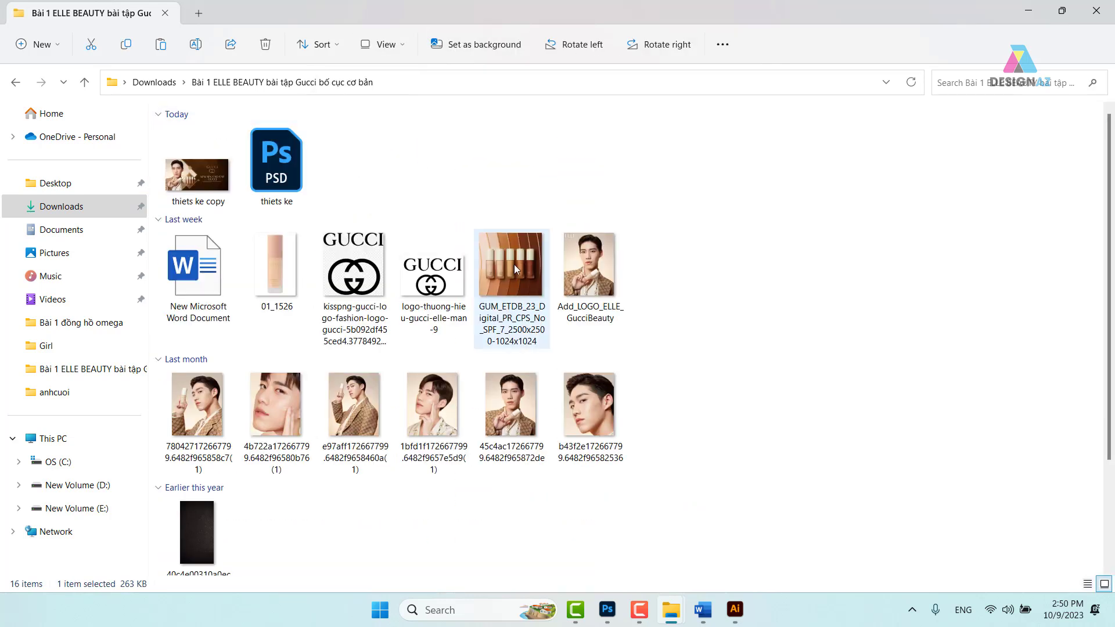
left_click(216, 183)
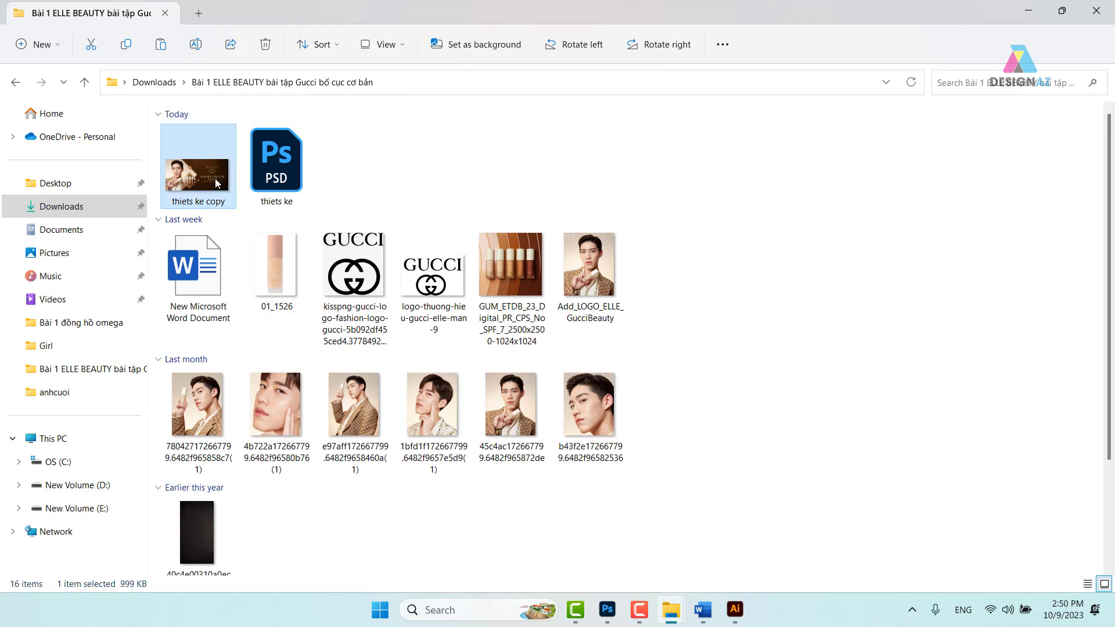
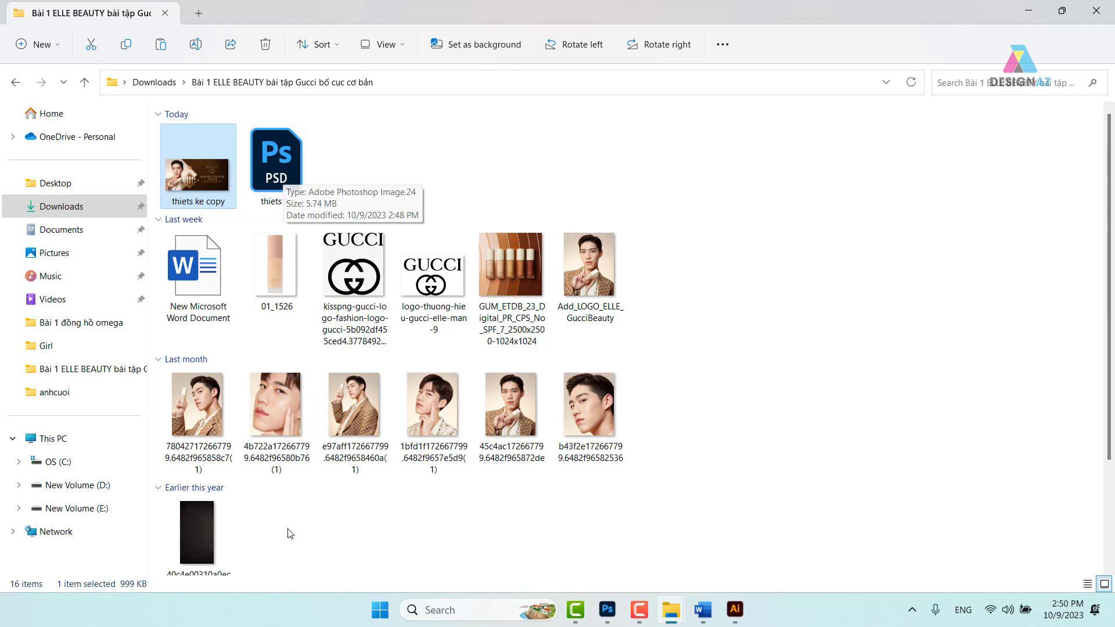
Select the dark leather texture and black-and-white Gucci logo images in the Bài 1 ELLE BEAUTY folder
left_click(207, 542)
left_click(365, 252)
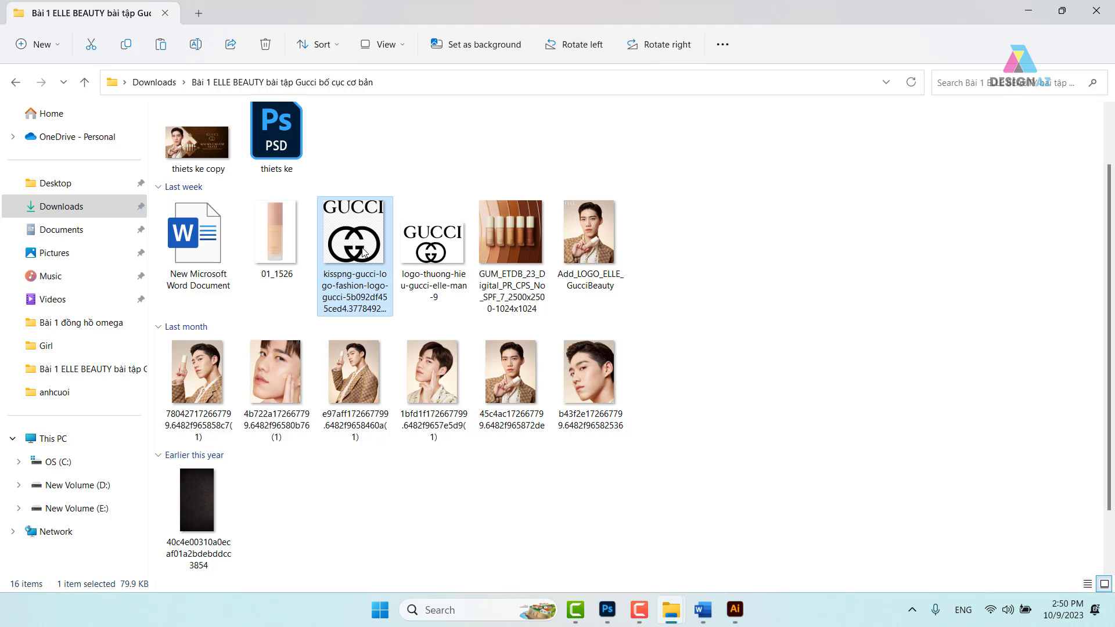
Open 'thiets ke copy' in Photos and advance four images to the later portrait photos
double_click(198, 144)
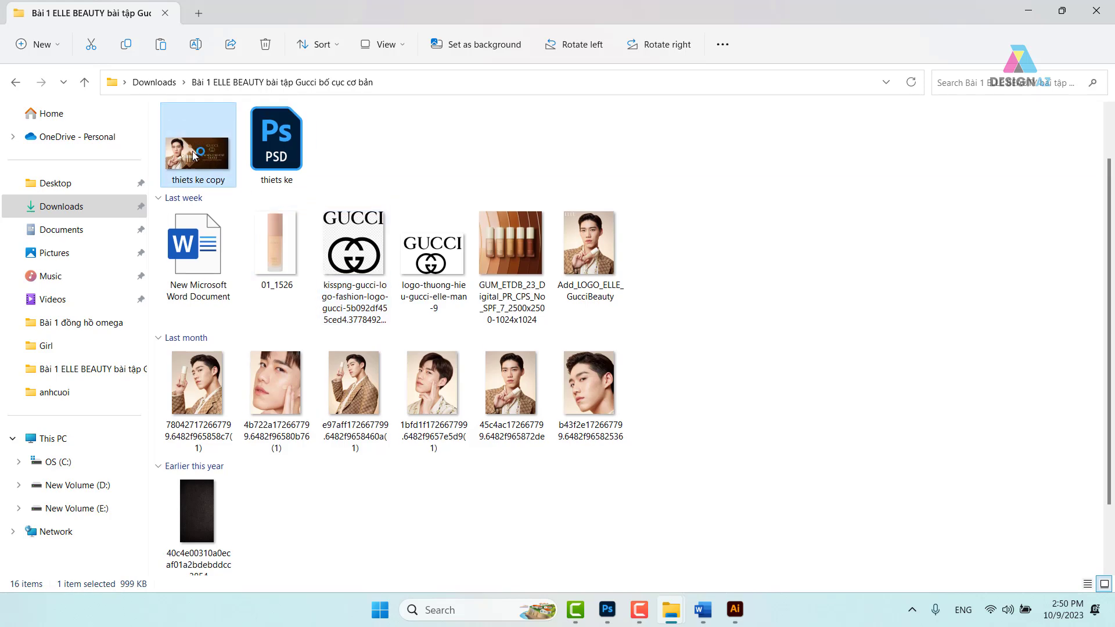
key("Right")
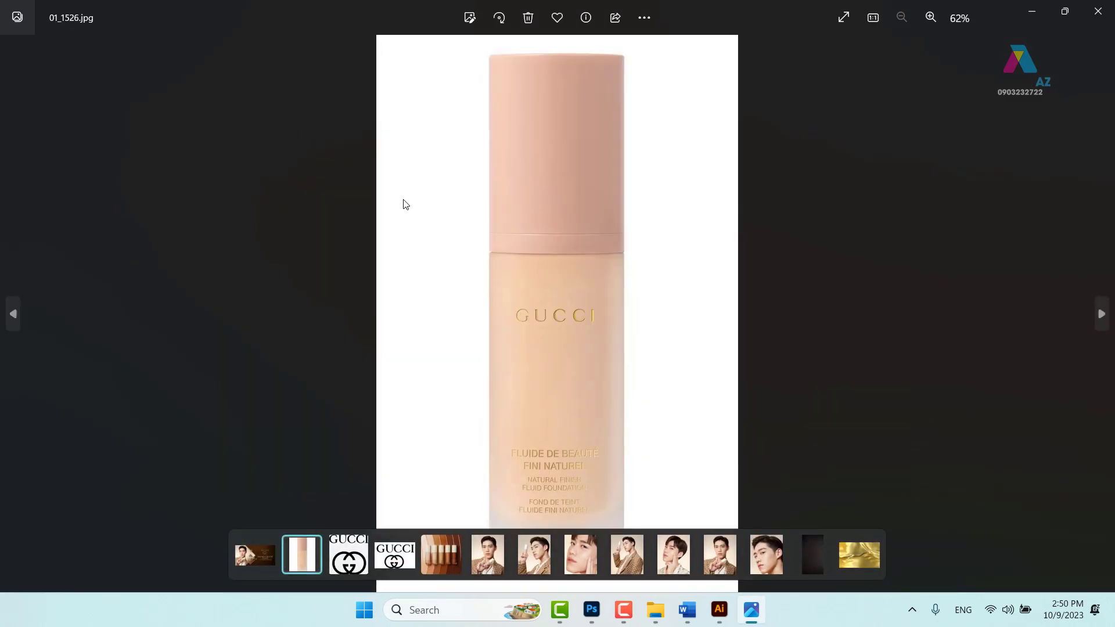
key("Right")
key("Right")
key("Right")
key("Right")
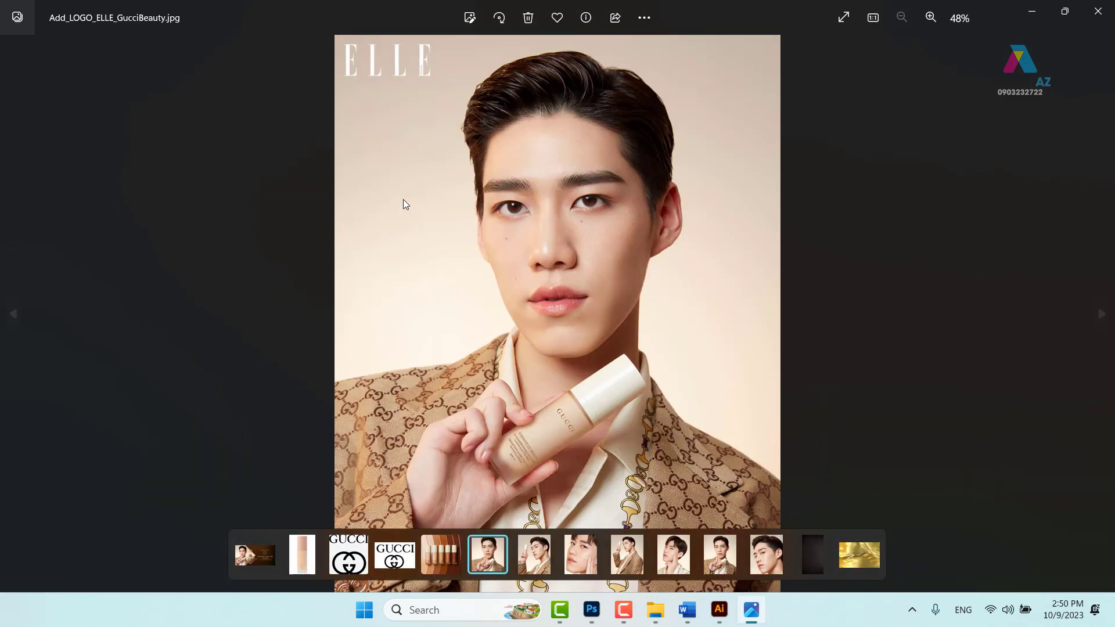
key("Right")
key("Right")
key("Right")
key("Right")
key("Right")
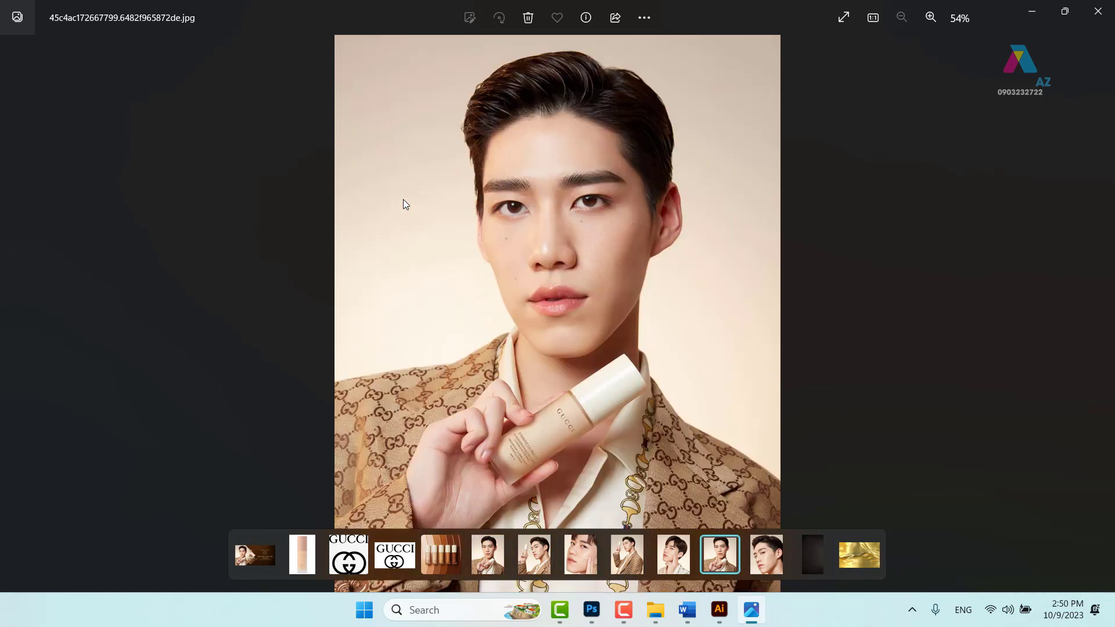
key("Right")
key("Right")
key("Right")
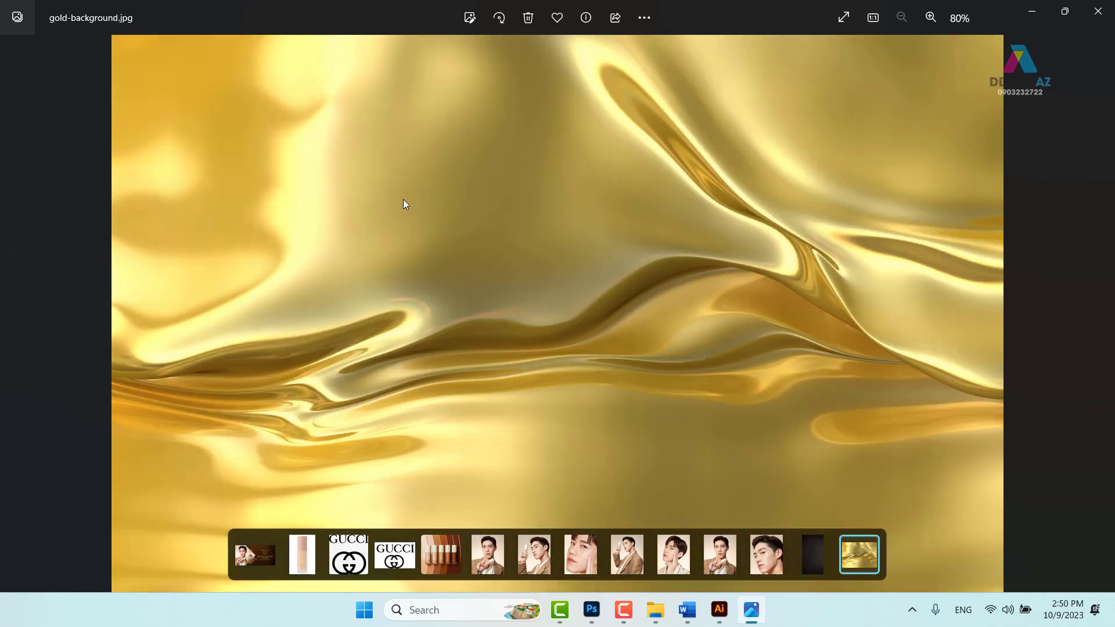
Close Photos and return to the thiets ke.psd banner in Photoshop
left_click(1098, 11)
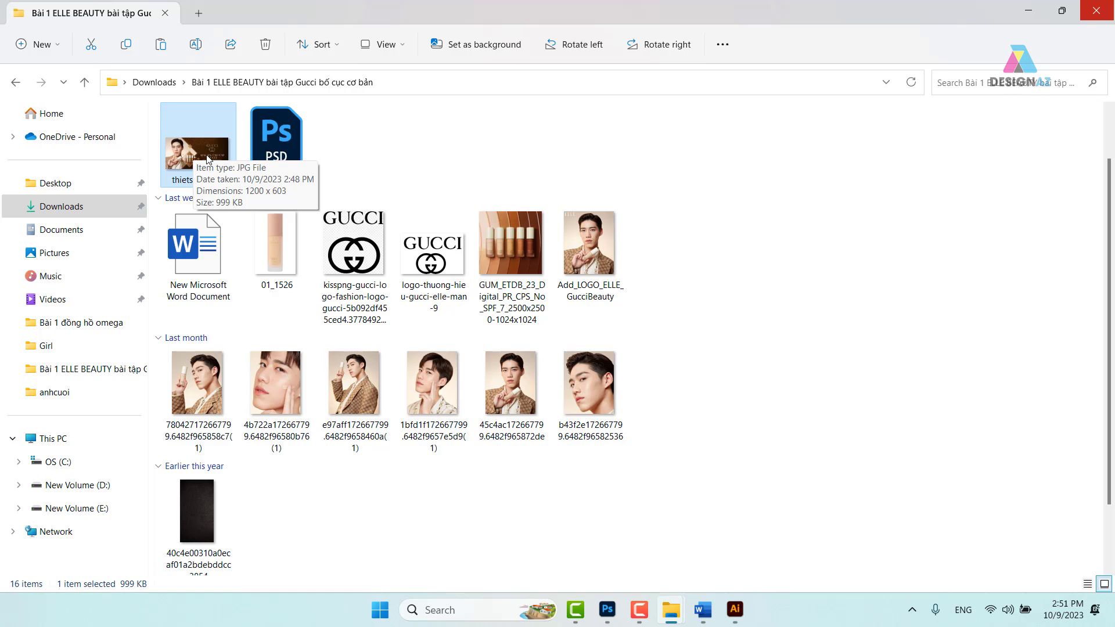
left_click(607, 610)
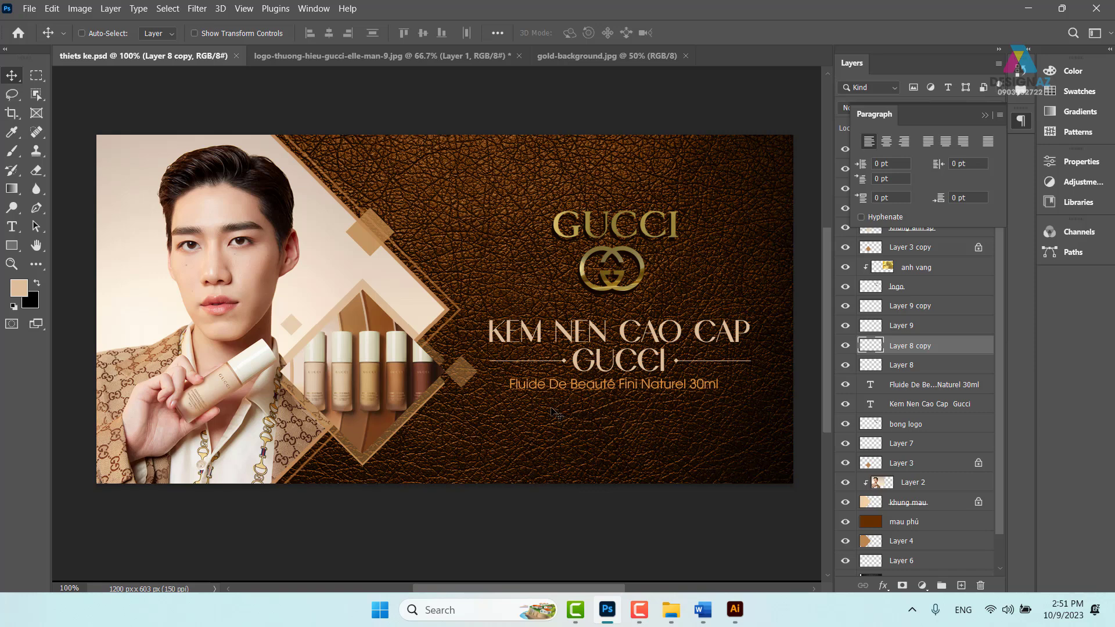
right_click(618, 437)
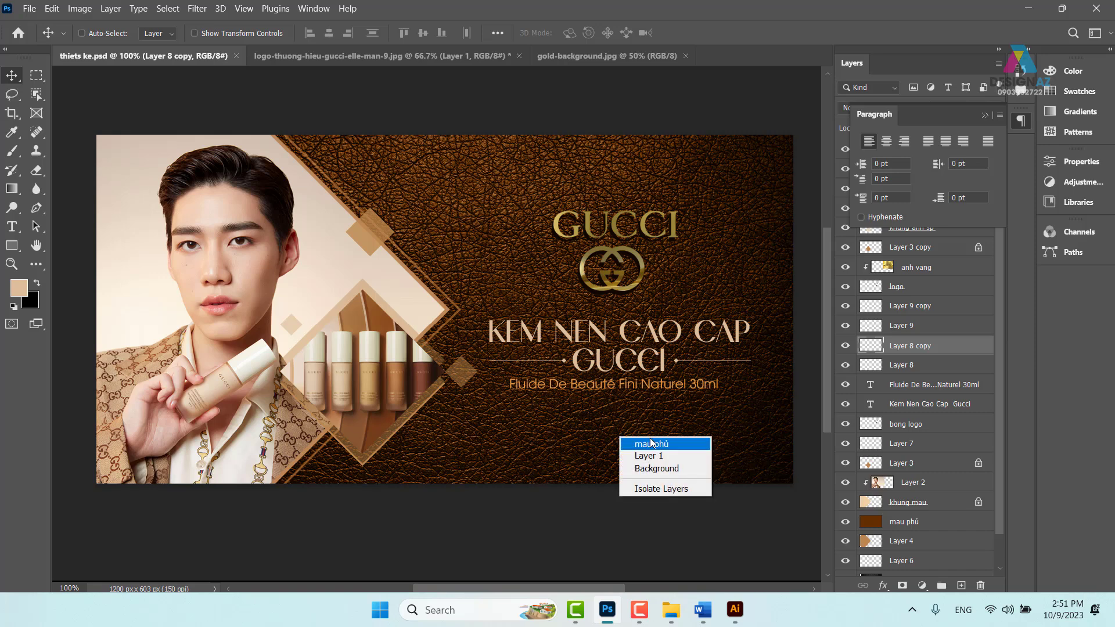
left_click(648, 456)
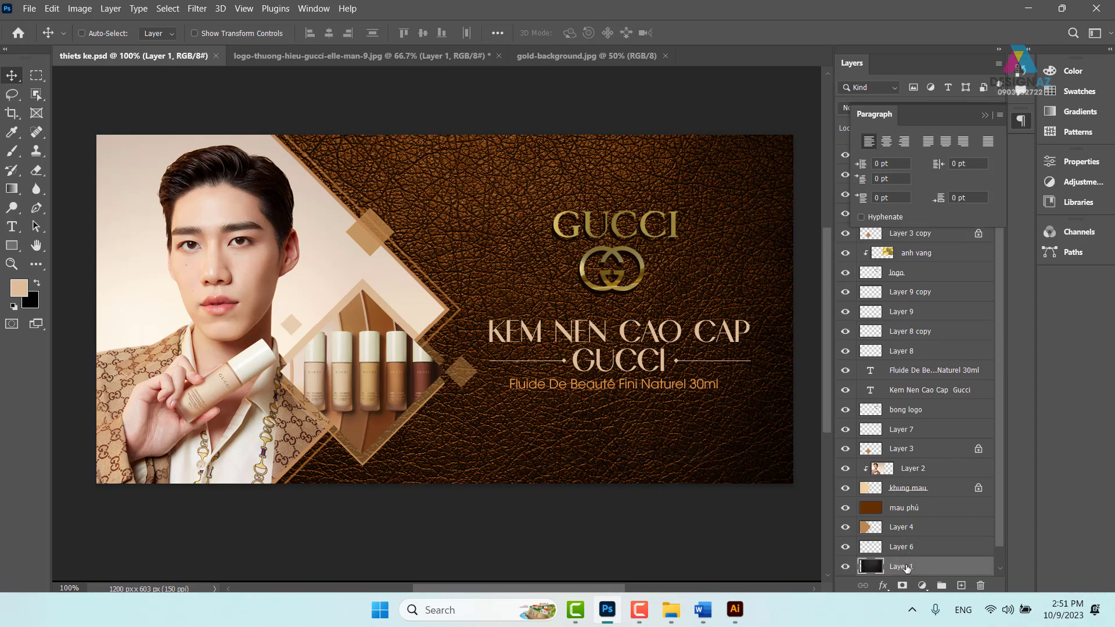
left_click(909, 510)
mouse_move(596, 465)
left_mouse_down()
mouse_move(531, 559)
mouse_move(285, 375)
left_mouse_up()
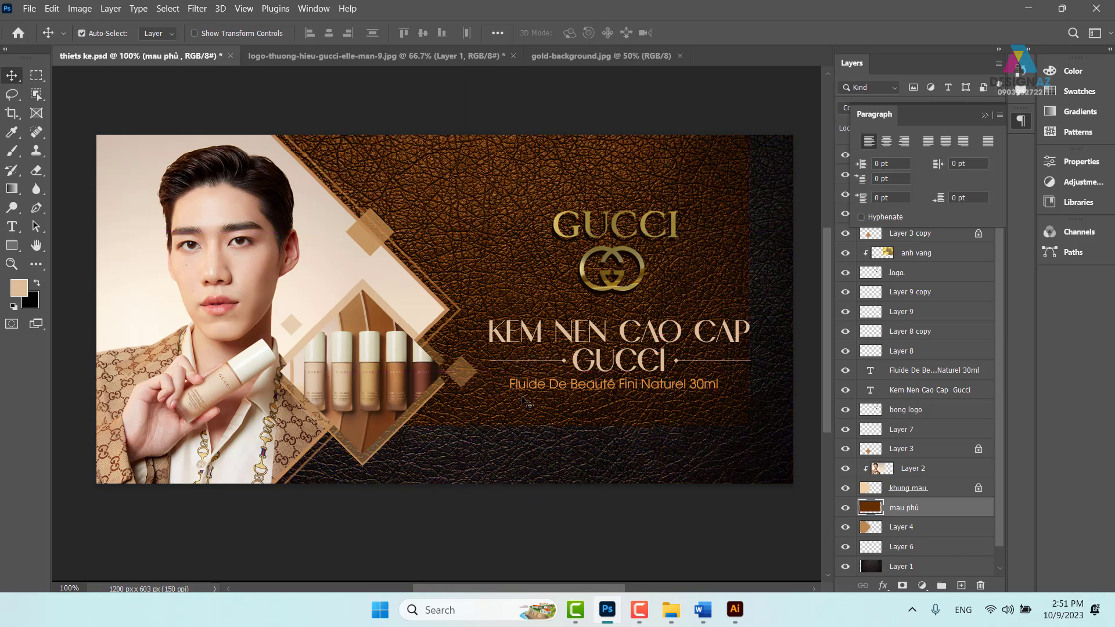
left_click(846, 509)
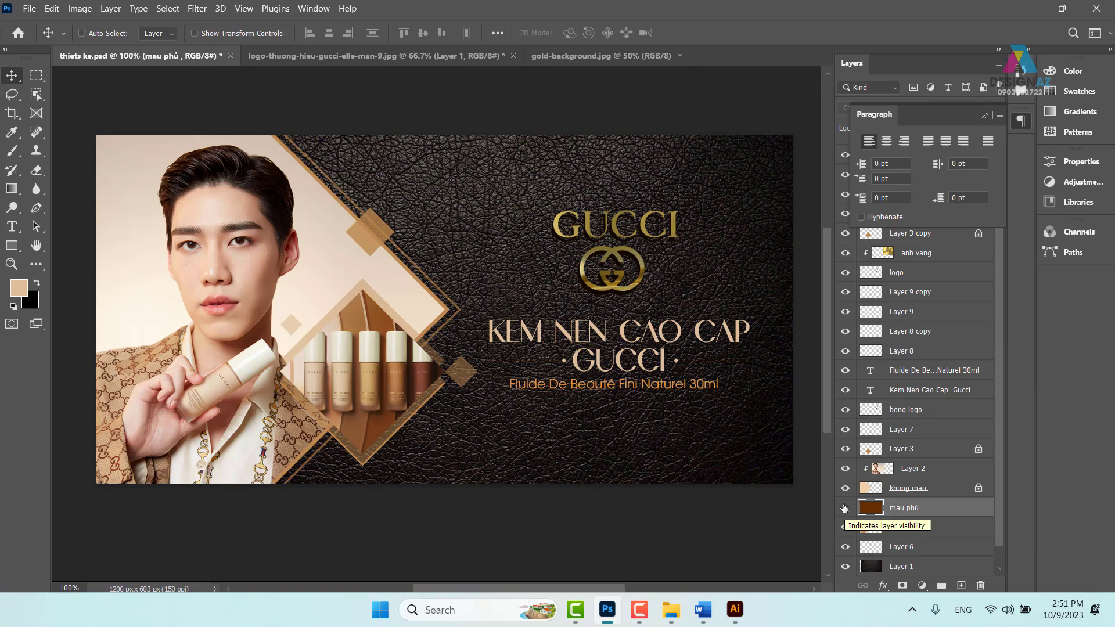
Show the brown mau phủ overlay again and set the foreground colour to deep teal
left_click(845, 508)
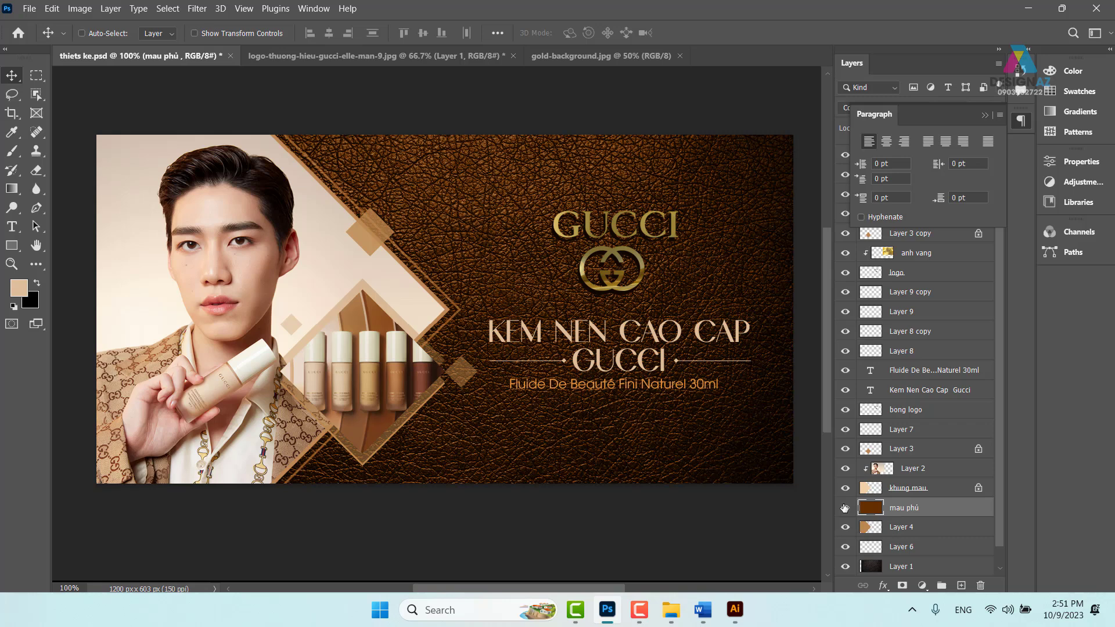
left_click(23, 292)
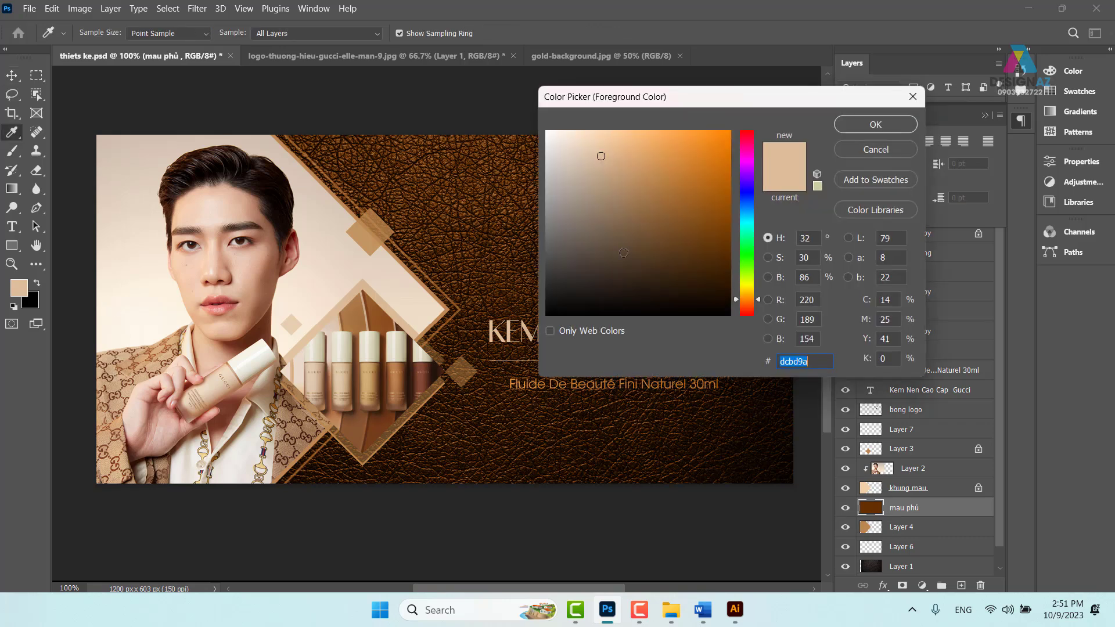
mouse_move(753, 212)
left_mouse_down()
mouse_move(756, 235)
mouse_move(750, 226)
mouse_move(730, 259)
left_mouse_up()
left_click(730, 228)
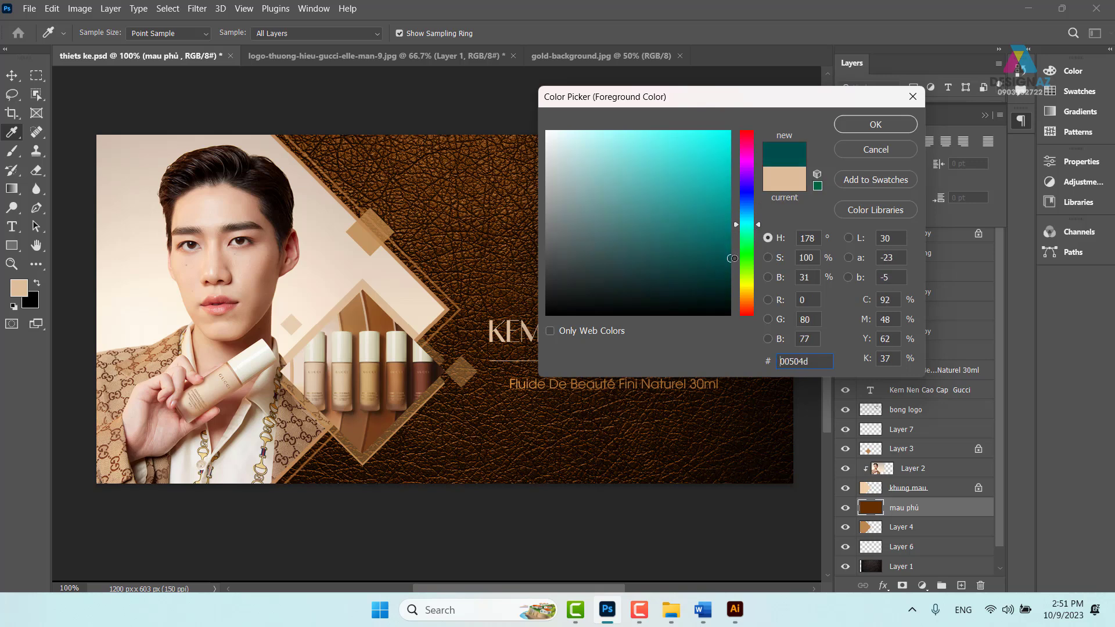
left_click(892, 126)
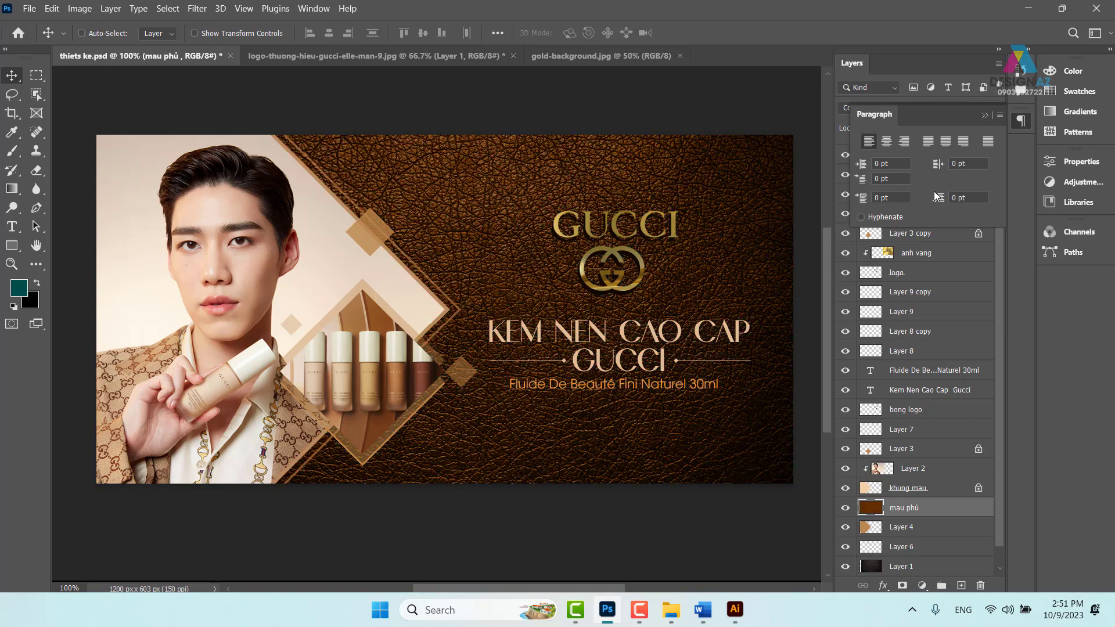
Try a dark blue foreground fill on mau phủ, then undo it
left_click(15, 293)
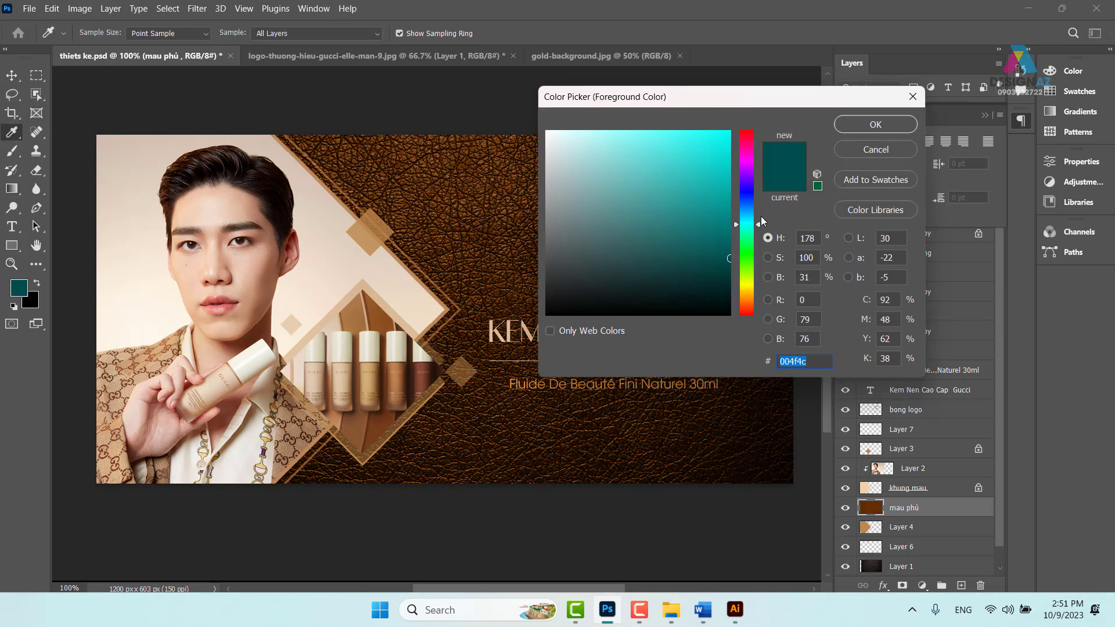
left_click_drag(761, 222, 760, 207)
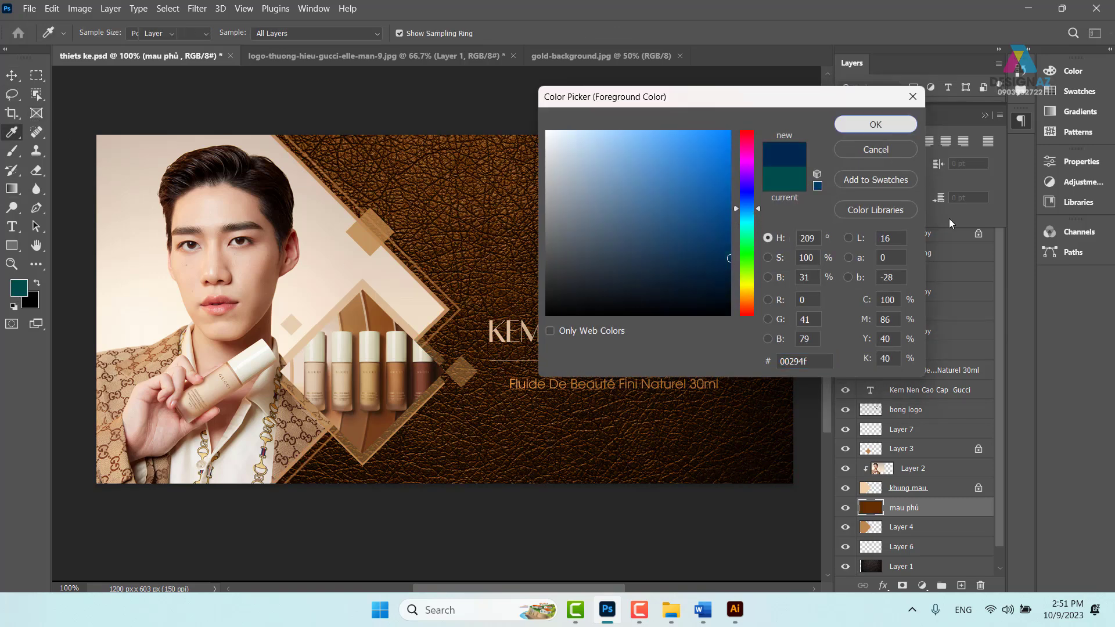
key("Return")
key("alt+BackSpace")
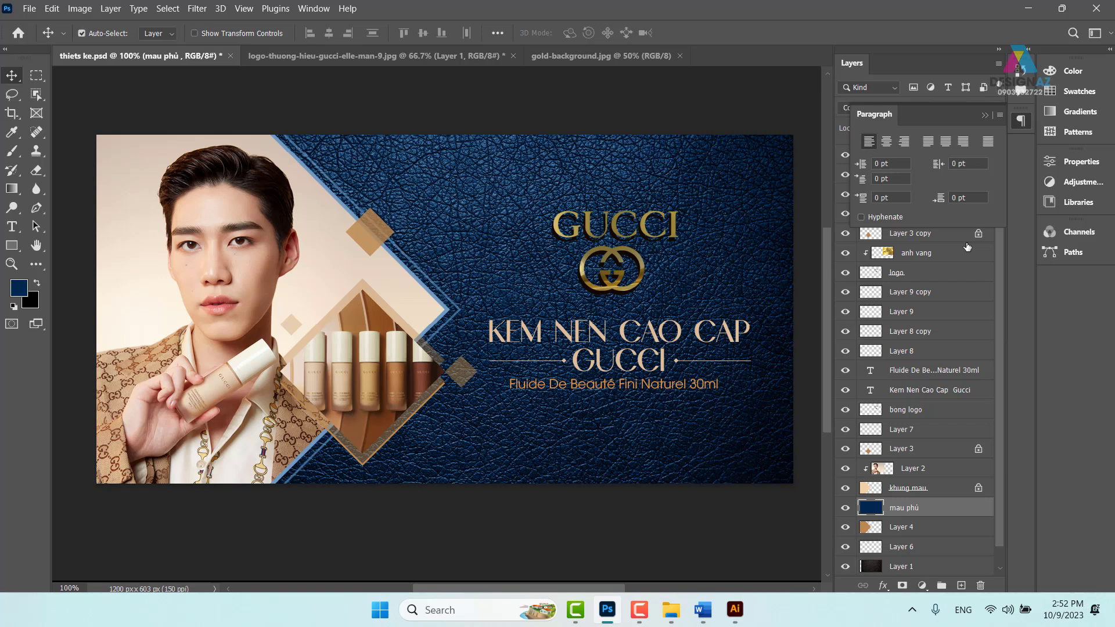
key("ctrl+z")
Fill mau phủ with magenta #4f003a, then switch the foreground to darker purple #330025
left_click(19, 289)
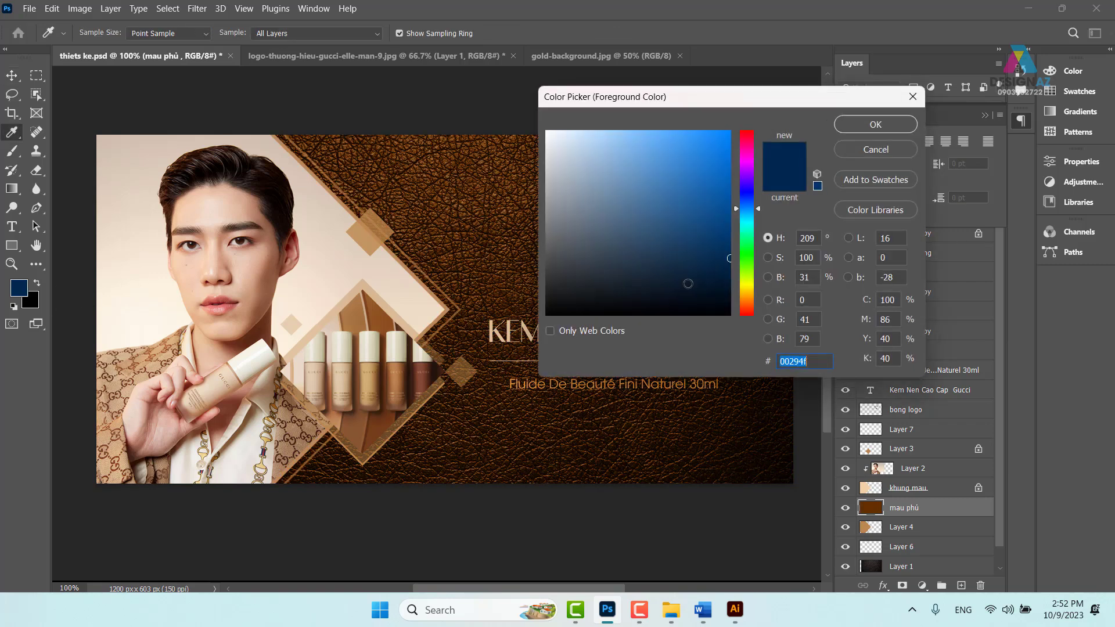
left_click_drag(750, 209, 750, 156)
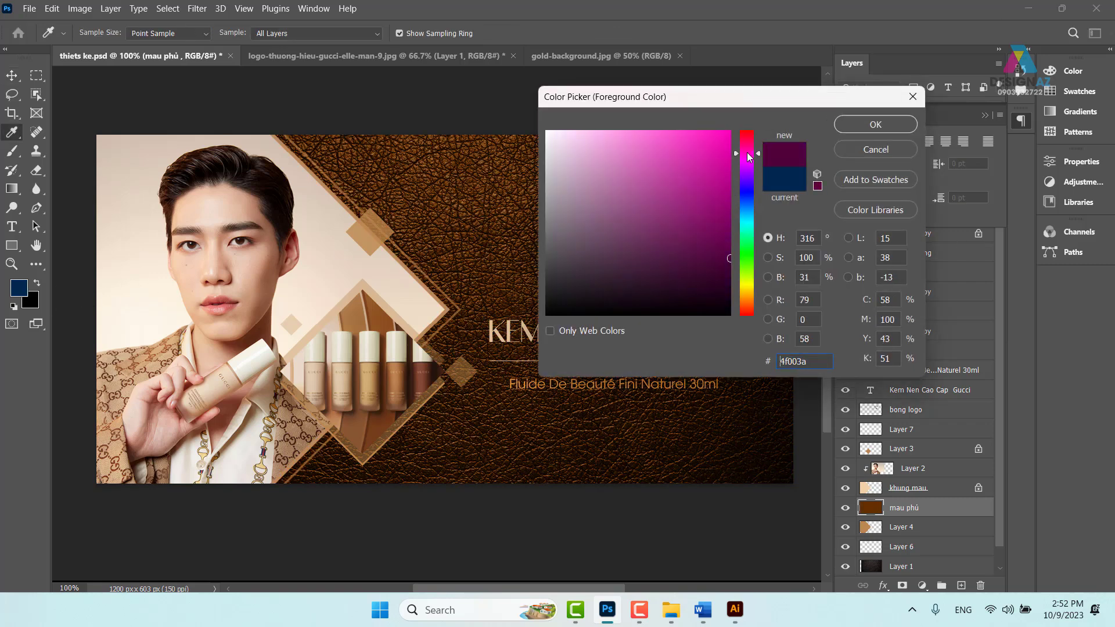
left_click(875, 125)
key("alt+BackSpace")
key("v")
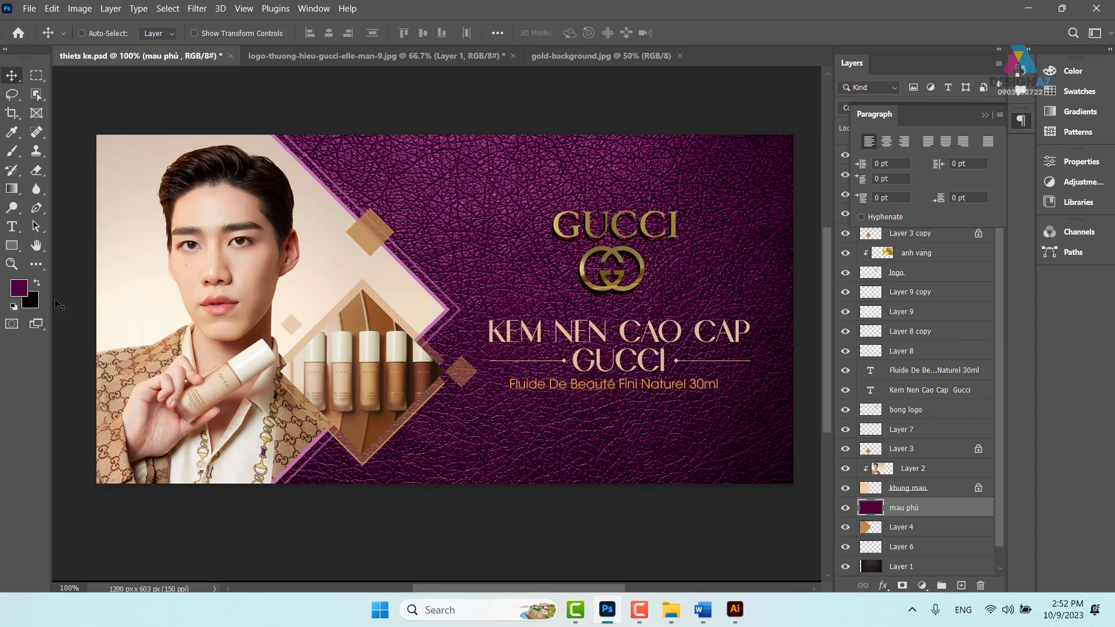
left_click(23, 289)
left_click(731, 280)
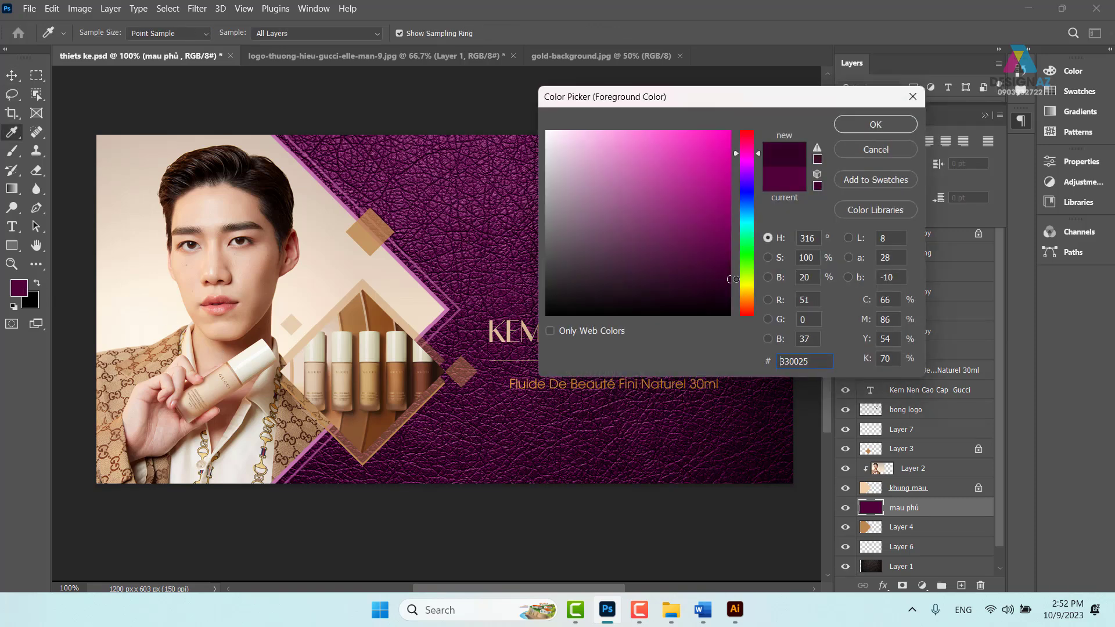
left_click(876, 124)
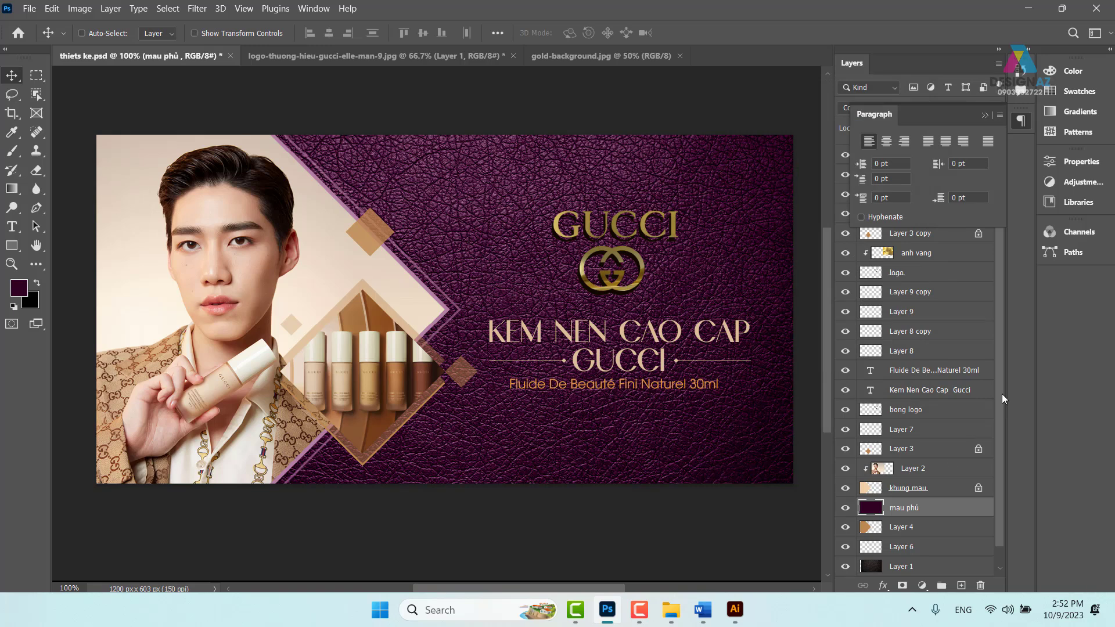
Undo the purple fill to return mau phủ to warm brown, then save thiets ke.psd
key("ctrl+z")
key("ctrl+z")
key("ctrl+comma")
left_click_drag(561, 444, 580, 441)
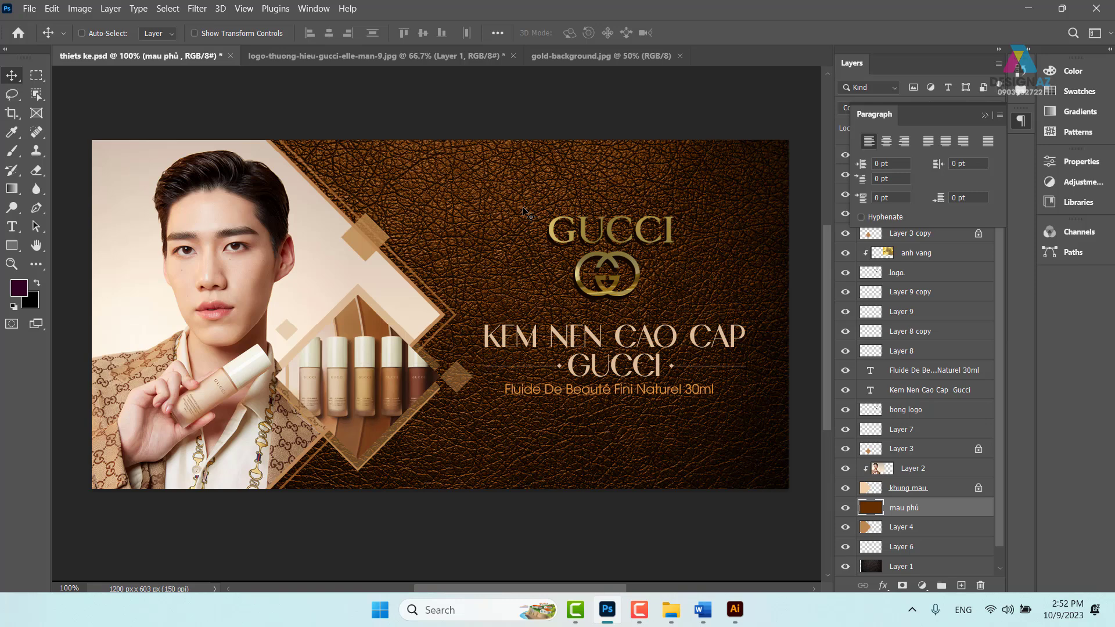
key("ctrl+s")
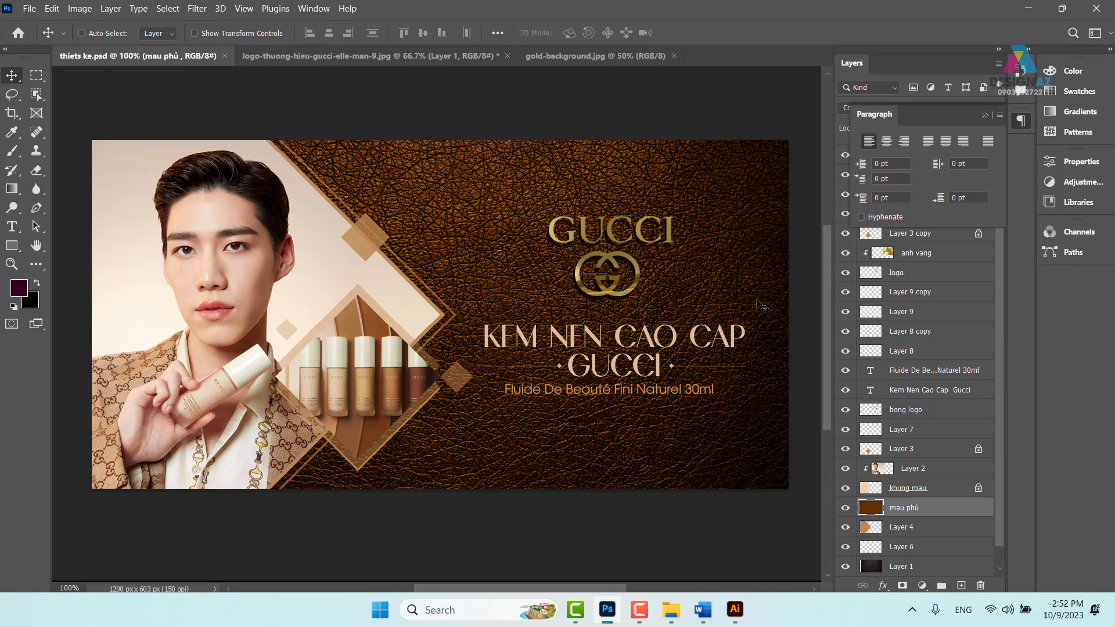